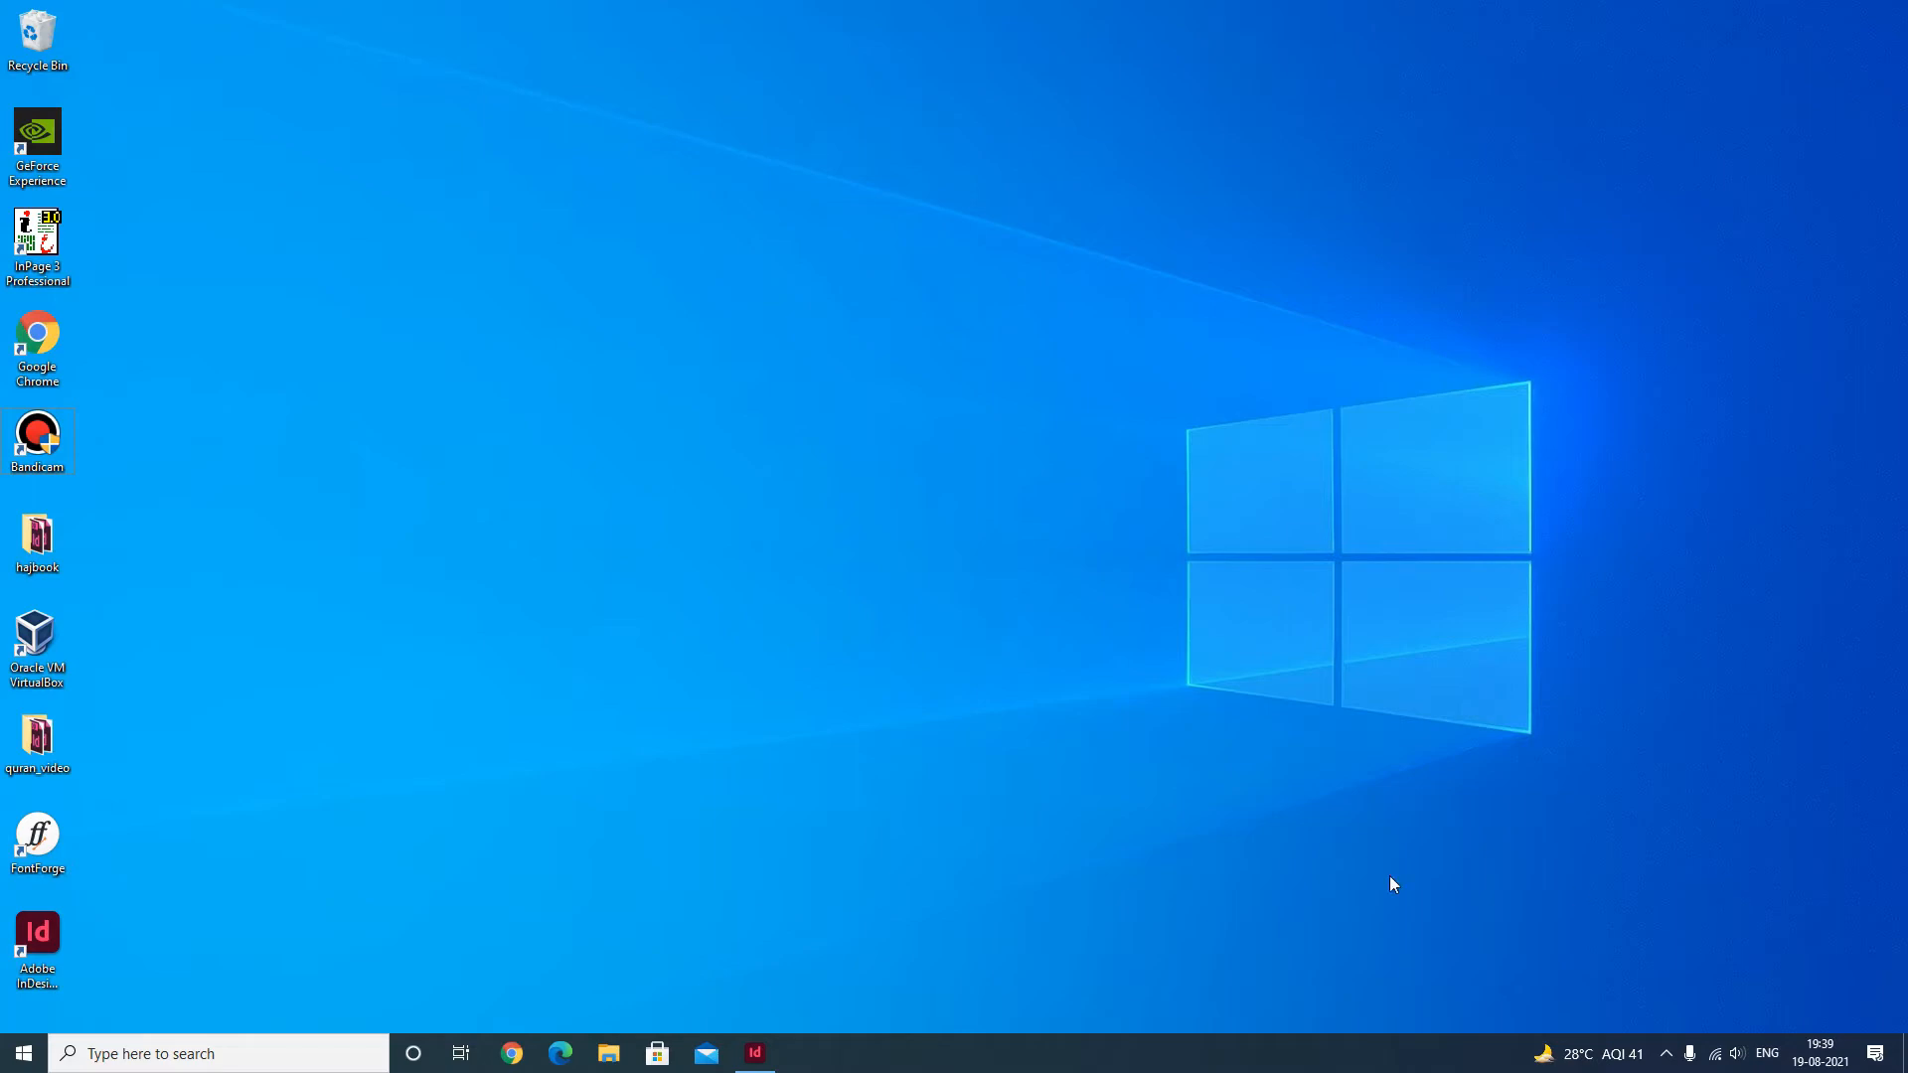
# Switch to InDesign and duplicate the Urdu poem text frame horizontally to the left, at about X 56 mm
pyautogui.click(755, 1052)
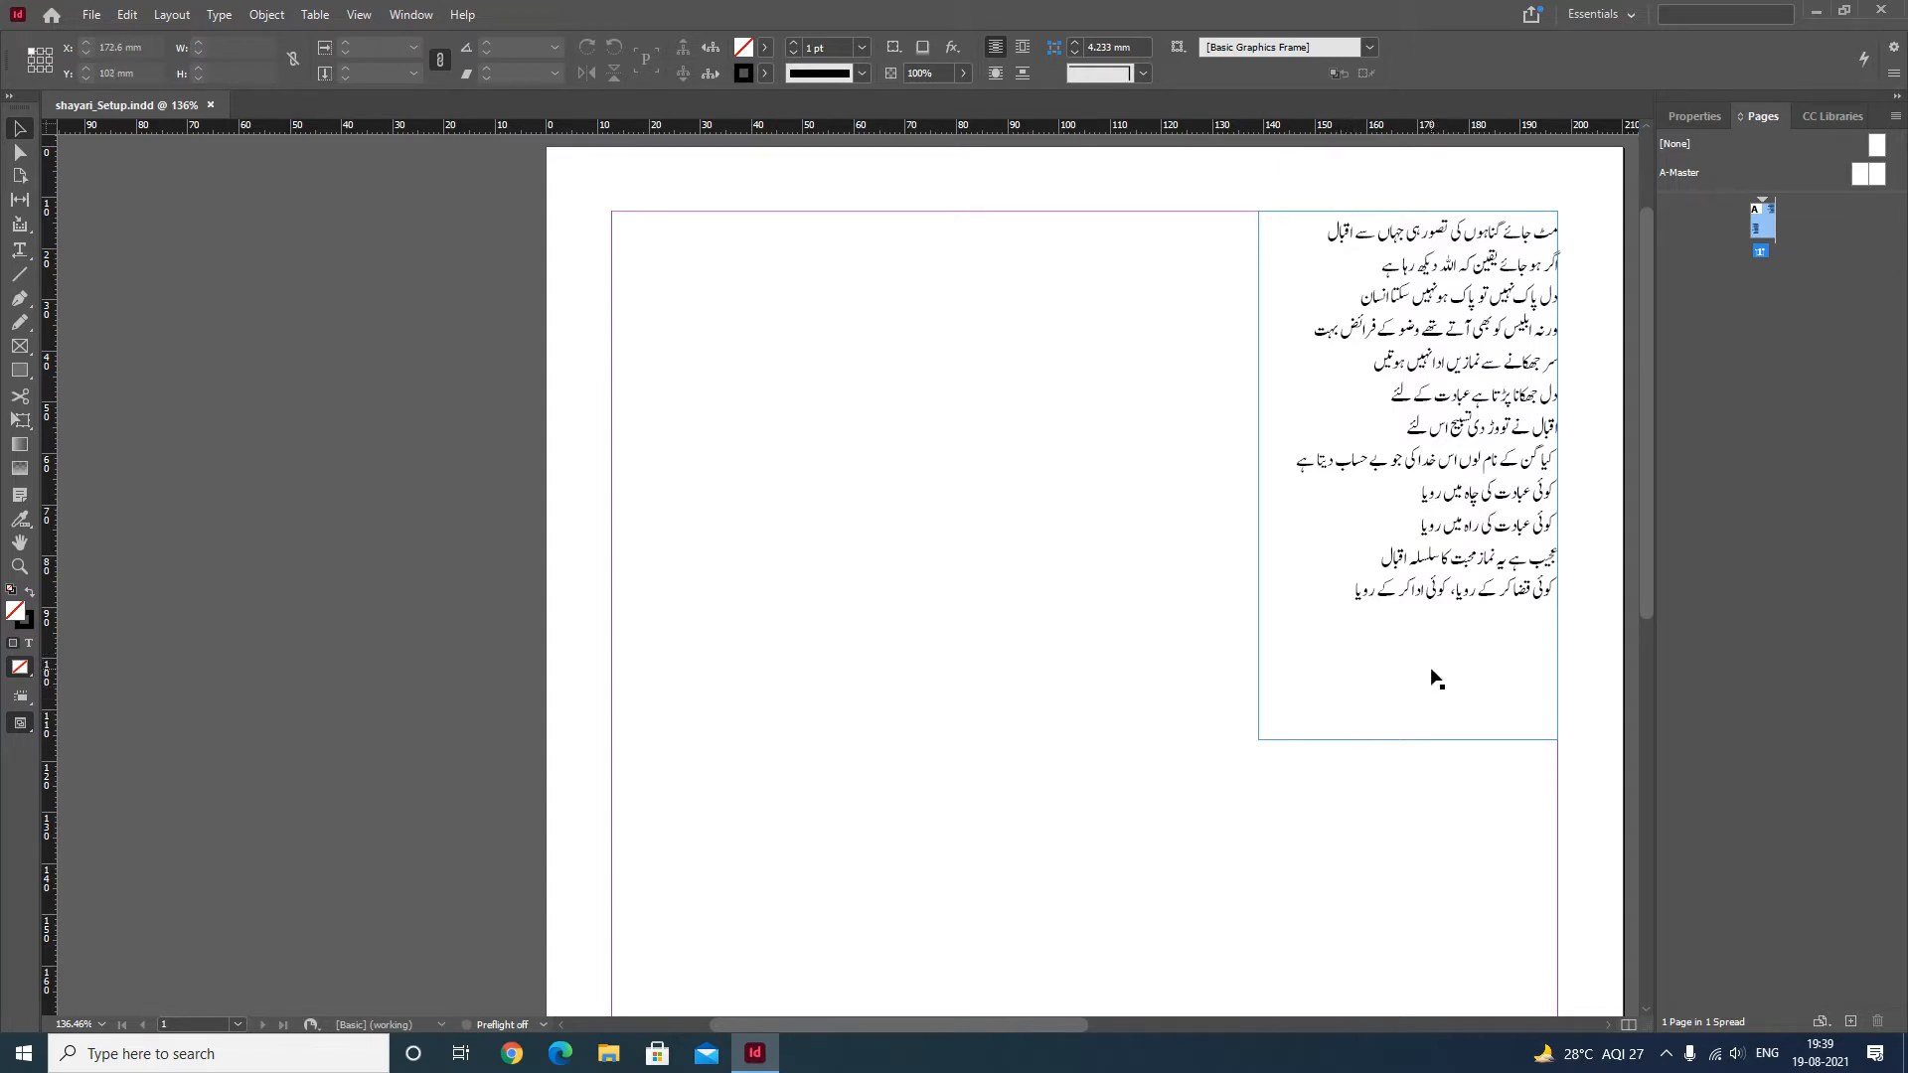
pyautogui.moveTo(1372, 356); pyautogui.dragTo(1341, 373)
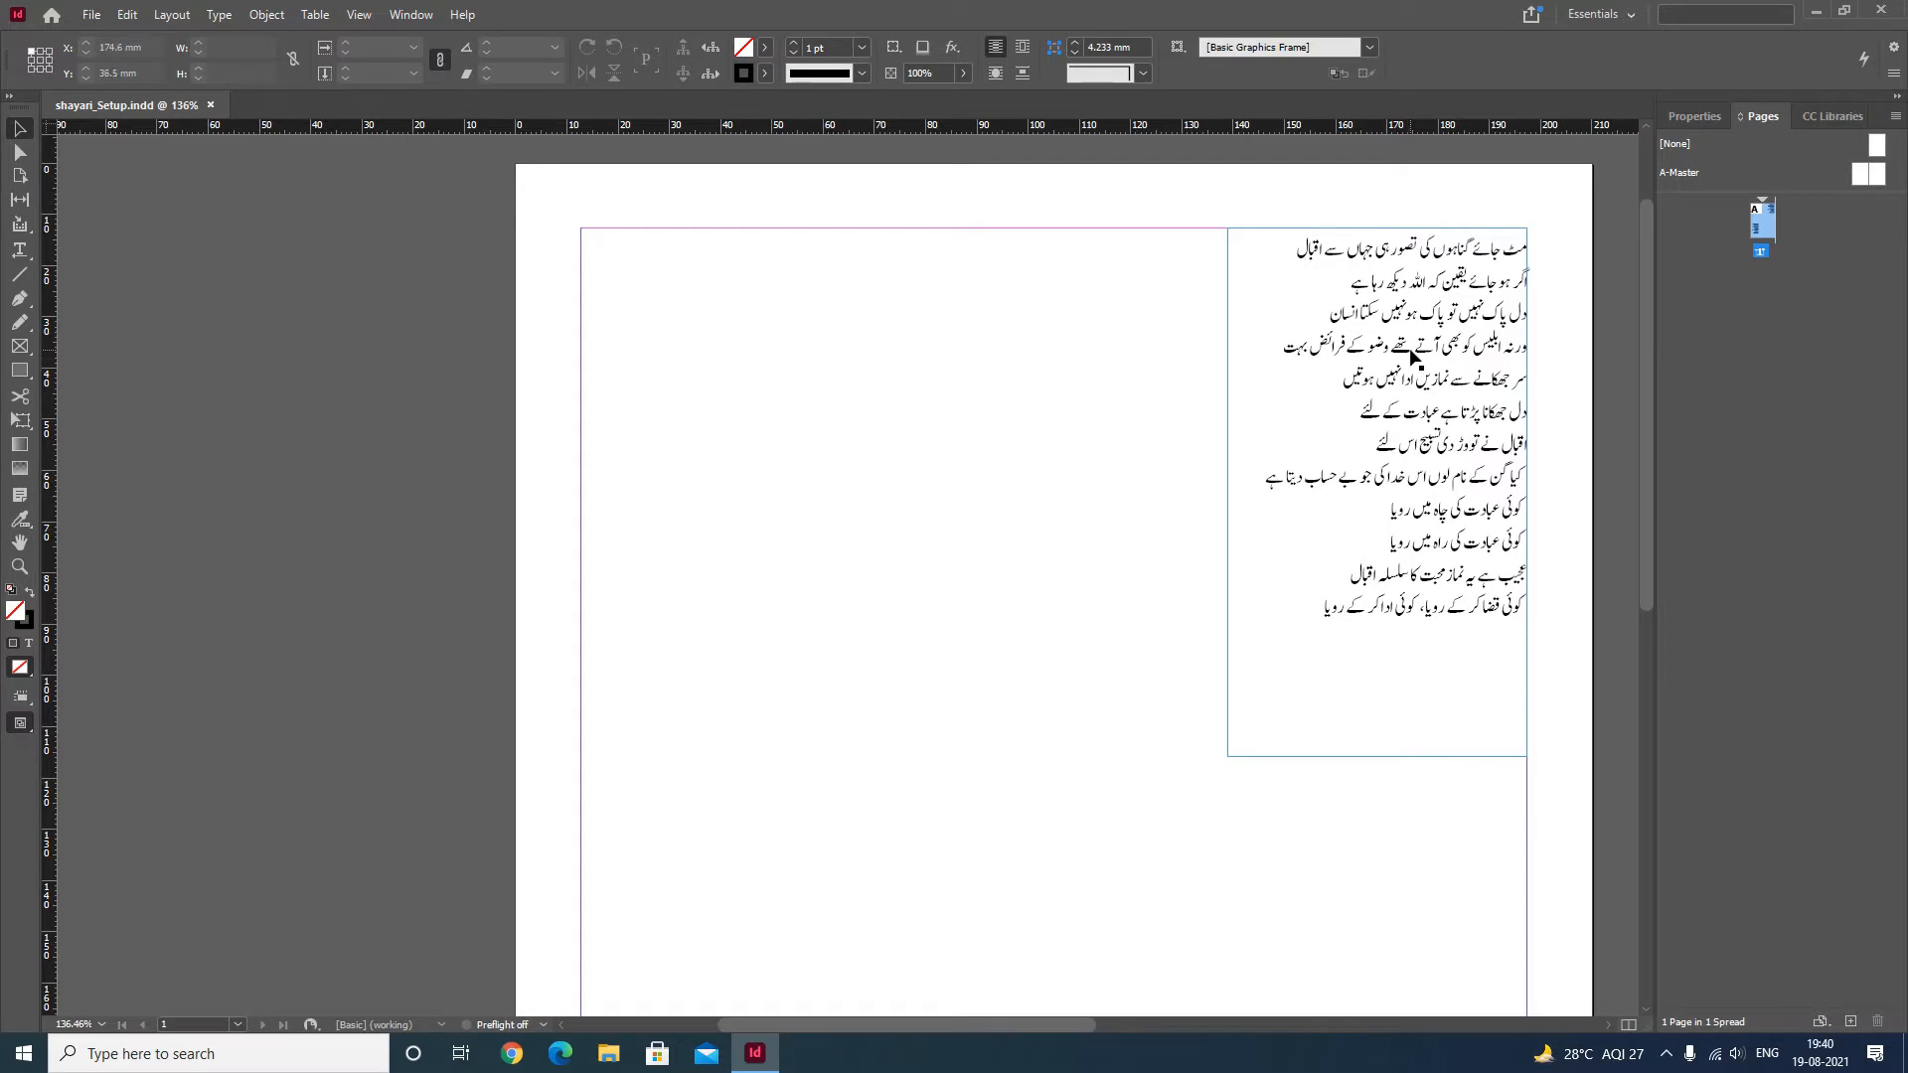
pyautogui.moveTo(1434, 314)
pyautogui.mouseDown()
pyautogui.moveTo(1013, 331)
pyautogui.moveTo(967, 302)
pyautogui.moveTo(1024, 309)
pyautogui.mouseUp()
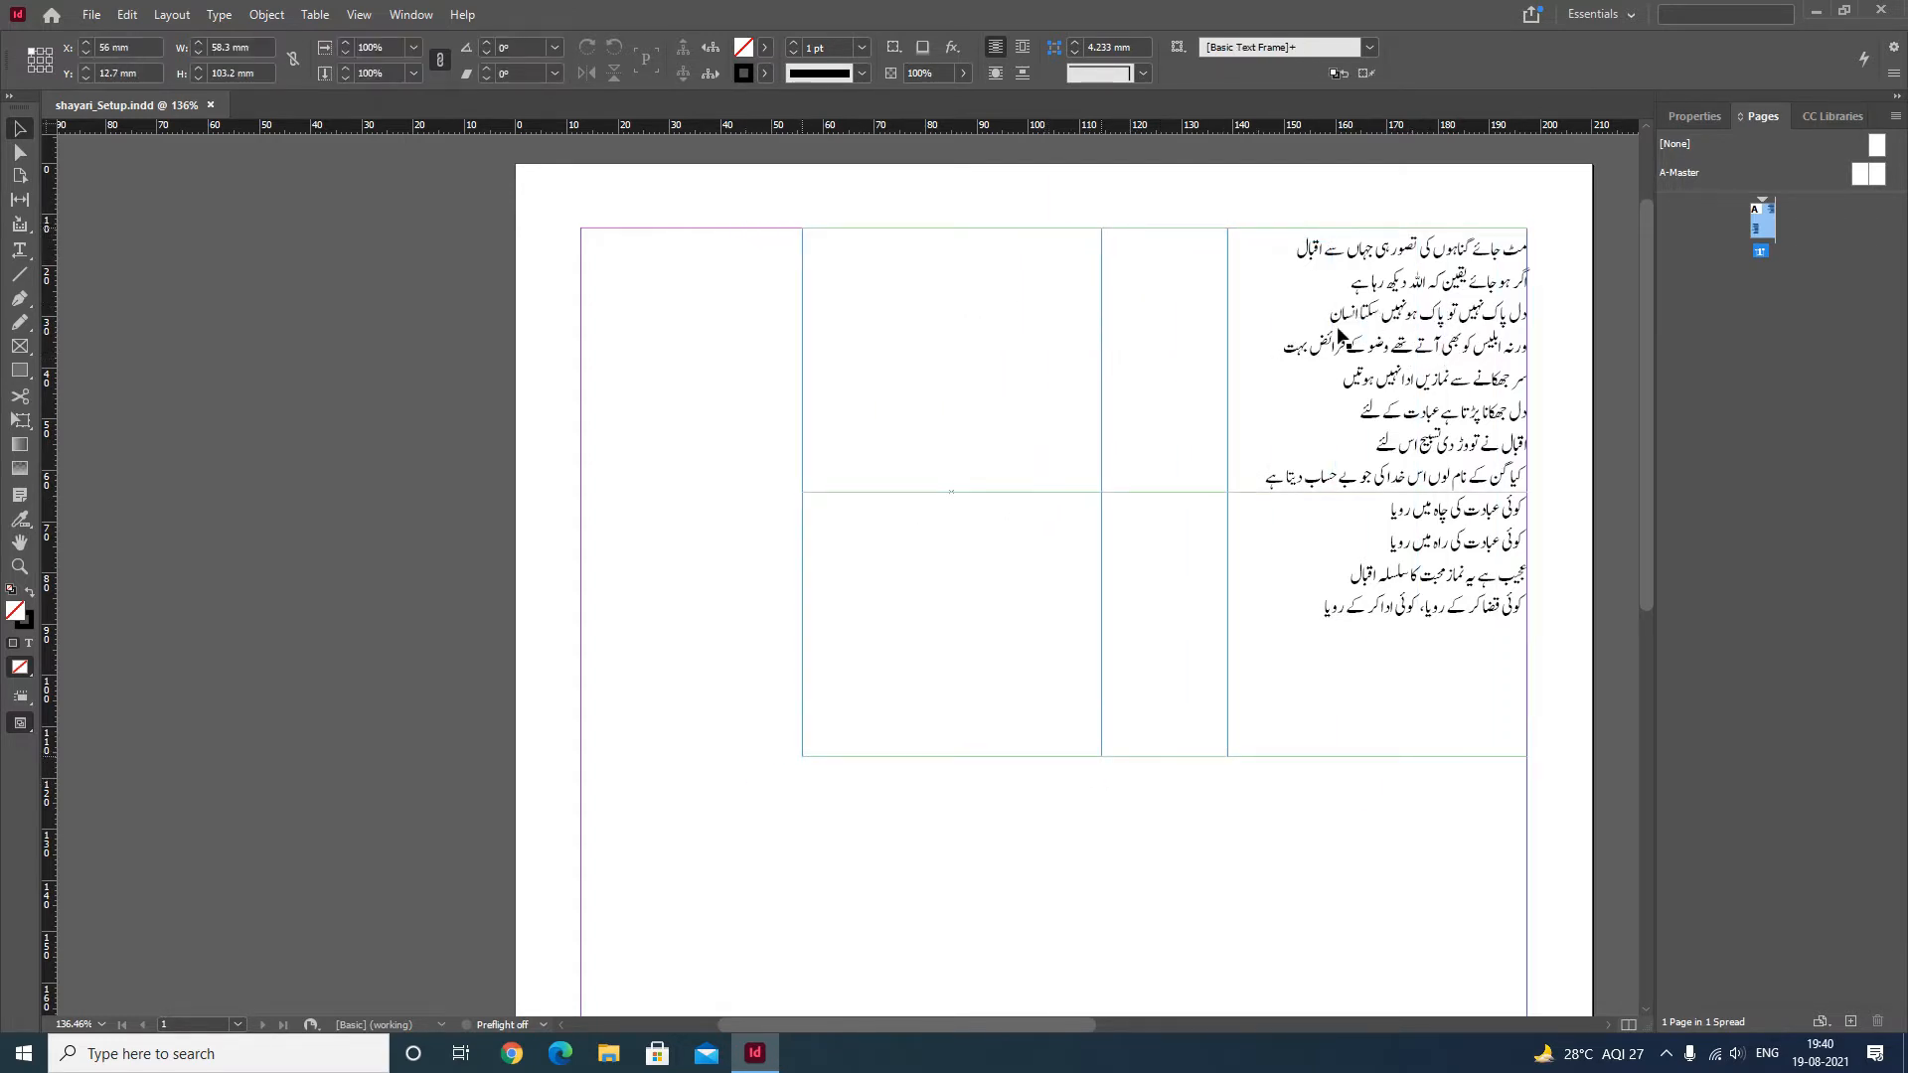
# Apply full justification to all lines of the poem in the original right-hand text frame
pyautogui.click(1344, 336)
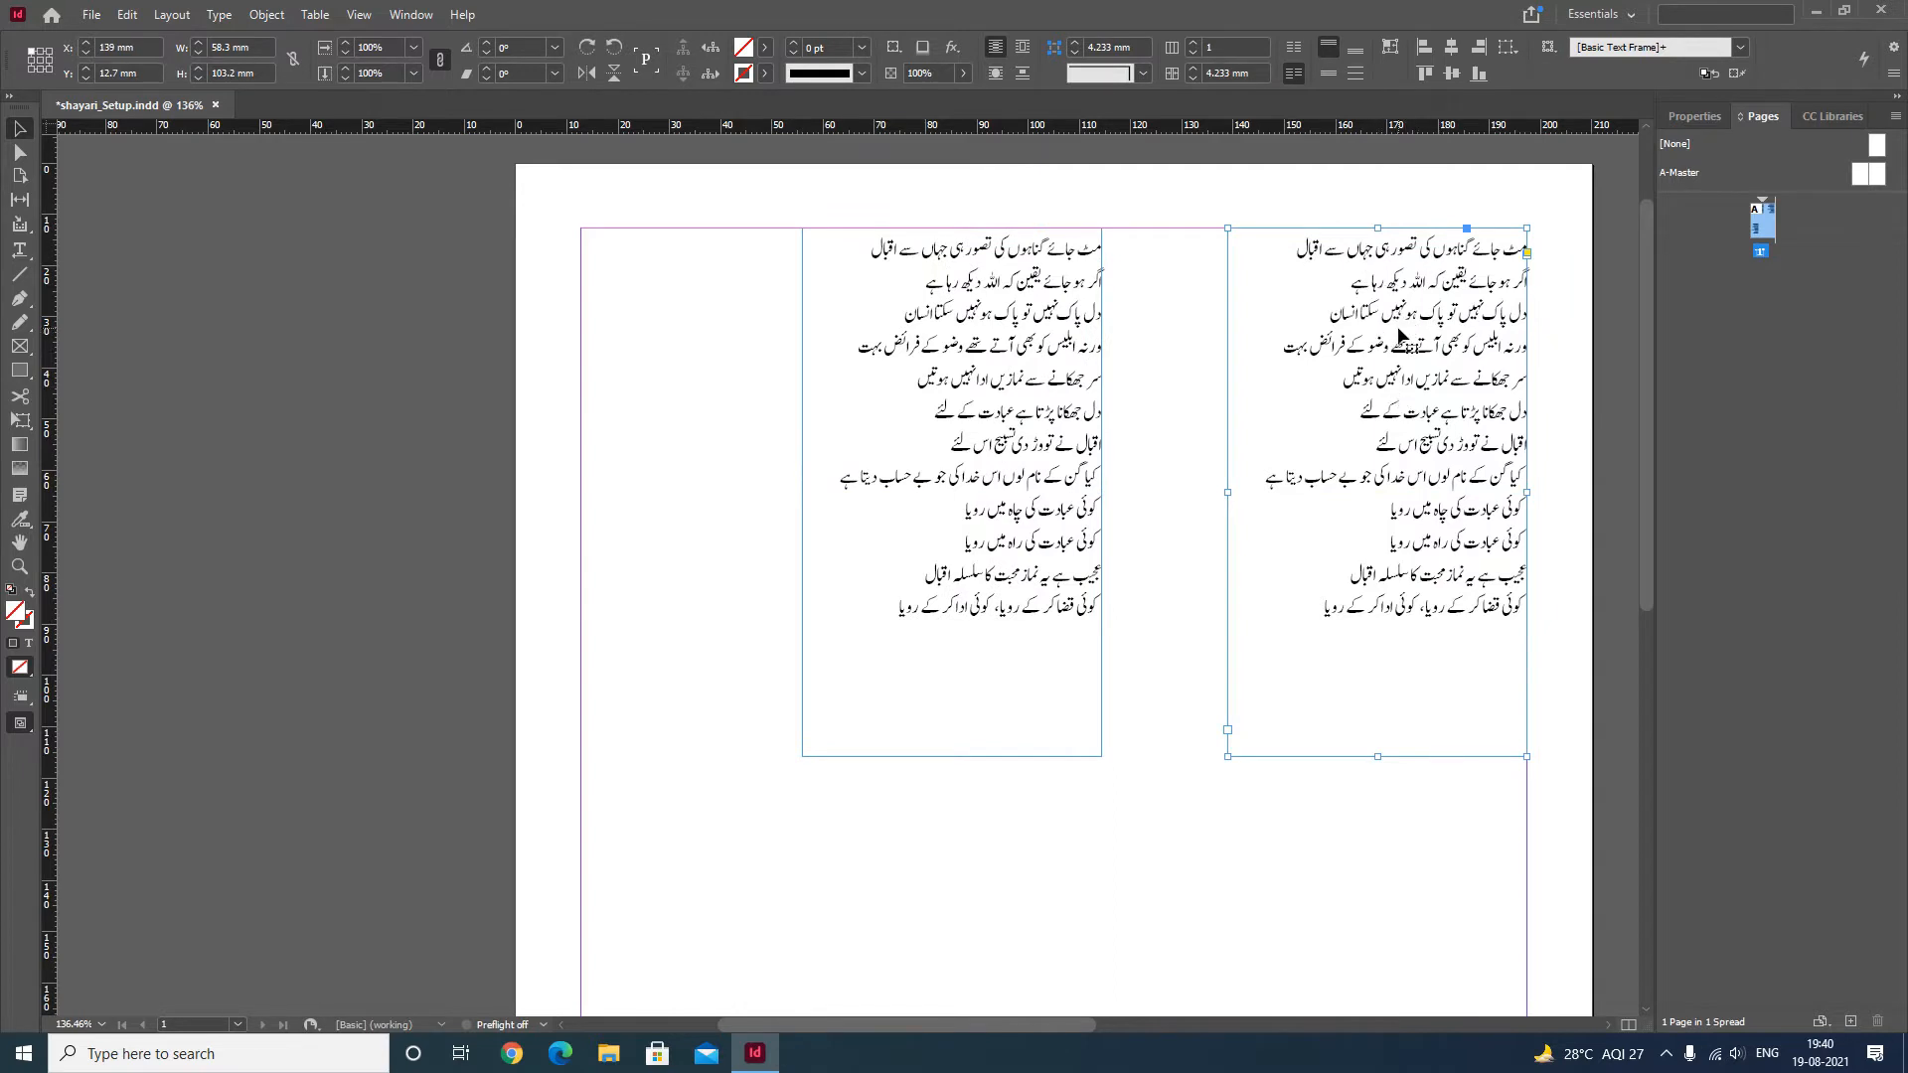
pyautogui.click(19, 251)
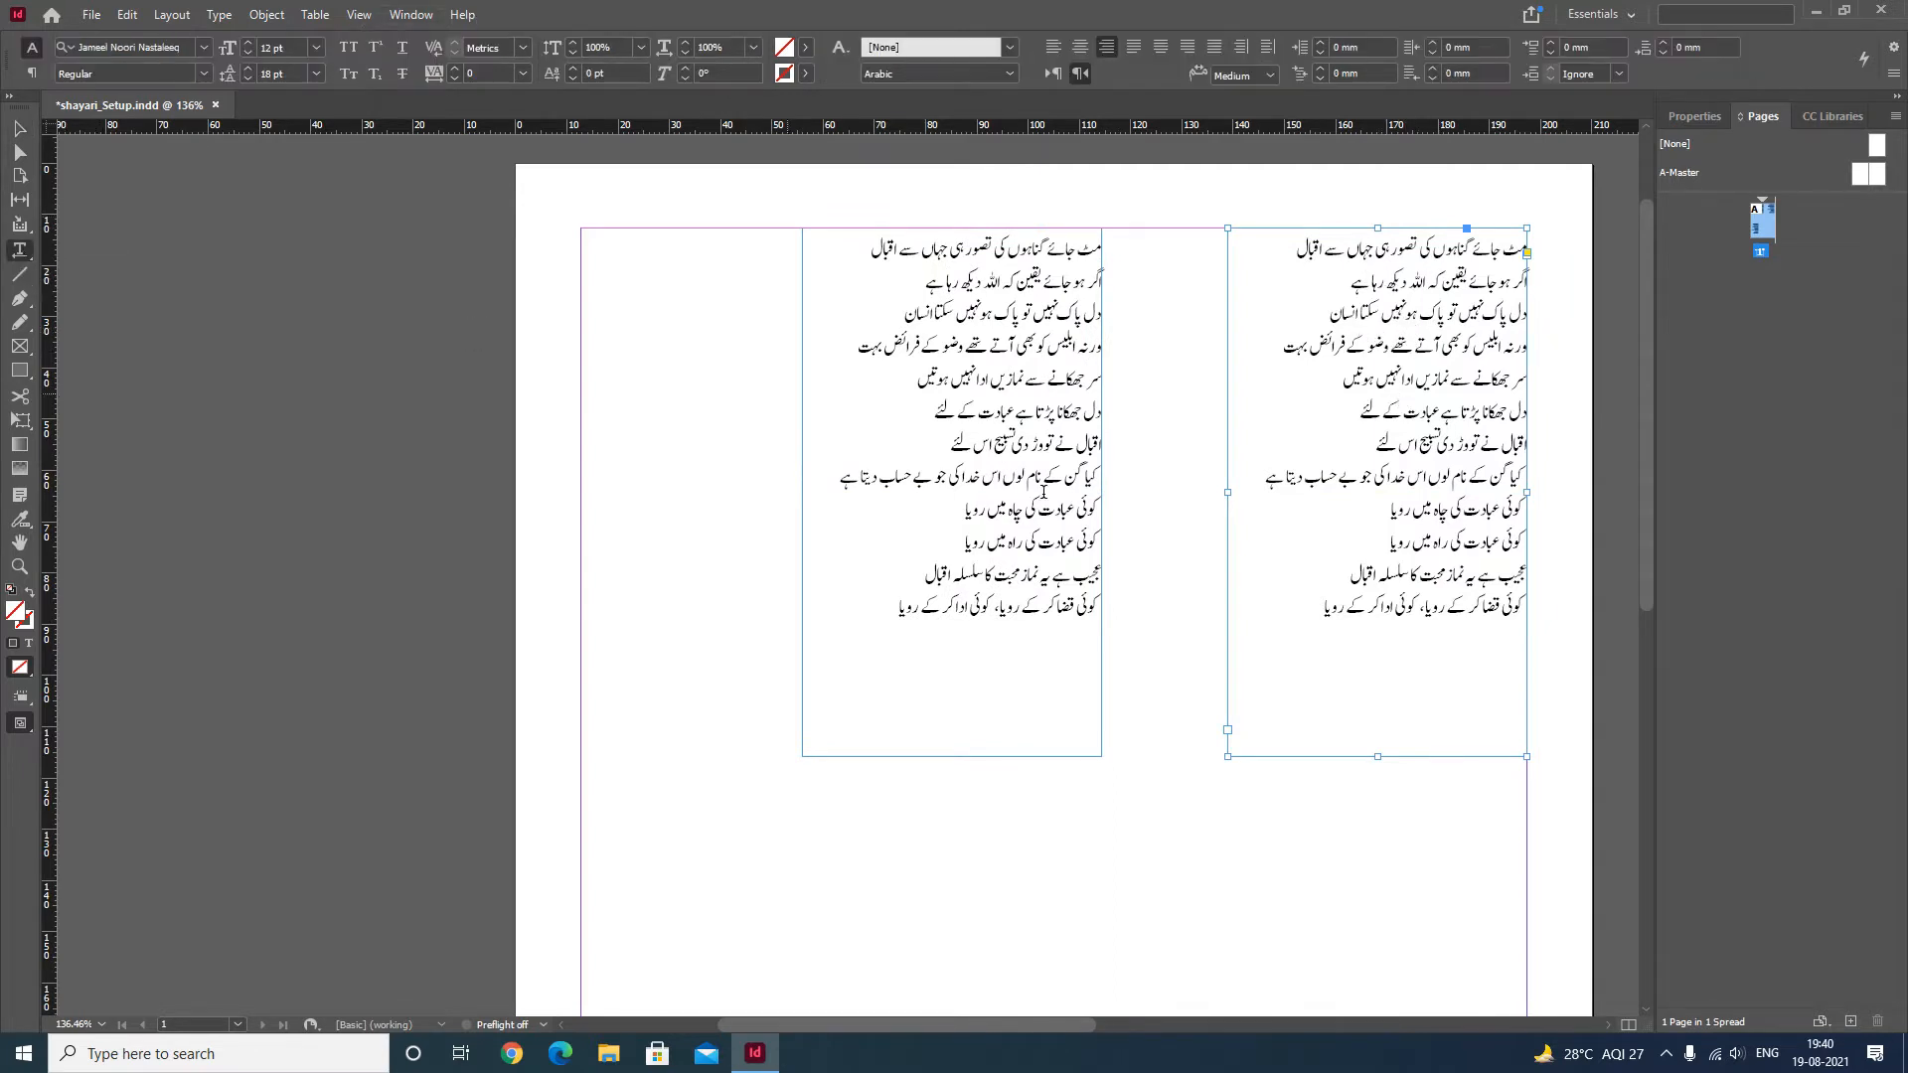
pyautogui.moveTo(1302, 613); pyautogui.dragTo(1531, 242)
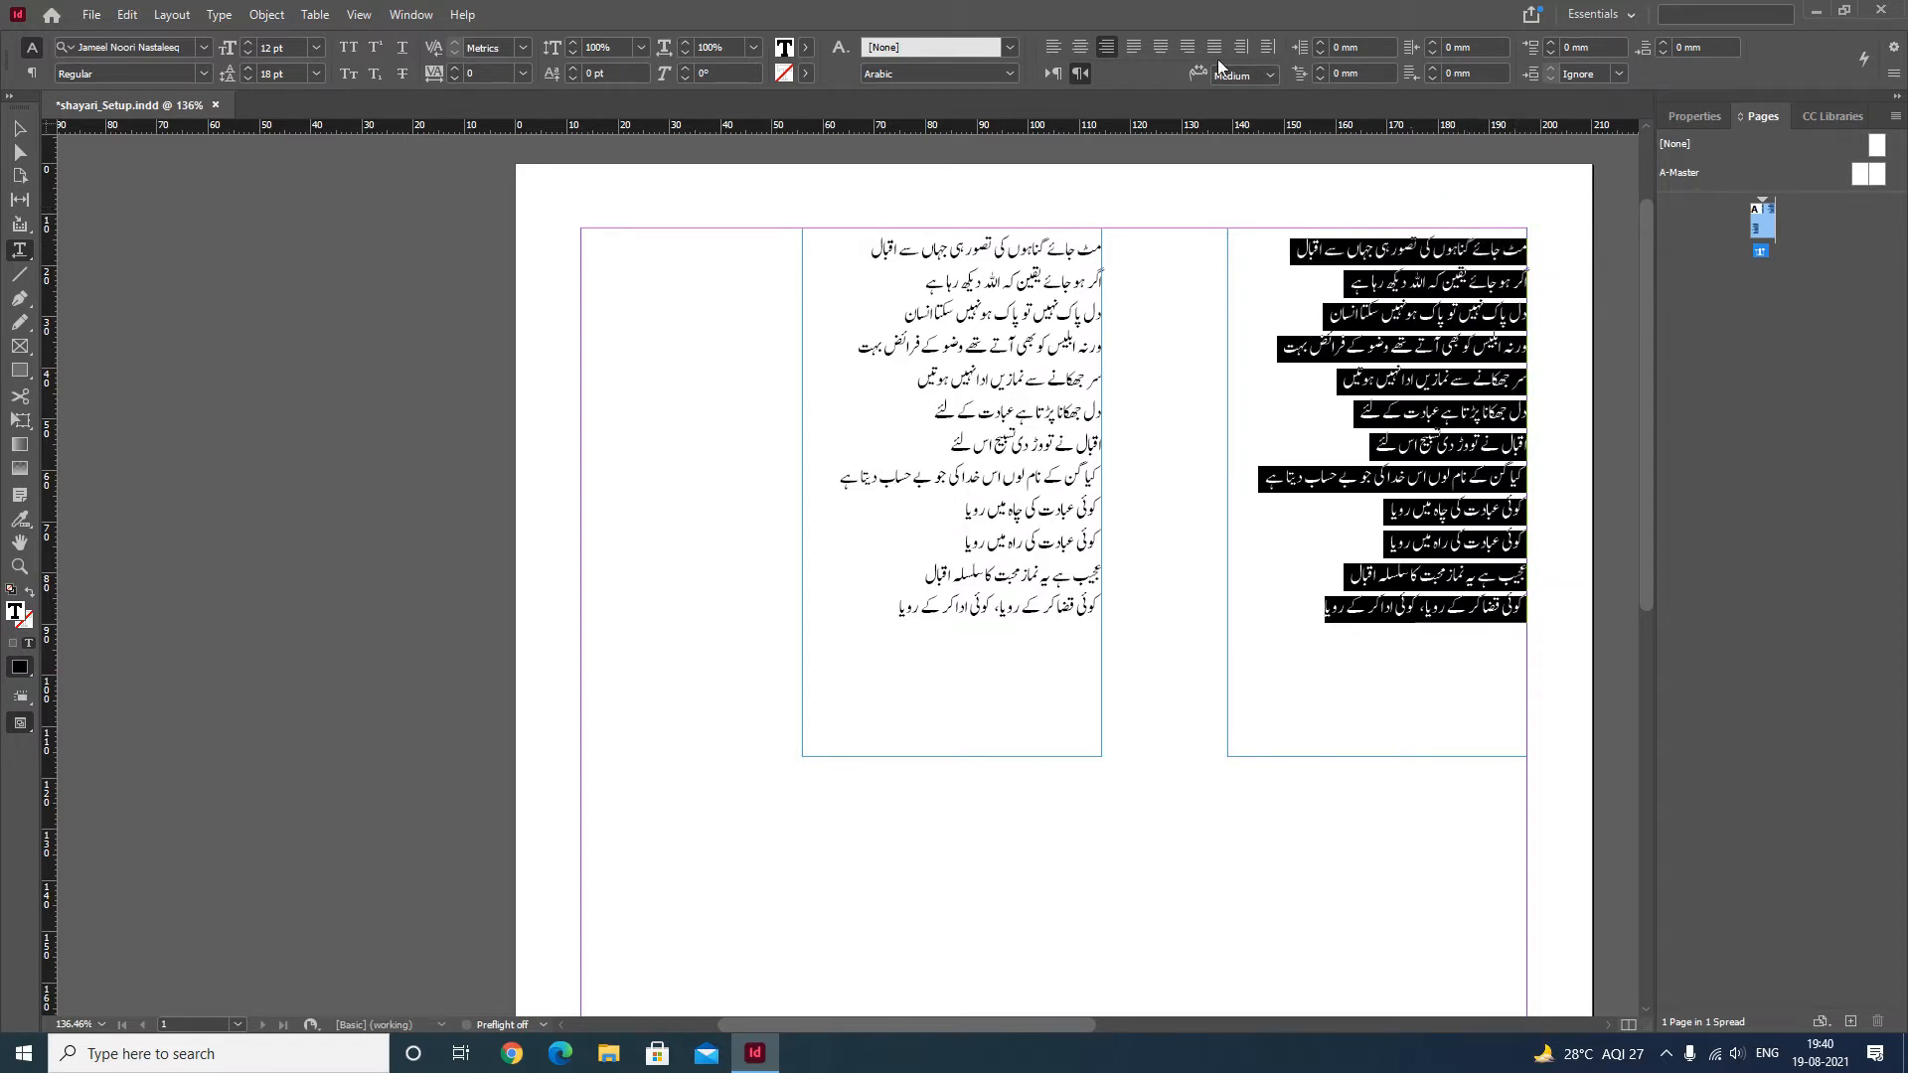
pyautogui.click(1214, 49)
pyautogui.click(1436, 293)
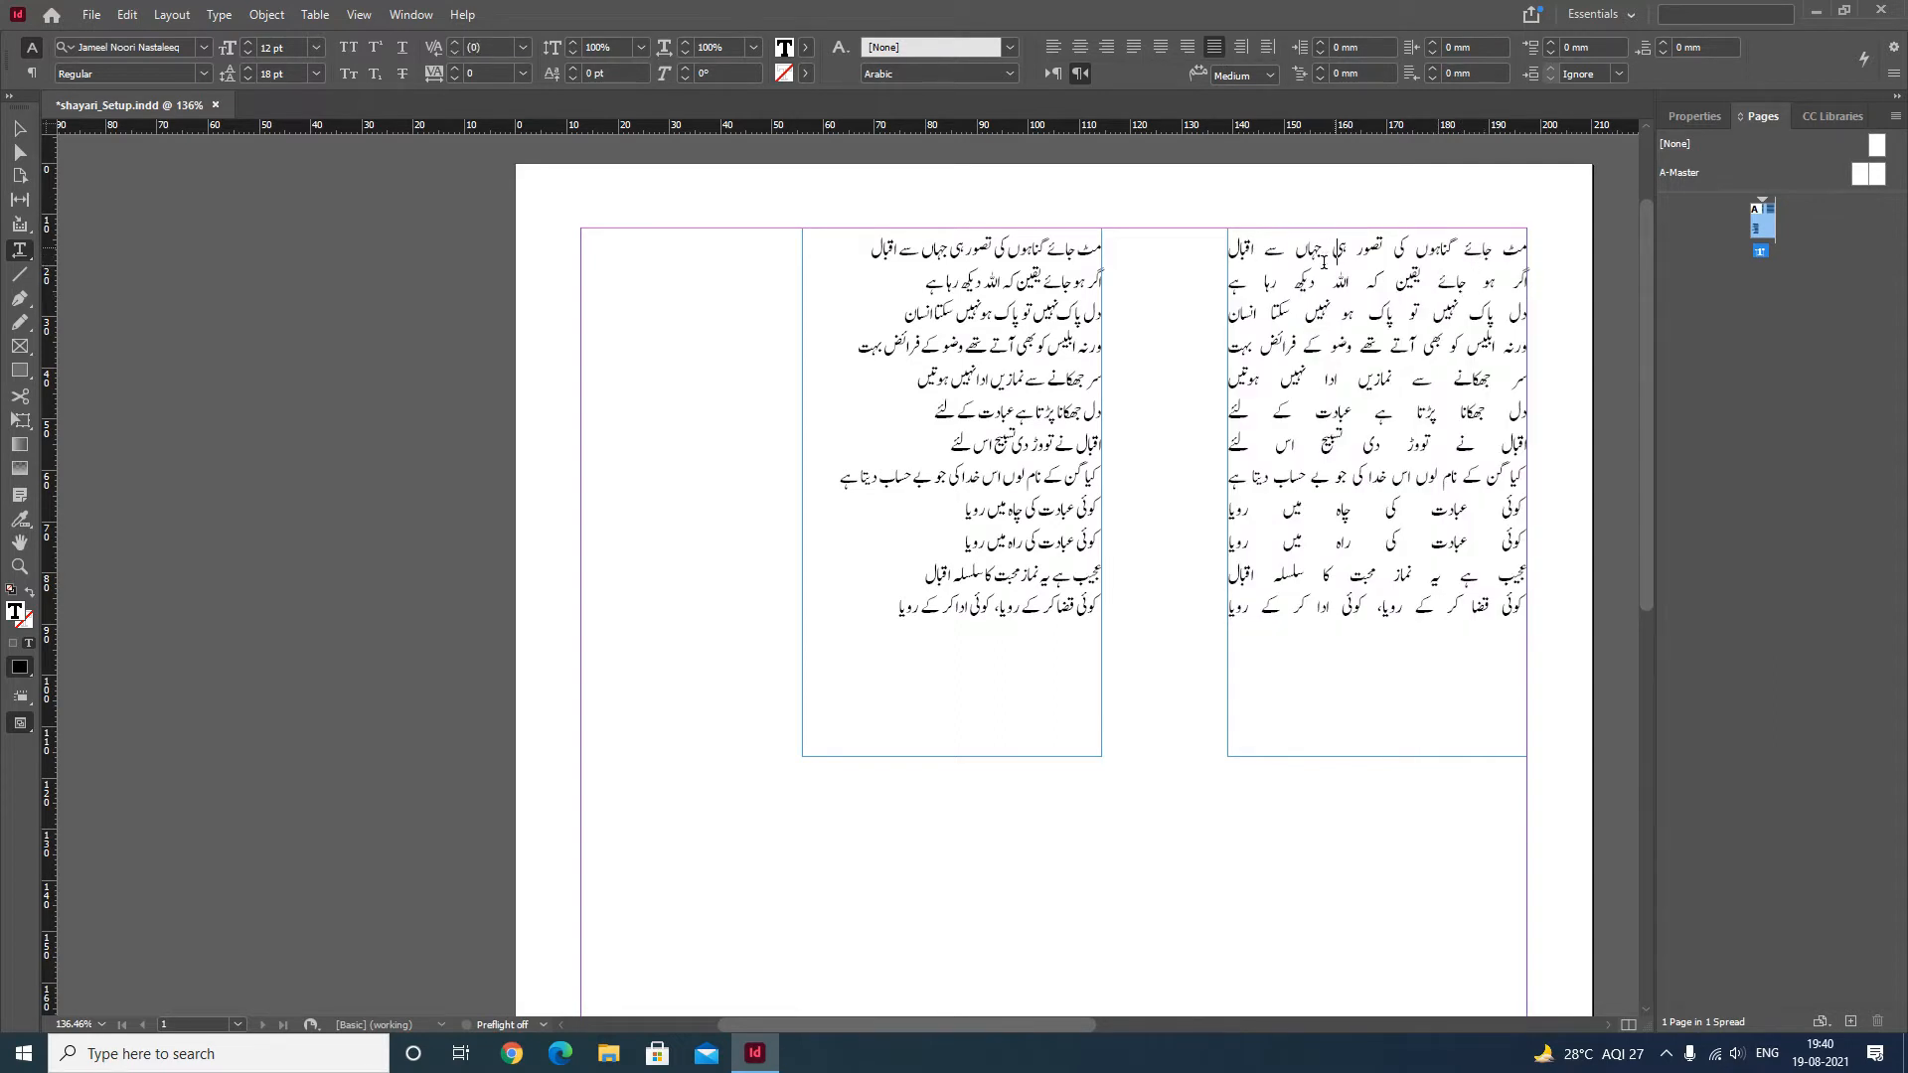
# Set a 15 mm left indent on the first two lines of the justified poem
pyautogui.moveTo(1334, 252); pyautogui.dragTo(1311, 284)
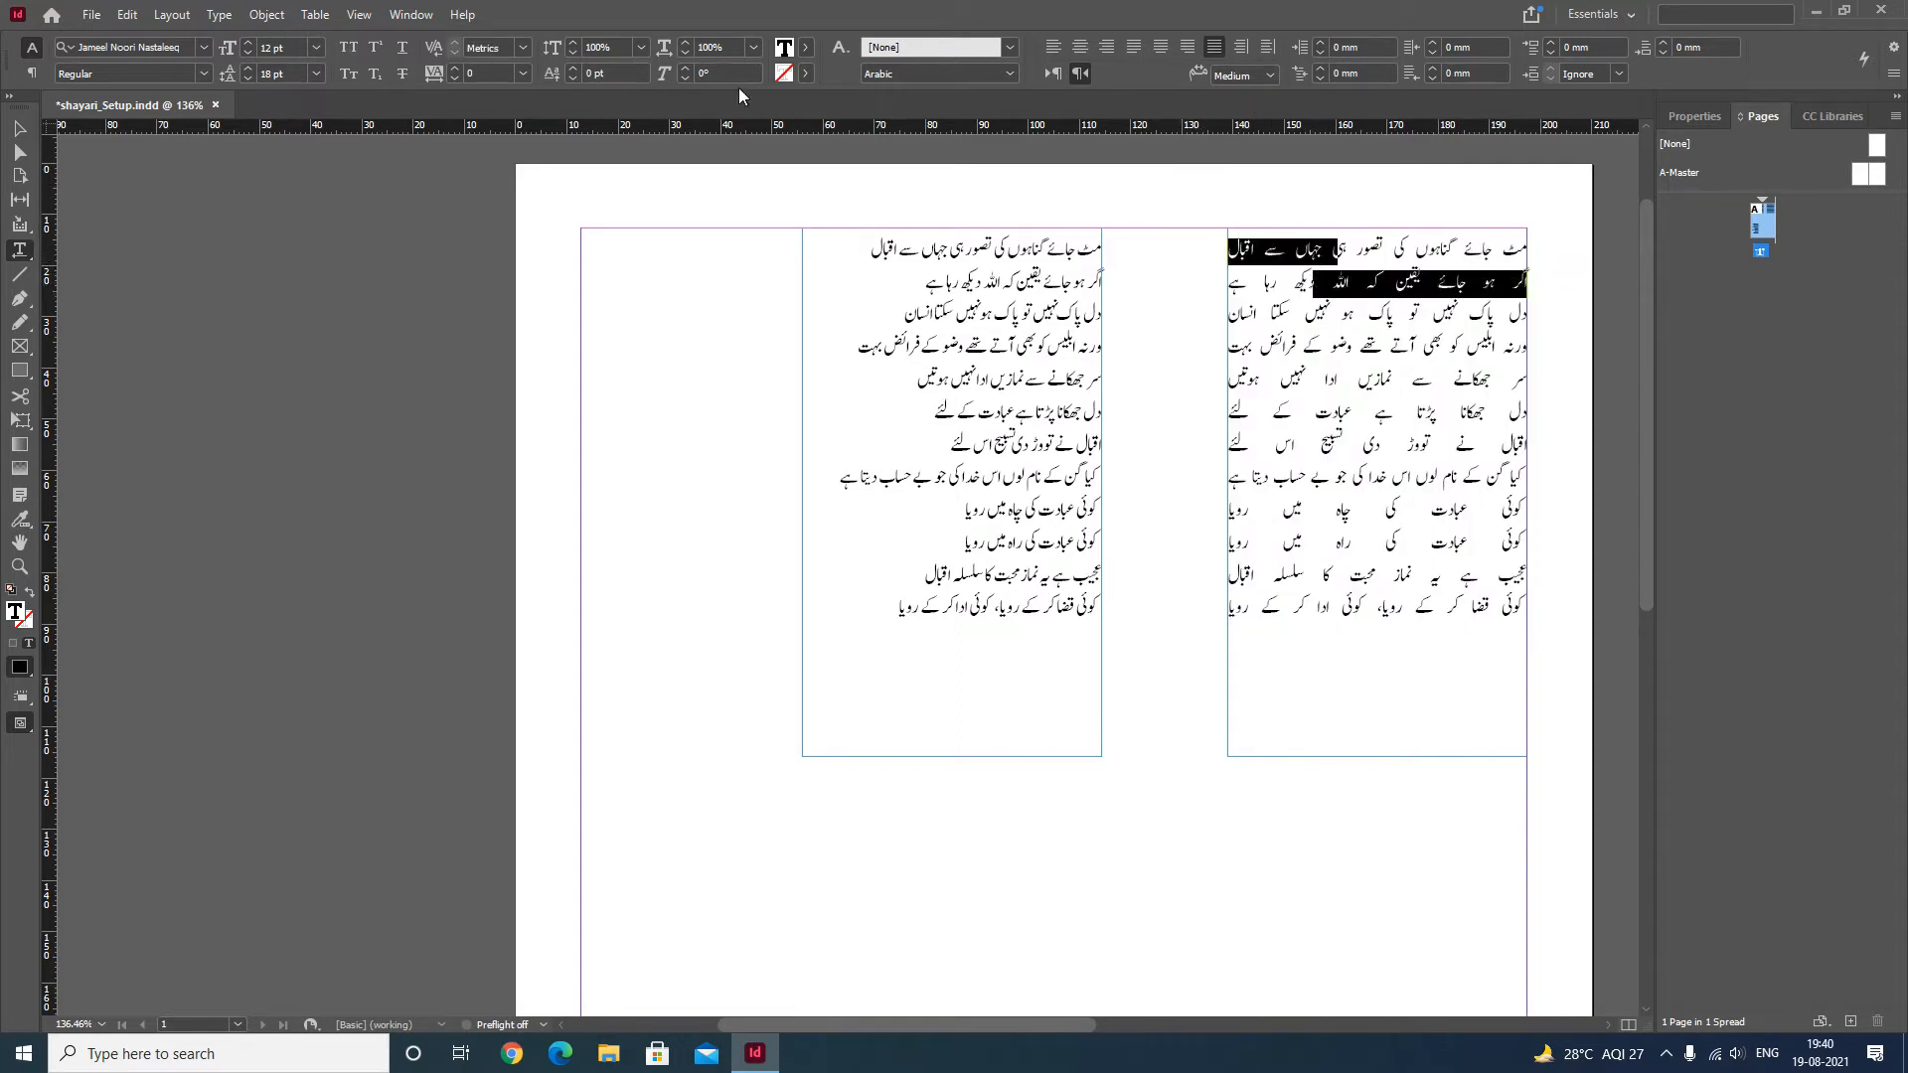
pyautogui.click(1361, 46)
pyautogui.write('15')
pyautogui.press('Return')
# Set a 15 mm right indent on the third and fourth lines of the justified poem
pyautogui.moveTo(1374, 316); pyautogui.dragTo(1371, 348)
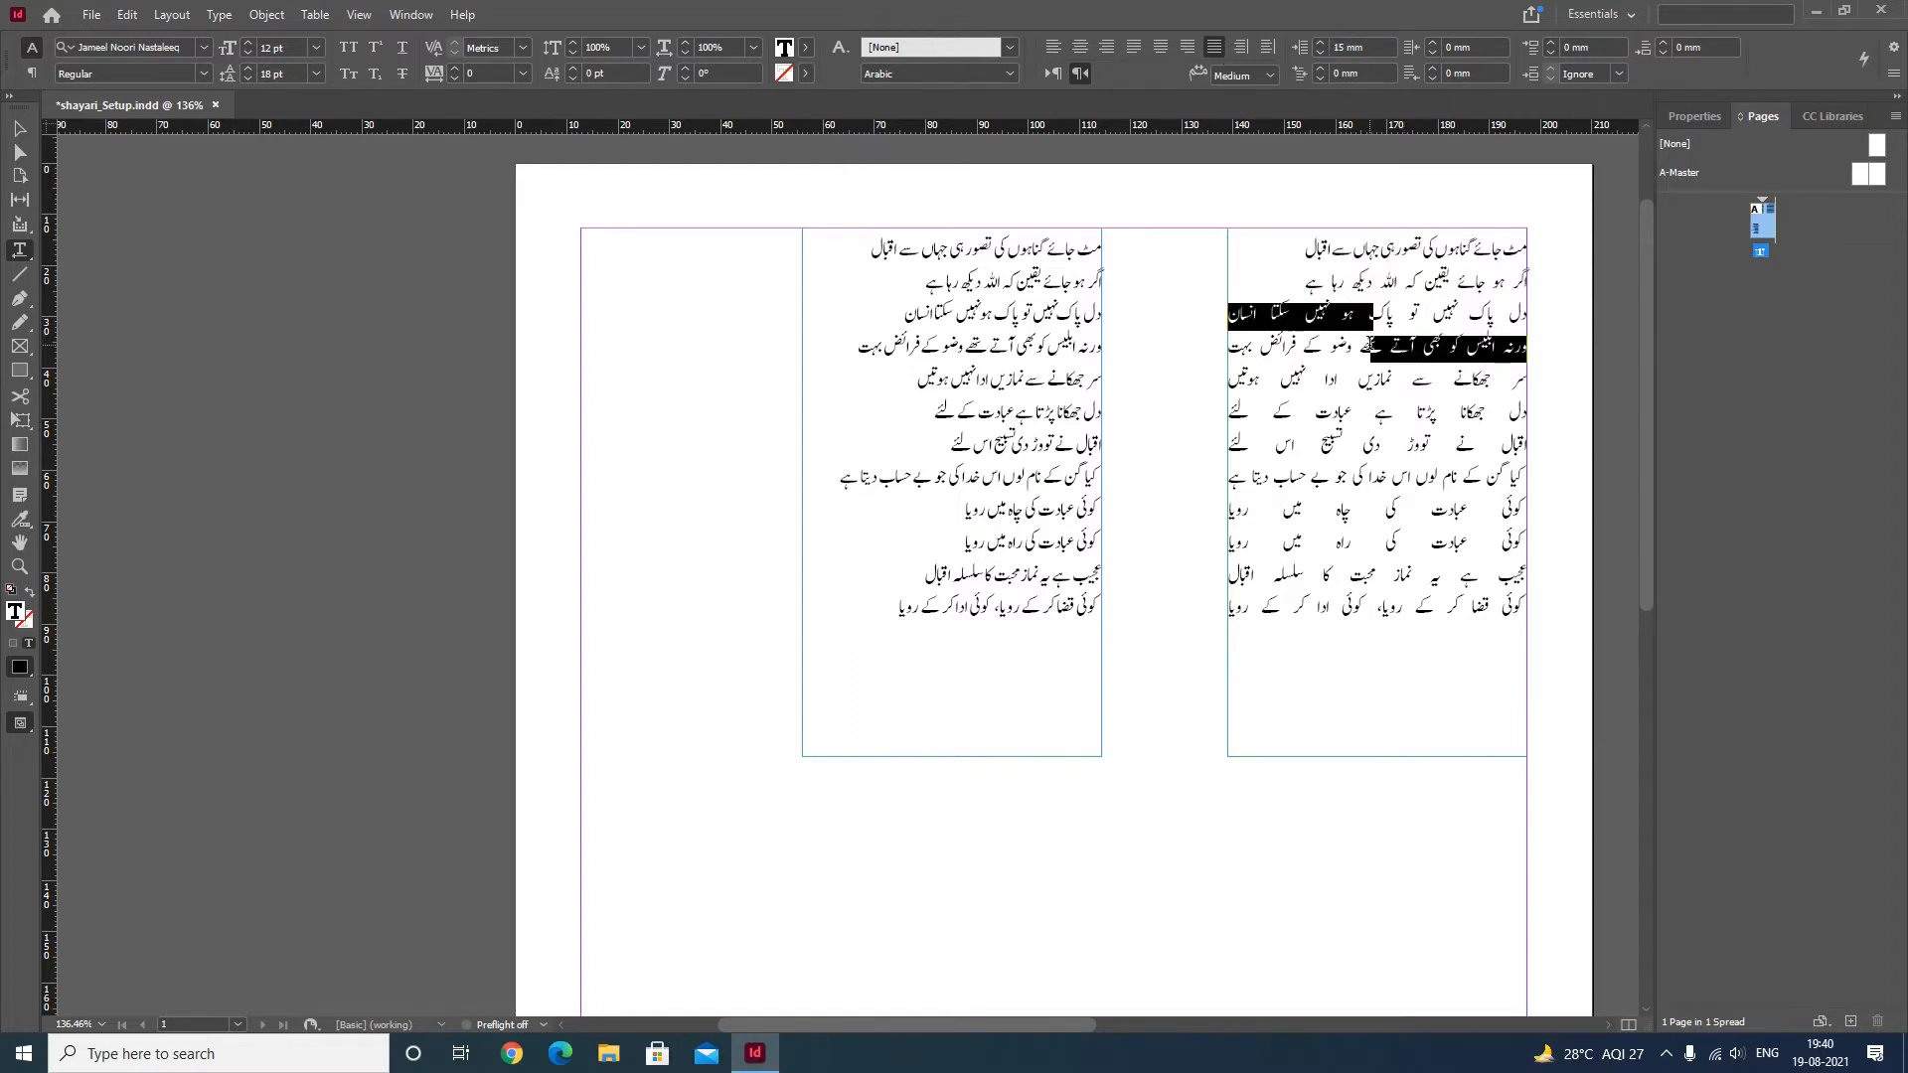
pyautogui.click(1477, 47)
pyautogui.write('15')
pyautogui.press('Return')
# Set a 15 mm left indent on the fifth and sixth lines of the justified poem
pyautogui.click(1416, 389)
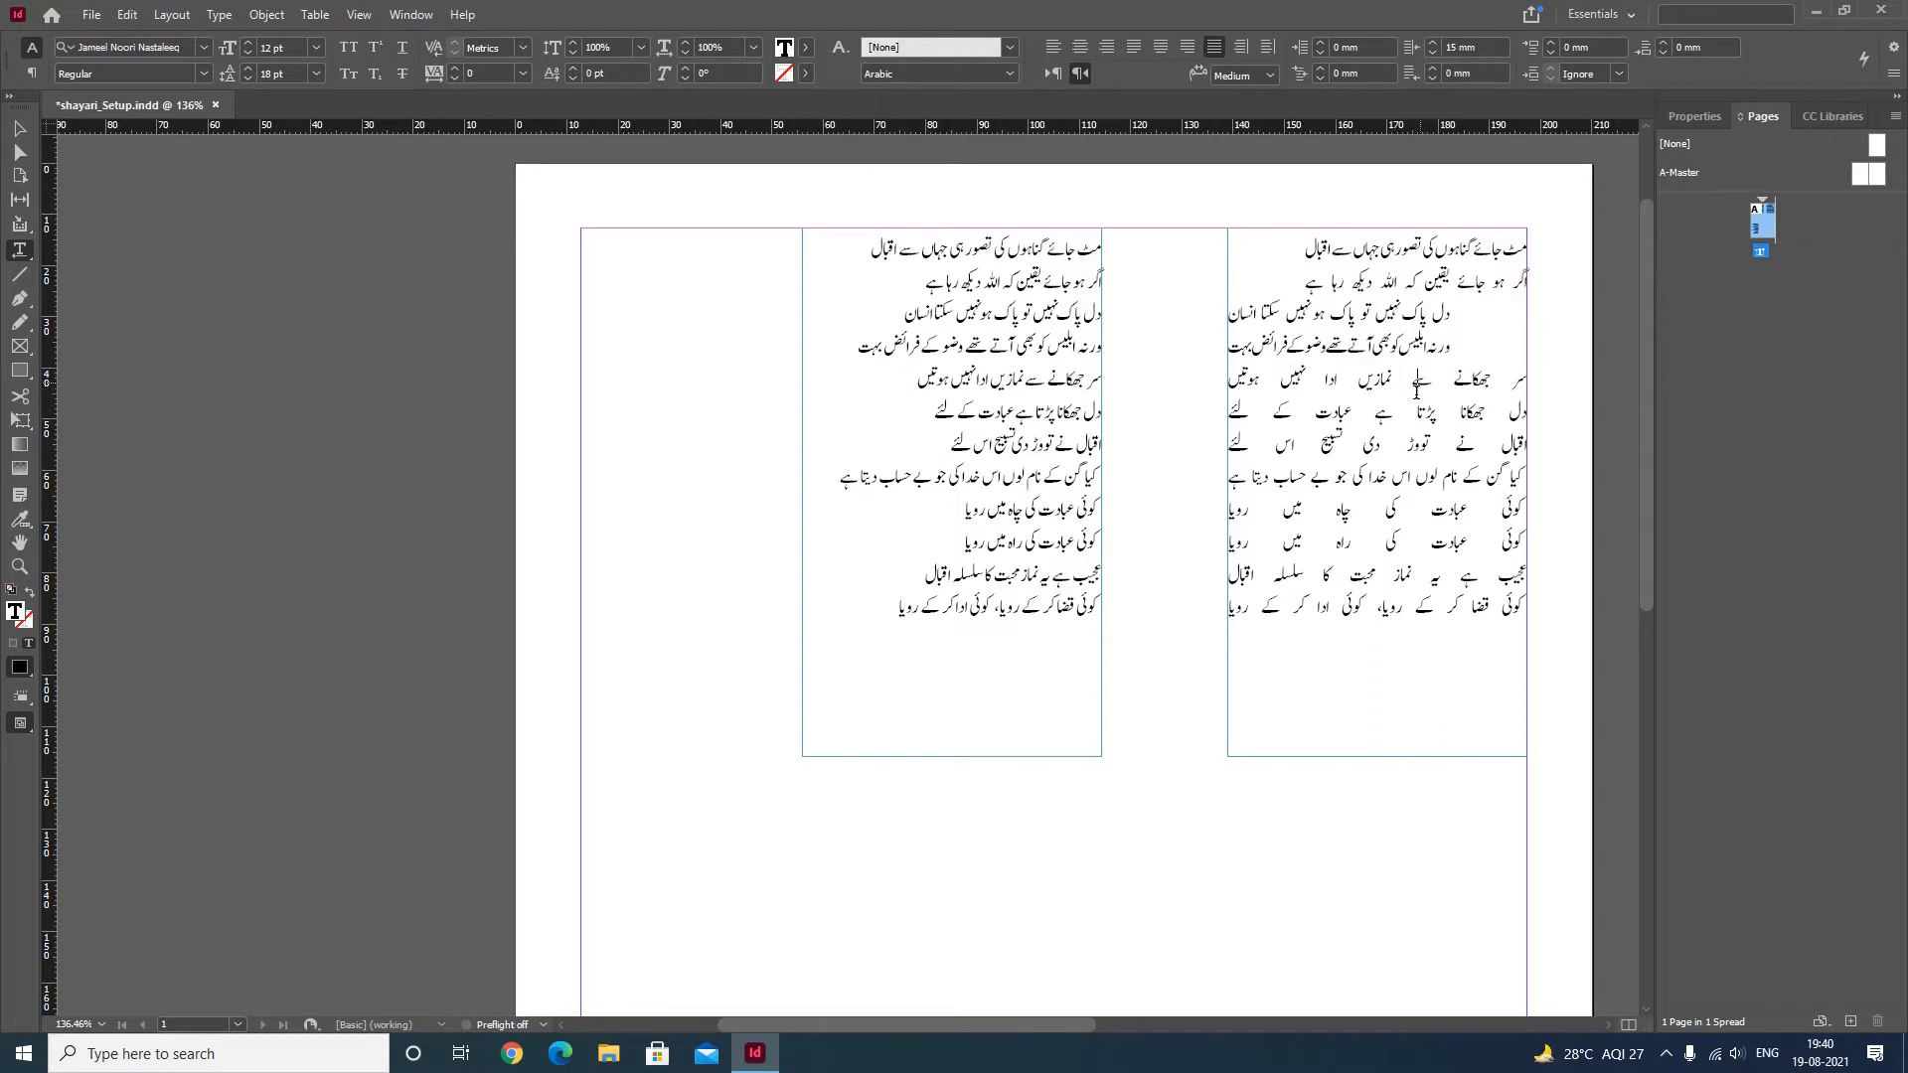
pyautogui.moveTo(1416, 390); pyautogui.dragTo(1422, 415)
pyautogui.click(1373, 52)
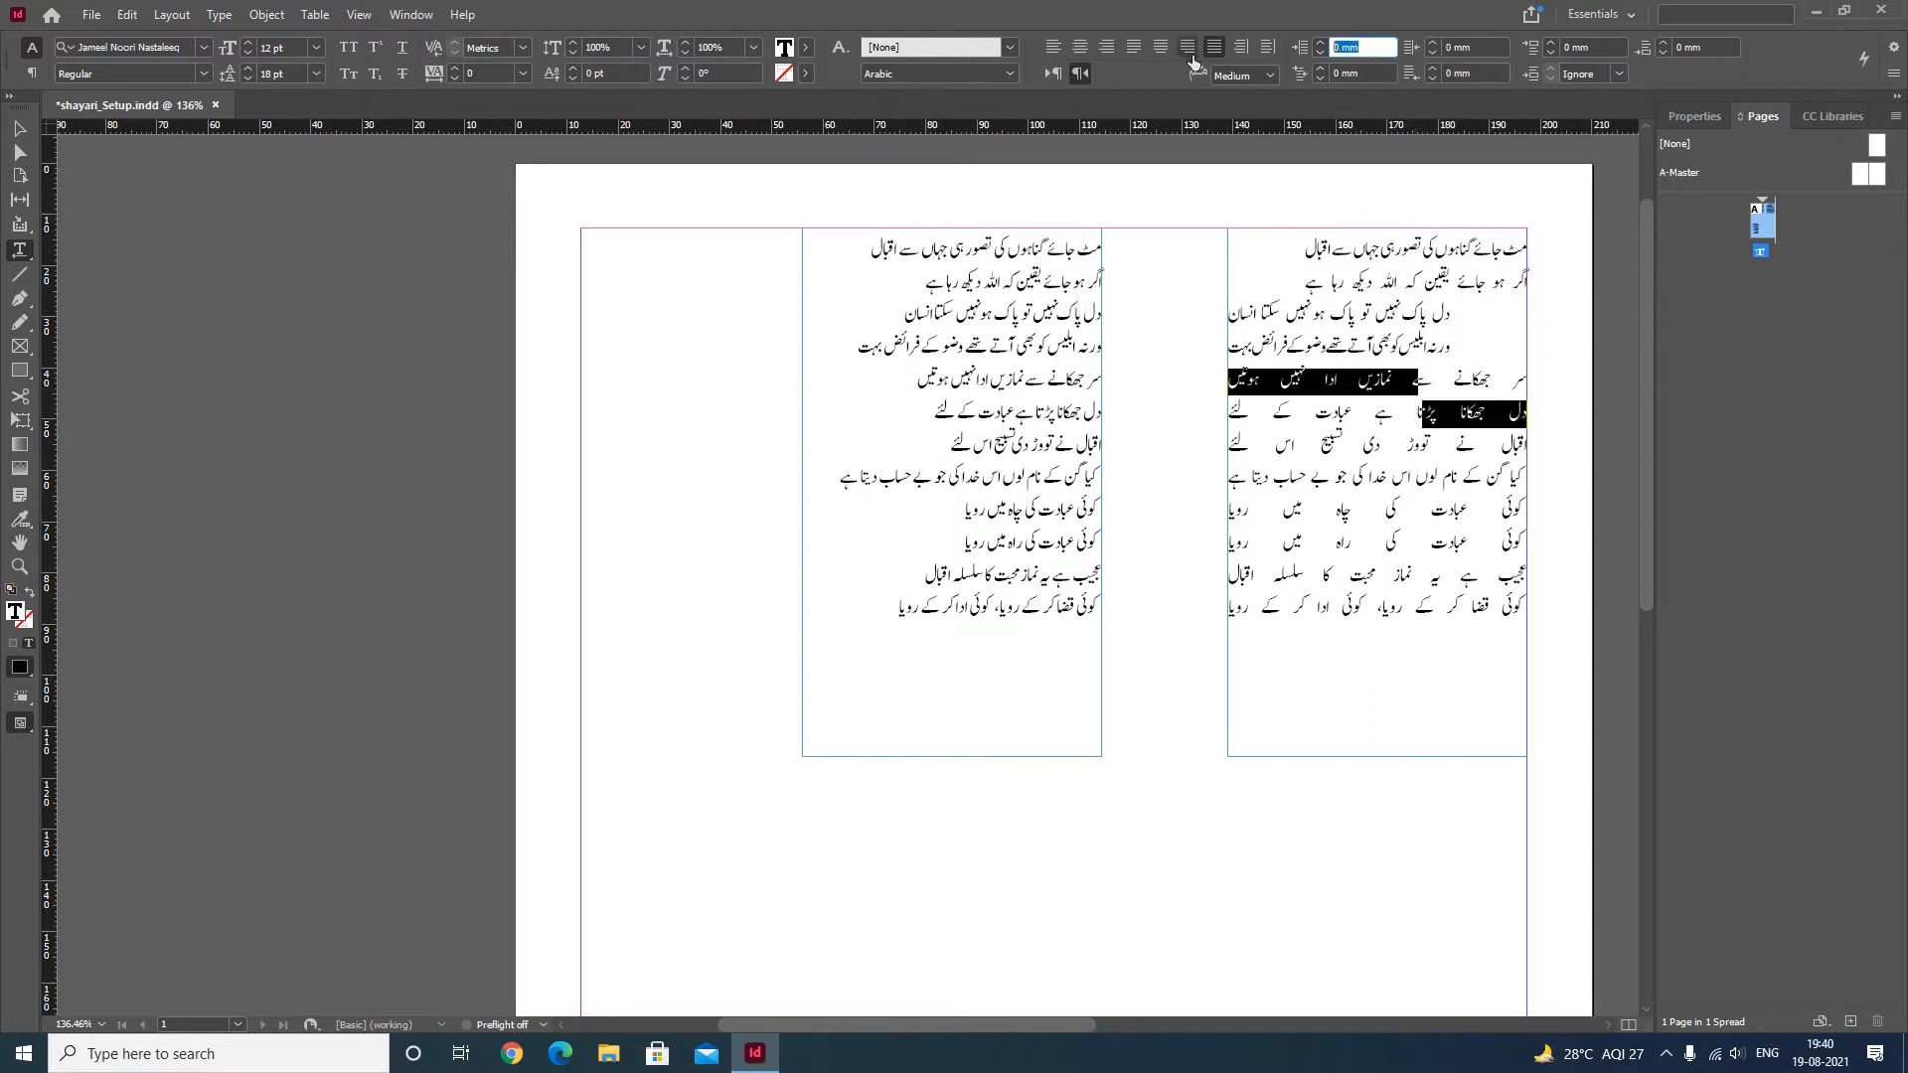
pyautogui.write('15')
pyautogui.press('Return')
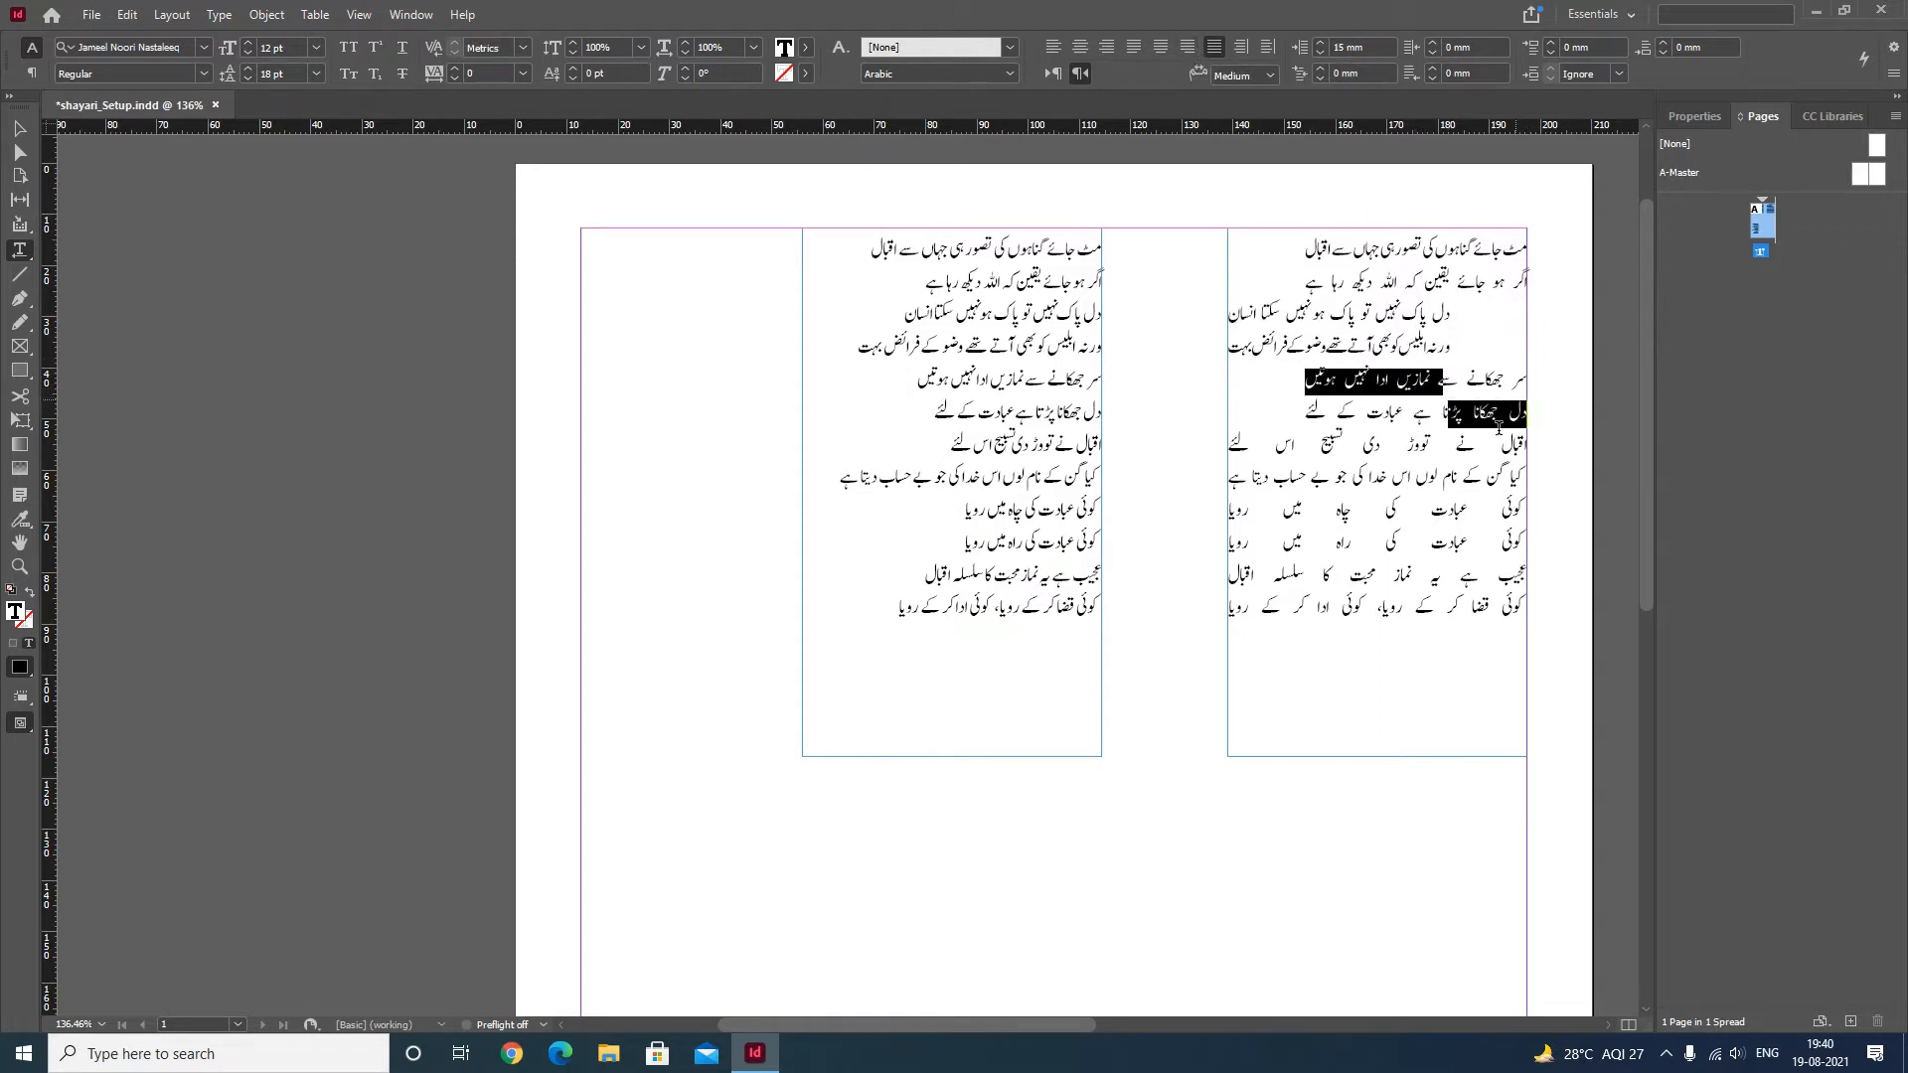
# Set a 15 mm right indent on the seventh and eighth lines of the justified poem
pyautogui.moveTo(1434, 446); pyautogui.dragTo(1432, 481)
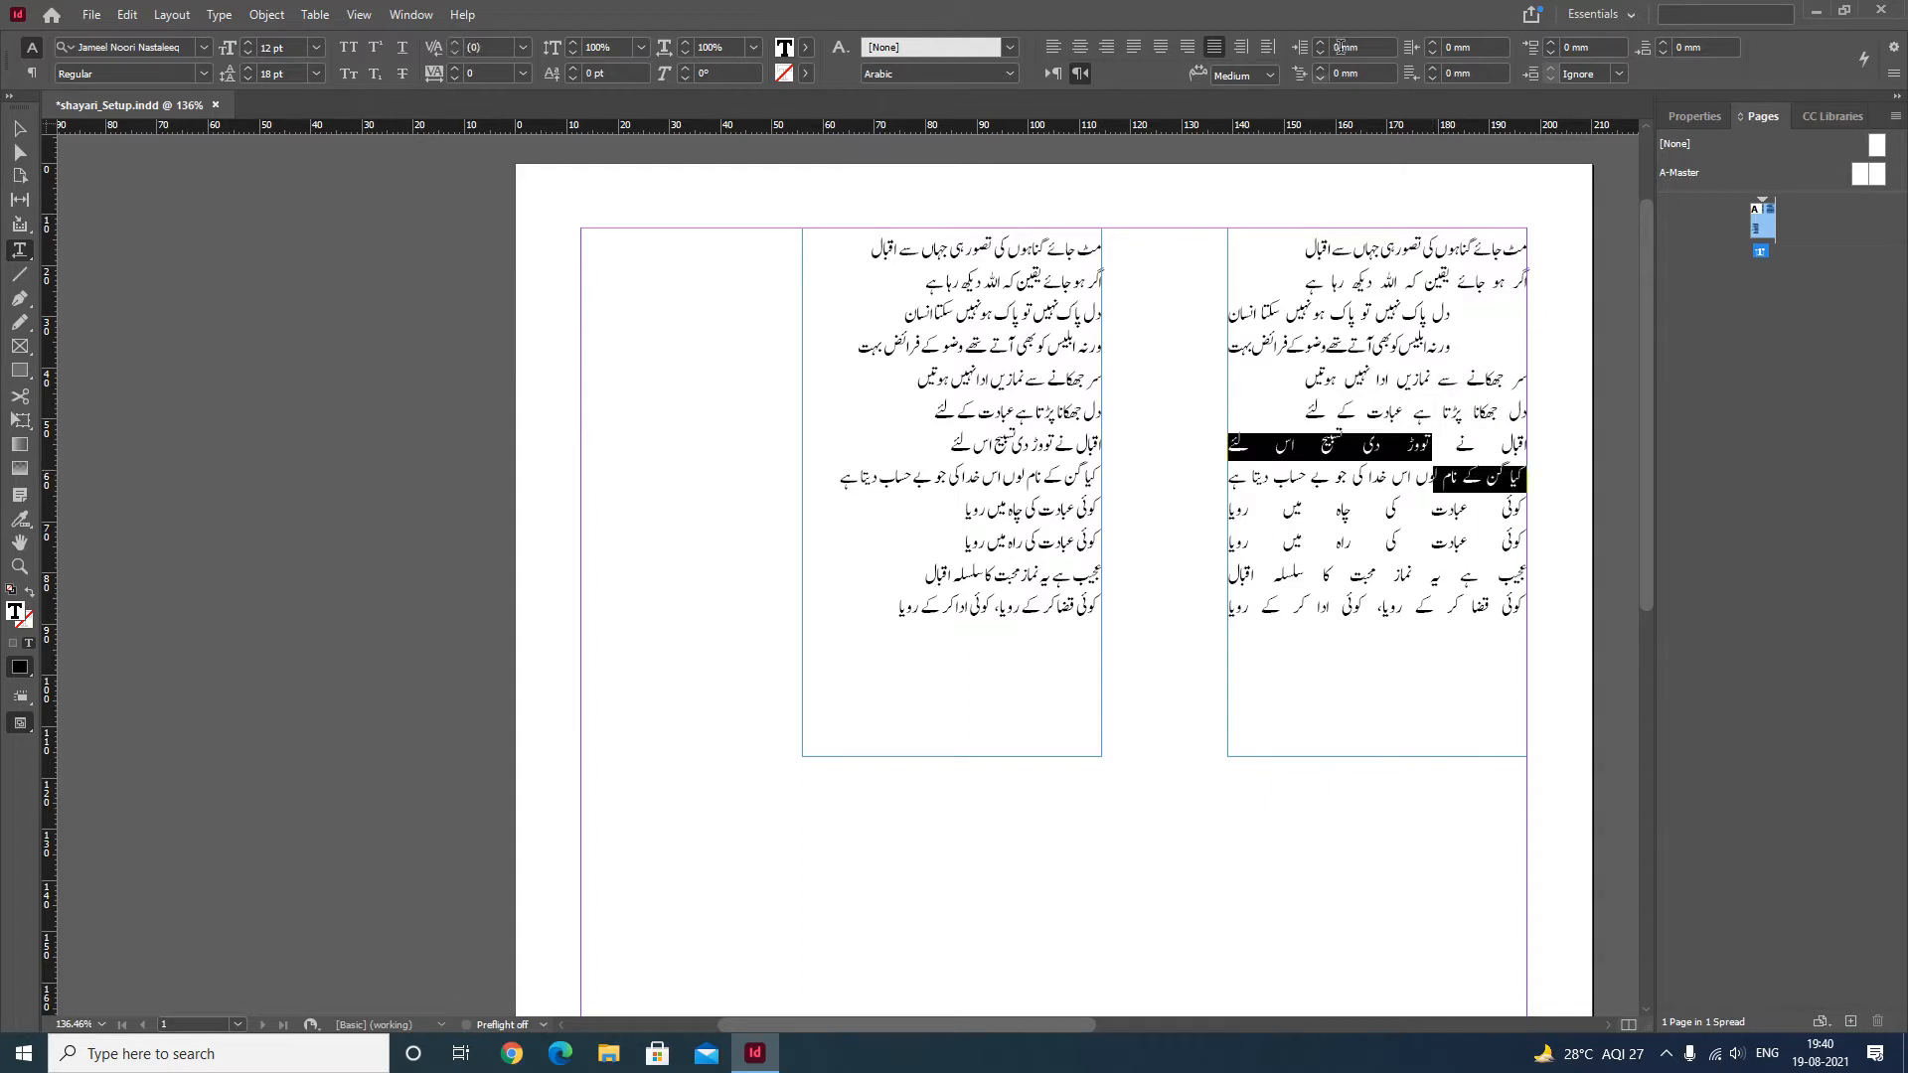
pyautogui.click(1471, 47)
pyautogui.write('15')
pyautogui.press('Return')
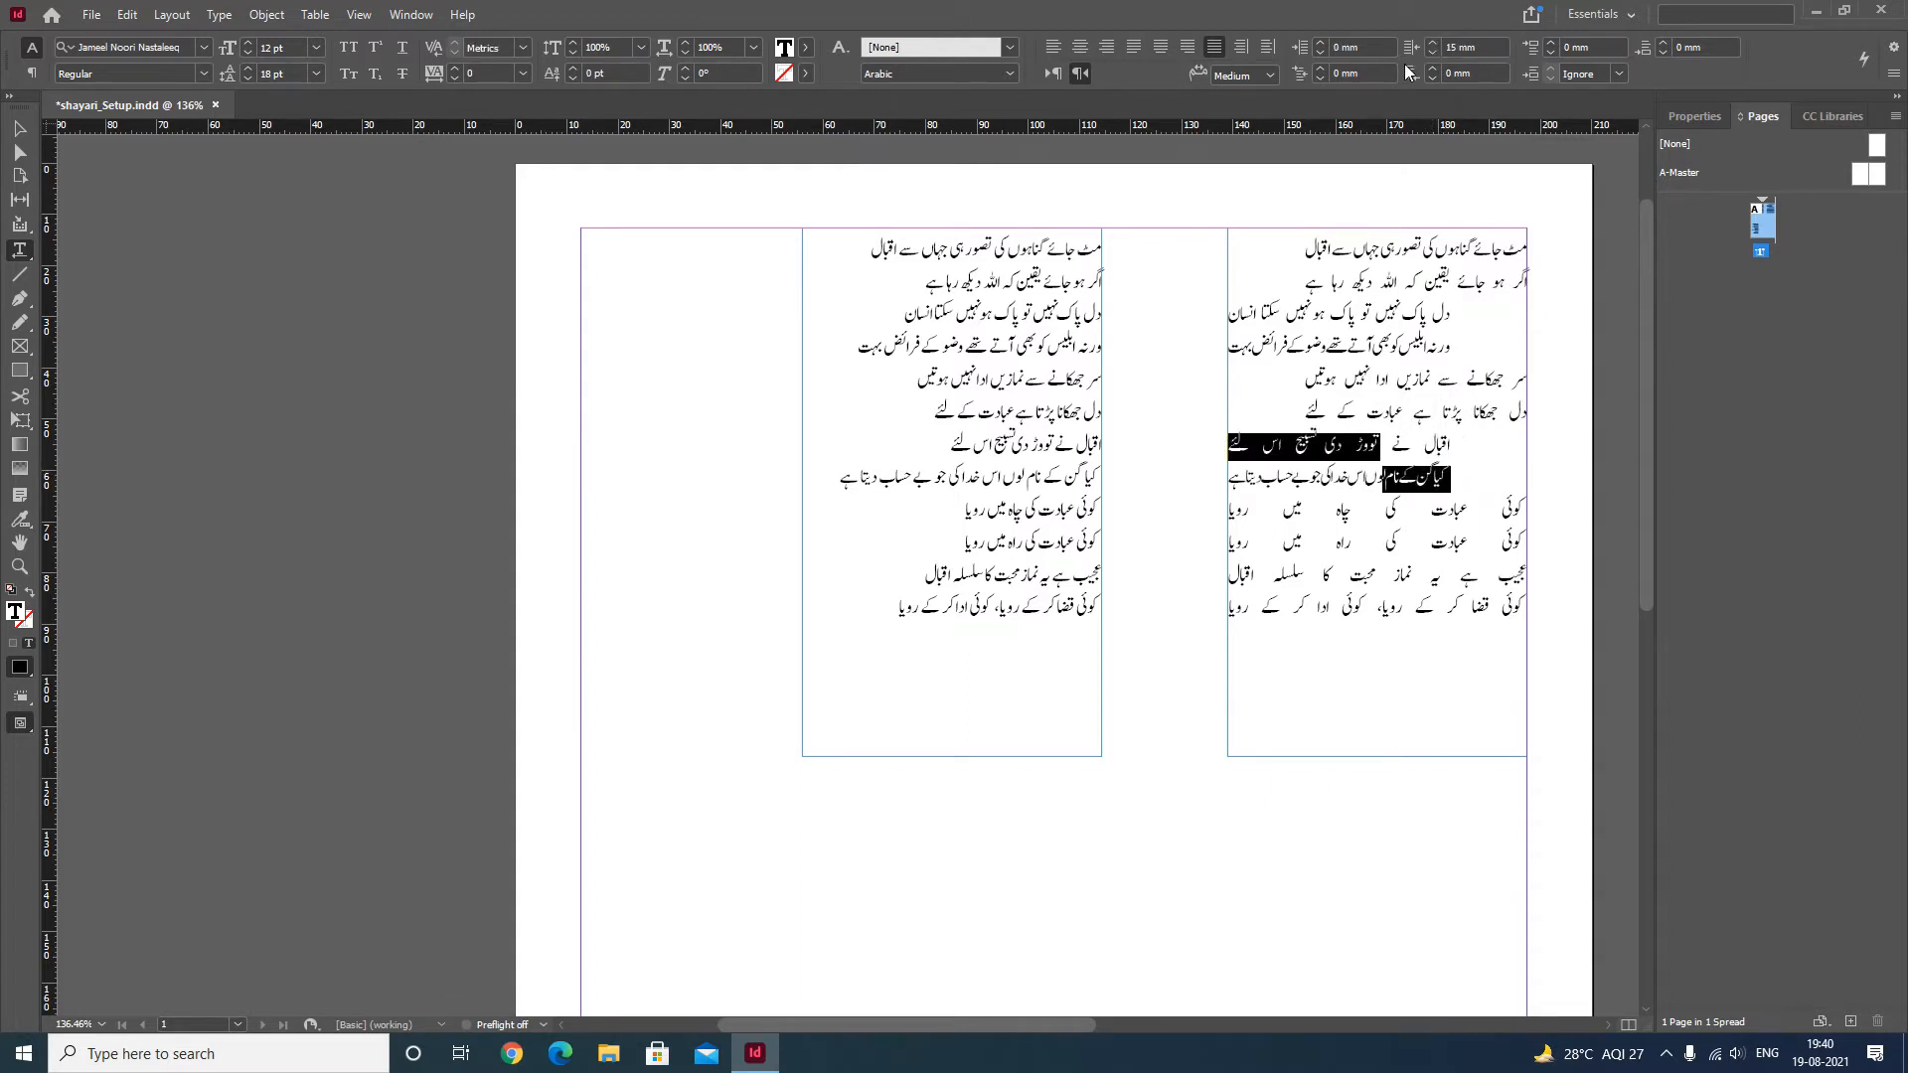
# Set a 15 mm left indent on the ninth and tenth lines of the justified poem
pyautogui.moveTo(1440, 511); pyautogui.dragTo(1439, 543)
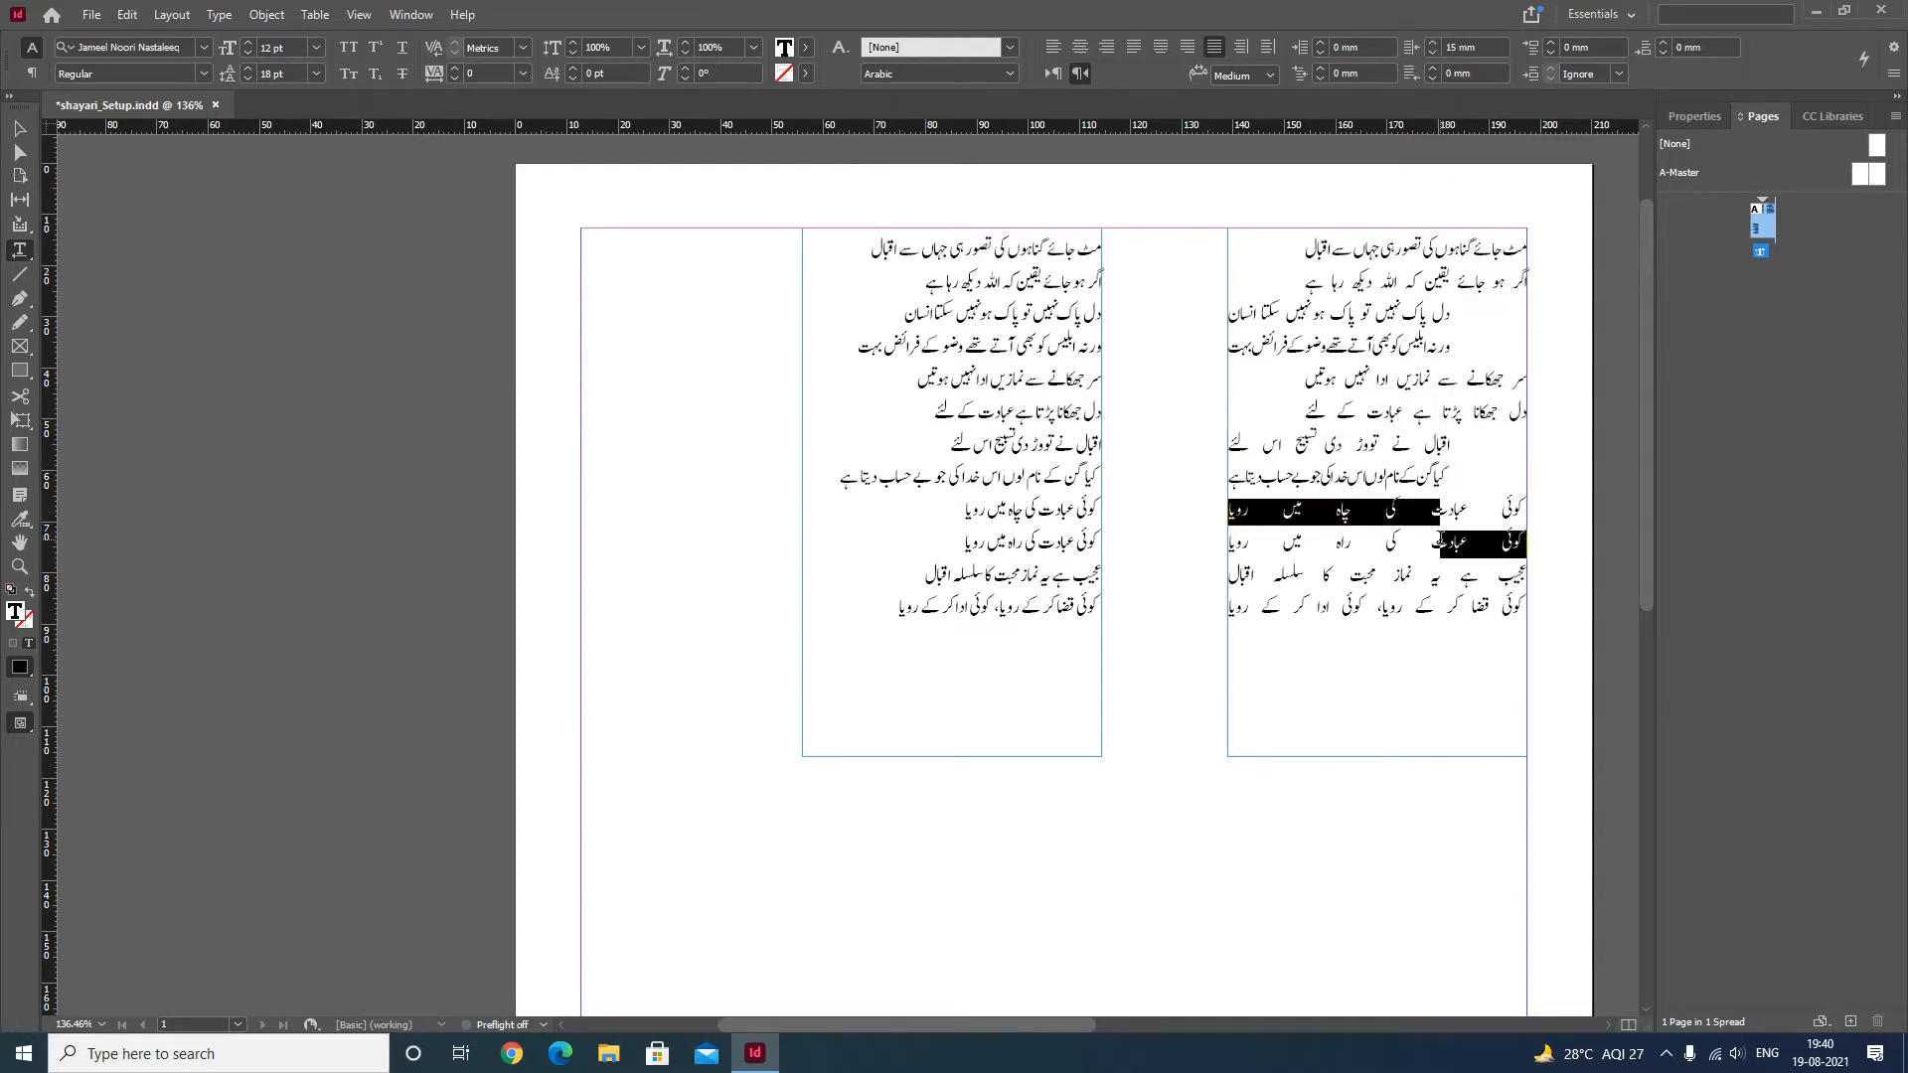
pyautogui.click(1360, 47)
pyautogui.write('15')
pyautogui.press('Return')
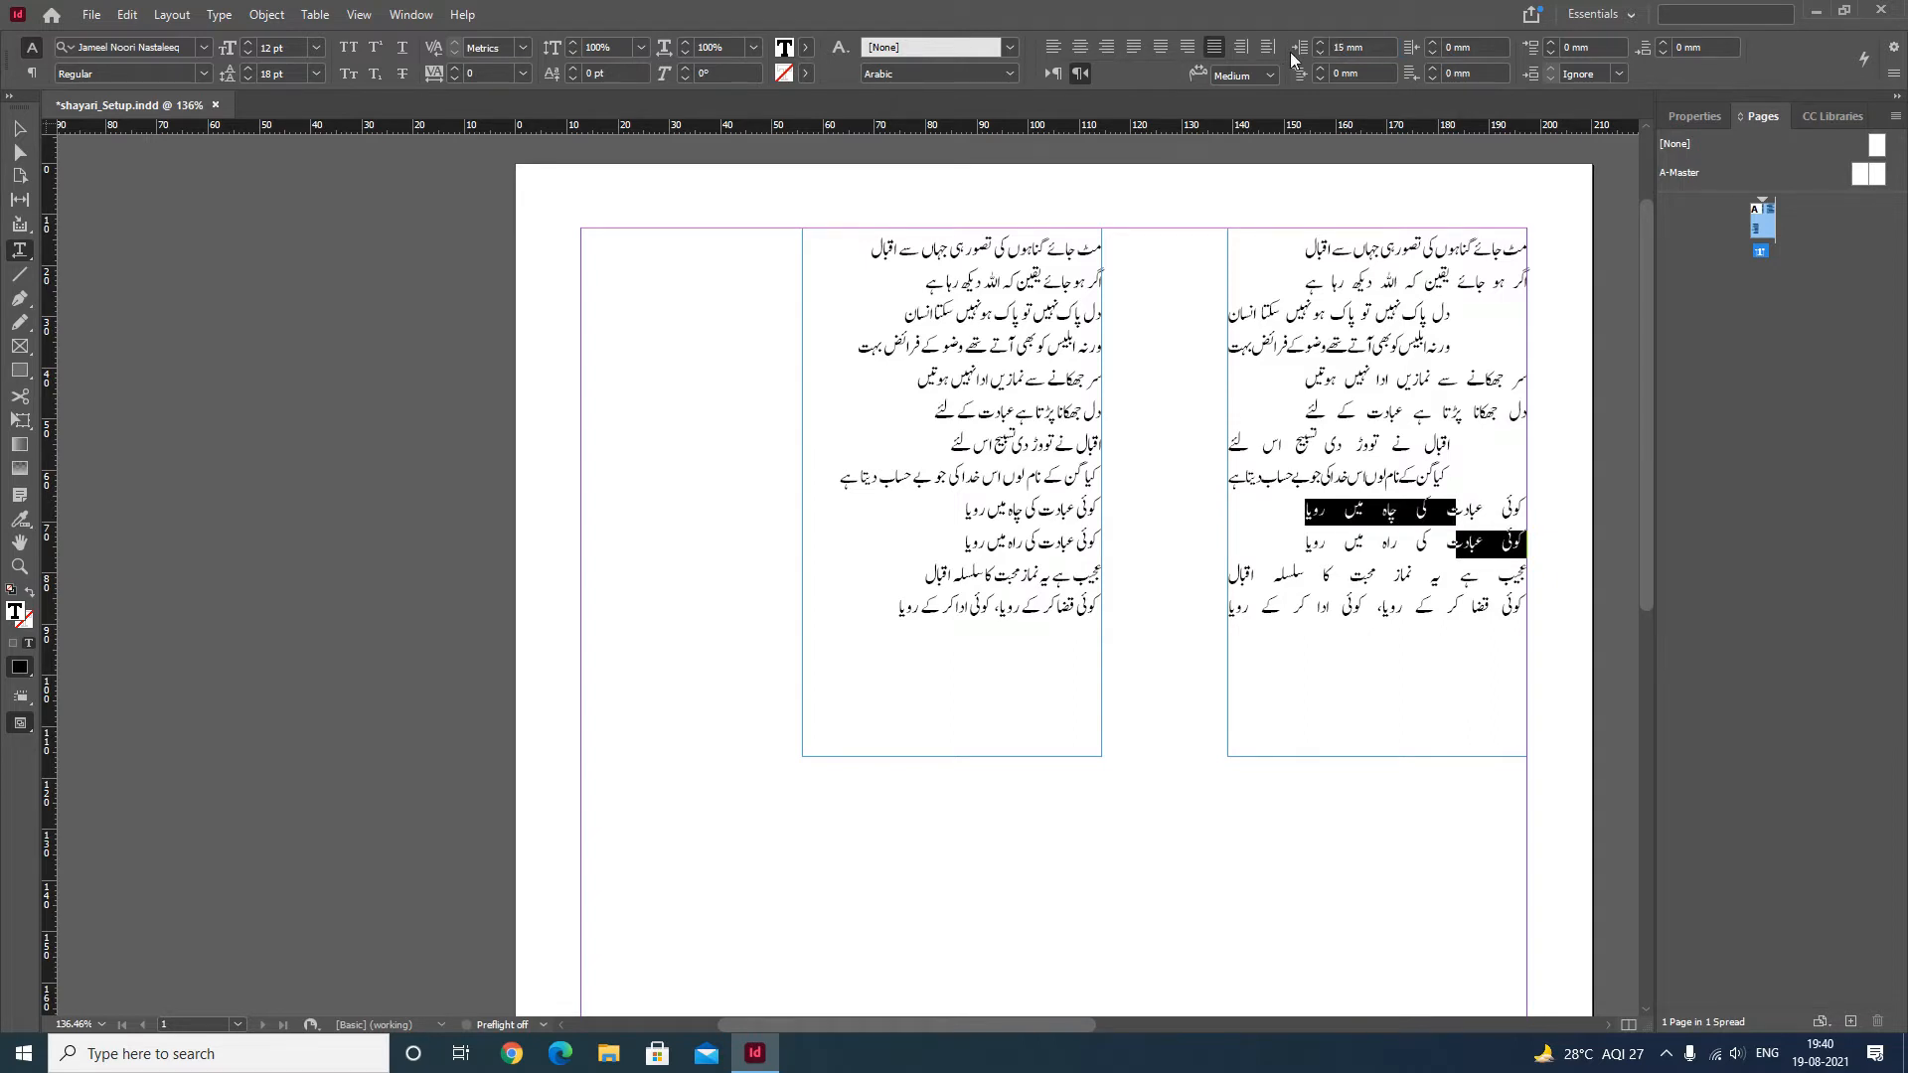
# Set a 15 mm right indent on the last two lines of the justified poem and leave text editing
pyautogui.moveTo(1440, 576); pyautogui.dragTo(1435, 608)
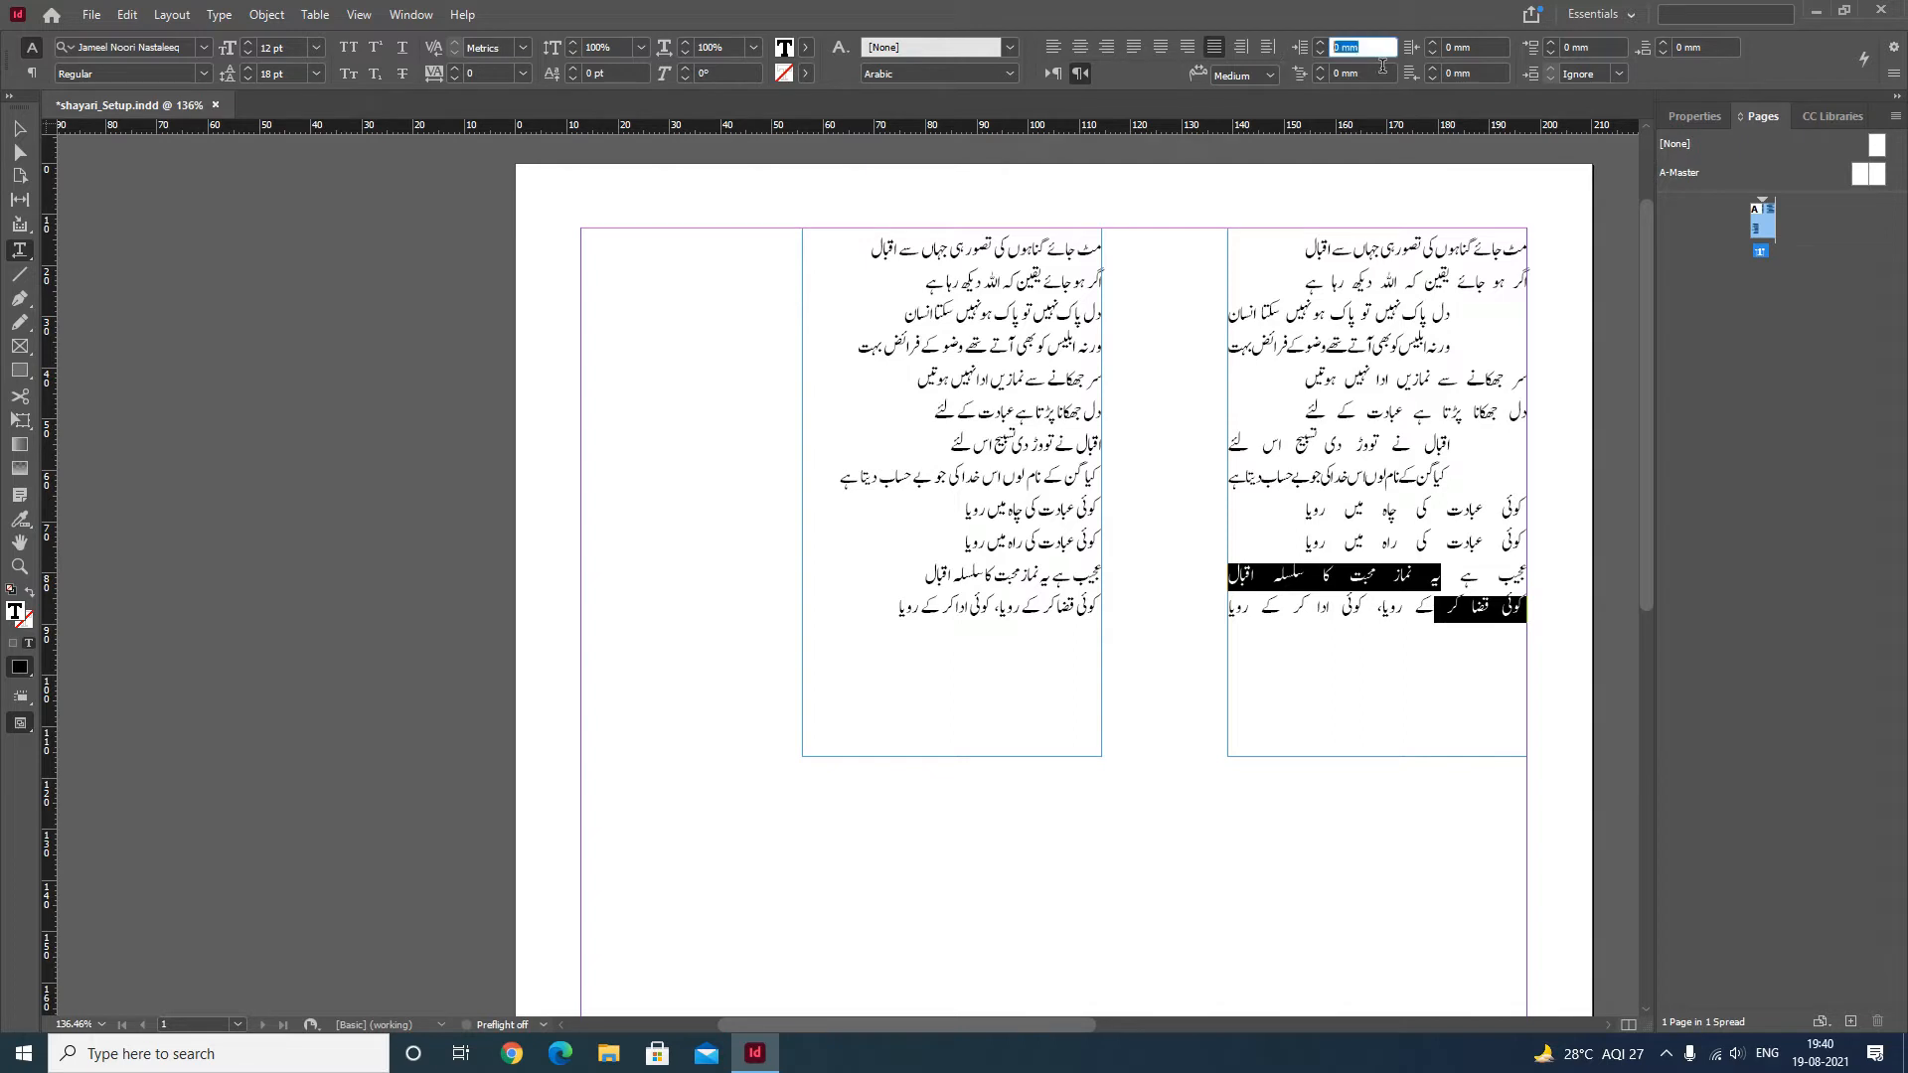
pyautogui.click(1476, 47)
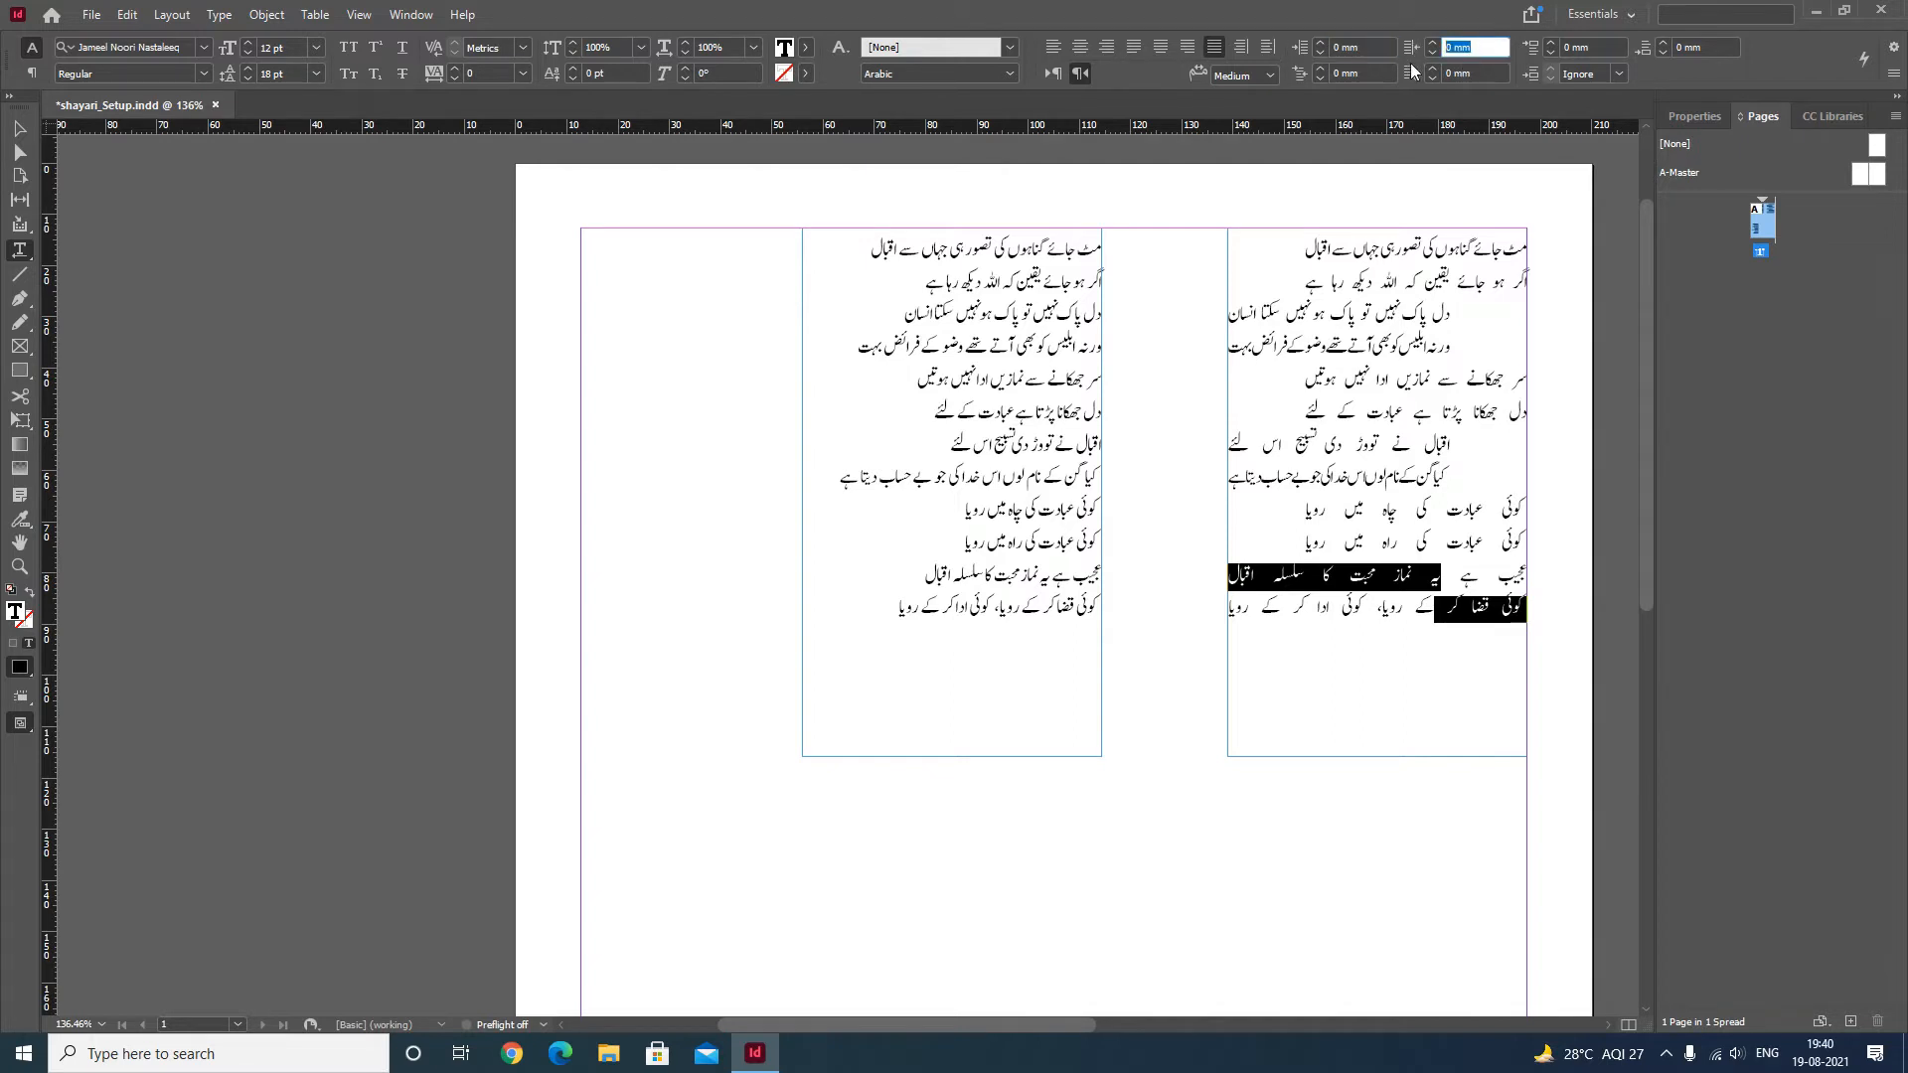
pyautogui.write('15')
pyautogui.press('Return')
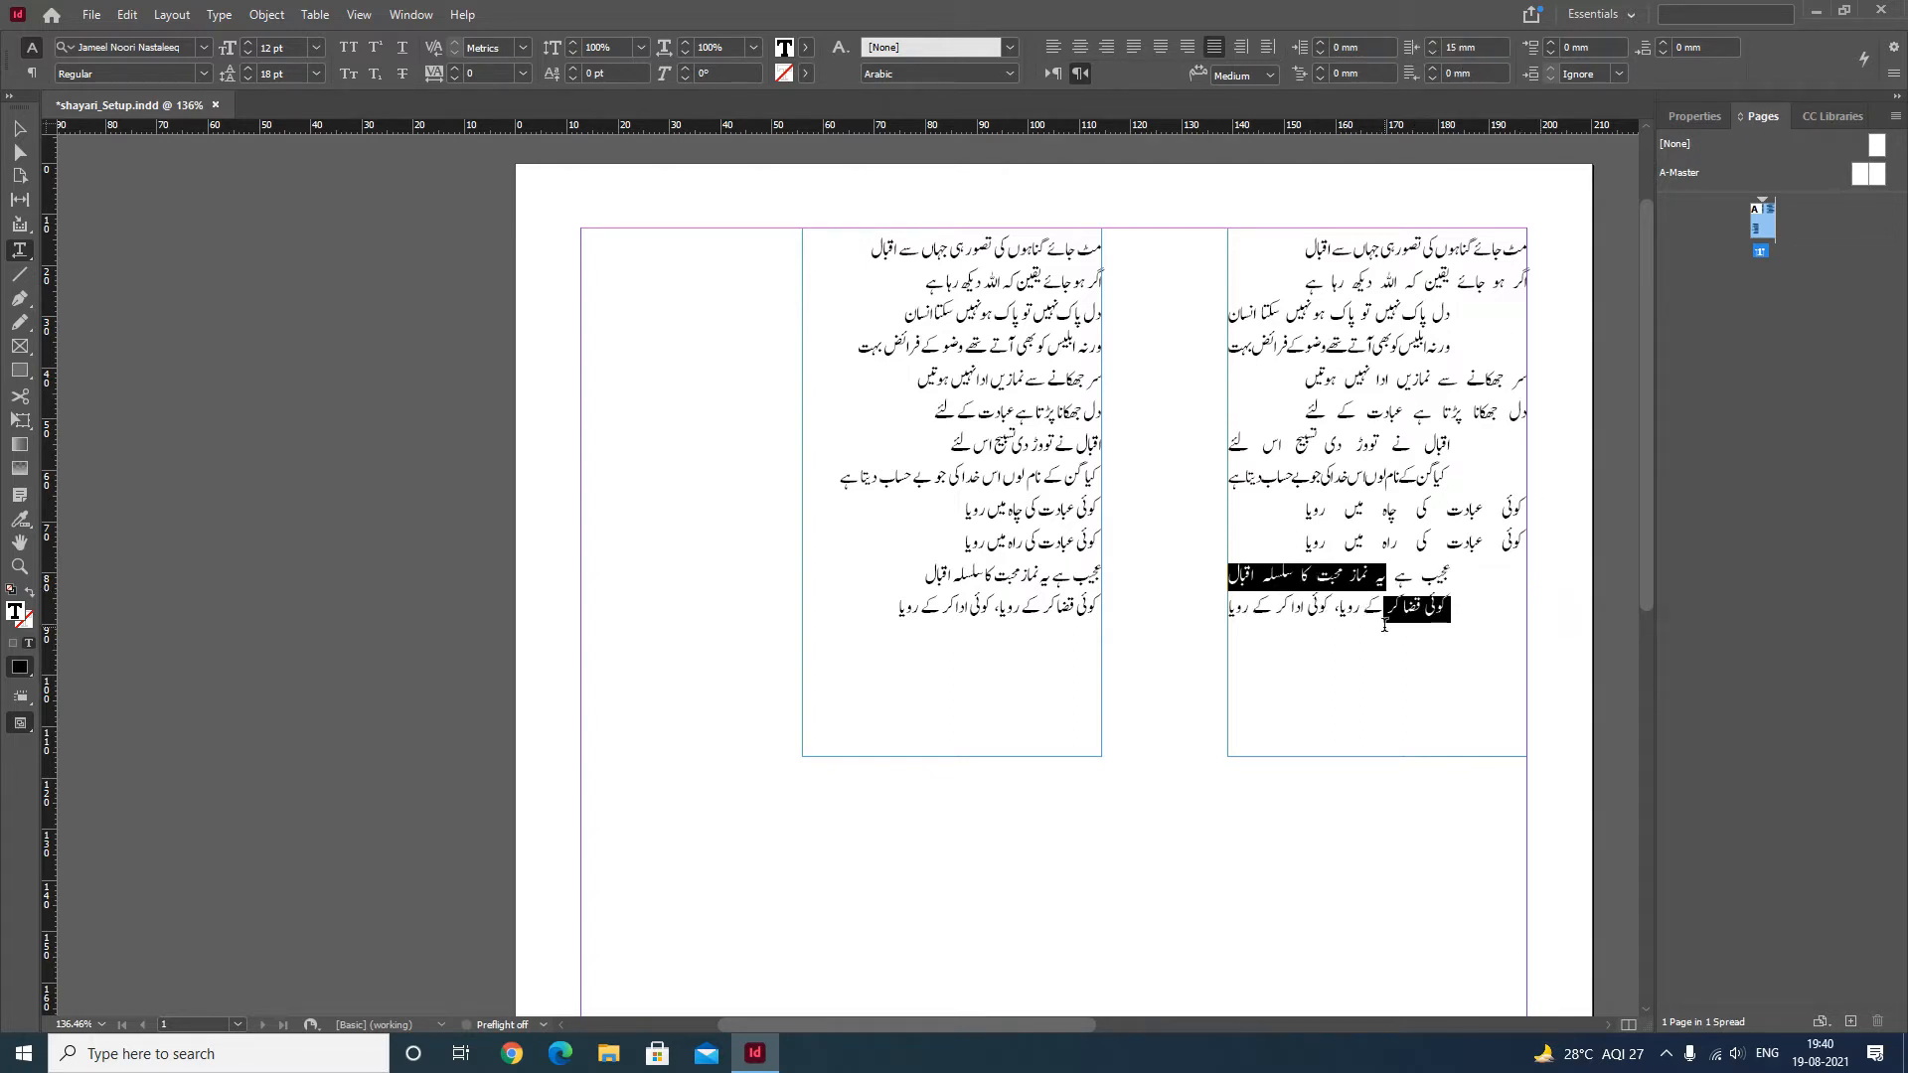
pyautogui.press('Escape')
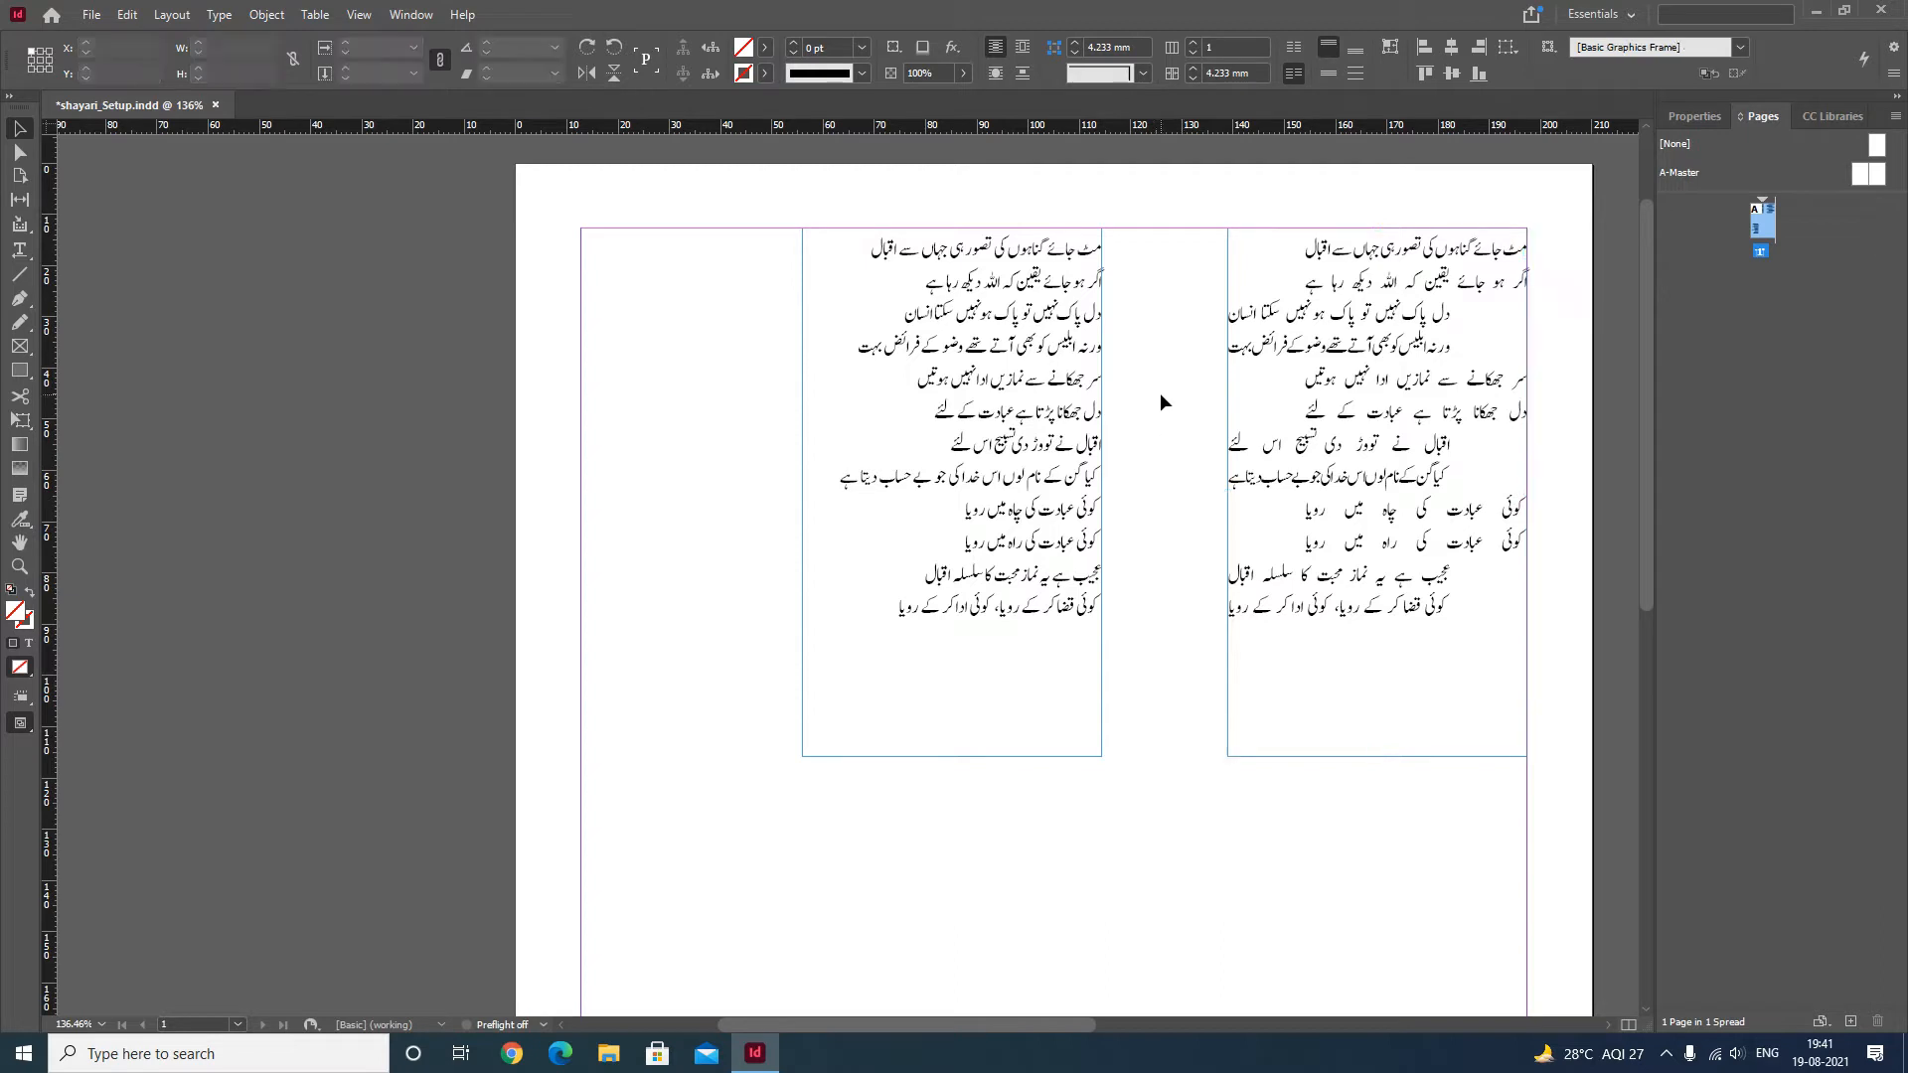
# Move the formatted text frame slightly left to about X 136.8 mm and display the Paragraph Styles
pyautogui.moveTo(1401, 382); pyautogui.dragTo(1389, 382)
pyautogui.moveTo(1051, 412); pyautogui.dragTo(1112, 412)
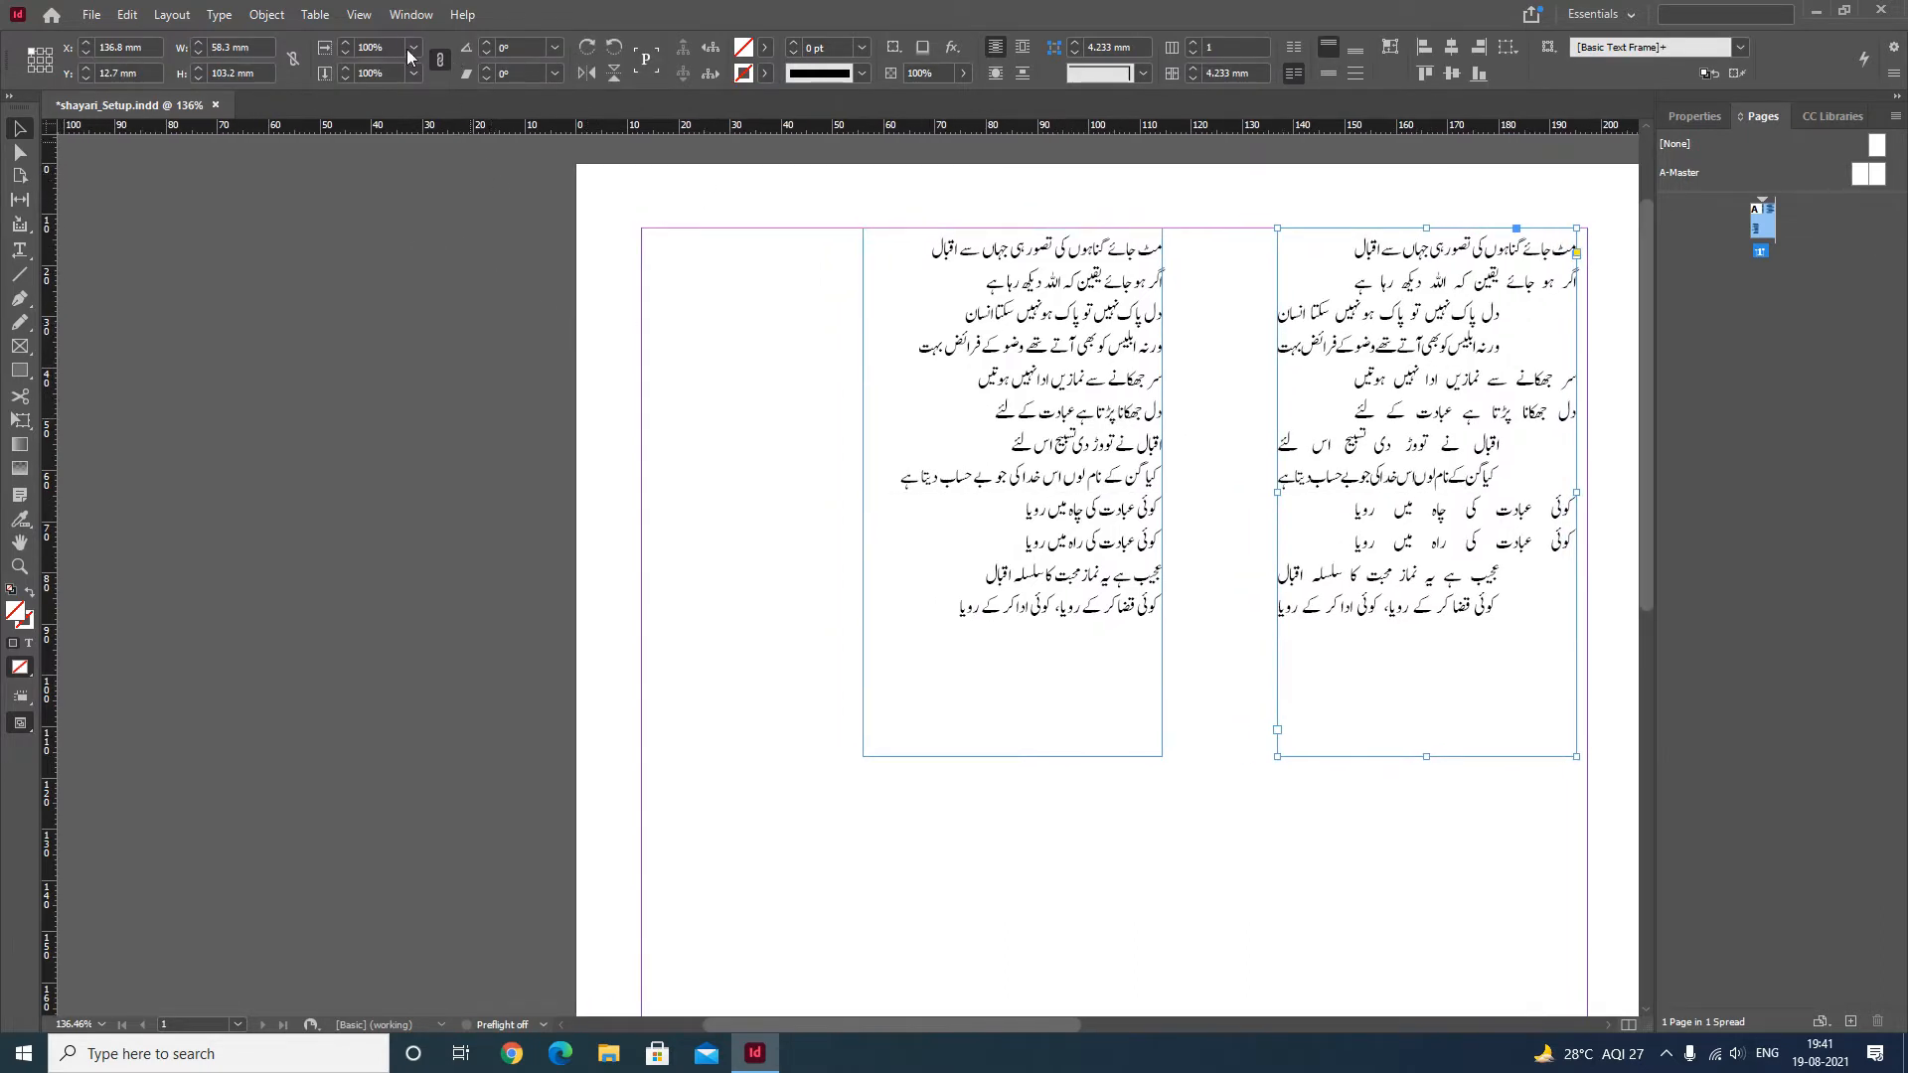
pyautogui.click(419, 19)
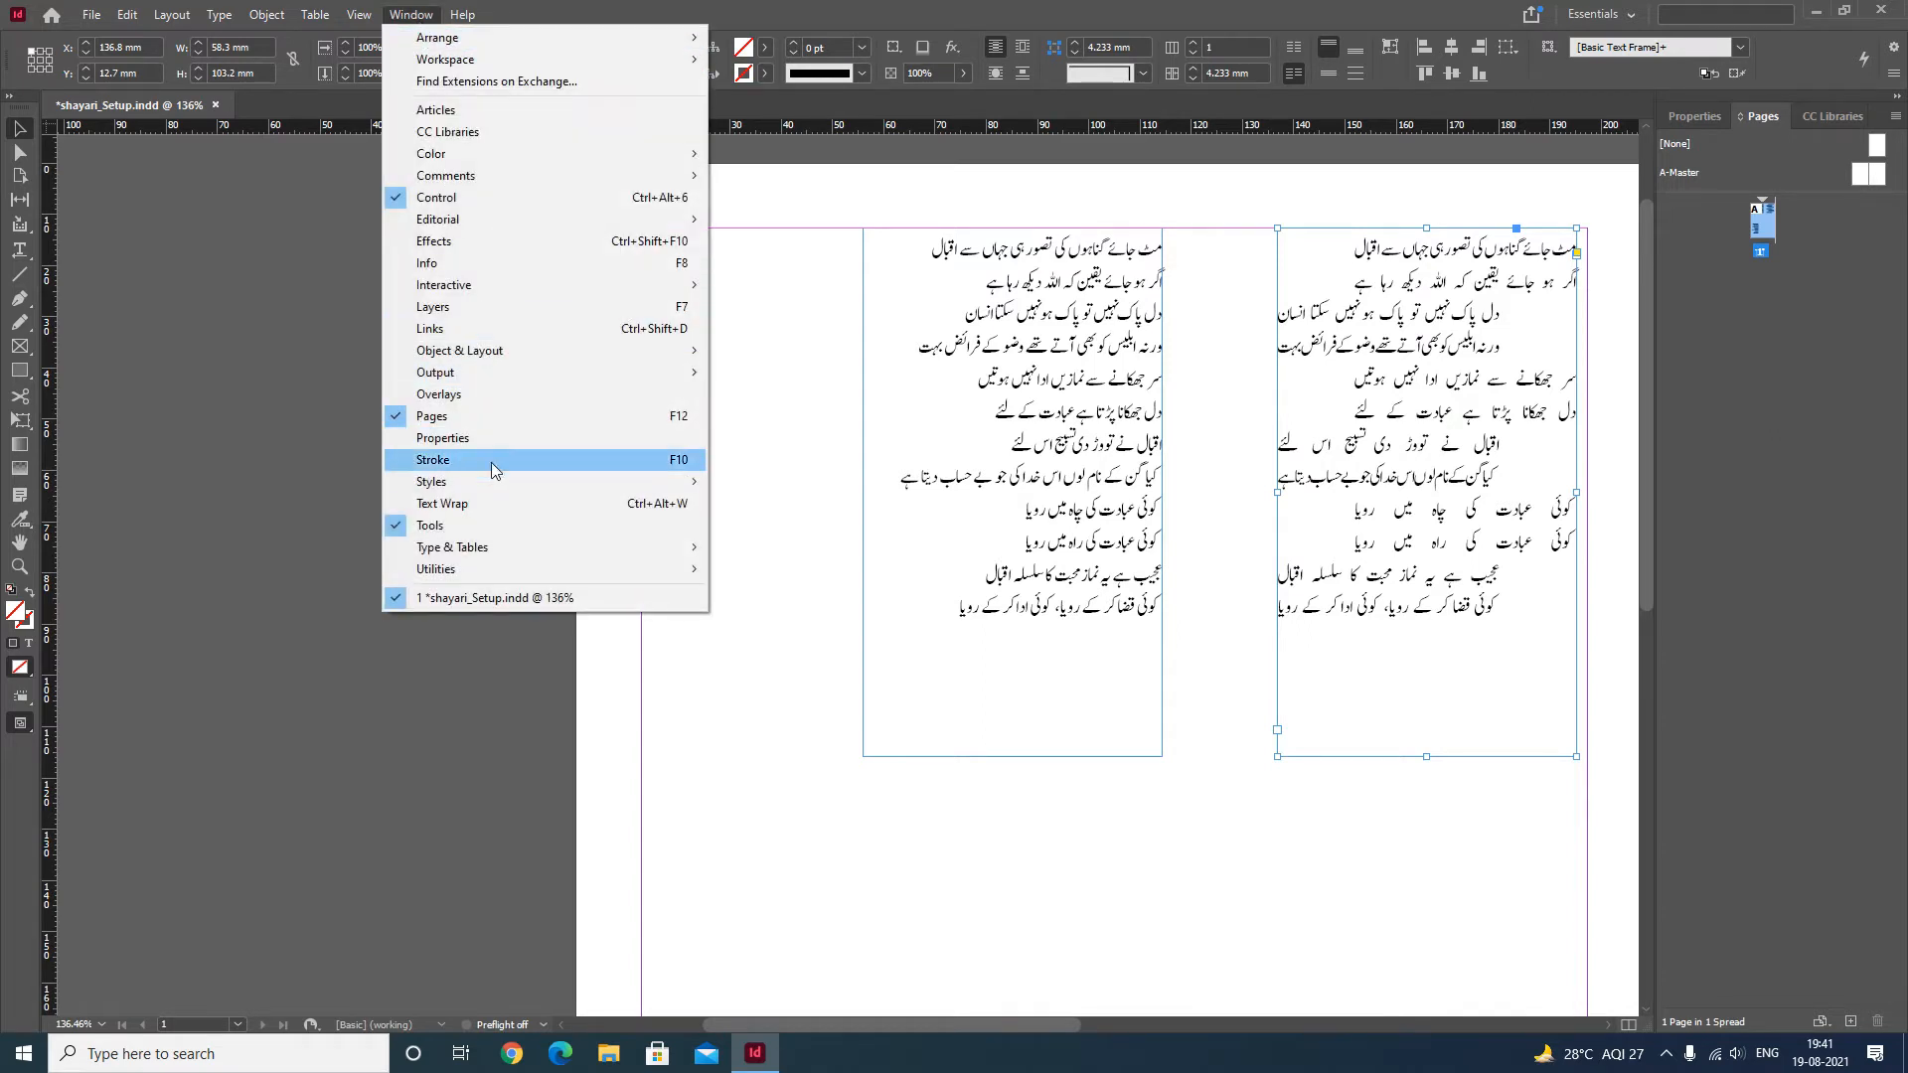
pyautogui.moveTo(490, 483)
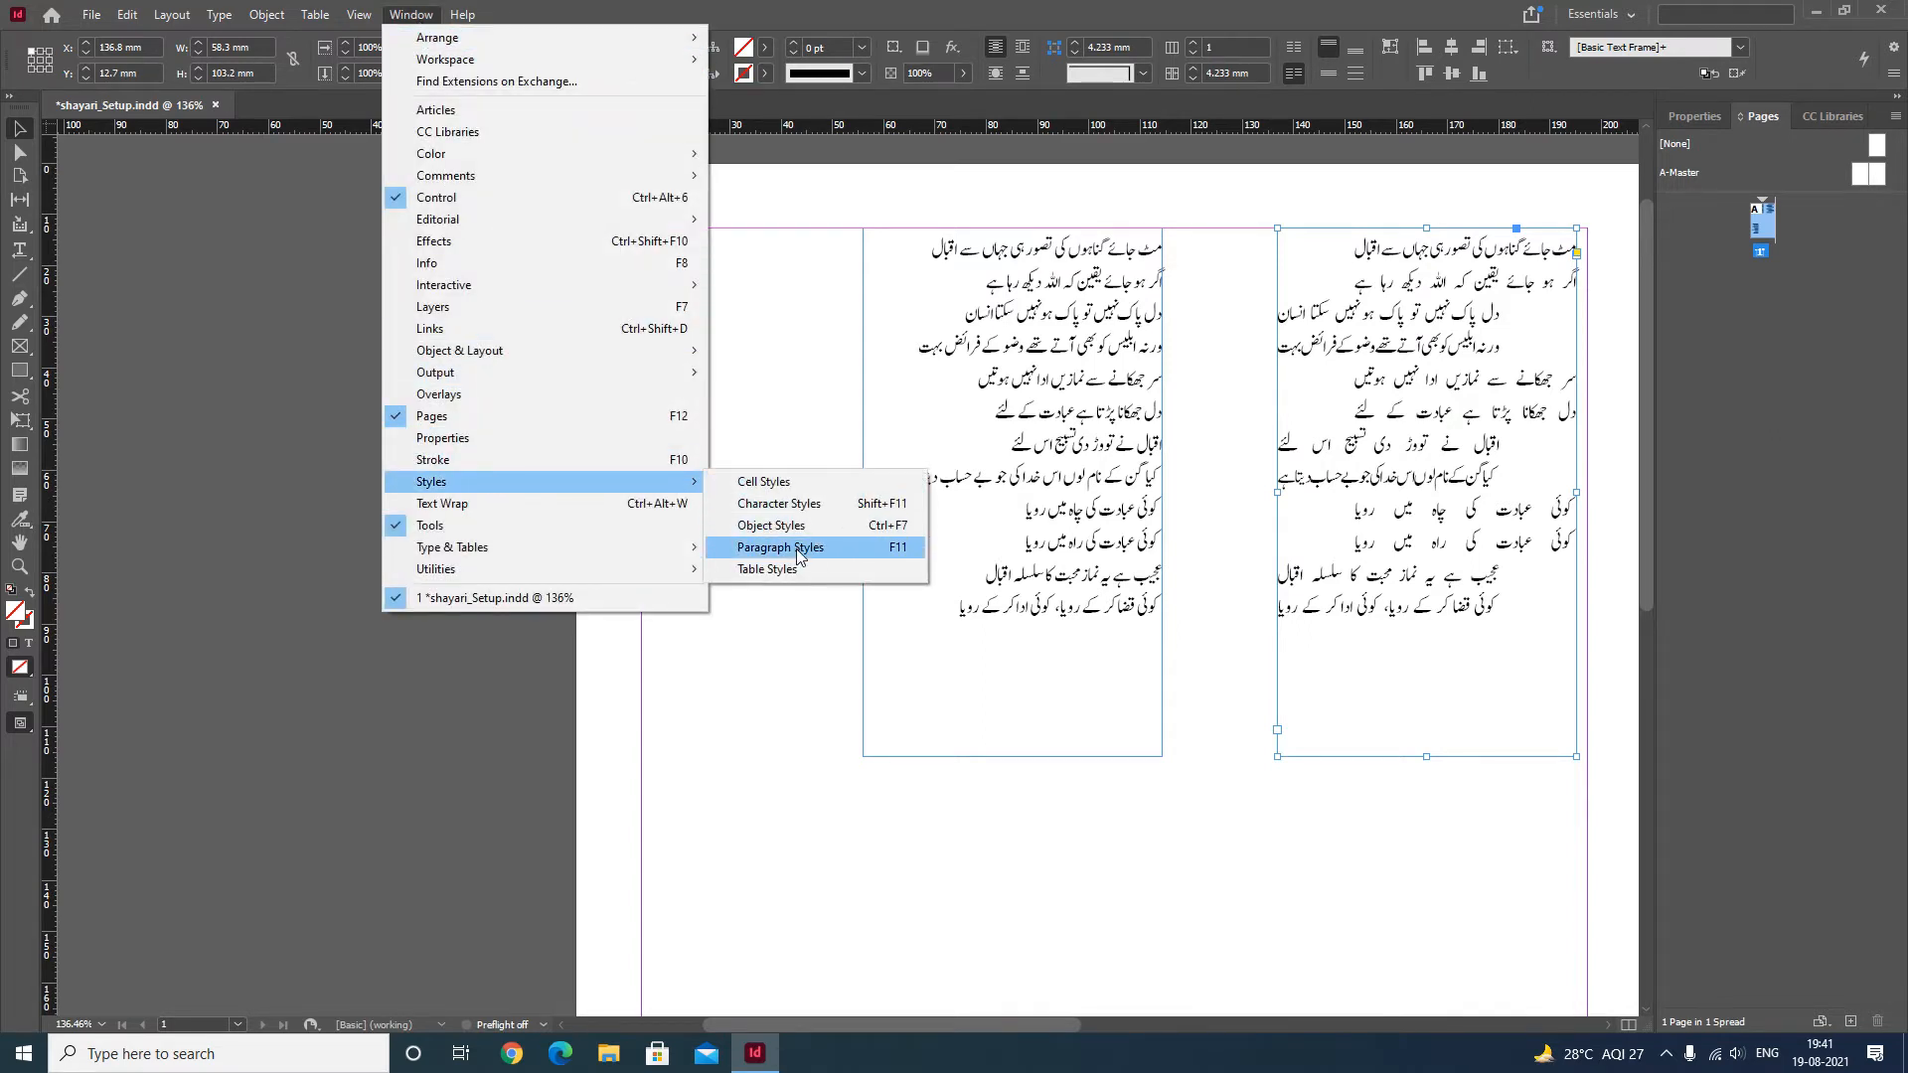
pyautogui.click(796, 548)
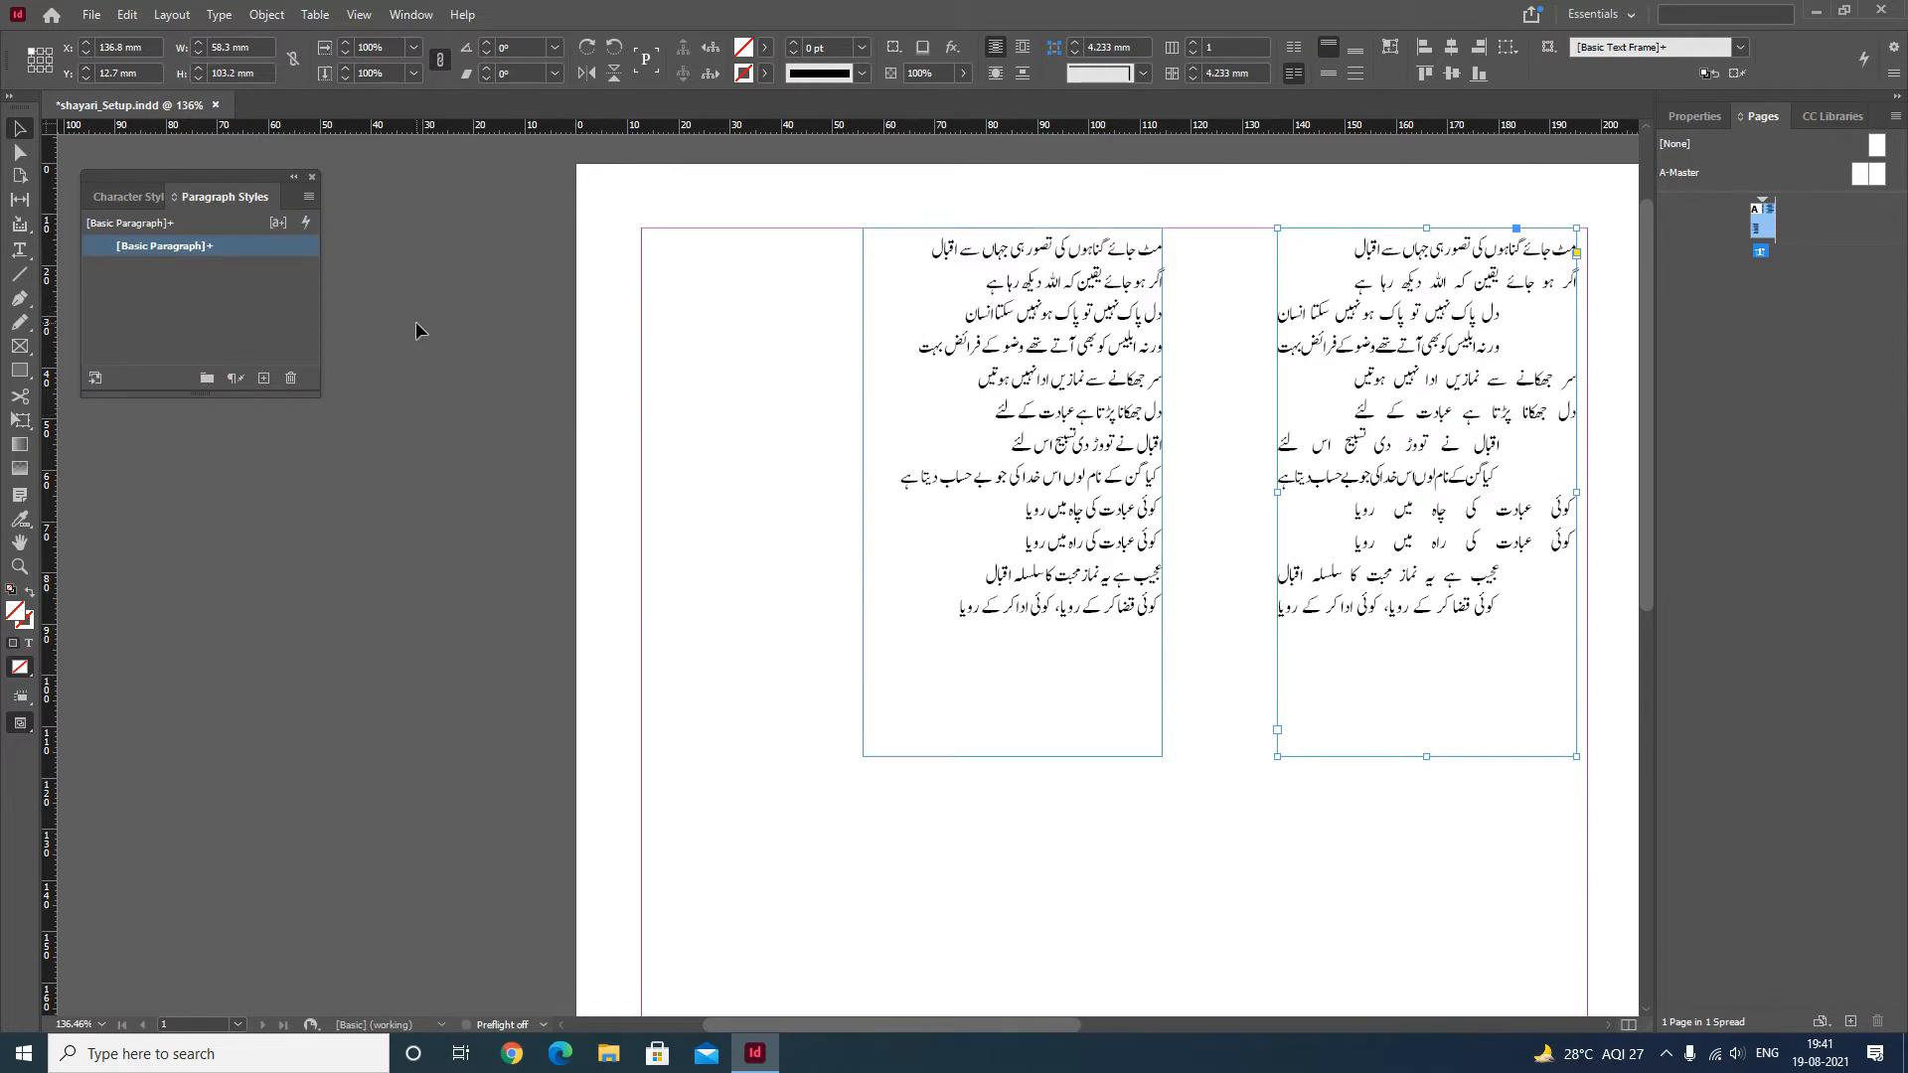
# Create a paragraph style named "left indent" from the selected frame, keeping full justification and the 15 mm left indent
pyautogui.click(308, 197)
pyautogui.click(365, 205)
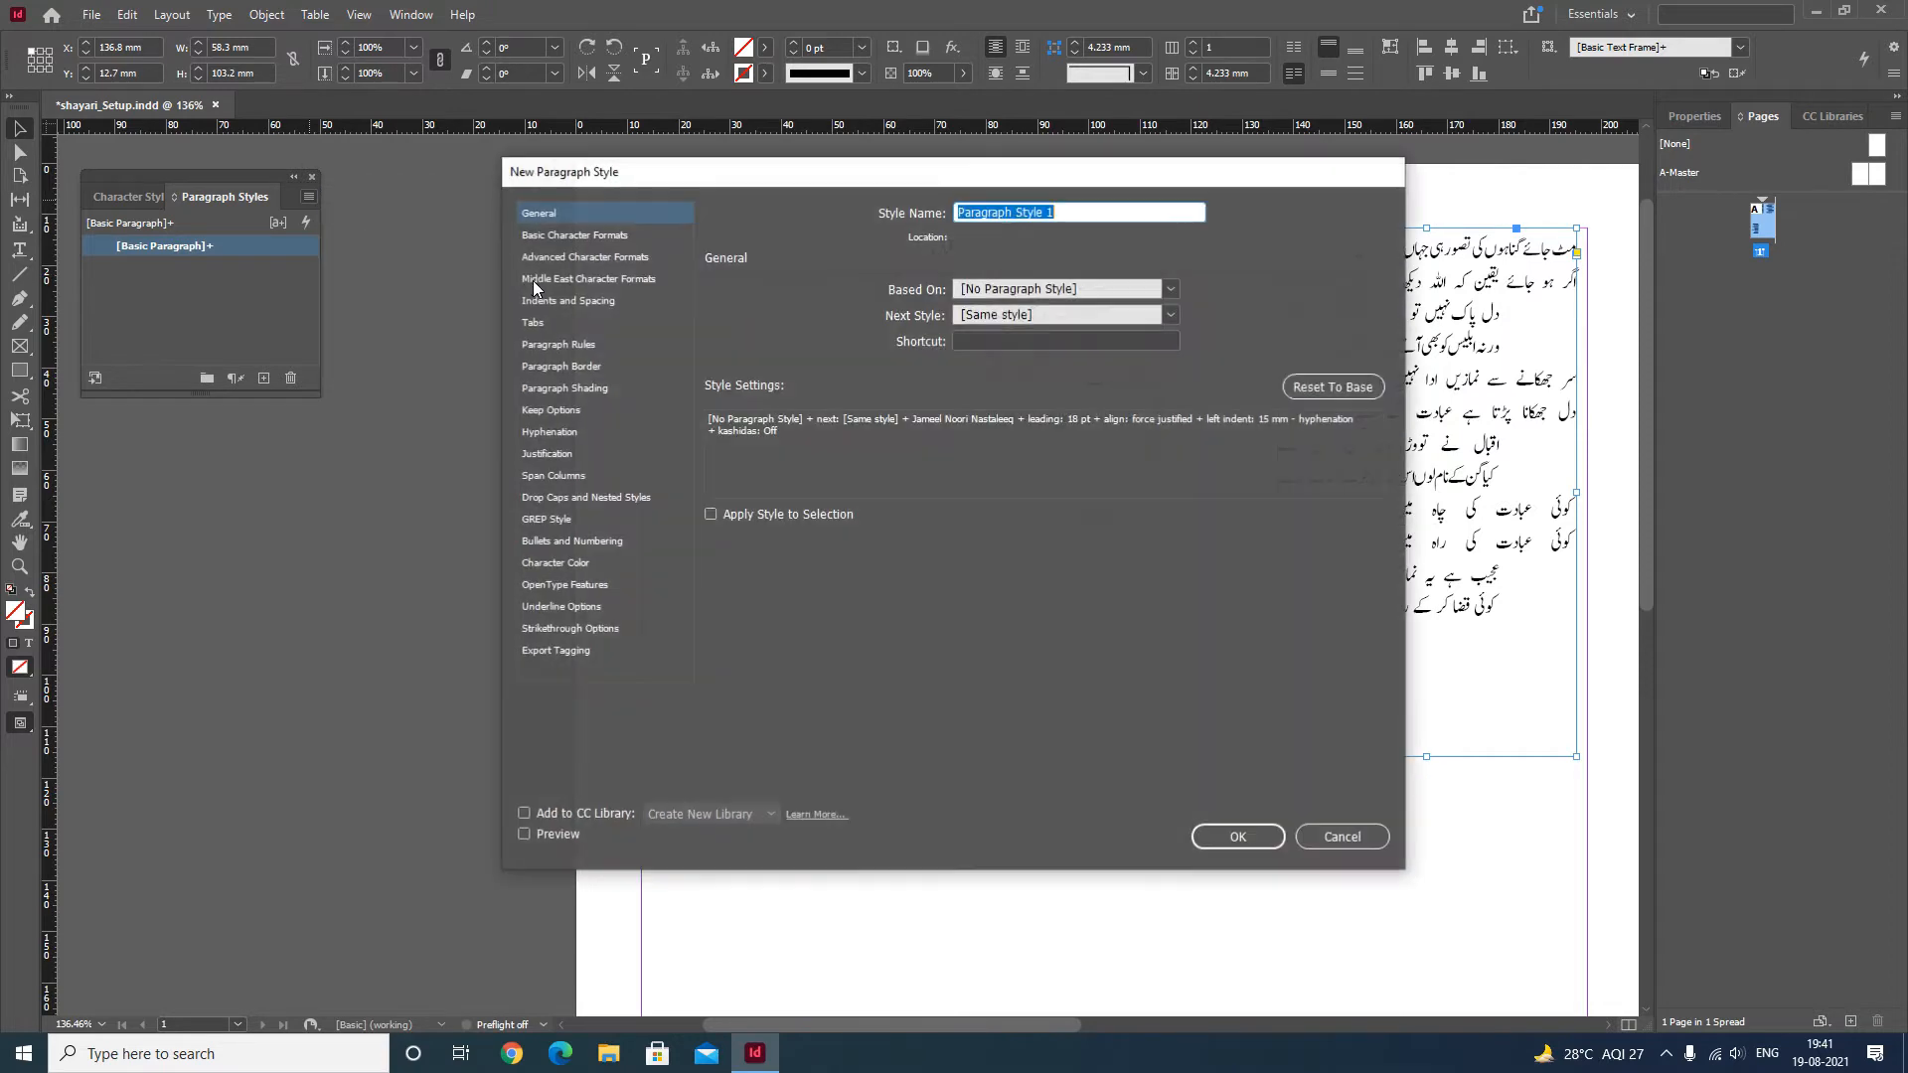
pyautogui.write('le')
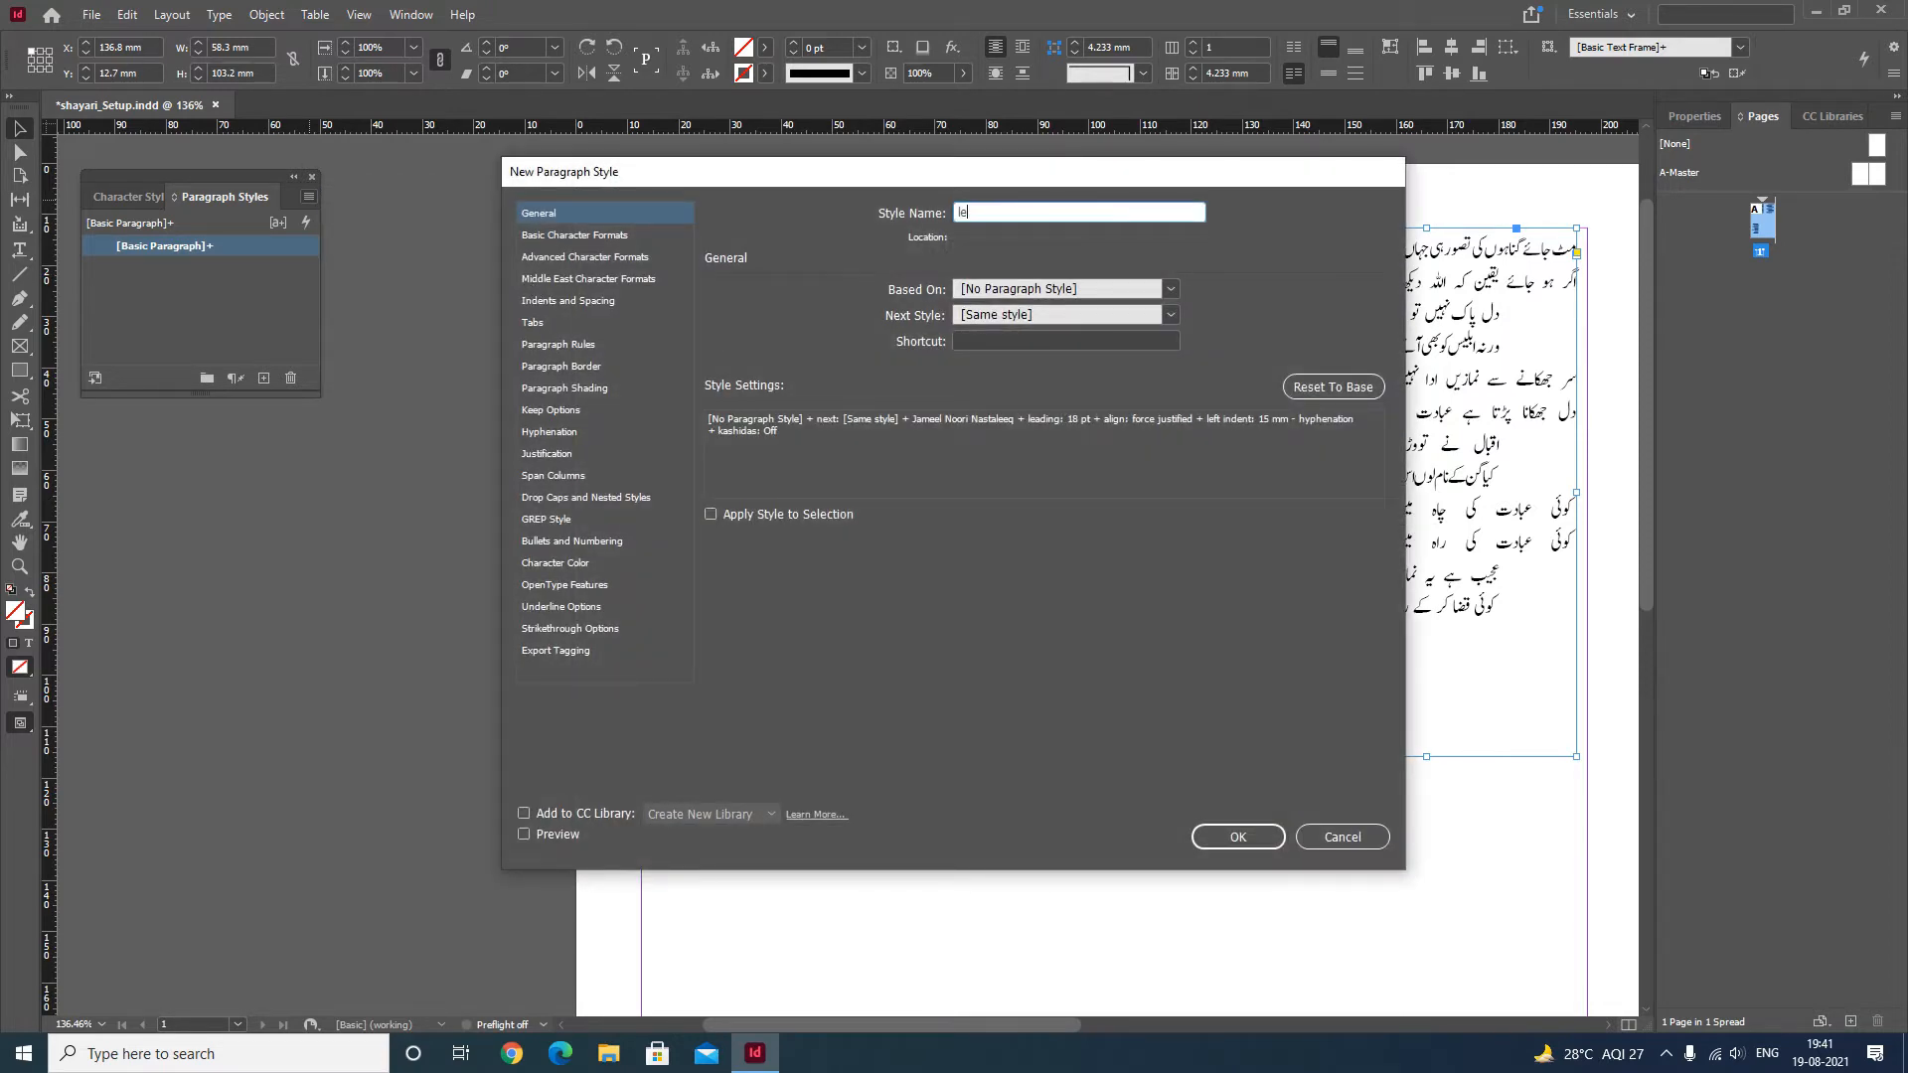
pyautogui.write('ft indent')
pyautogui.click(600, 300)
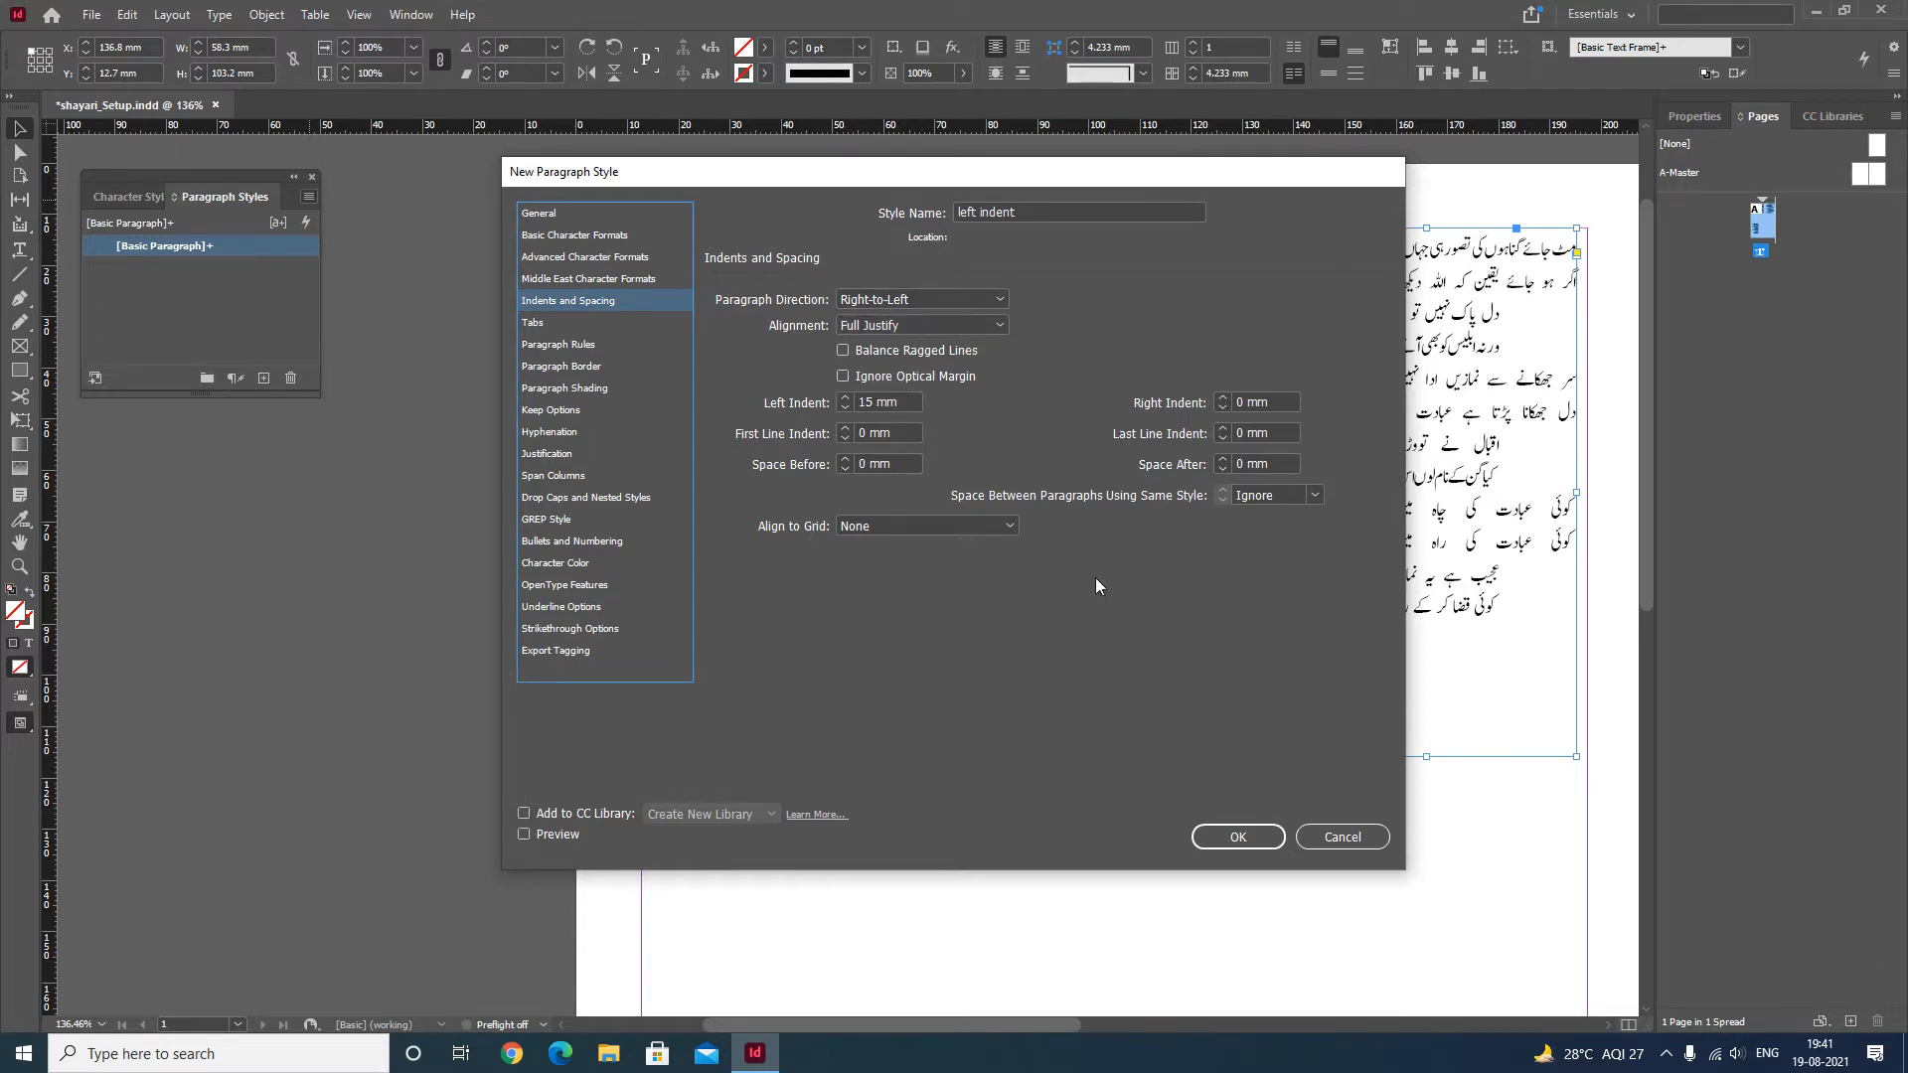
pyautogui.moveTo(905, 402); pyautogui.dragTo(797, 415)
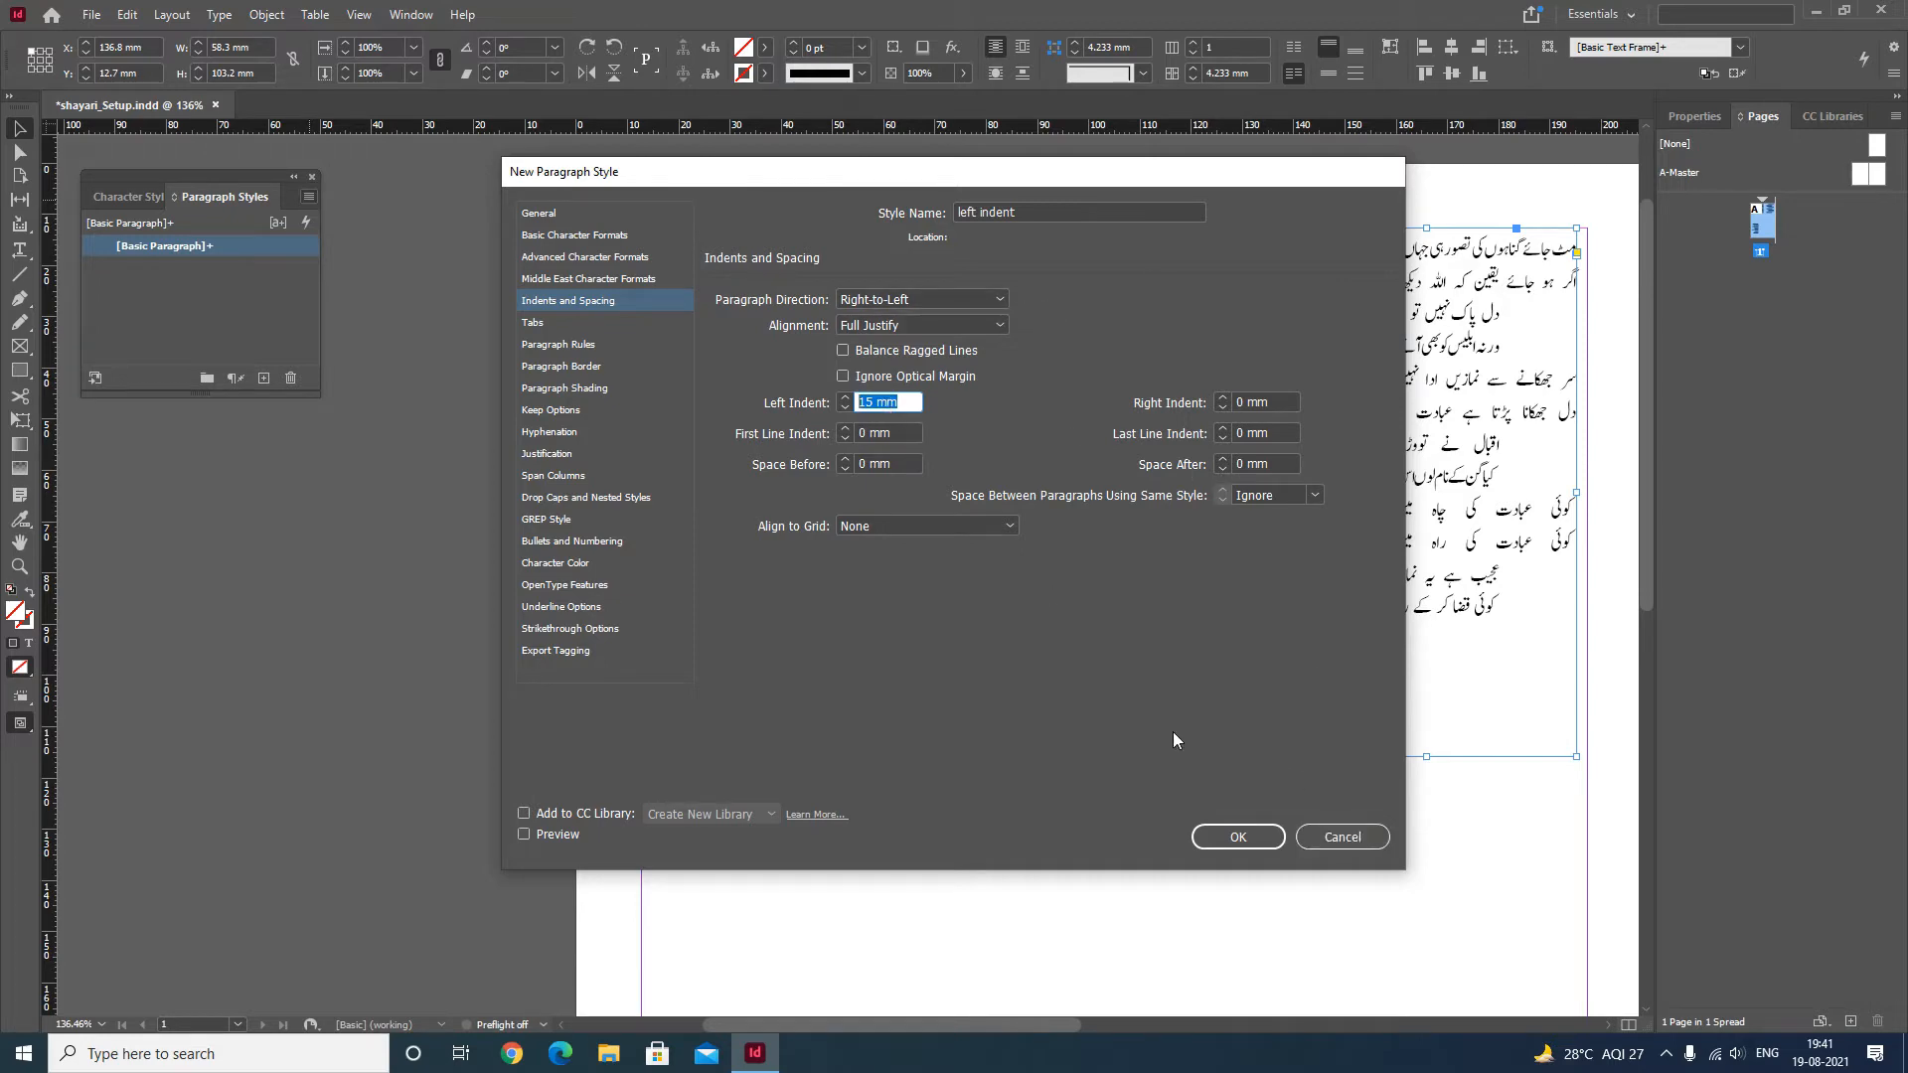
pyautogui.click(1238, 837)
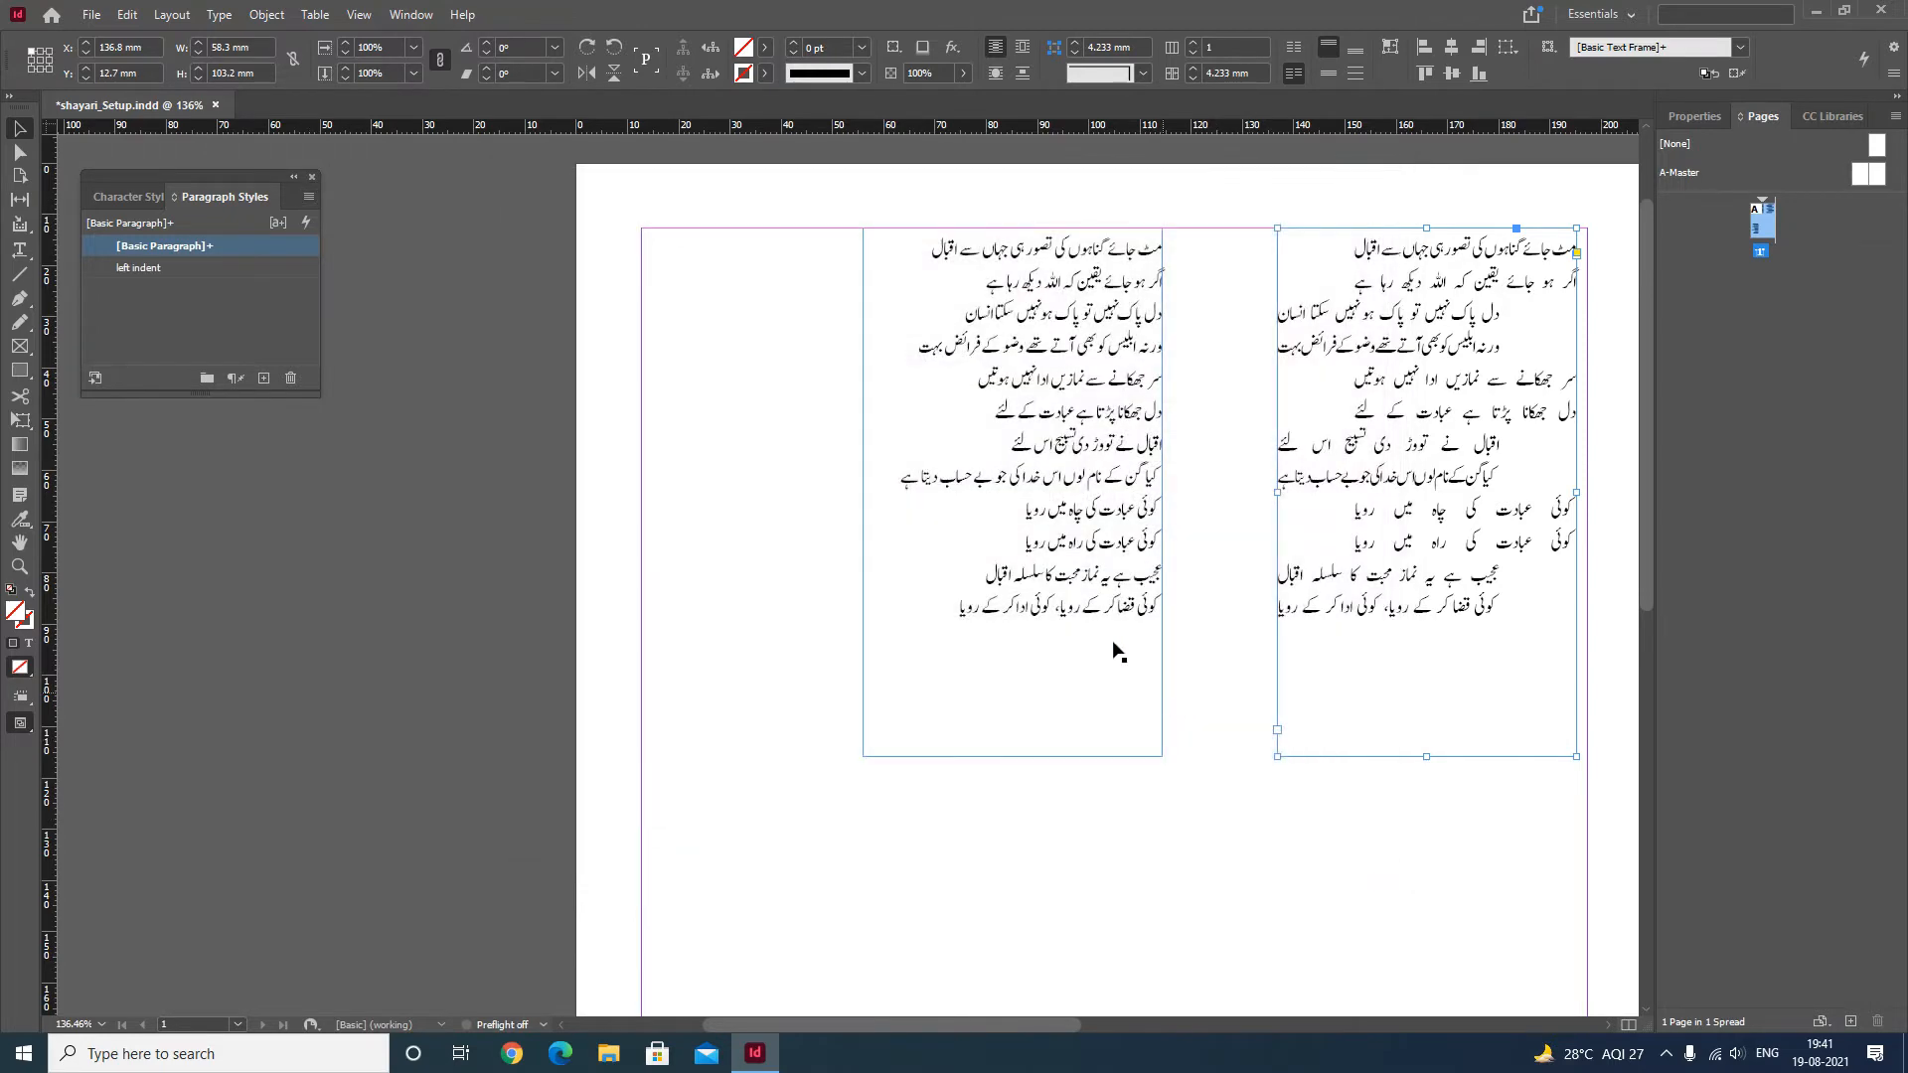
# Create a second paragraph style named "rightindent" with the left indent set to 0 mm and the right indent to 15 mm
pyautogui.click(309, 196)
pyautogui.click(401, 200)
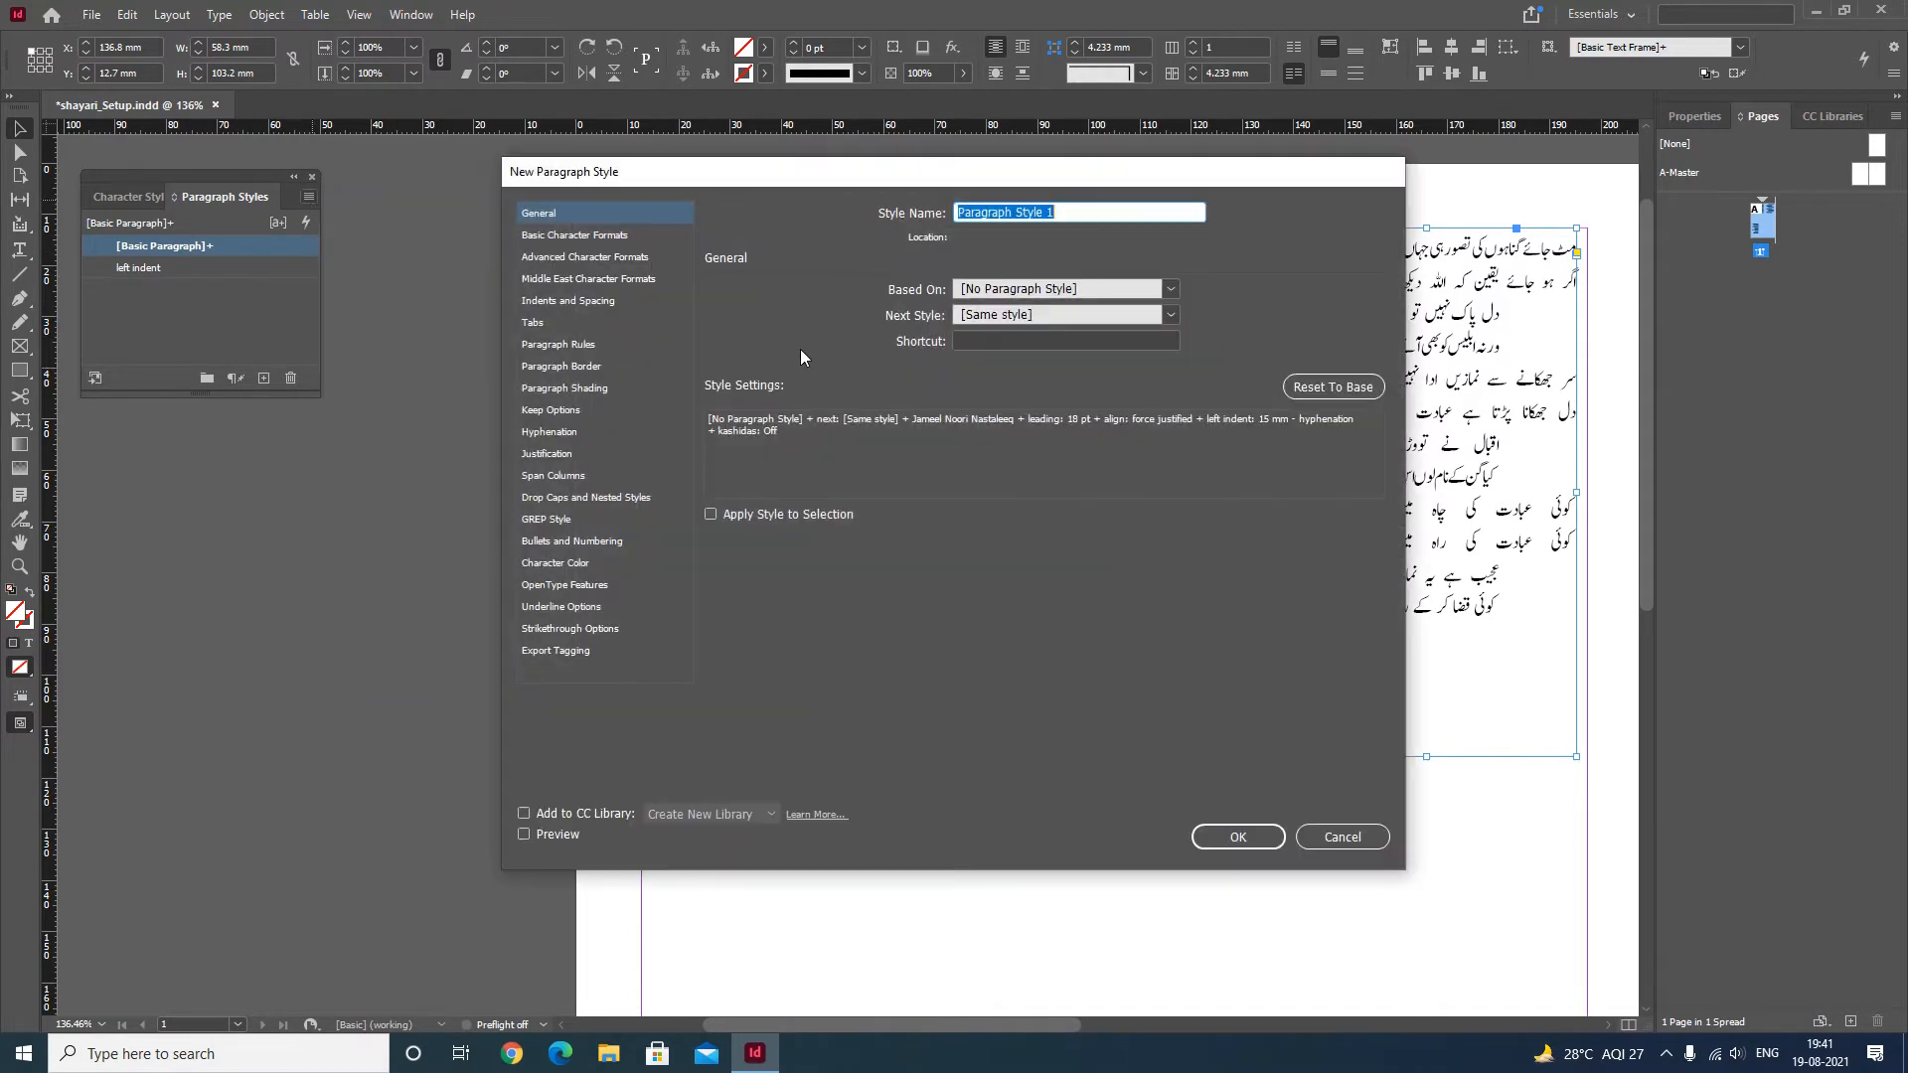
pyautogui.write('right9i')
pyautogui.press('BackSpace')
pyautogui.write('indent')
pyautogui.click(601, 236)
pyautogui.click(587, 302)
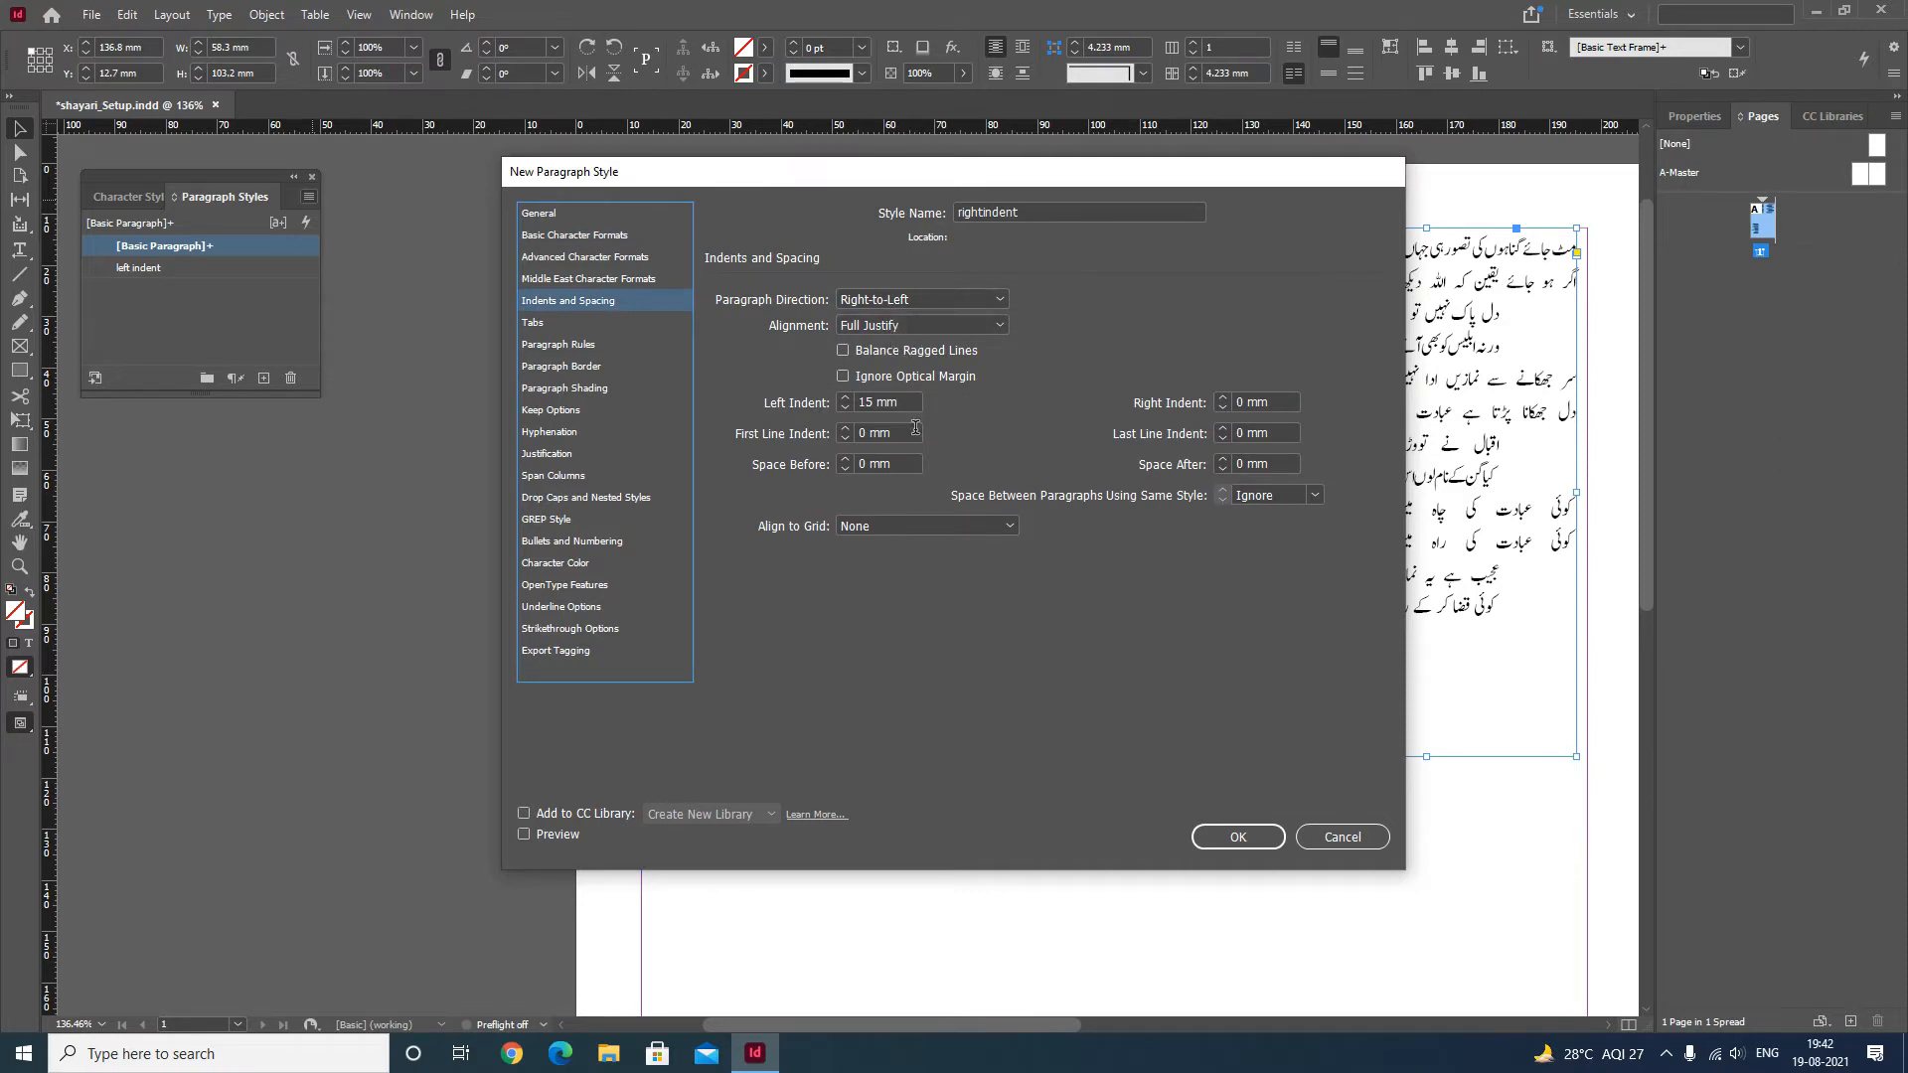
pyautogui.moveTo(900, 411); pyautogui.dragTo(779, 408)
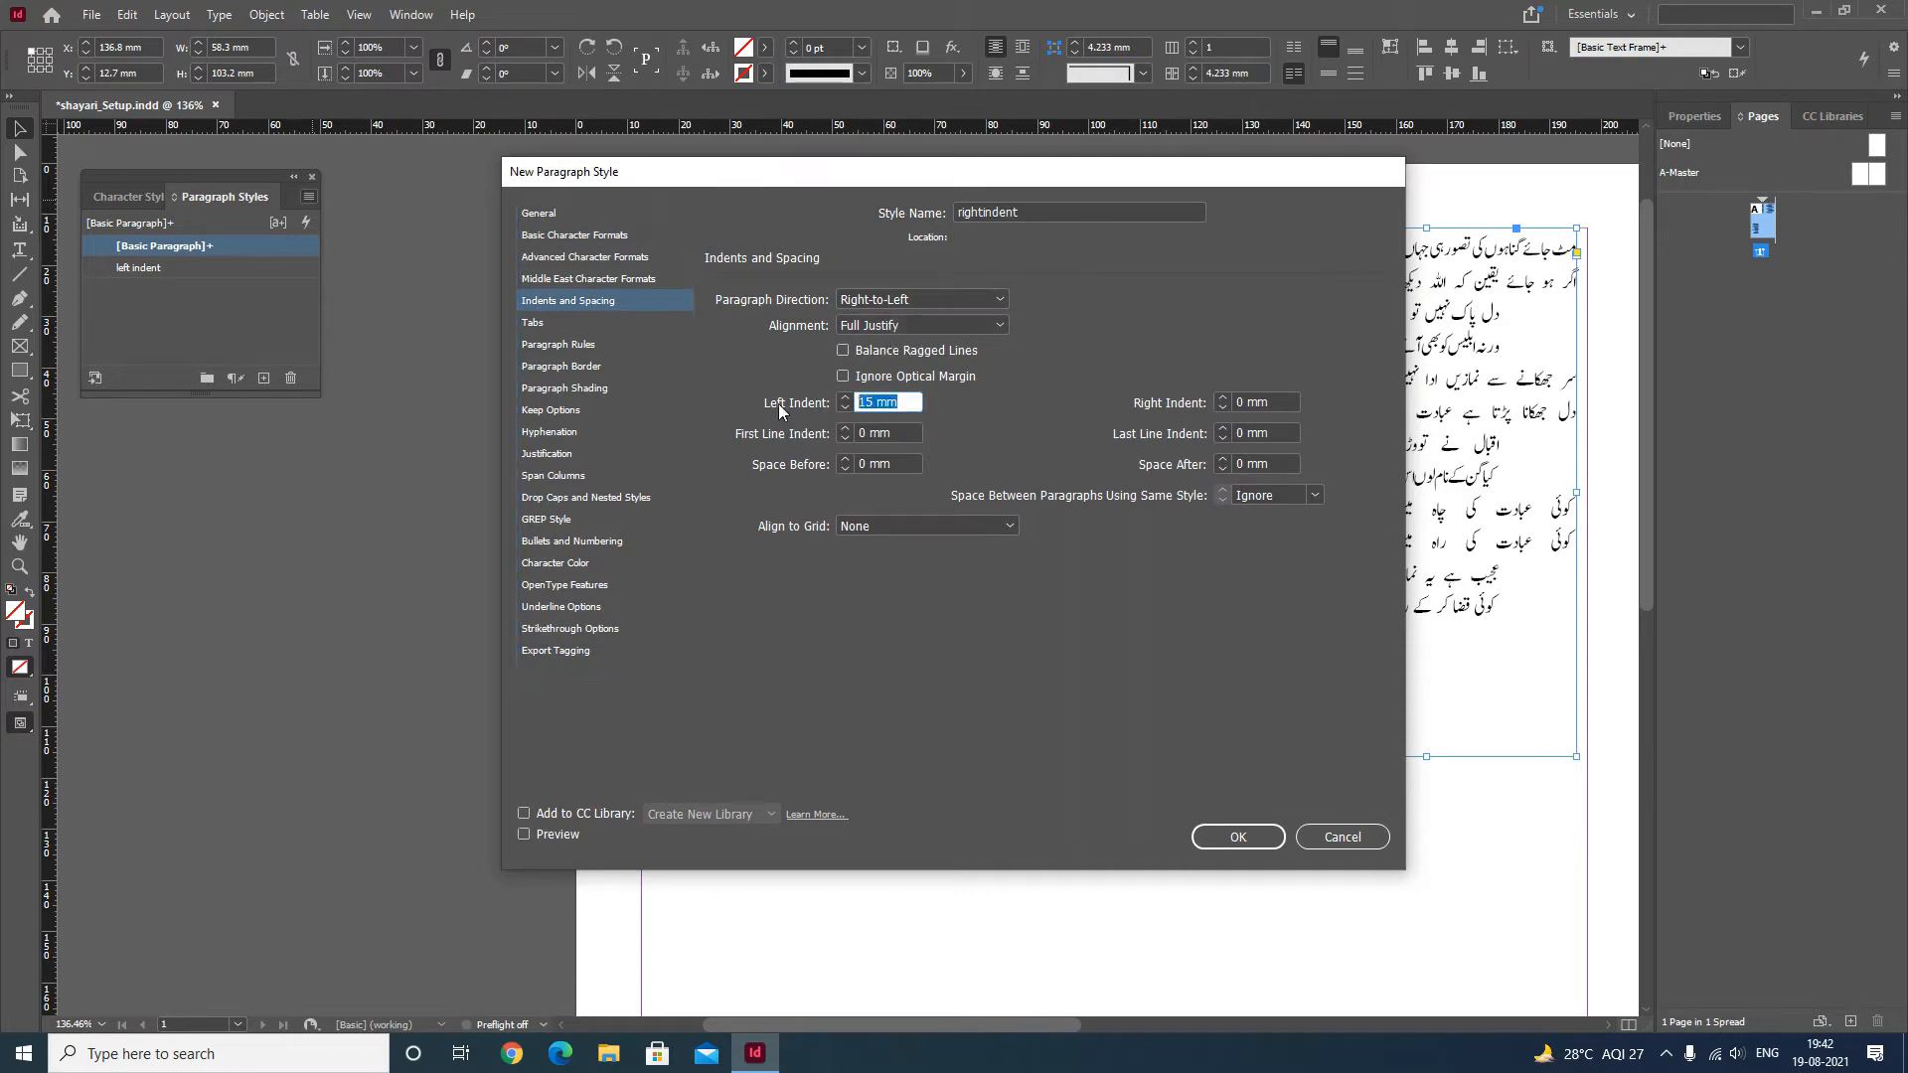
pyautogui.write('0')
pyautogui.moveTo(1283, 410); pyautogui.dragTo(1234, 406)
pyautogui.write('15')
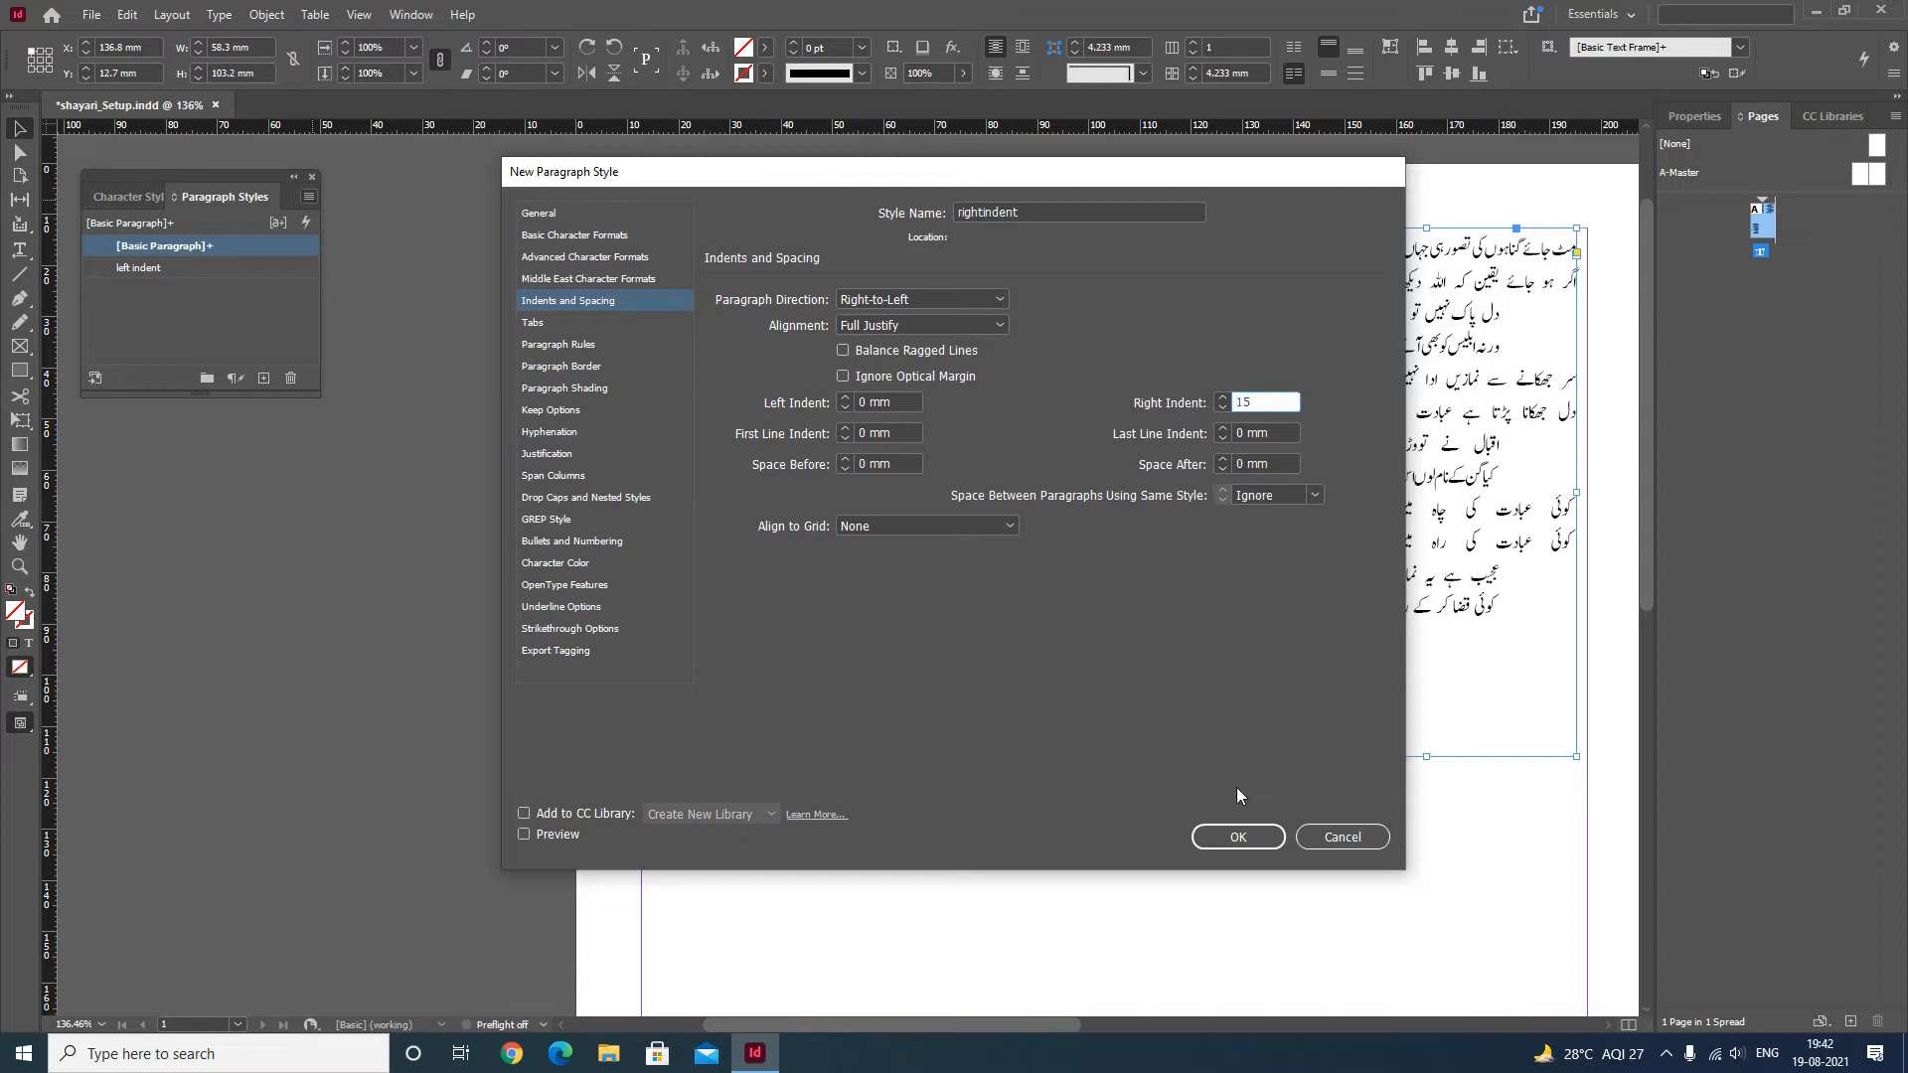
pyautogui.click(1241, 838)
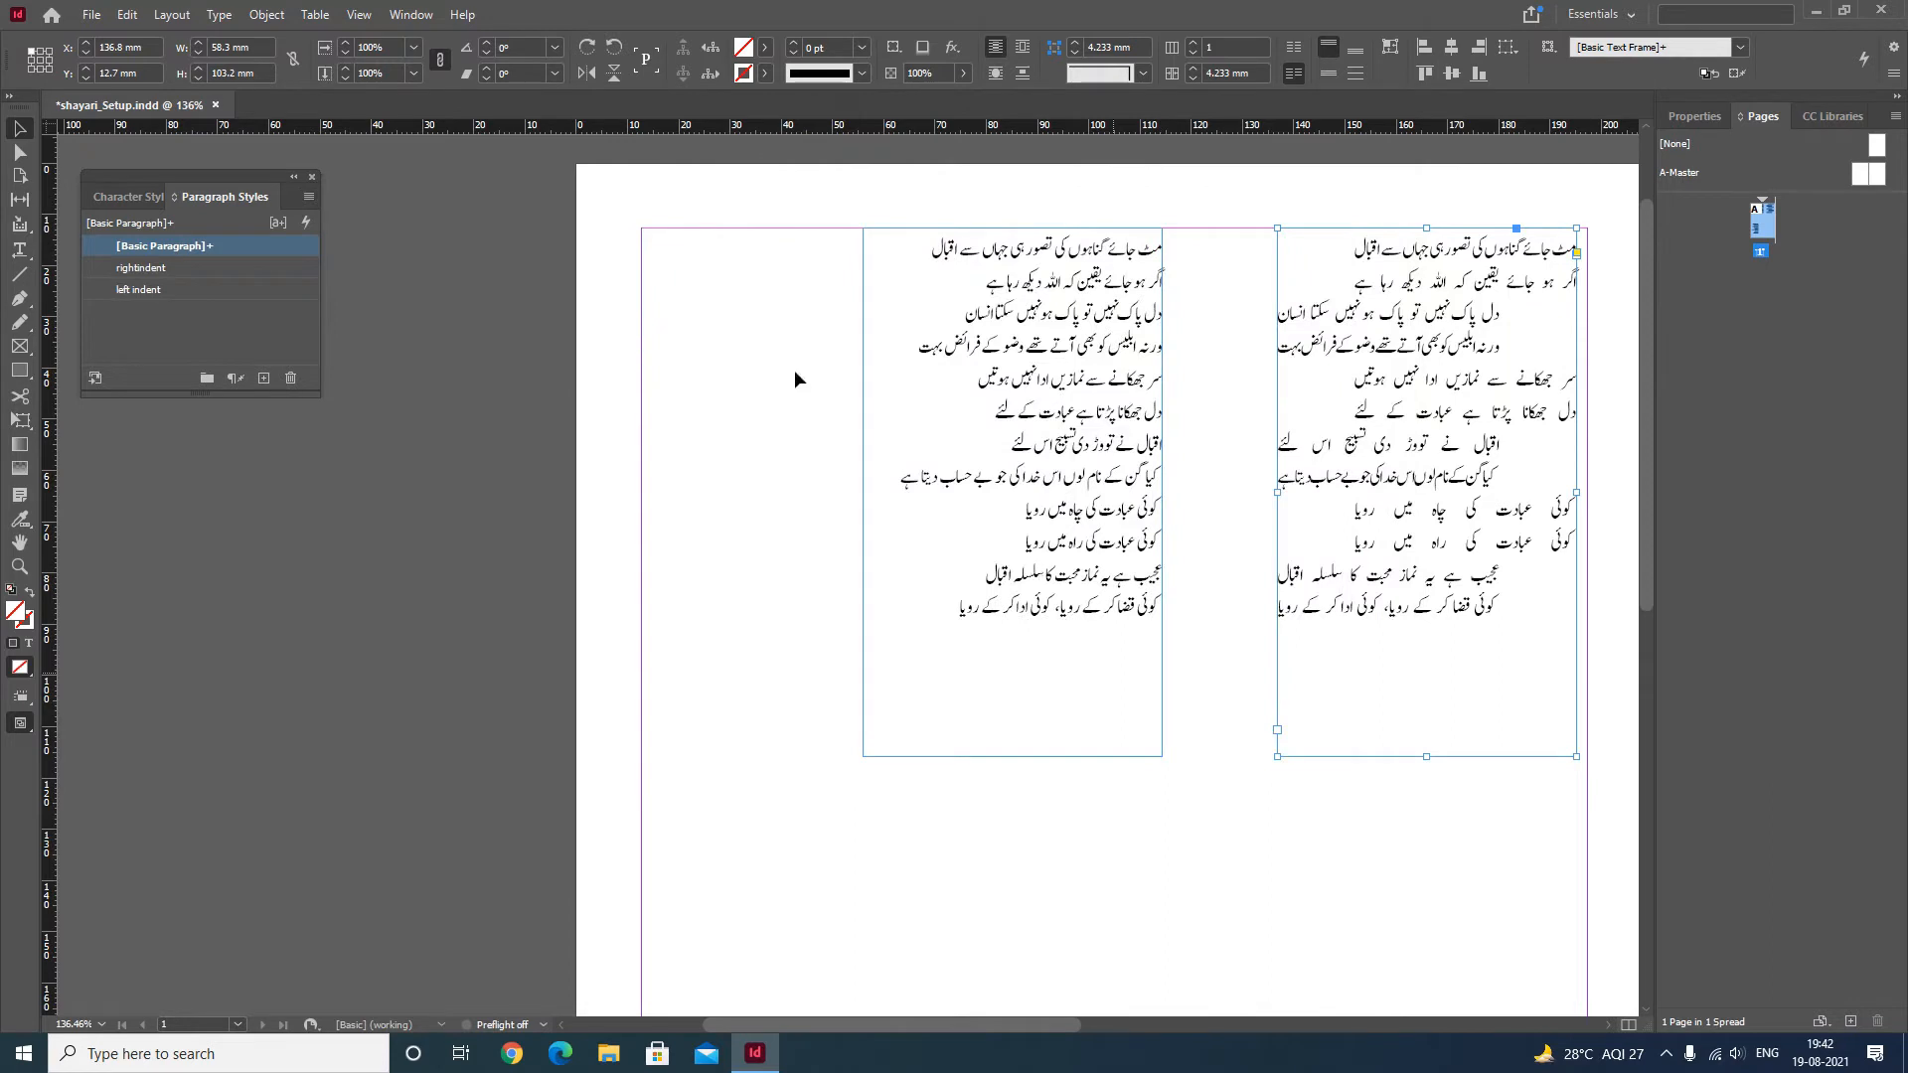
# Review the character formats and the indents and spacing settings of the "left indent" paragraph style, leaving them unedited
pyautogui.rightClick(181, 290)
pyautogui.click(207, 300)
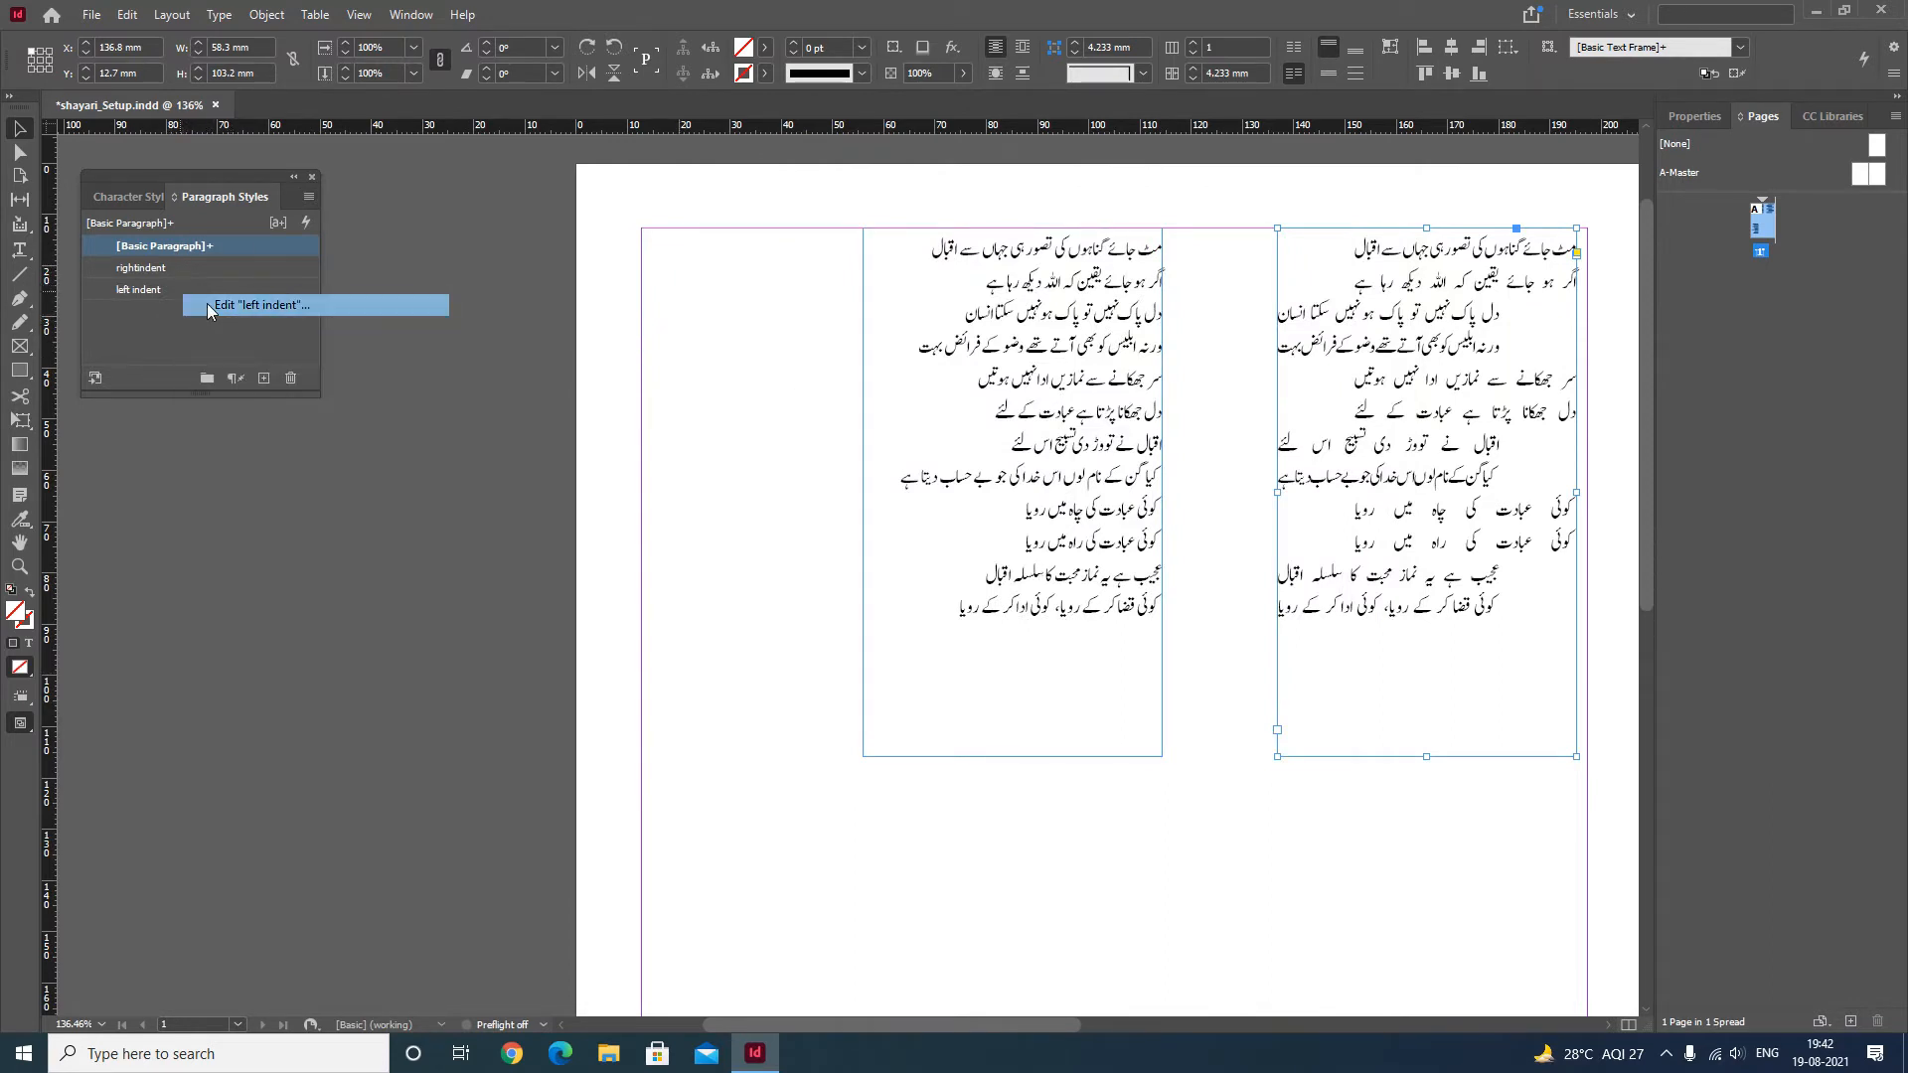
pyautogui.click(575, 235)
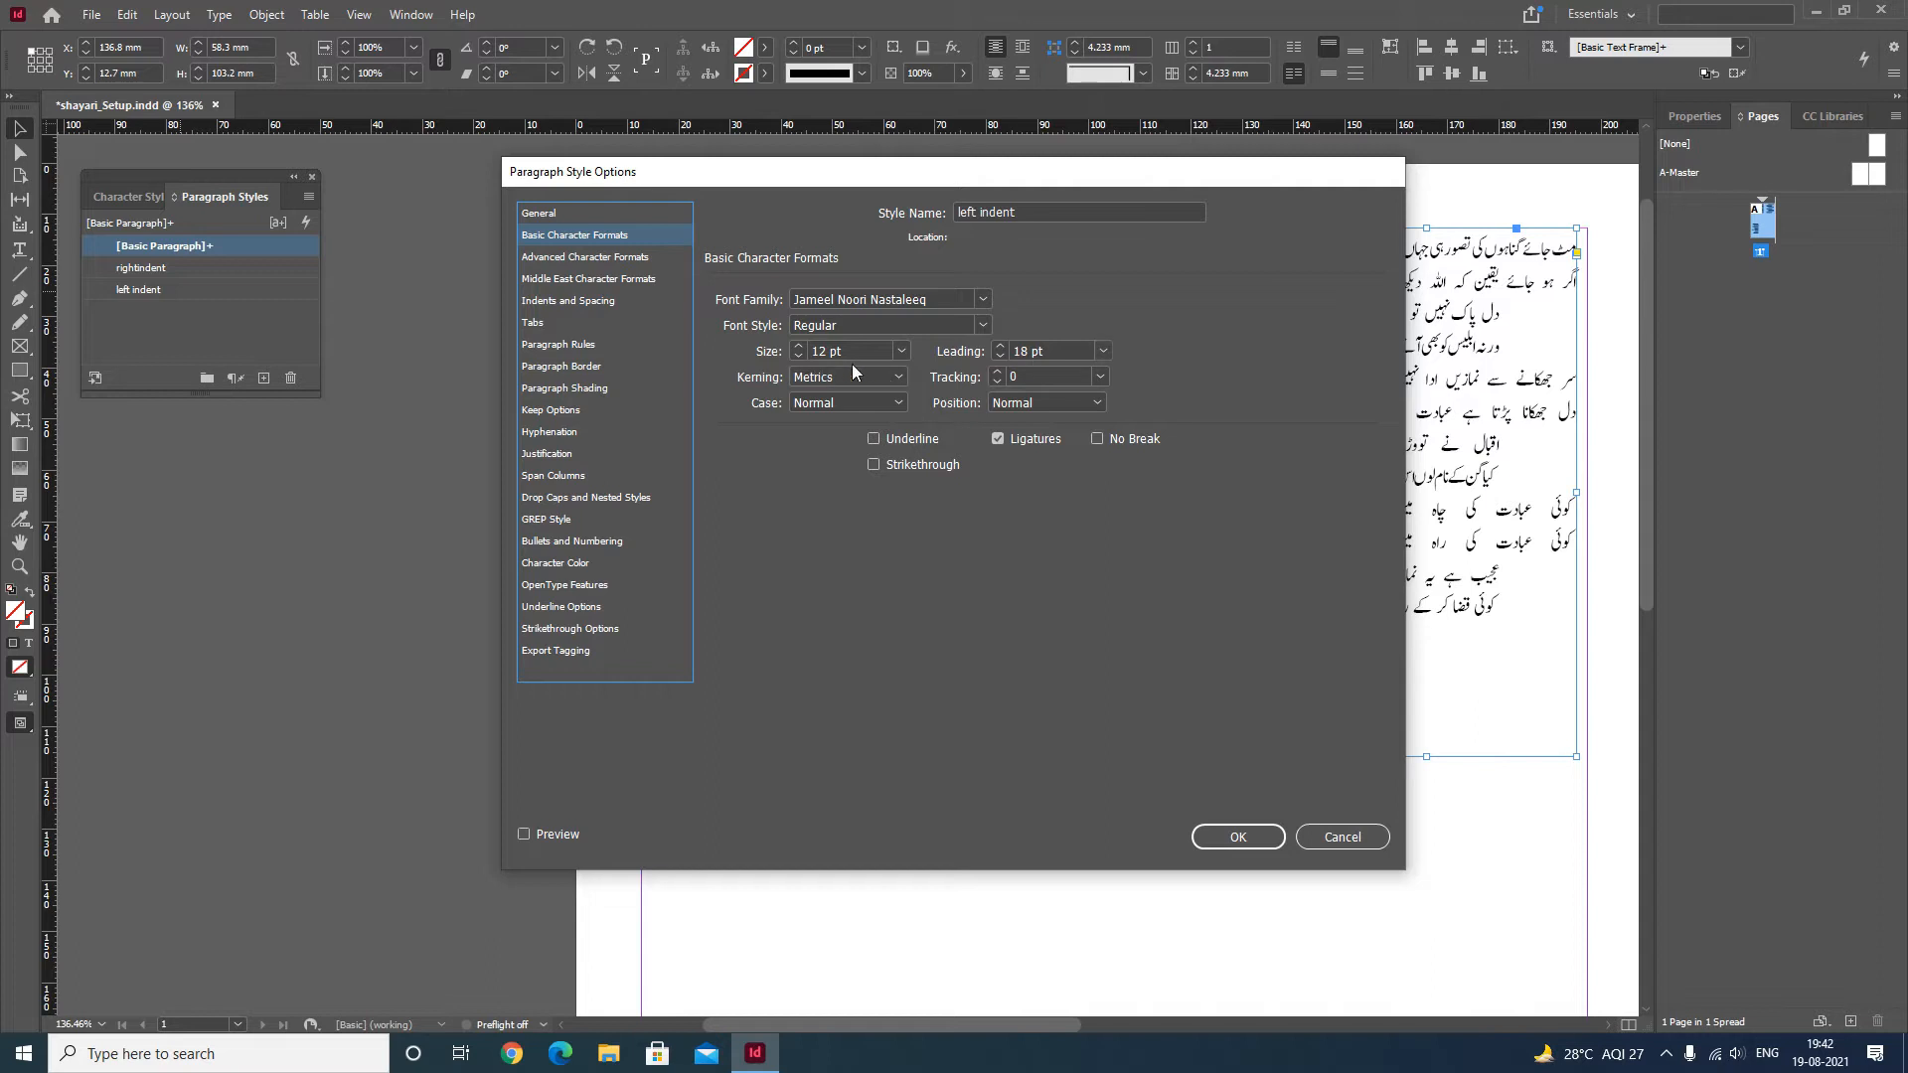
pyautogui.click(620, 261)
pyautogui.click(613, 282)
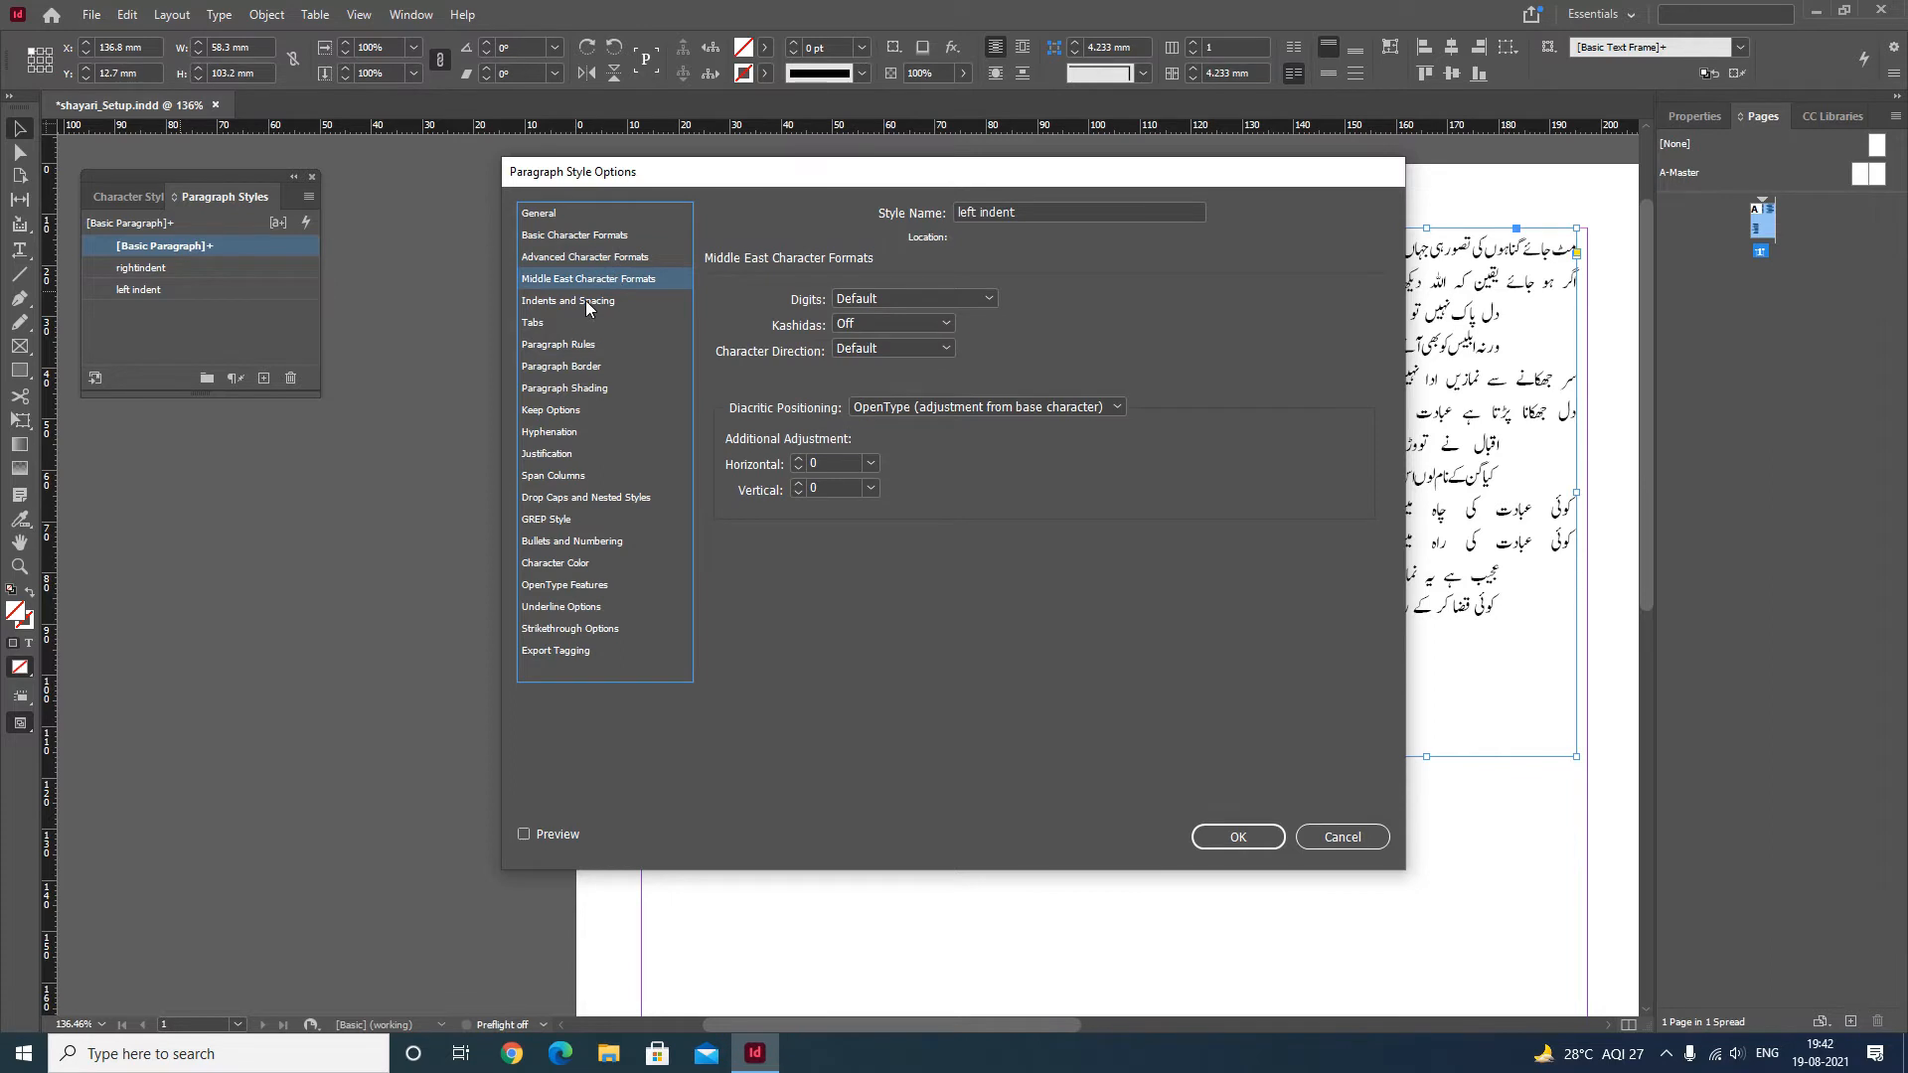
pyautogui.click(586, 300)
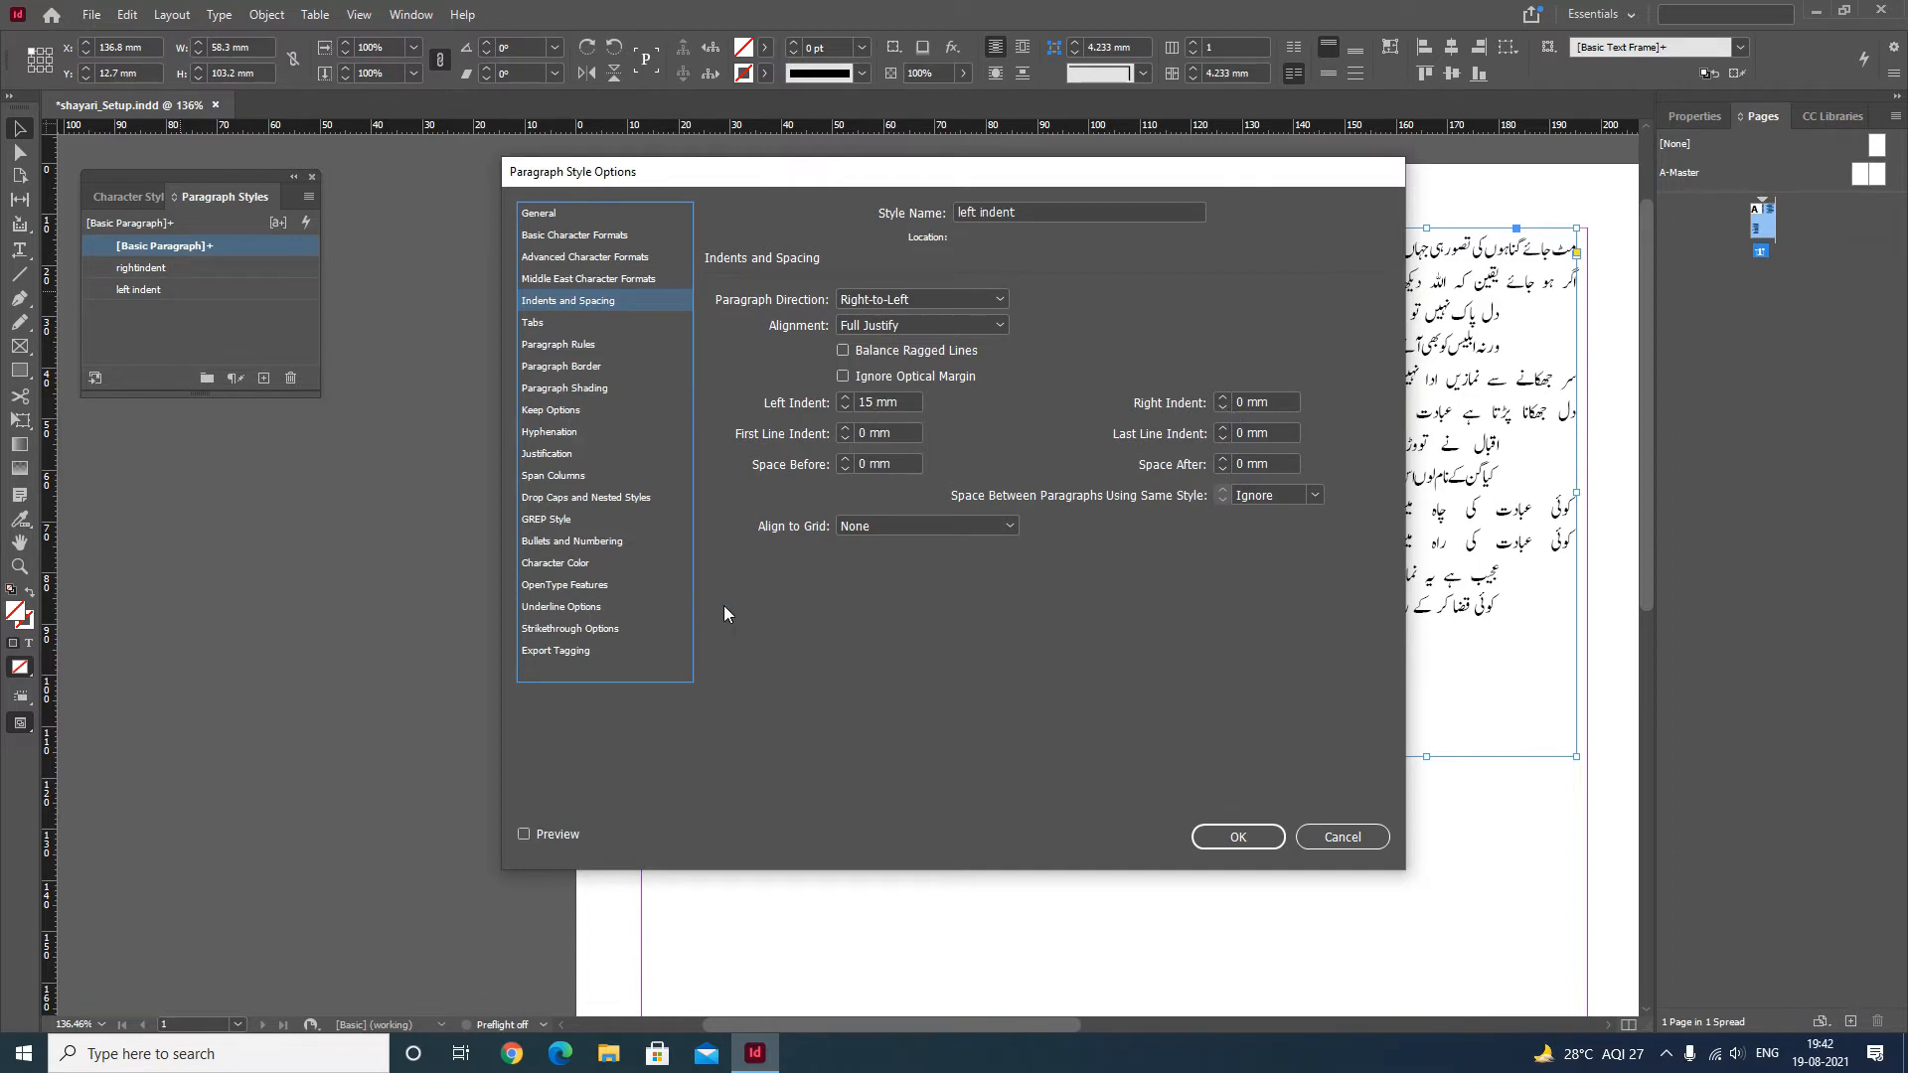
pyautogui.click(1367, 839)
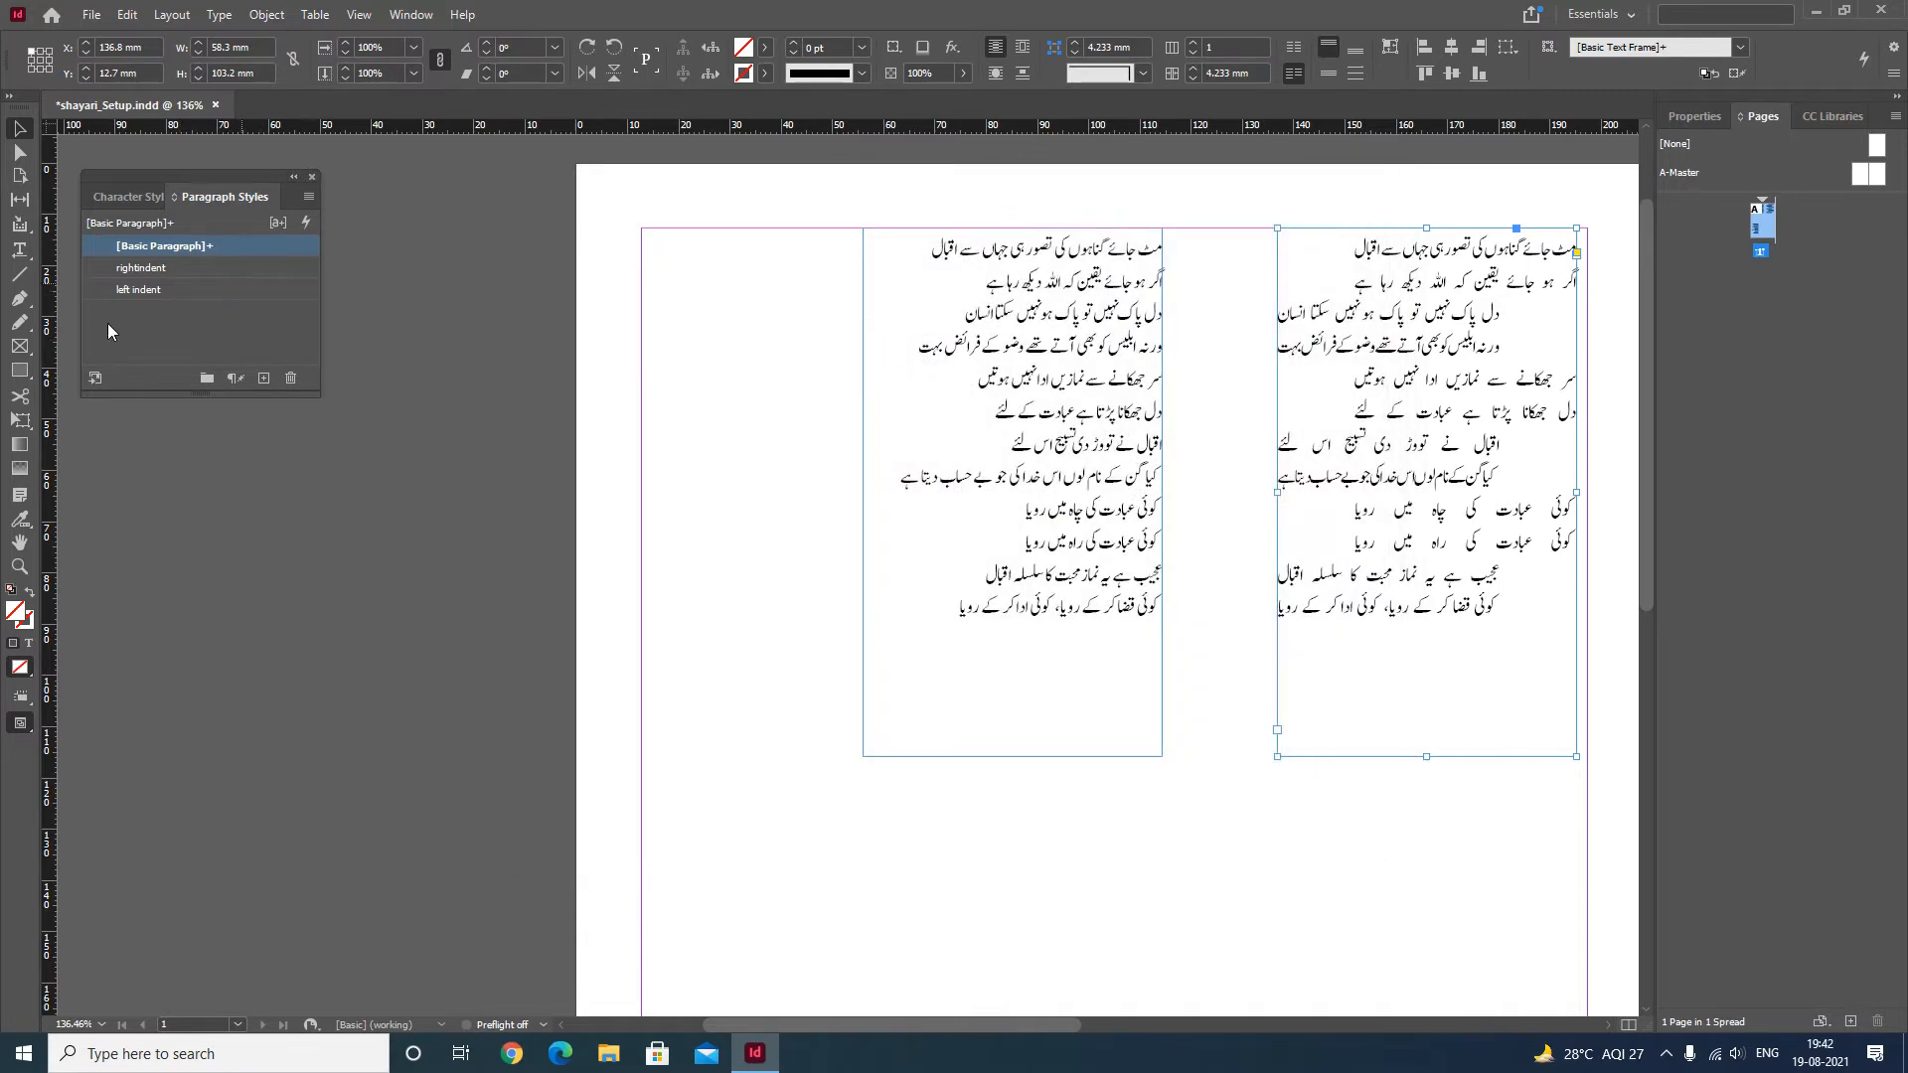
# Apply the "left indent" style to the first couplet of the unformatted poem and "rightindent" to its second couplet
pyautogui.click(18, 250)
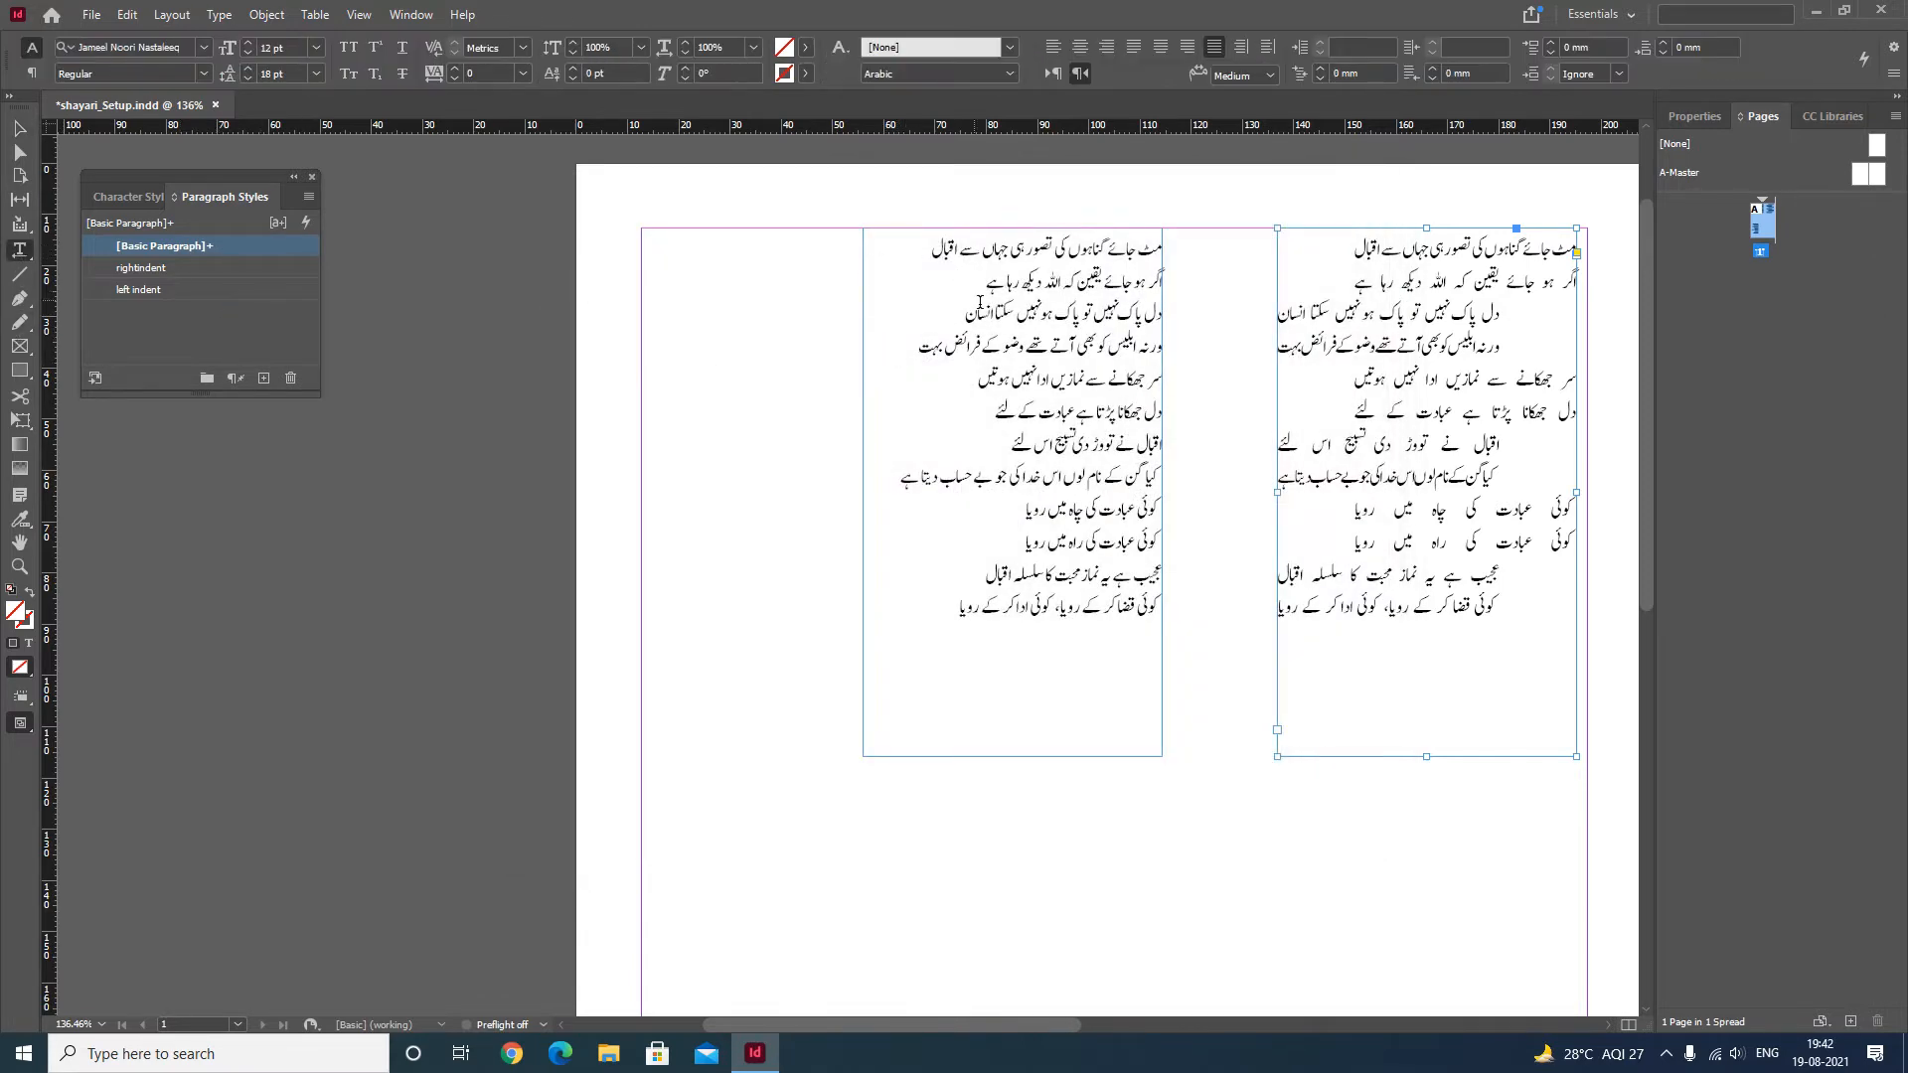
pyautogui.moveTo(974, 287); pyautogui.dragTo(1075, 250)
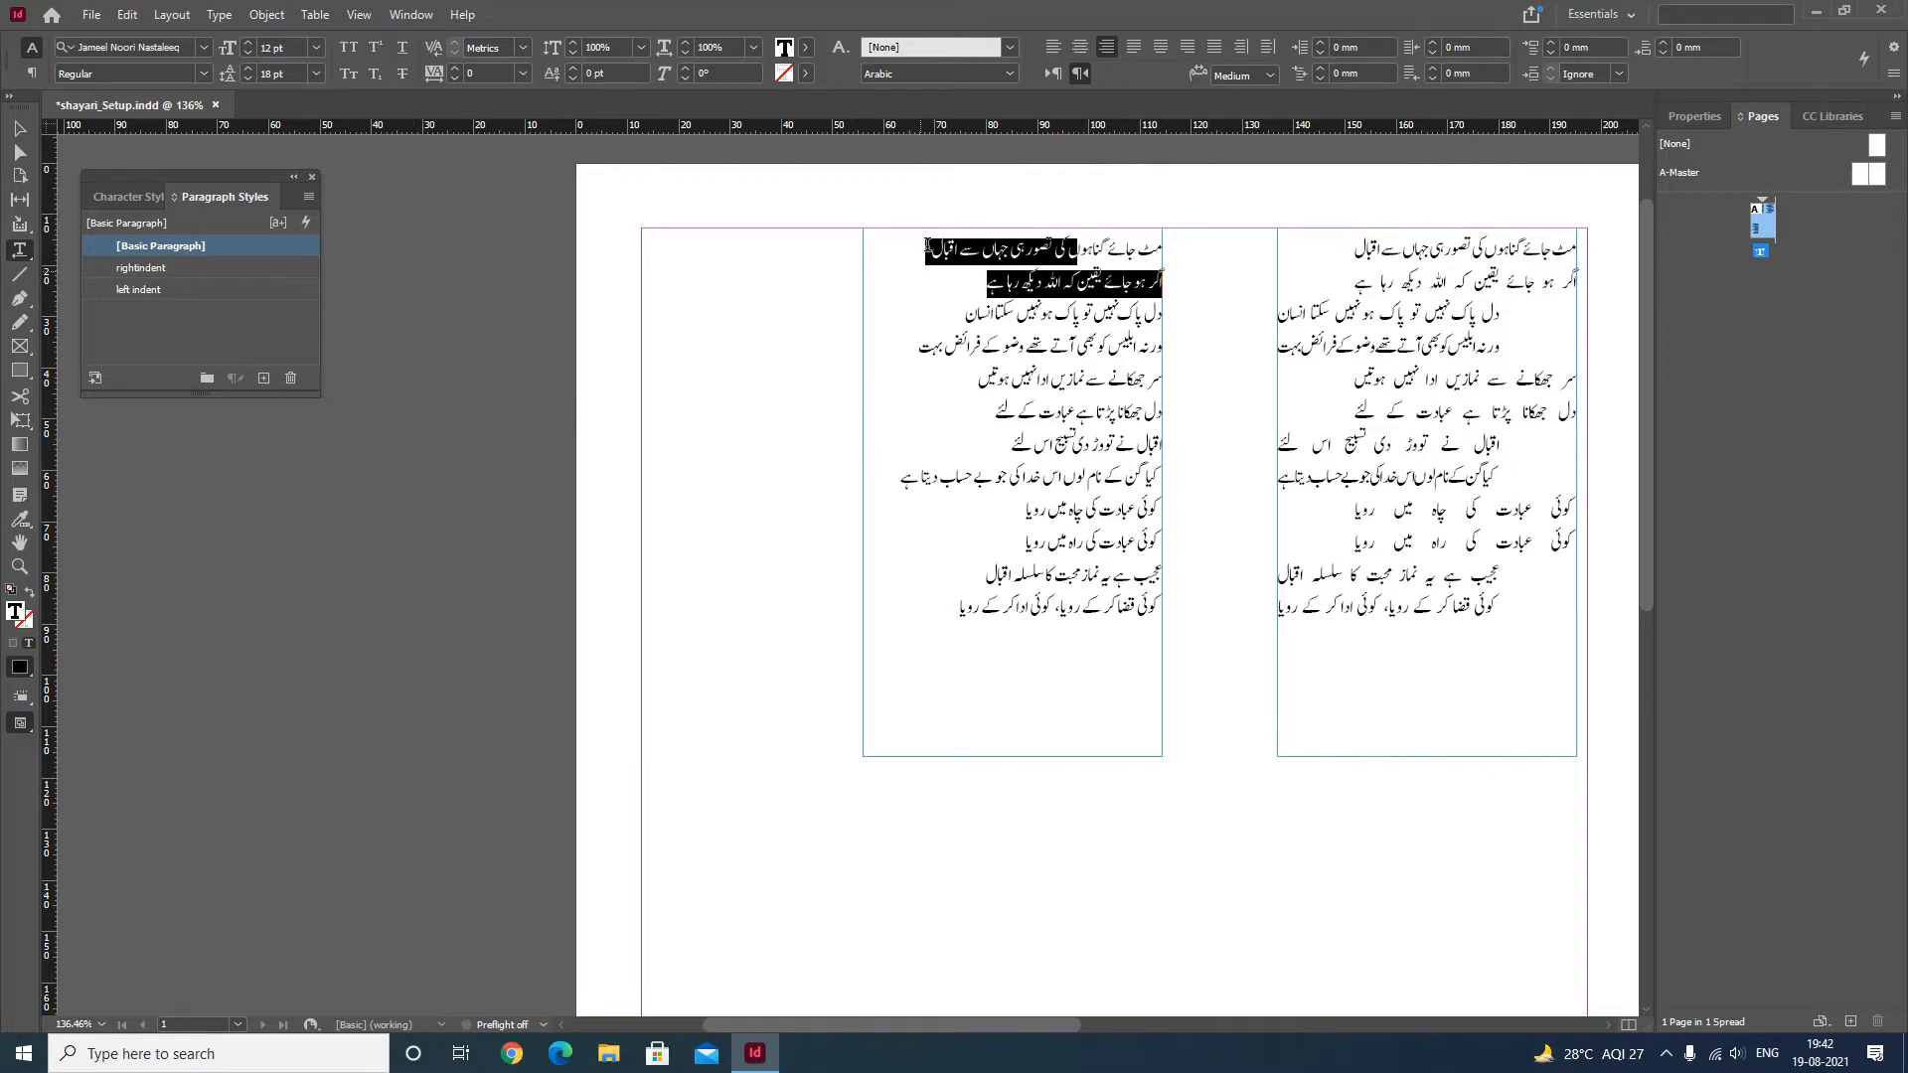
pyautogui.click(202, 290)
pyautogui.moveTo(1019, 315); pyautogui.dragTo(1007, 348)
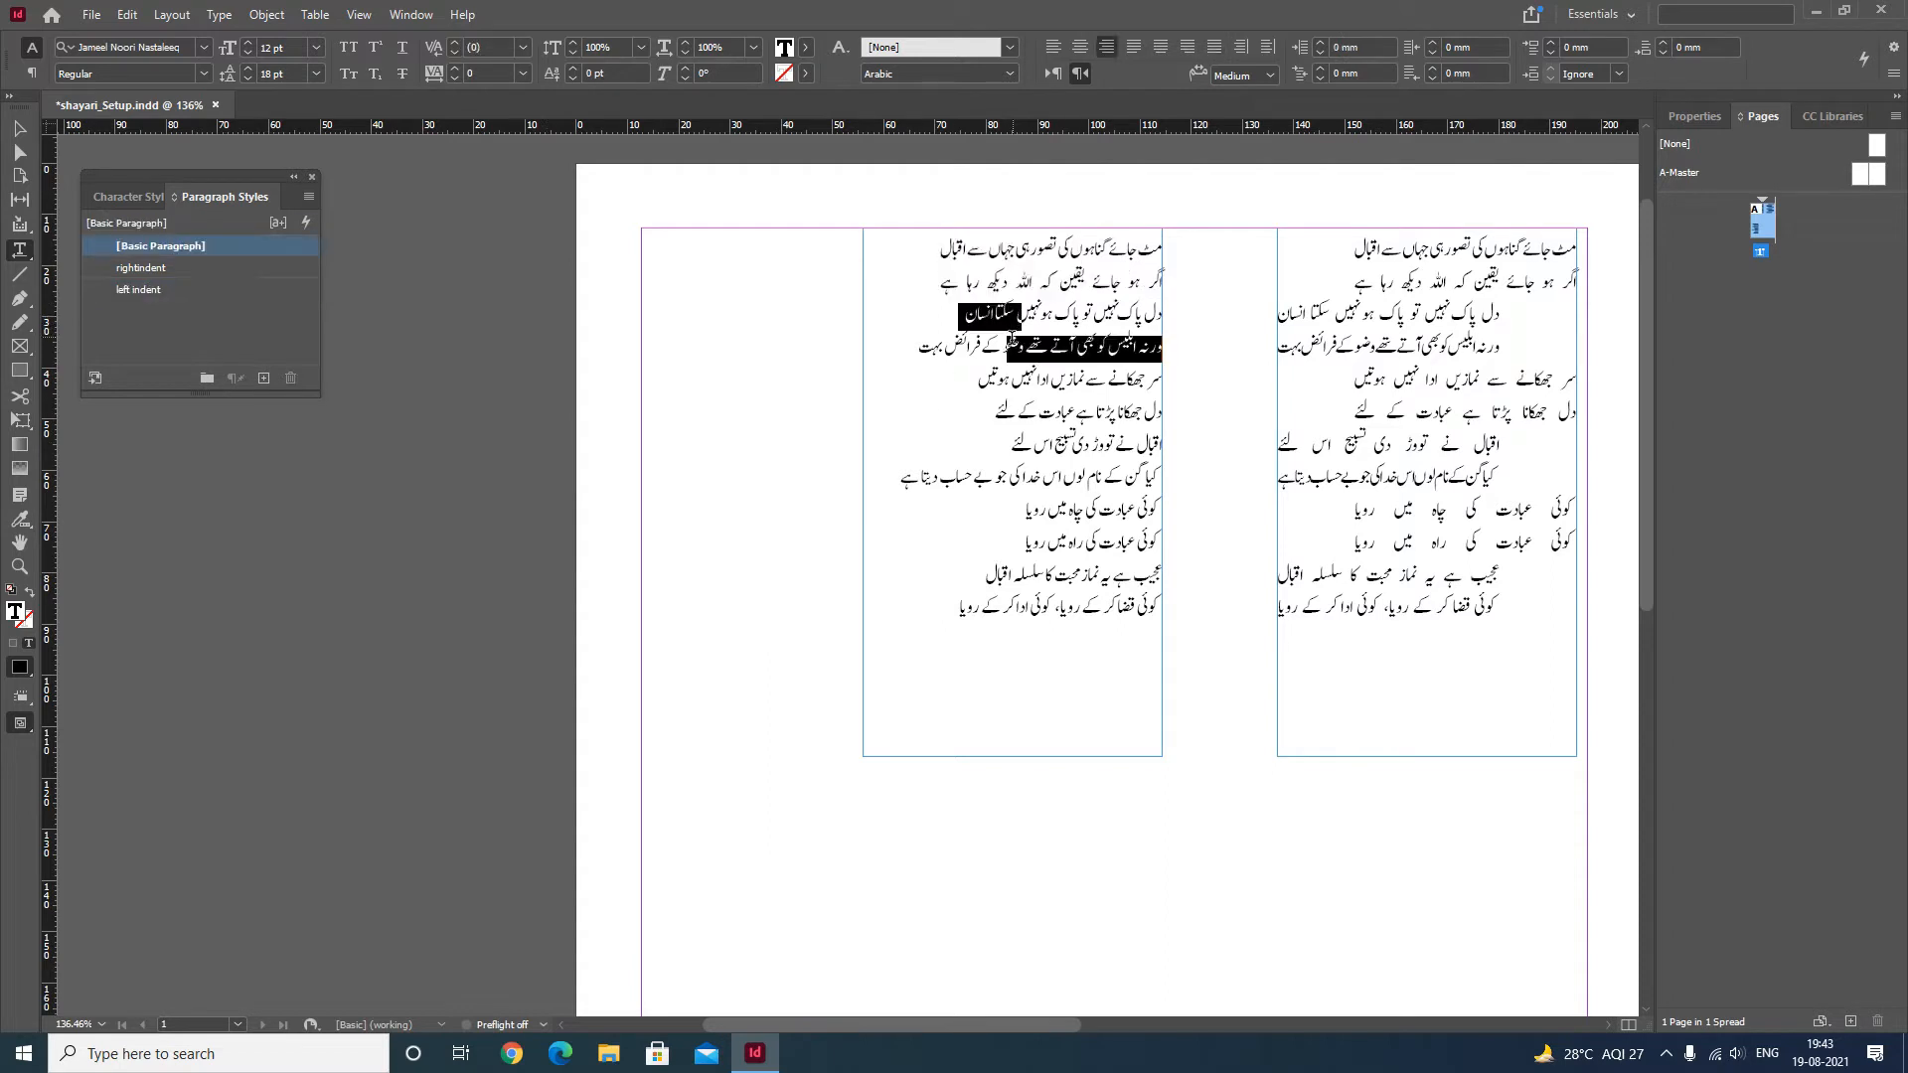
pyautogui.click(228, 266)
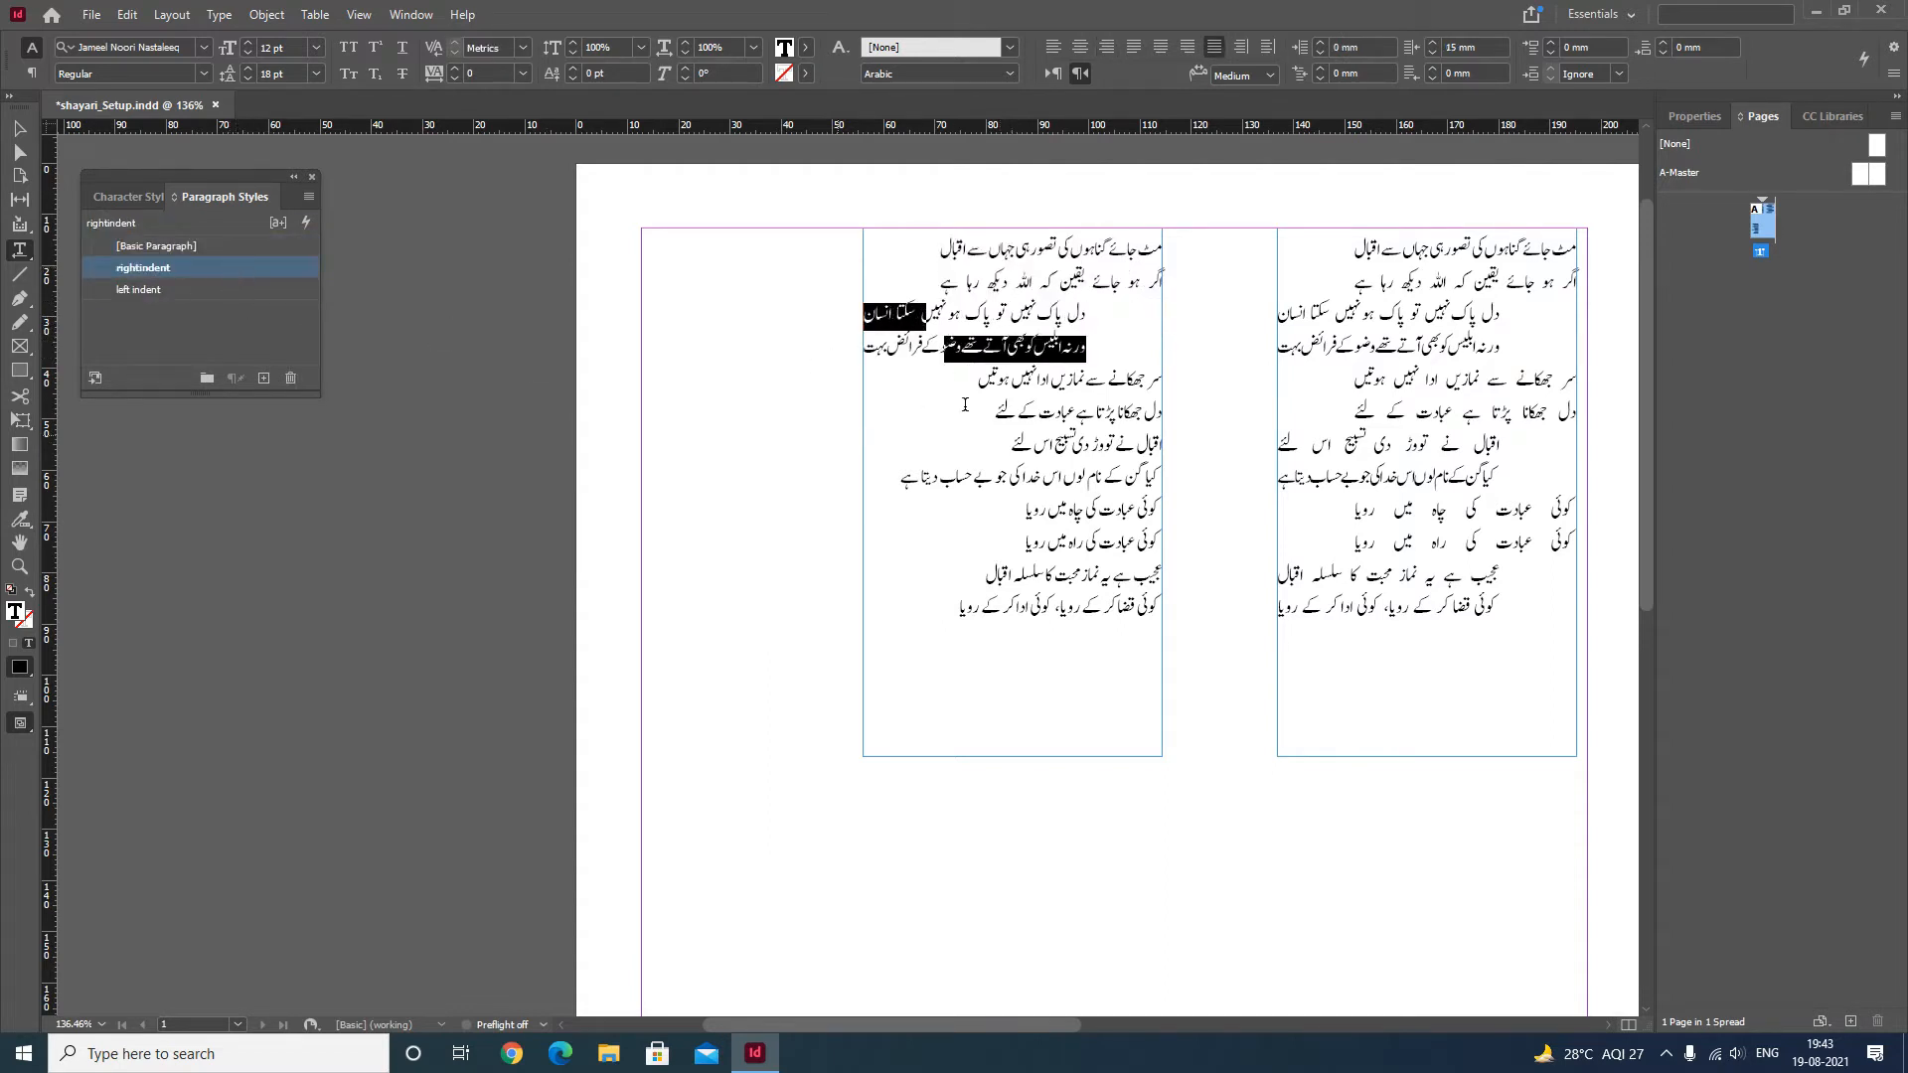
# Apply "left indent" to the third and fifth couplets and "rightindent" to the fourth and sixth, and deselect the frame
pyautogui.moveTo(1058, 379); pyautogui.dragTo(1055, 414)
pyautogui.click(159, 245)
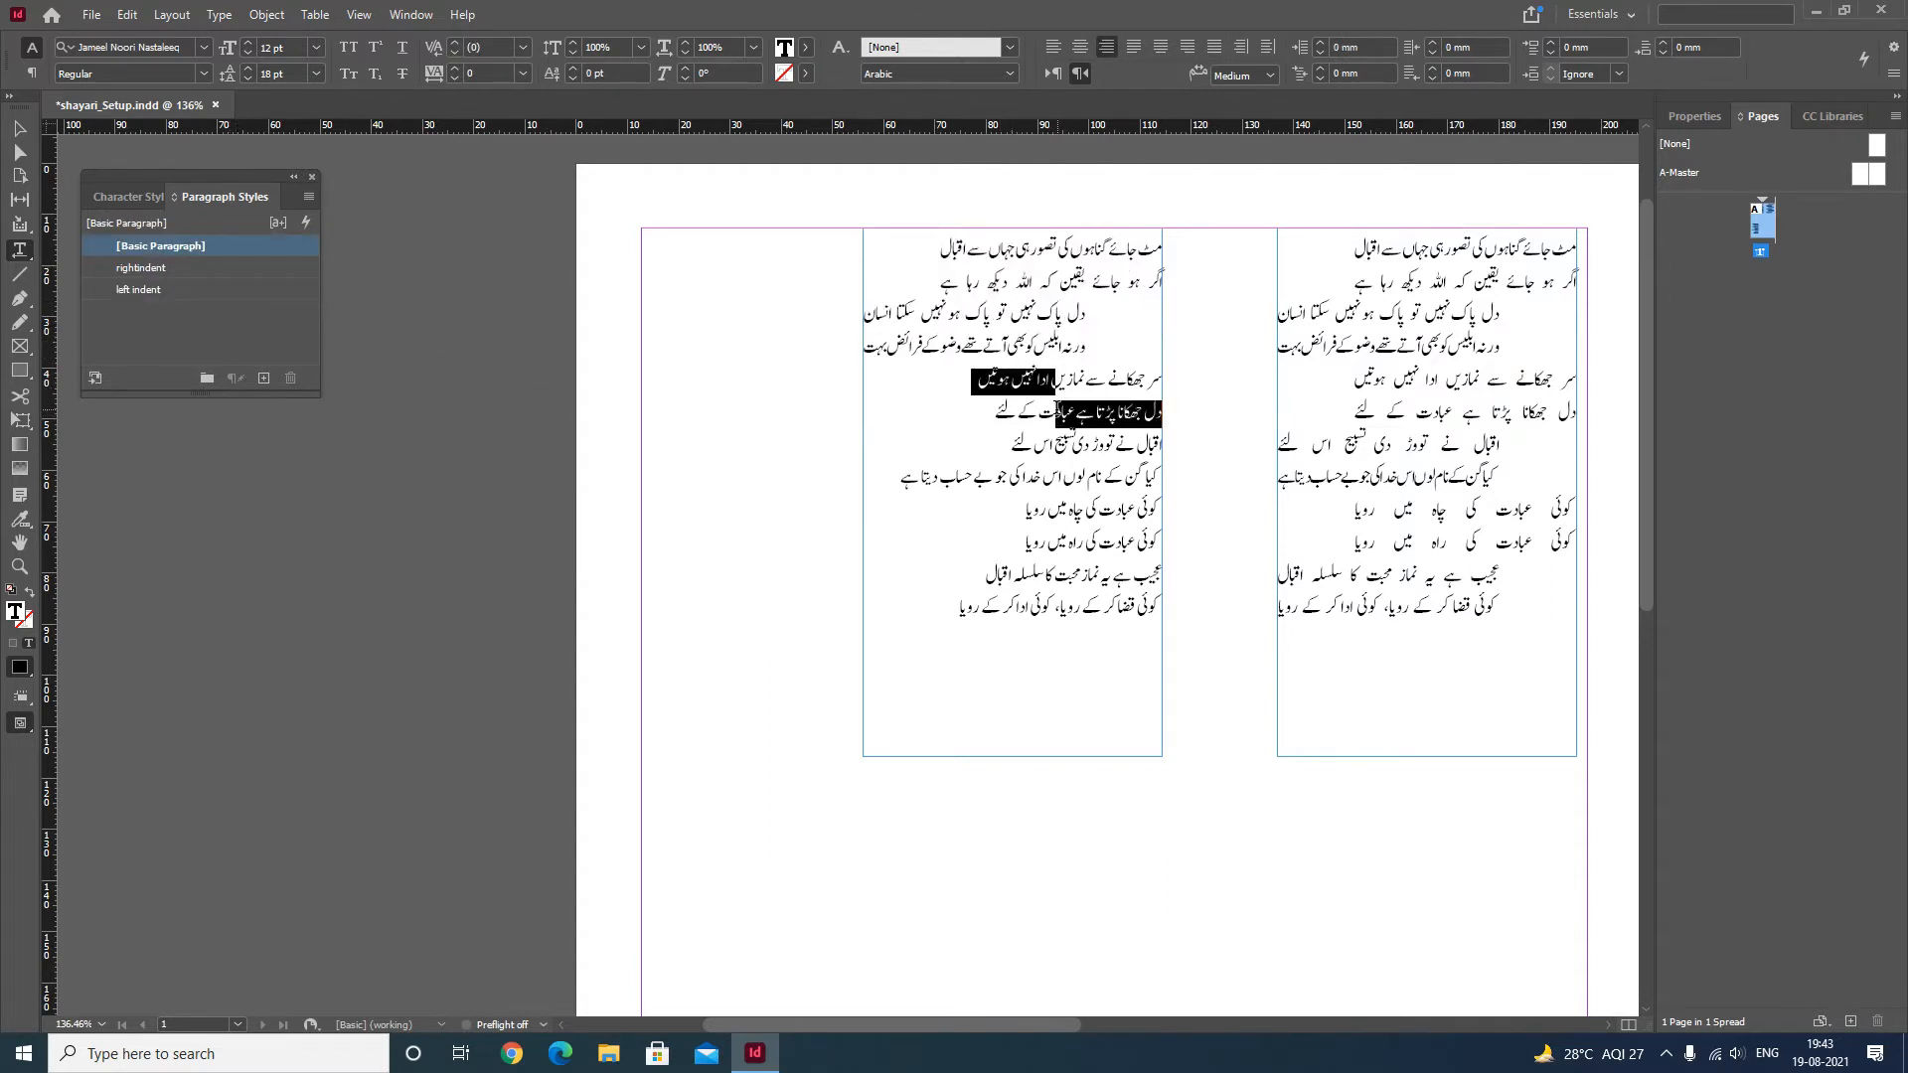
pyautogui.click(185, 288)
pyautogui.moveTo(1085, 445); pyautogui.dragTo(1088, 606)
pyautogui.click(168, 268)
pyautogui.click(192, 290)
pyautogui.click(144, 268)
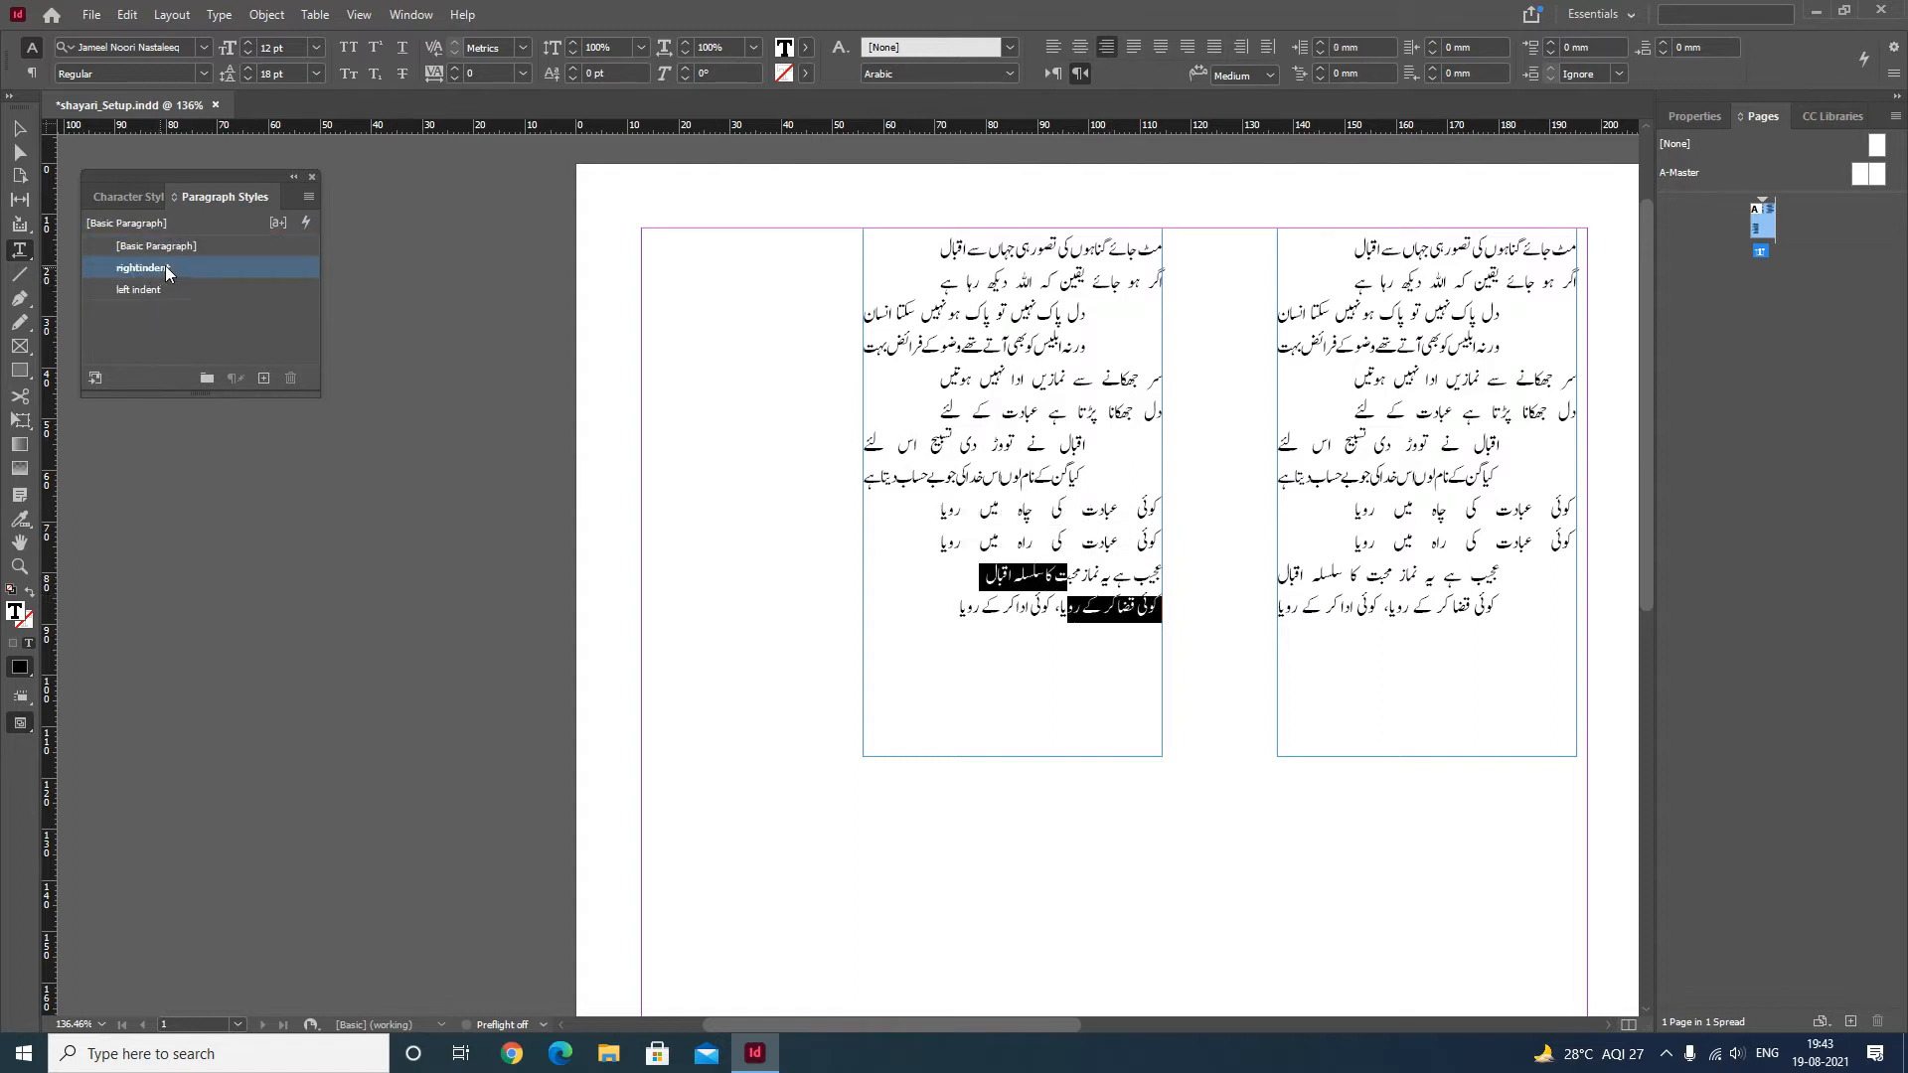
pyautogui.click(18, 128)
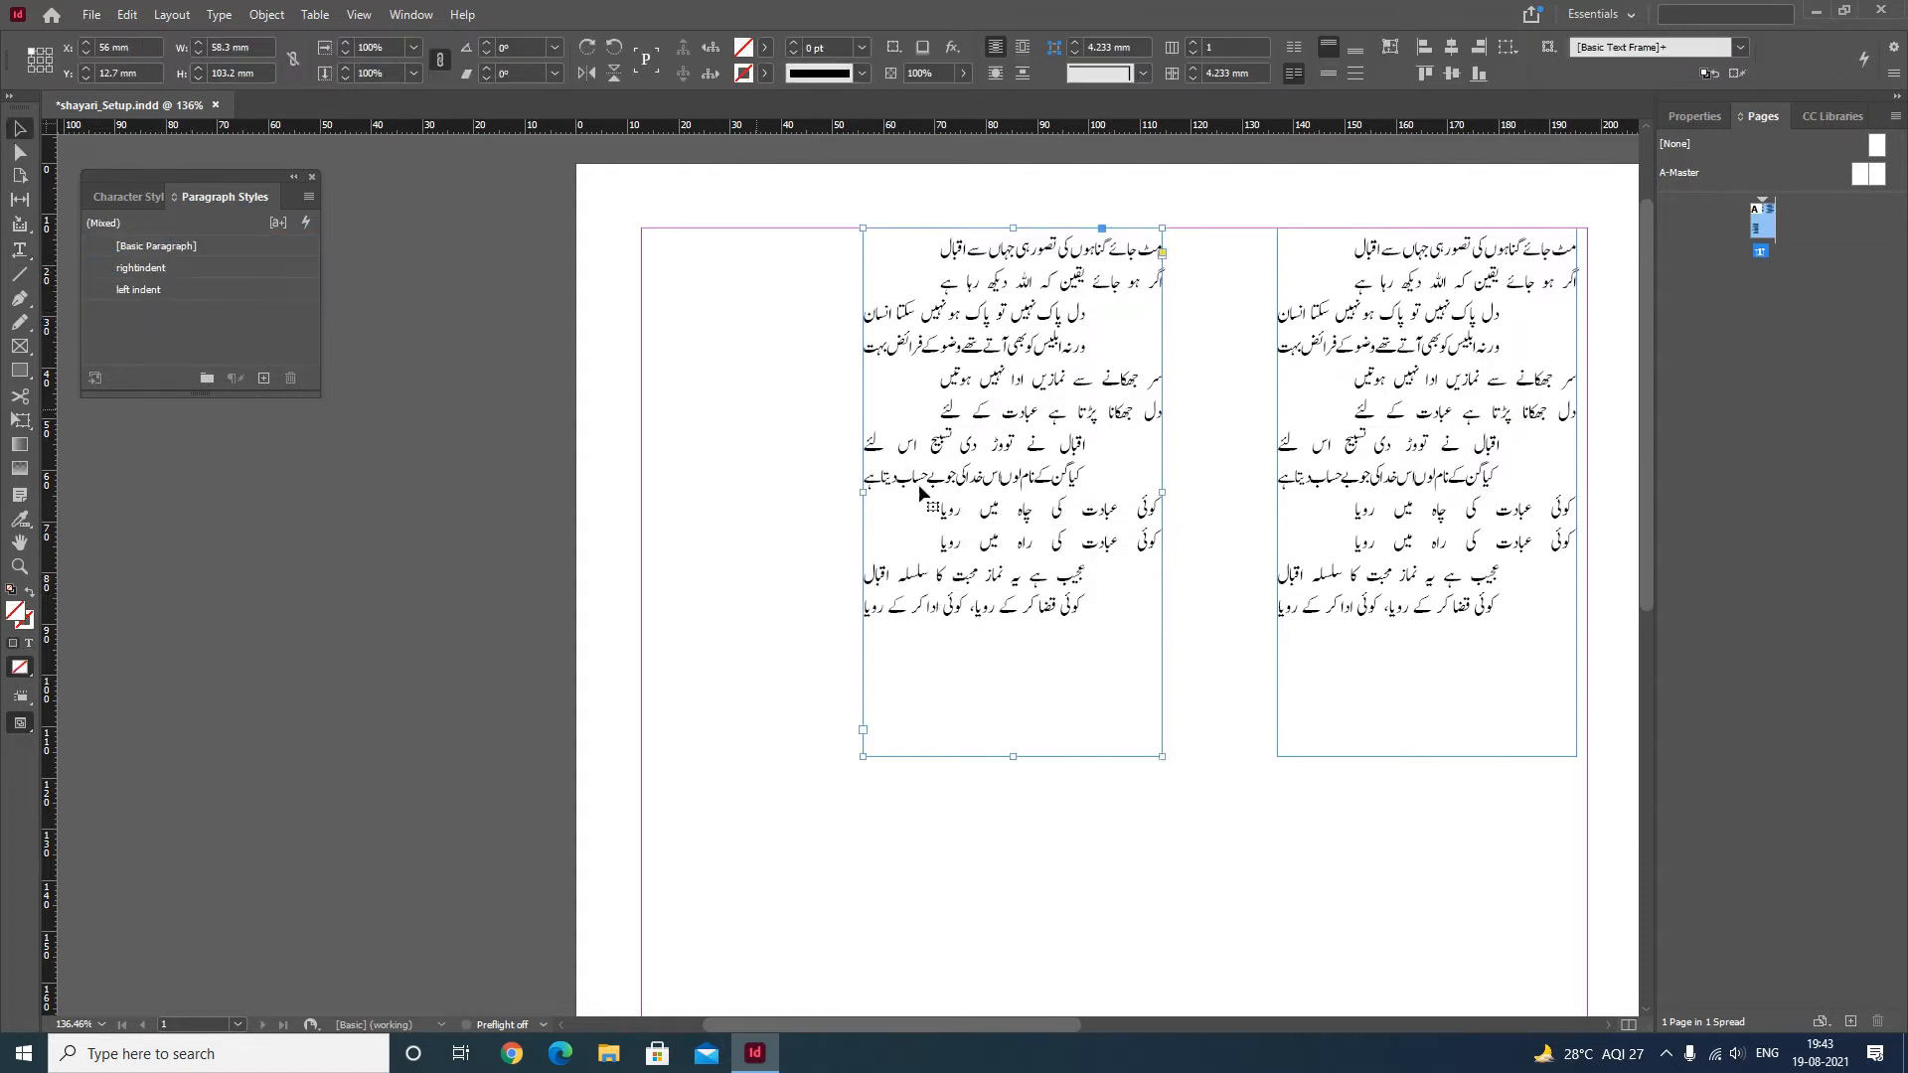
pyautogui.click(1279, 830)
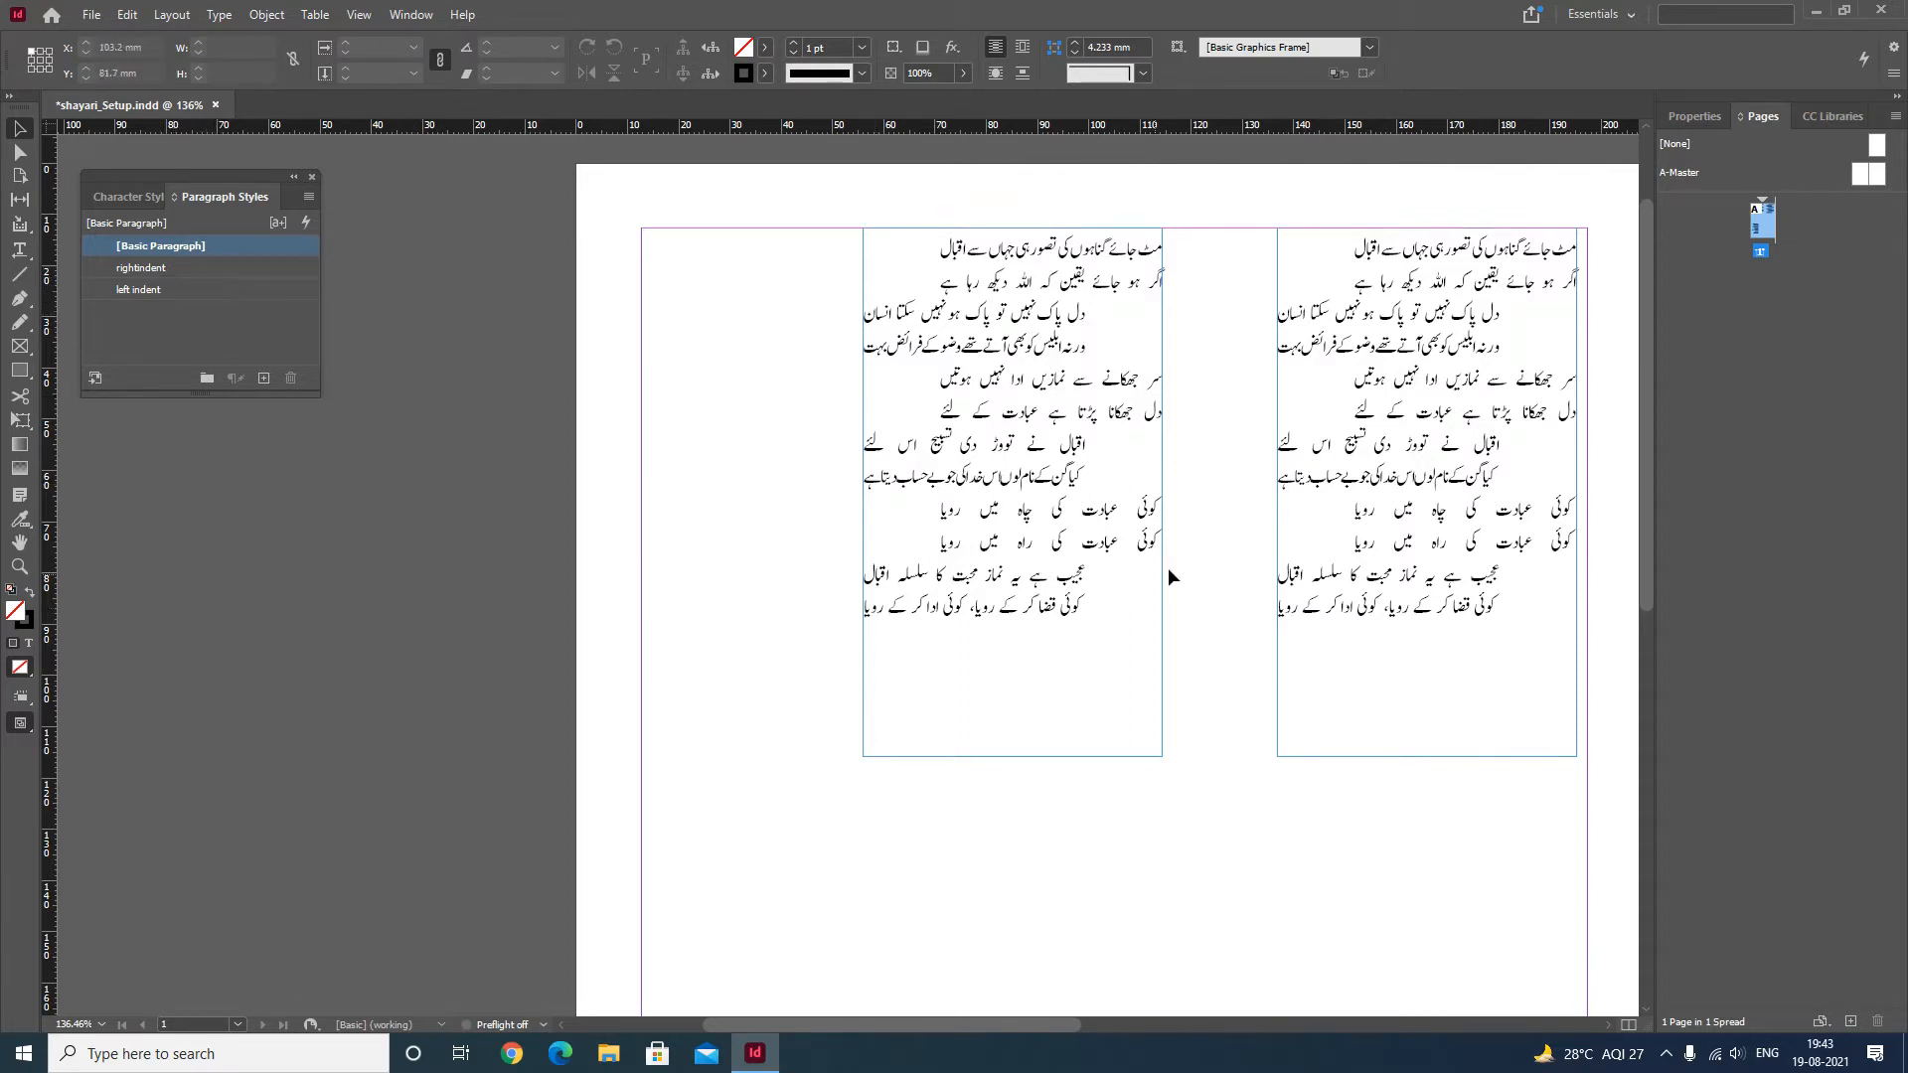
# Reset all text of the style-formatted poem beside the manually formatted one to [Basic Paragraph]
pyautogui.moveTo(1251, 453); pyautogui.dragTo(1264, 388)
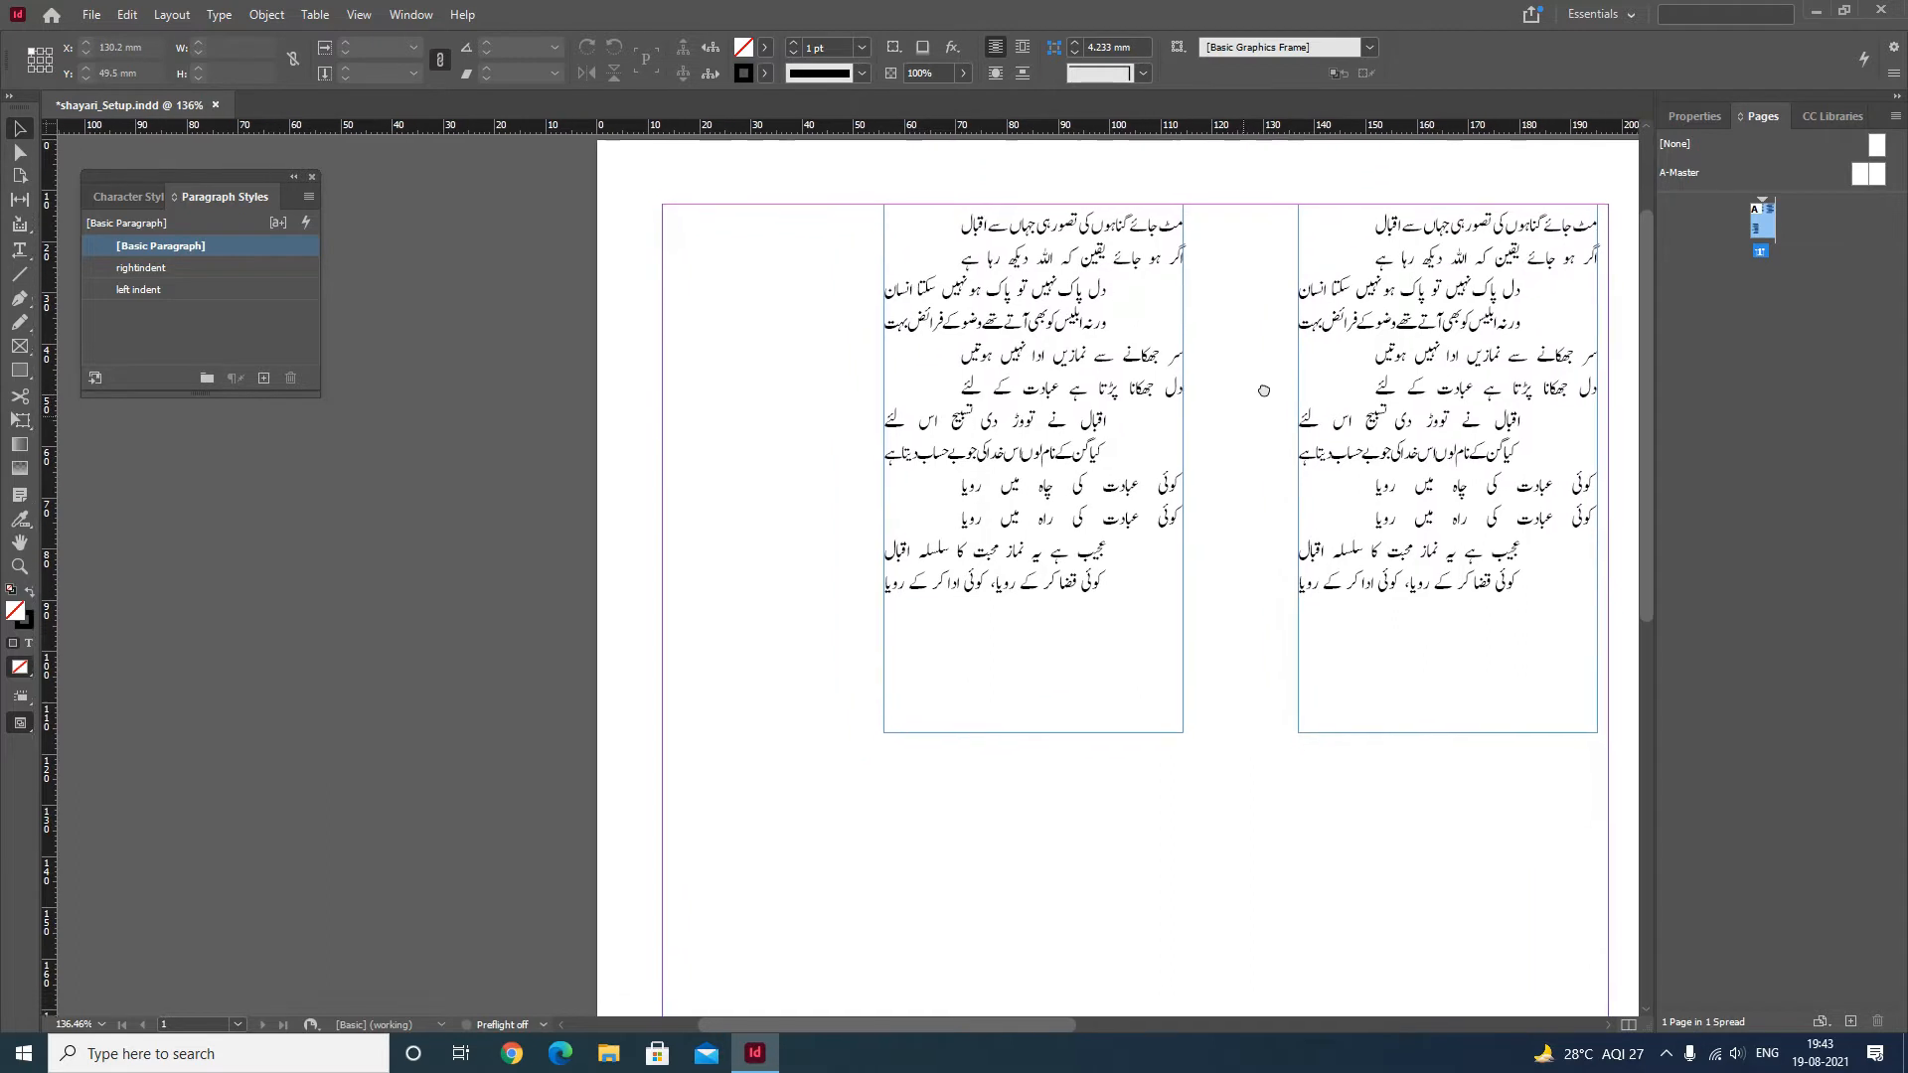
pyautogui.click(19, 250)
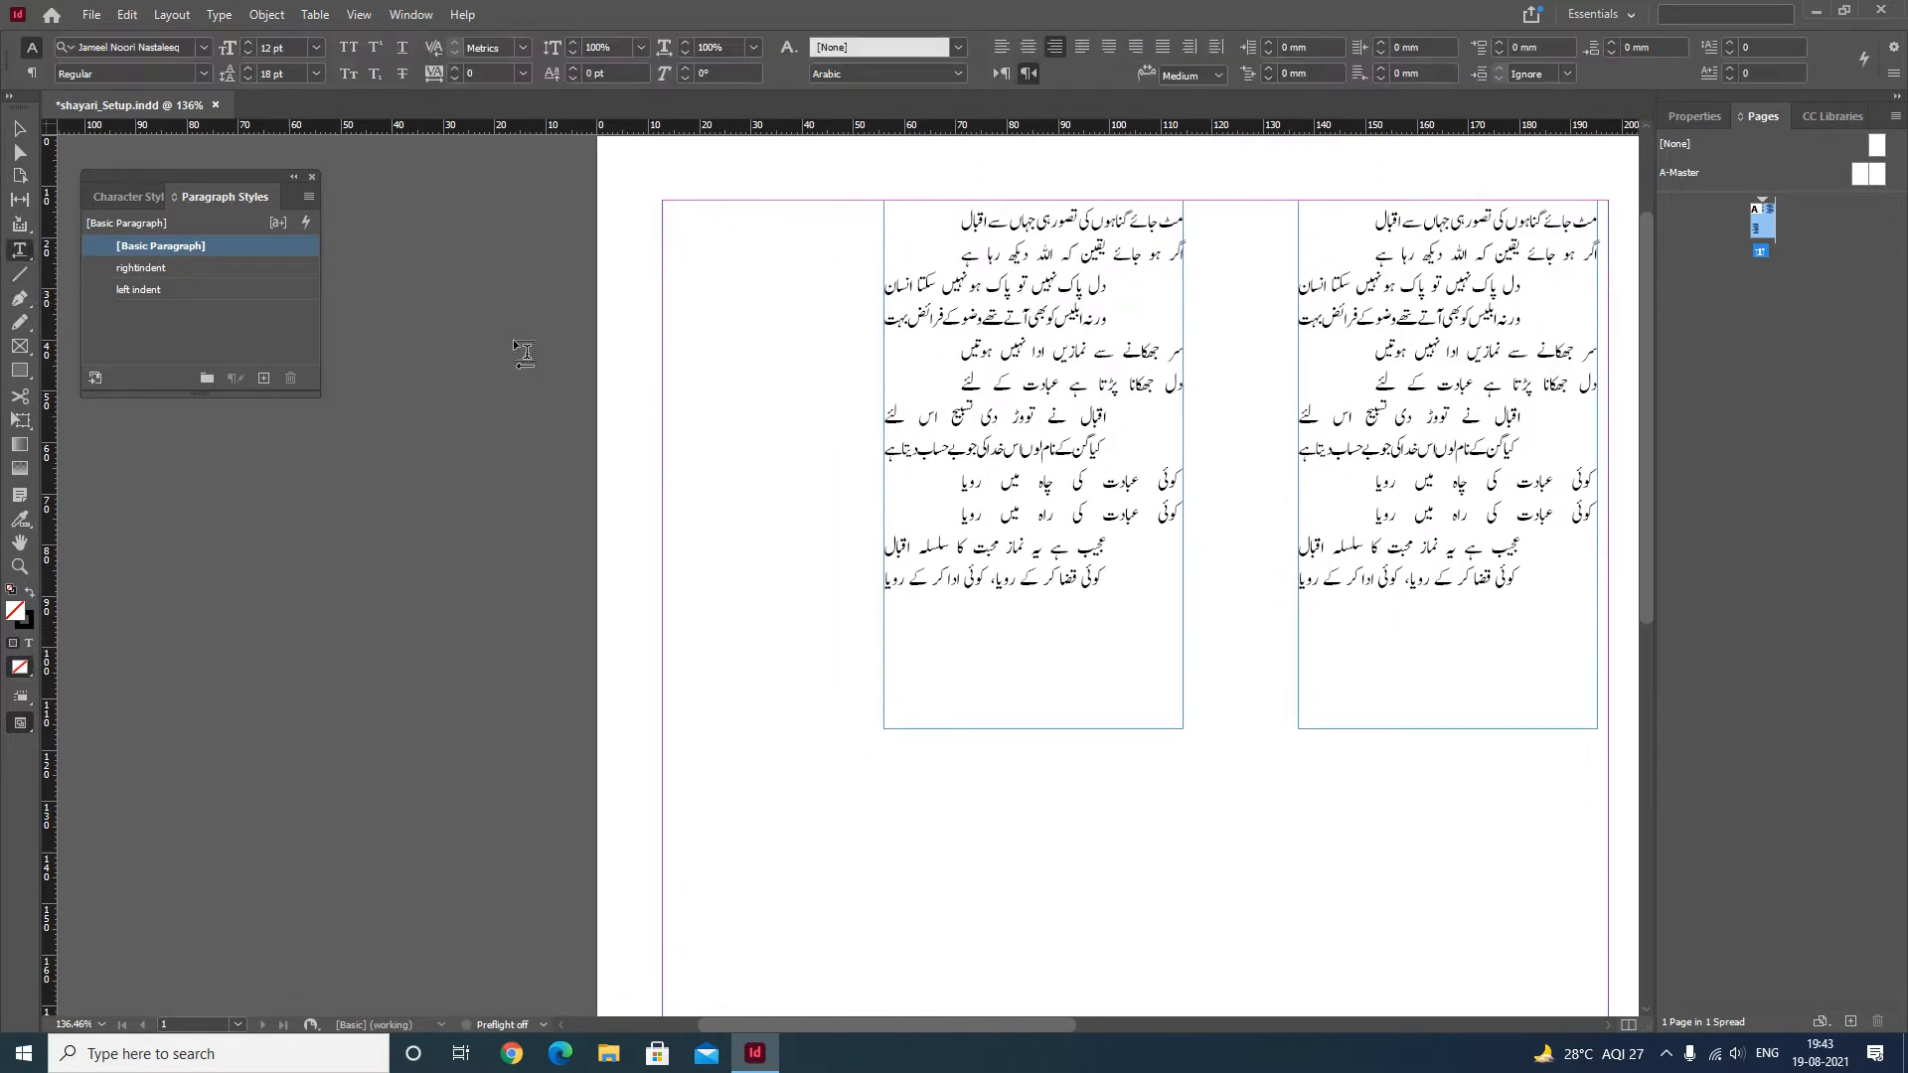
pyautogui.click(1019, 553)
pyautogui.hotkey('ctrl', 'a')
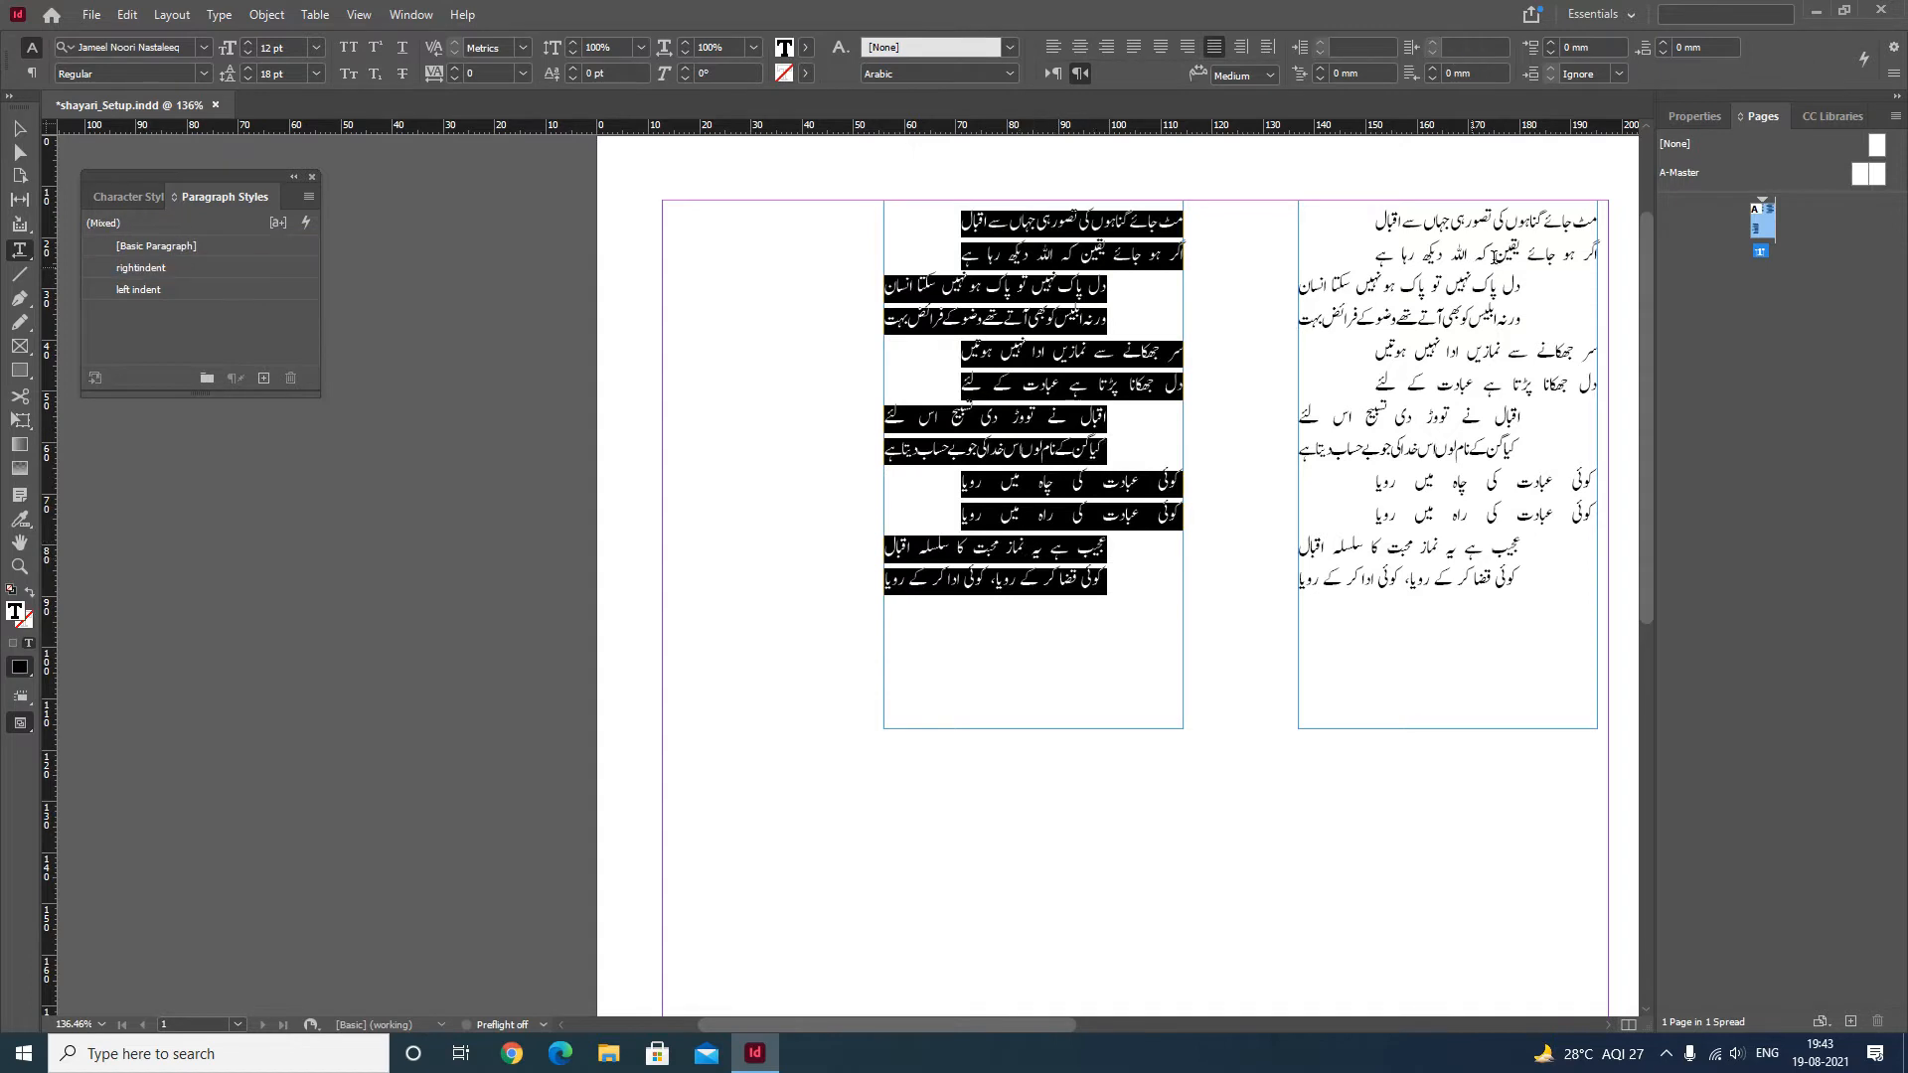
pyautogui.click(184, 247)
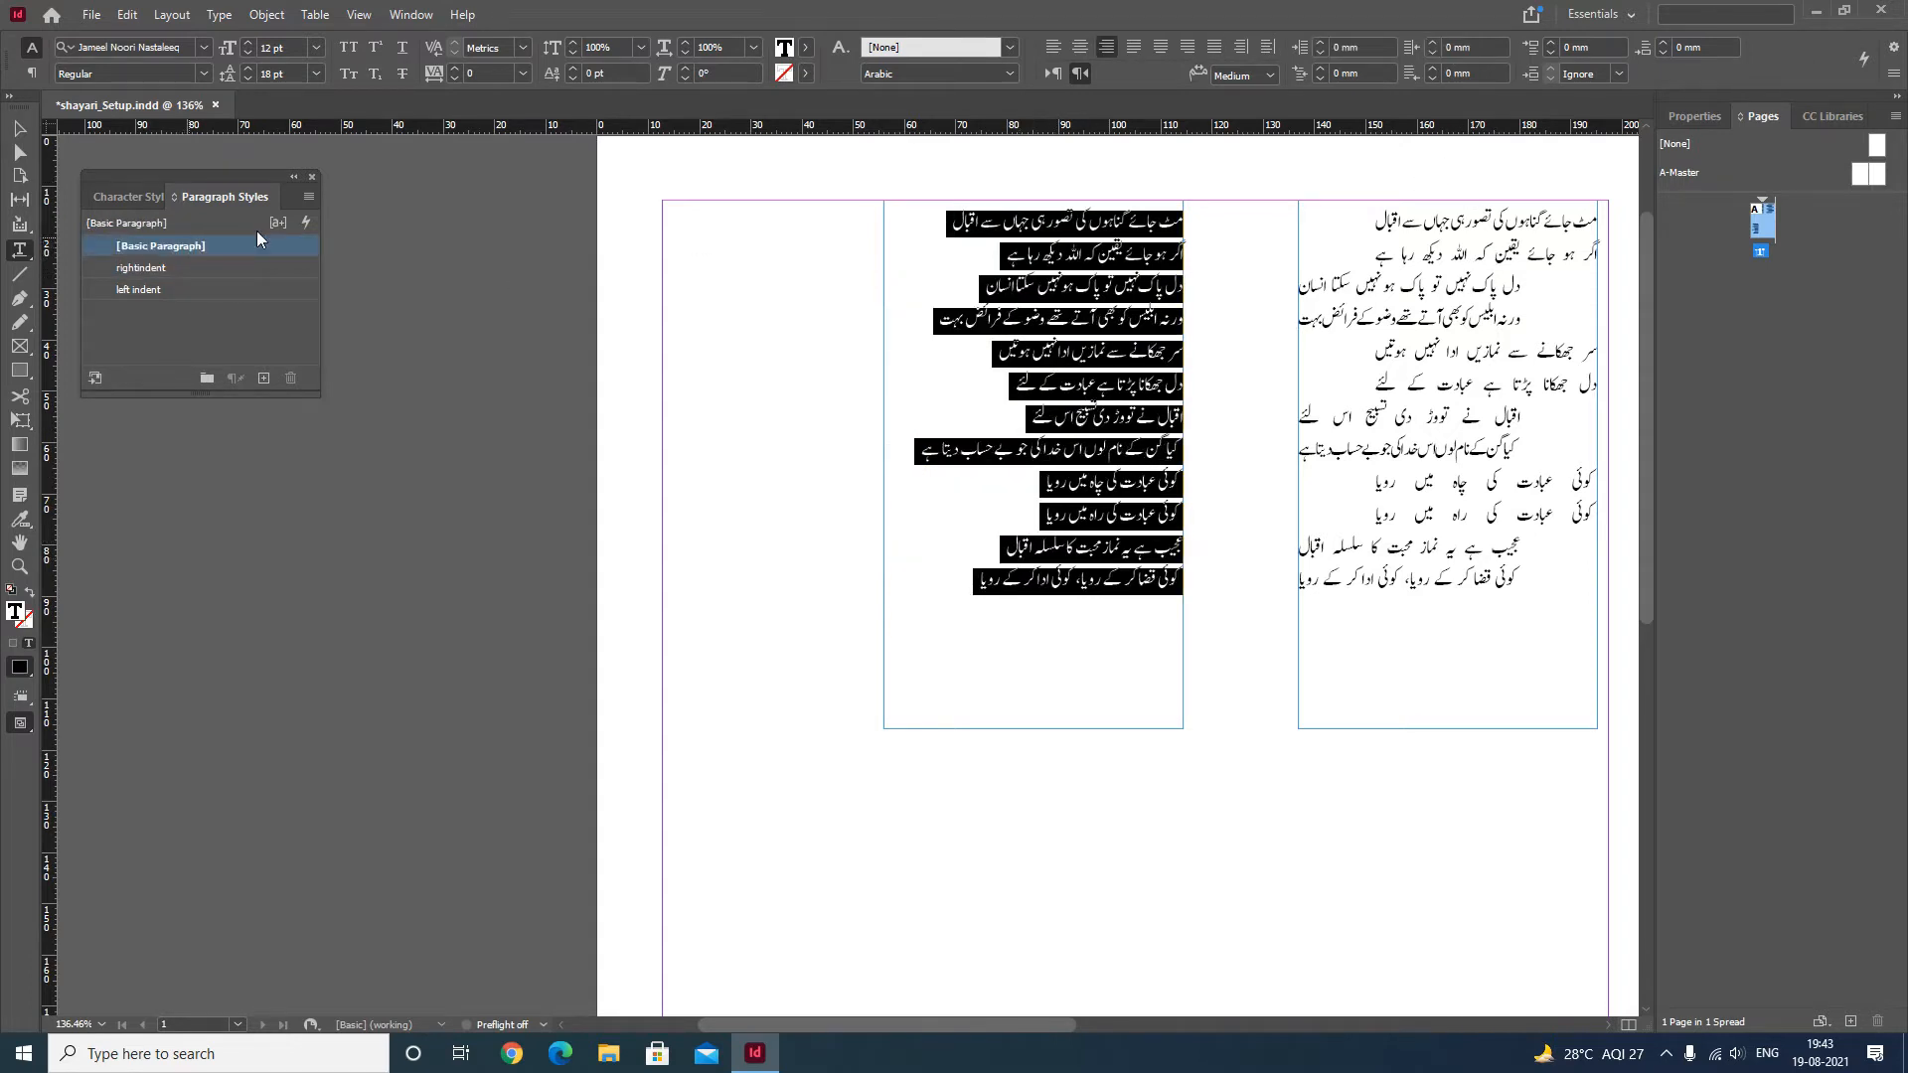
# Move the reset poem frame close to the formatted one, at about X 75.85 mm, and deselect it
pyautogui.click(22, 132)
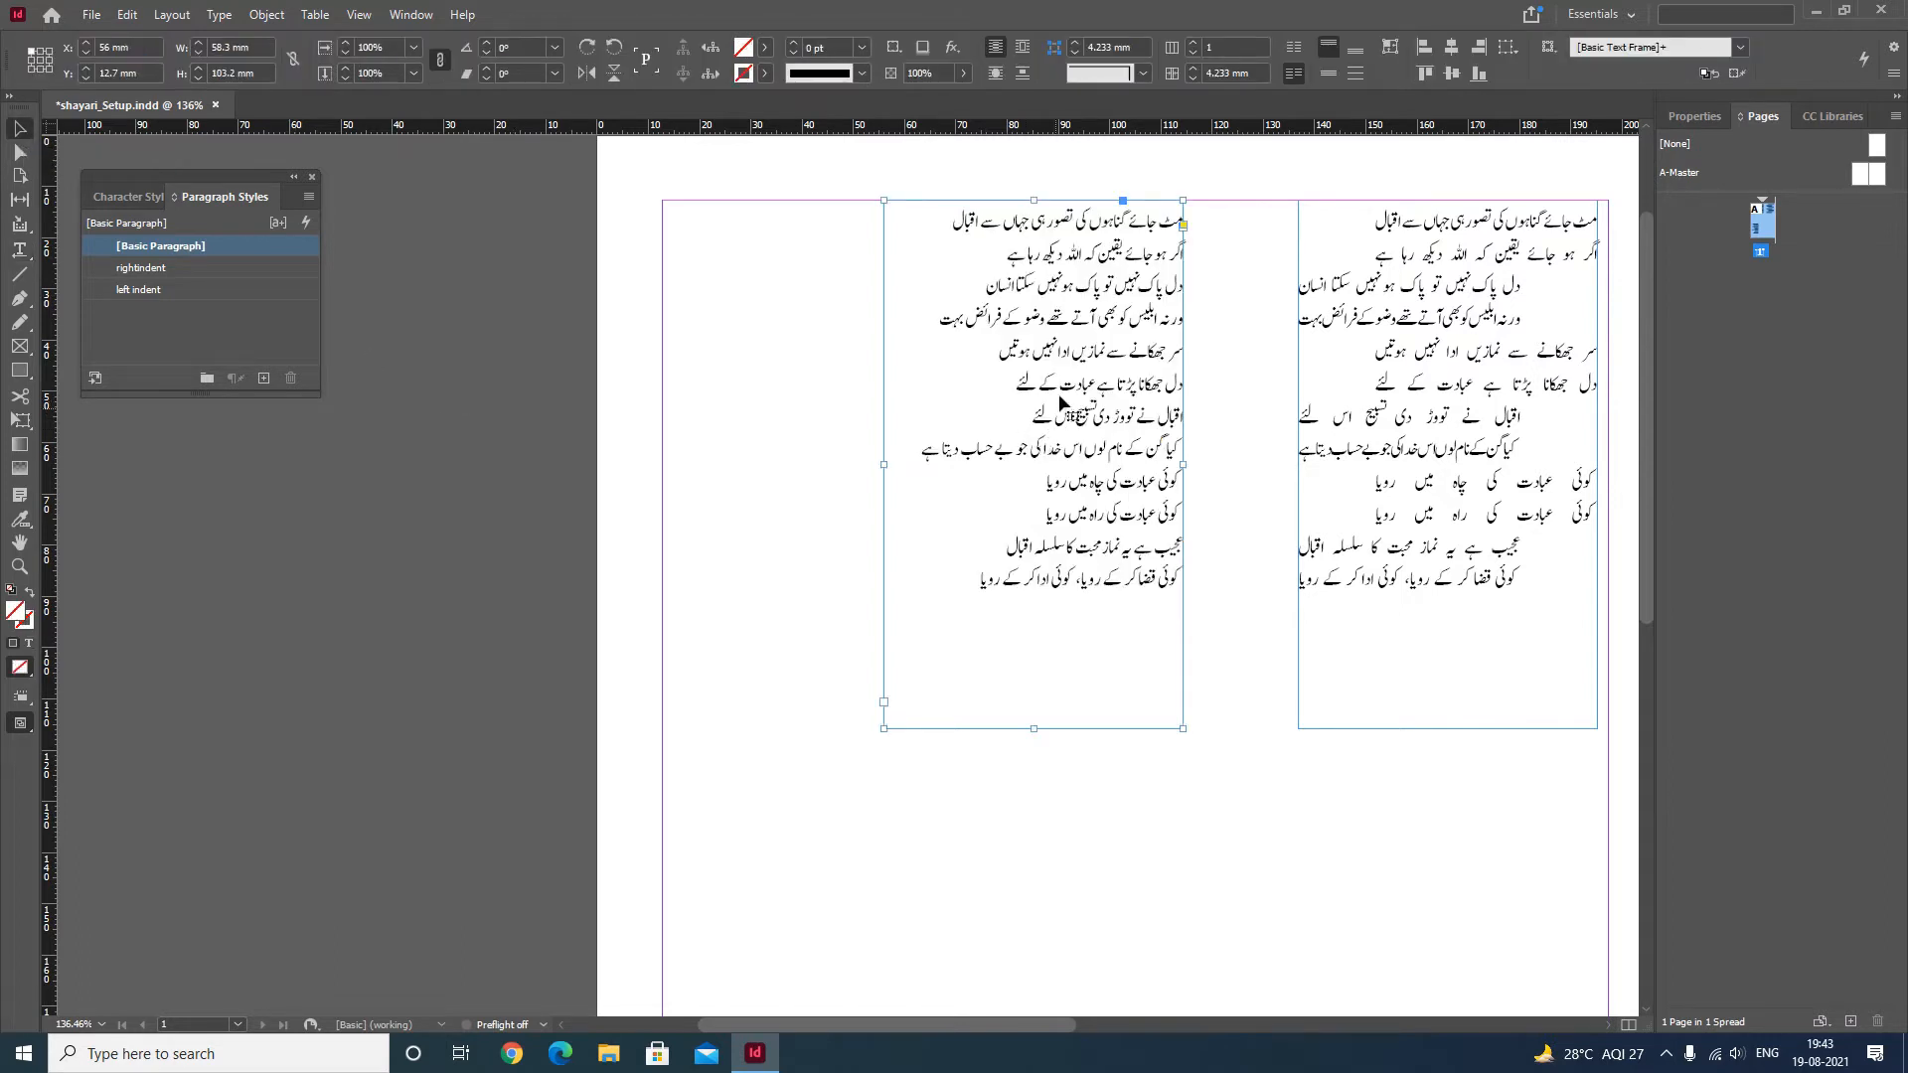
pyautogui.moveTo(1132, 316); pyautogui.dragTo(1222, 322)
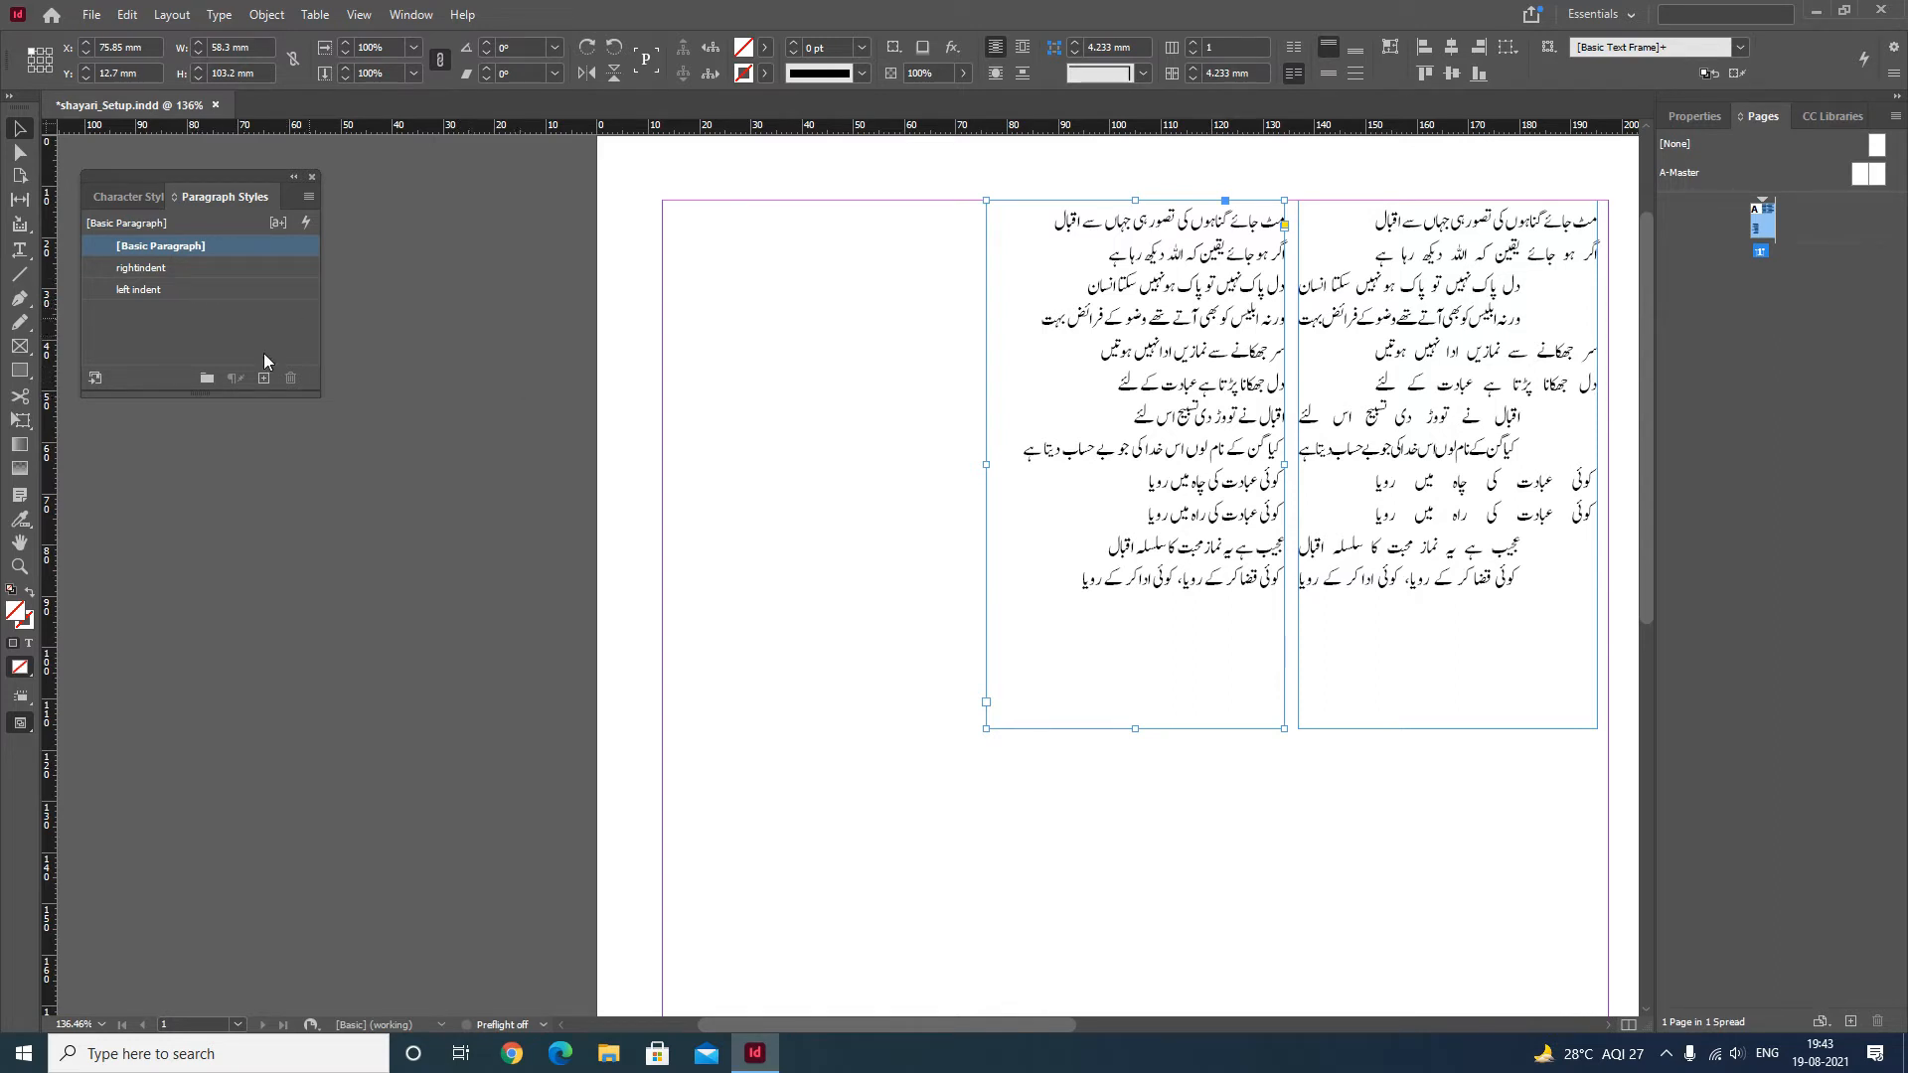
pyautogui.click(537, 373)
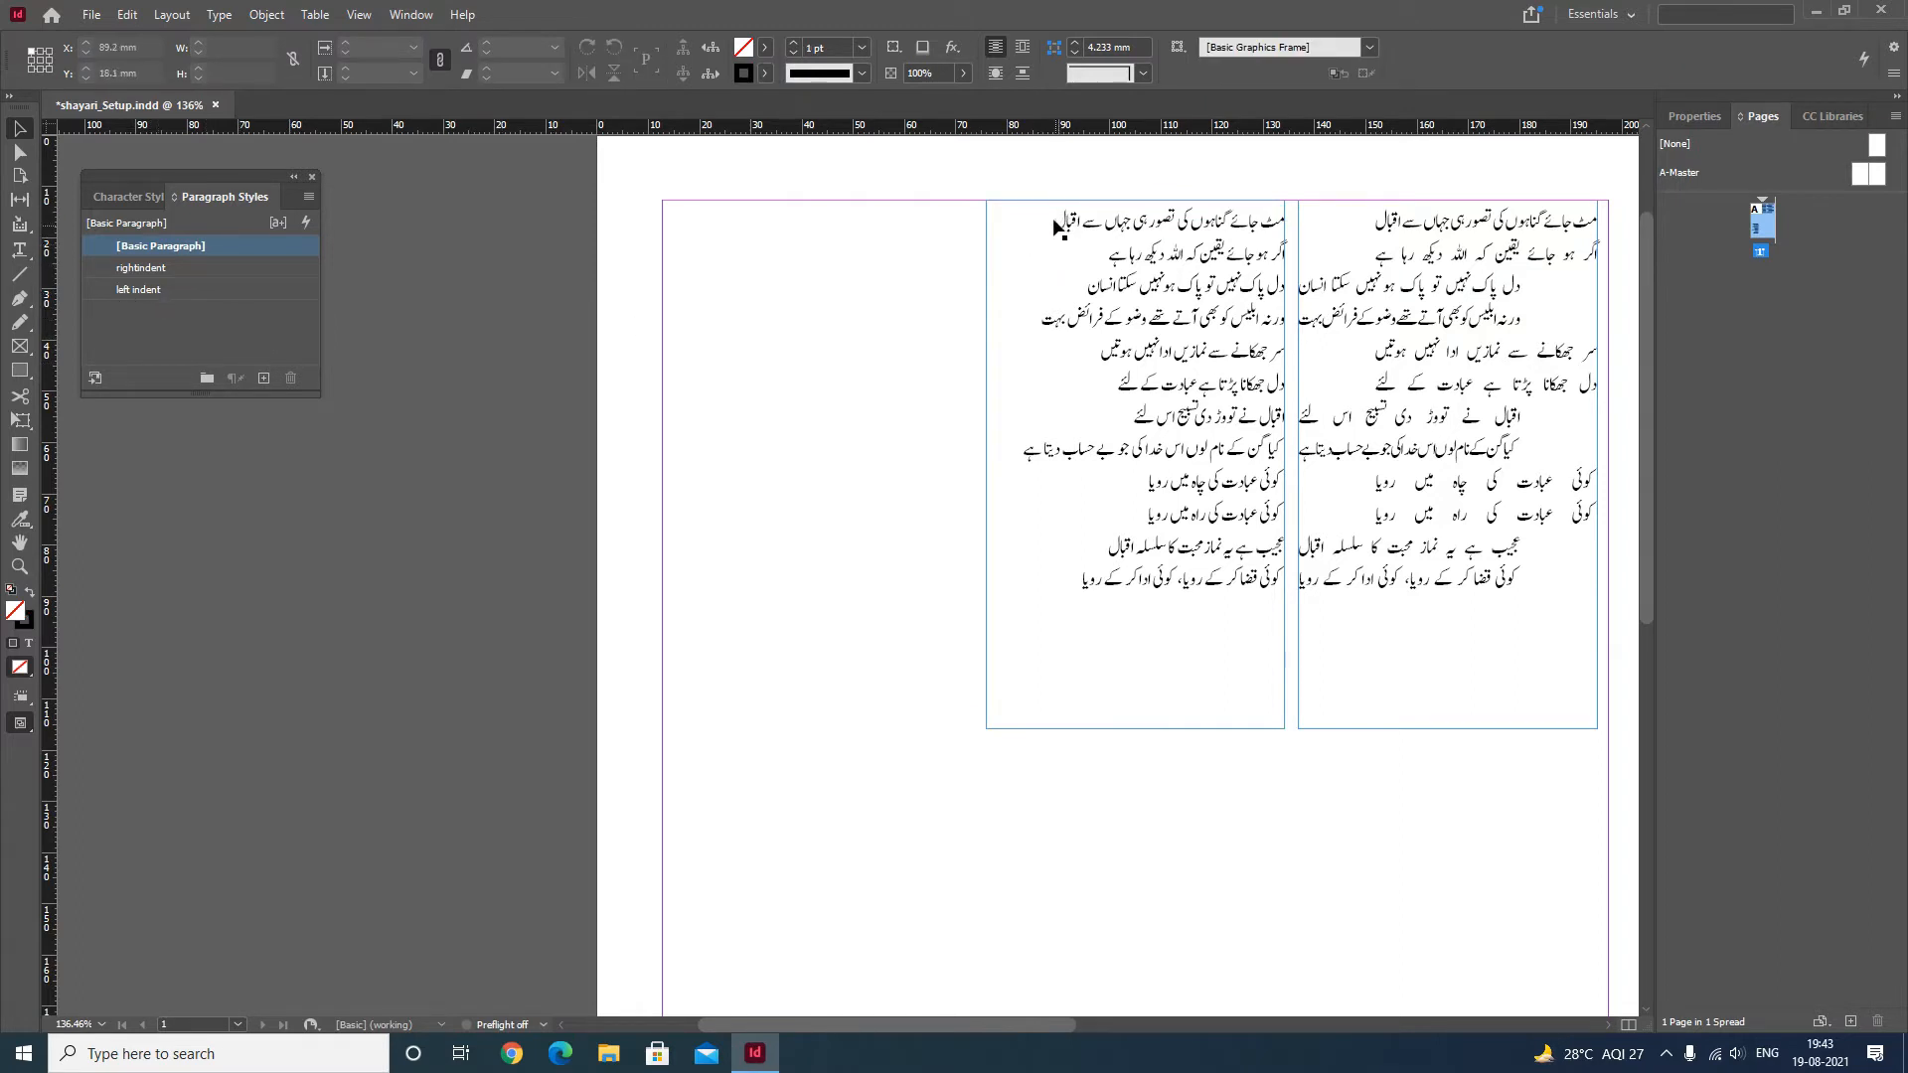
# Set the next style of the "left indent" paragraph style to "rightindent"
pyautogui.rightClick(189, 295)
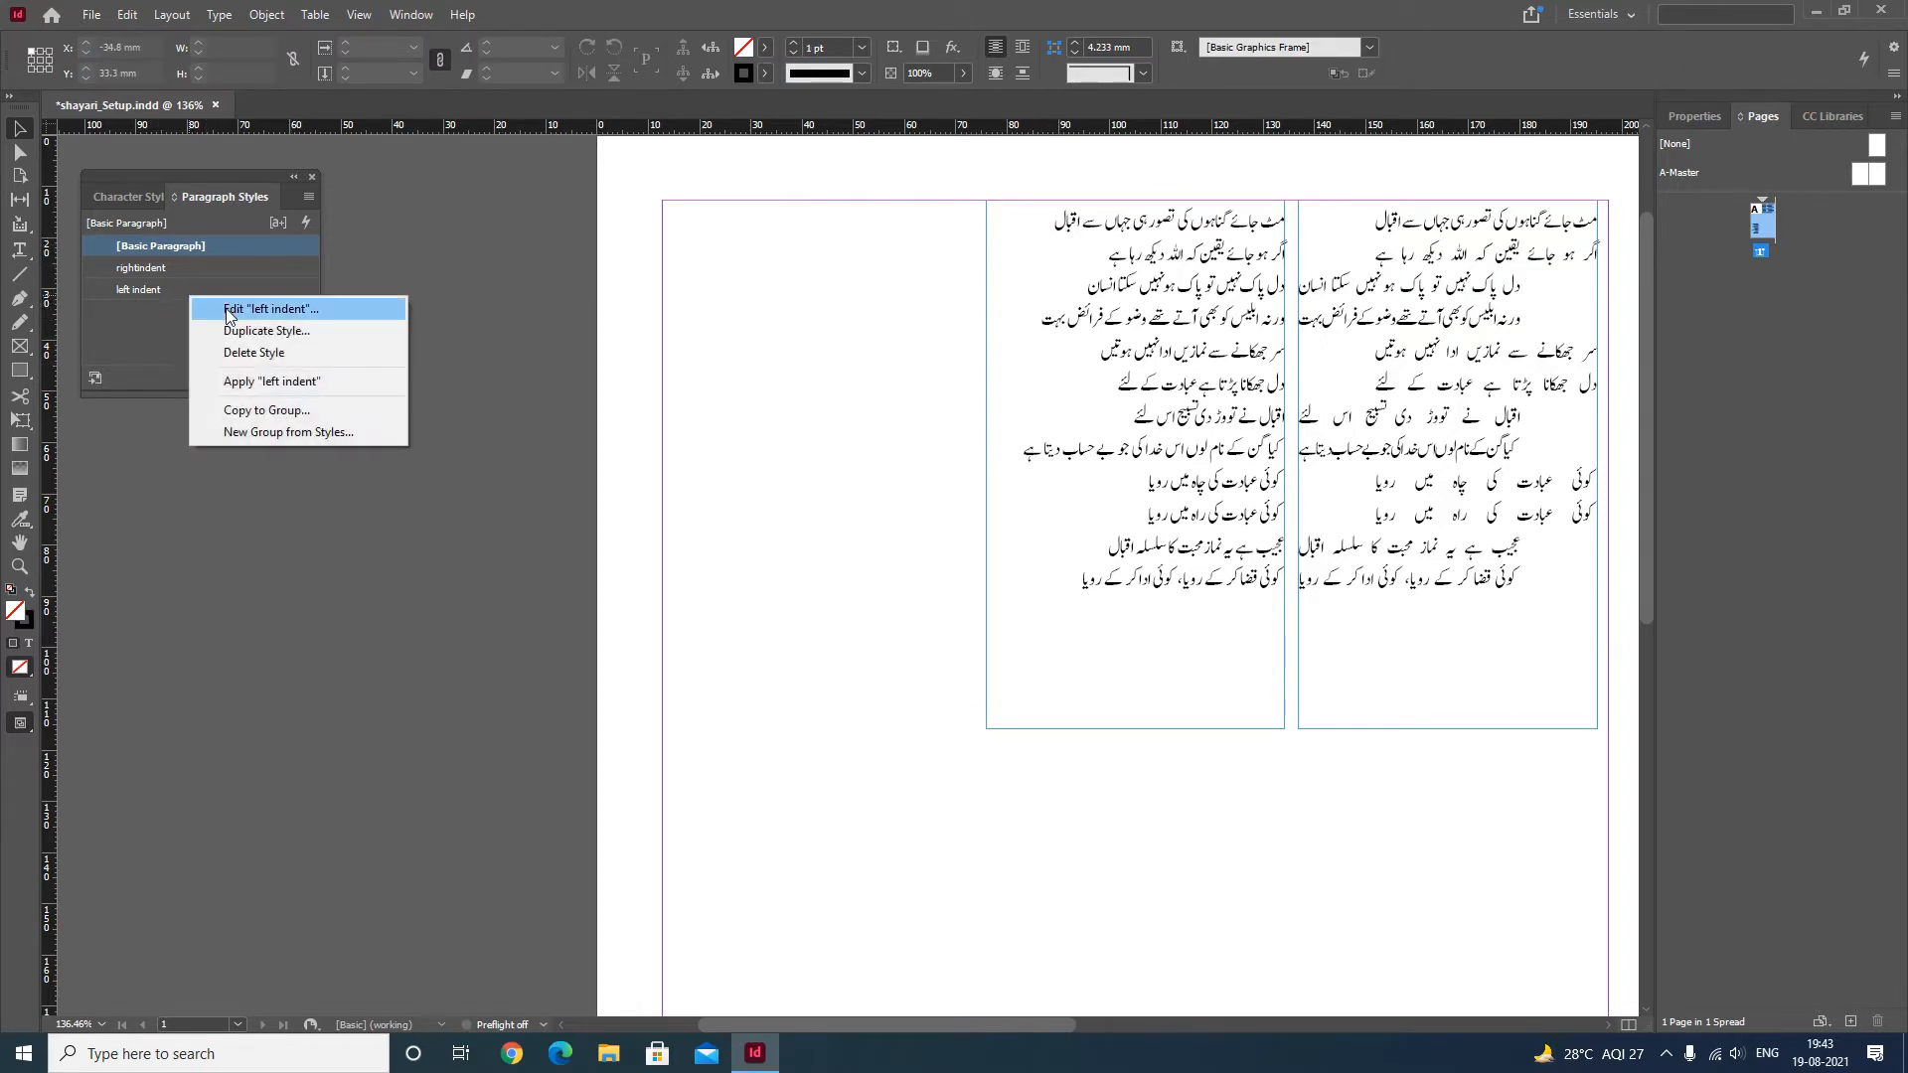
pyautogui.click(270, 309)
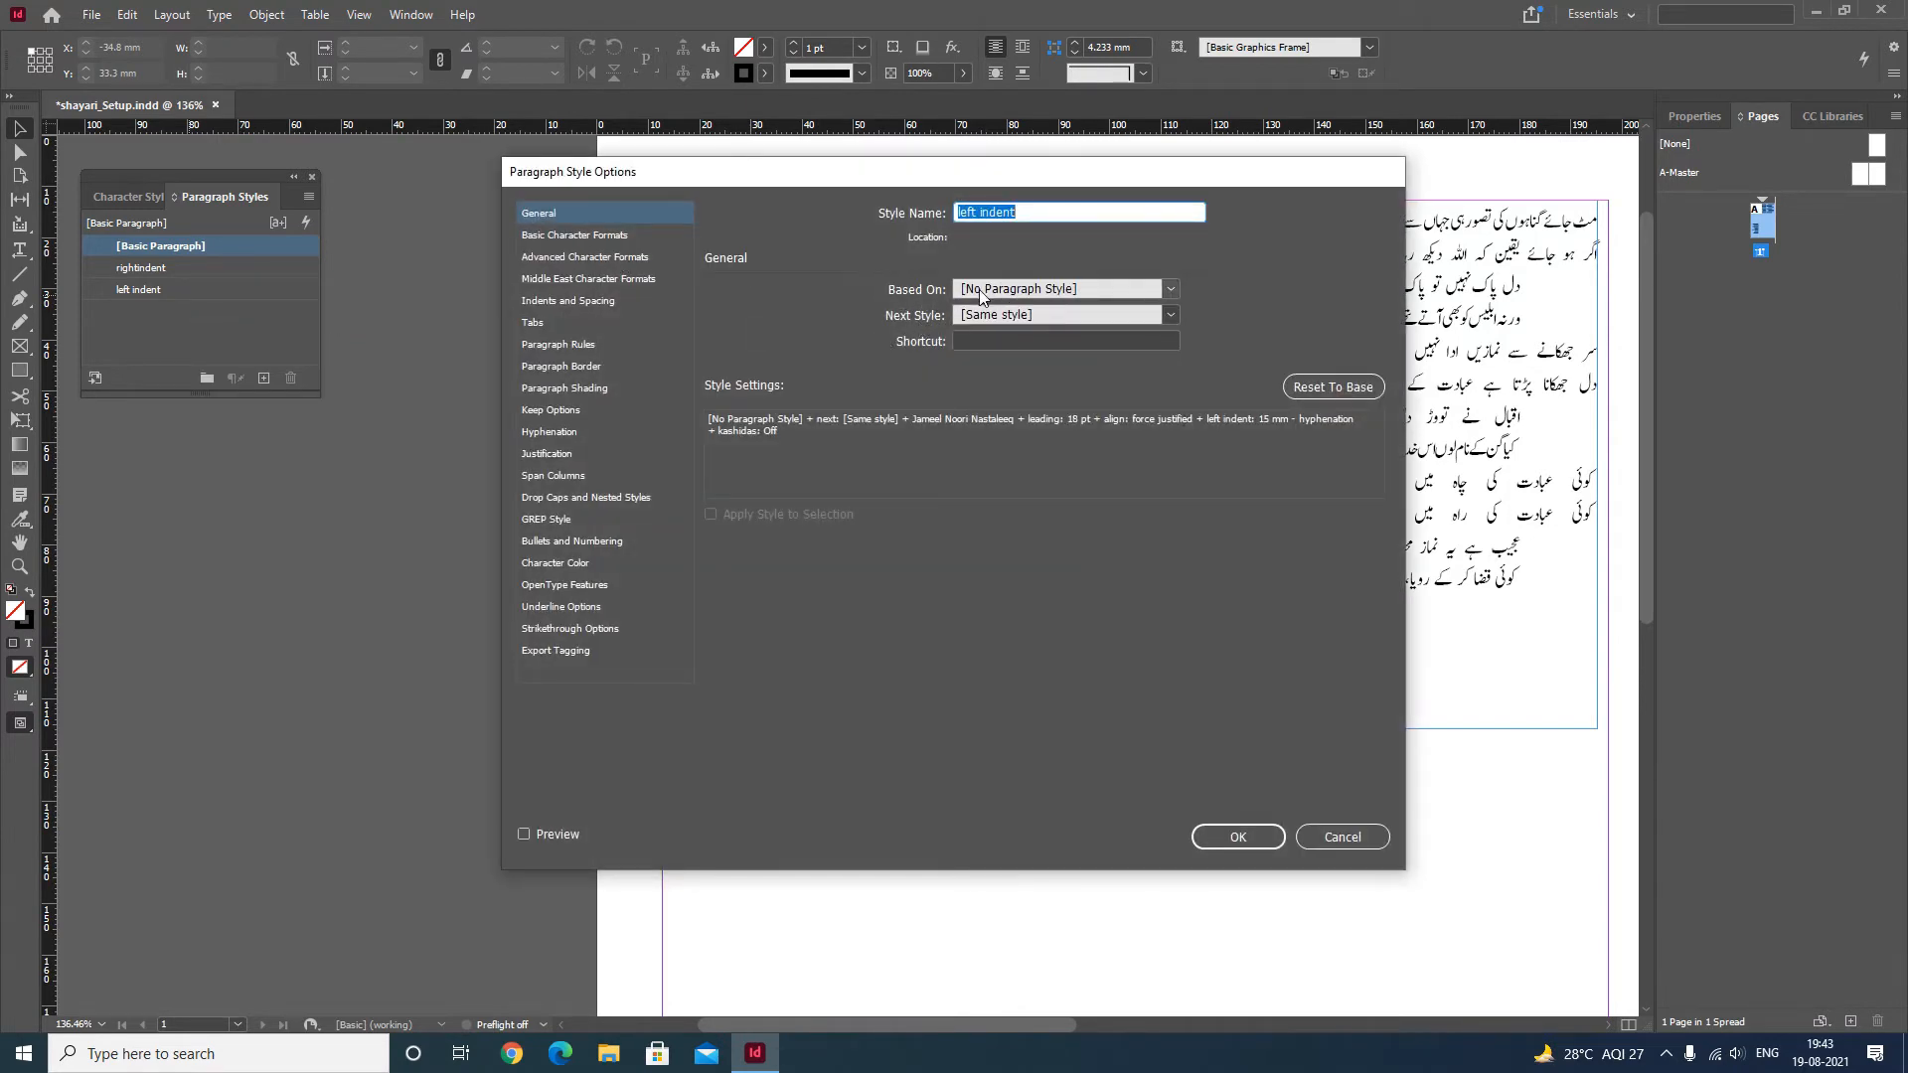
pyautogui.click(979, 316)
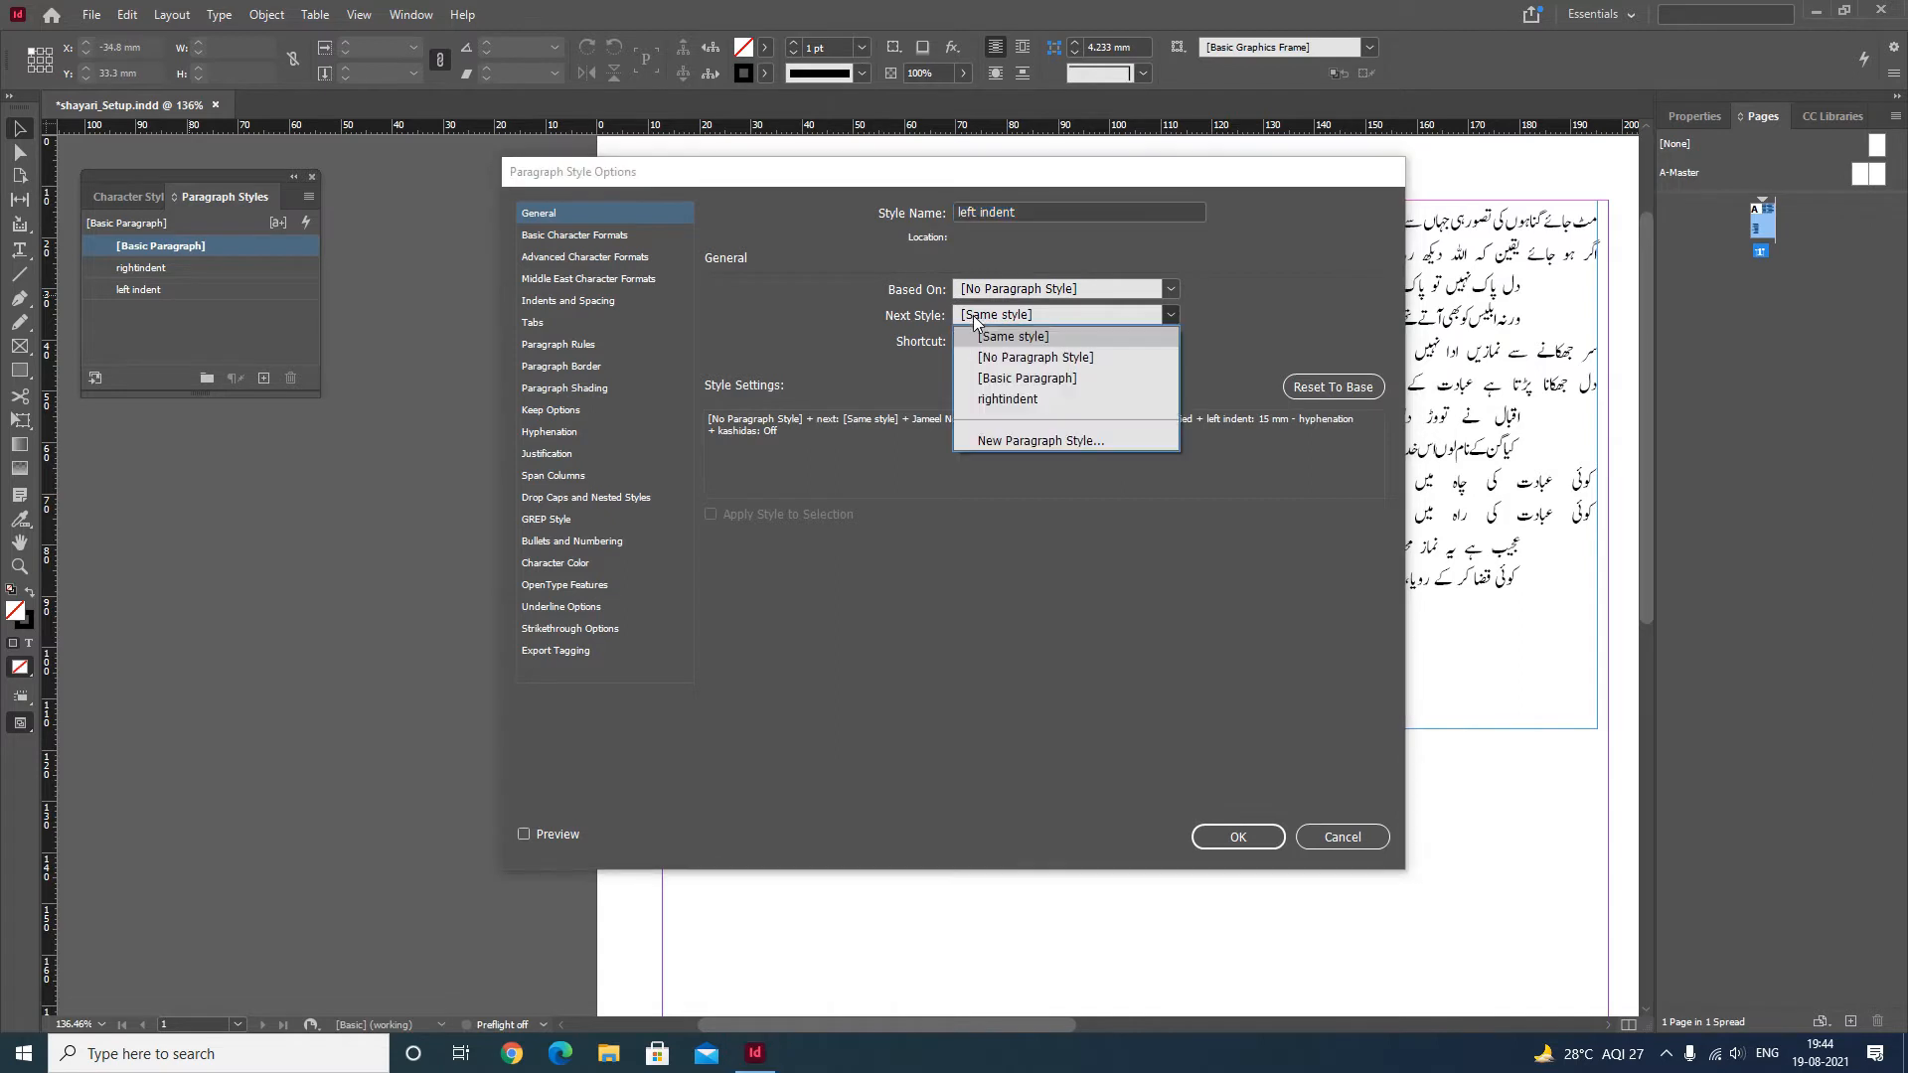
pyautogui.click(1011, 400)
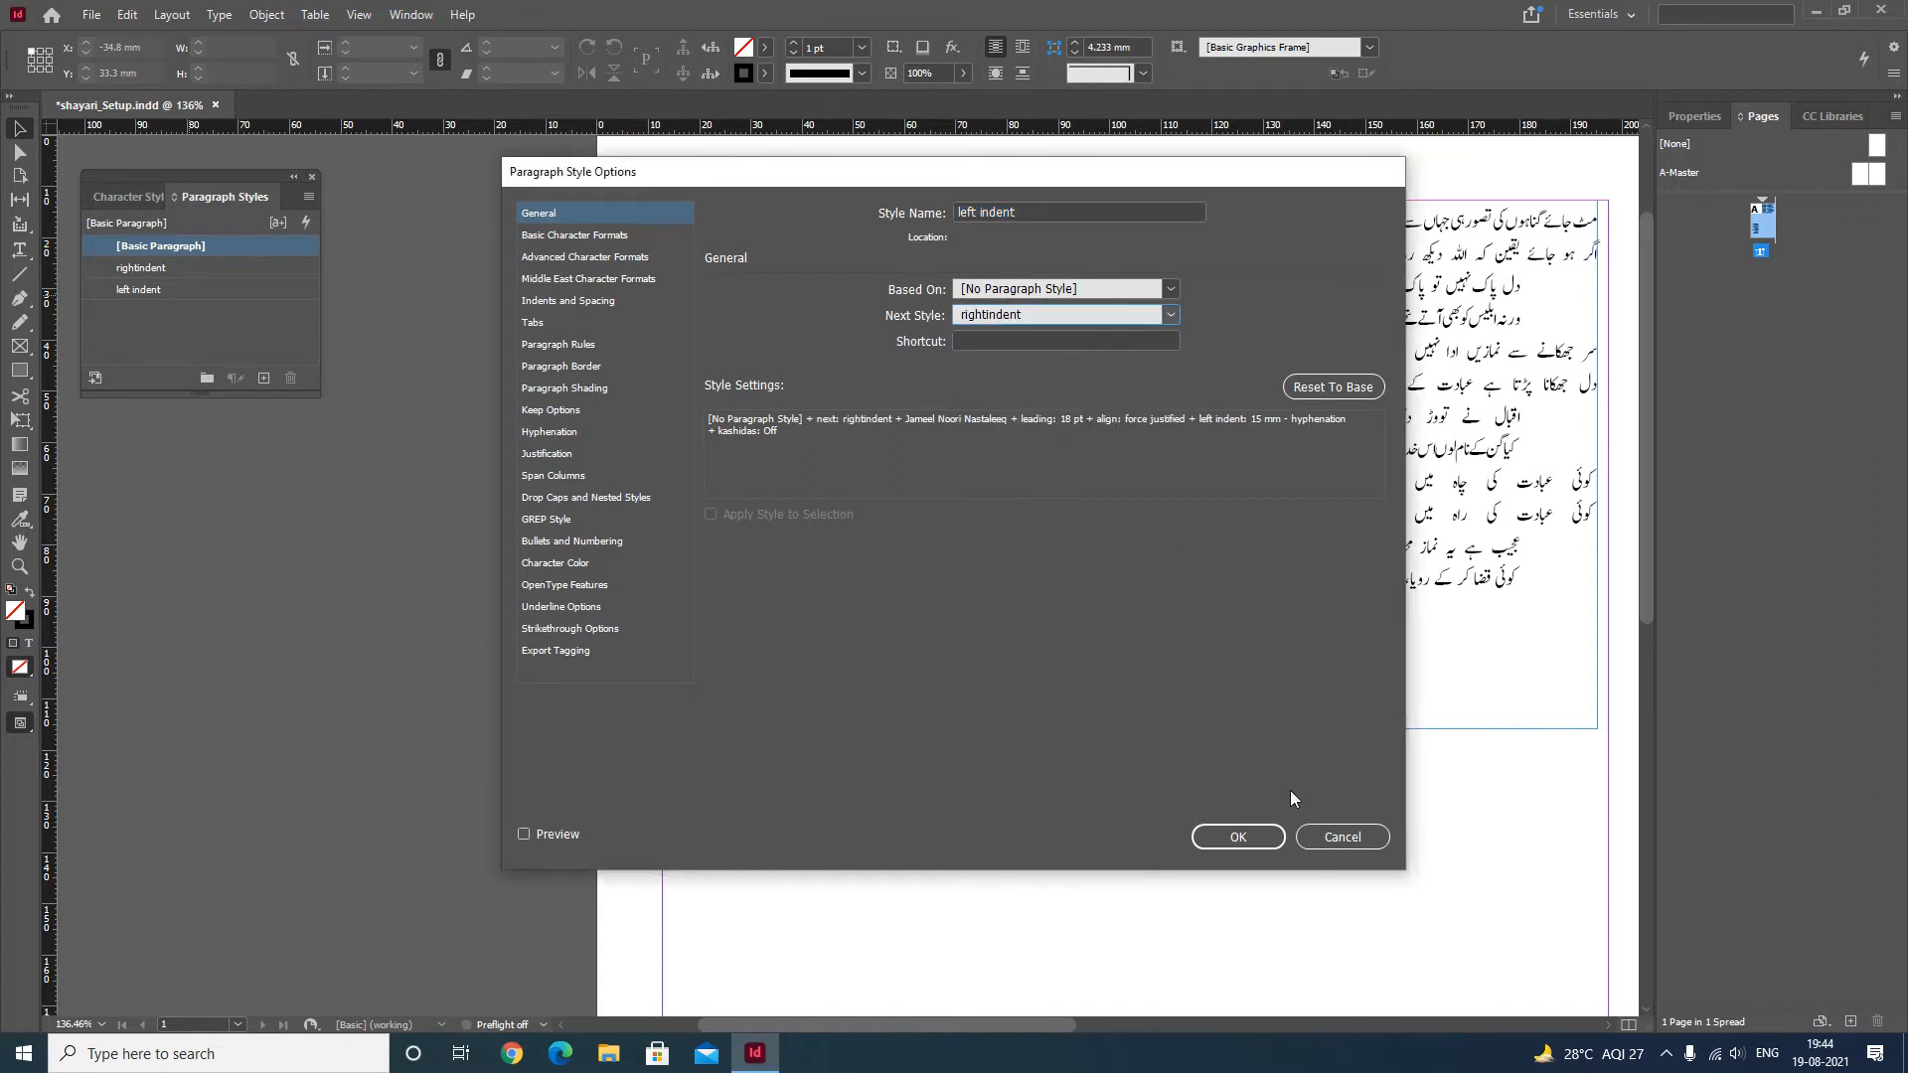
pyautogui.click(1250, 836)
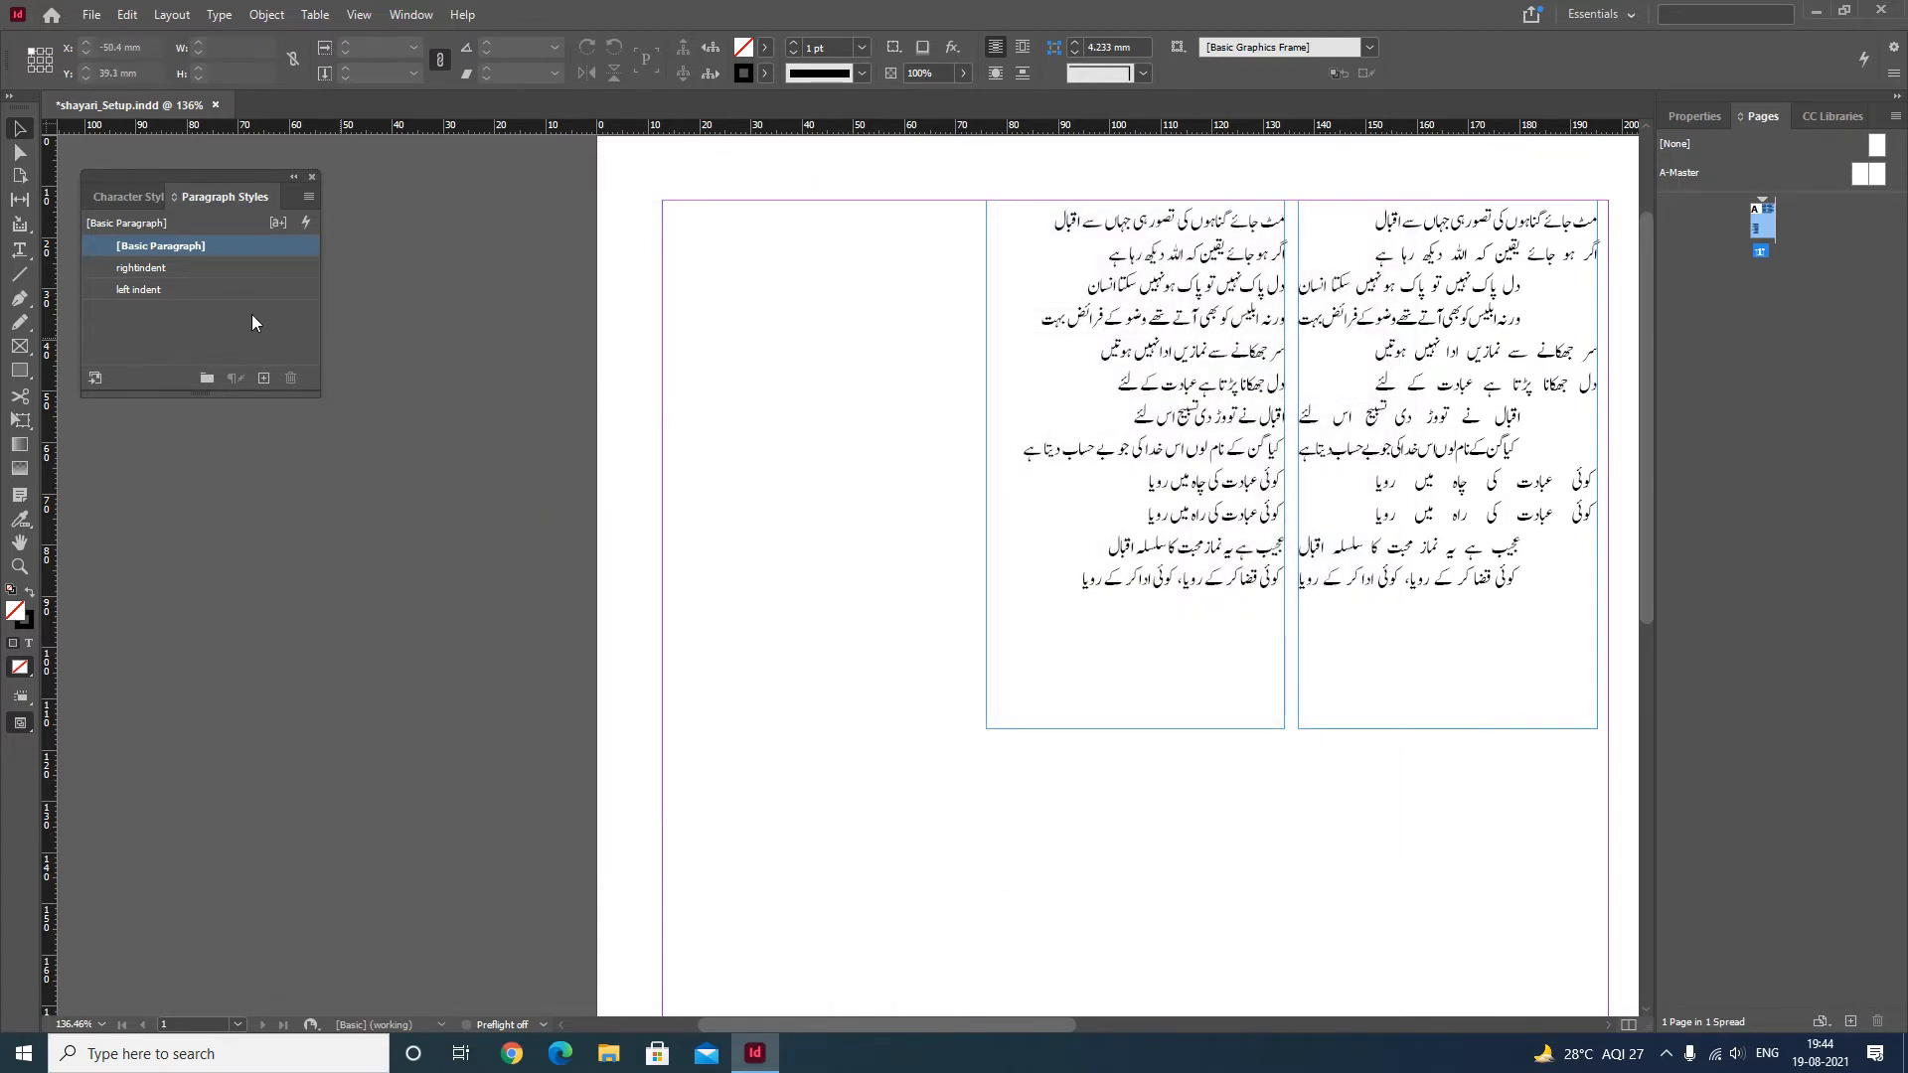
# Set the next style of the "rightindent" paragraph style to "left indent"
pyautogui.rightClick(145, 269)
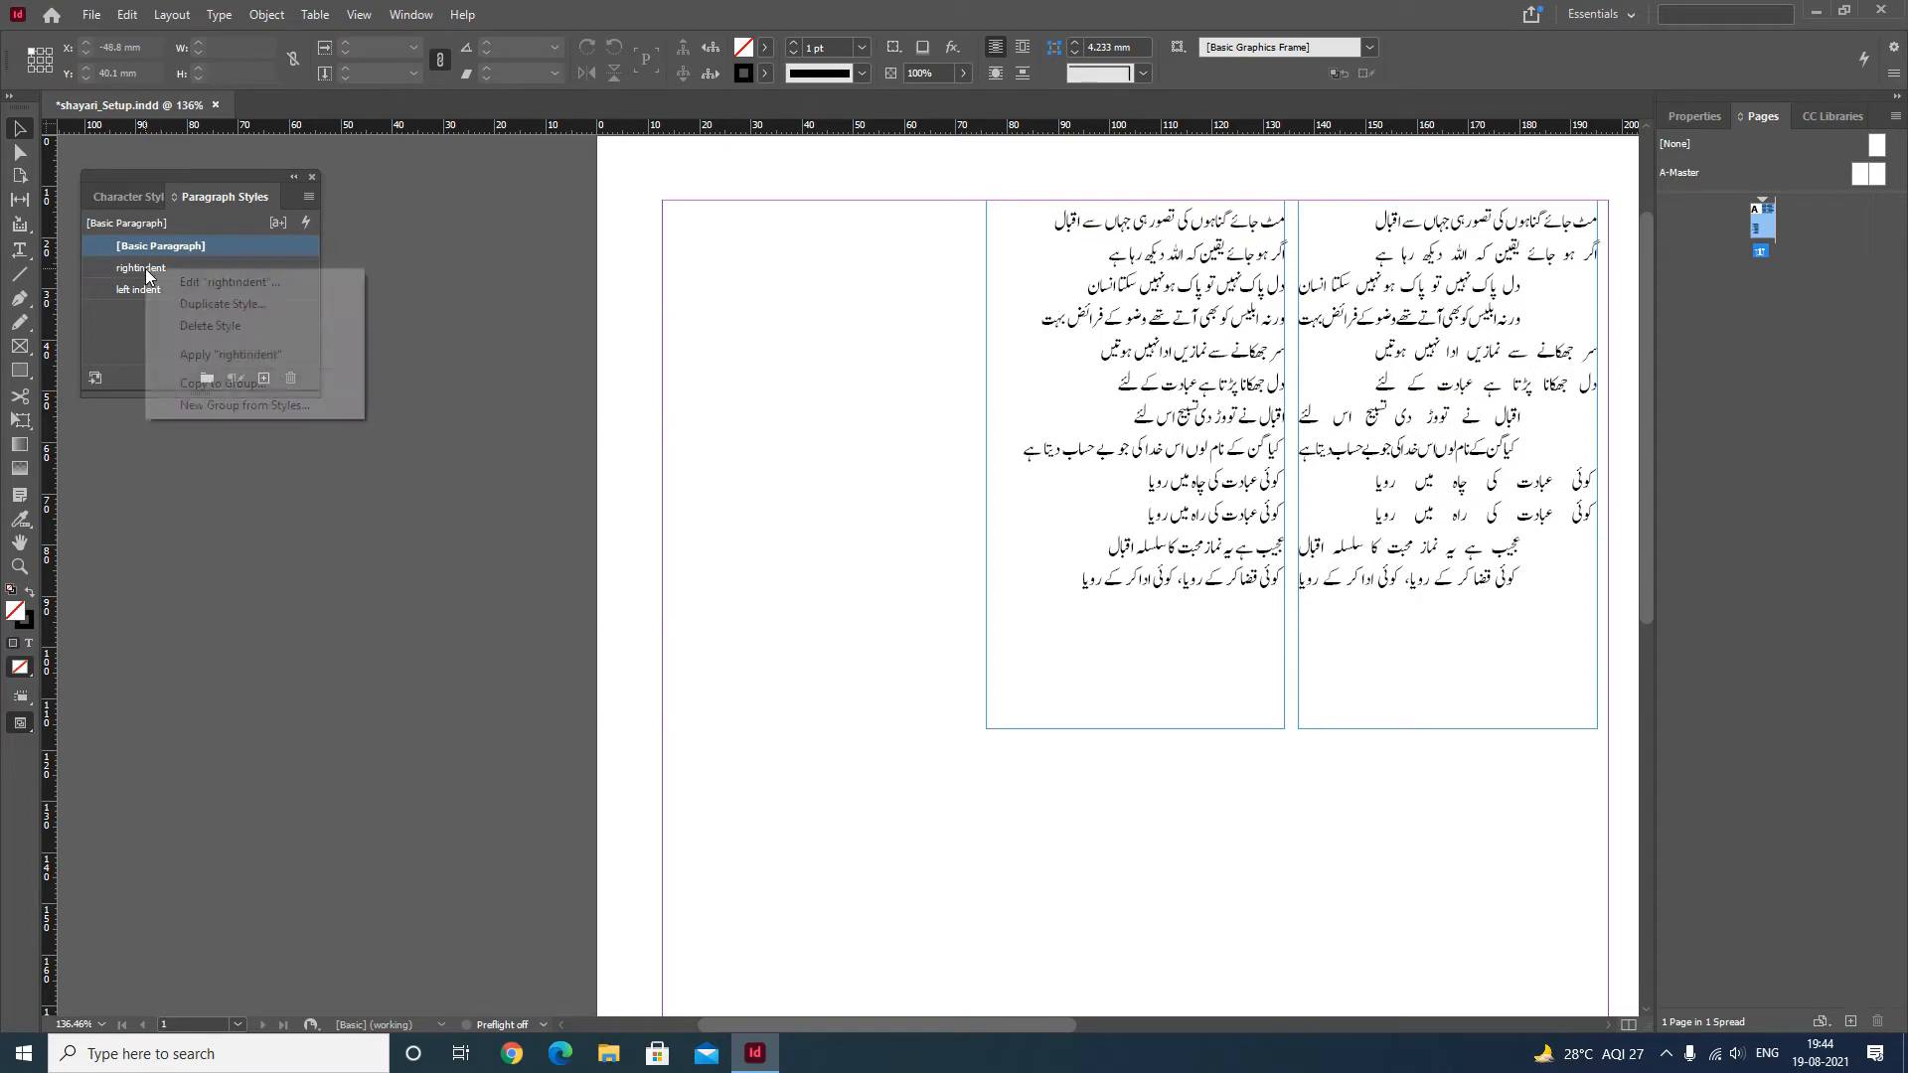
pyautogui.click(187, 282)
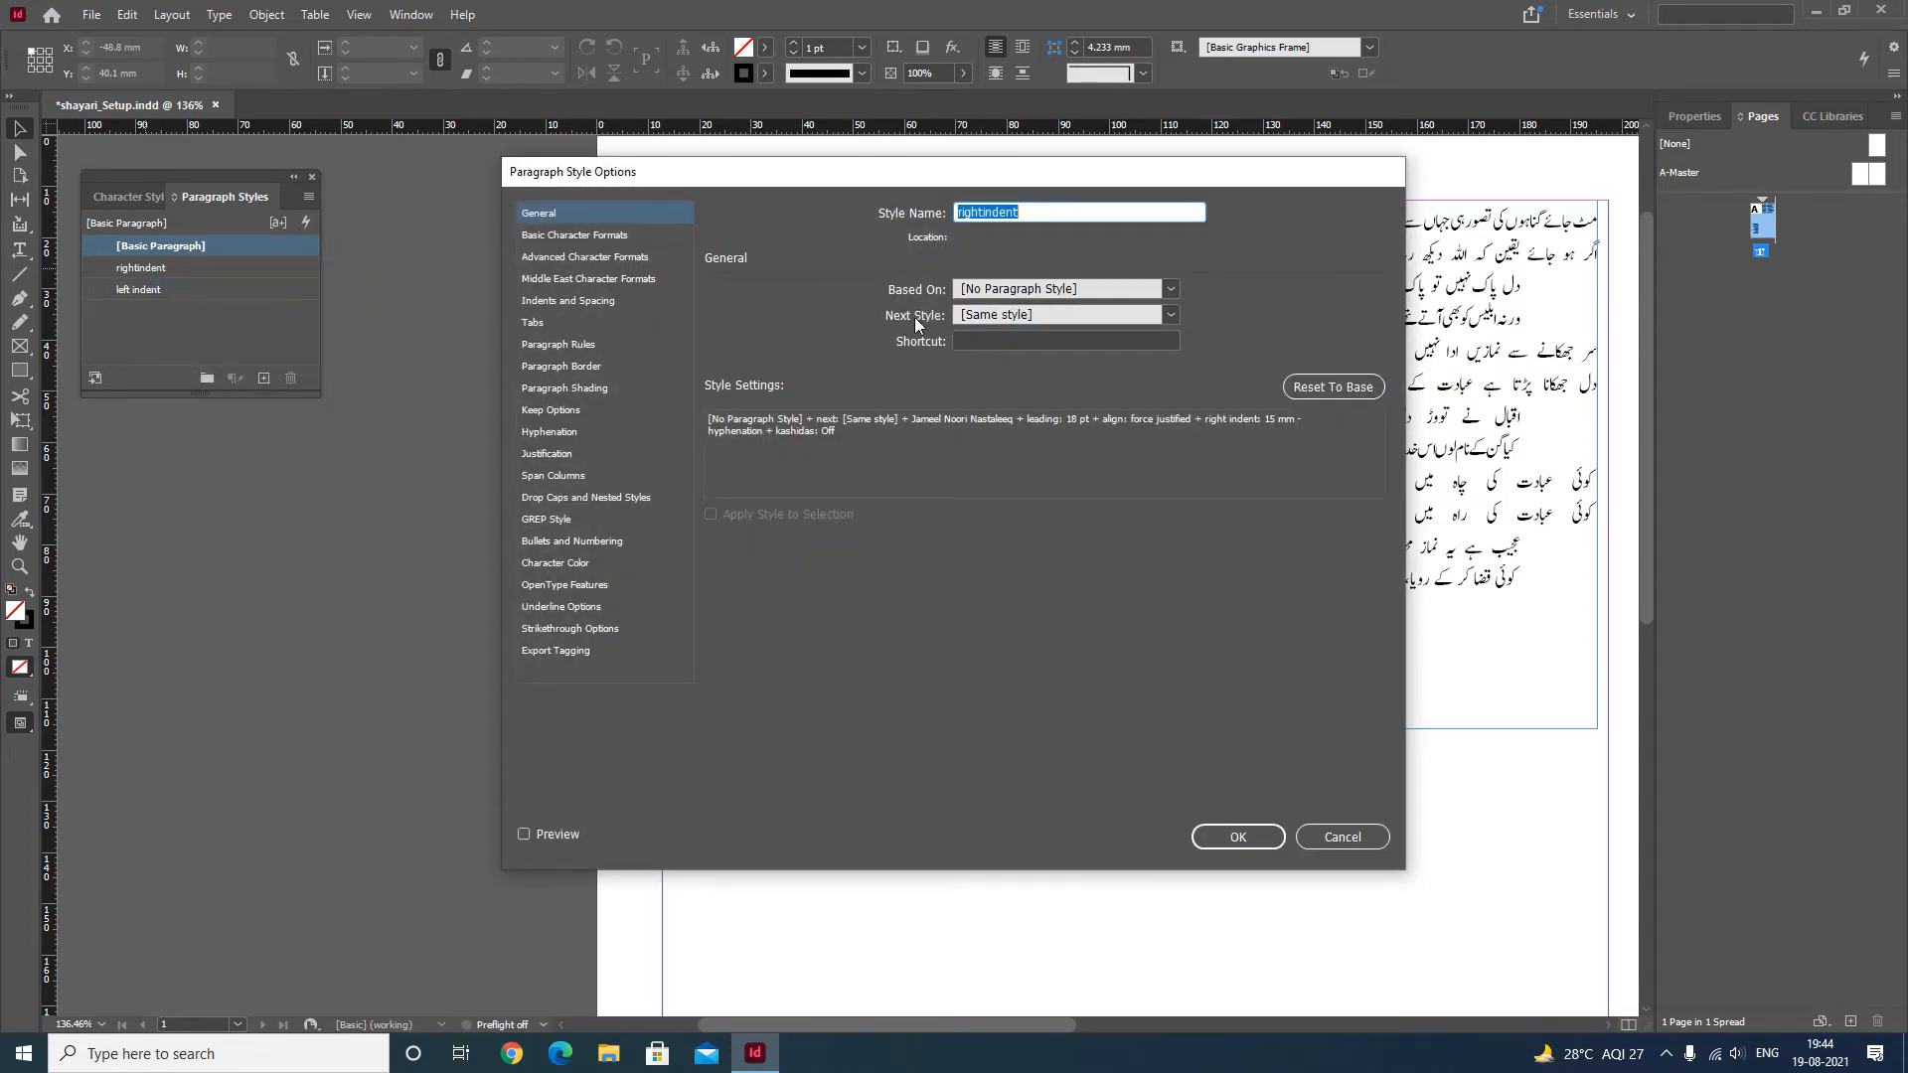
pyautogui.click(976, 320)
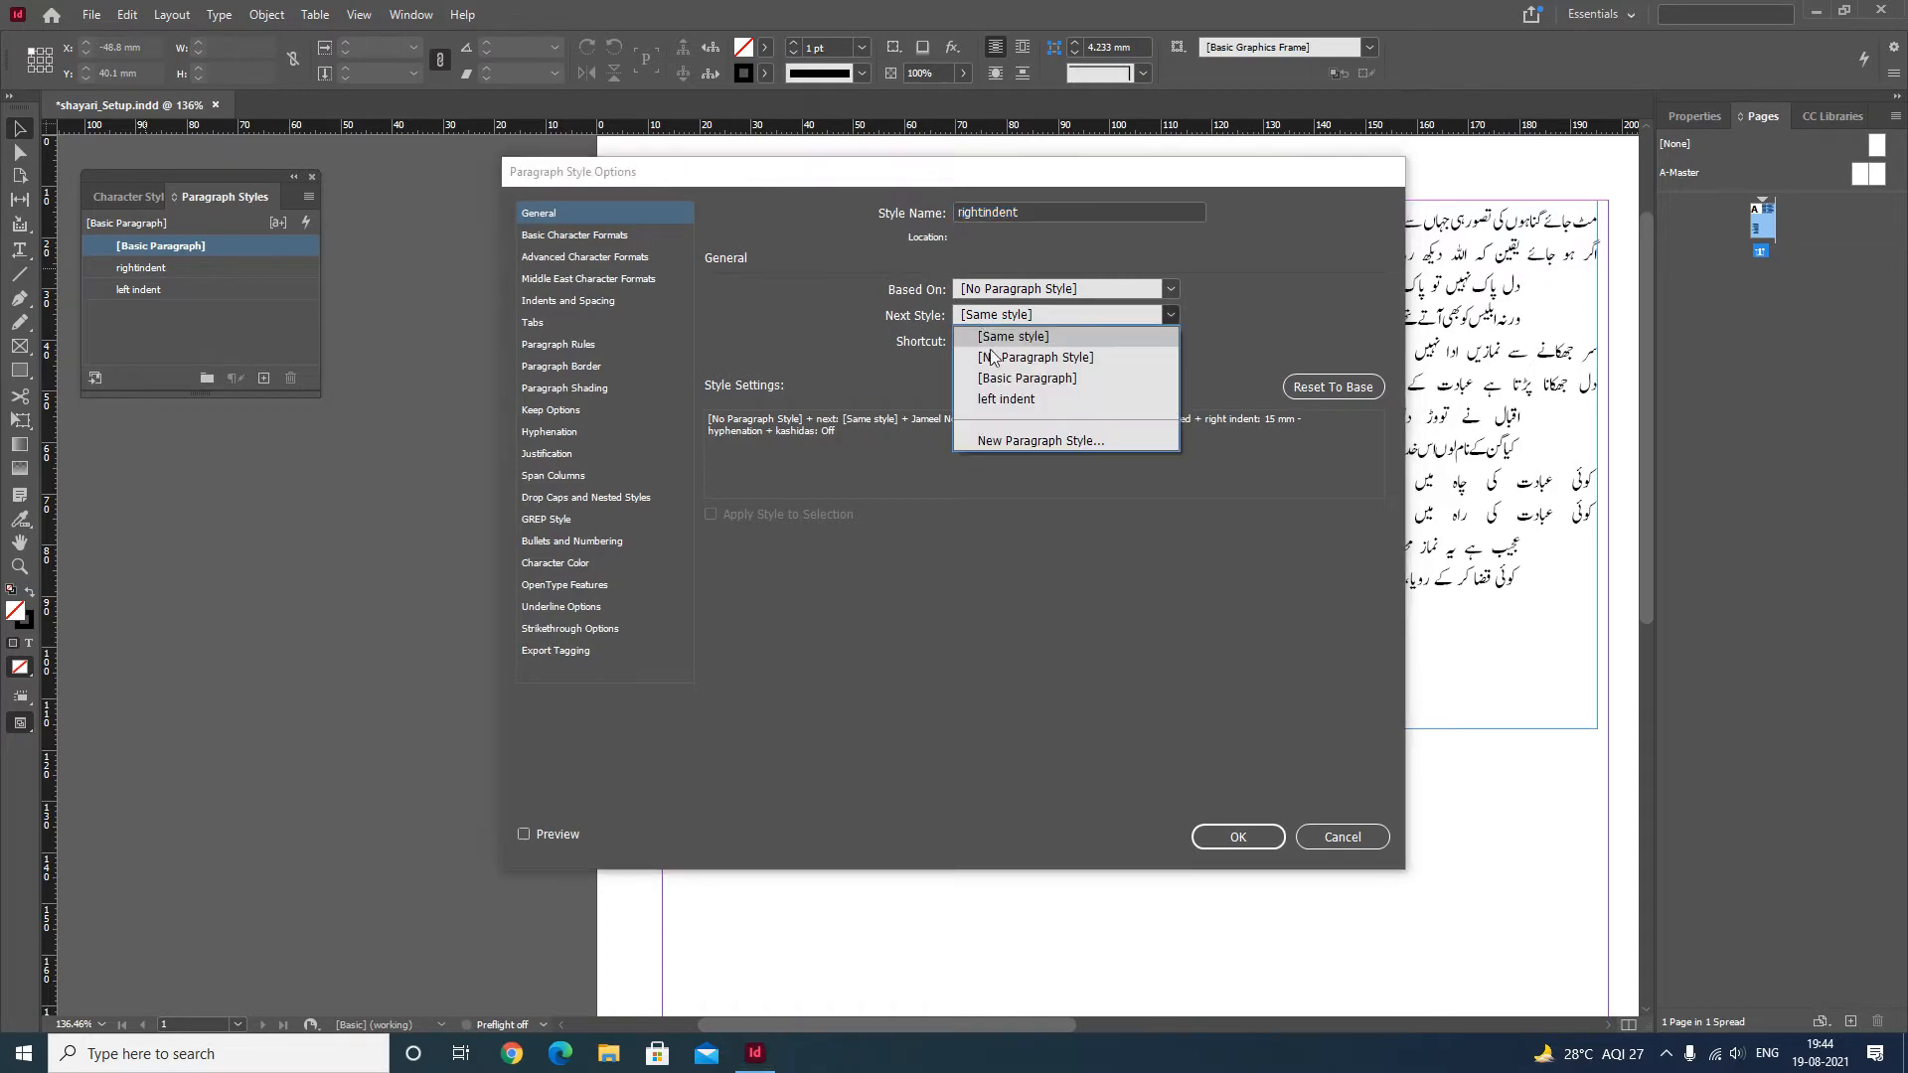
pyautogui.click(1006, 401)
pyautogui.click(1237, 837)
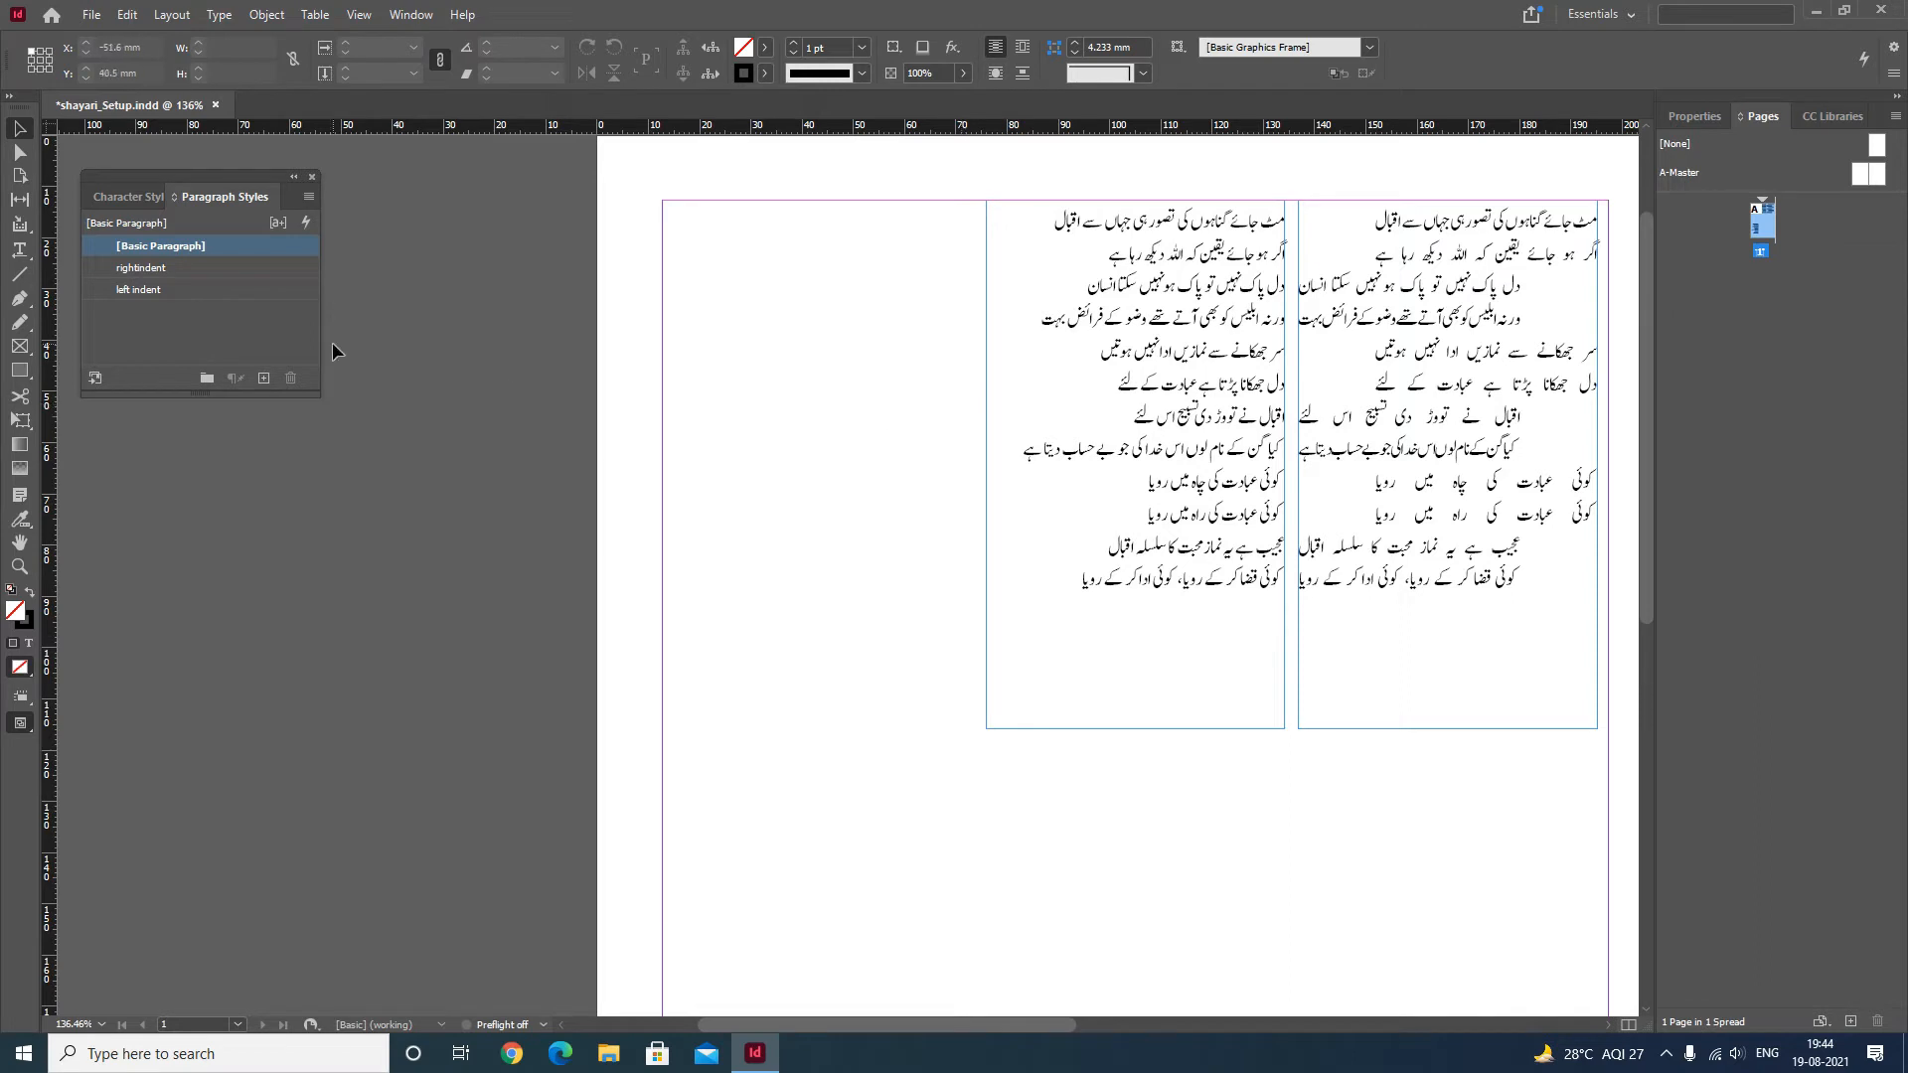
# Apply "left indent" then Next Style to all lines of the unformatted poem
pyautogui.click(19, 249)
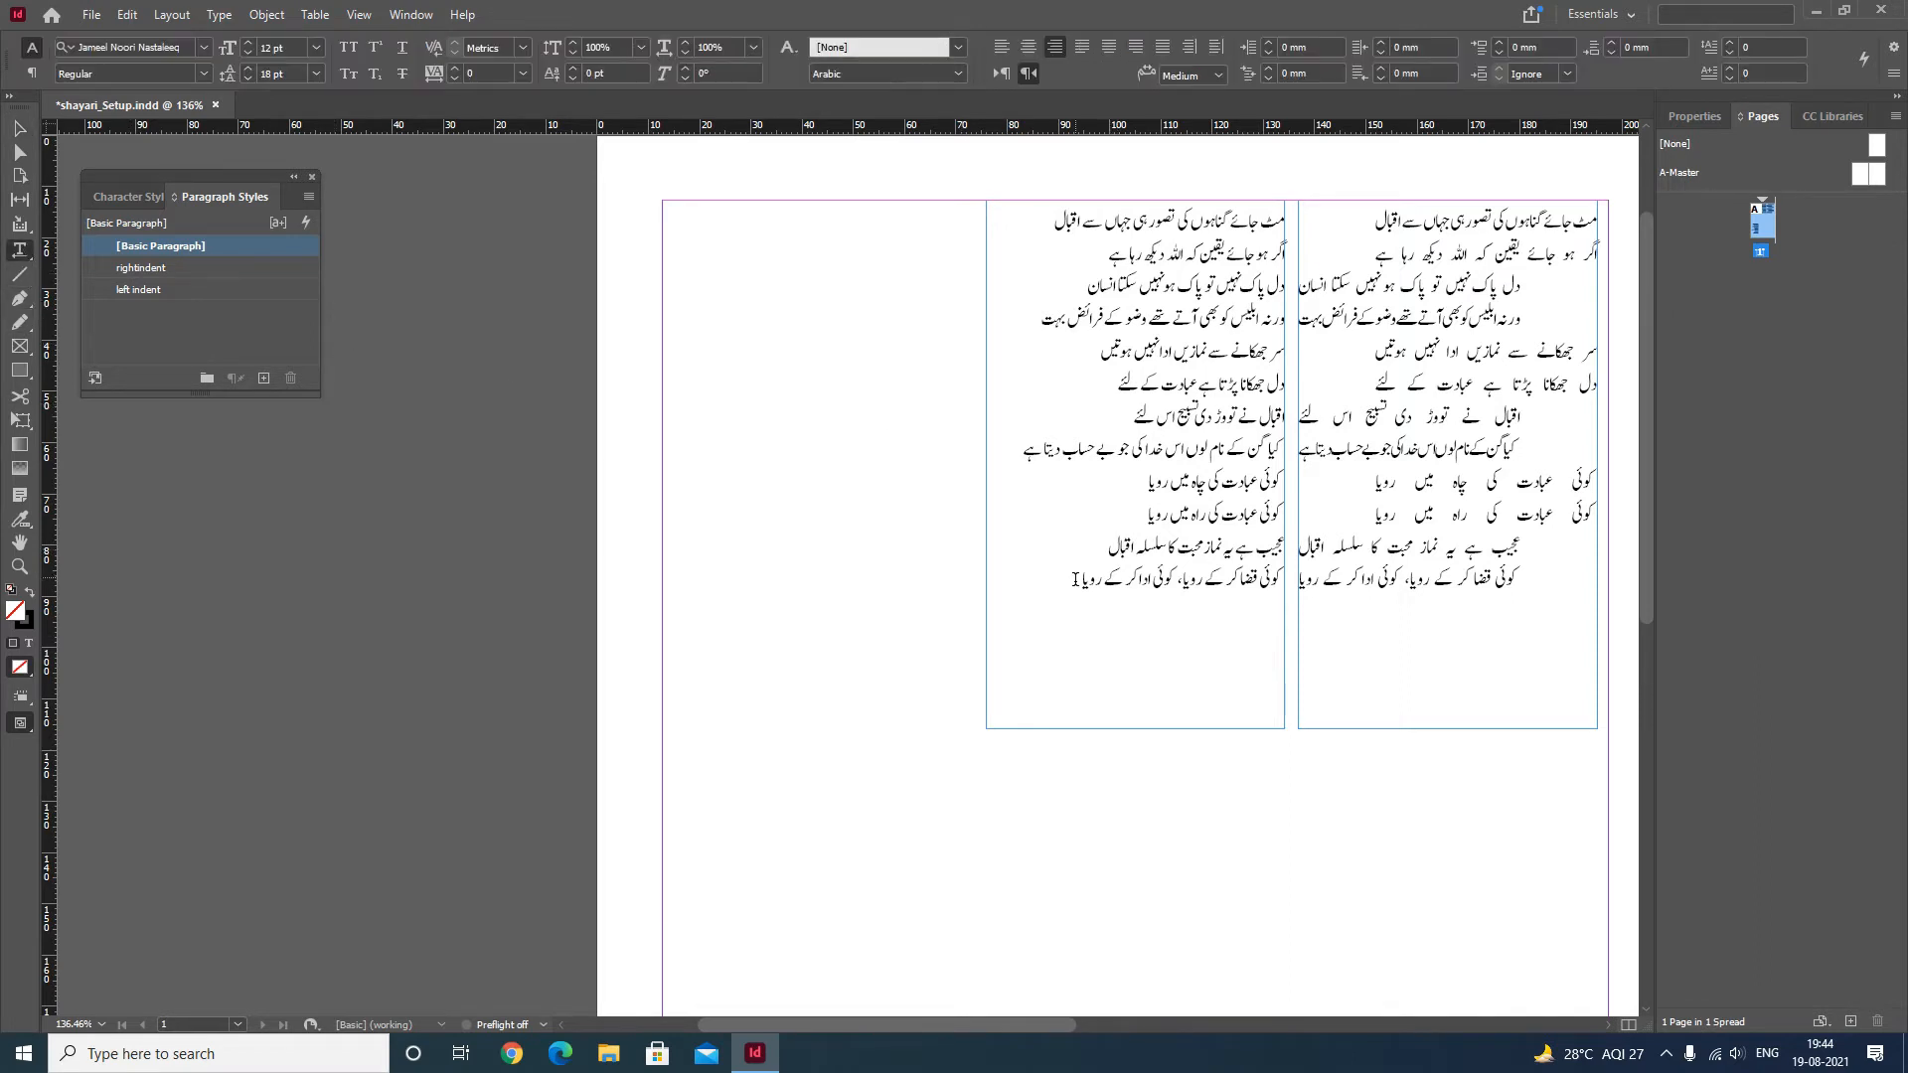
pyautogui.moveTo(1075, 578); pyautogui.dragTo(689, 184)
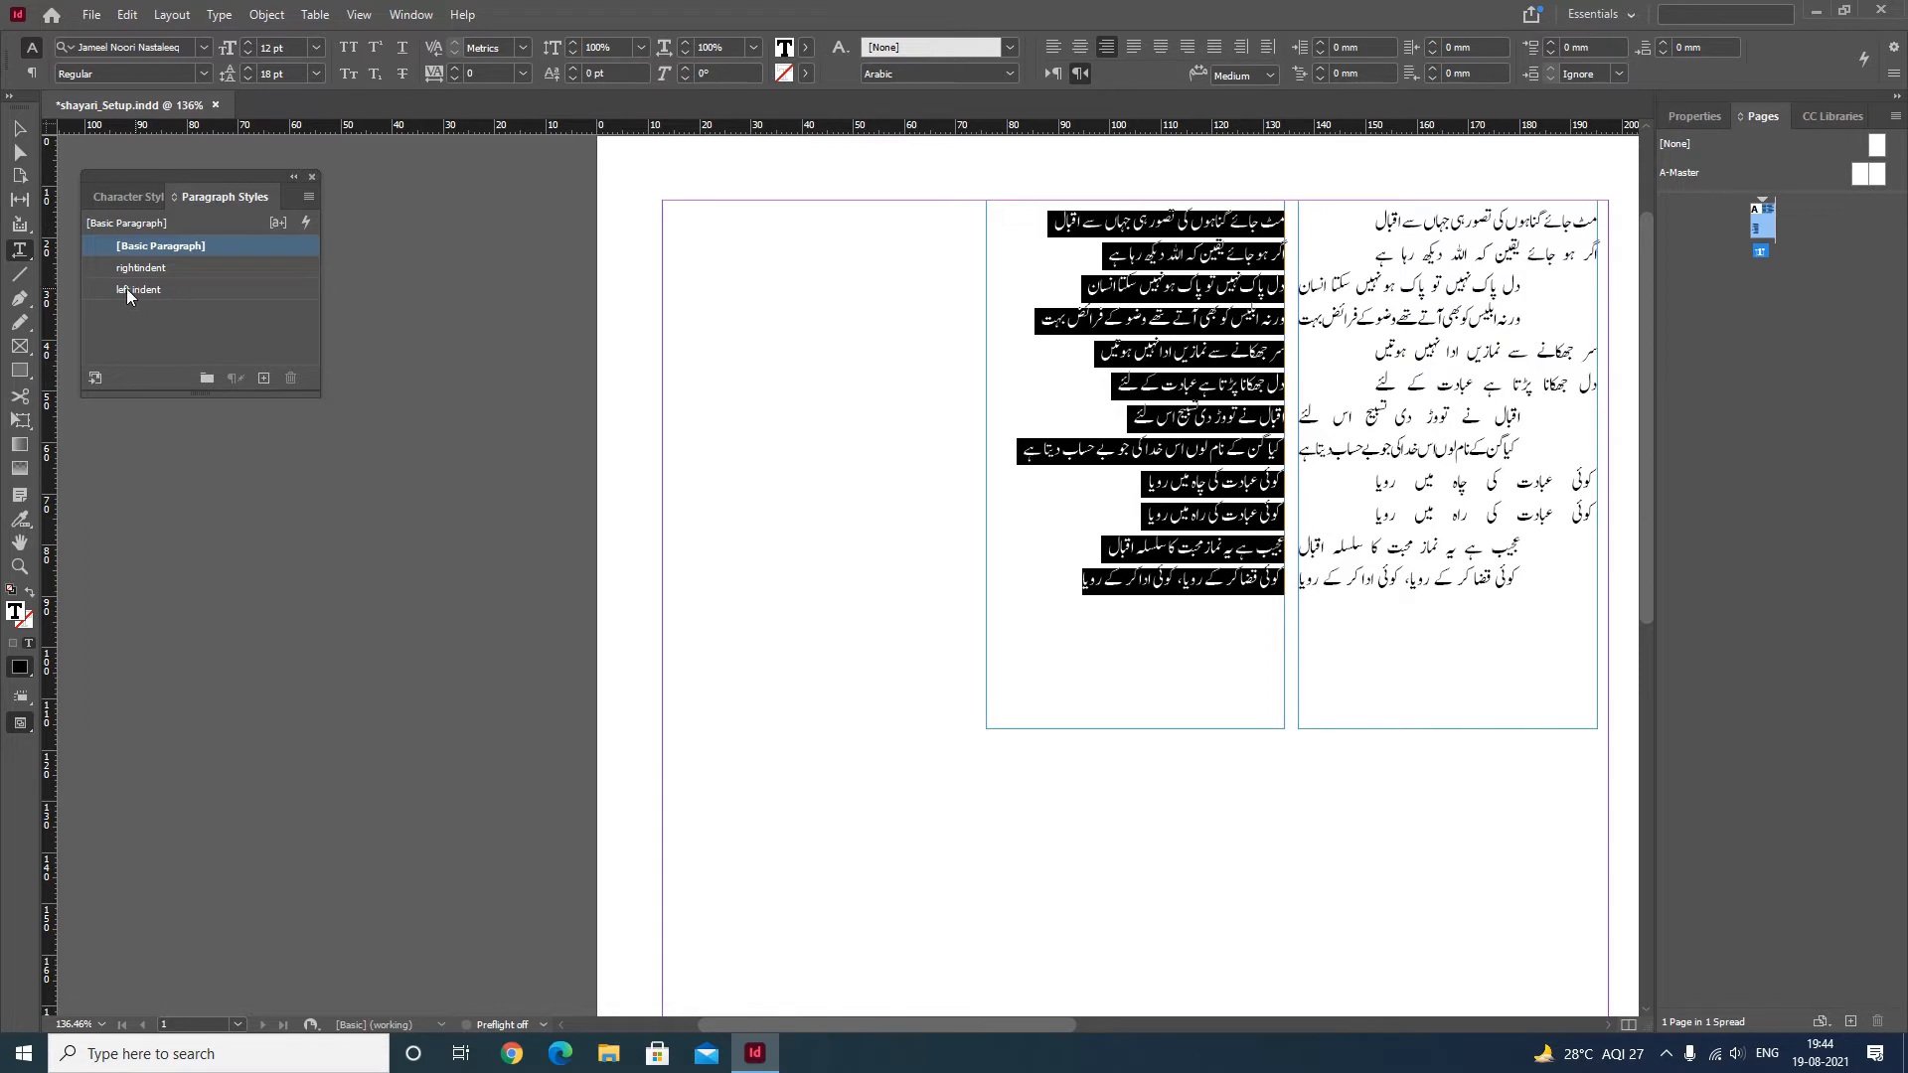
pyautogui.rightClick(229, 289)
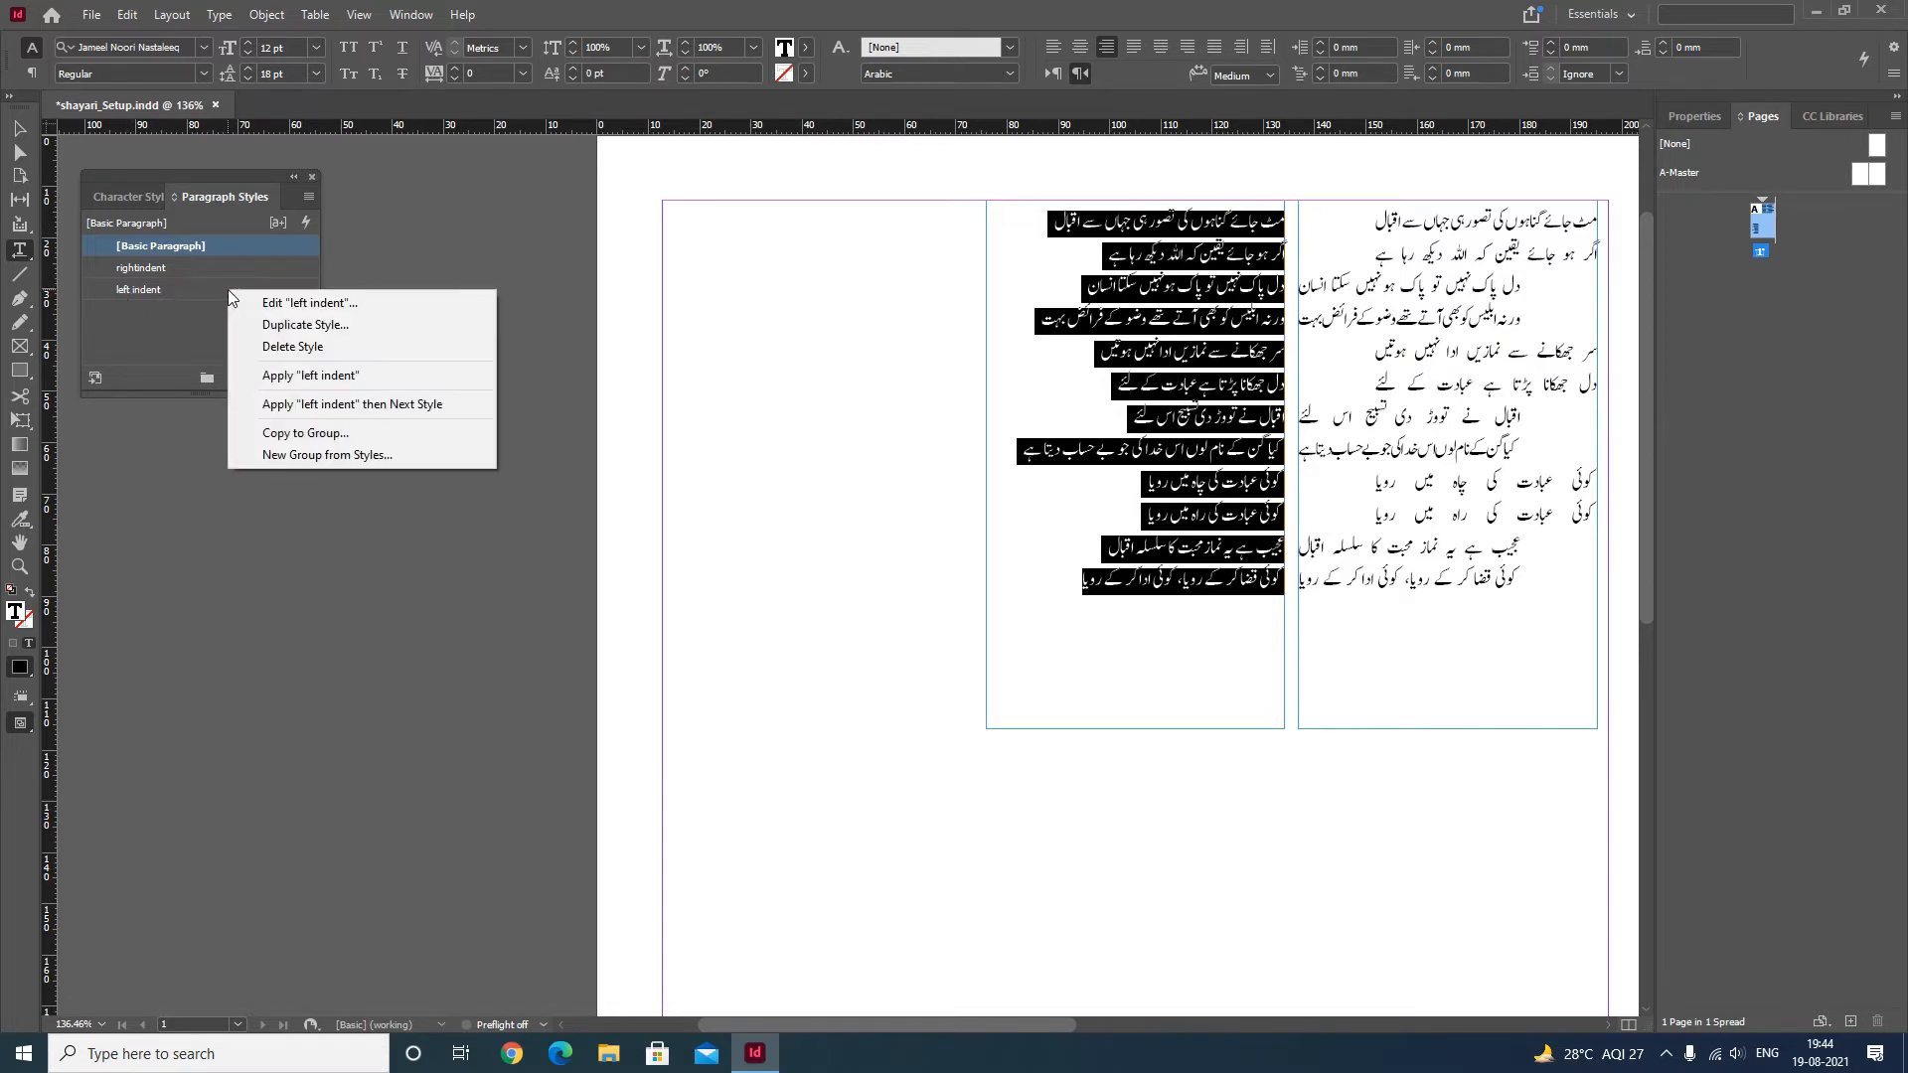
pyautogui.click(407, 404)
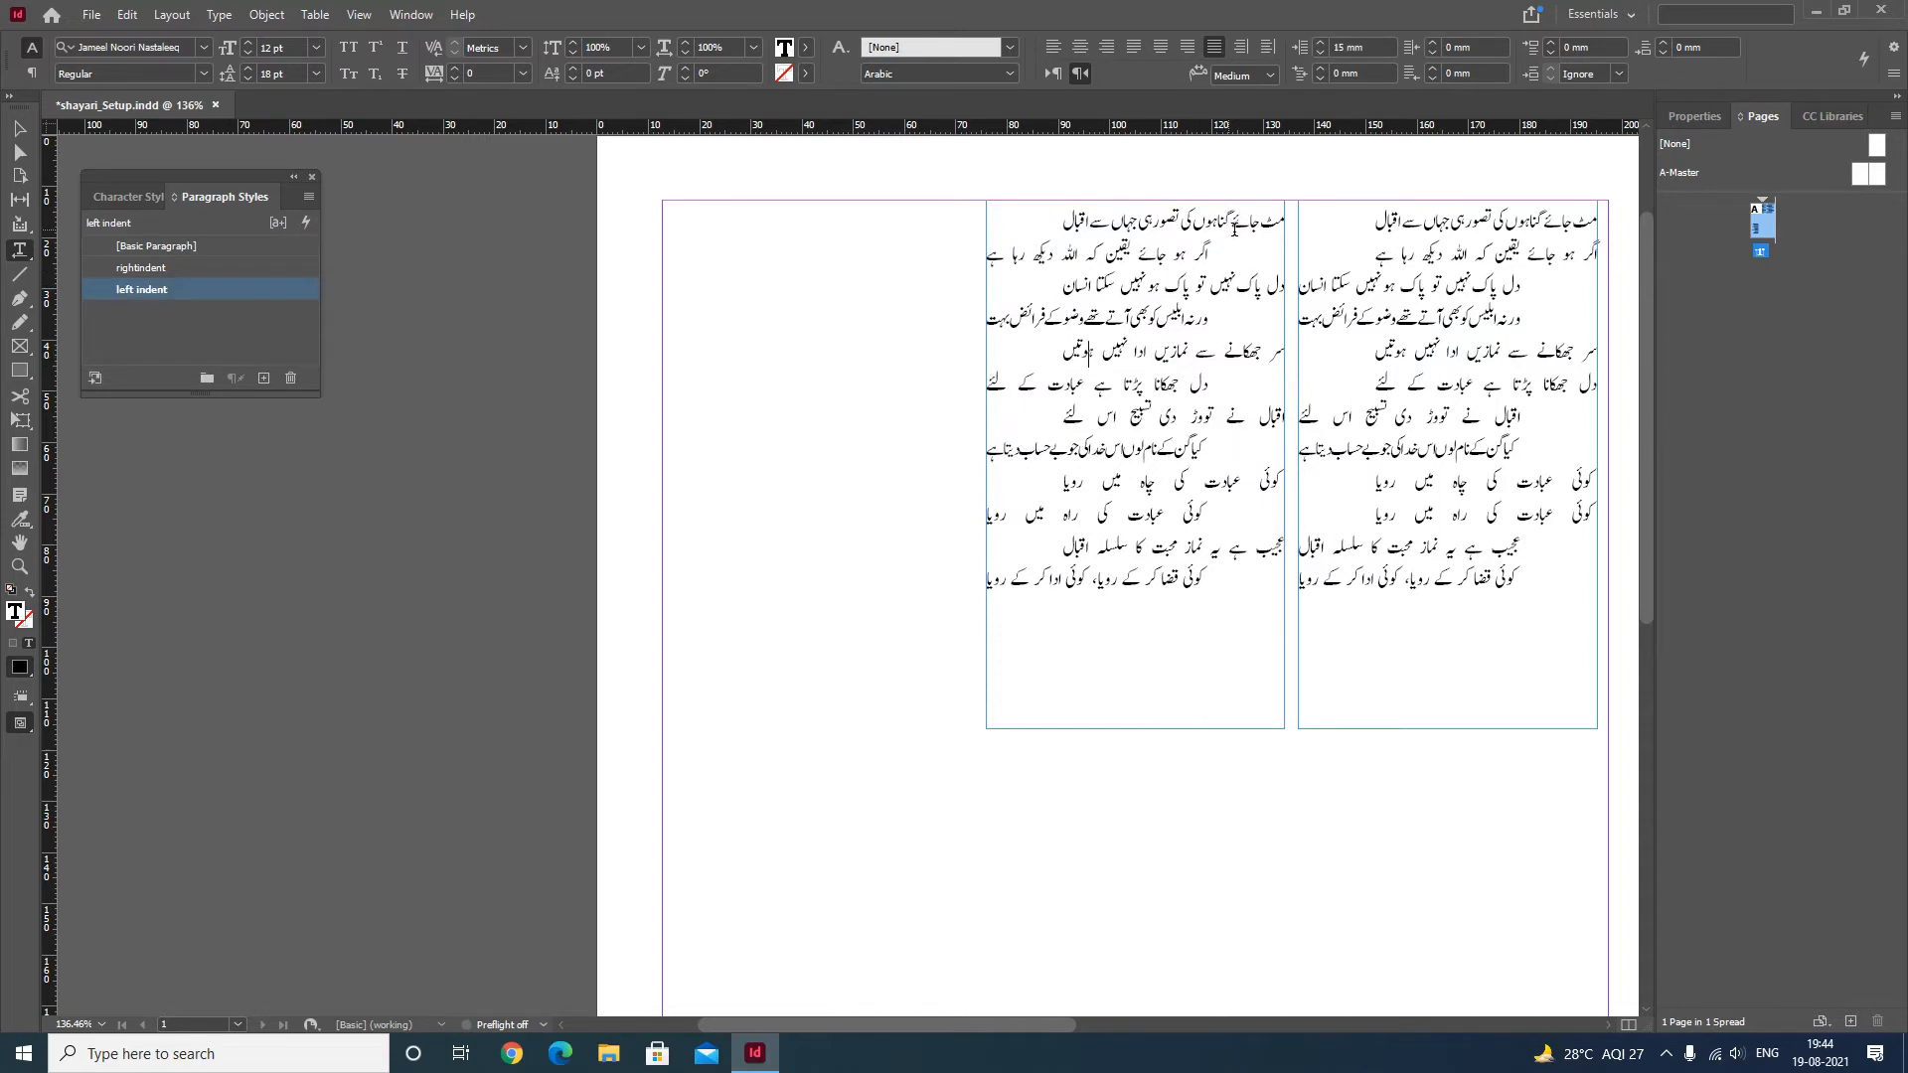
# Reset all lines of the middle poem to the [Basic Paragraph] style, then select its frame
pyautogui.moveTo(1241, 224); pyautogui.dragTo(1187, 582)
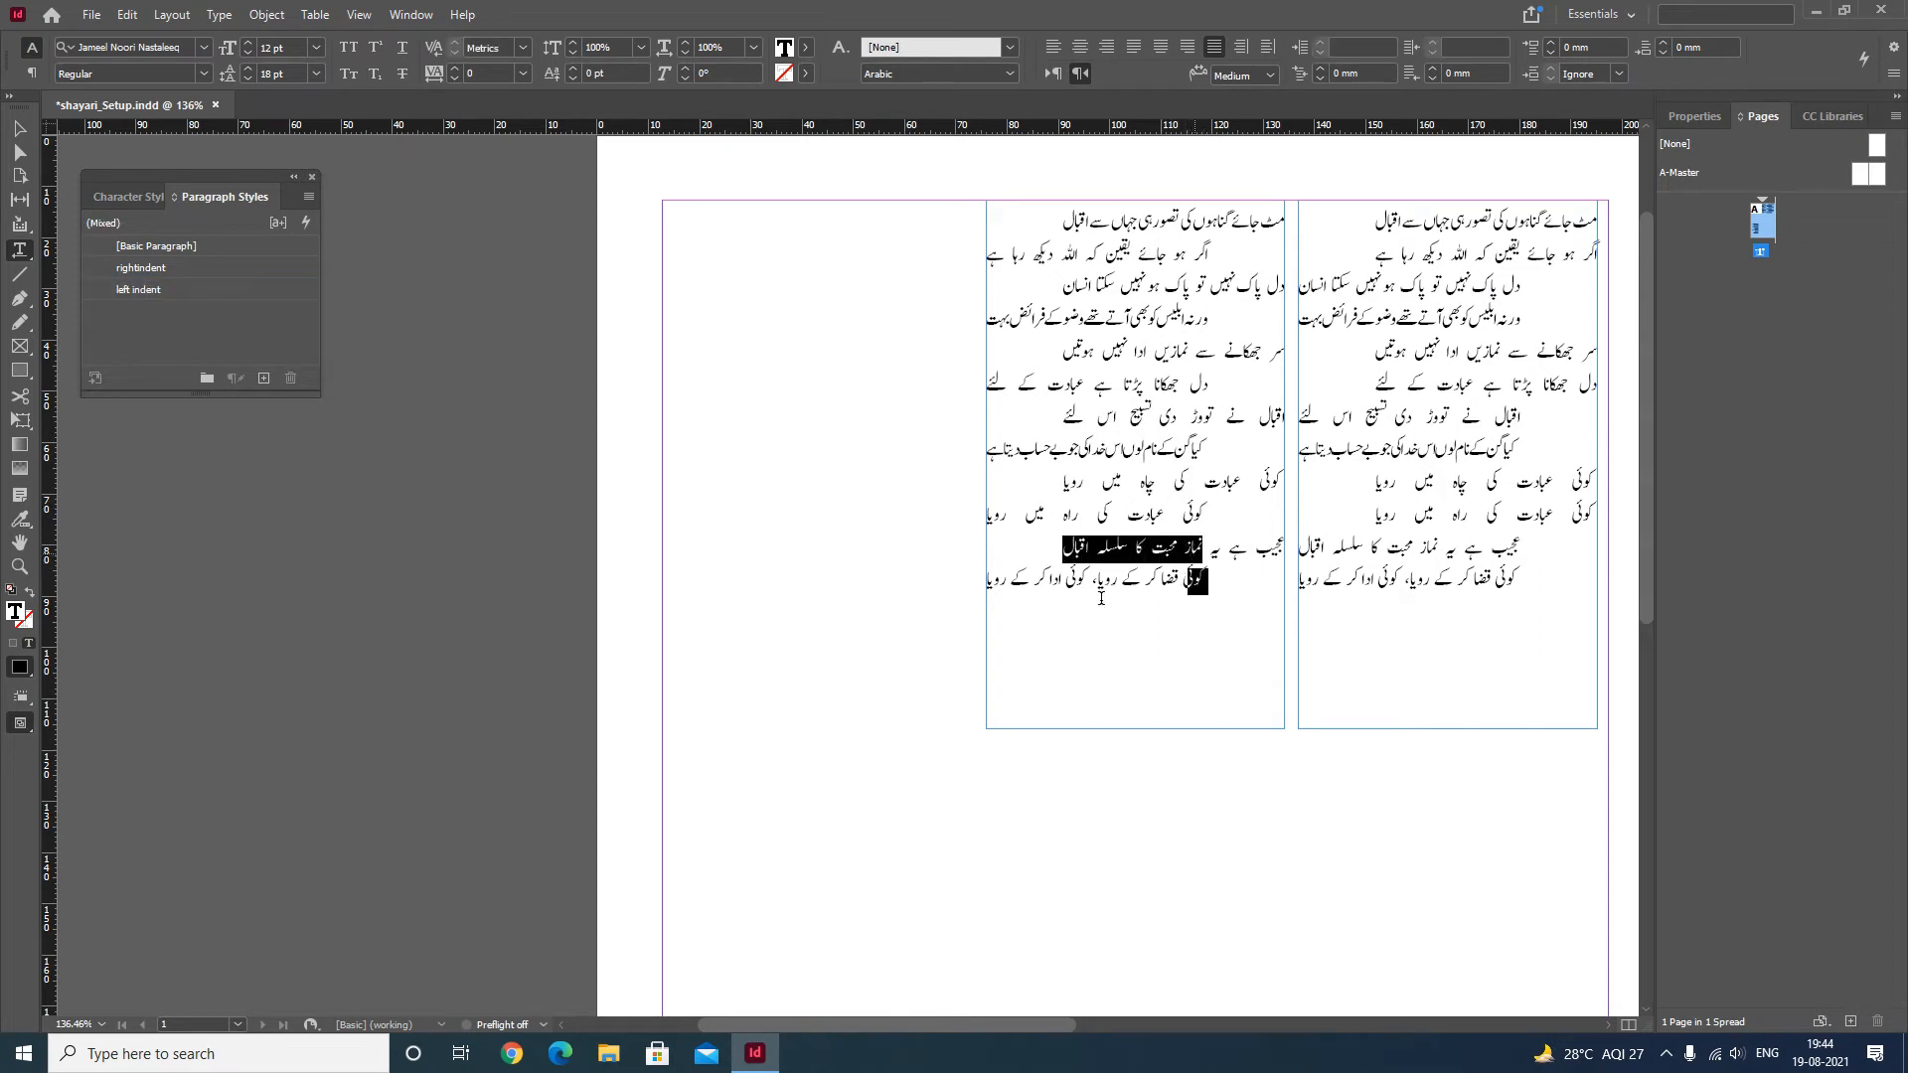
pyautogui.click(1039, 581)
pyautogui.moveTo(1039, 582); pyautogui.dragTo(1218, 223)
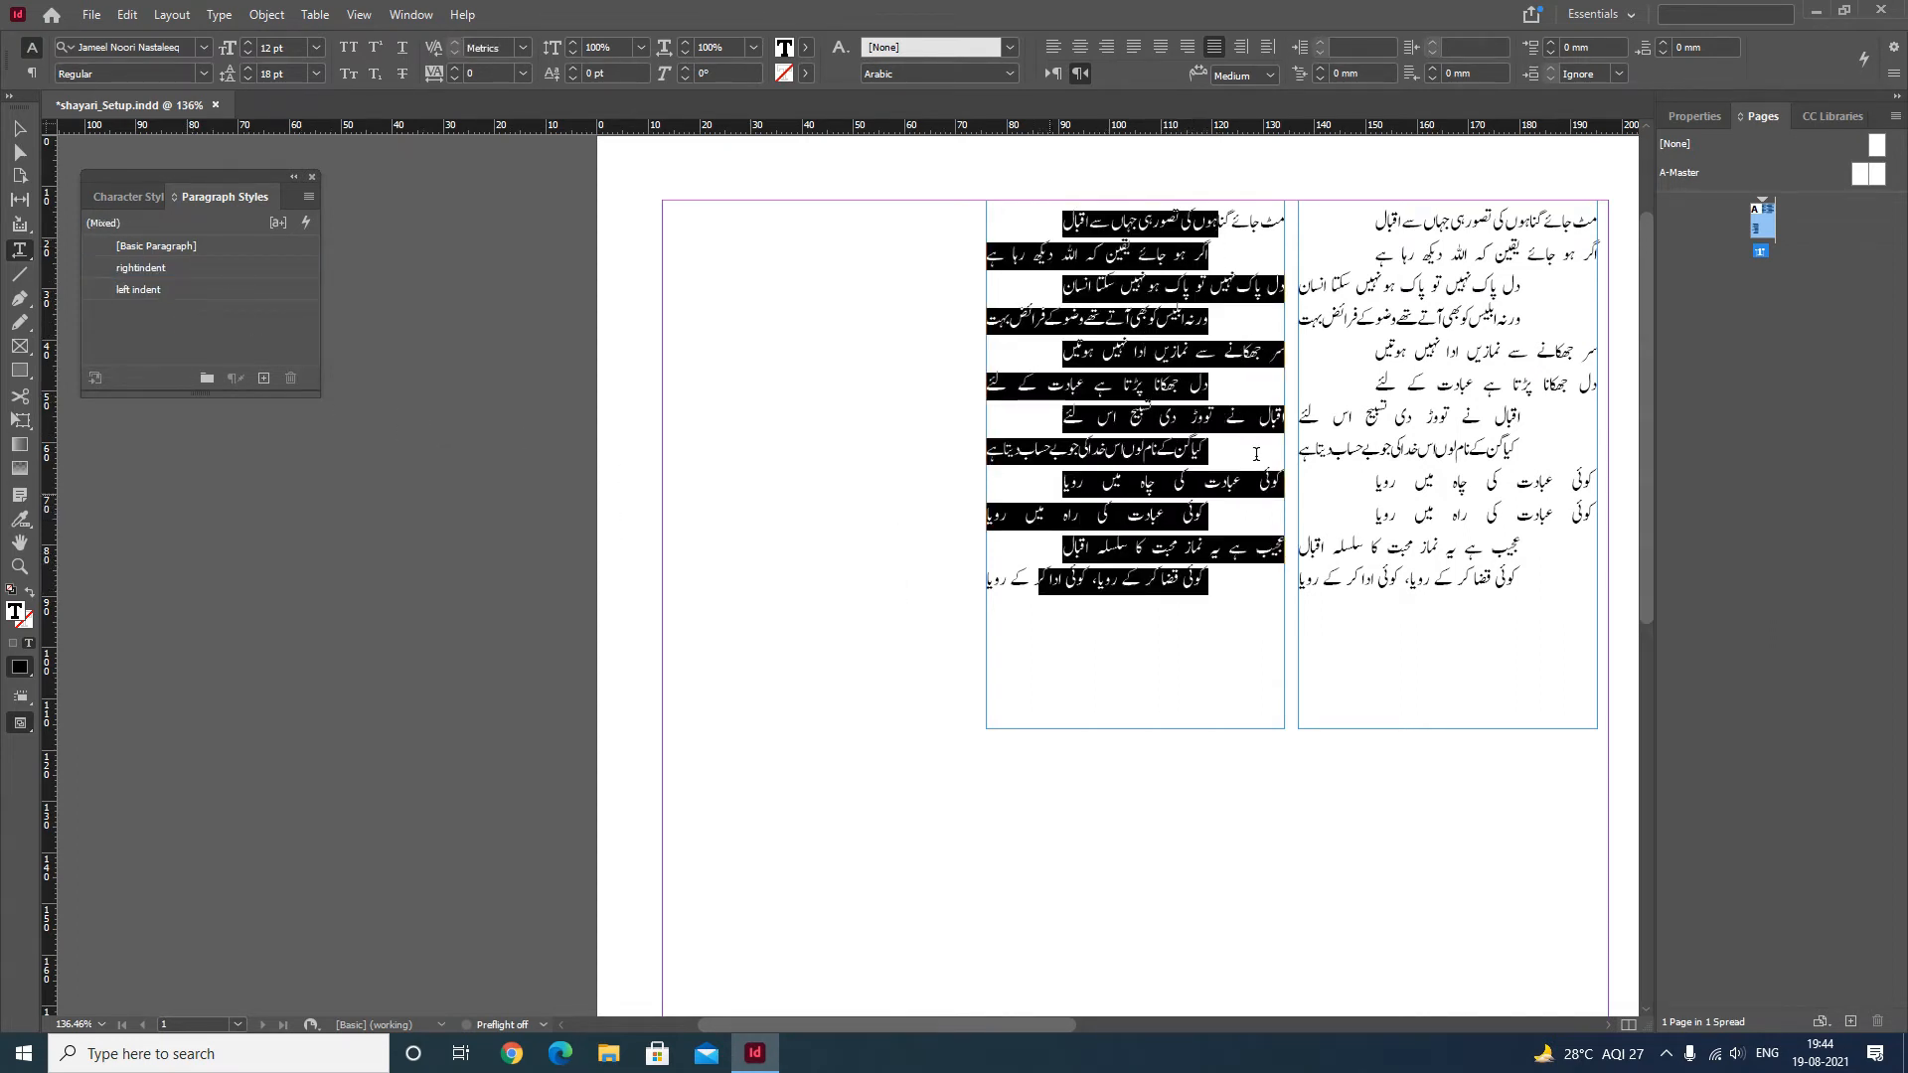
pyautogui.moveTo(1352, 583); pyautogui.dragTo(1566, 221)
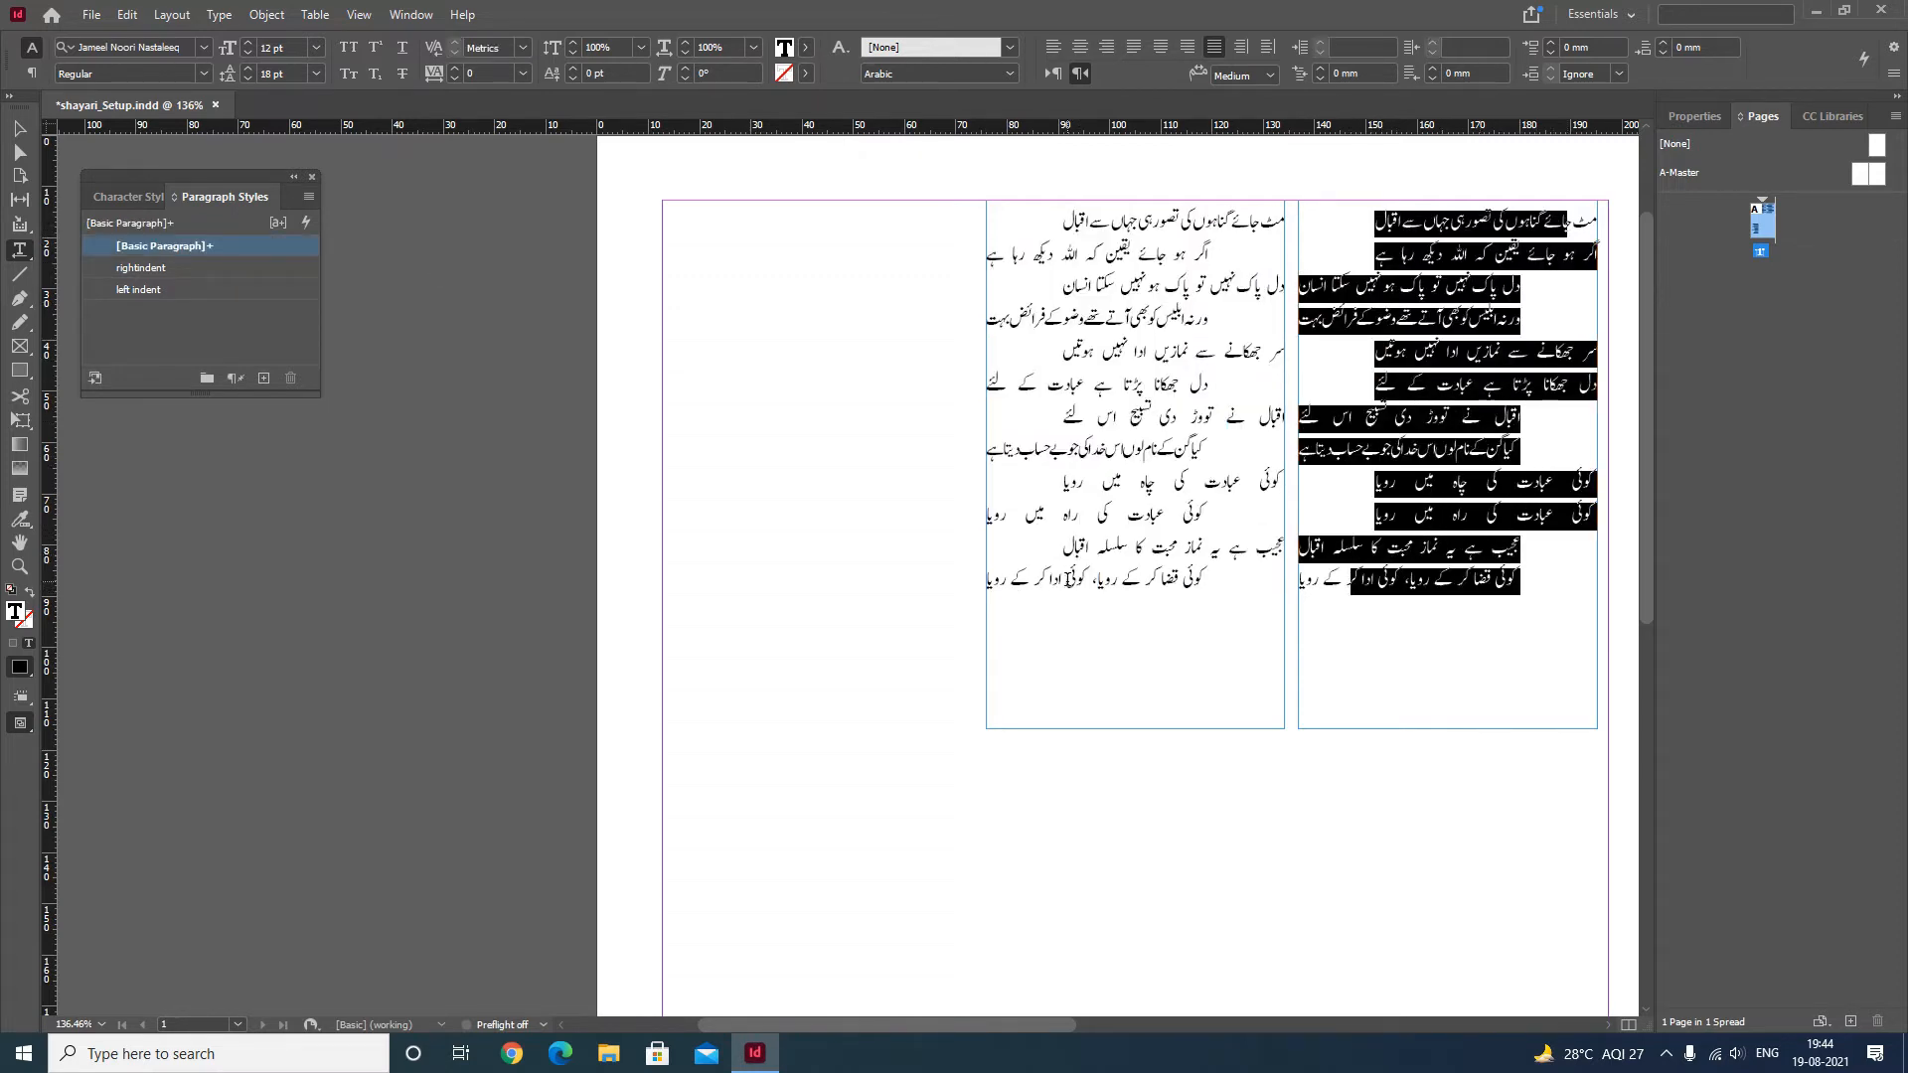
pyautogui.moveTo(1029, 580); pyautogui.dragTo(1240, 221)
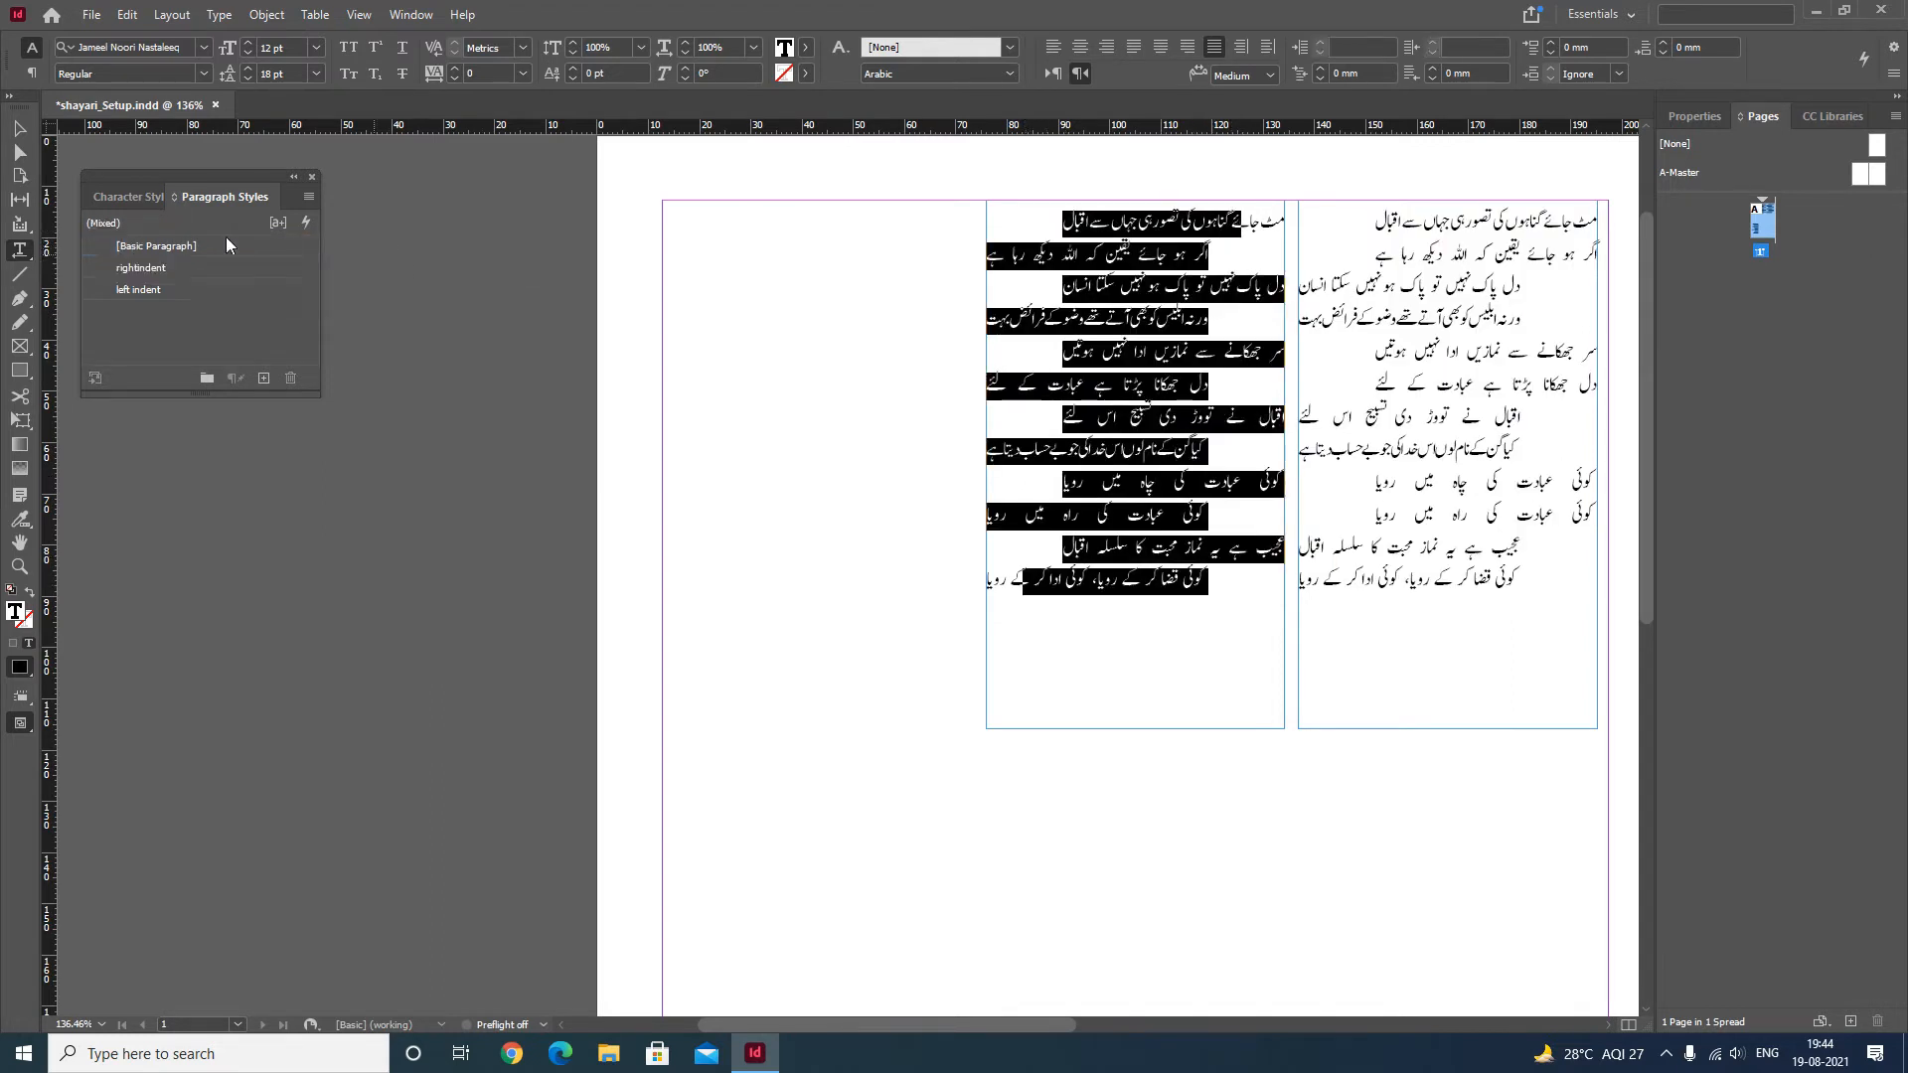
pyautogui.click(158, 246)
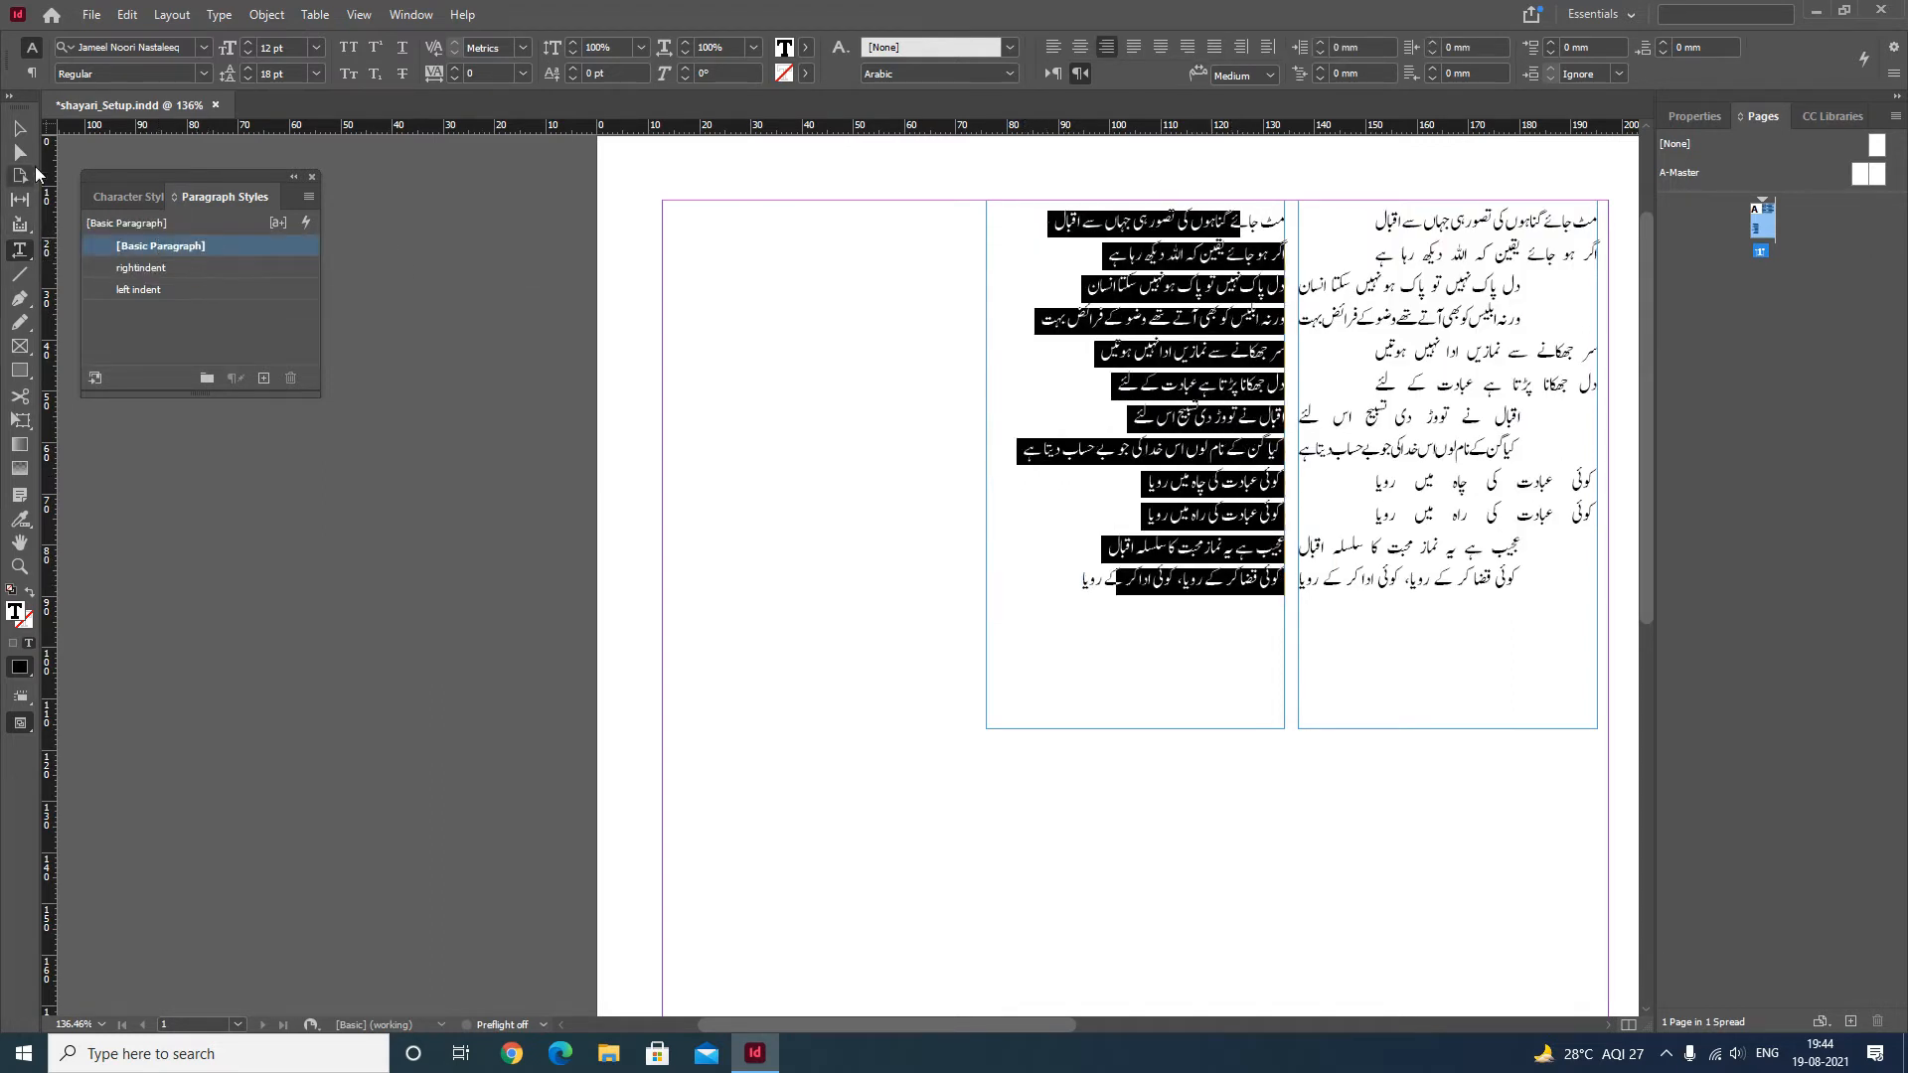
pyautogui.click(20, 129)
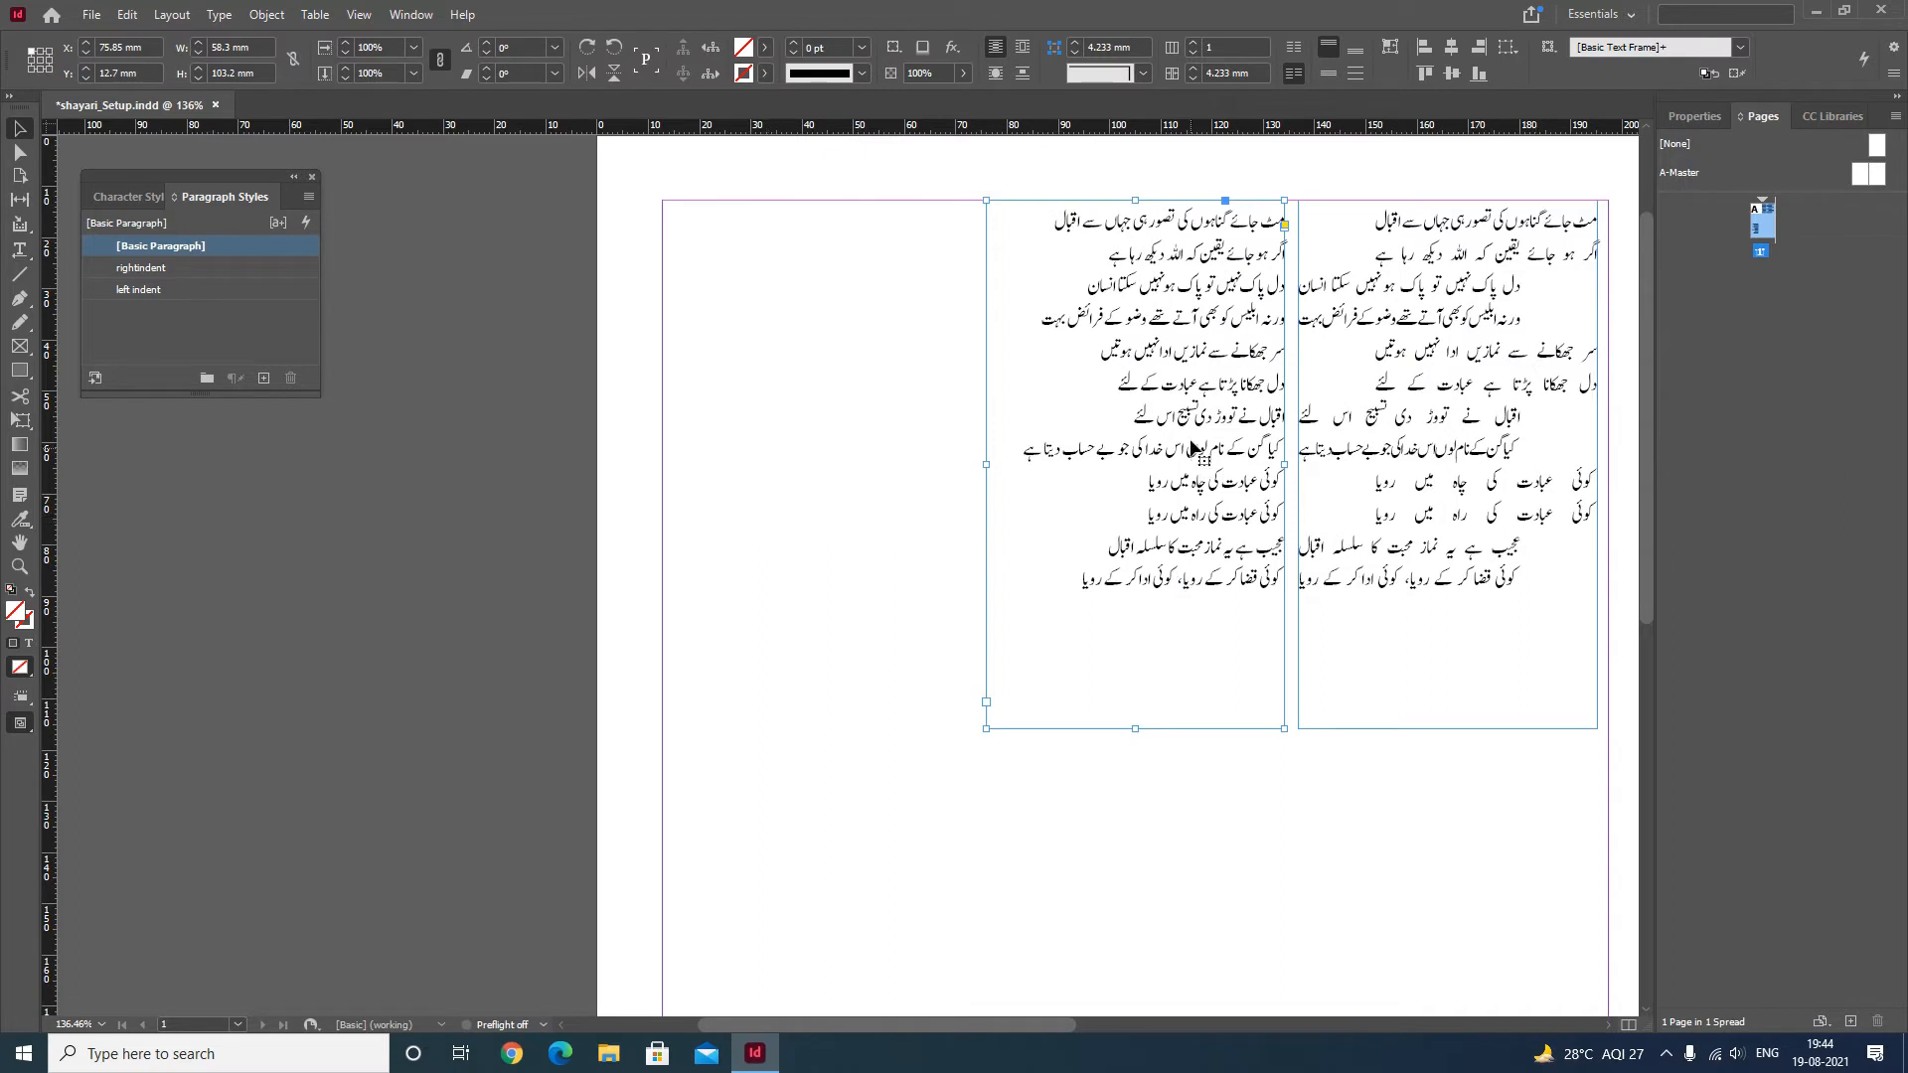
# Show the hidden characters and examine the line-end marks in the two upper poem frames
pyautogui.moveTo(1171, 298); pyautogui.dragTo(1209, 290)
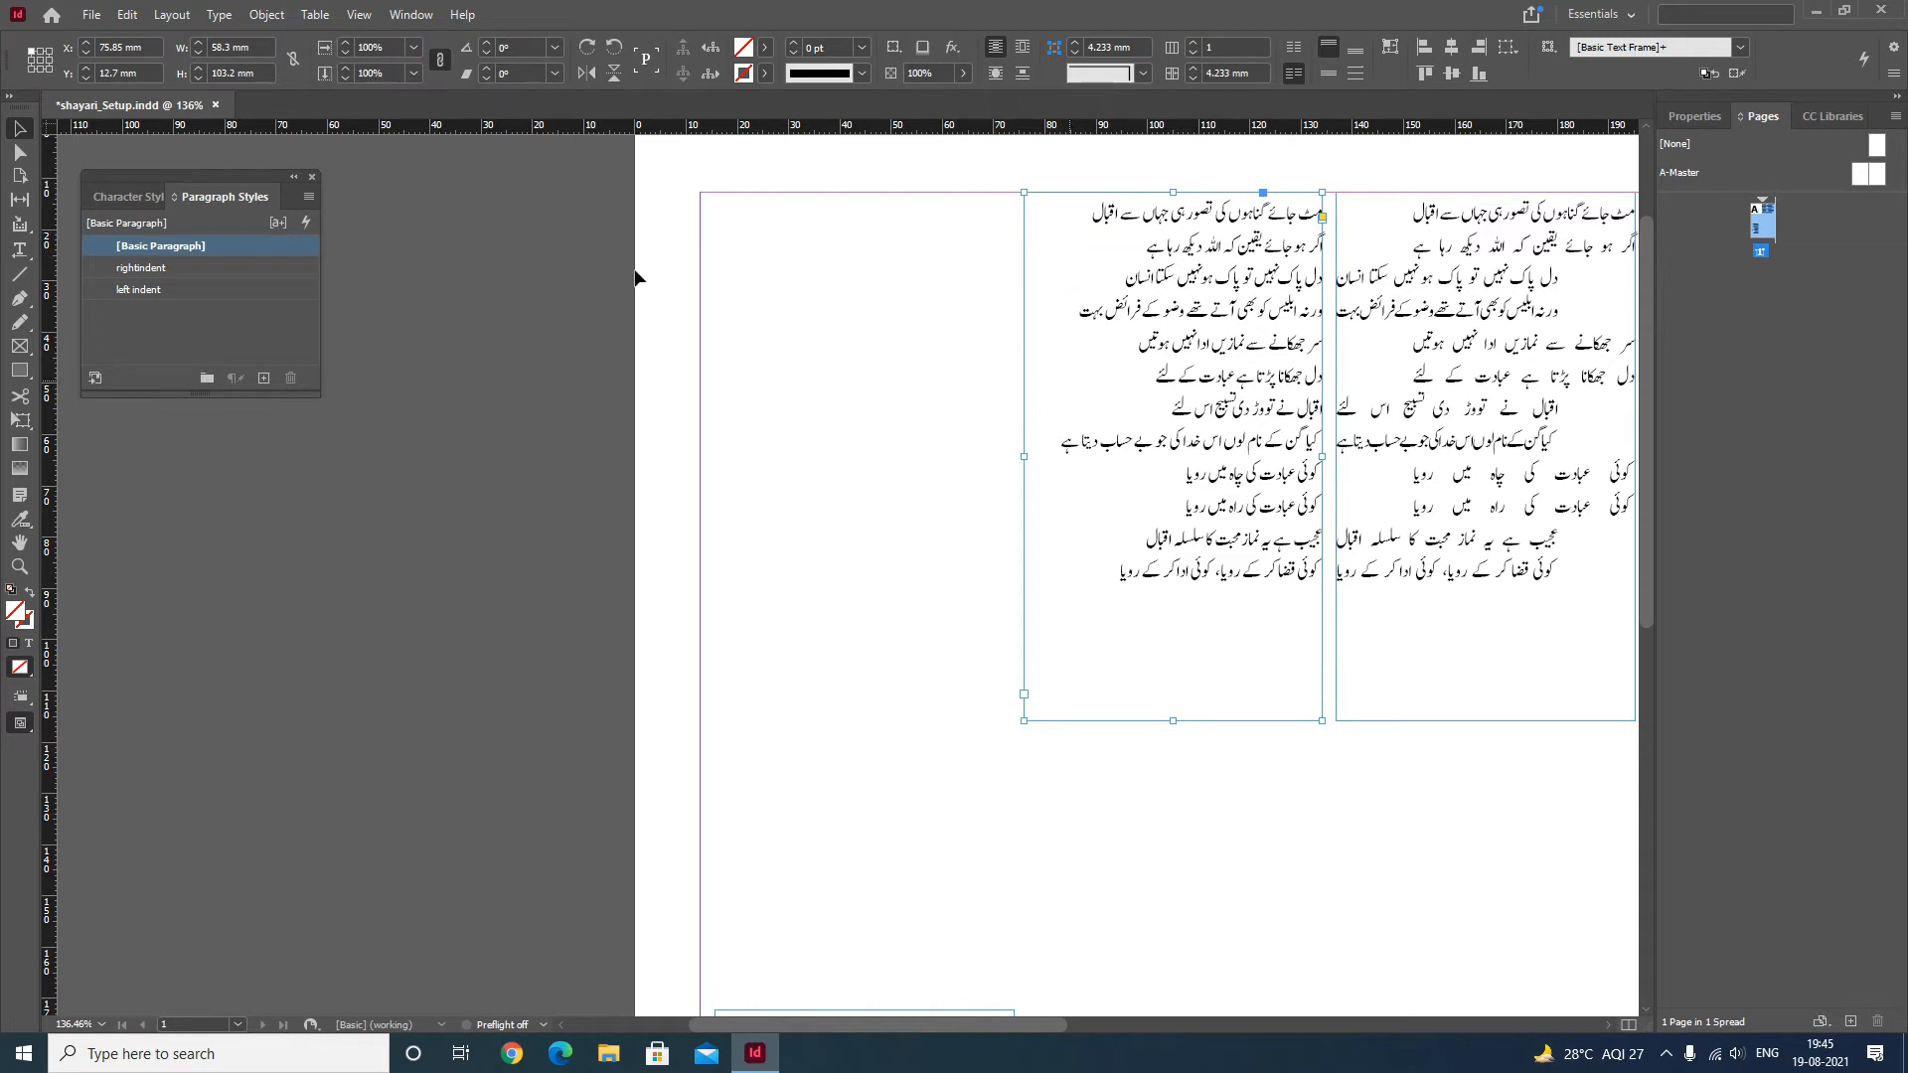
pyautogui.click(219, 14)
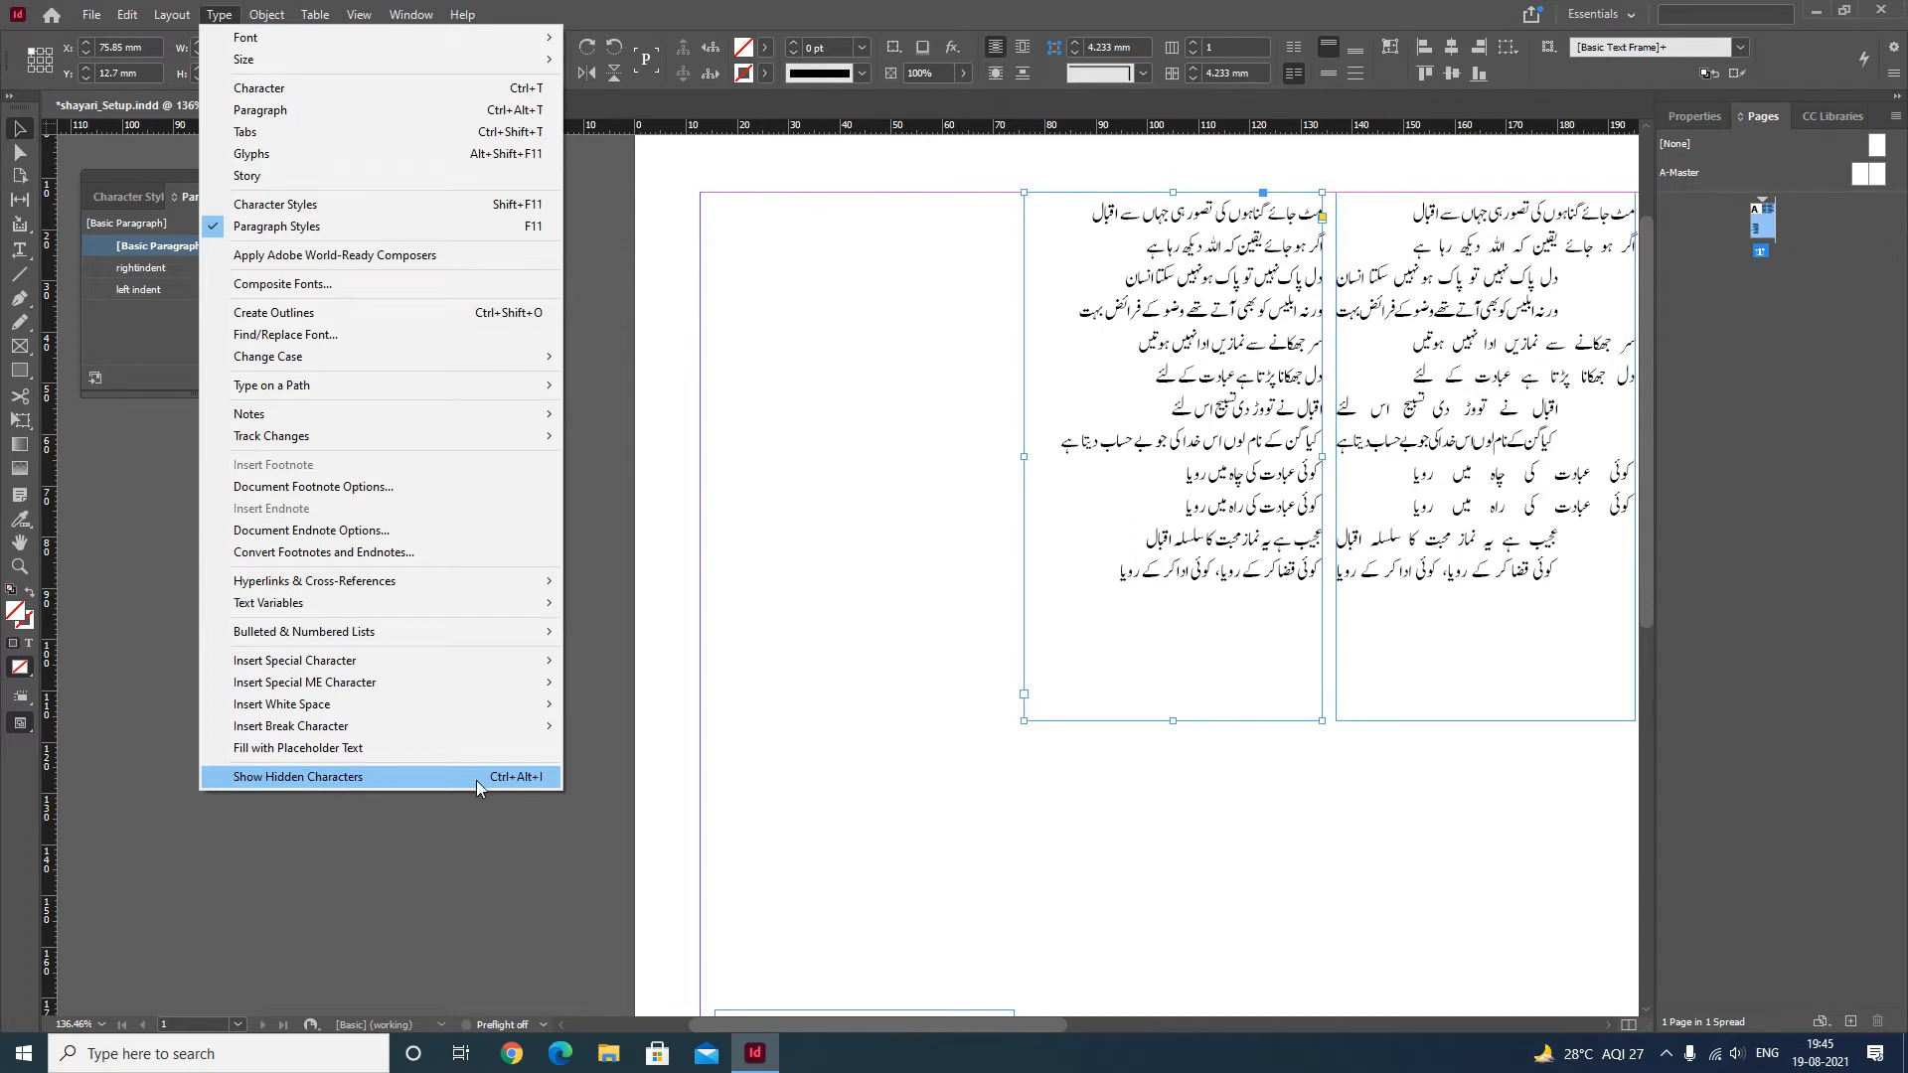
pyautogui.click(529, 784)
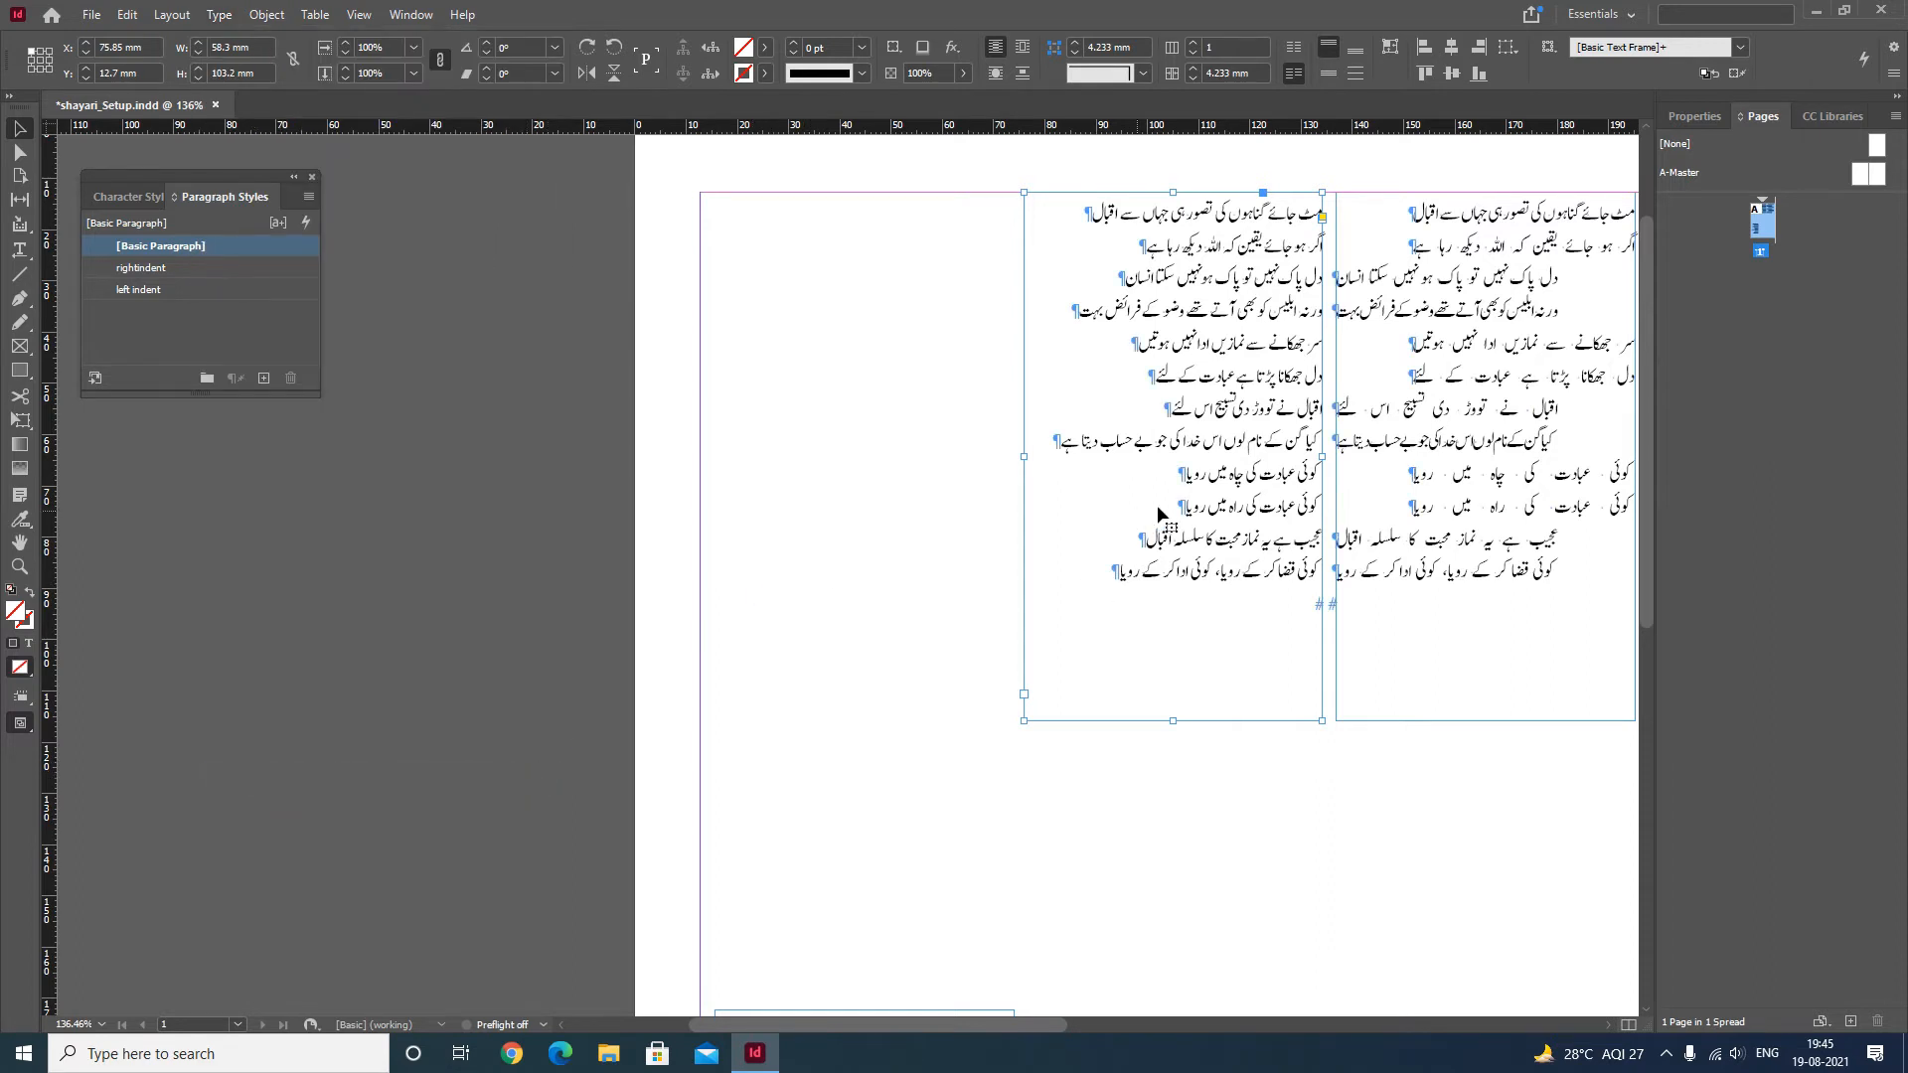
pyautogui.moveTo(1254, 403); pyautogui.dragTo(1148, 425)
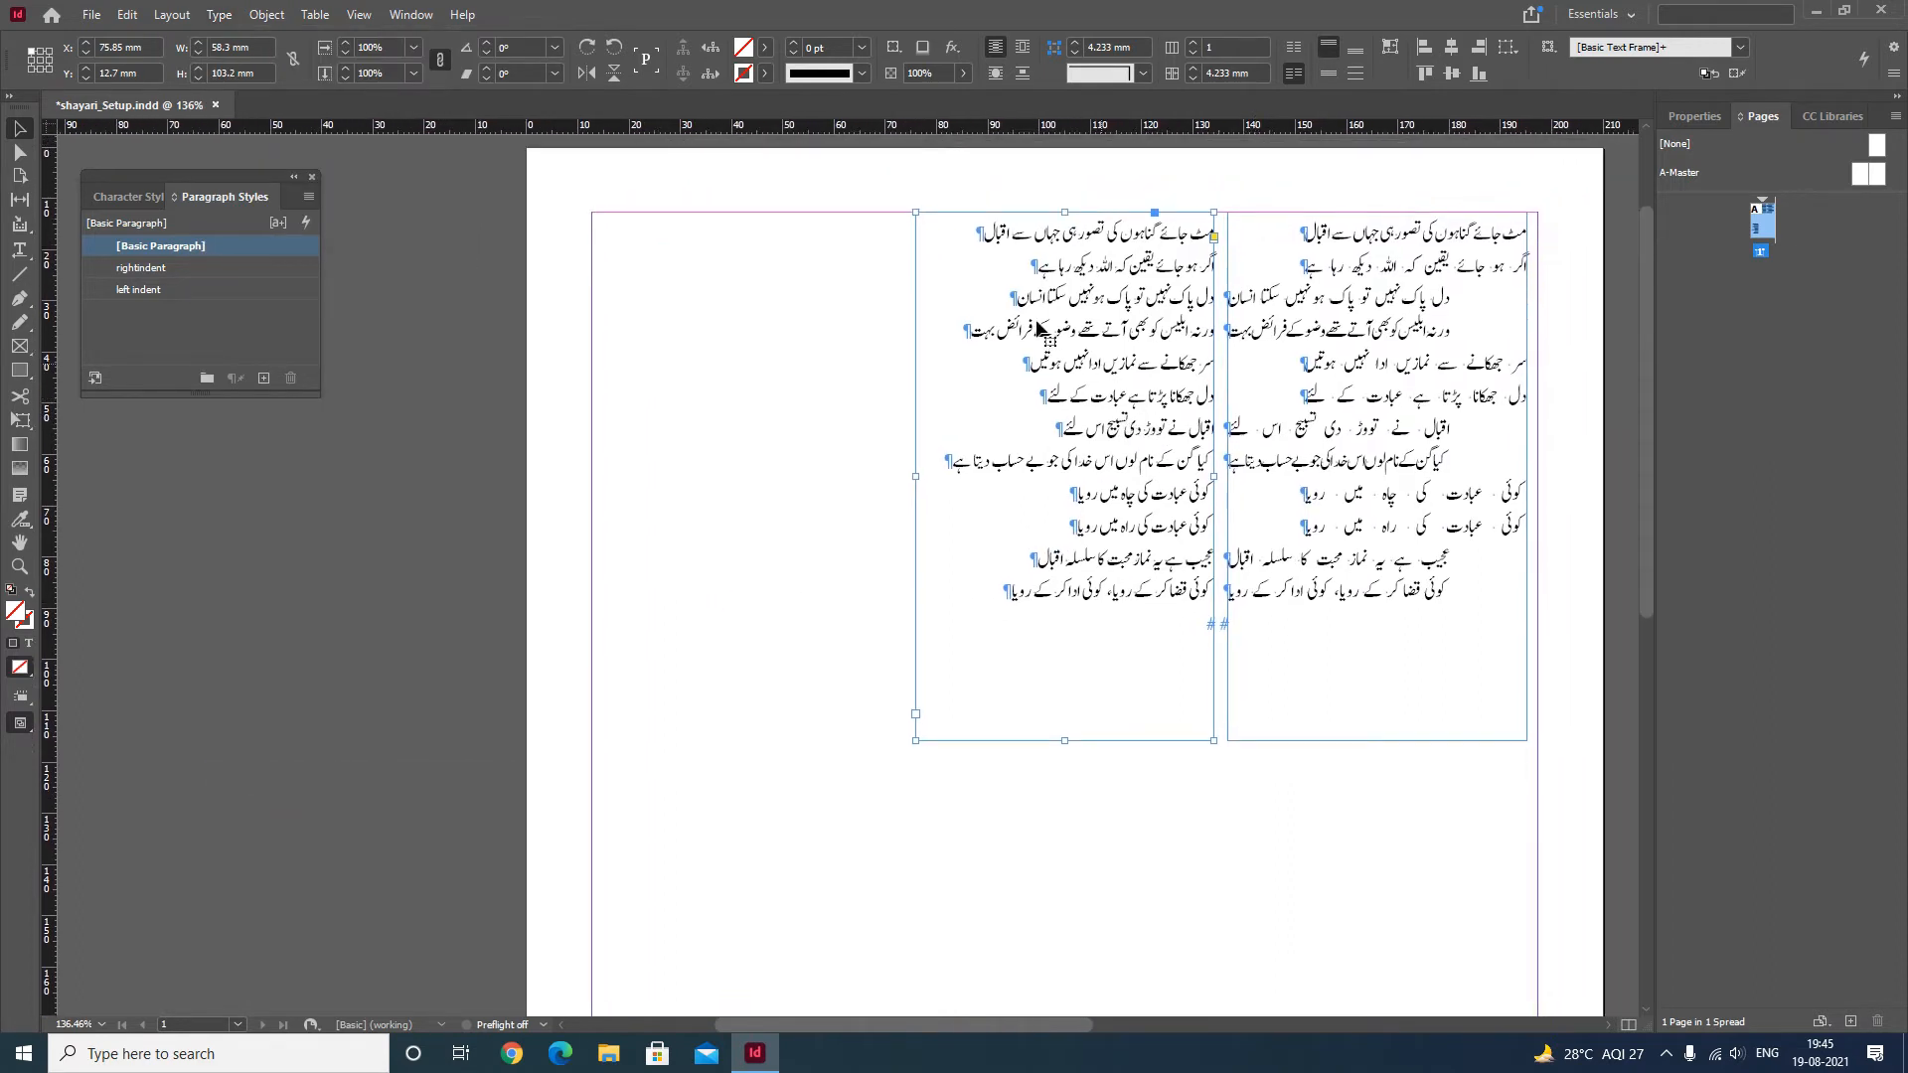
pyautogui.hotkey('ctrl', 'space')
pyautogui.moveTo(578, 207); pyautogui.dragTo(1537, 755)
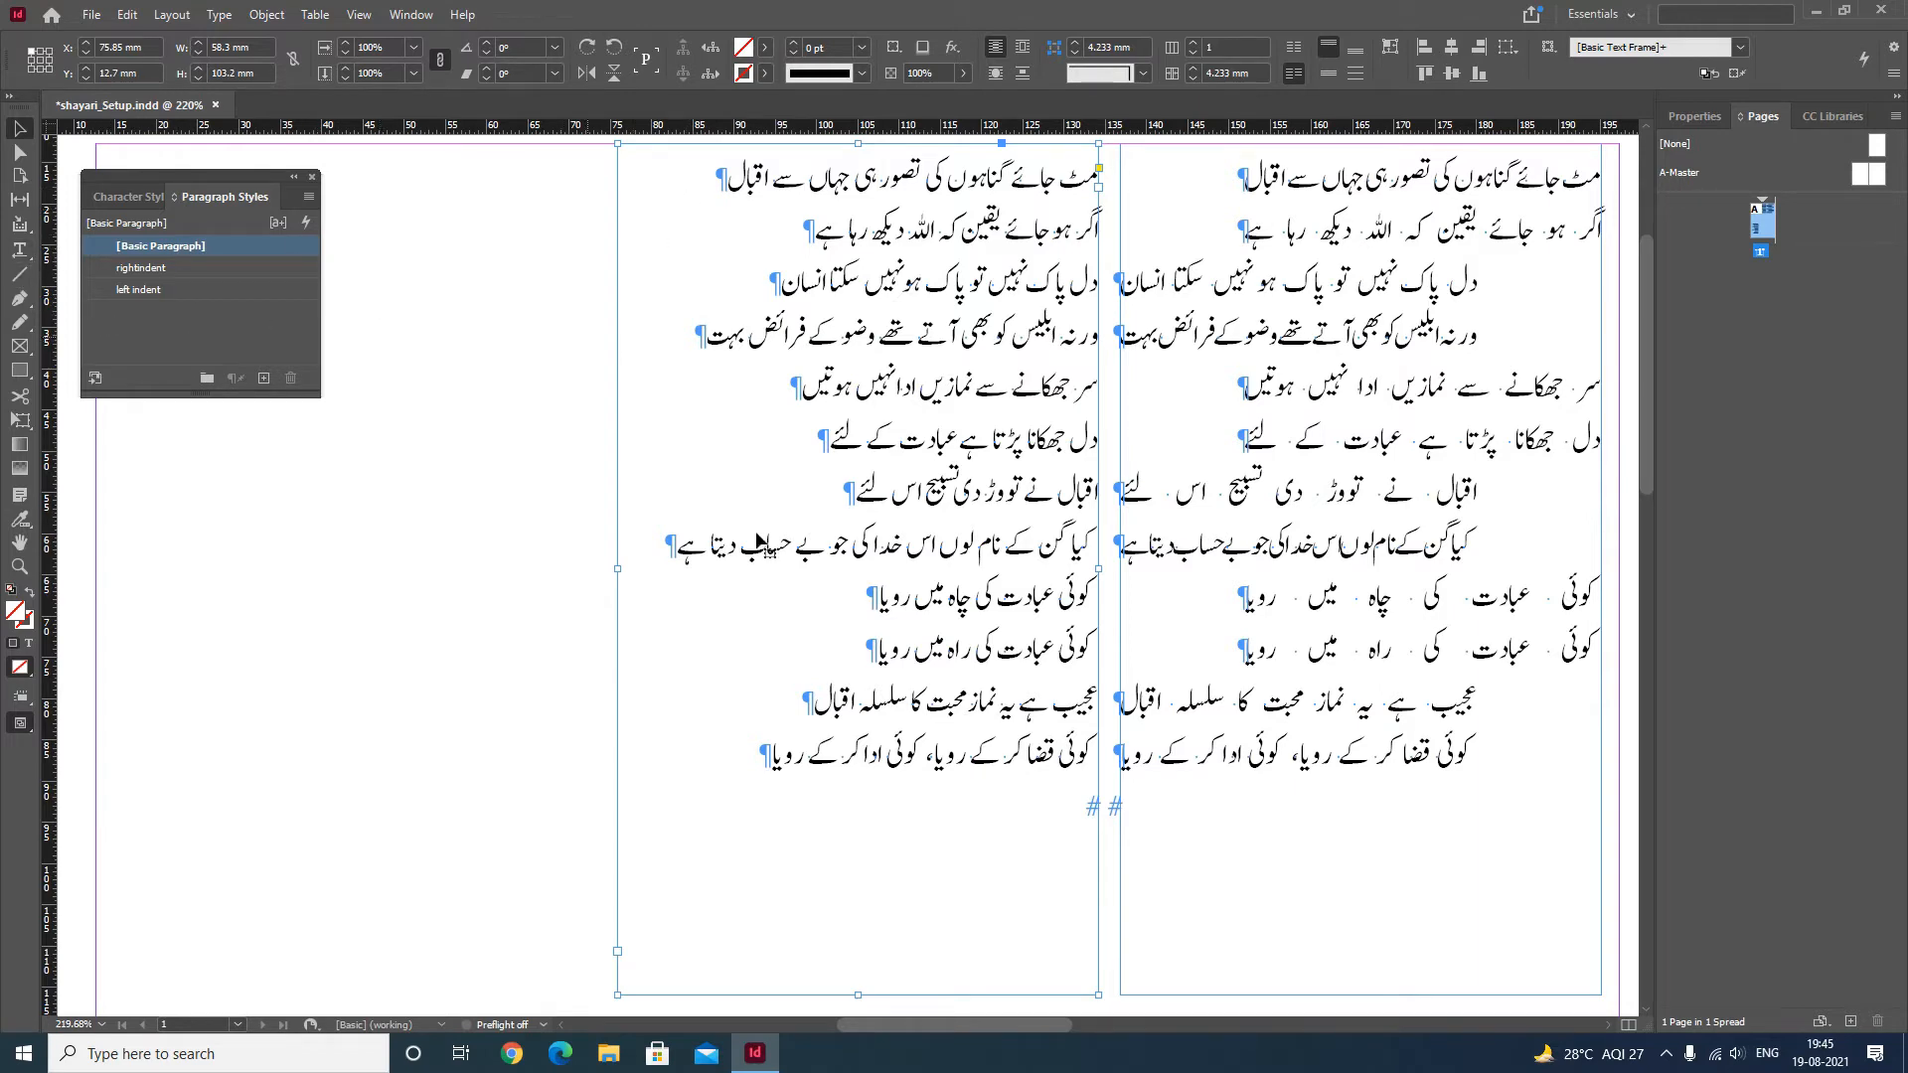
pyautogui.hotkey('ctrl', '-')
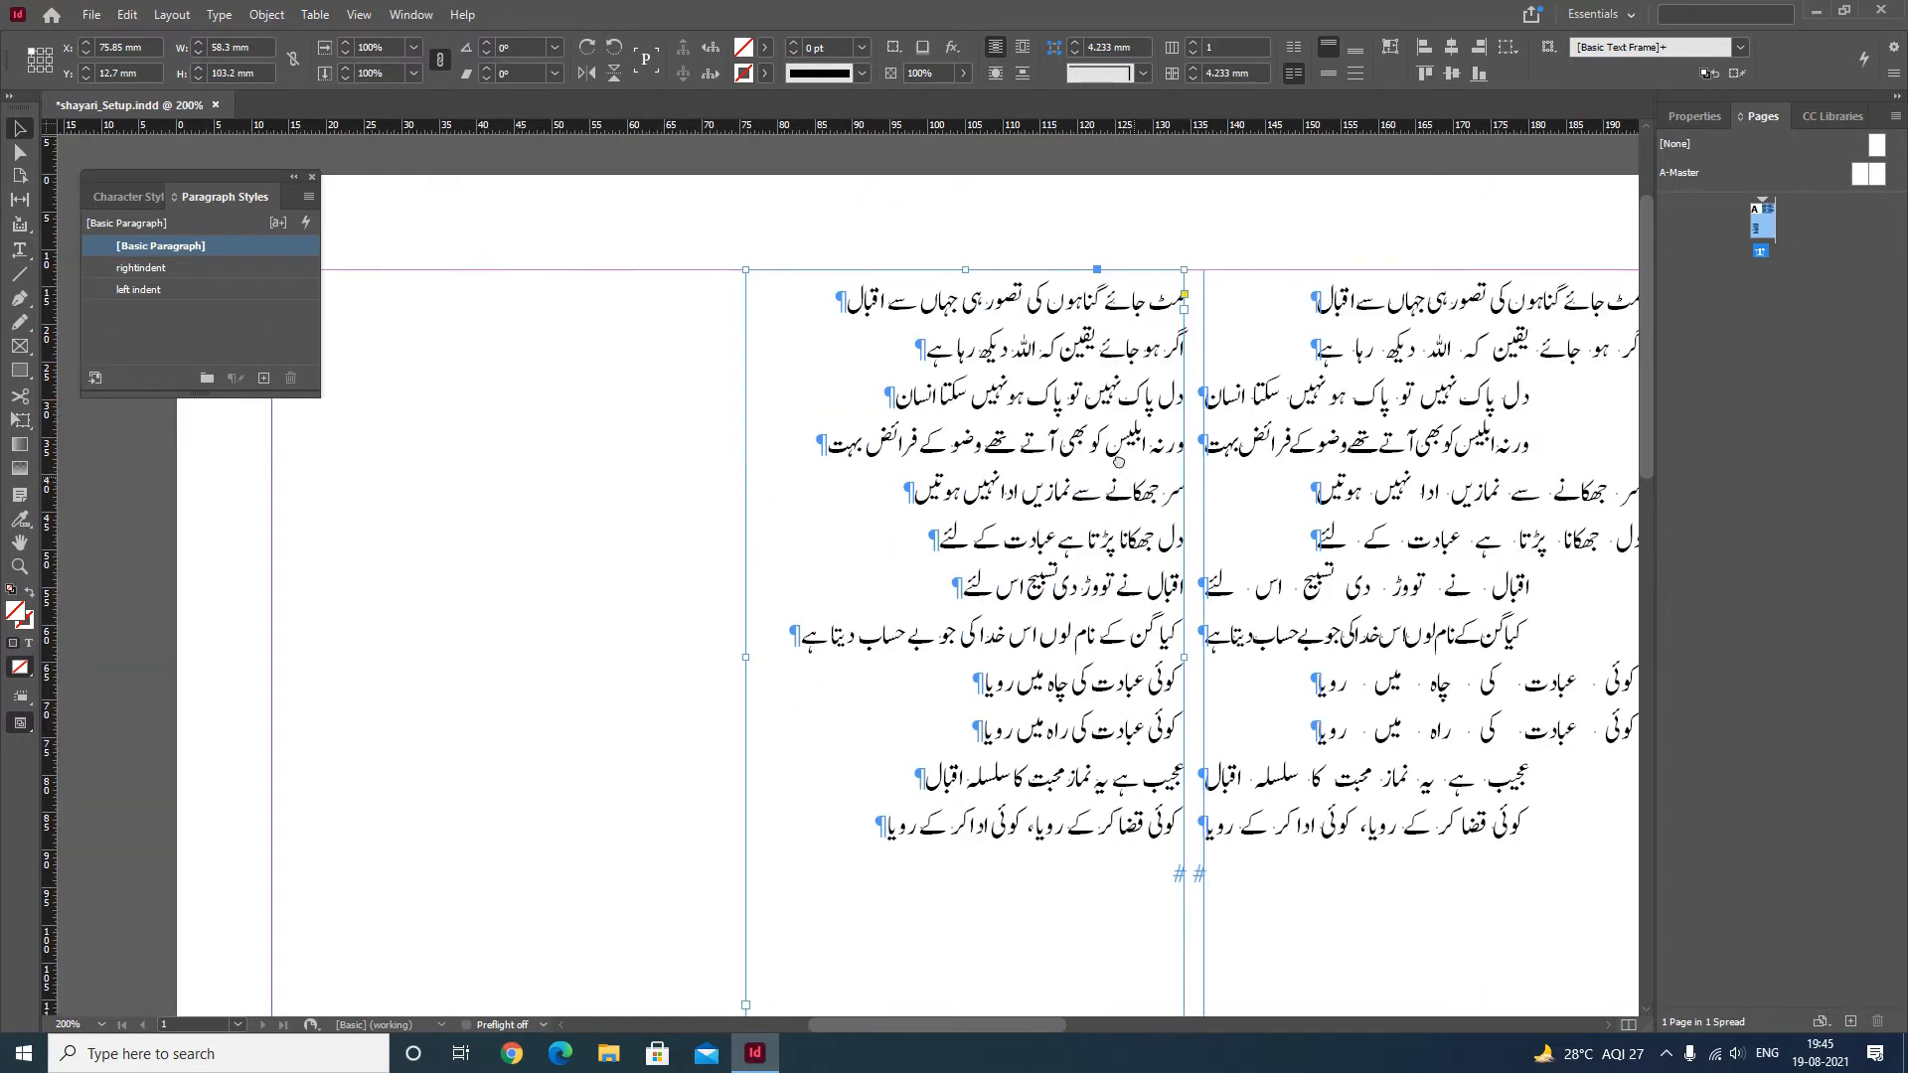
pyautogui.scroll(-1, 1188, 491)
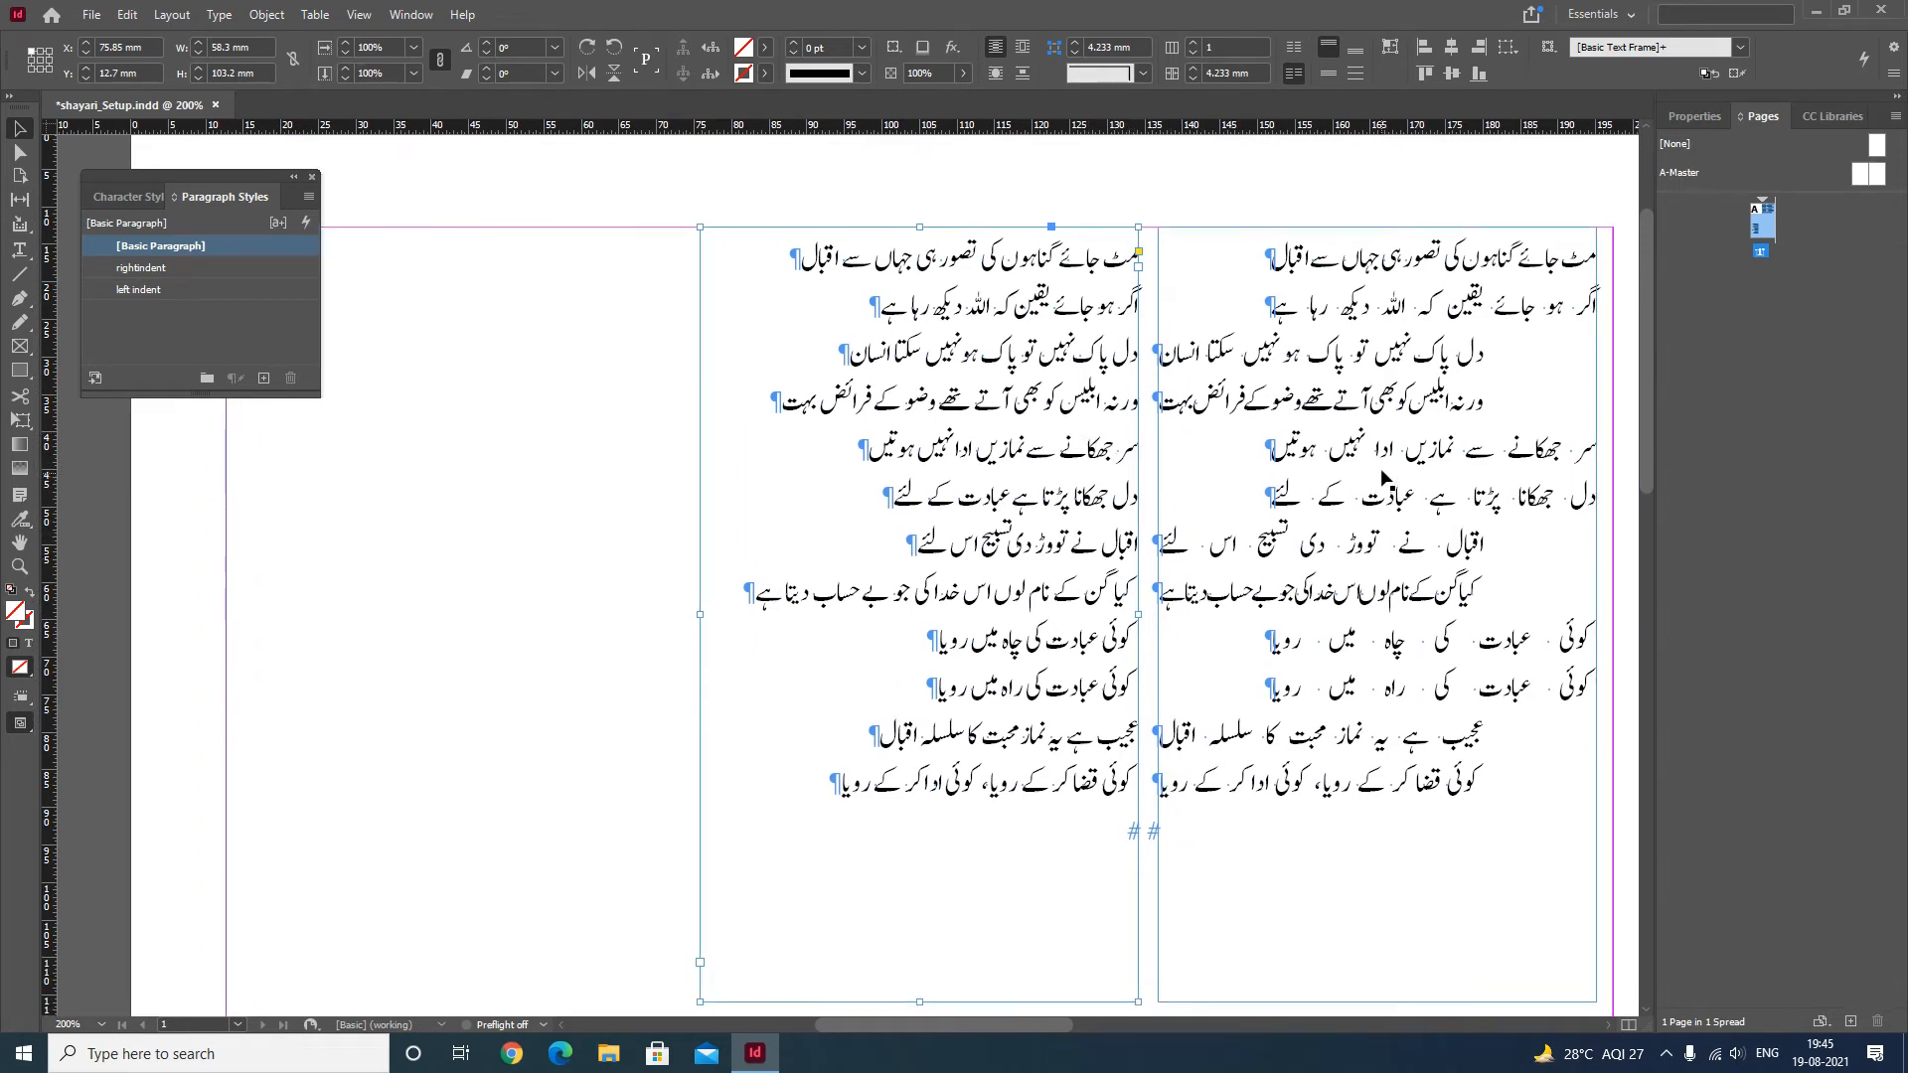
pyautogui.keyDown('alt'); pyautogui.click(793, 560); pyautogui.keyUp('alt')
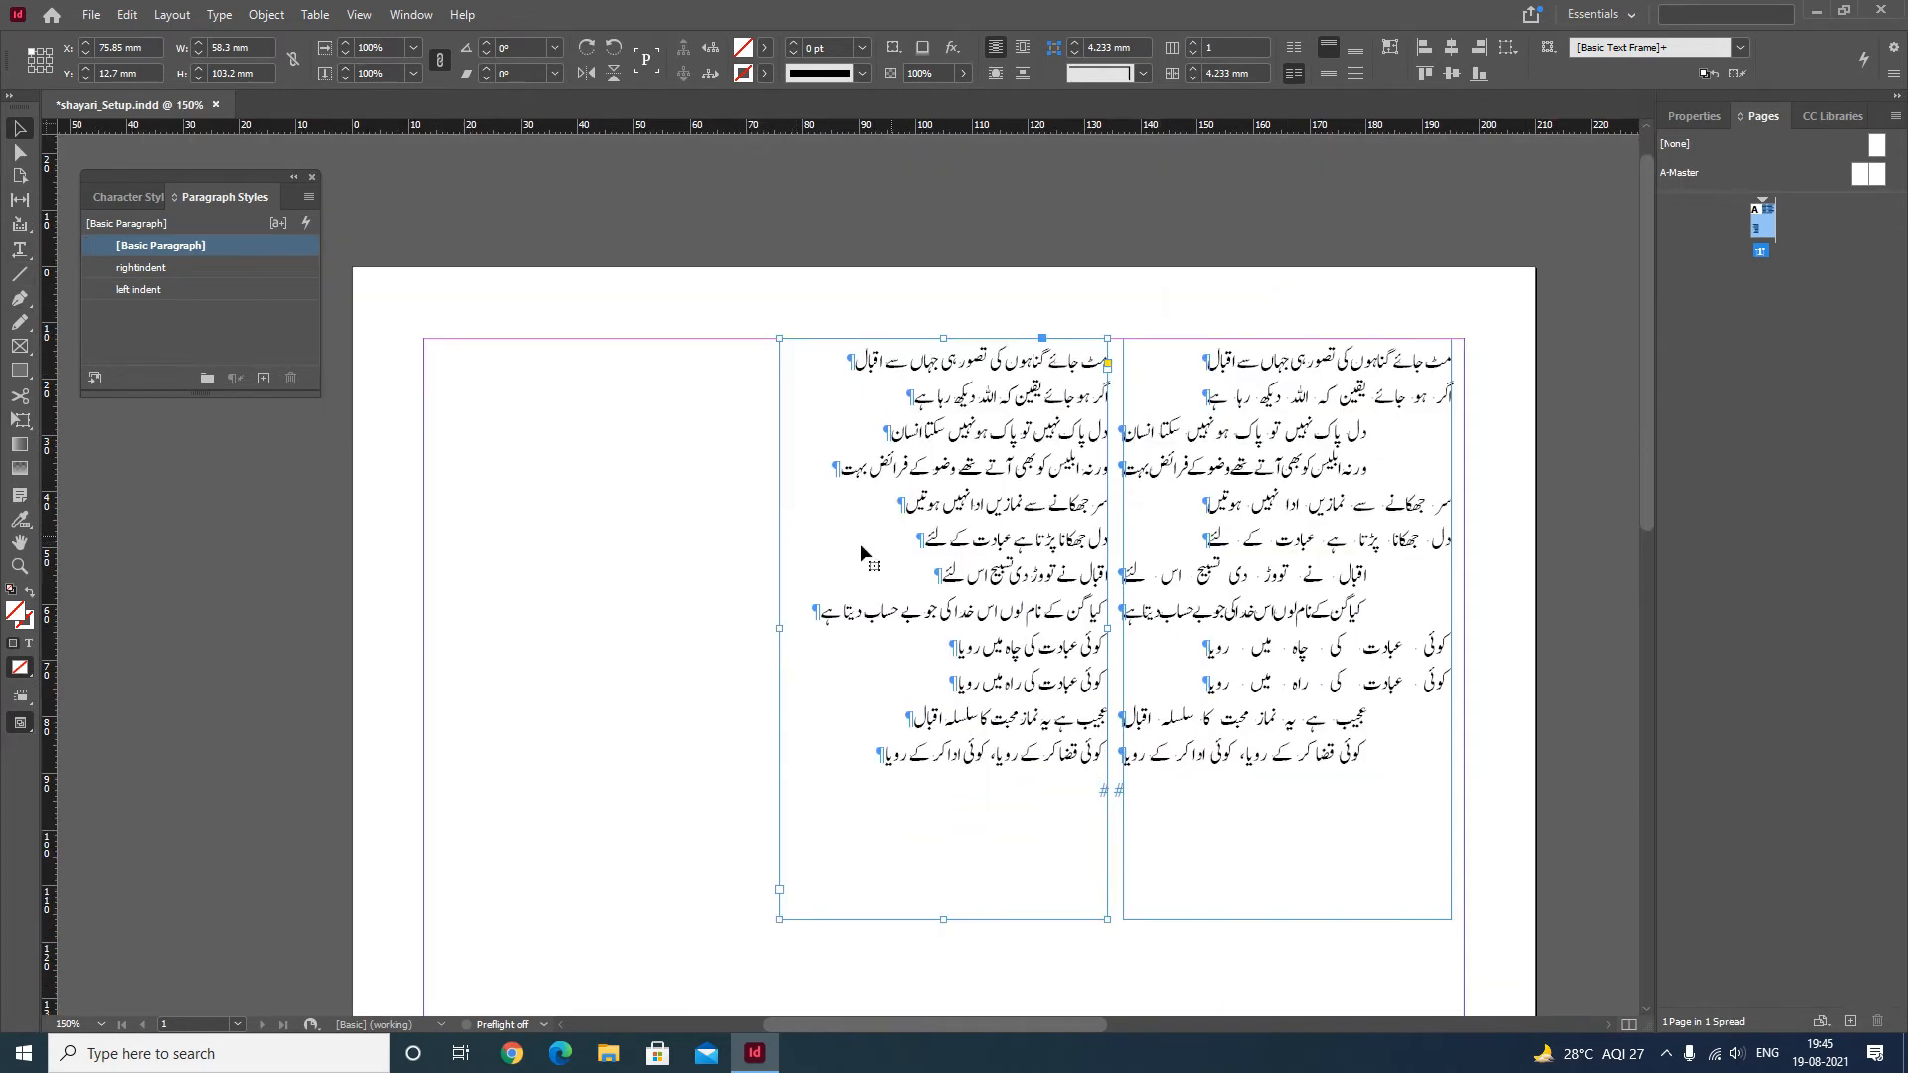
# Move the third poem frame from the lower page area up beside the other two, to X 12.7 mm and Y 12.7 mm
pyautogui.keyDown('ctrl'); pyautogui.keyDown('alt'); pyautogui.click(798, 641); pyautogui.keyUp('alt'); pyautogui.keyUp('ctrl')
pyautogui.moveTo(789, 707); pyautogui.dragTo(871, 432)
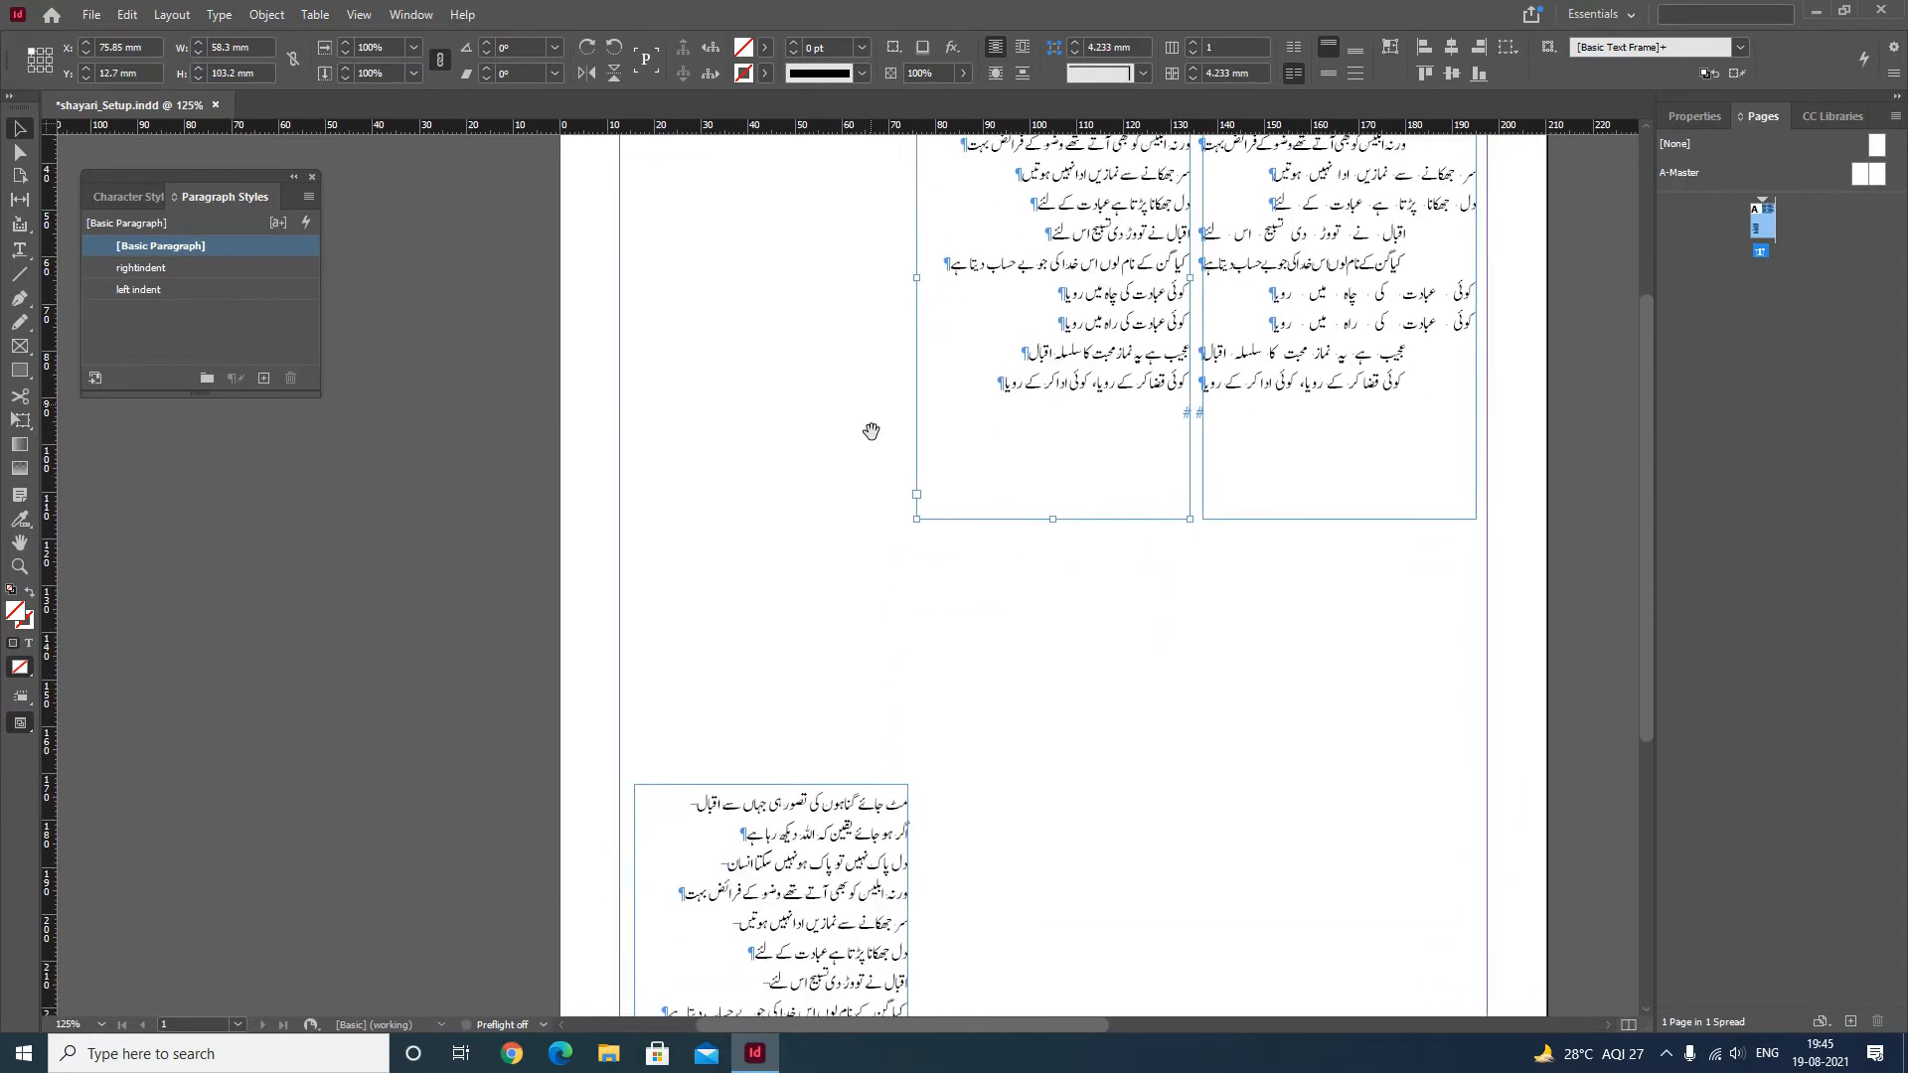
pyautogui.moveTo(840, 914); pyautogui.dragTo(772, 352)
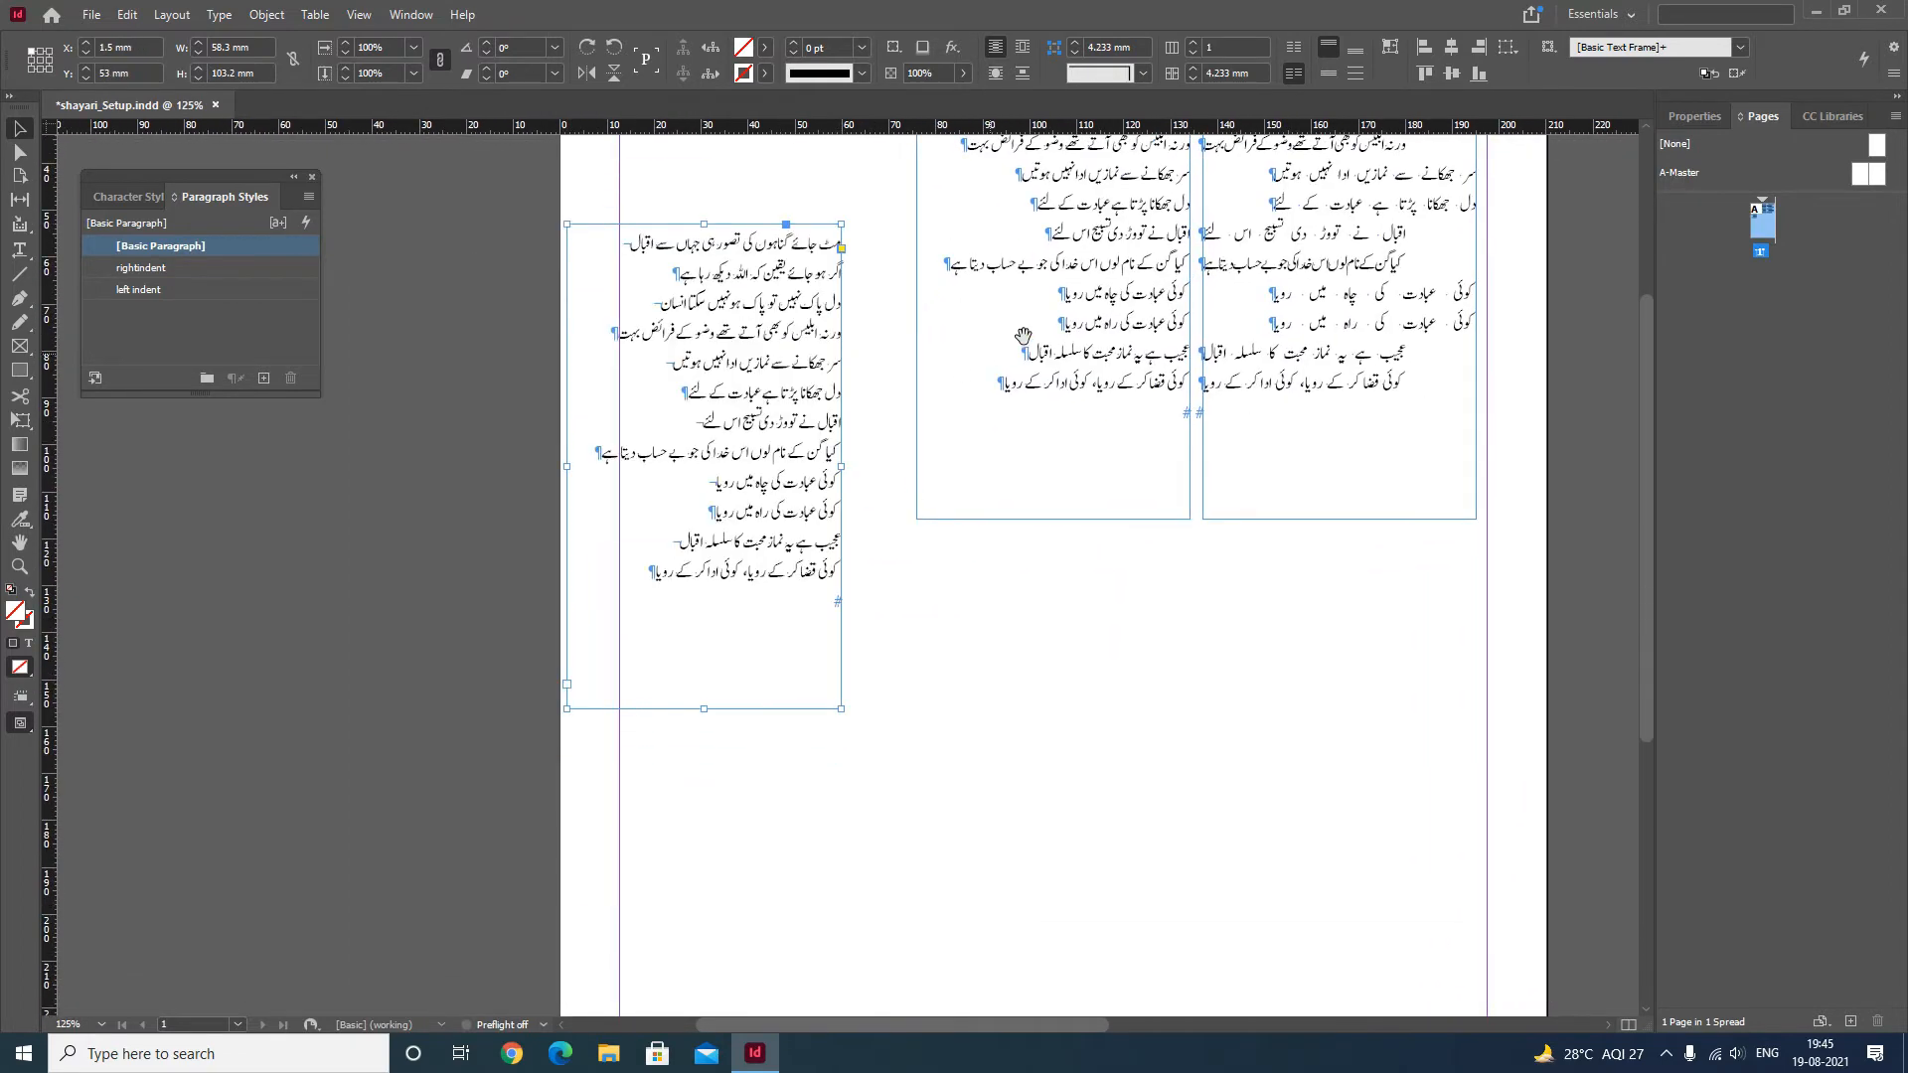
pyautogui.moveTo(1022, 336); pyautogui.dragTo(1027, 618)
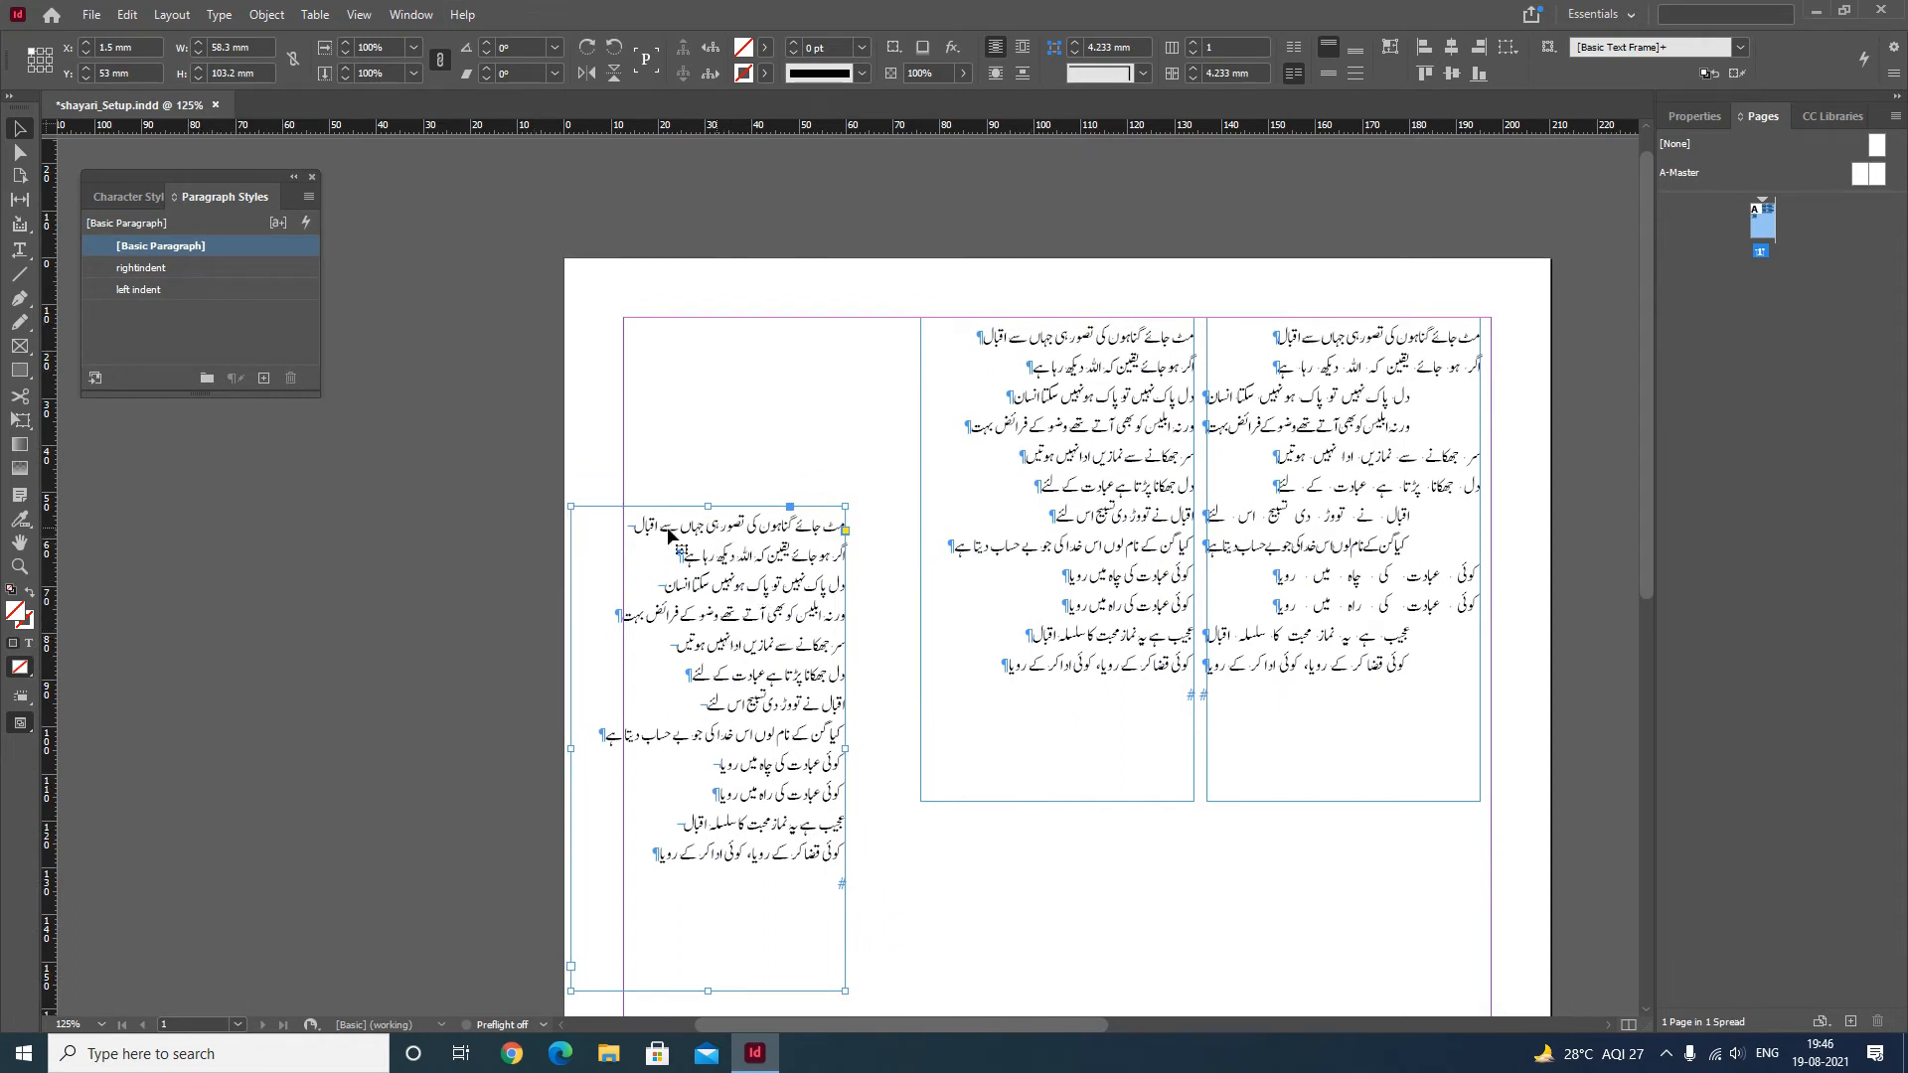
pyautogui.moveTo(751, 579); pyautogui.dragTo(801, 391)
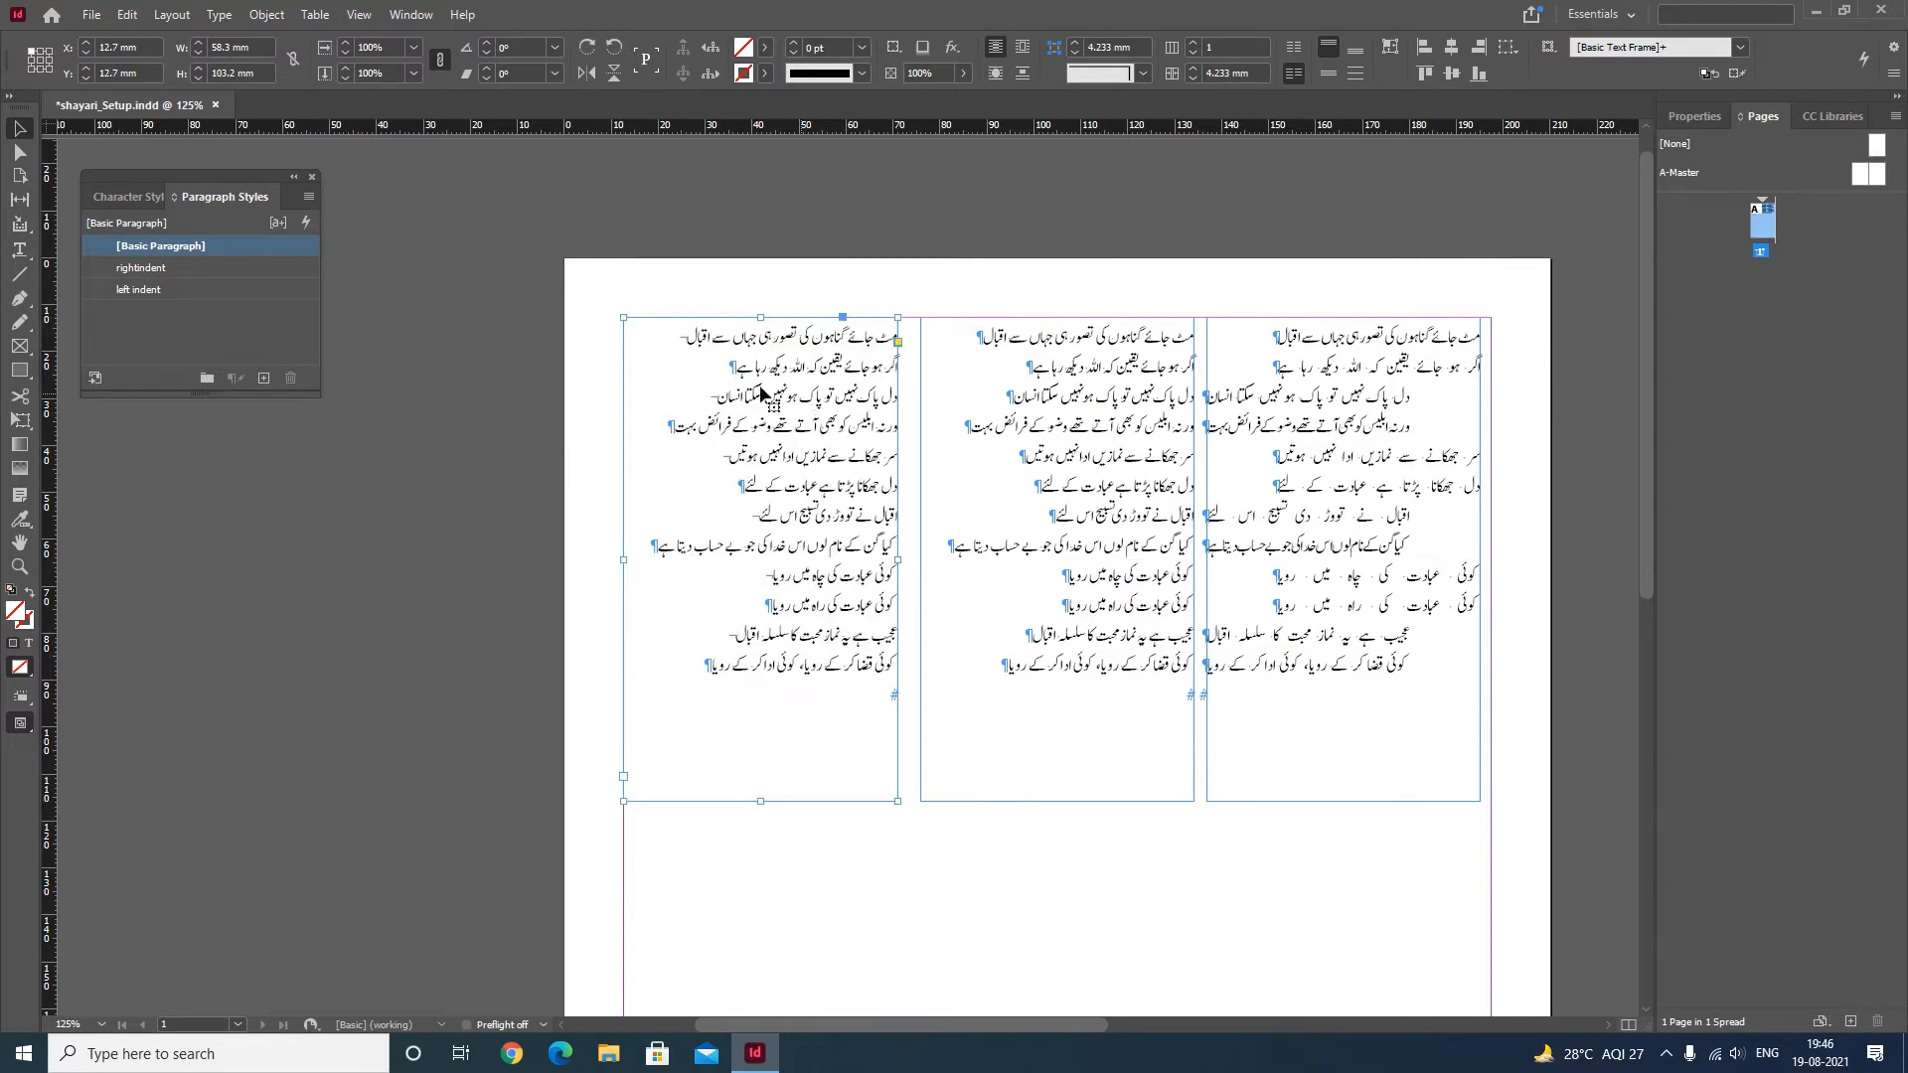
# Compare the line-end marks of the three poem frames with hidden characters off and on, leaving them hidden
pyautogui.moveTo(878, 587); pyautogui.dragTo(1490, 845)
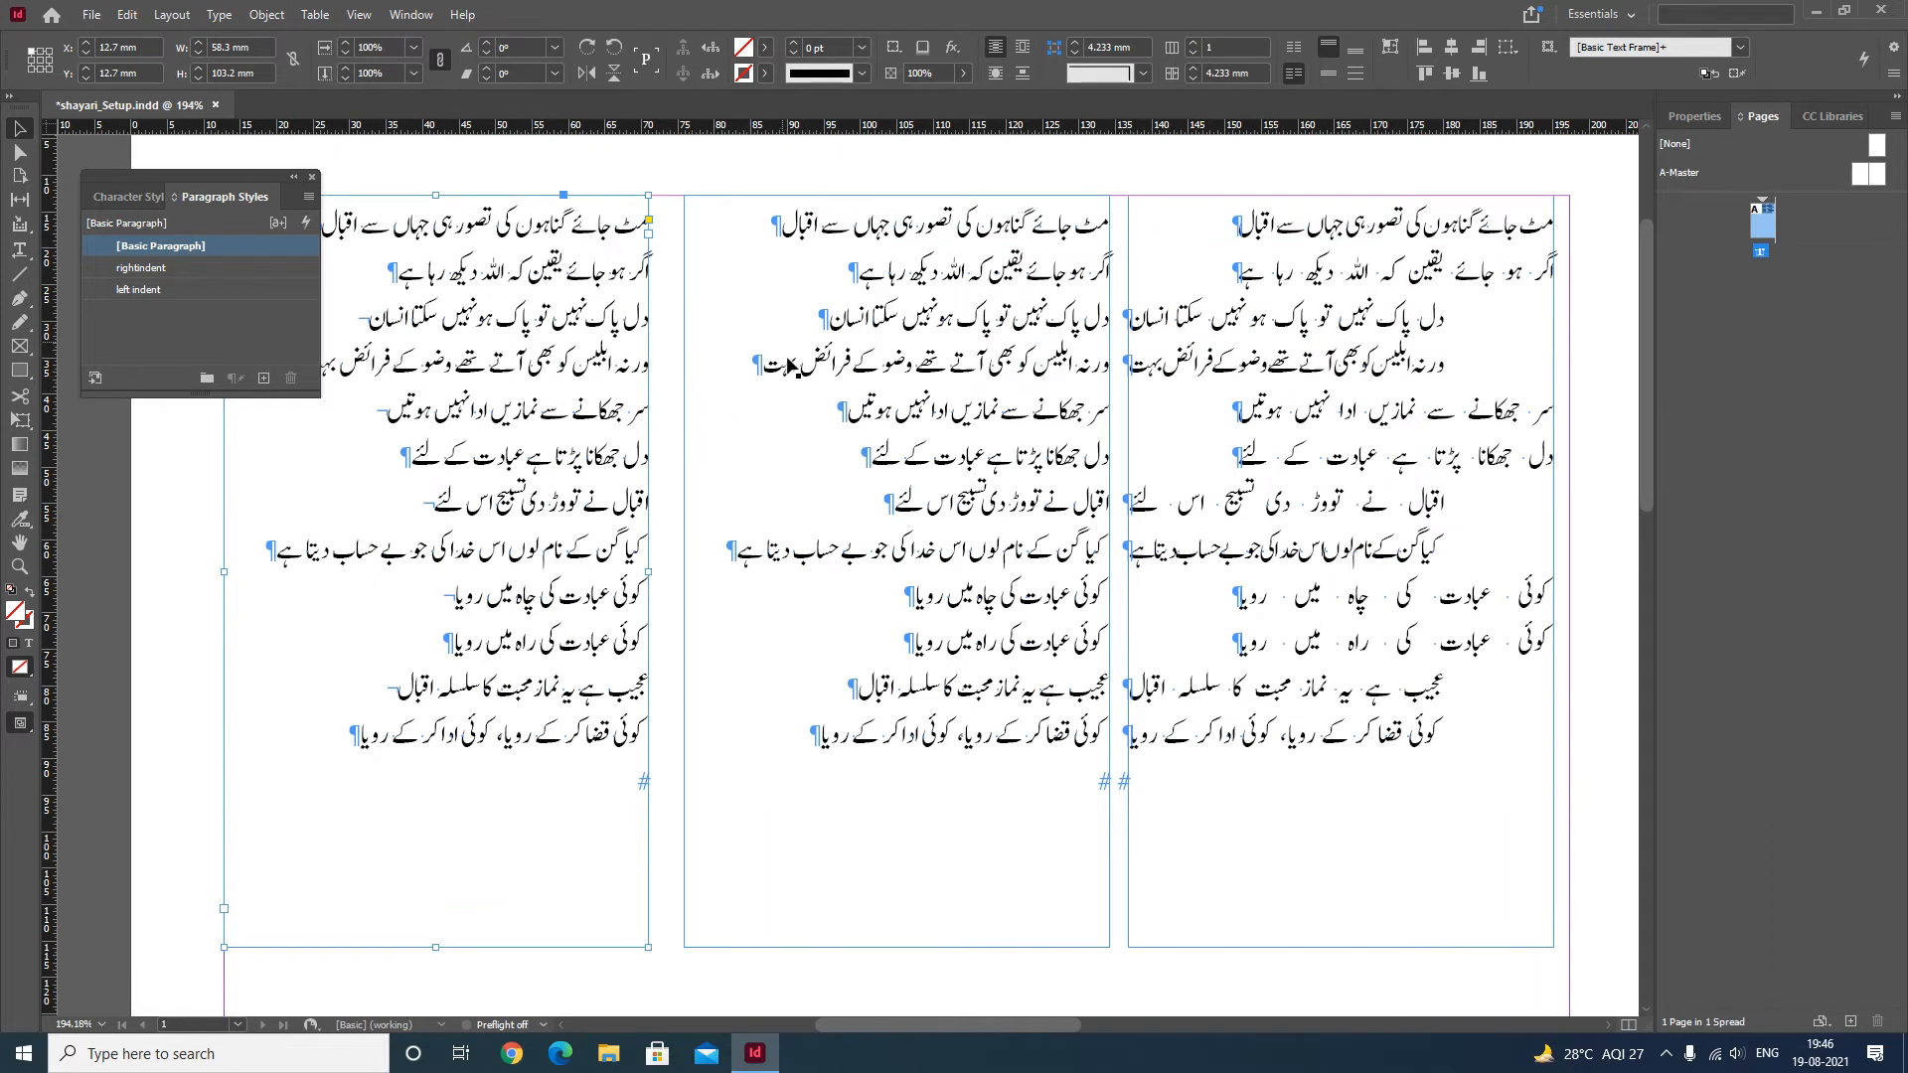
pyautogui.hscroll(-3, 770, 383)
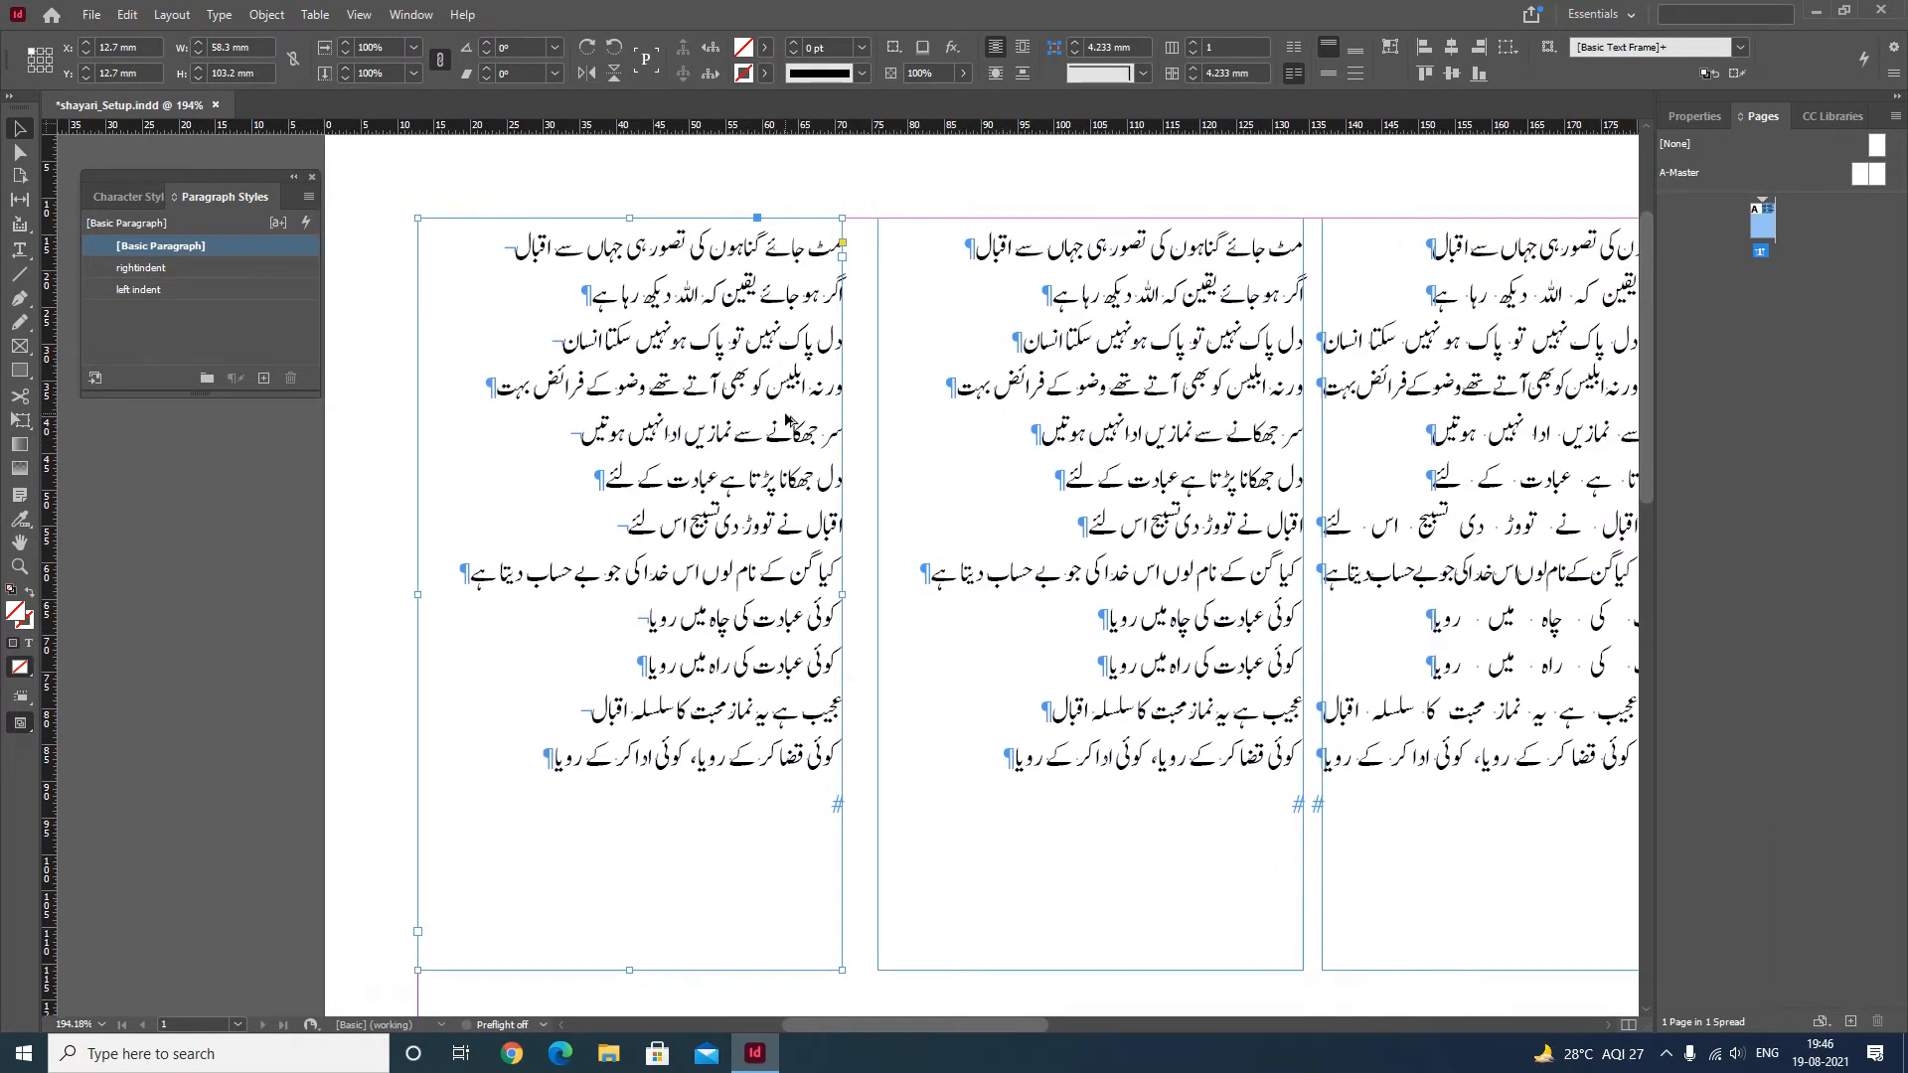
pyautogui.hotkey('ctrl', 'alt', 'i')
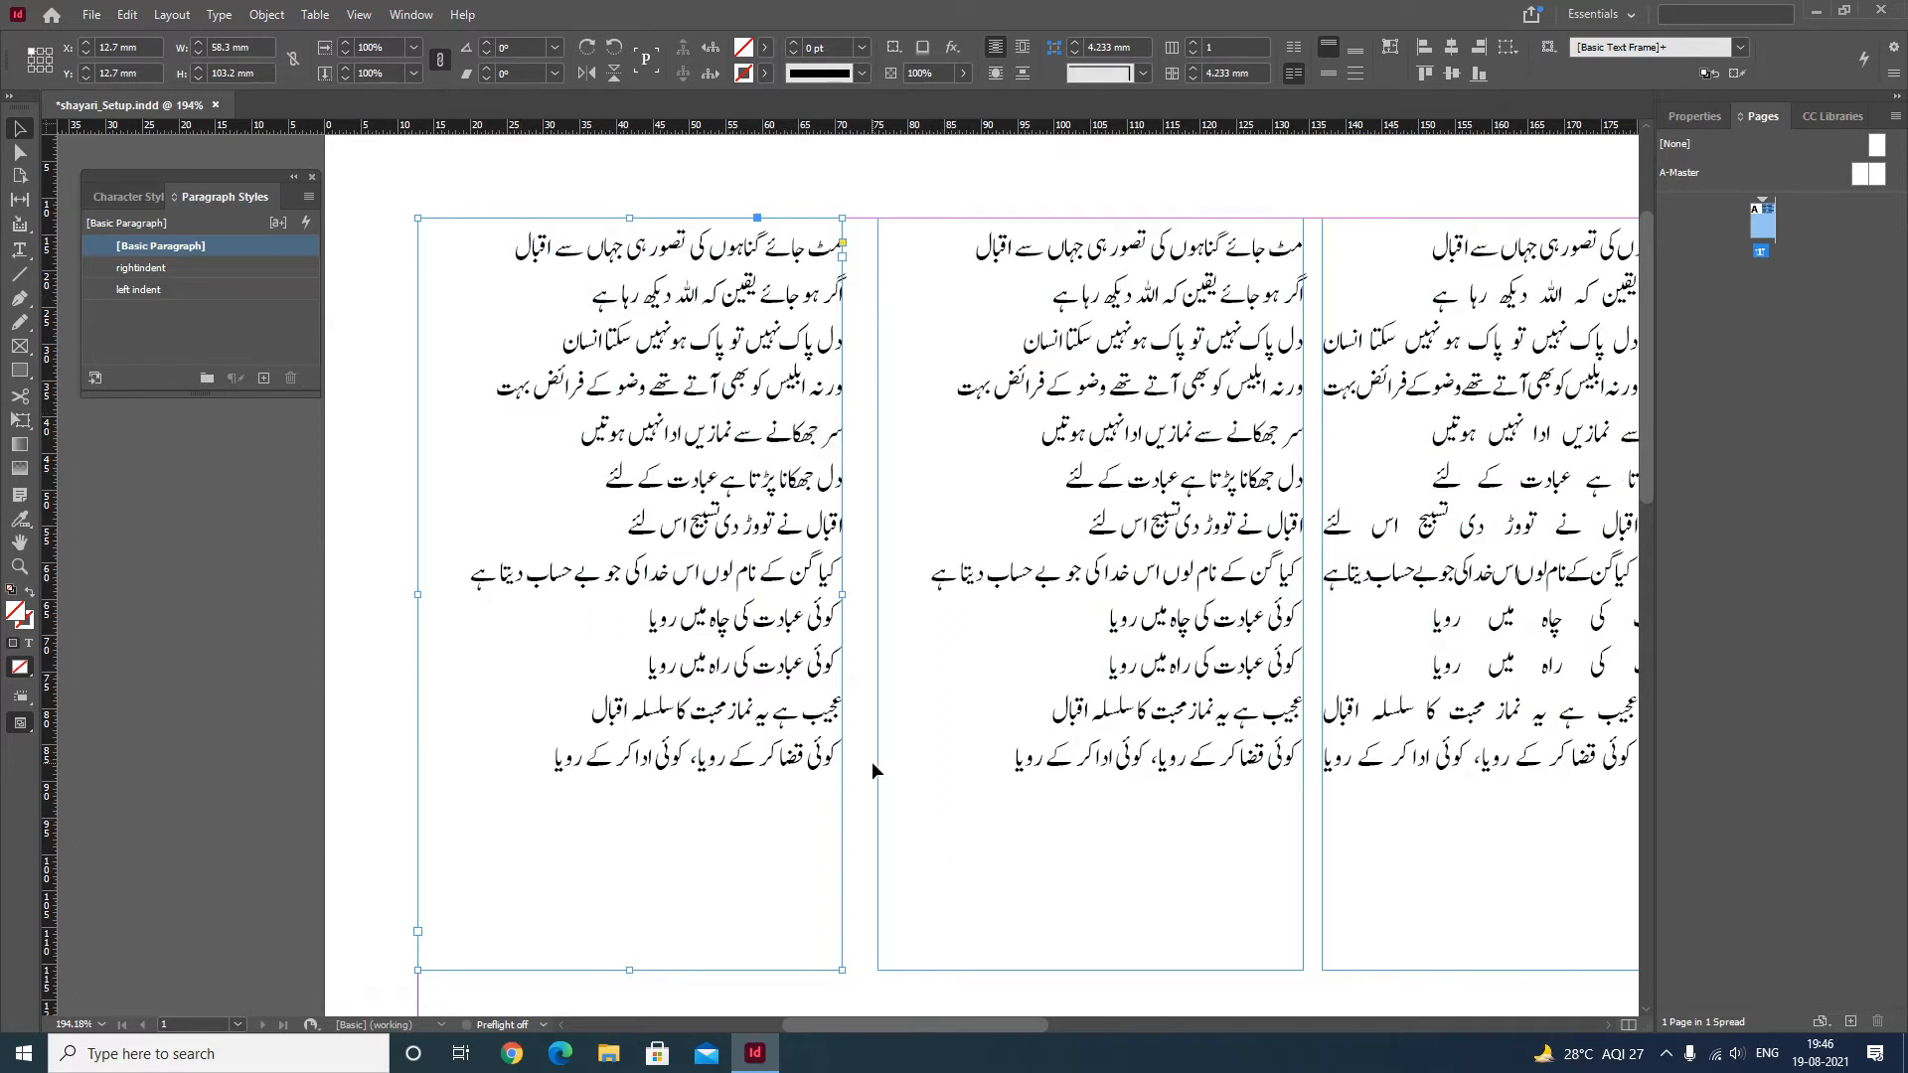
pyautogui.hotkey('ctrl', 'alt', 'i')
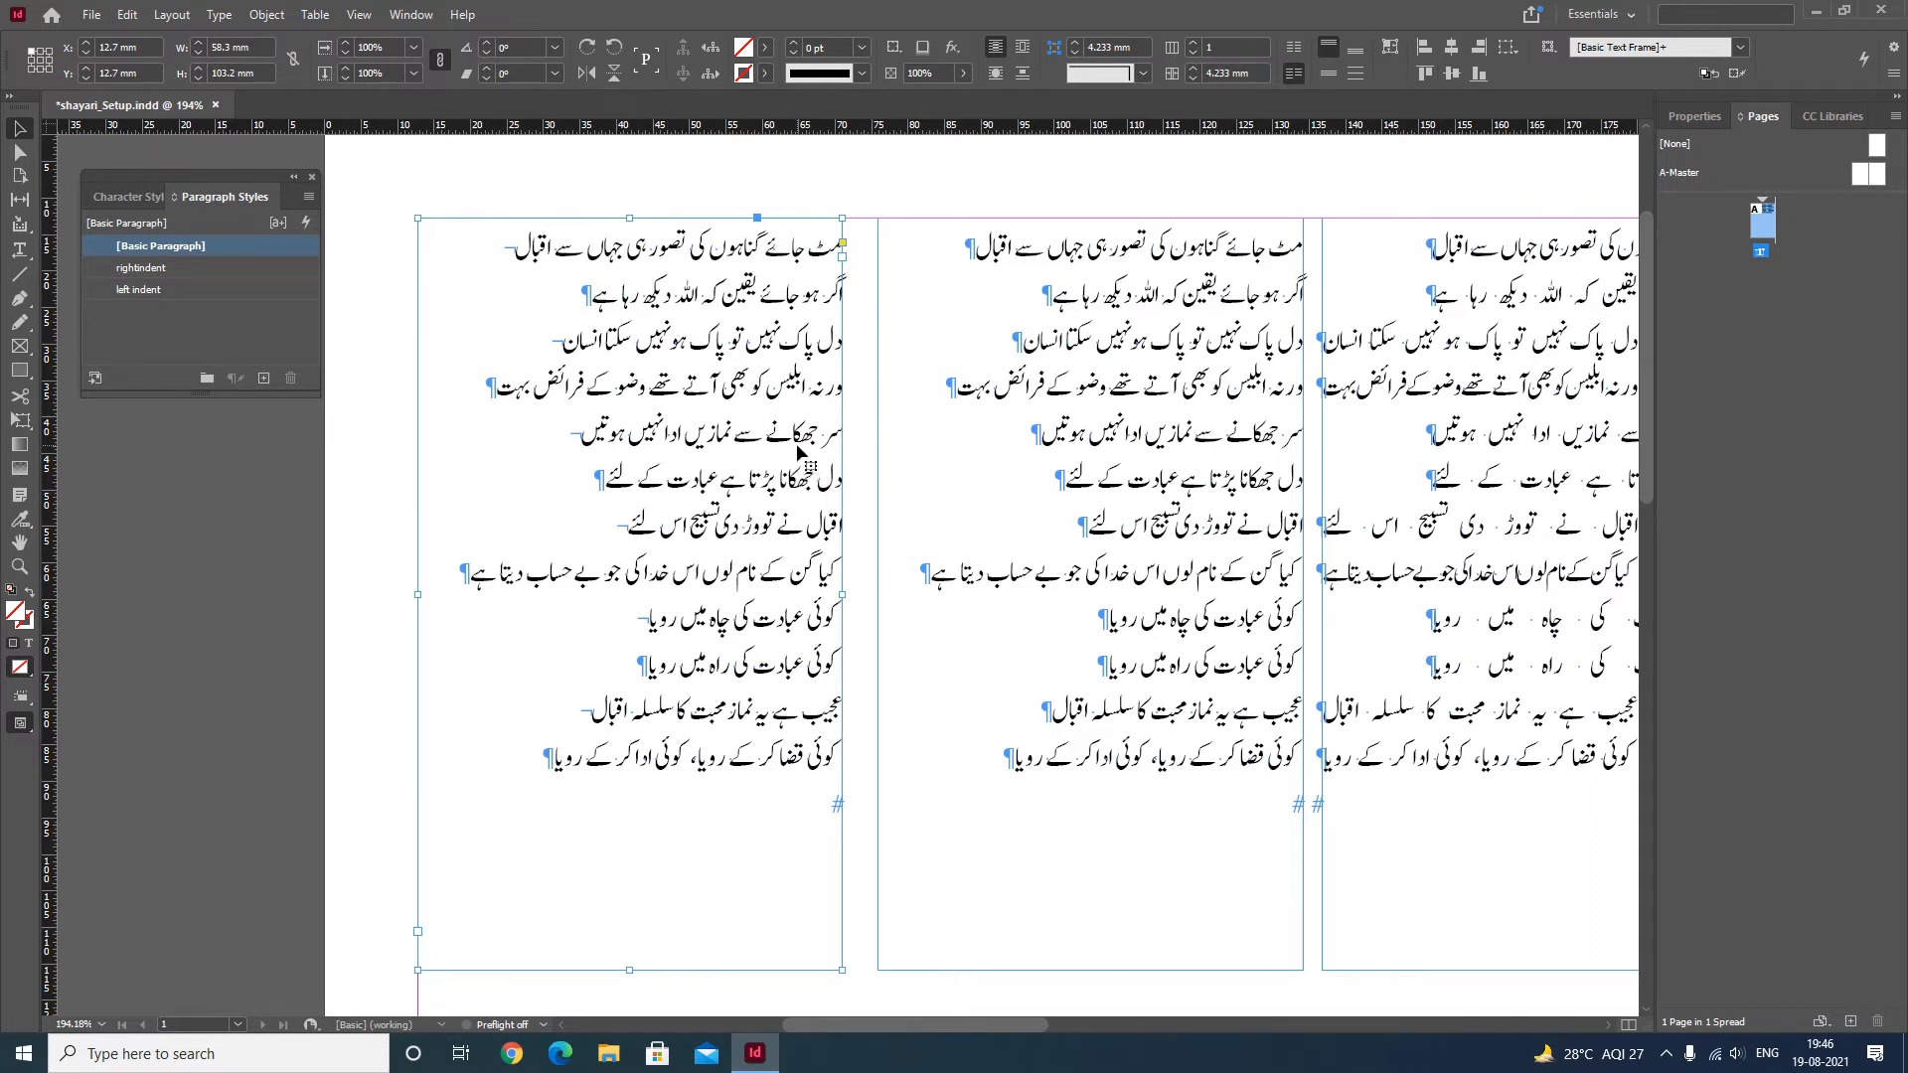
pyautogui.hotkey('ctrl', 'alt', 'i')
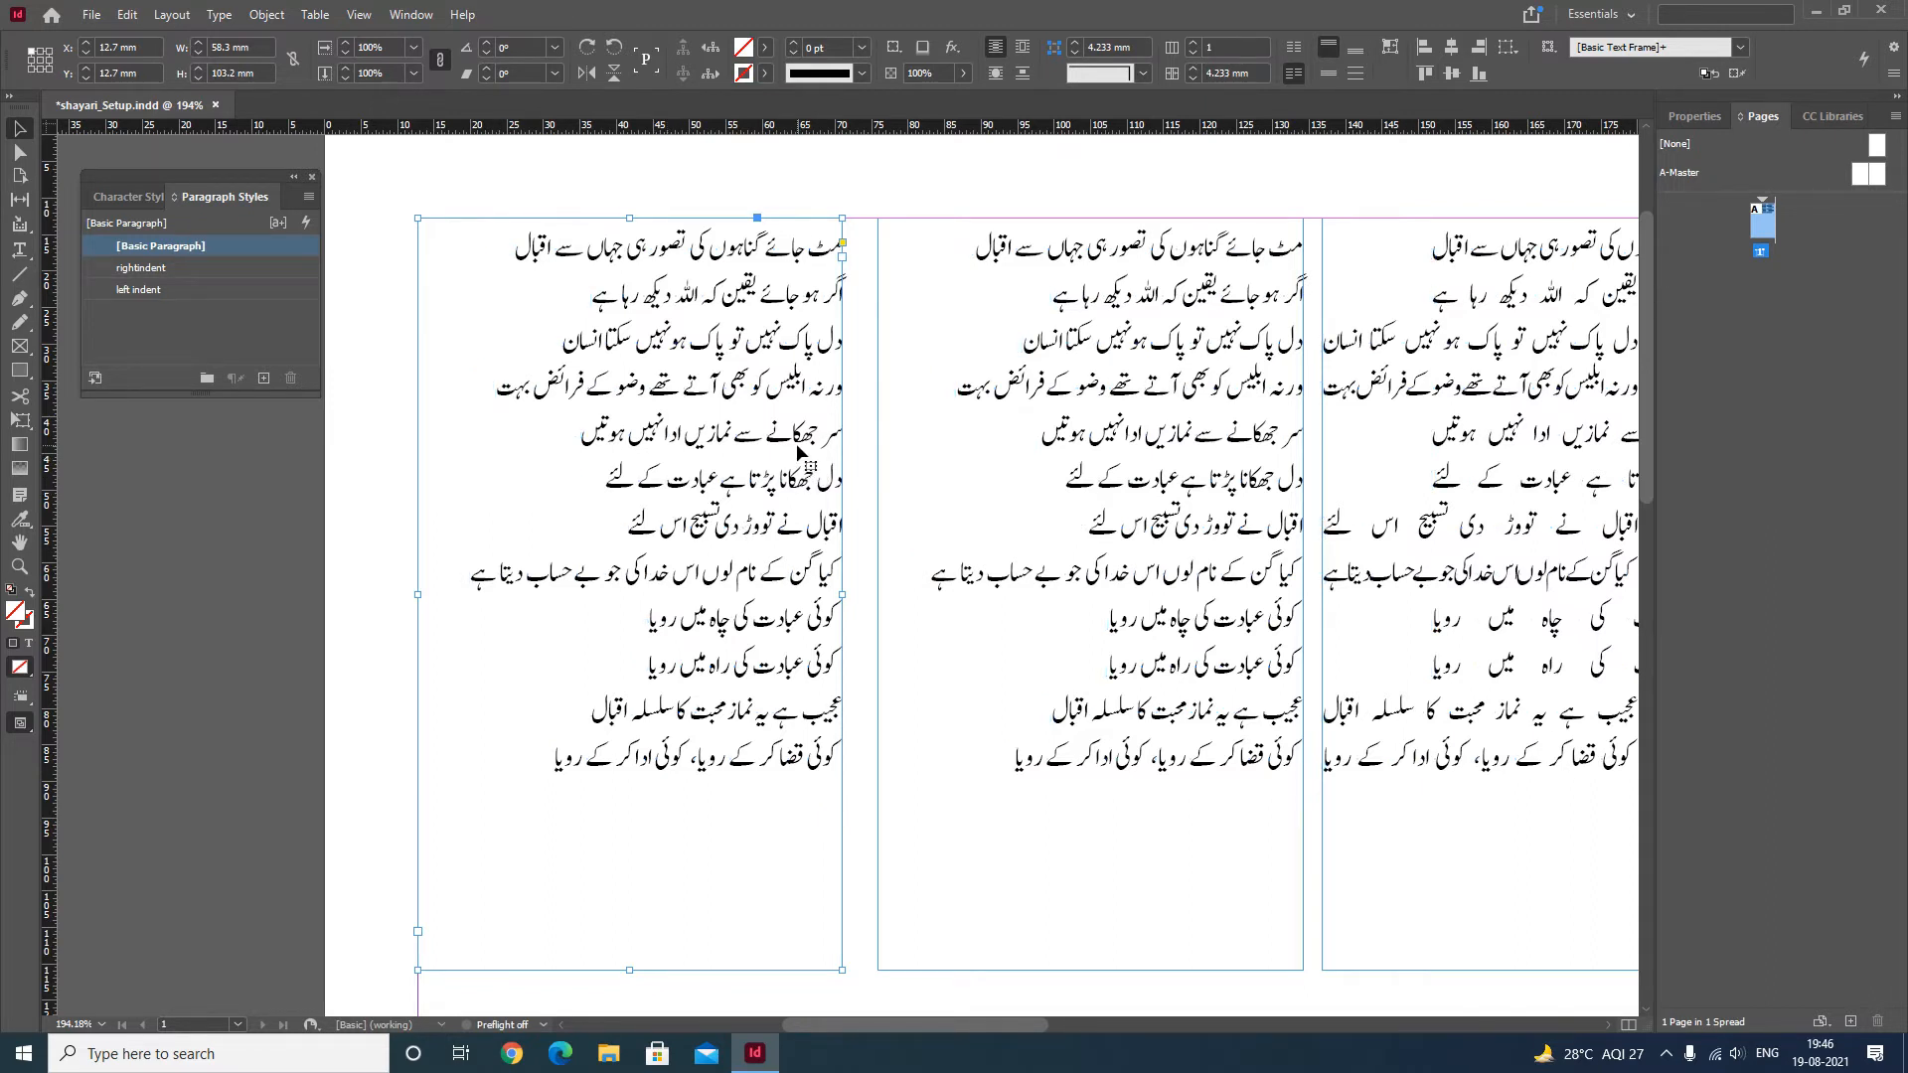
# Apply "left indent" then Next Style to all lines of the leftmost poem, which uses forced line breaks
pyautogui.click(19, 250)
pyautogui.moveTo(557, 751); pyautogui.dragTo(835, 243)
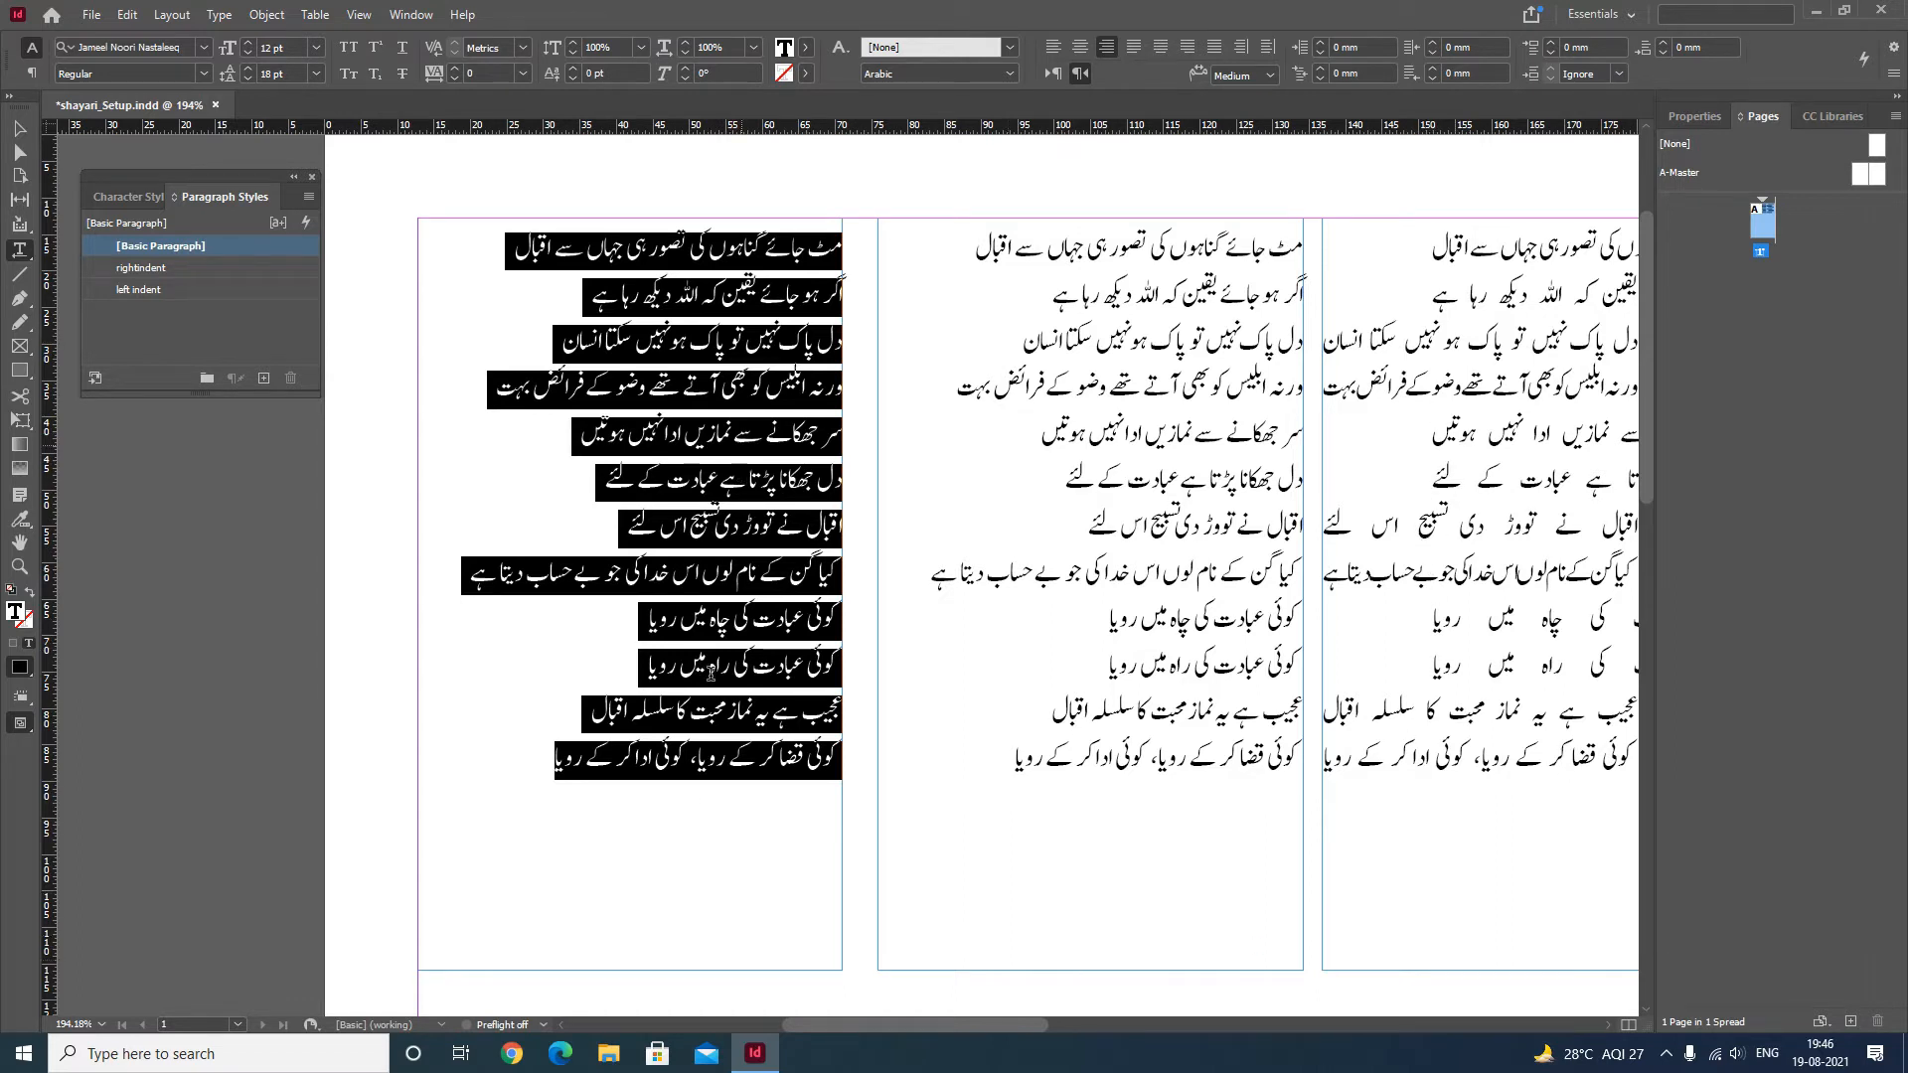
pyautogui.rightClick(147, 290)
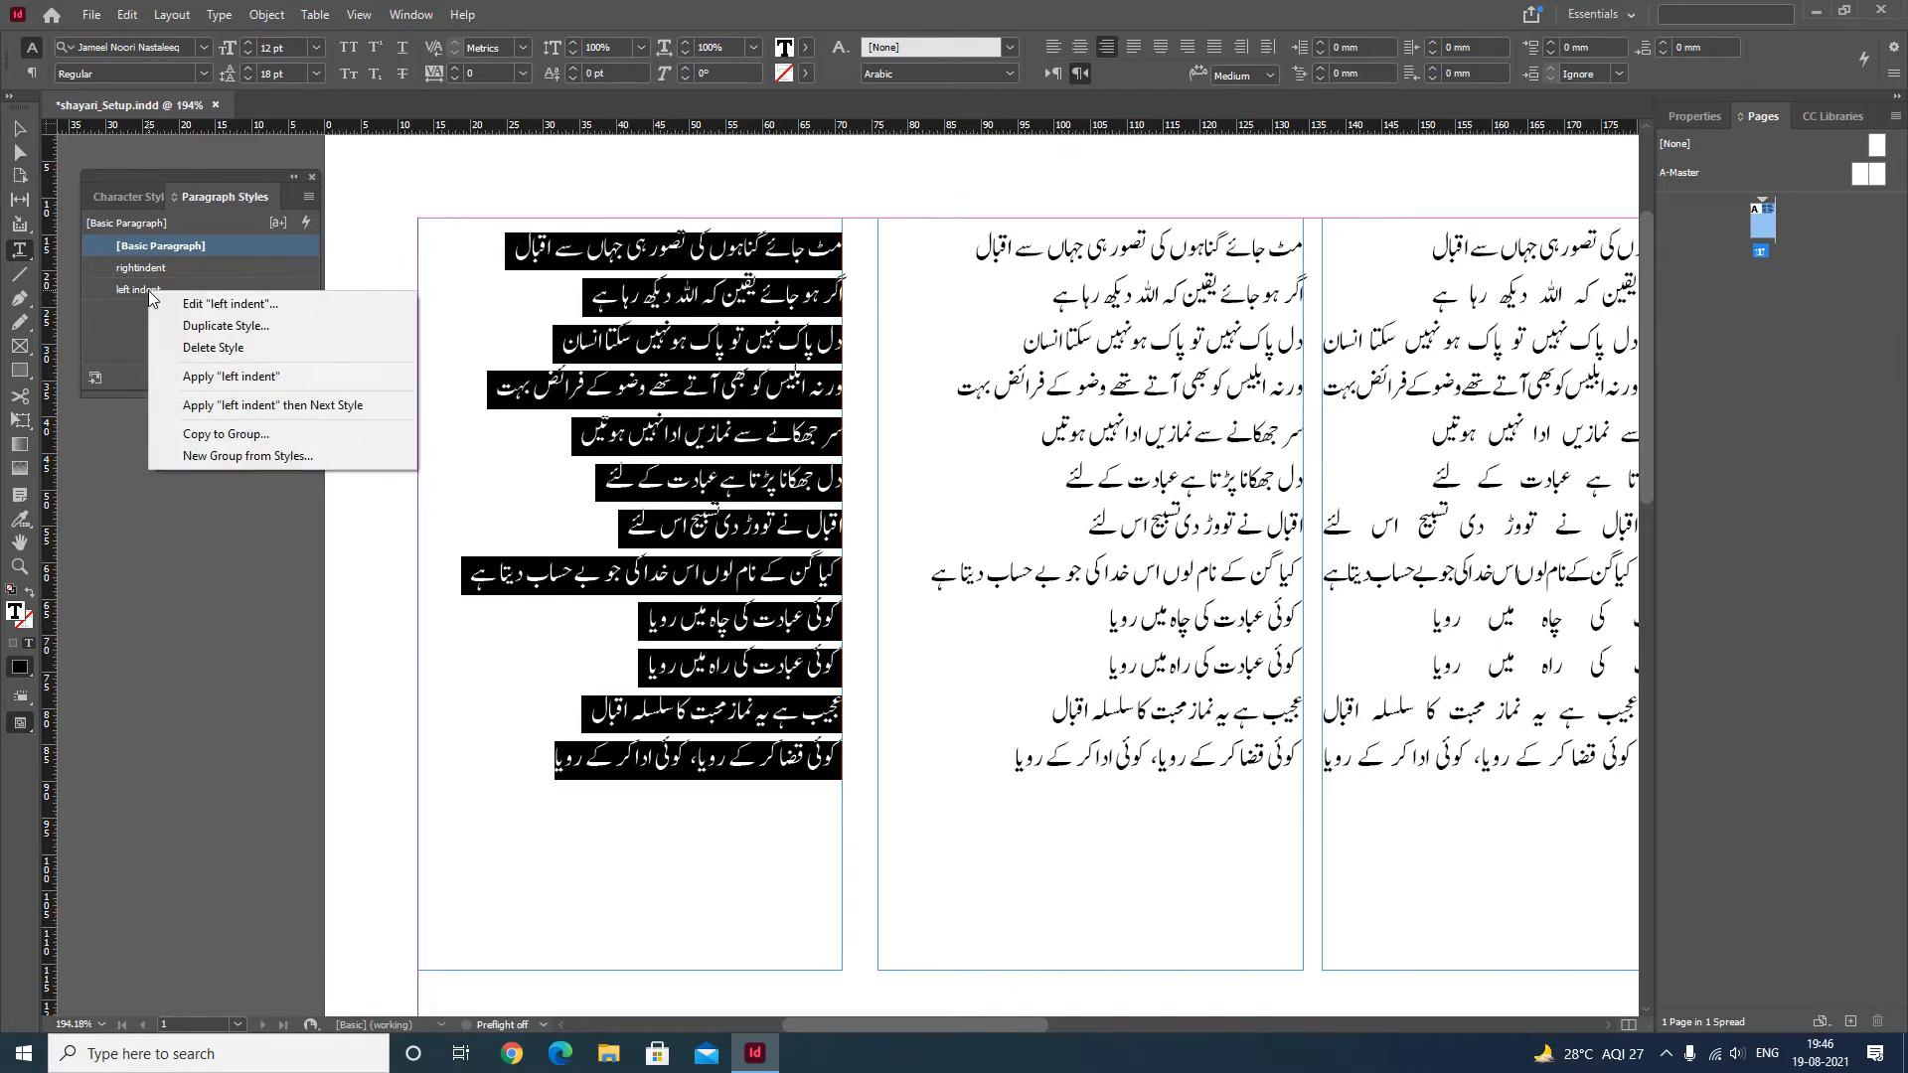
pyautogui.click(338, 408)
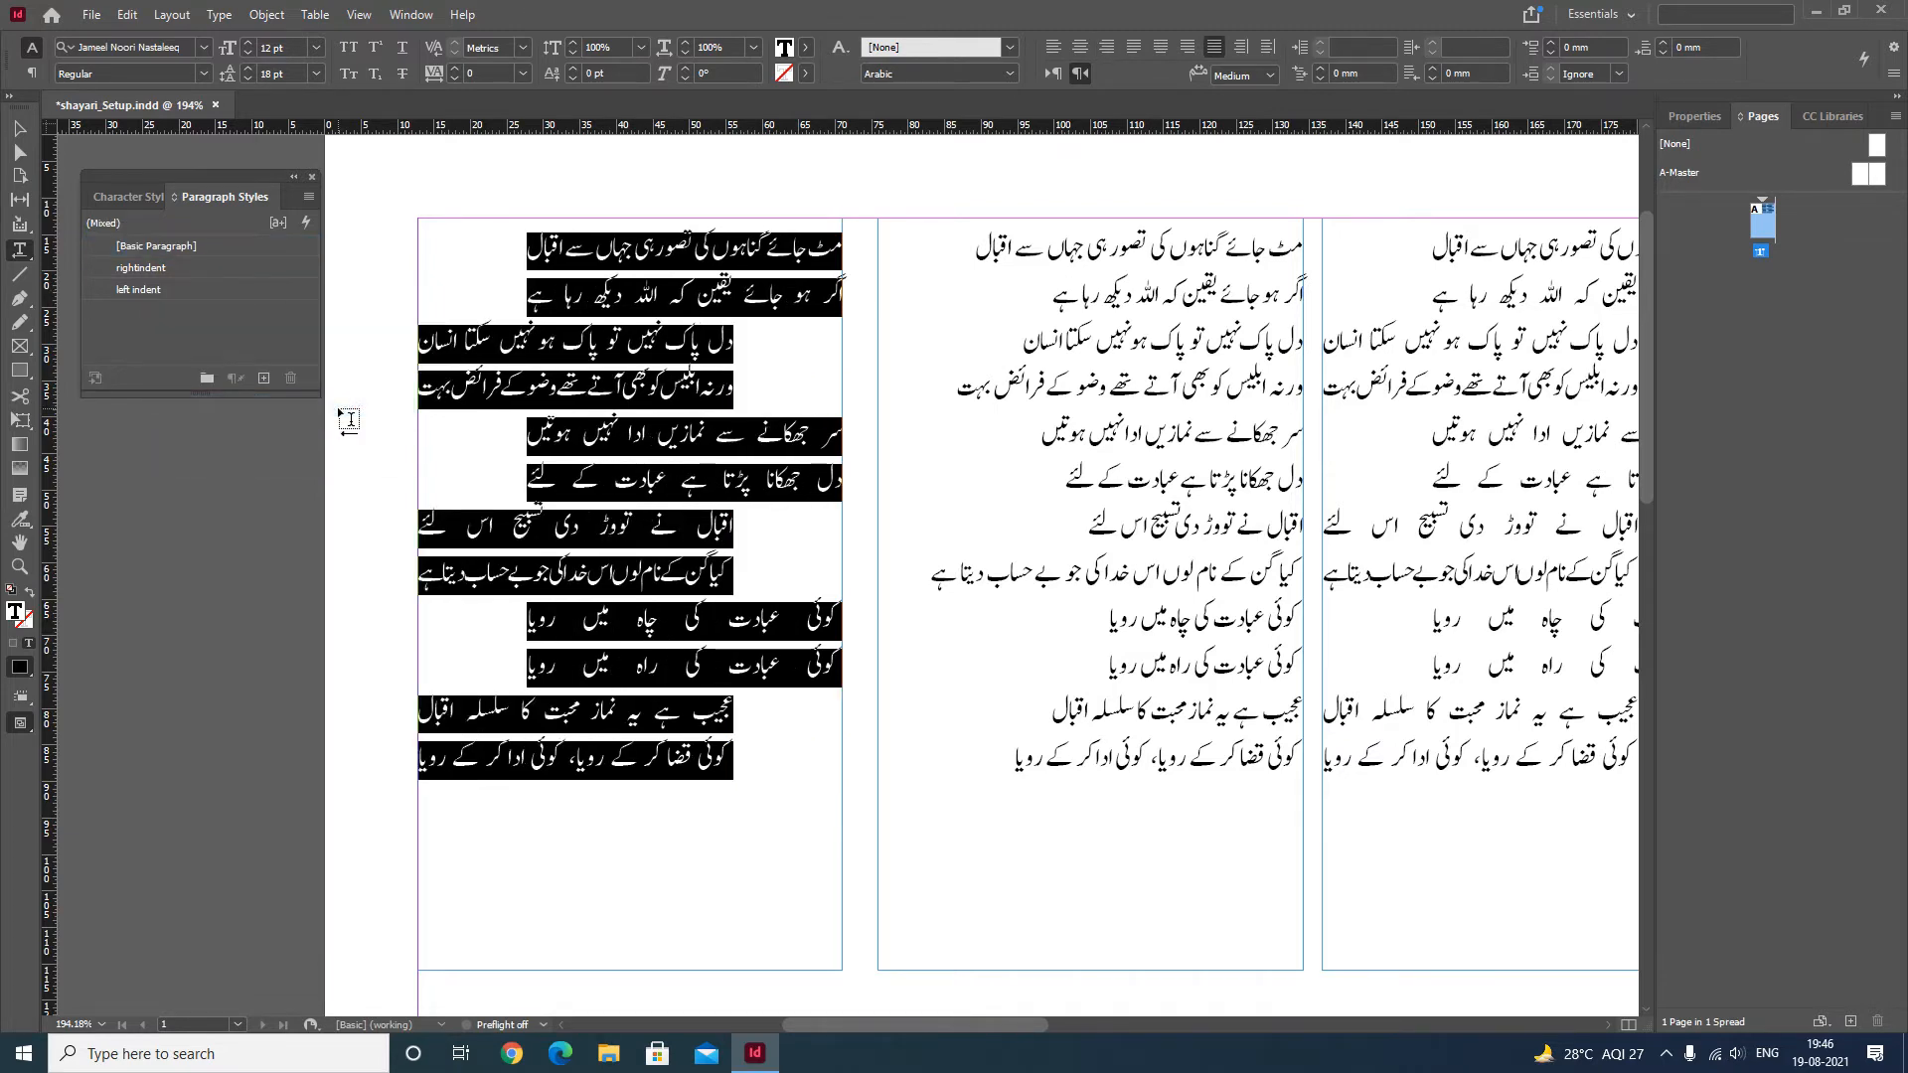
pyautogui.press('Escape')
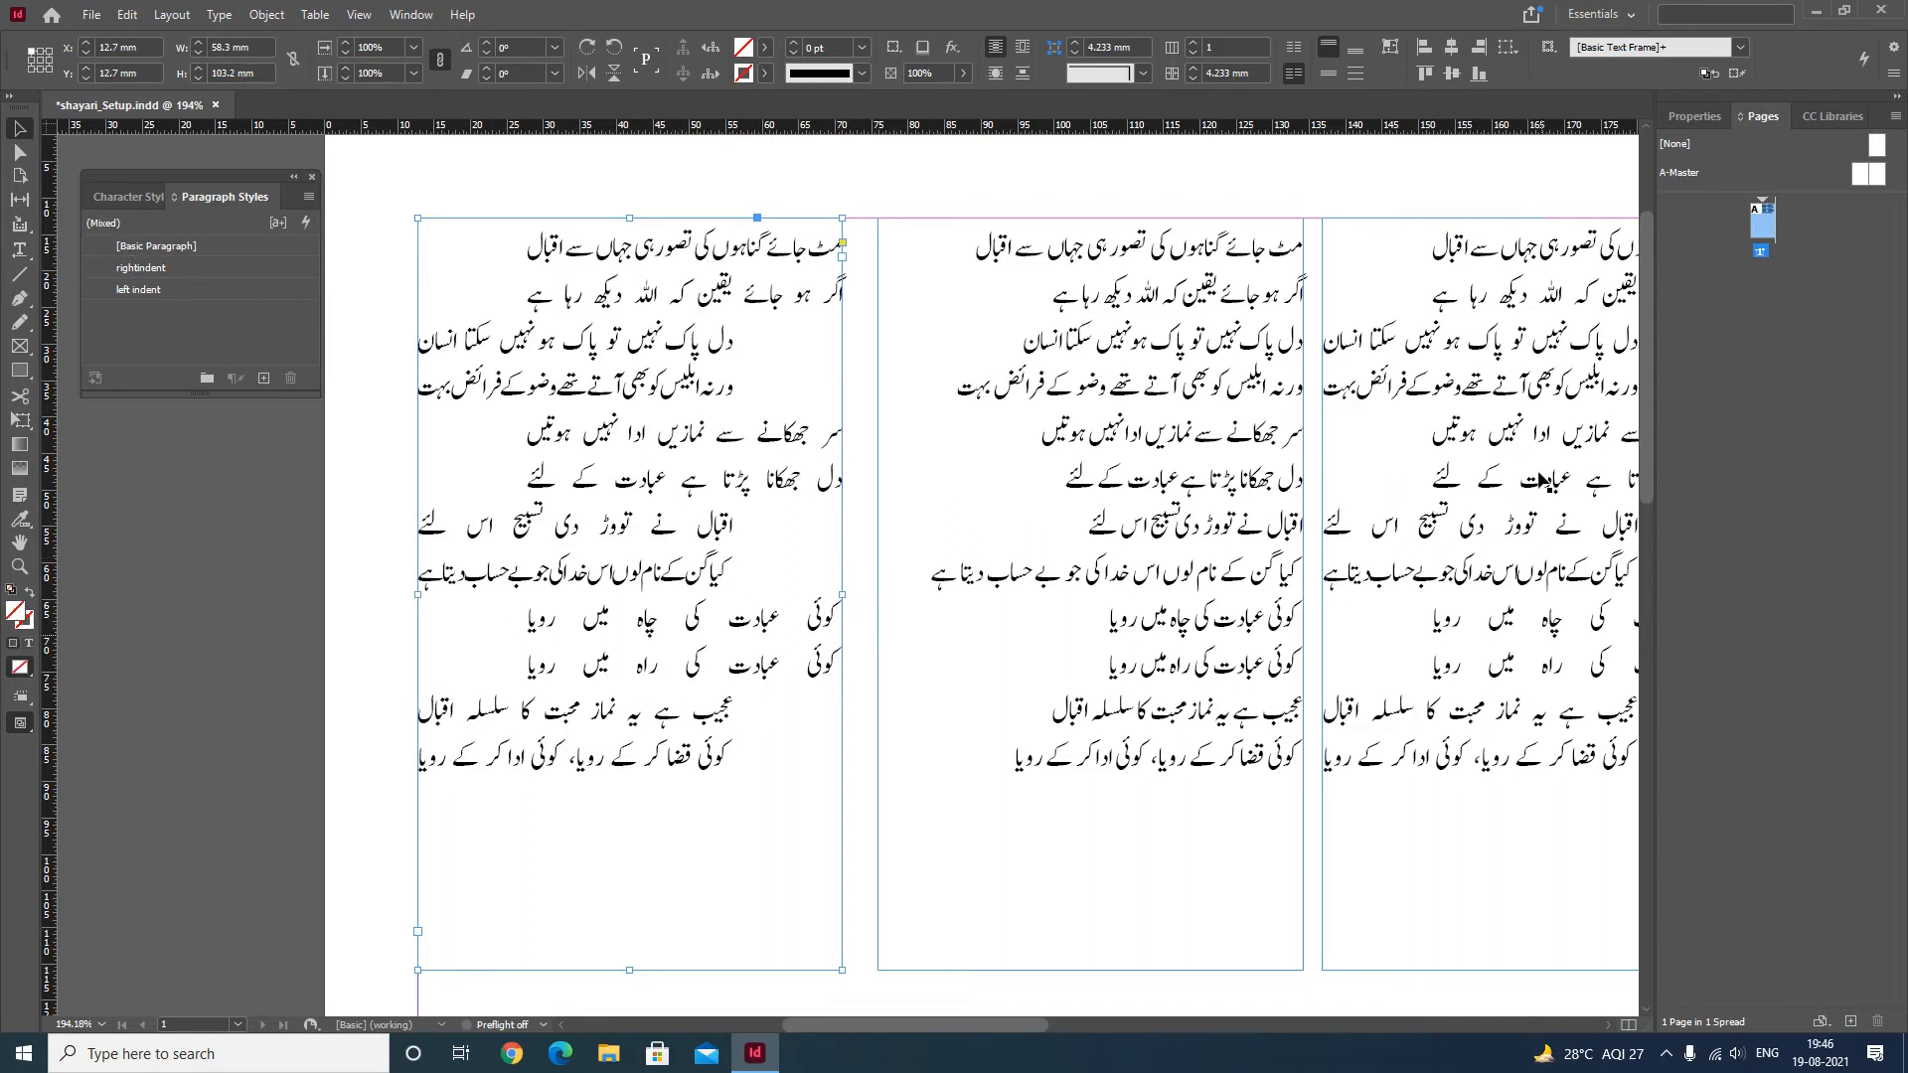
# Apply "left indent" then Next Style to all lines of the middle poem, which uses only paragraph breaks
pyautogui.click(19, 250)
pyautogui.moveTo(976, 776); pyautogui.dragTo(1222, 248)
pyautogui.rightClick(202, 291)
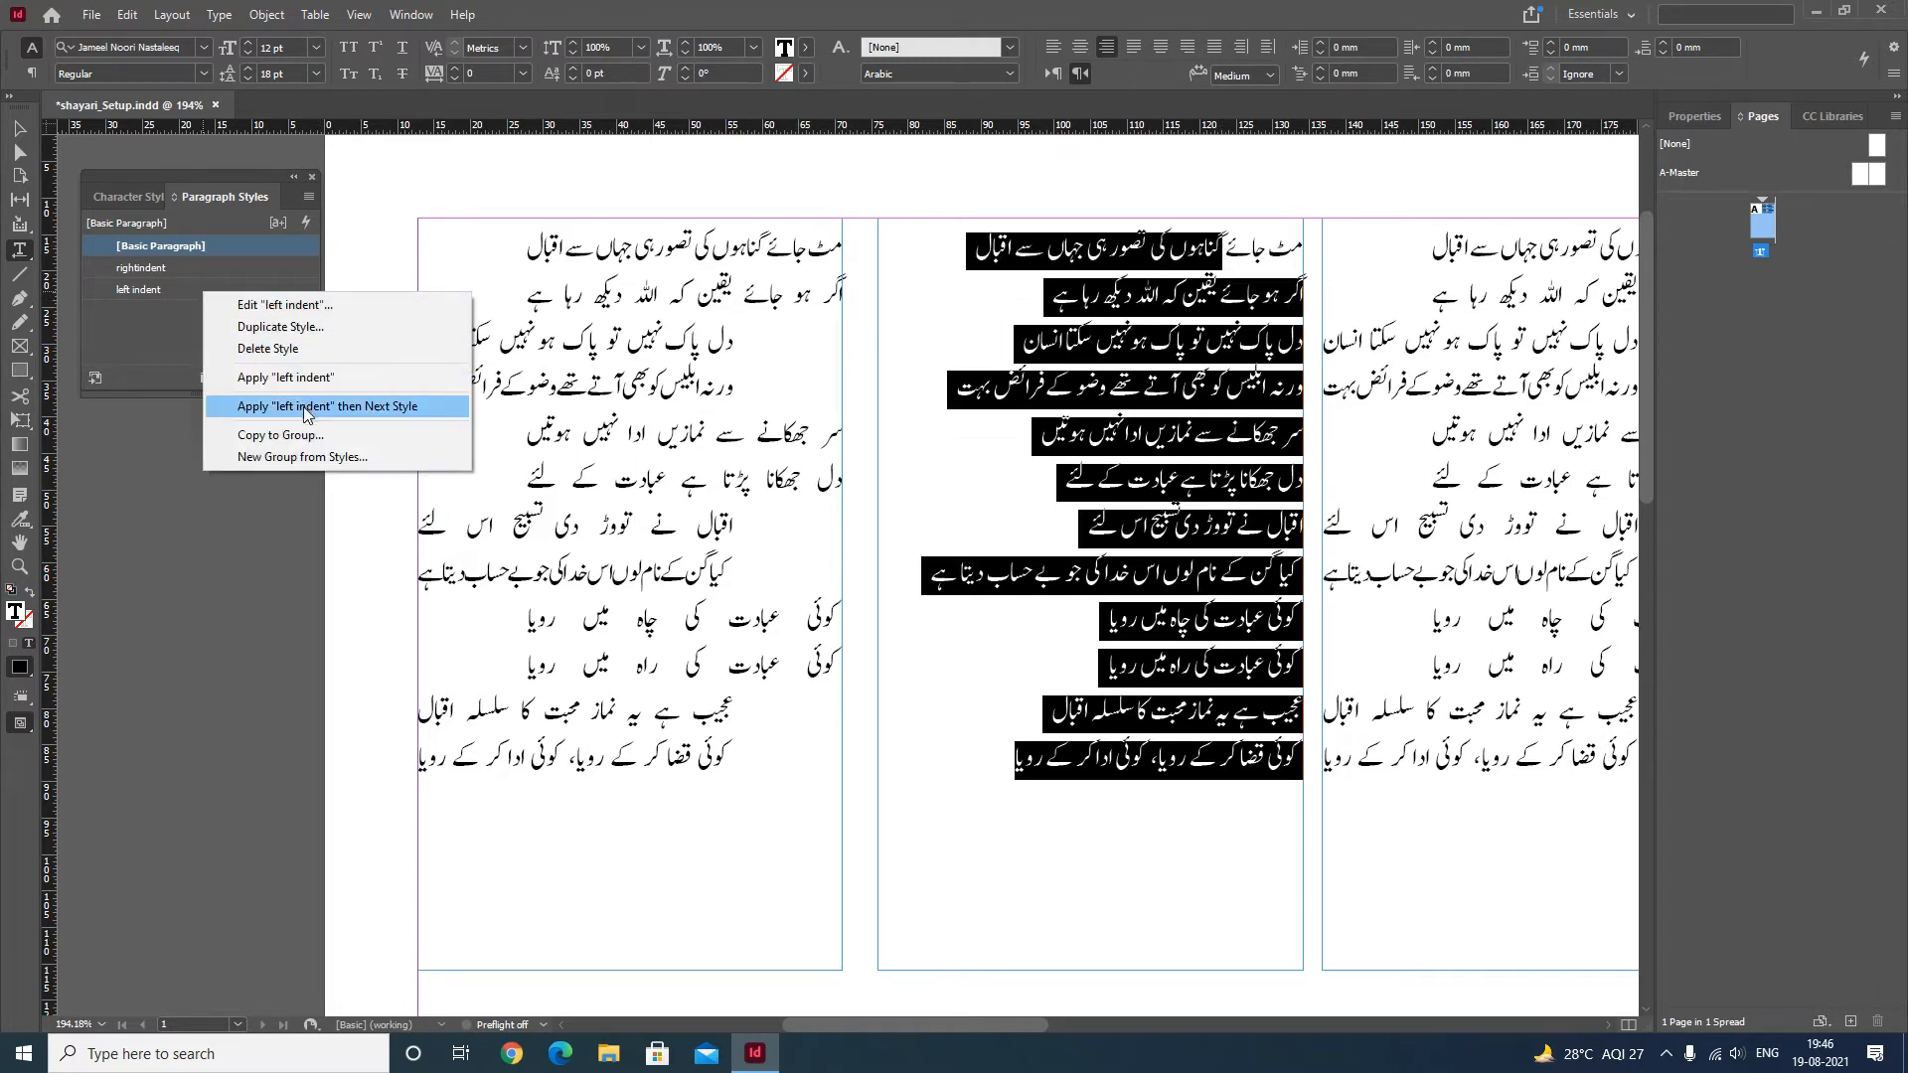
pyautogui.click(308, 408)
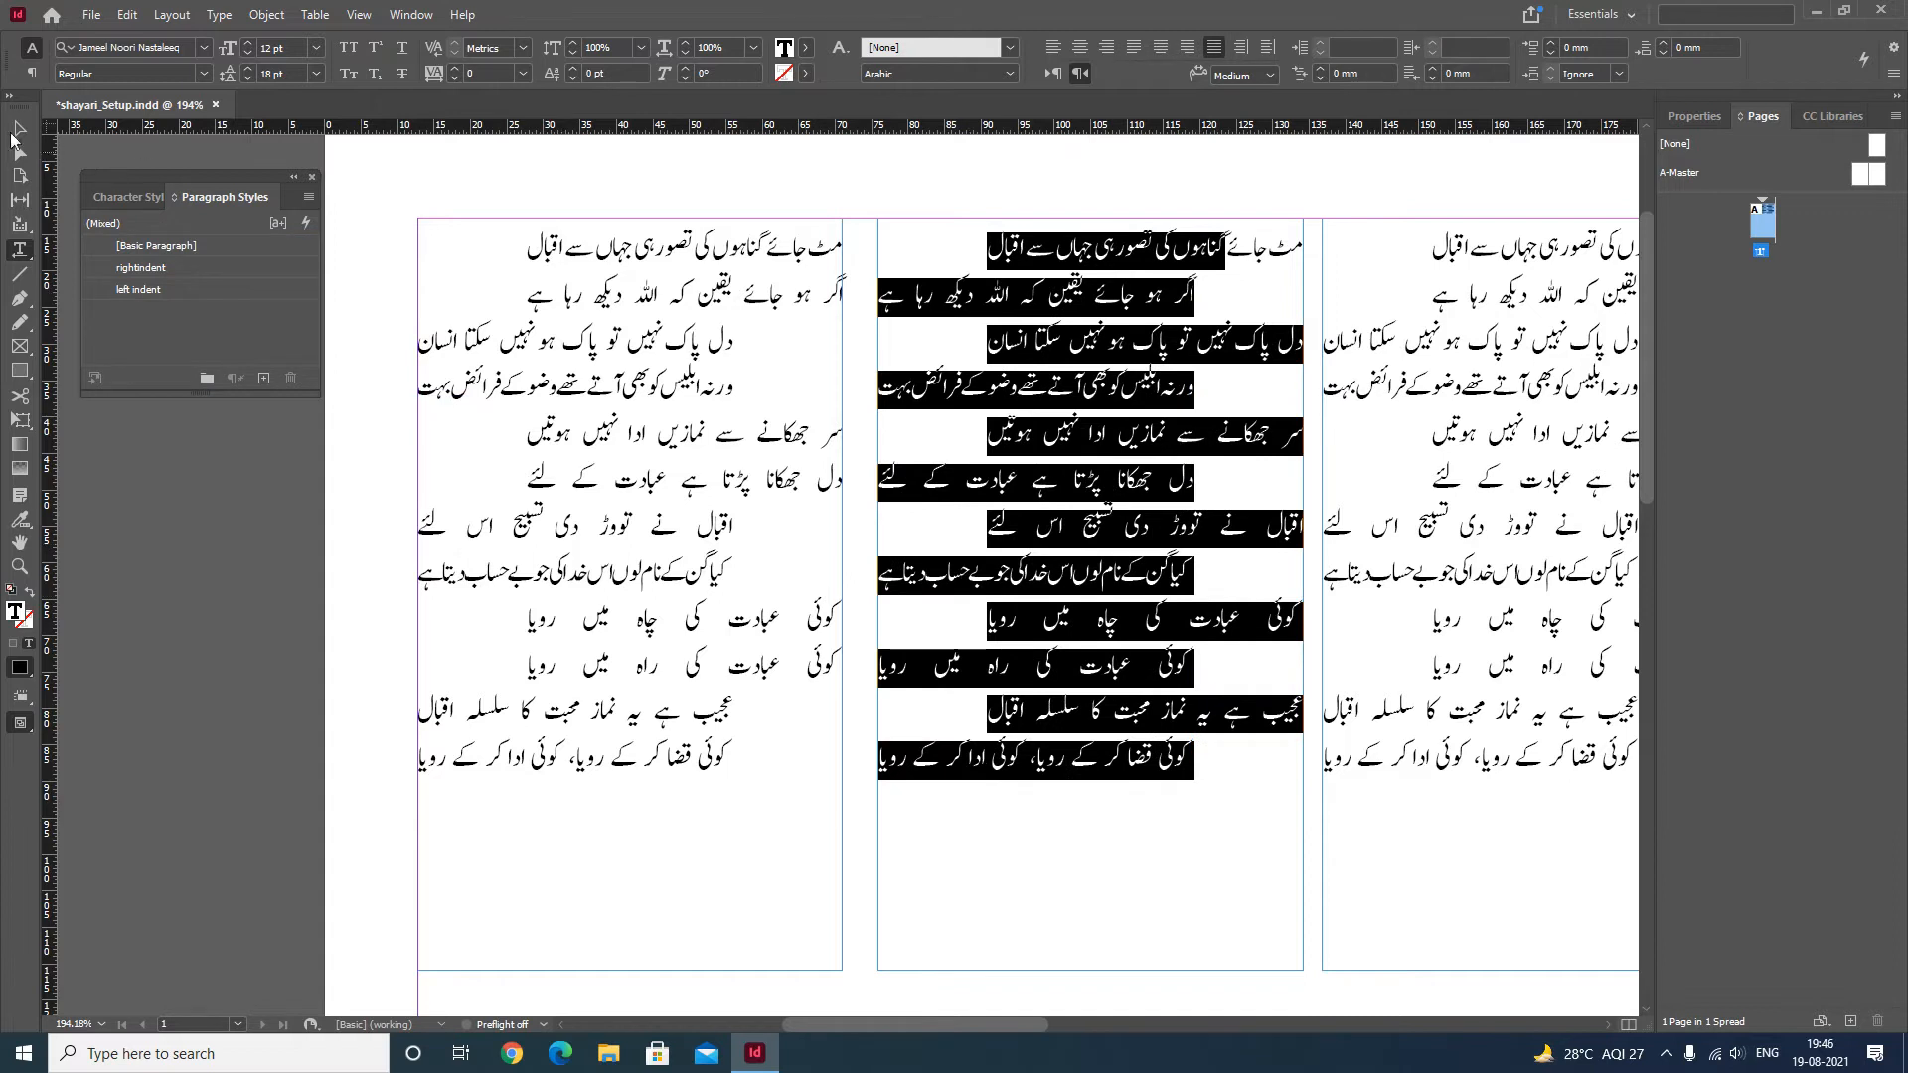
pyautogui.click(16, 130)
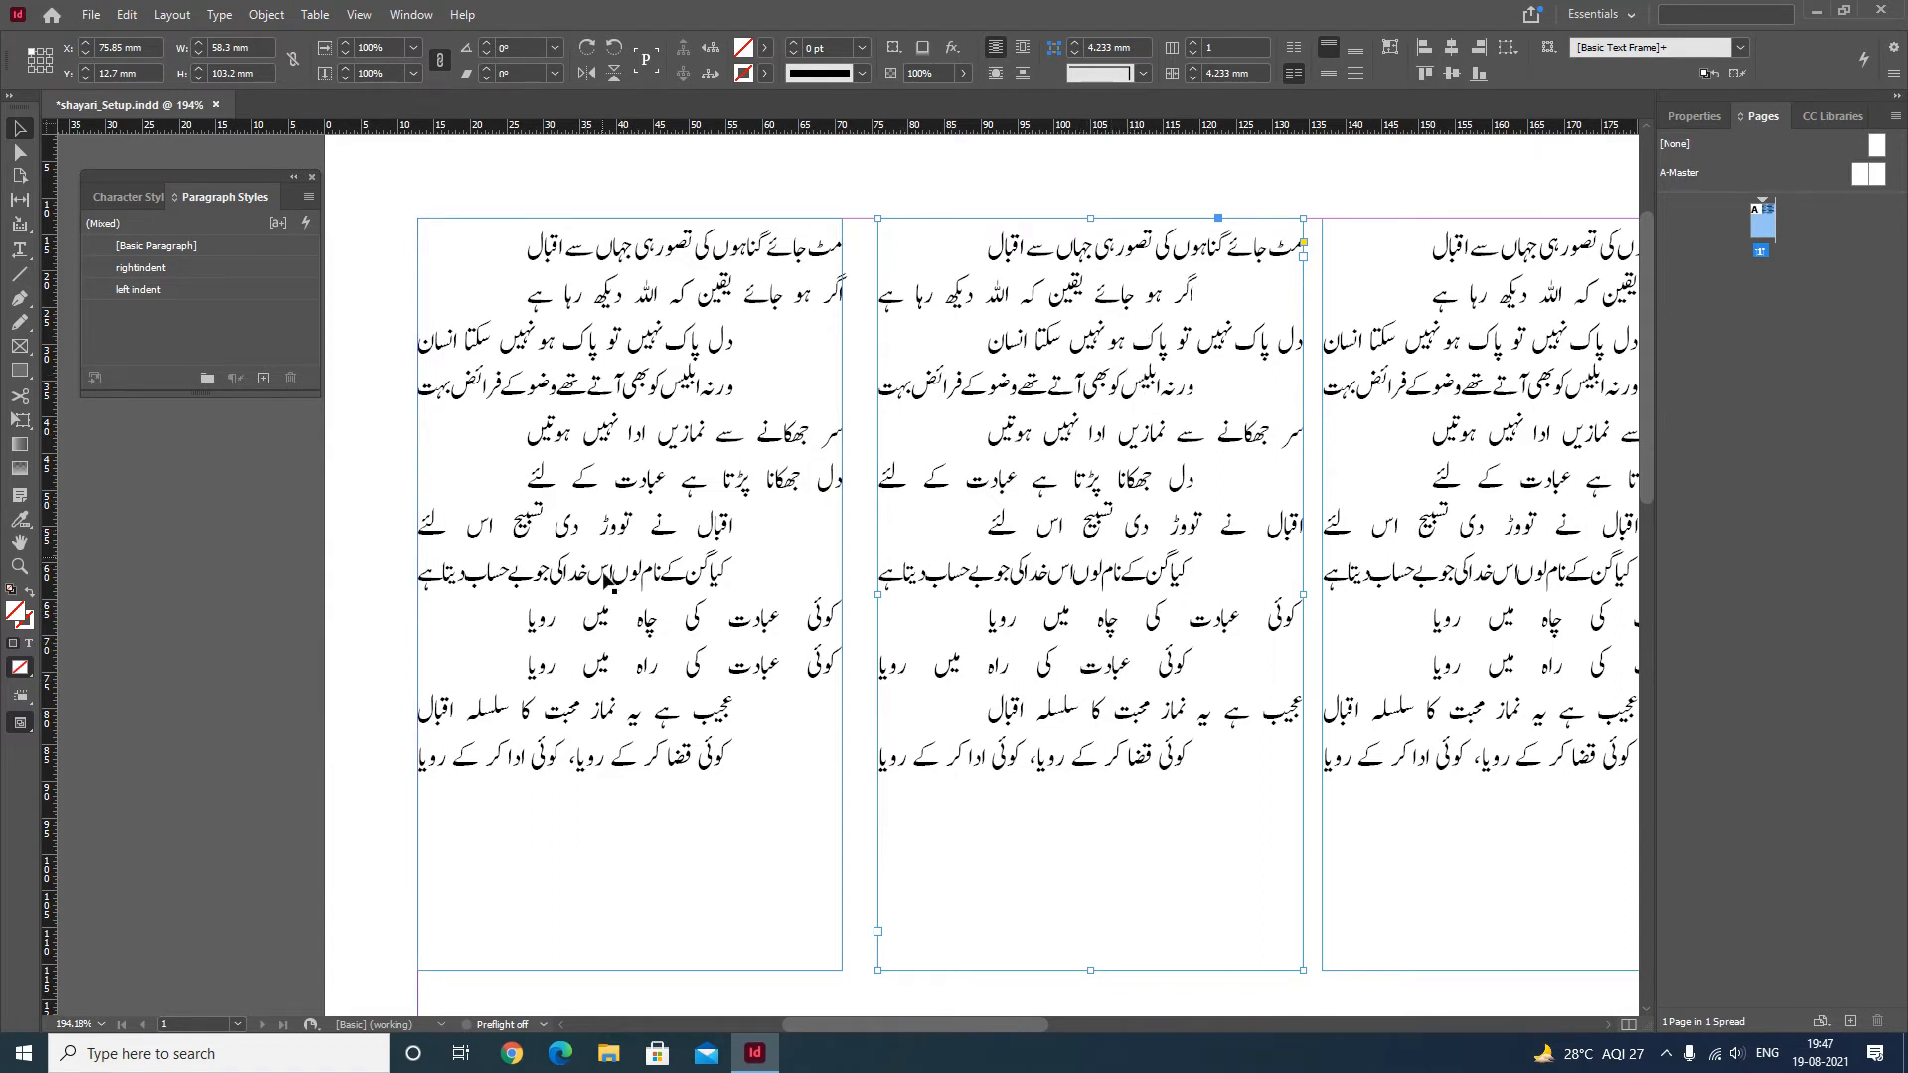
# Reset the lines of the middle and leftmost poems to the [Basic Paragraph] style
pyautogui.click(16, 253)
pyautogui.click(1102, 579)
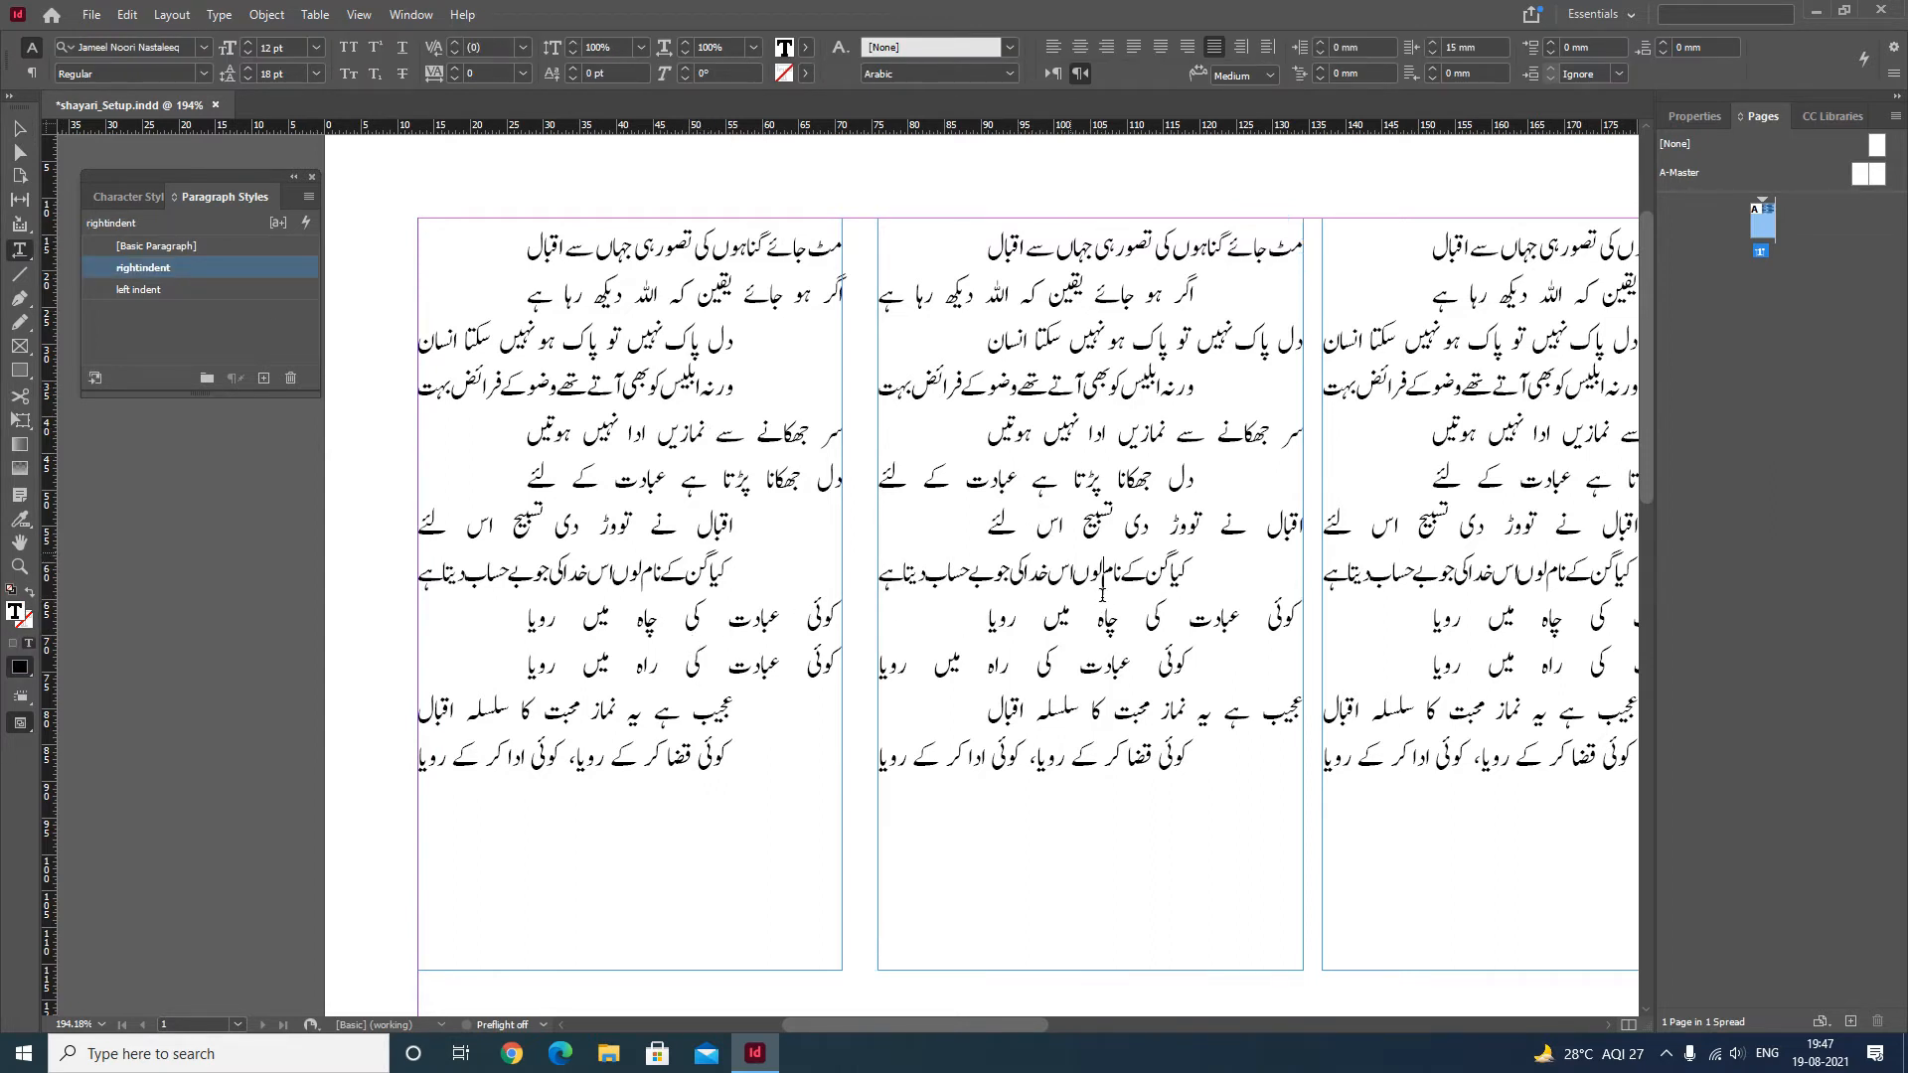
pyautogui.hotkey('ctrl', 'a')
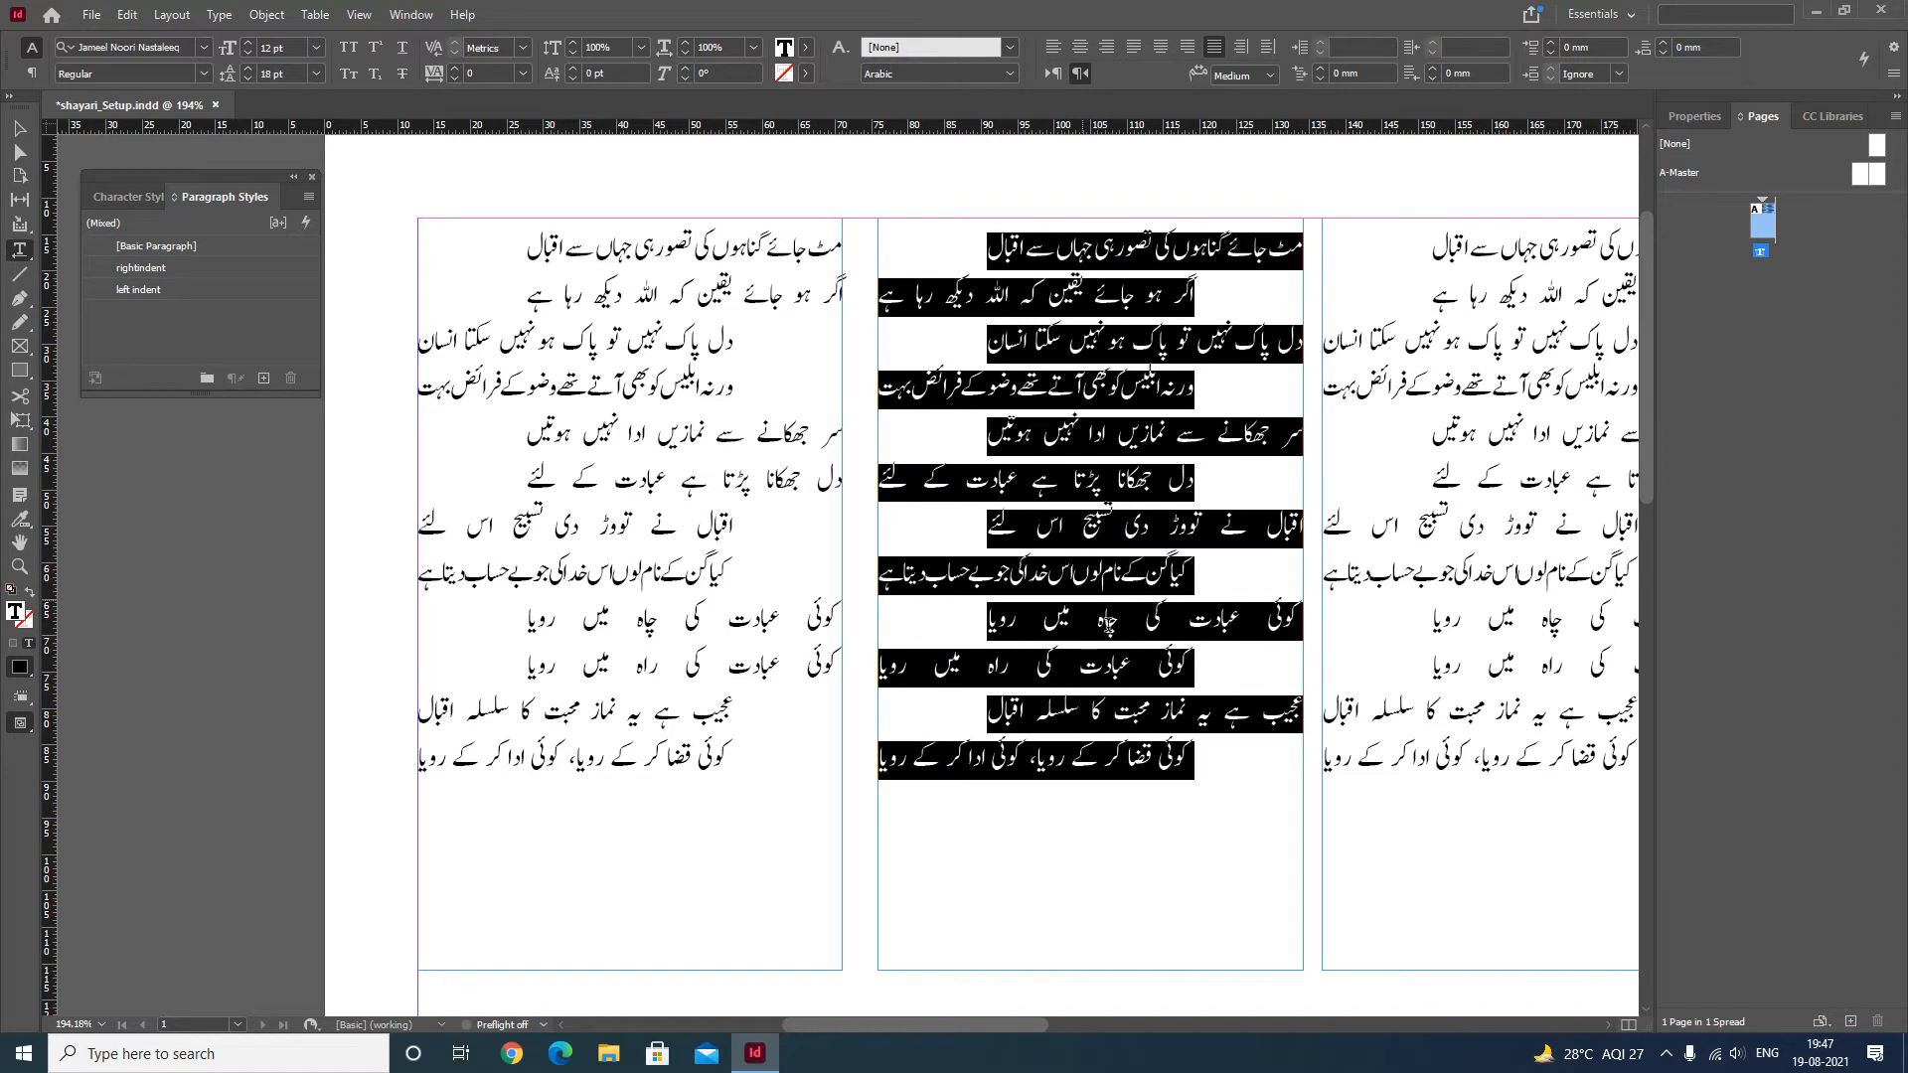
pyautogui.click(239, 246)
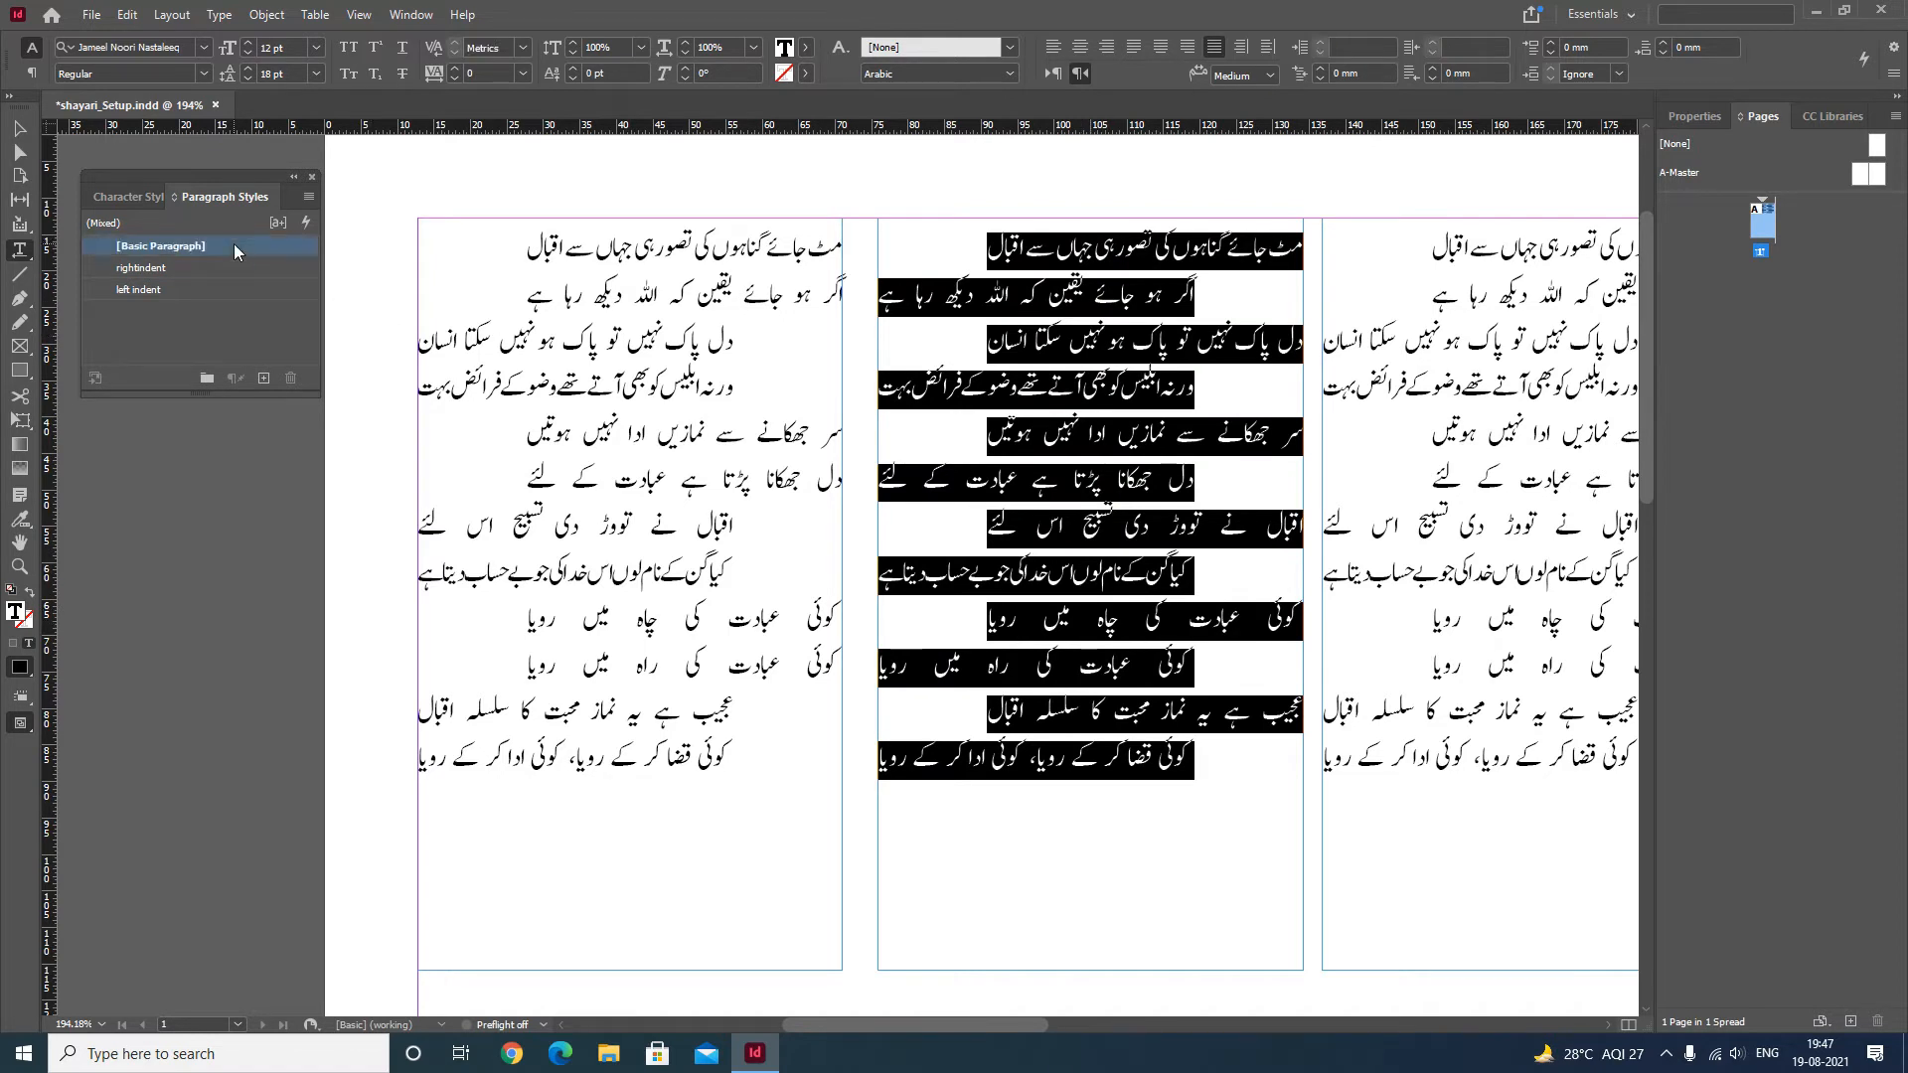
pyautogui.moveTo(660, 773); pyautogui.dragTo(700, 246)
pyautogui.click(220, 248)
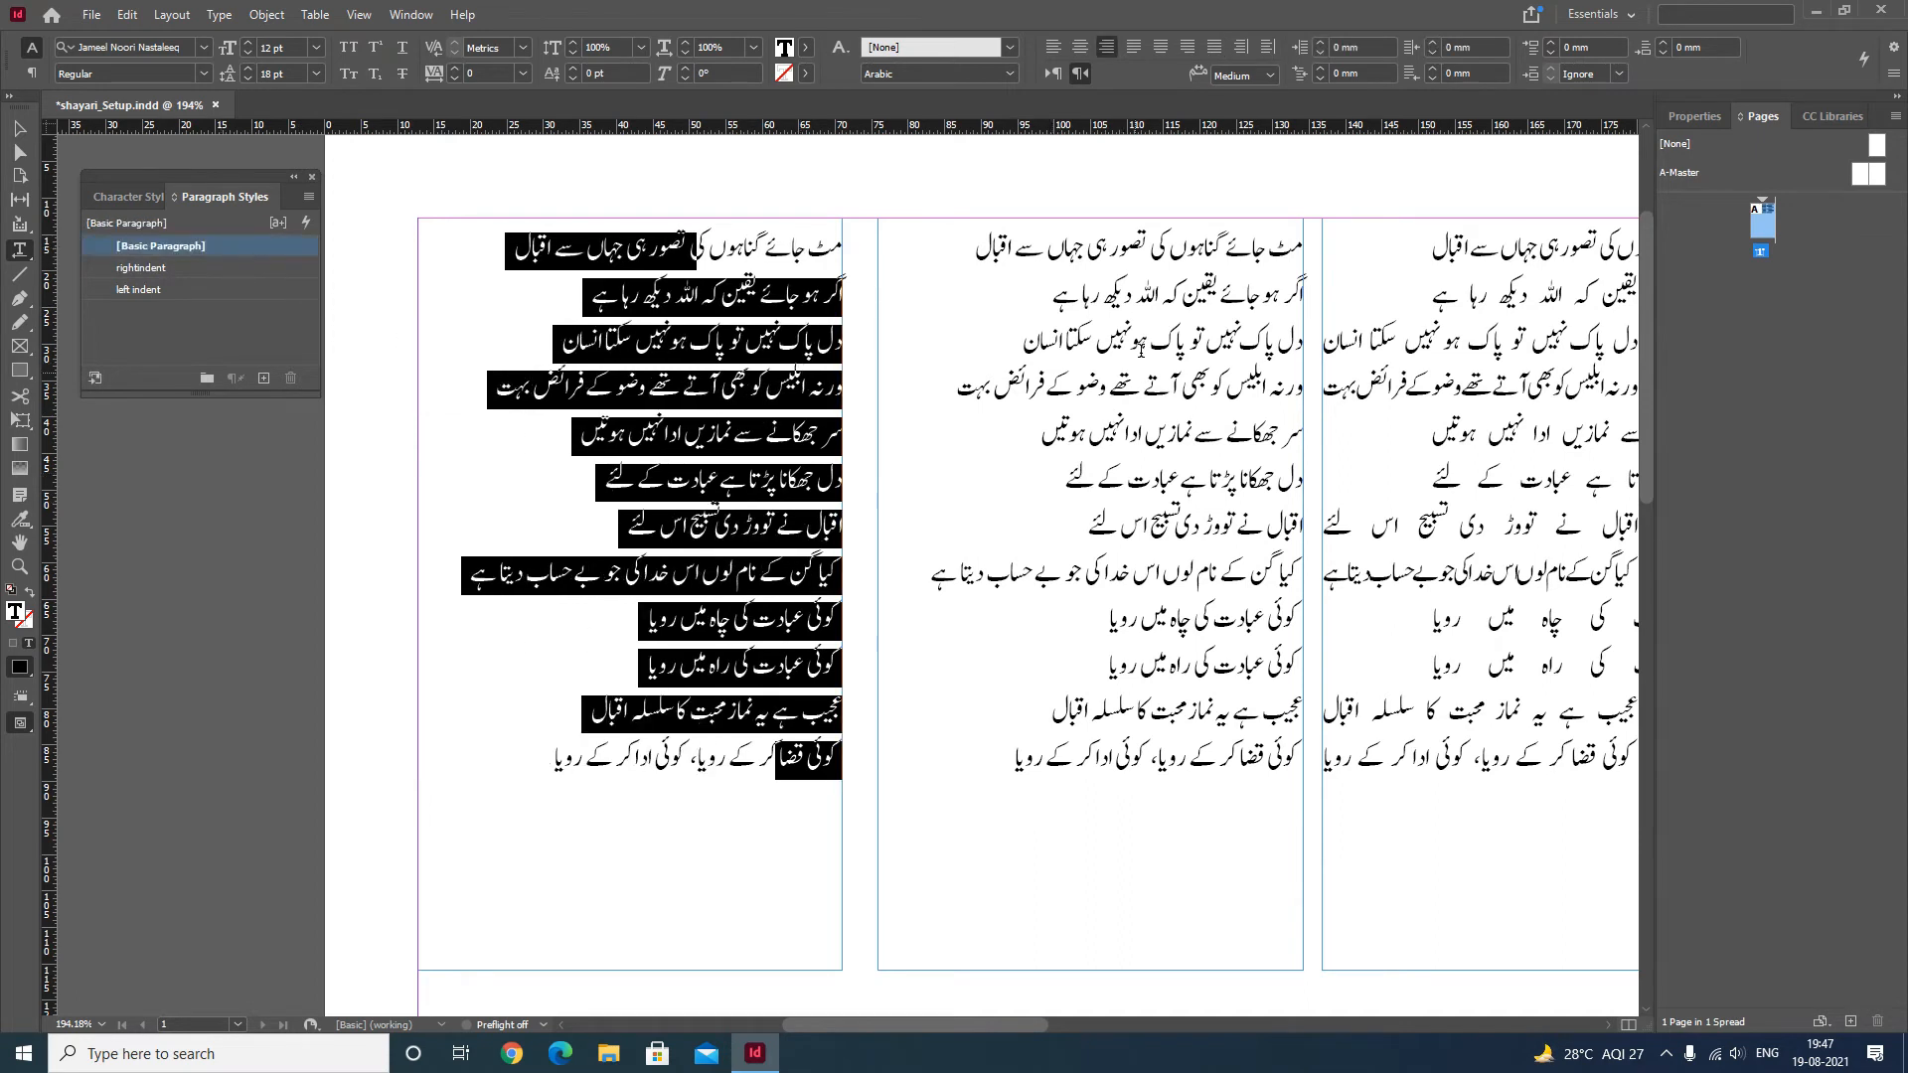
pyautogui.click(18, 129)
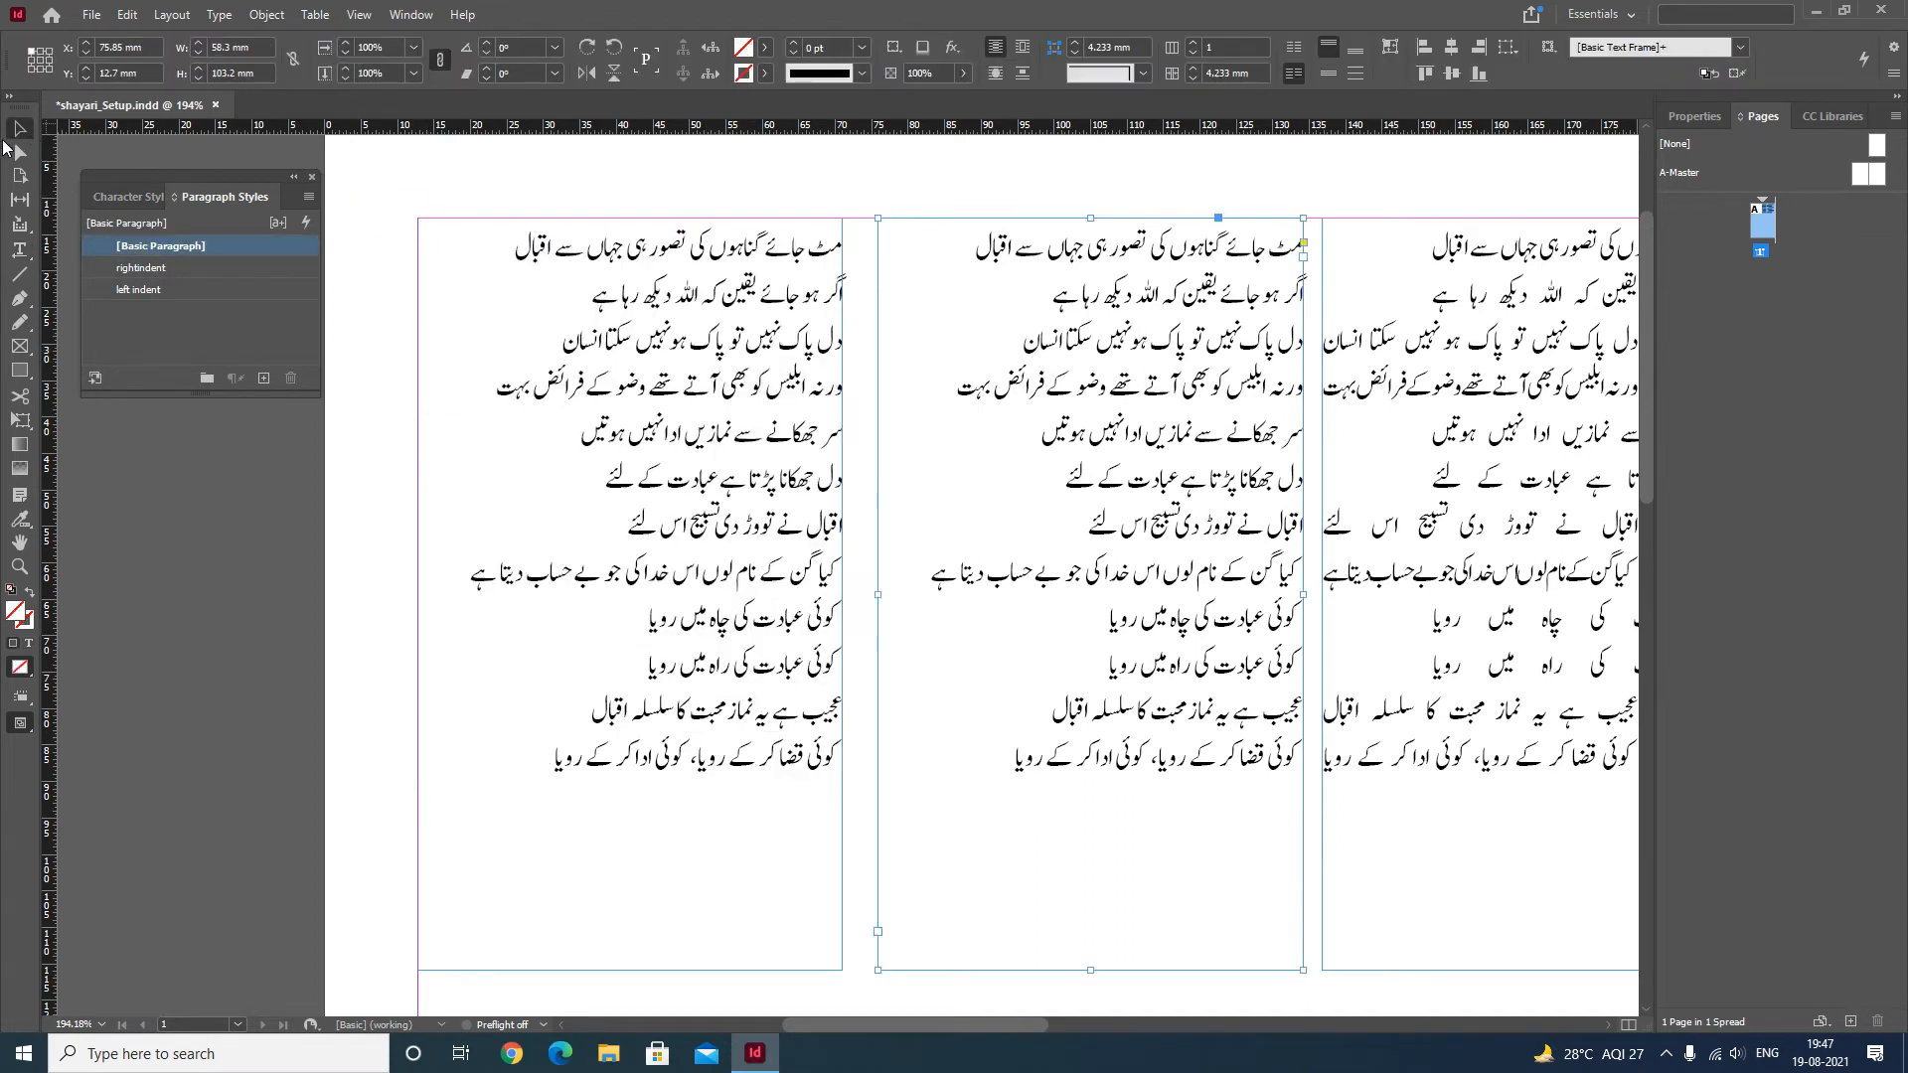
# Show hidden characters and draw an empty text frame about 55 × 28 mm below the rightmost poem
pyautogui.hotkey('ctrl', 'alt', 'i')
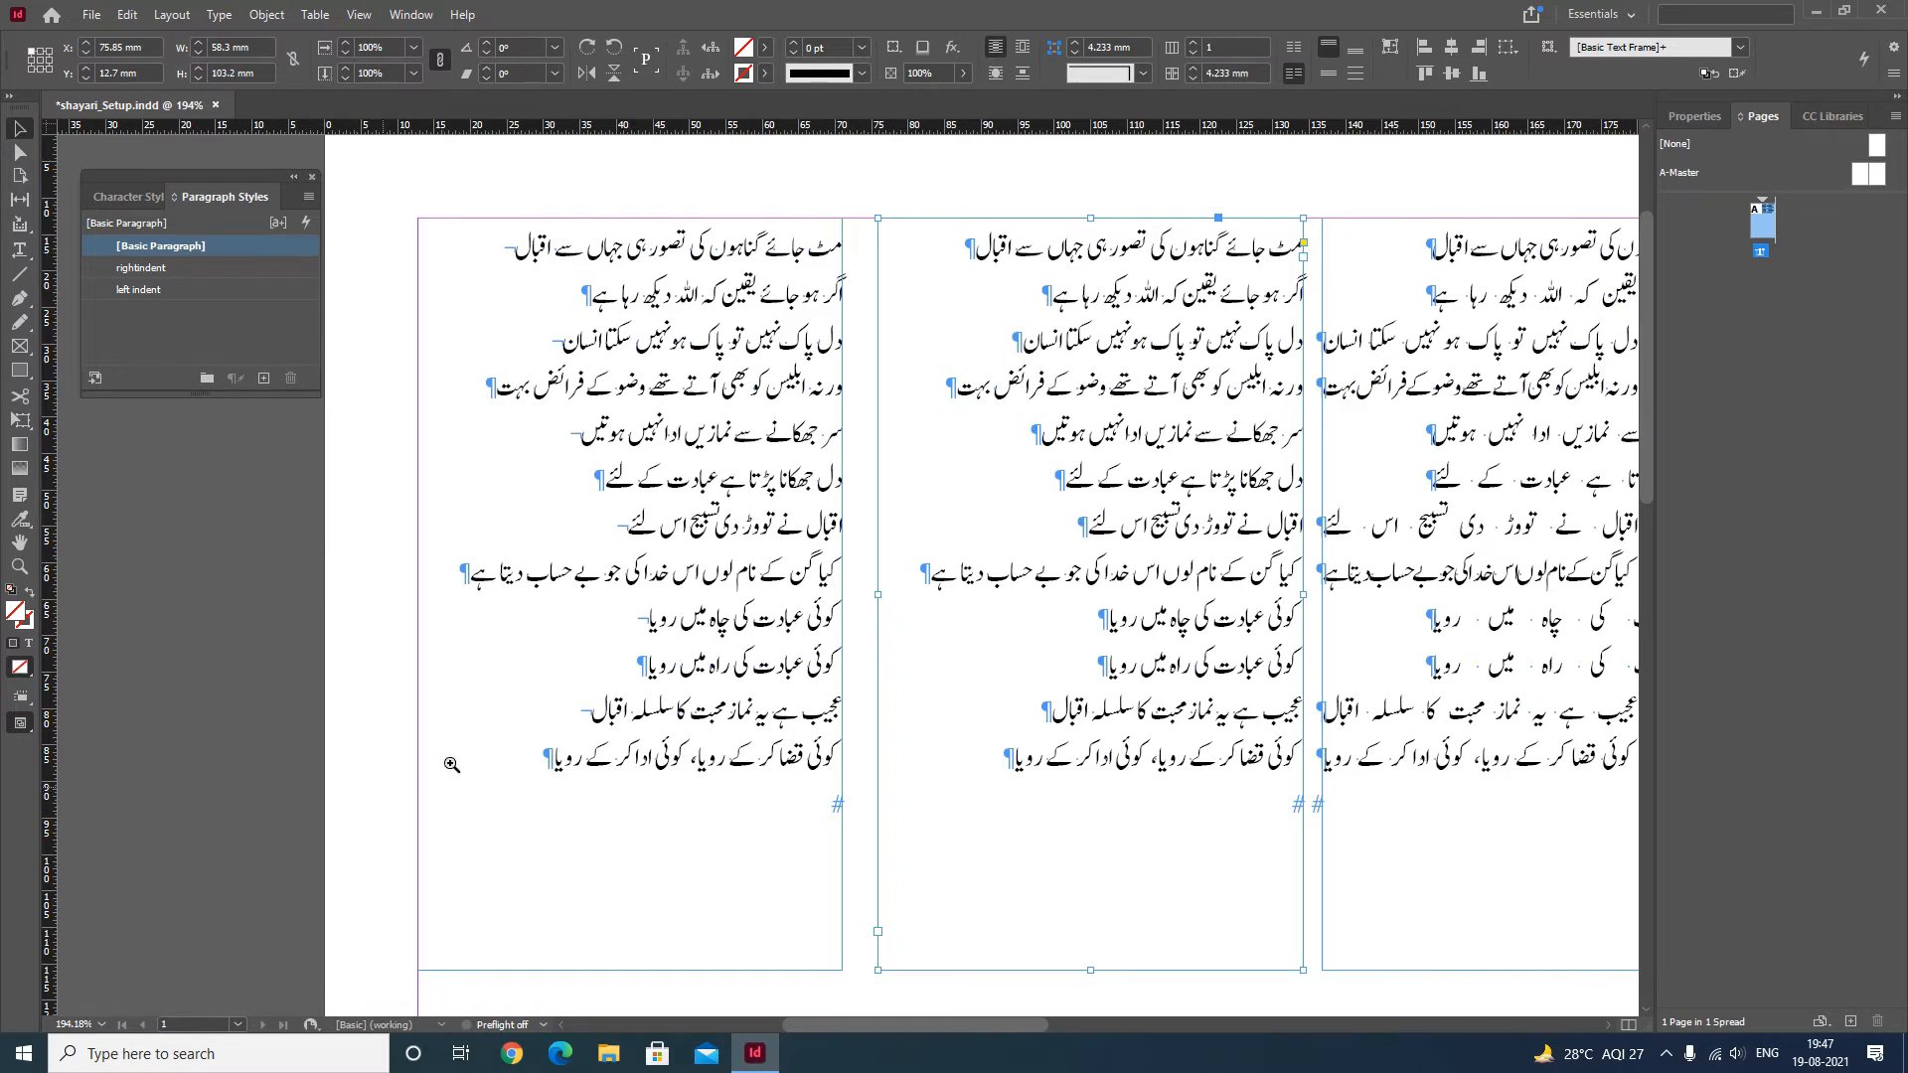
pyautogui.keyDown('ctrl'); pyautogui.keyDown('alt'); pyautogui.click(804, 767); pyautogui.keyUp('alt'); pyautogui.keyUp('ctrl')
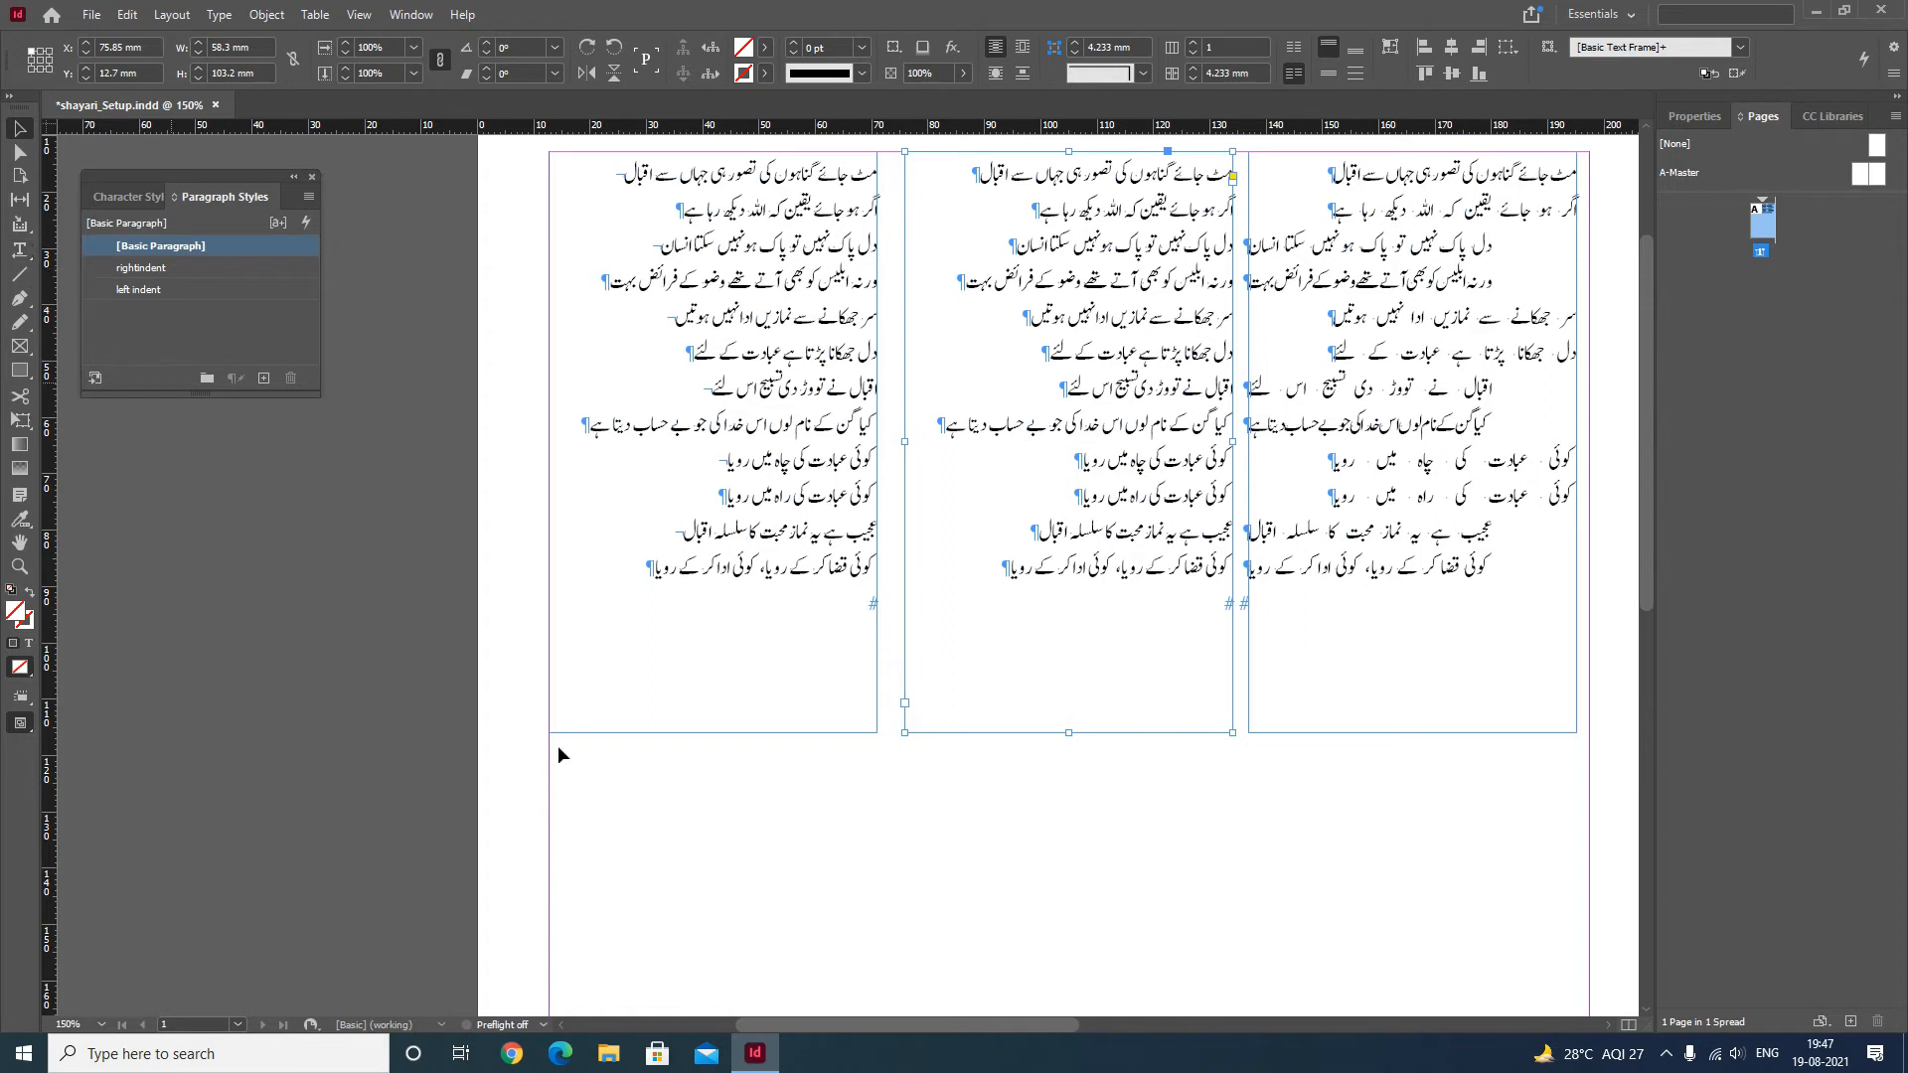
pyautogui.moveTo(1120, 526); pyautogui.dragTo(891, 496)
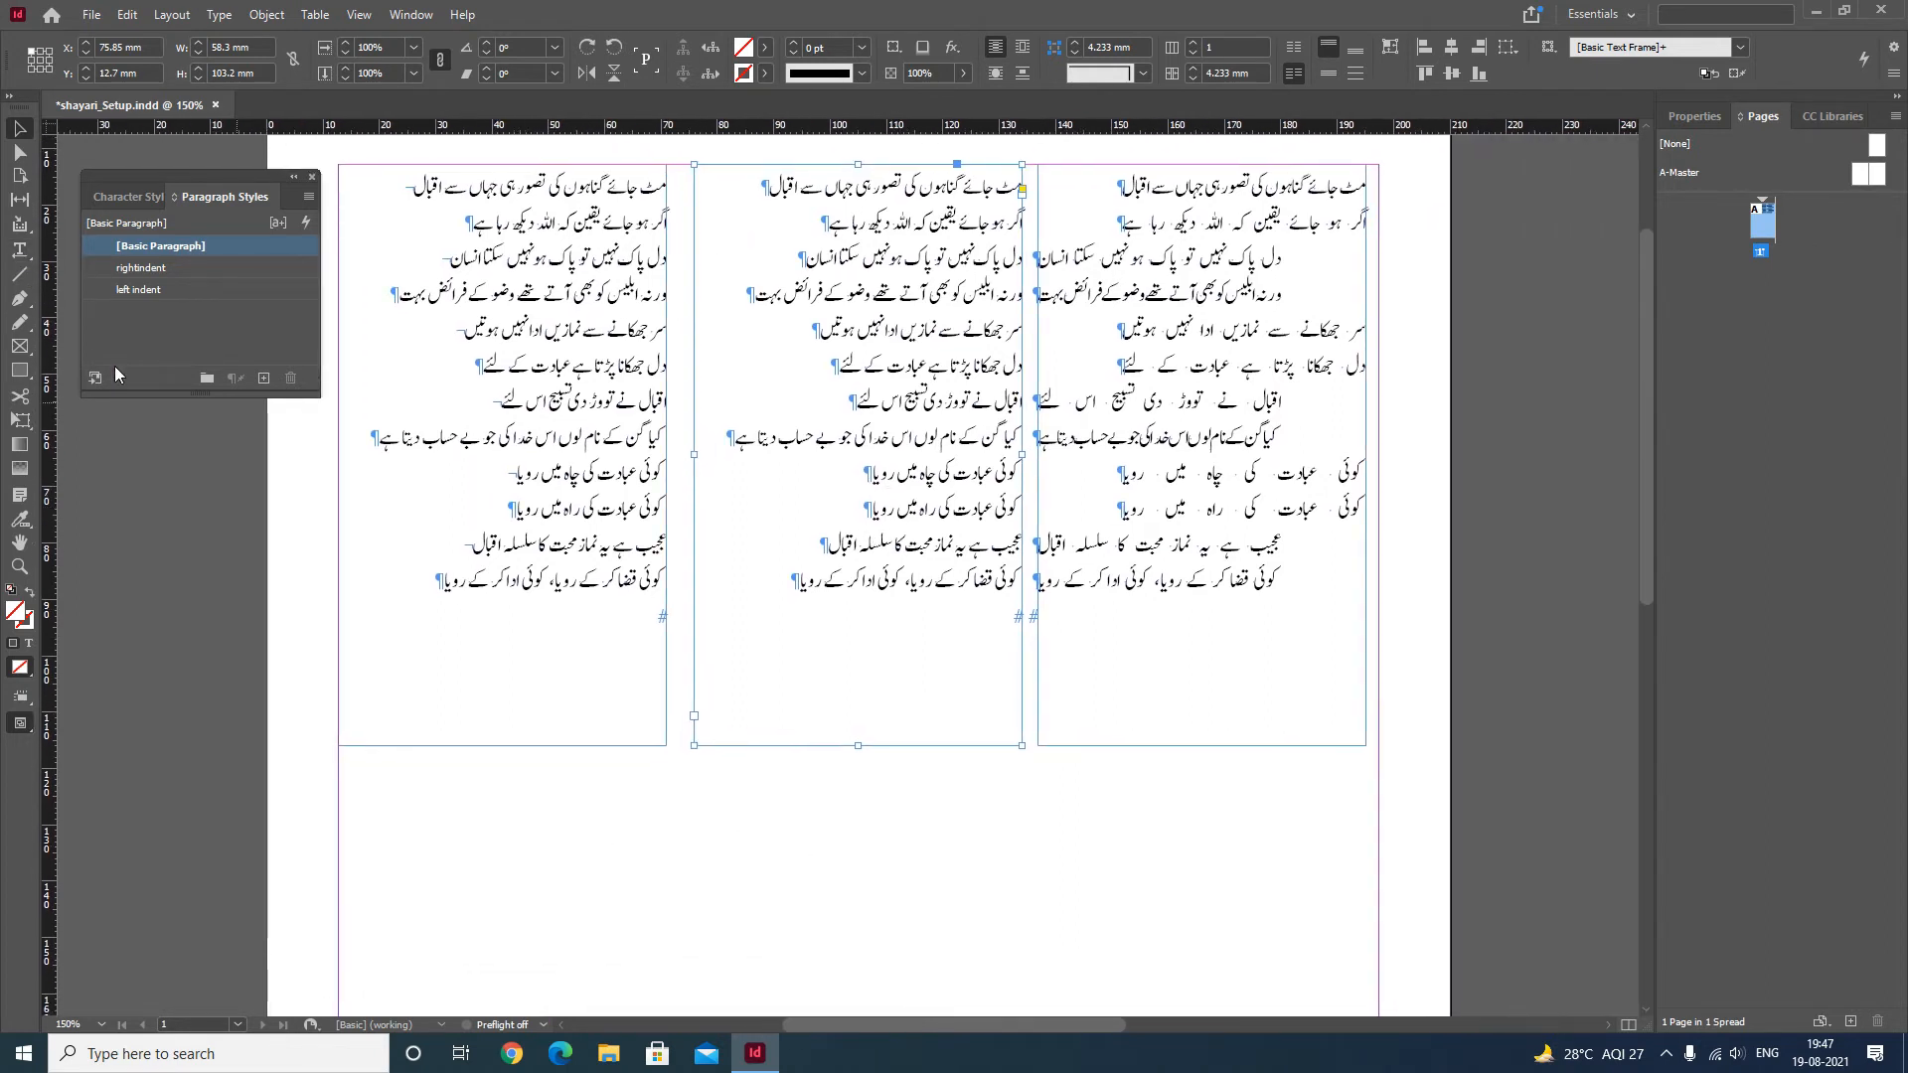
pyautogui.click(18, 249)
pyautogui.moveTo(1293, 766); pyautogui.dragTo(983, 924)
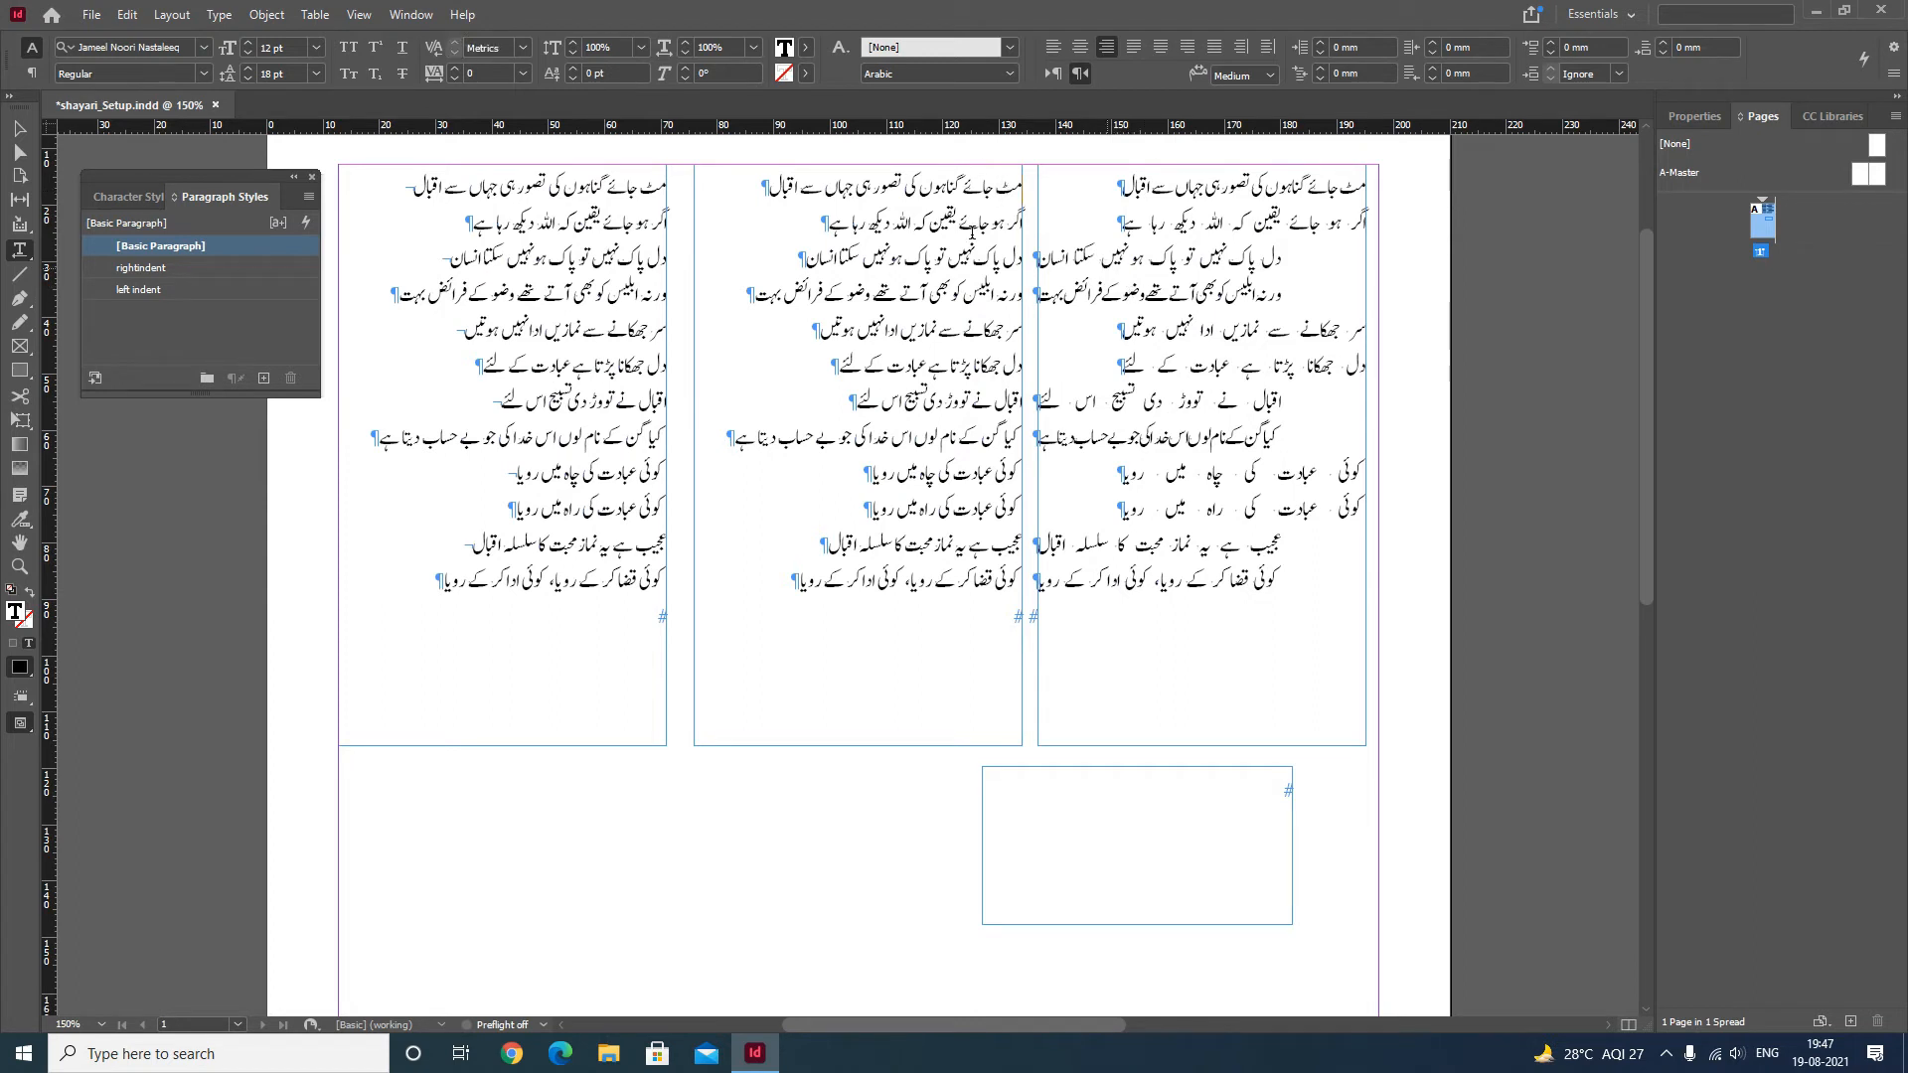
# Copy the first two lines of the middle poem into the new frame as separate paragraphs
pyautogui.tripleClick(771, 189)
pyautogui.hotkey('ctrl', 'c')
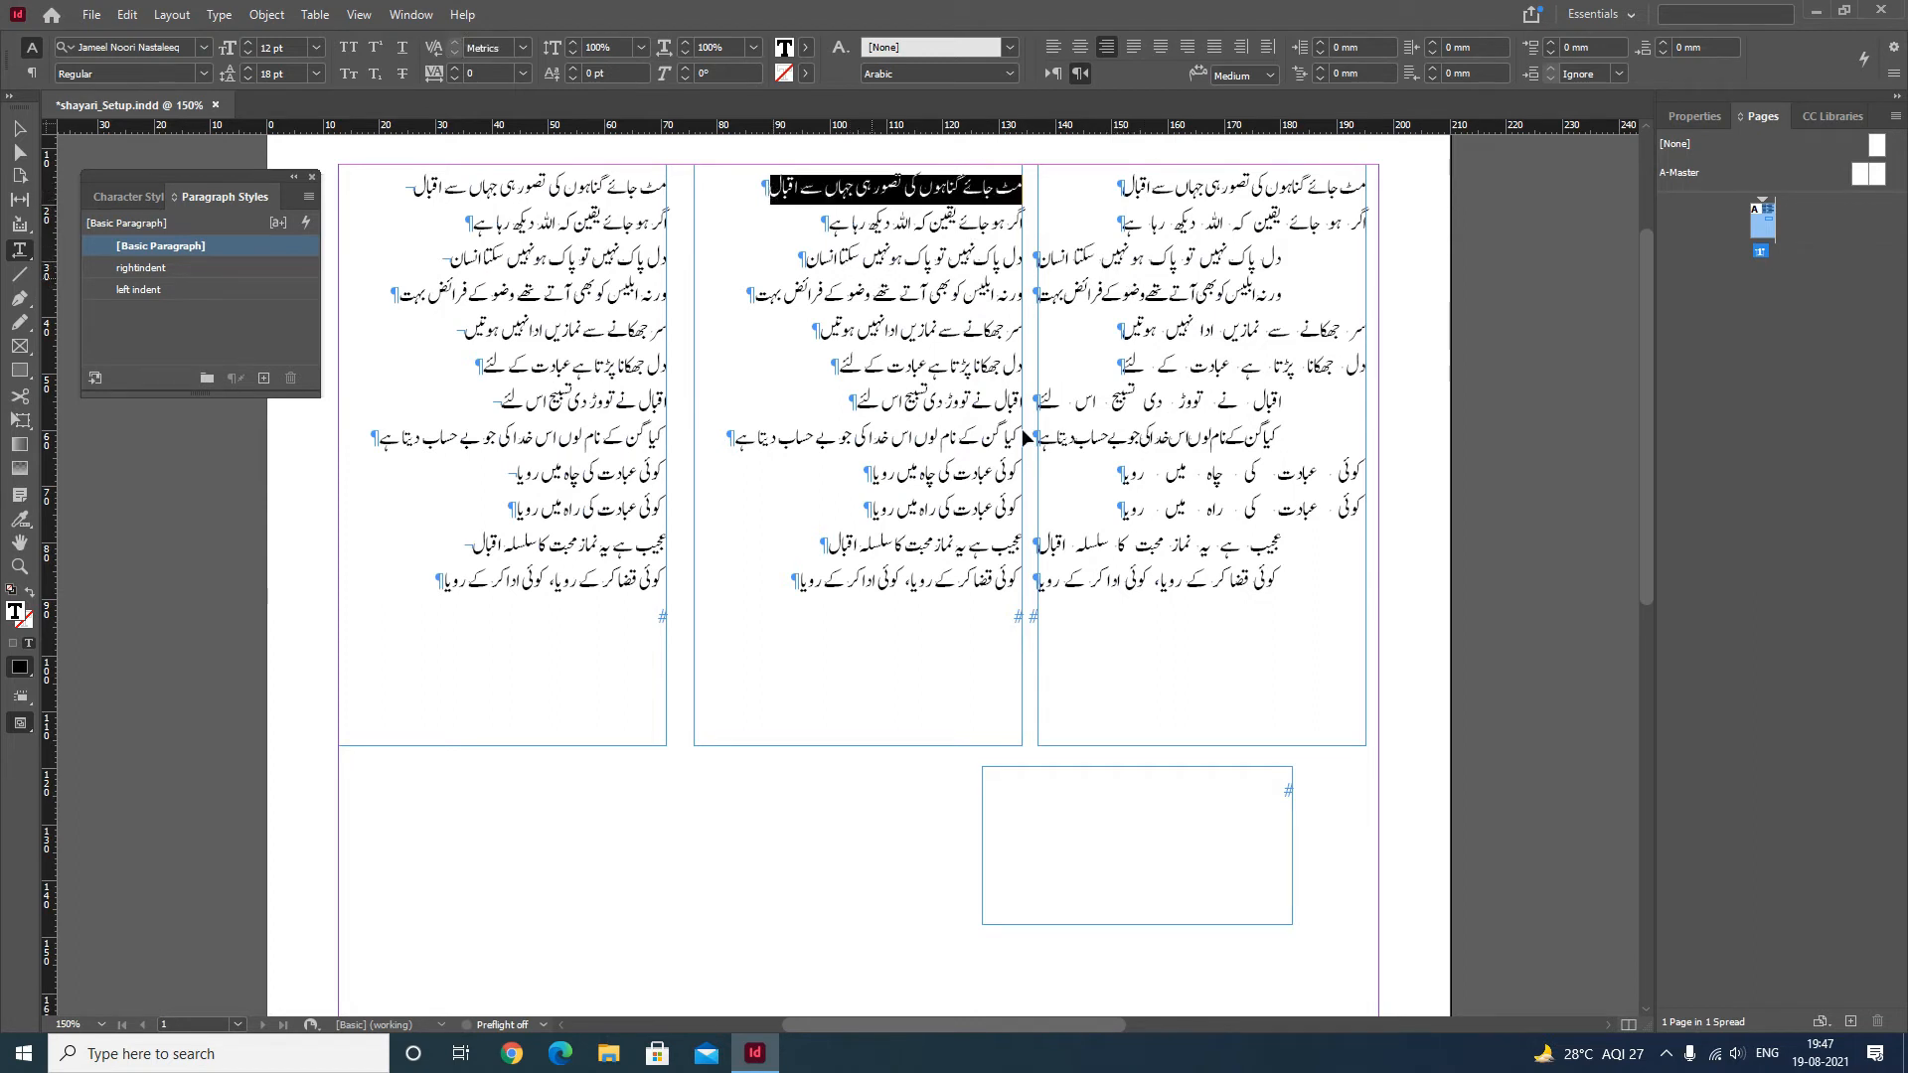
pyautogui.click(1232, 792)
pyautogui.hotkey('ctrl', 'v')
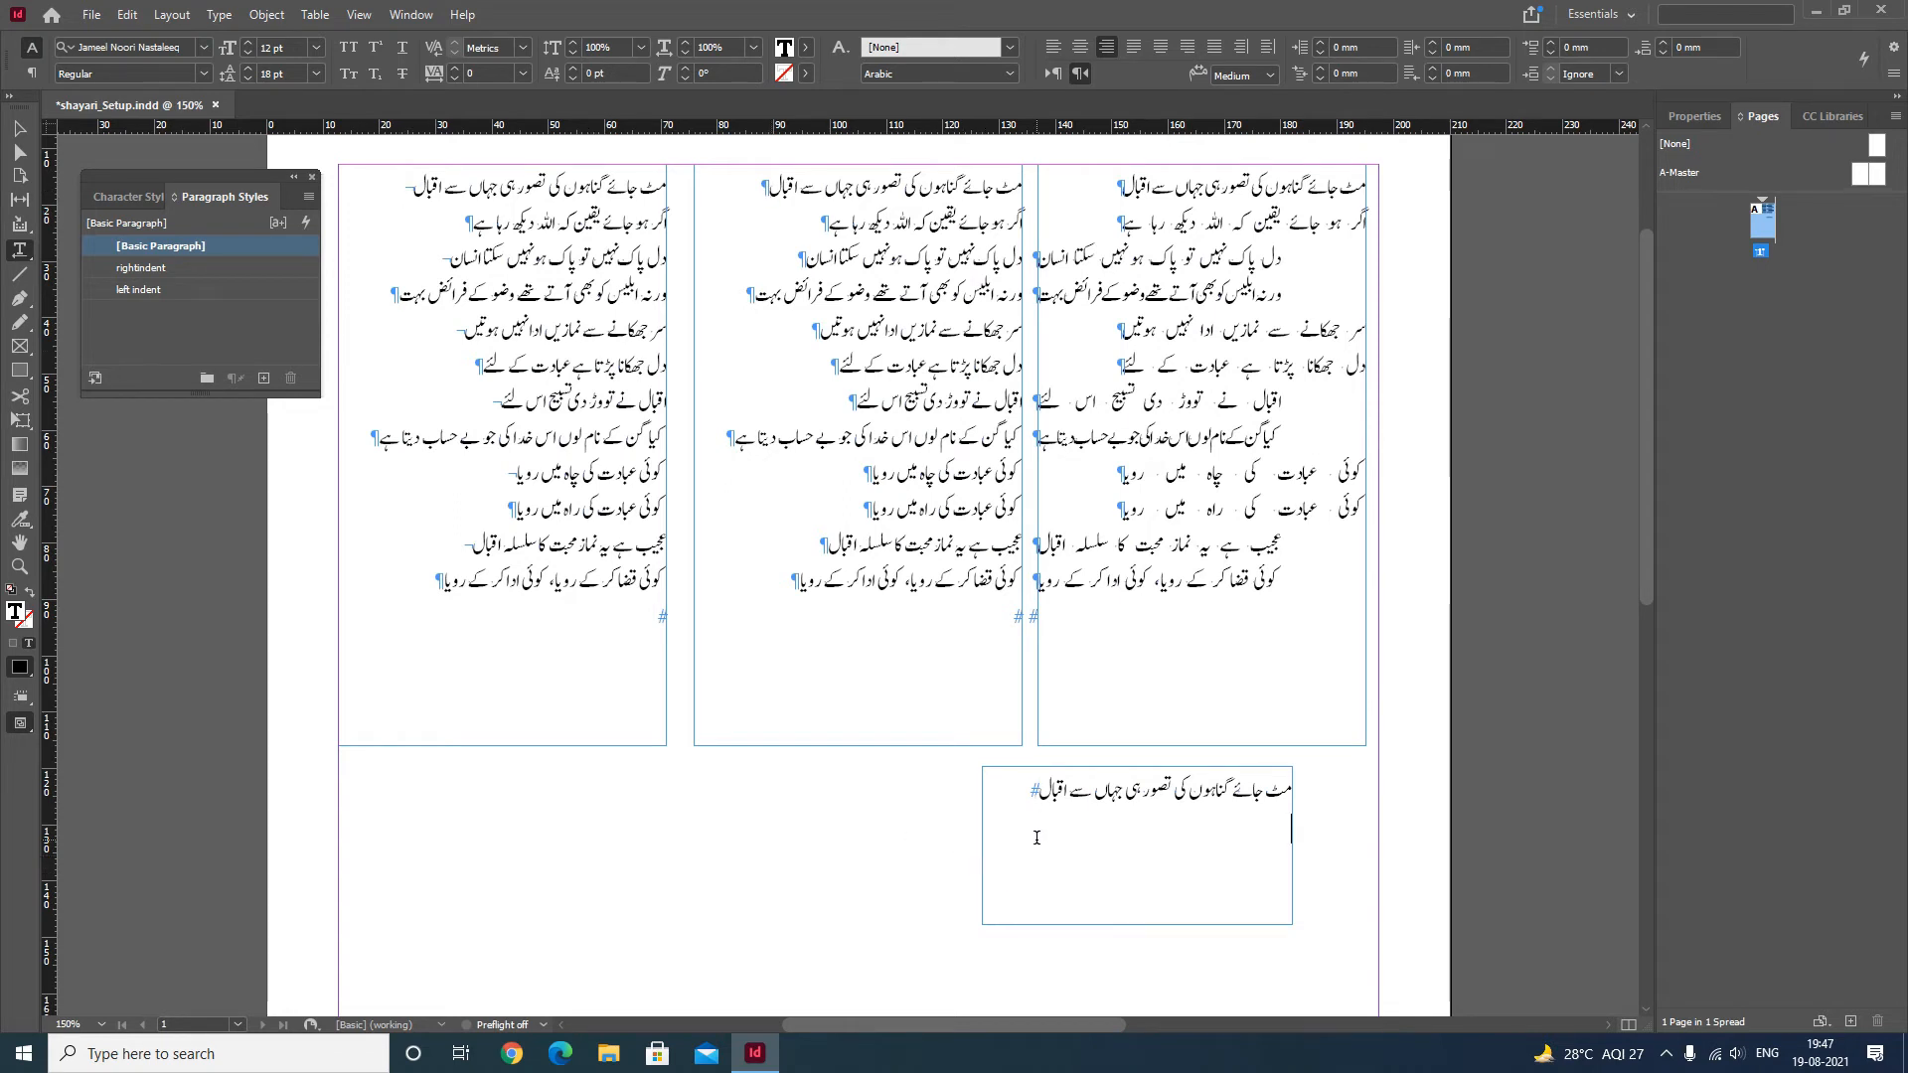
pyautogui.press('Return')
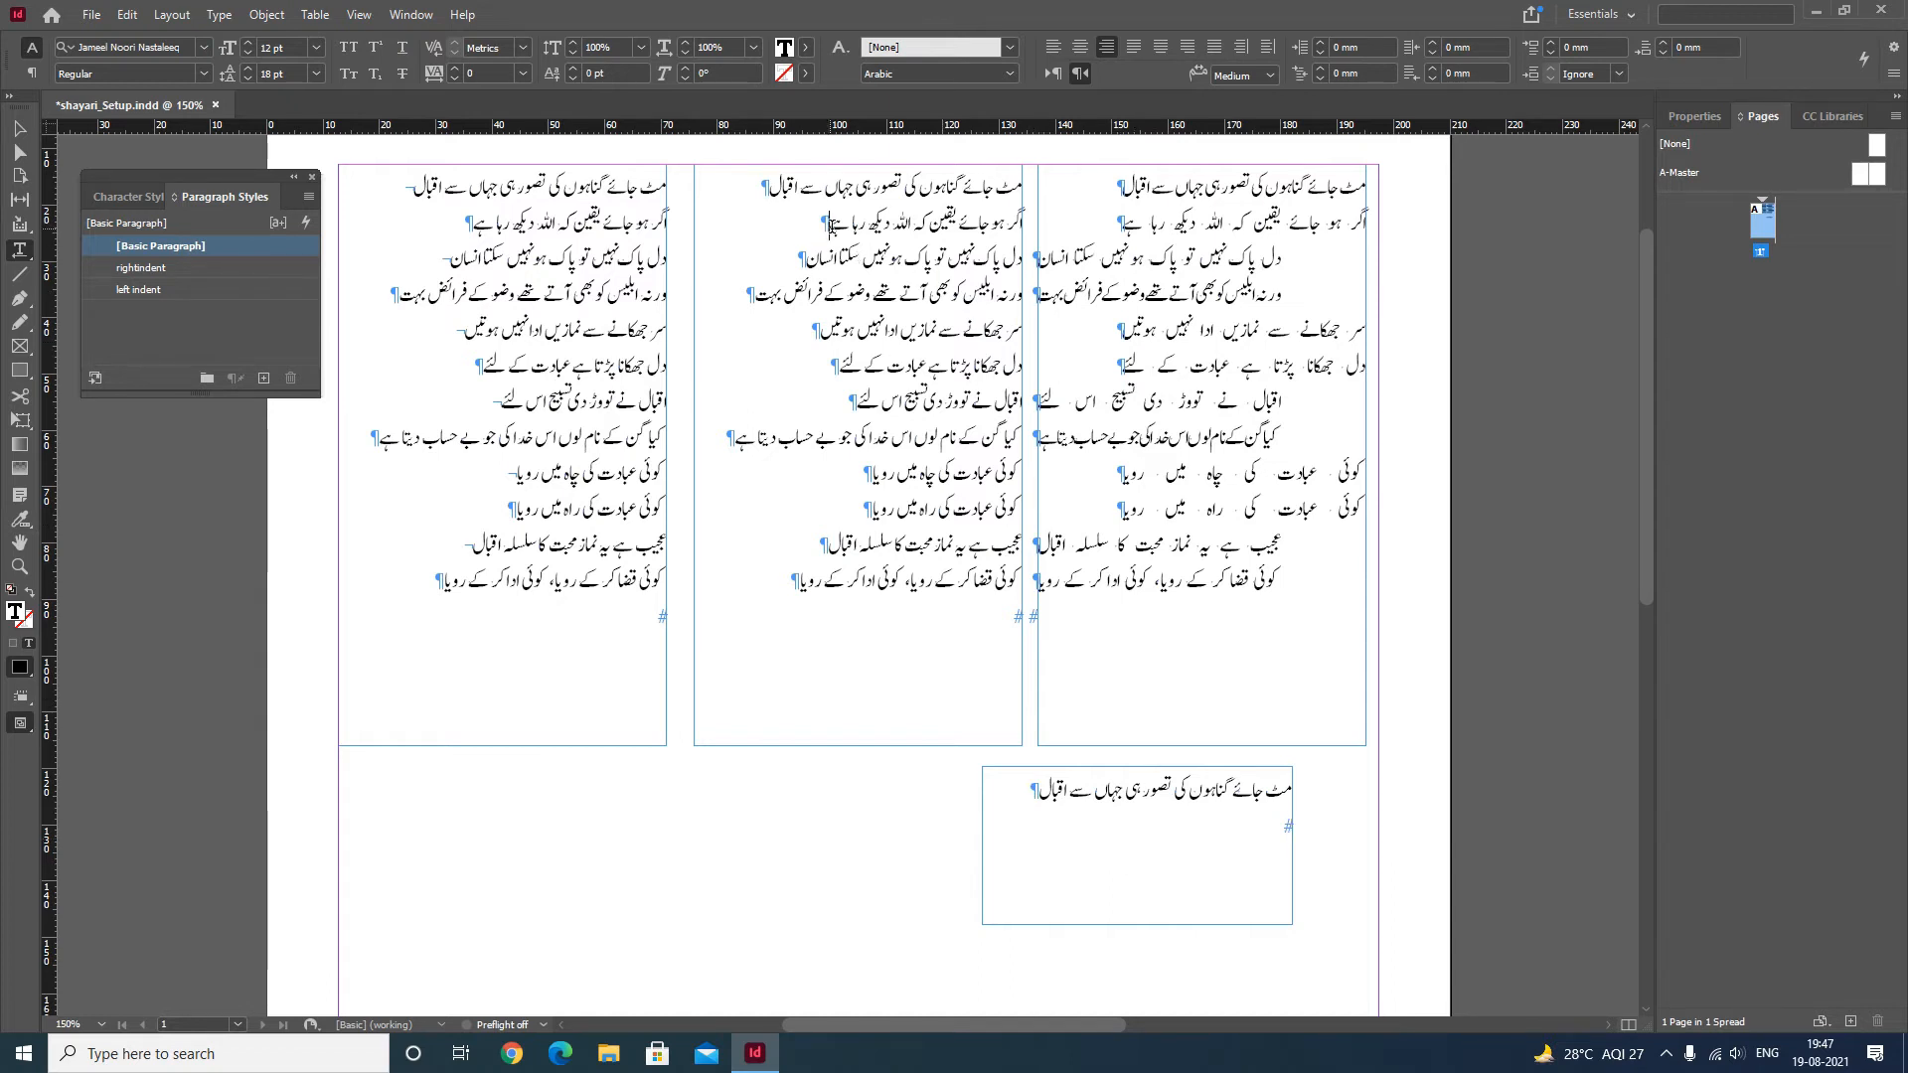
pyautogui.moveTo(830, 226); pyautogui.dragTo(1025, 231)
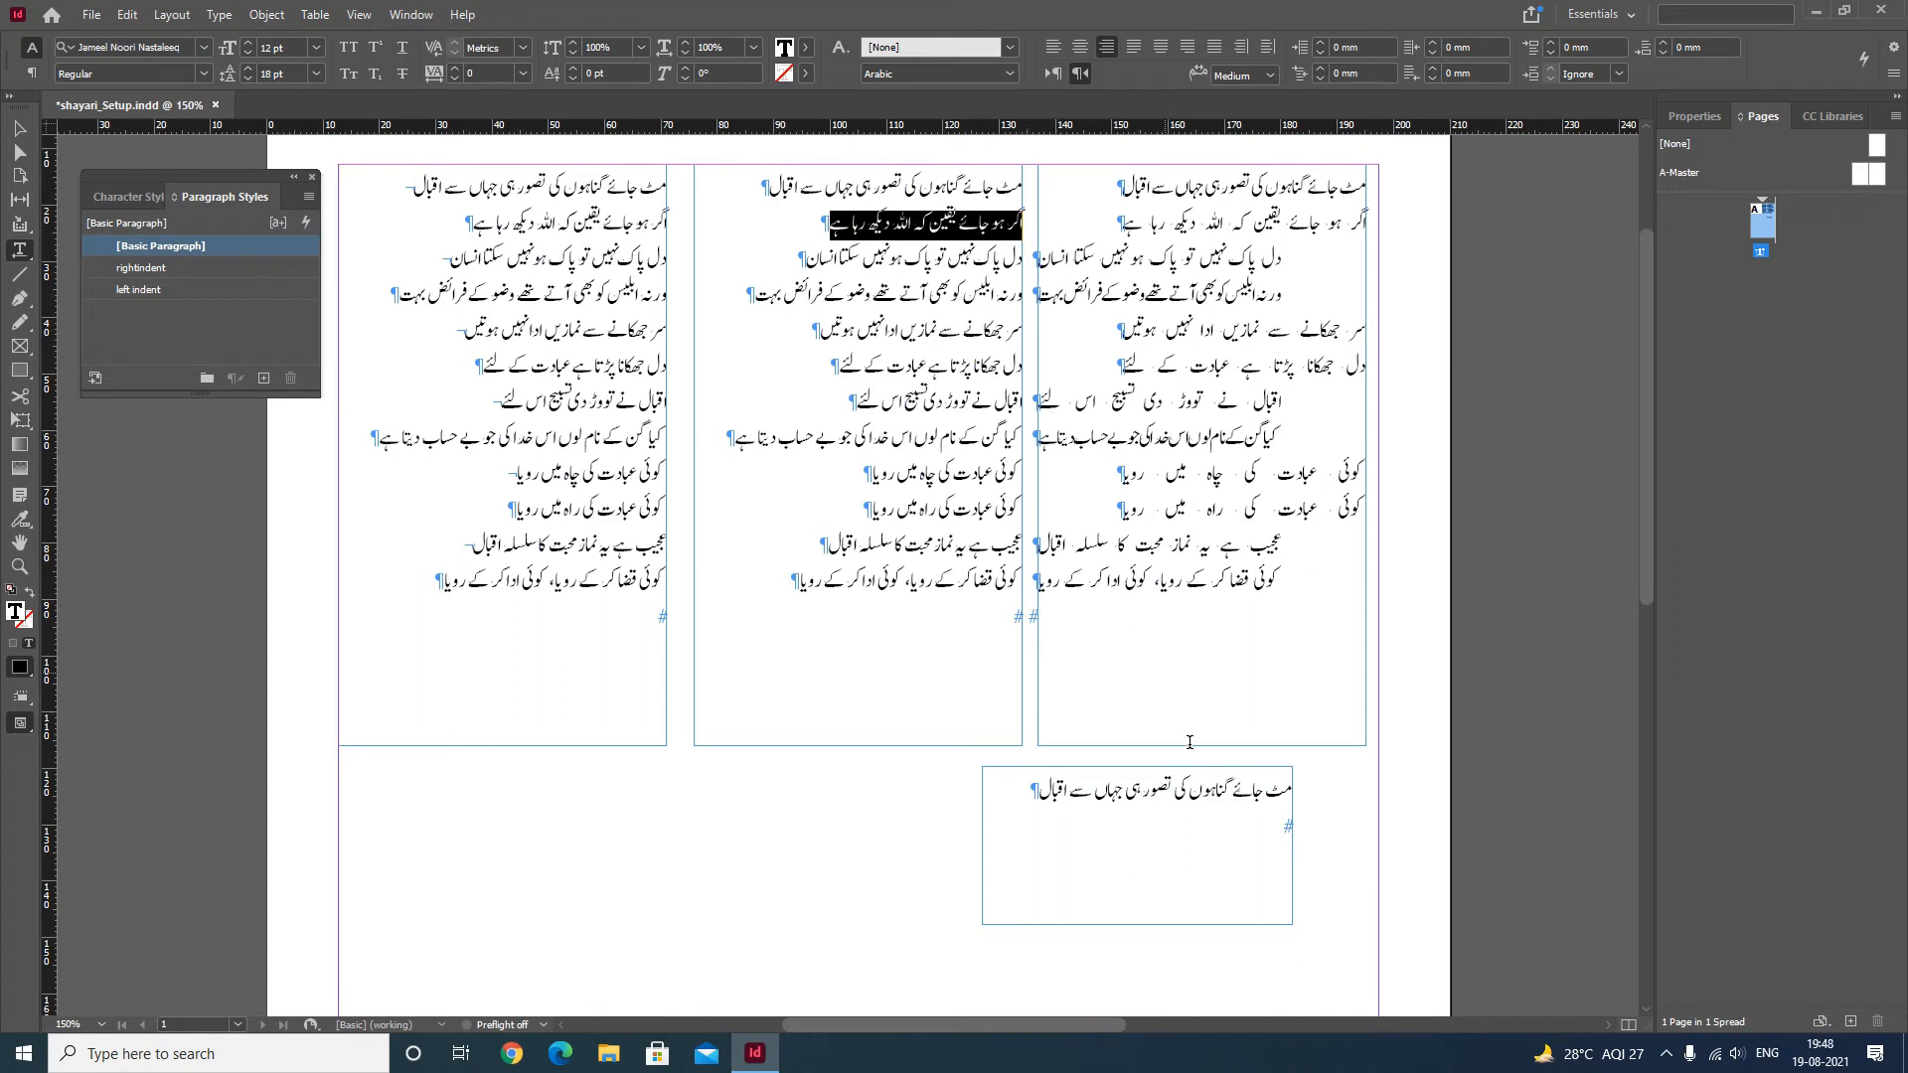
pyautogui.hotkey('ctrl', 'c')
pyautogui.click(1243, 841)
pyautogui.hotkey('ctrl', 'v')
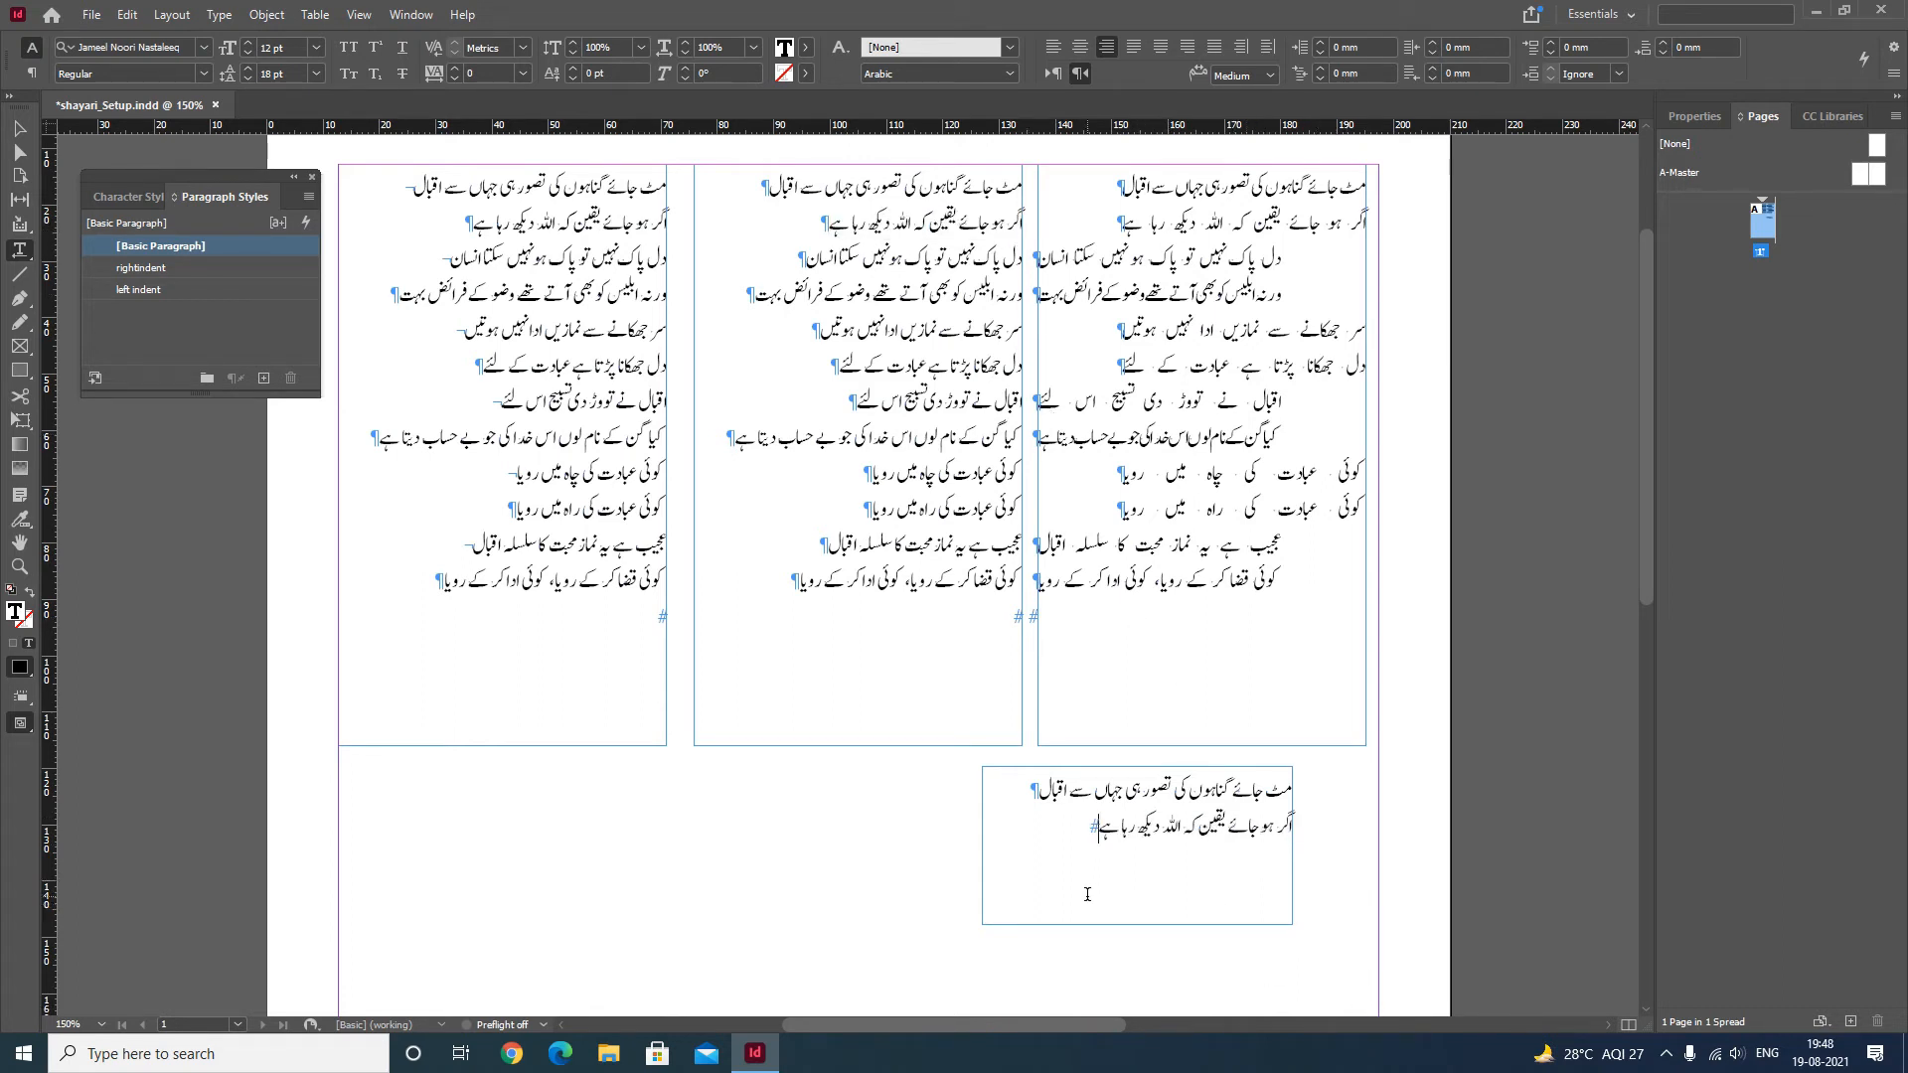
# Try removing and reinserting the paragraph break between the two pasted lines, and clear the small frame's text
pyautogui.press('Return')
pyautogui.press('BackSpace')
pyautogui.press('Home')
pyautogui.press('BackSpace')
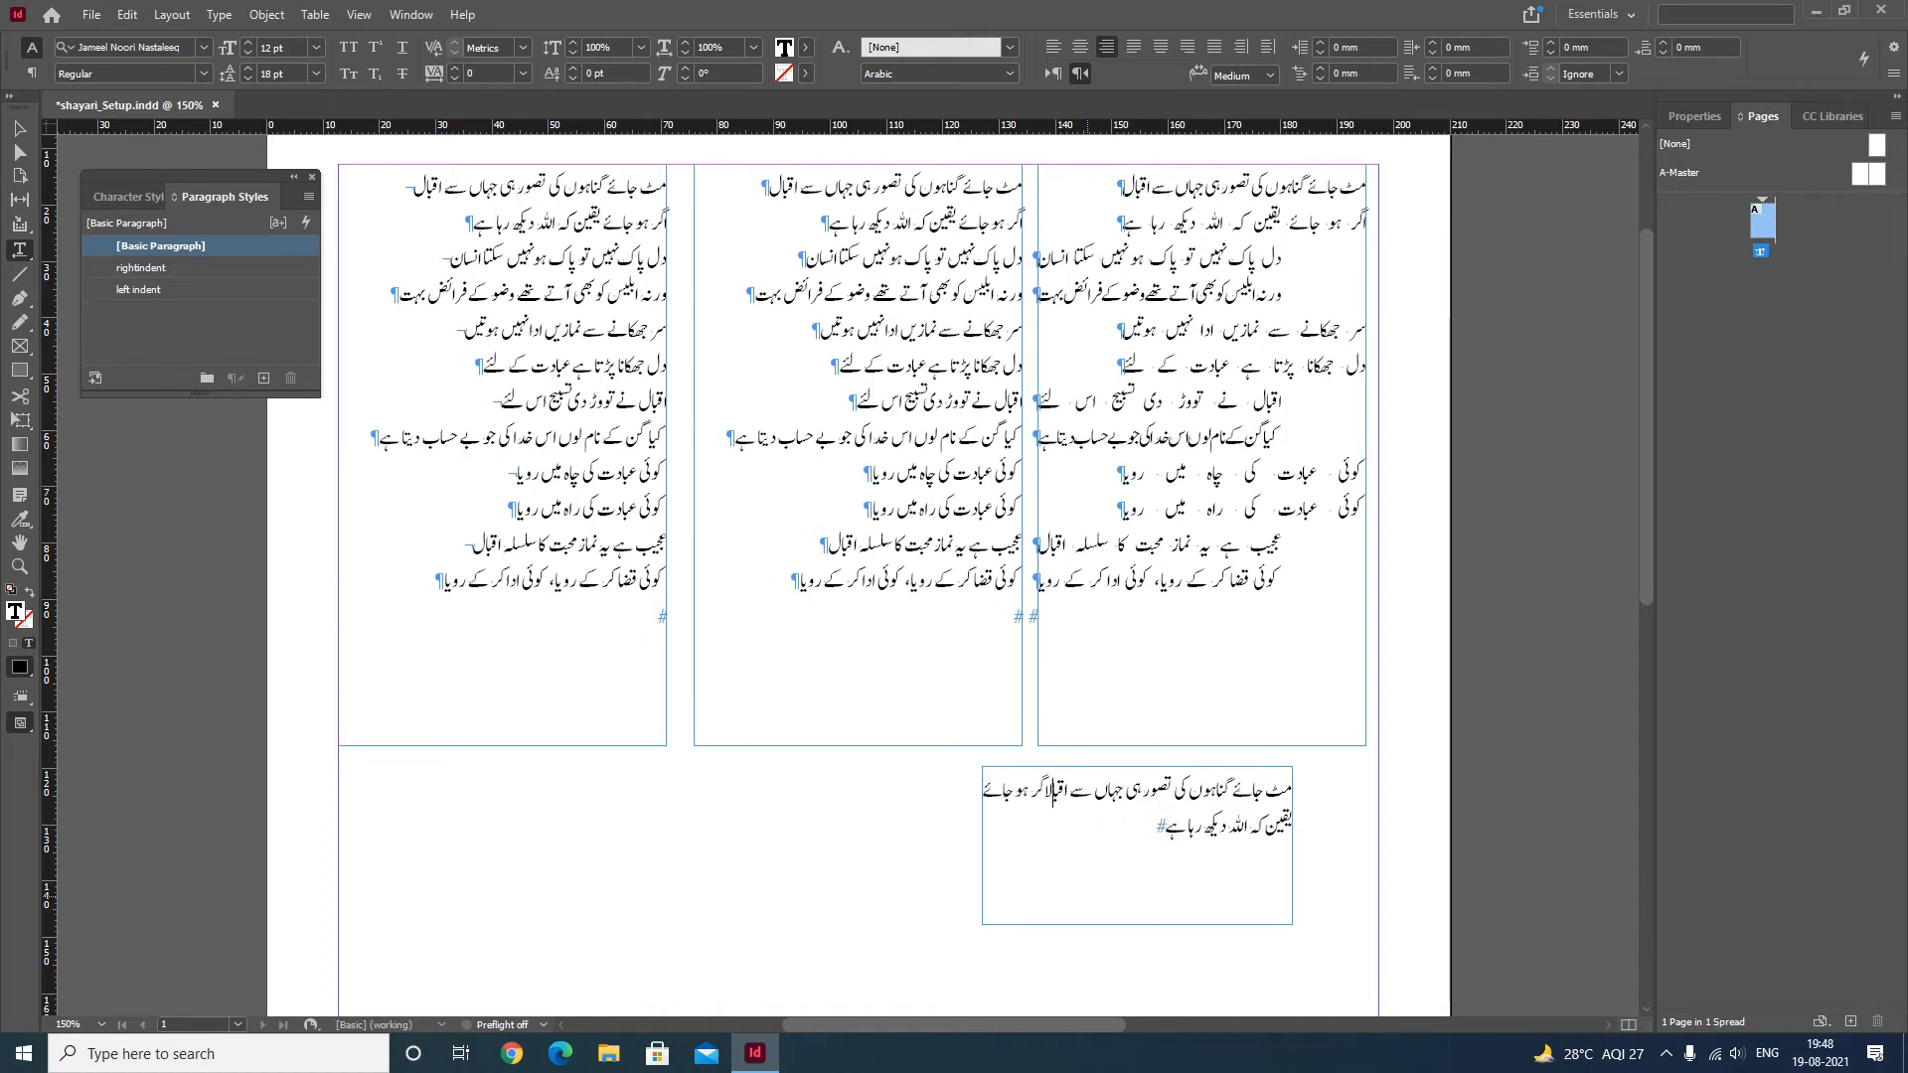
pyautogui.press('Return')
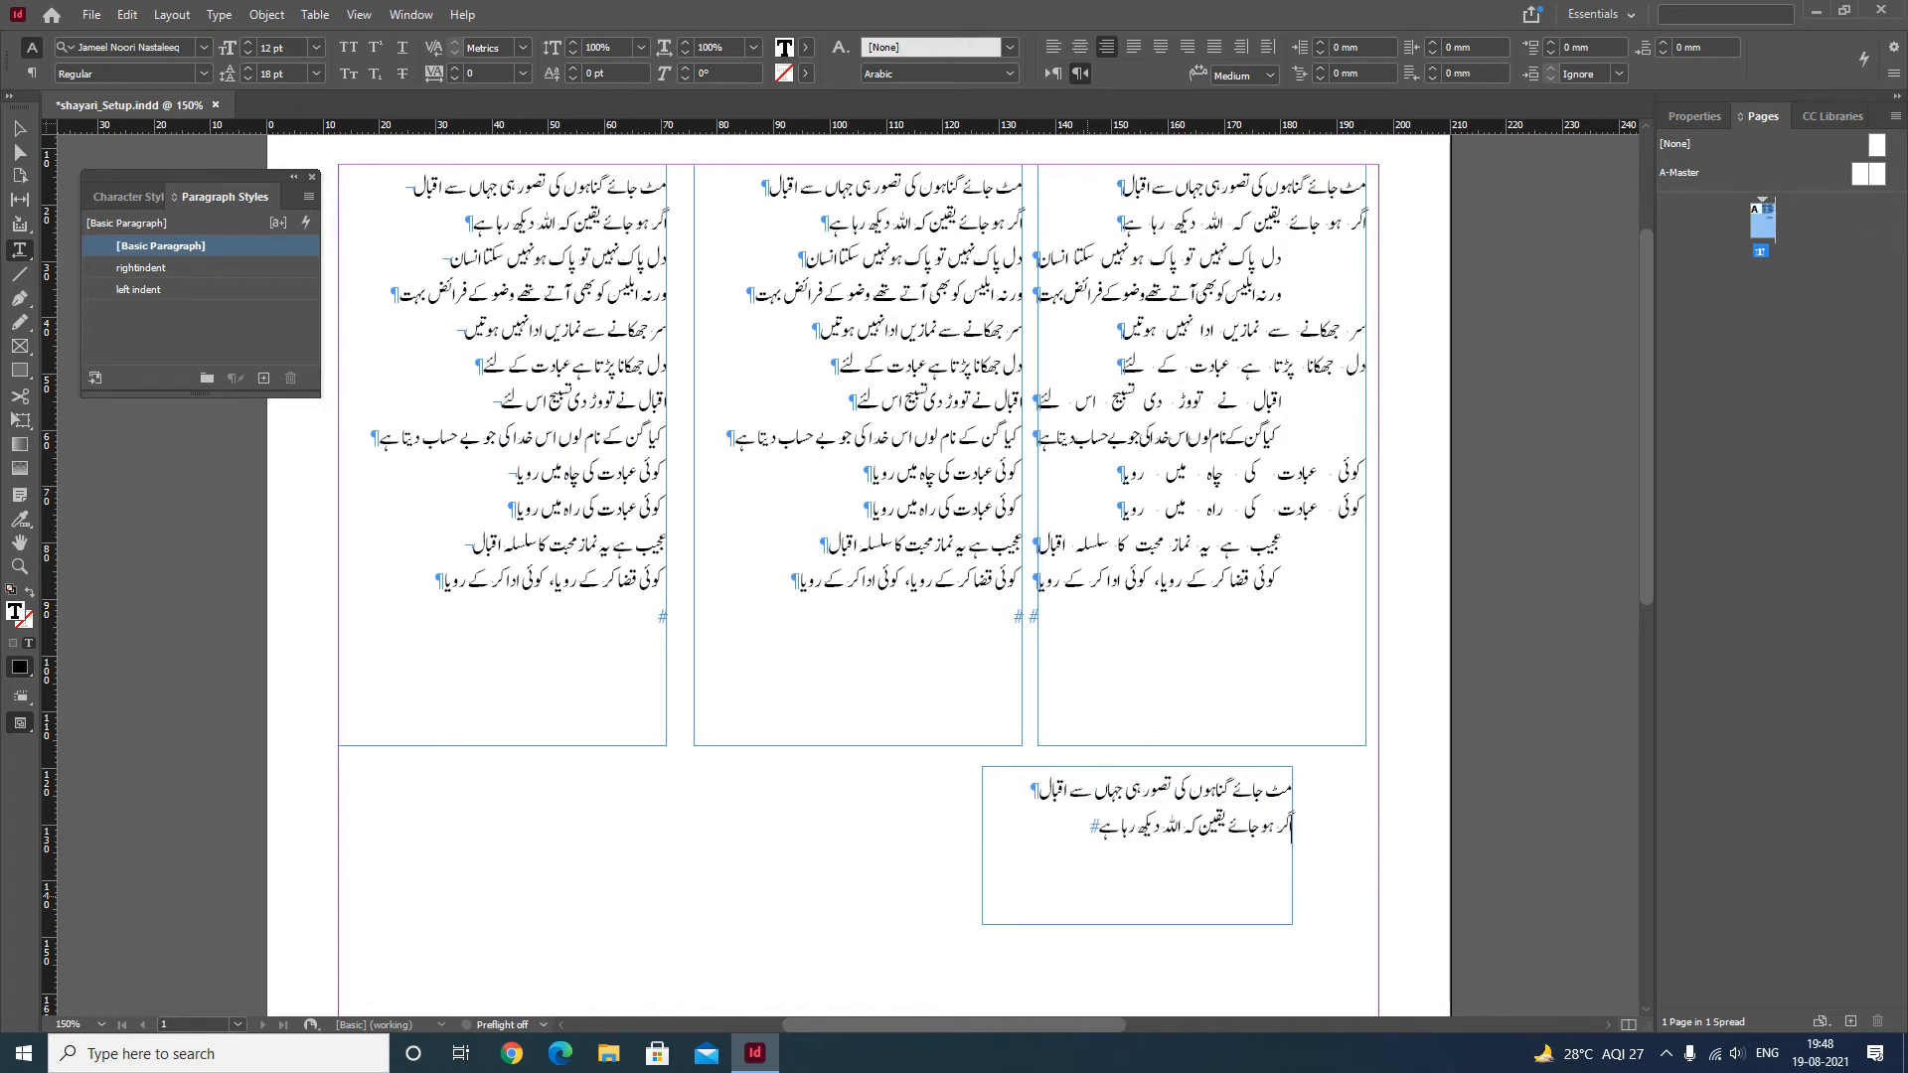
pyautogui.press('BackSpace')
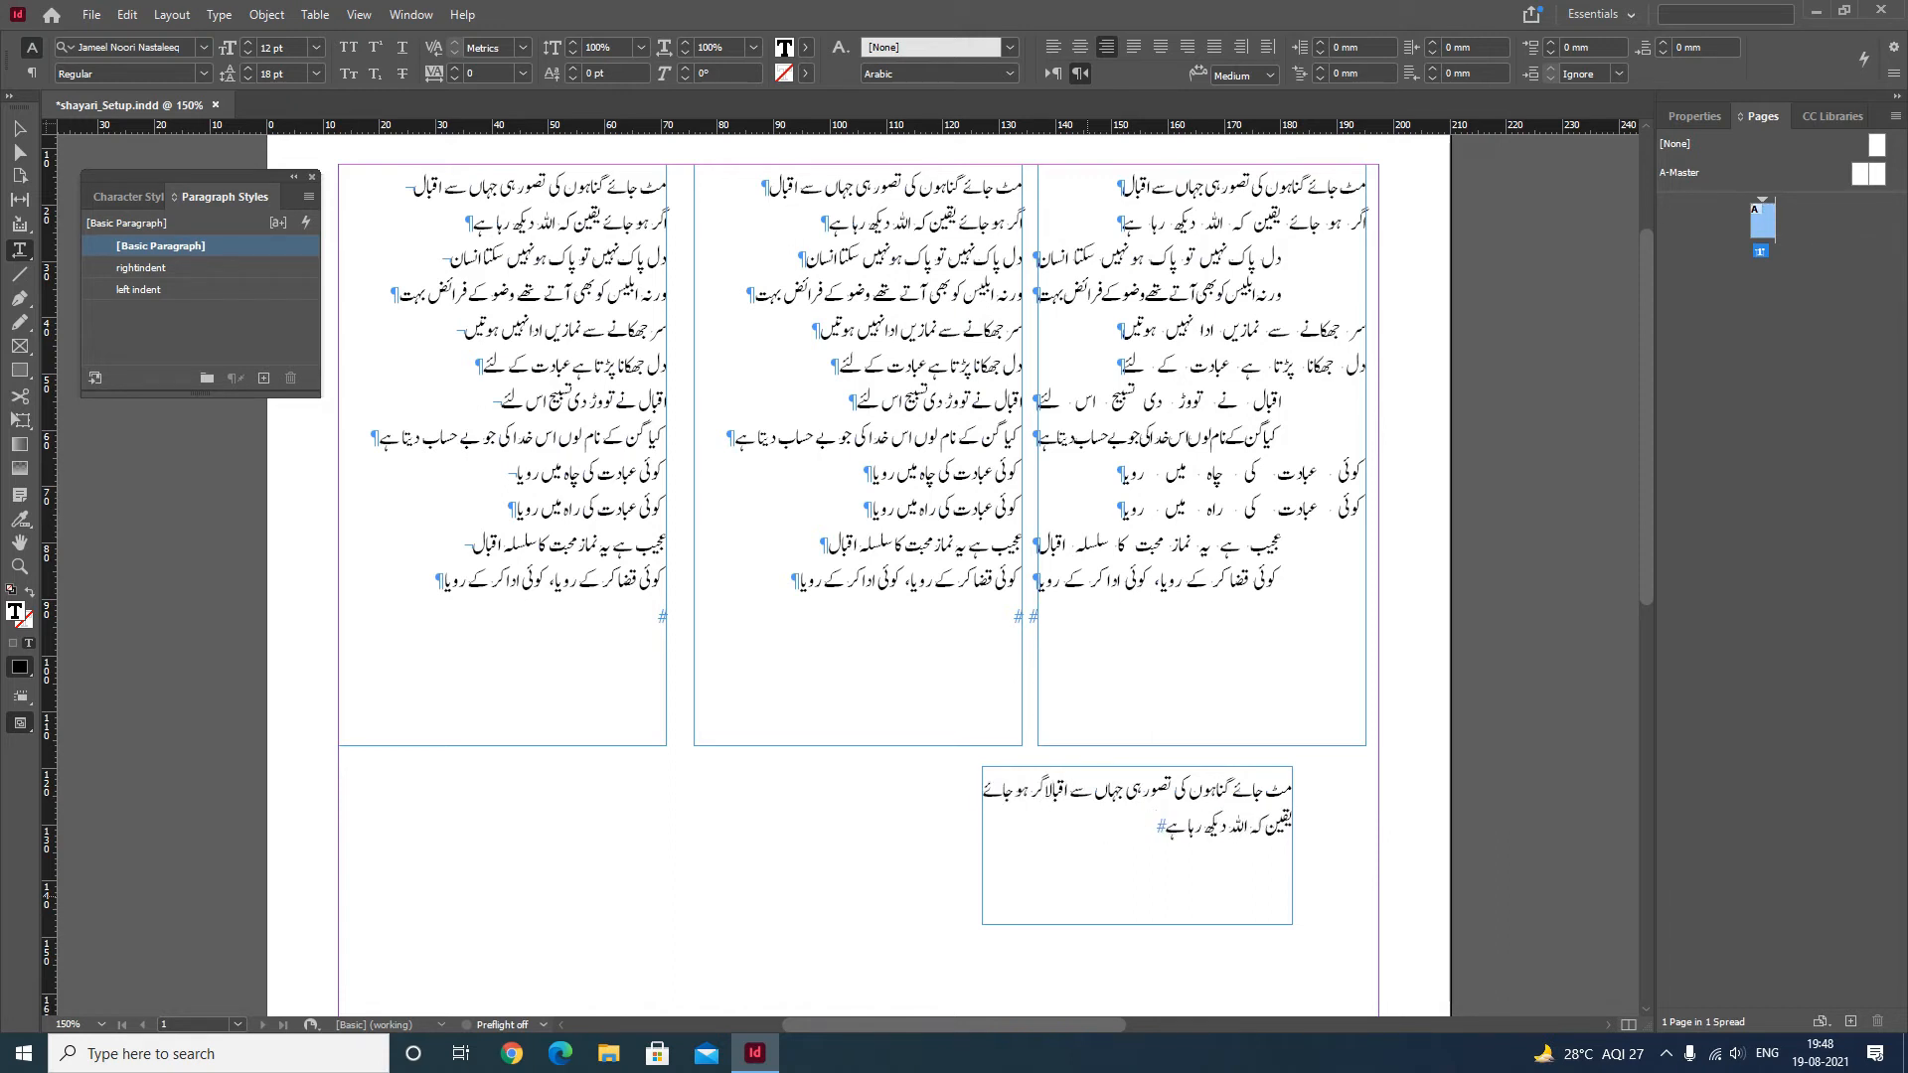
pyautogui.hotkey('ctrl', 'a')
pyautogui.press('BackSpace')
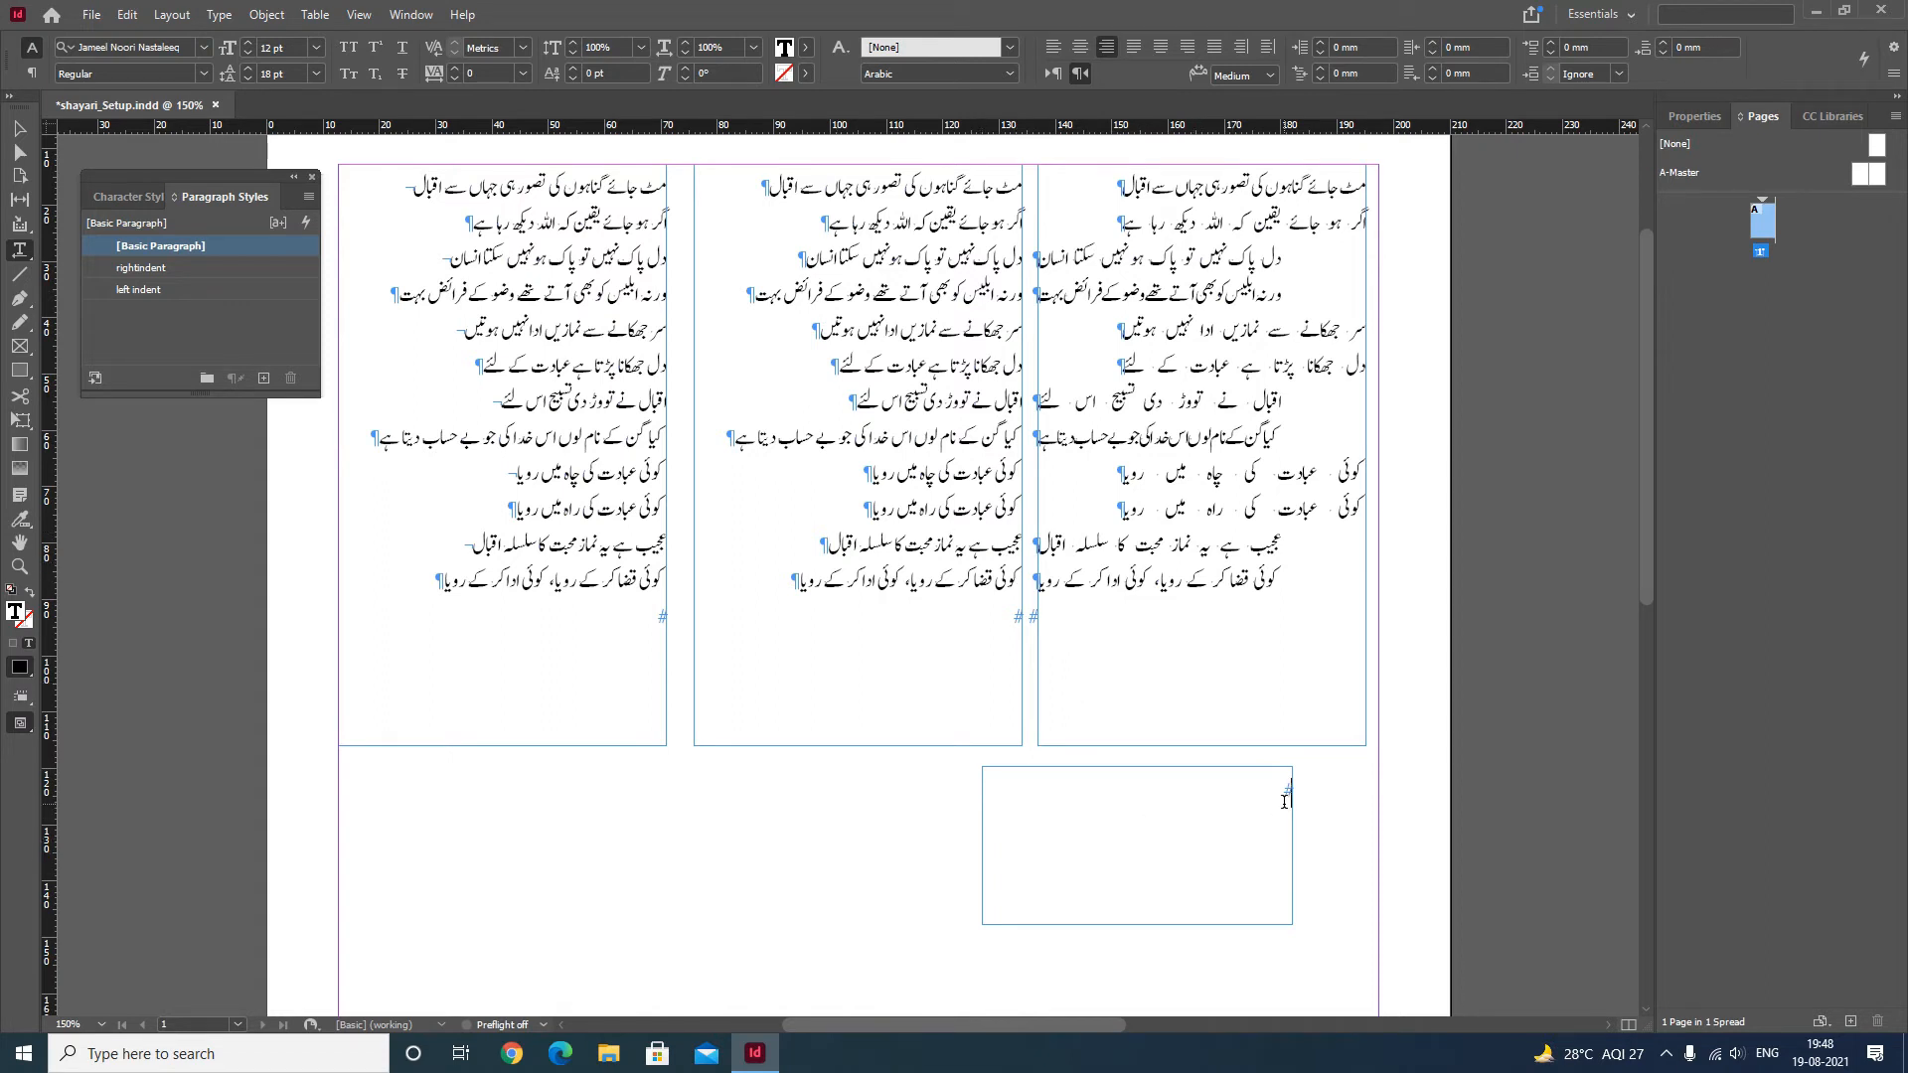
# Paste the middle poem's first line into the small frame and end it with a forced line break
pyautogui.click(891, 277)
pyautogui.click(971, 232)
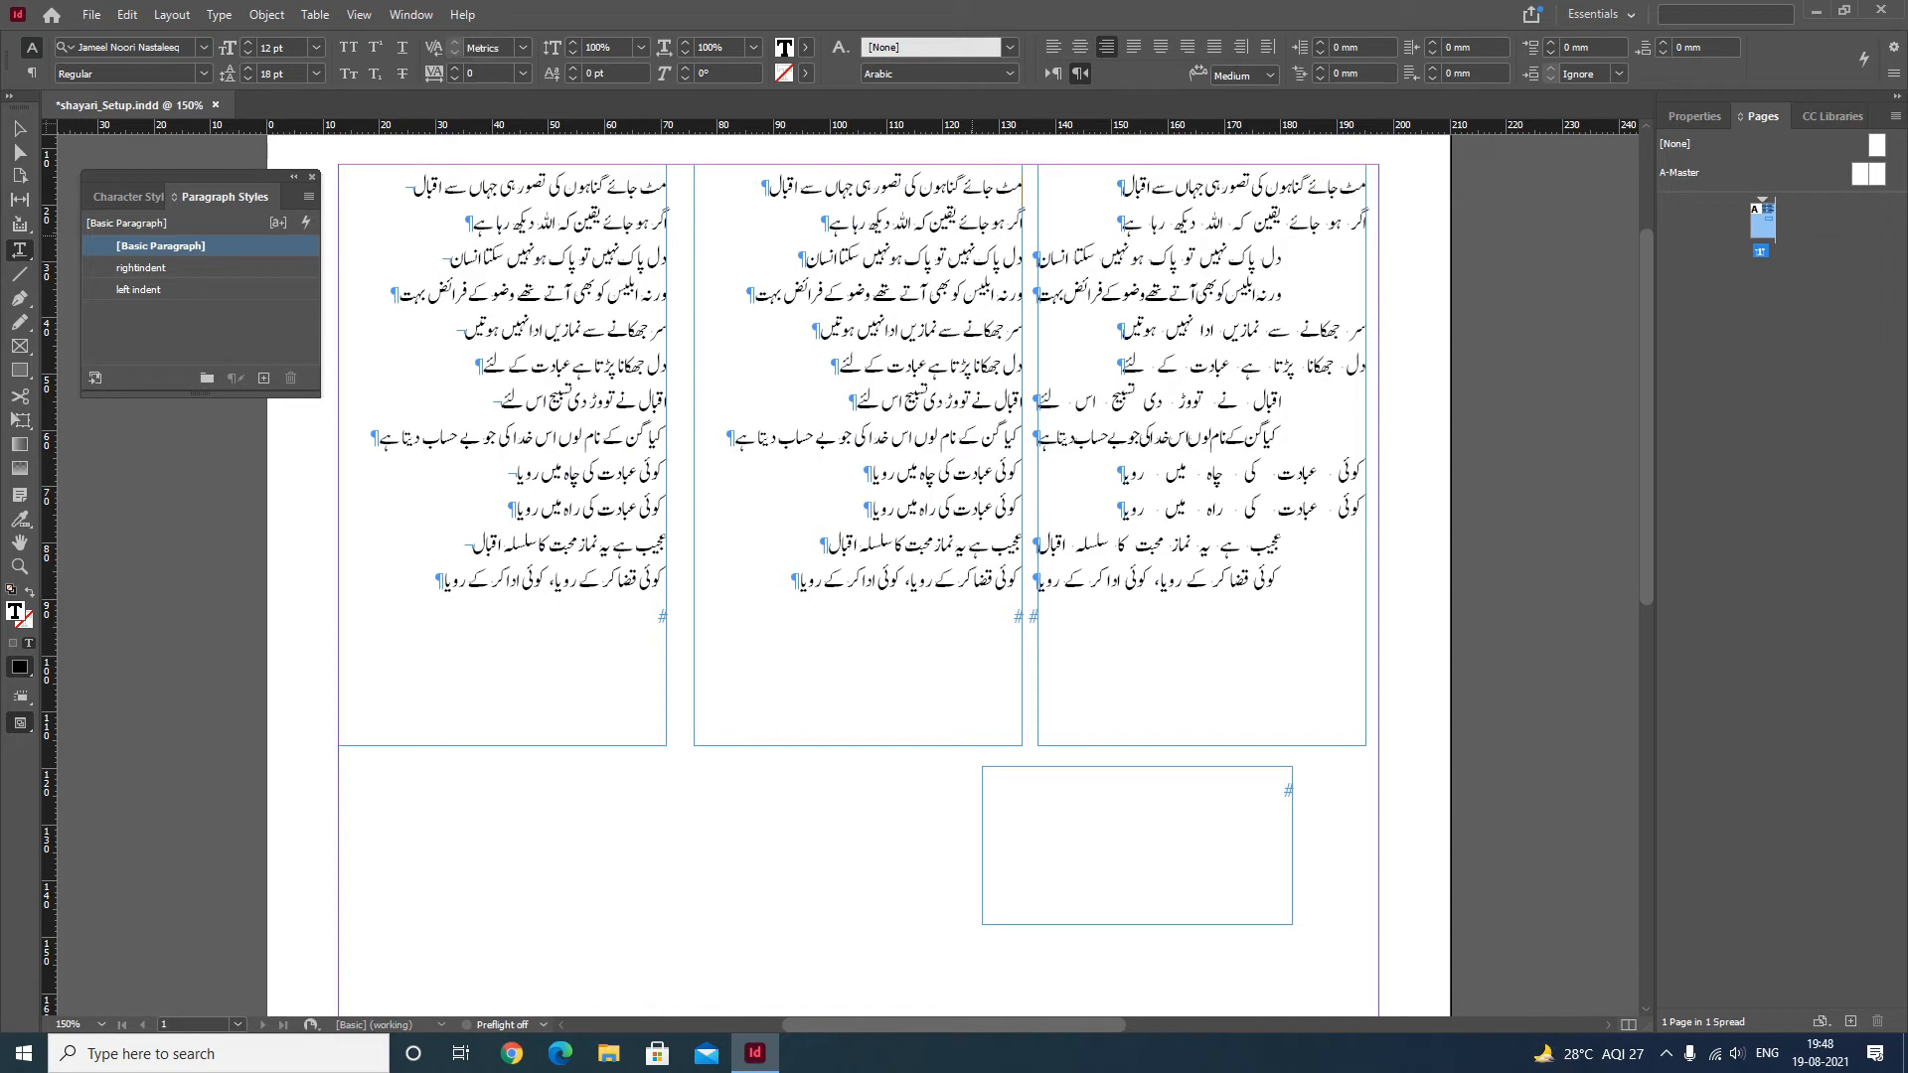
pyautogui.tripleClick(771, 190)
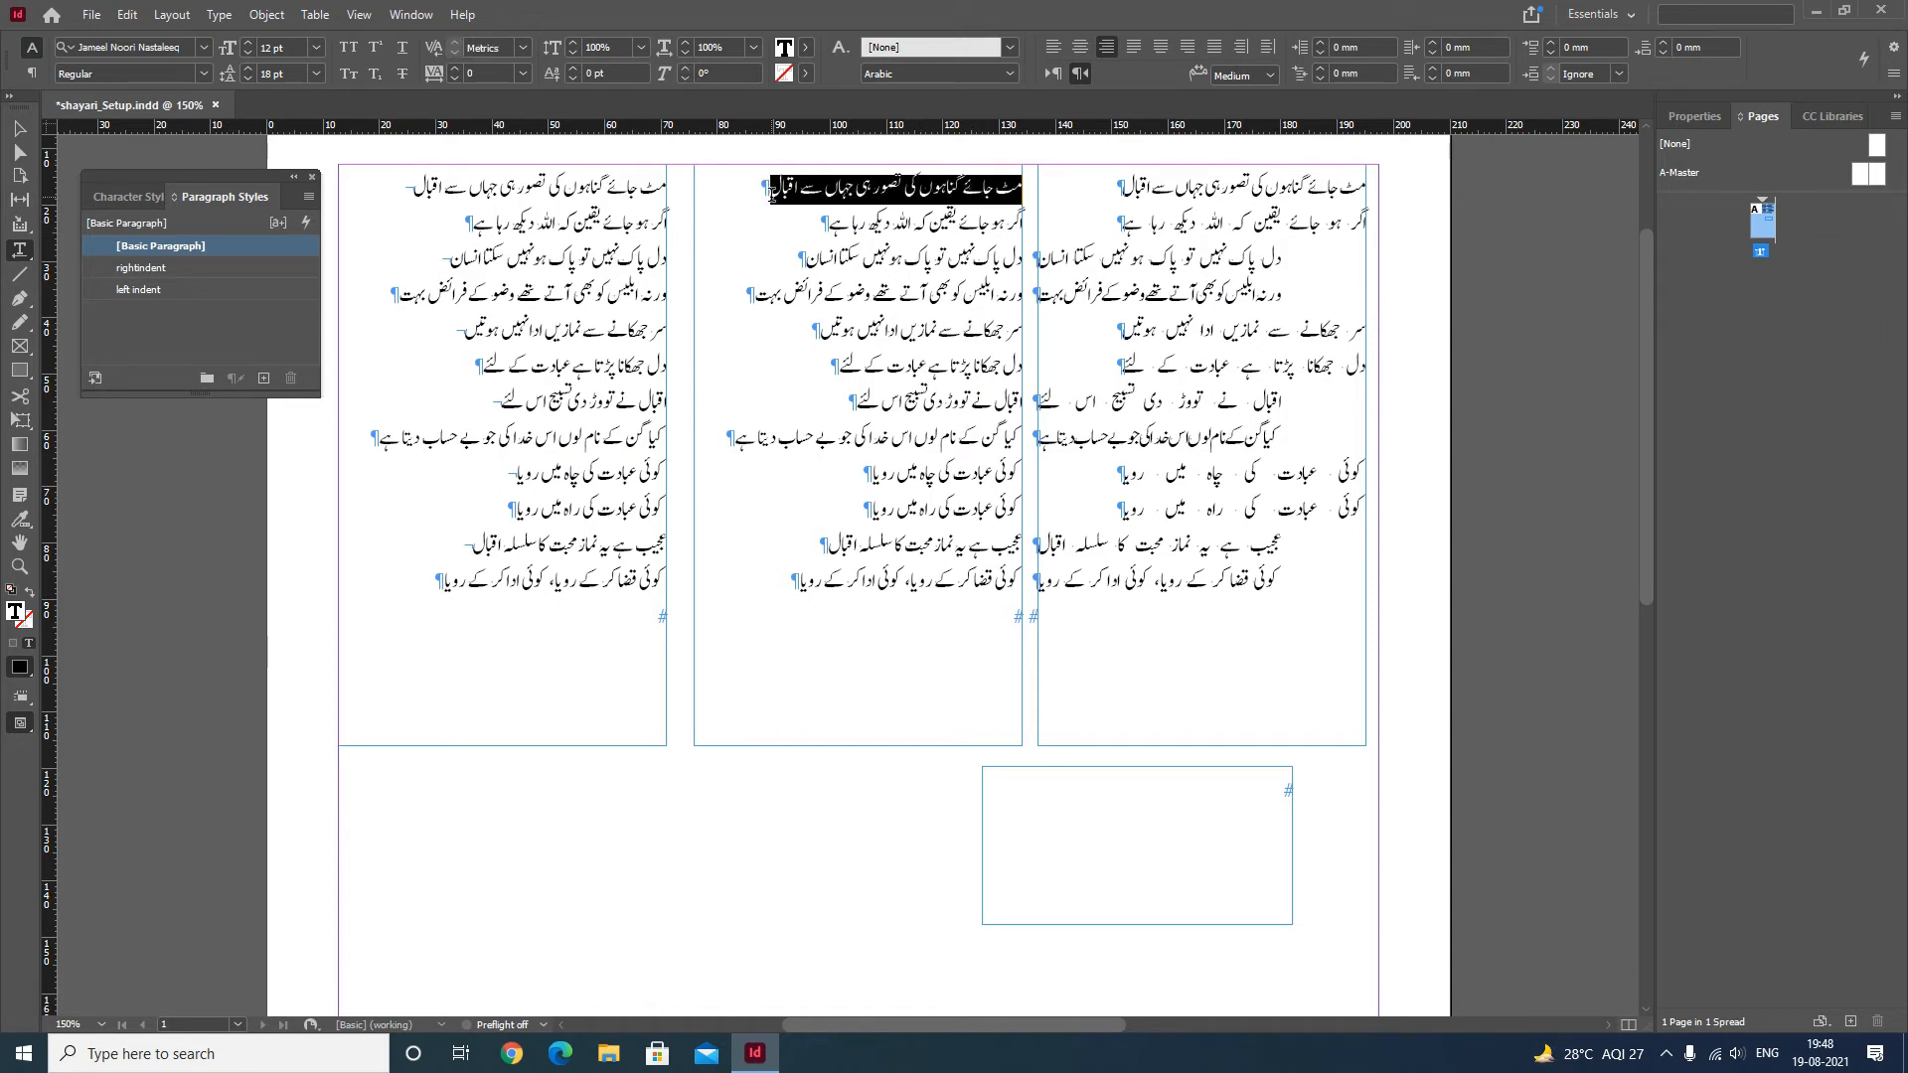
pyautogui.click(1216, 809)
pyautogui.hotkey('ctrl', 'v')
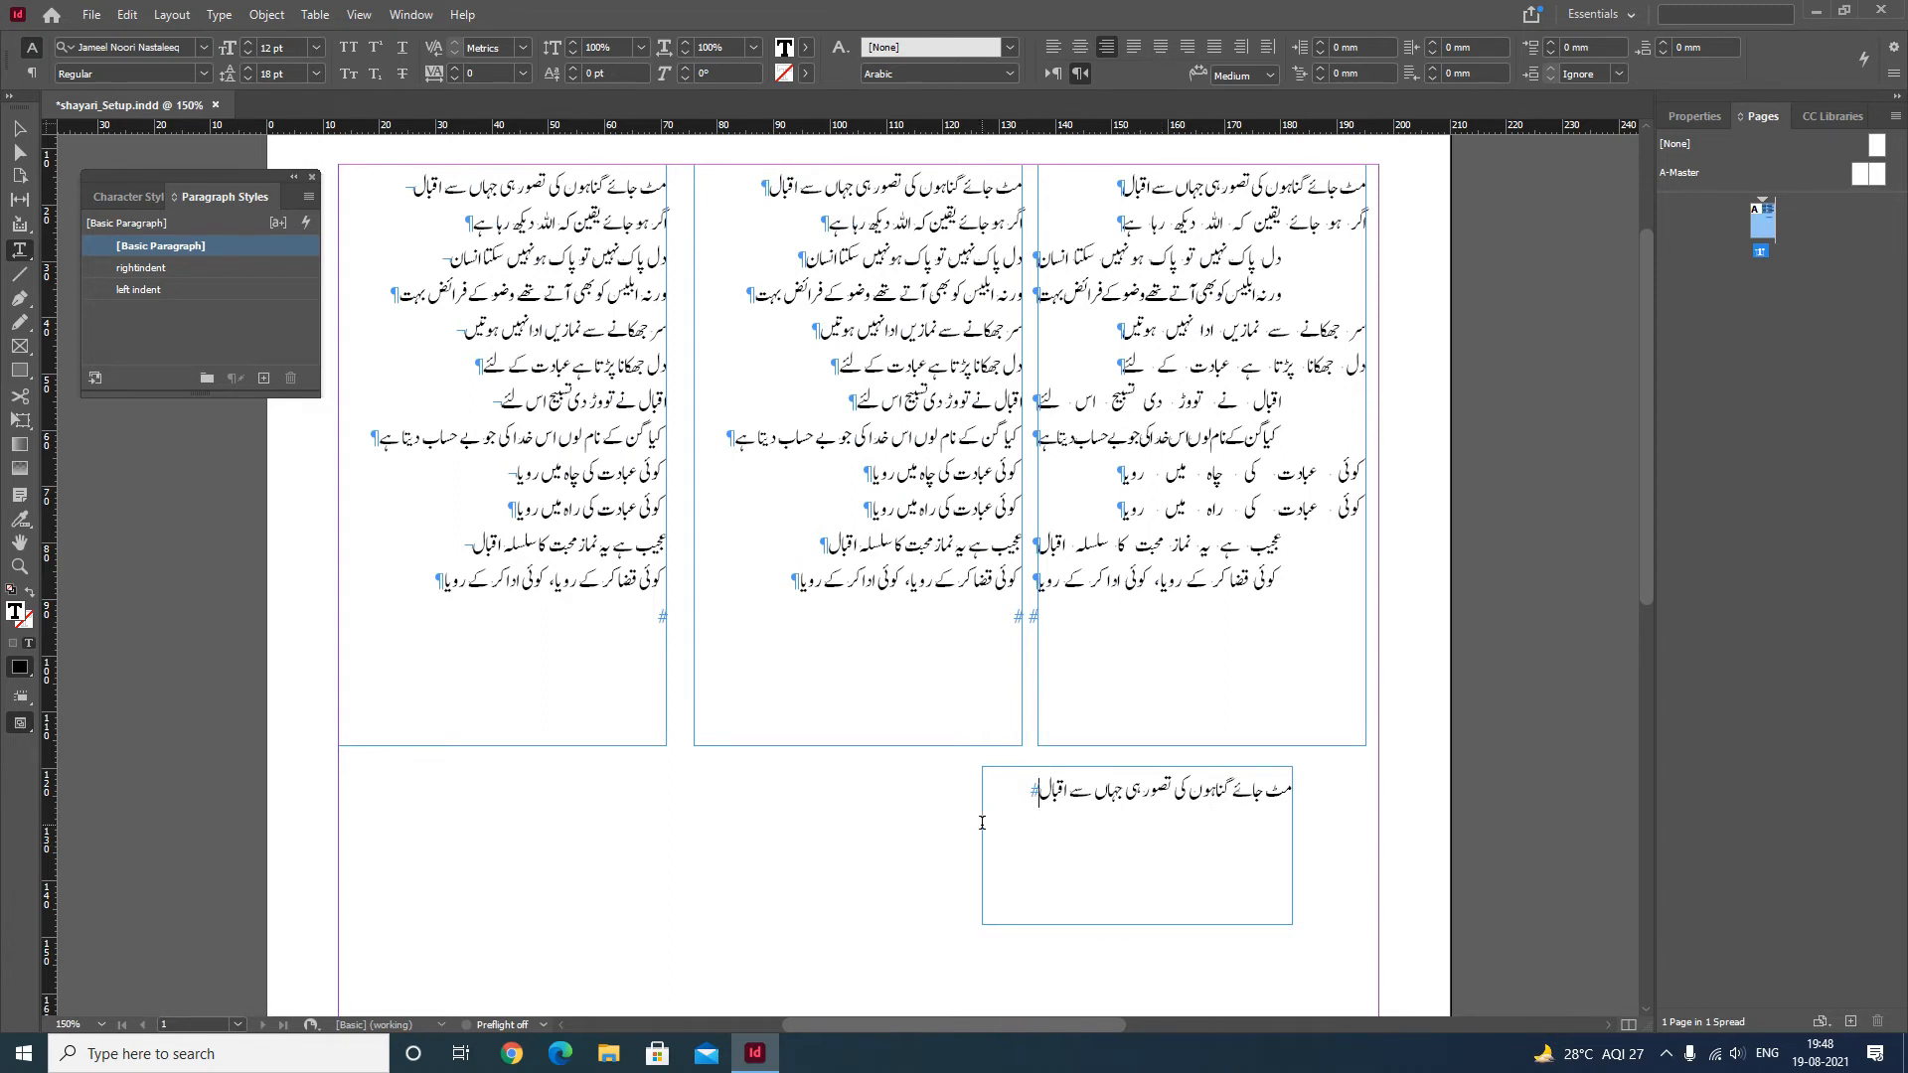
pyautogui.hotkey('shift', 'Return')
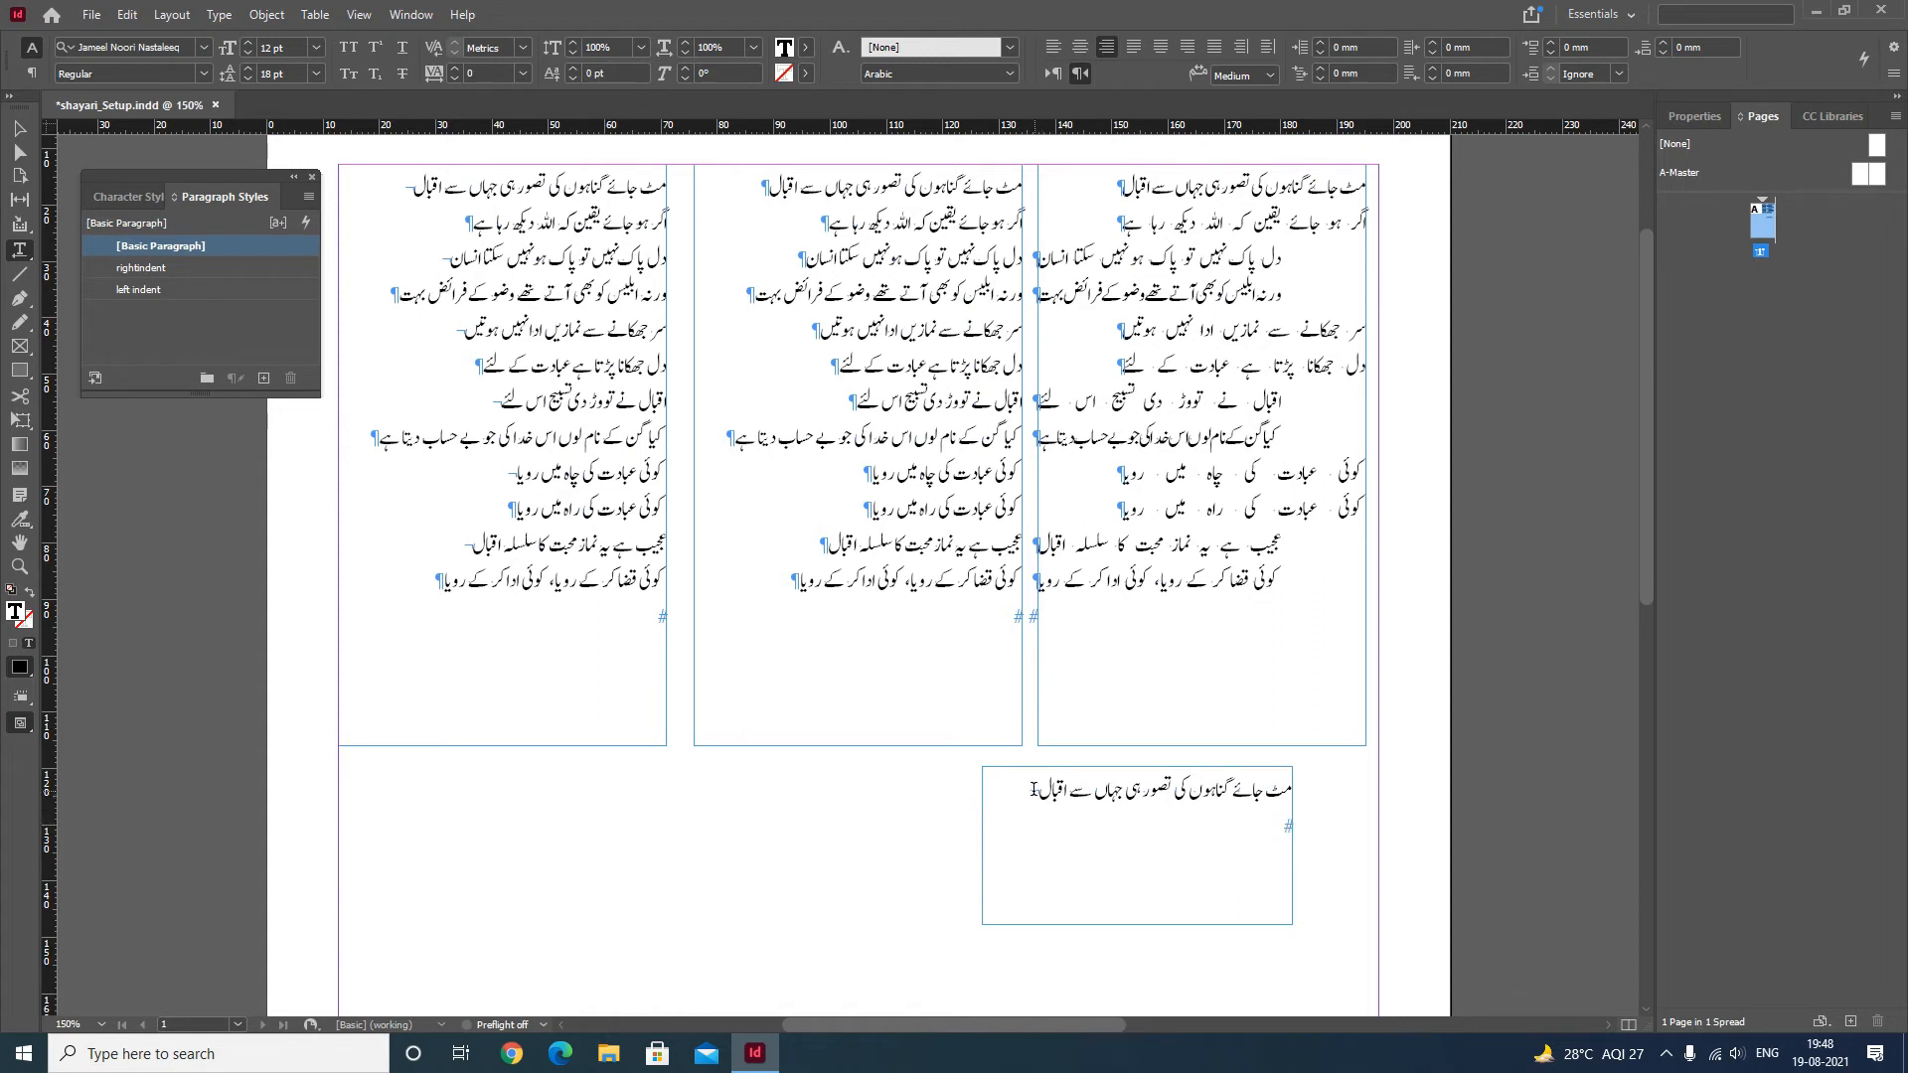
# Delete the pasted line and its forced line break from the small frame
pyautogui.click(17, 131)
pyautogui.moveTo(836, 551); pyautogui.dragTo(900, 498)
pyautogui.moveTo(1014, 418); pyautogui.dragTo(1026, 475)
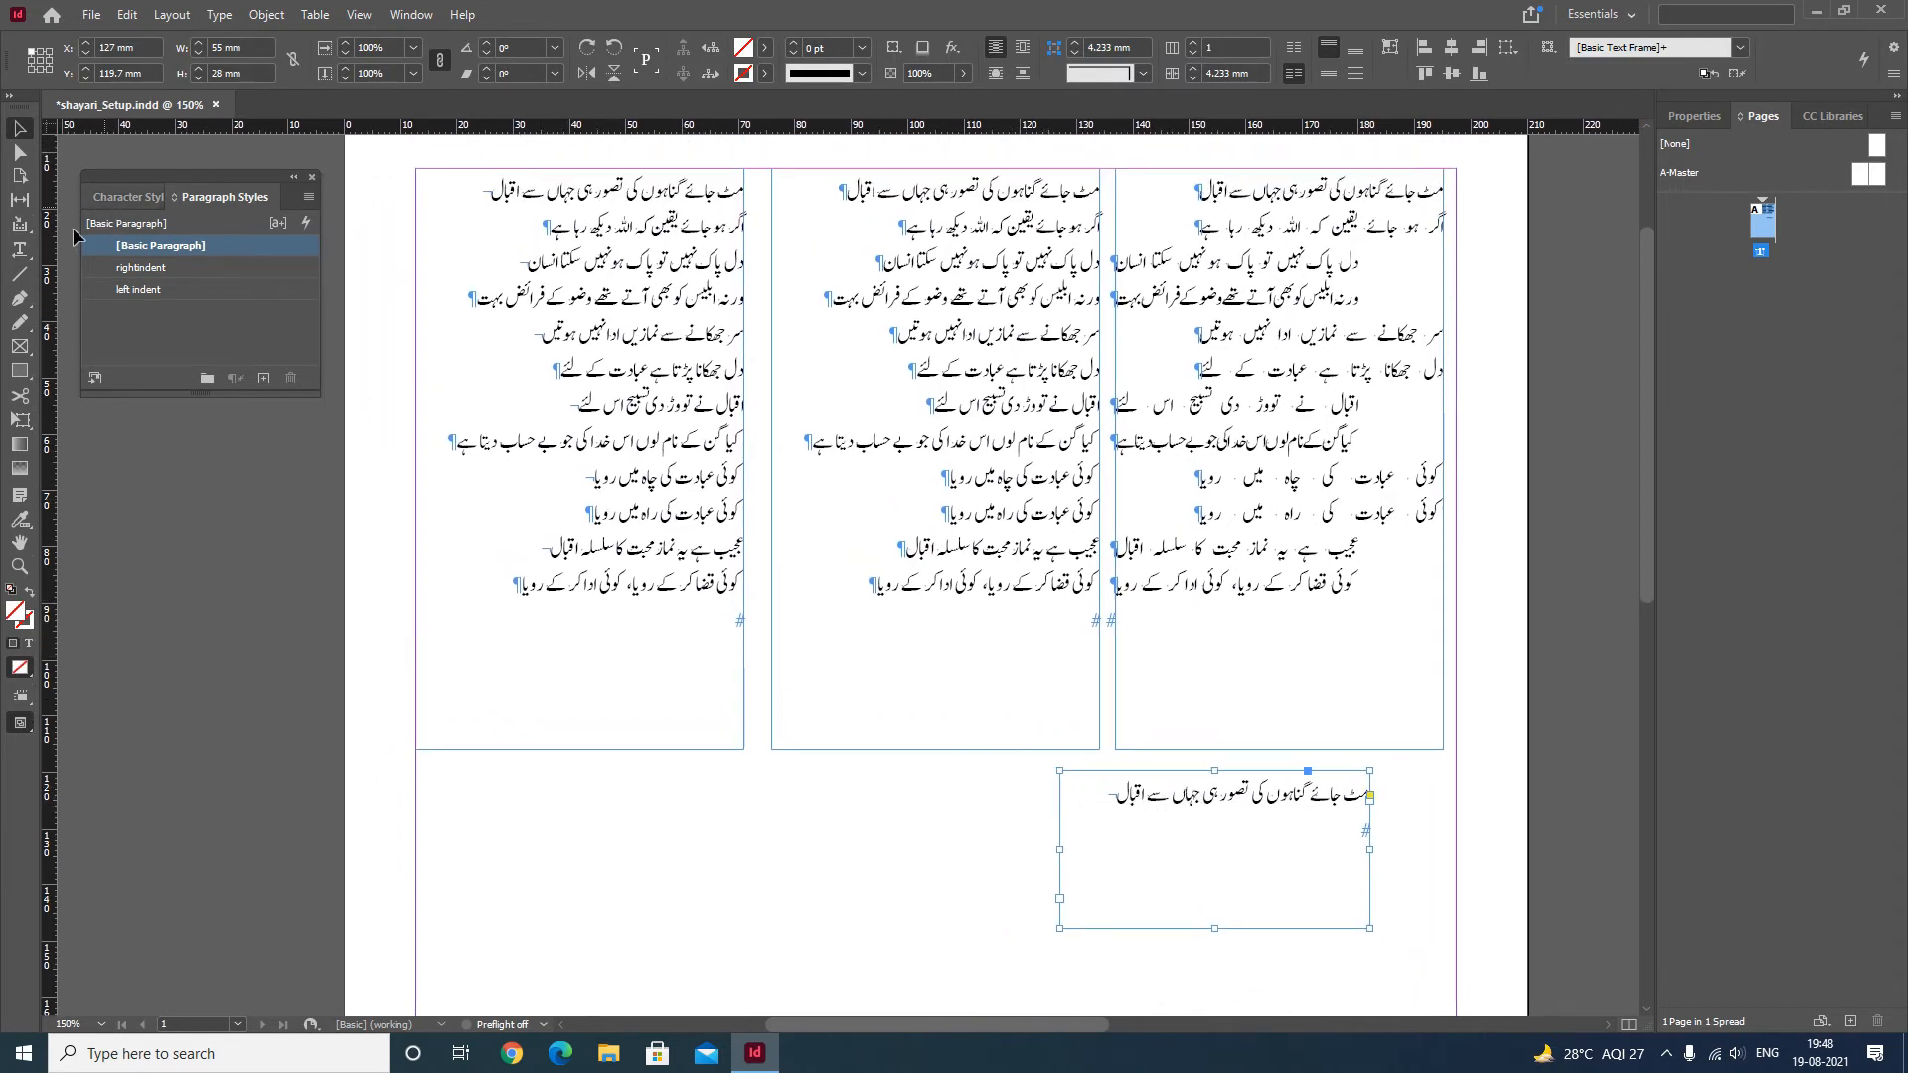
pyautogui.click(19, 251)
pyautogui.moveTo(1110, 795); pyautogui.dragTo(1213, 795)
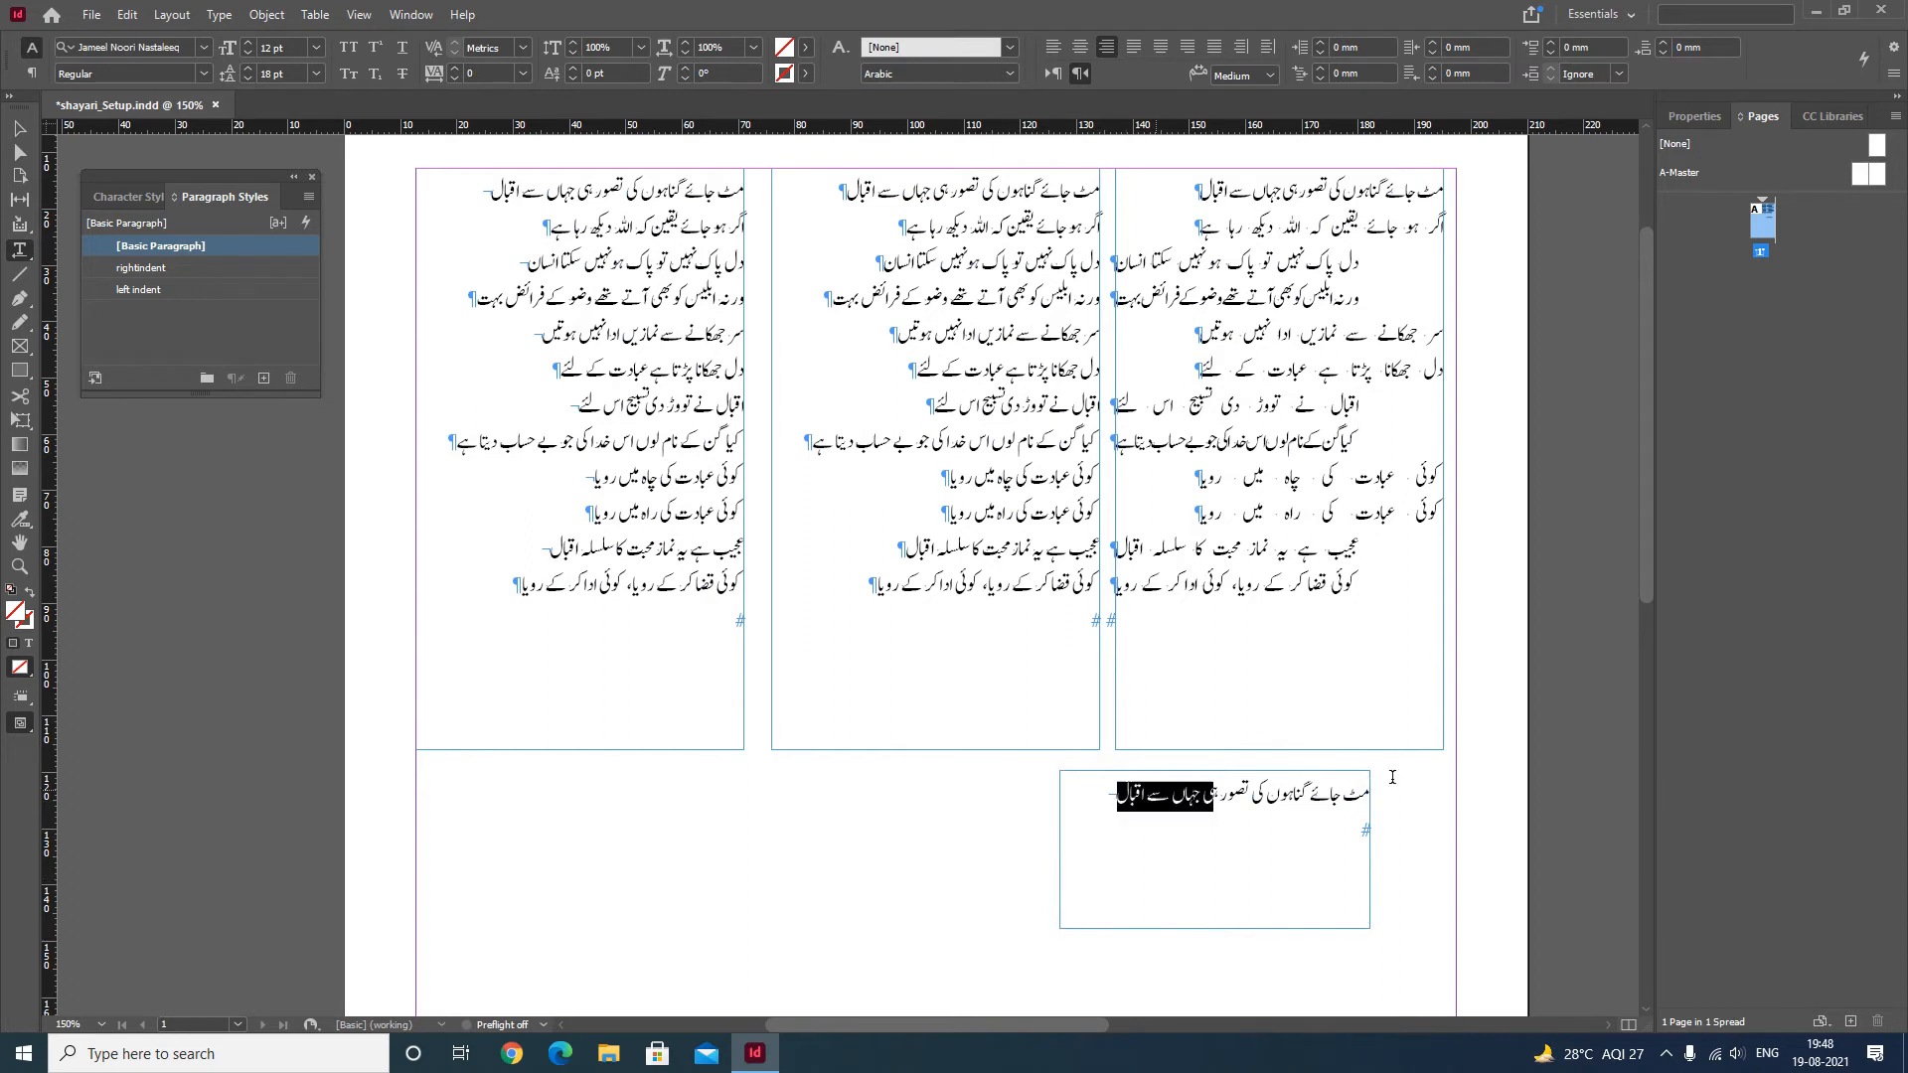
pyautogui.moveTo(1392, 777); pyautogui.dragTo(1443, 780)
pyautogui.press('BackSpace')
pyautogui.press('BackSpace')
pyautogui.press('BackSpace')
pyautogui.press('BackSpace')
pyautogui.press('BackSpace')
pyautogui.press('BackSpace')
pyautogui.press('BackSpace')
pyautogui.press('BackSpace')
pyautogui.press('BackSpace')
pyautogui.press('BackSpace')
pyautogui.press('BackSpace')
pyautogui.press('BackSpace')
pyautogui.press('BackSpace')
pyautogui.press('BackSpace')
pyautogui.press('BackSpace')
pyautogui.press('BackSpace')
pyautogui.press('BackSpace')
pyautogui.press('BackSpace')
pyautogui.press('BackSpace')
pyautogui.press('BackSpace')
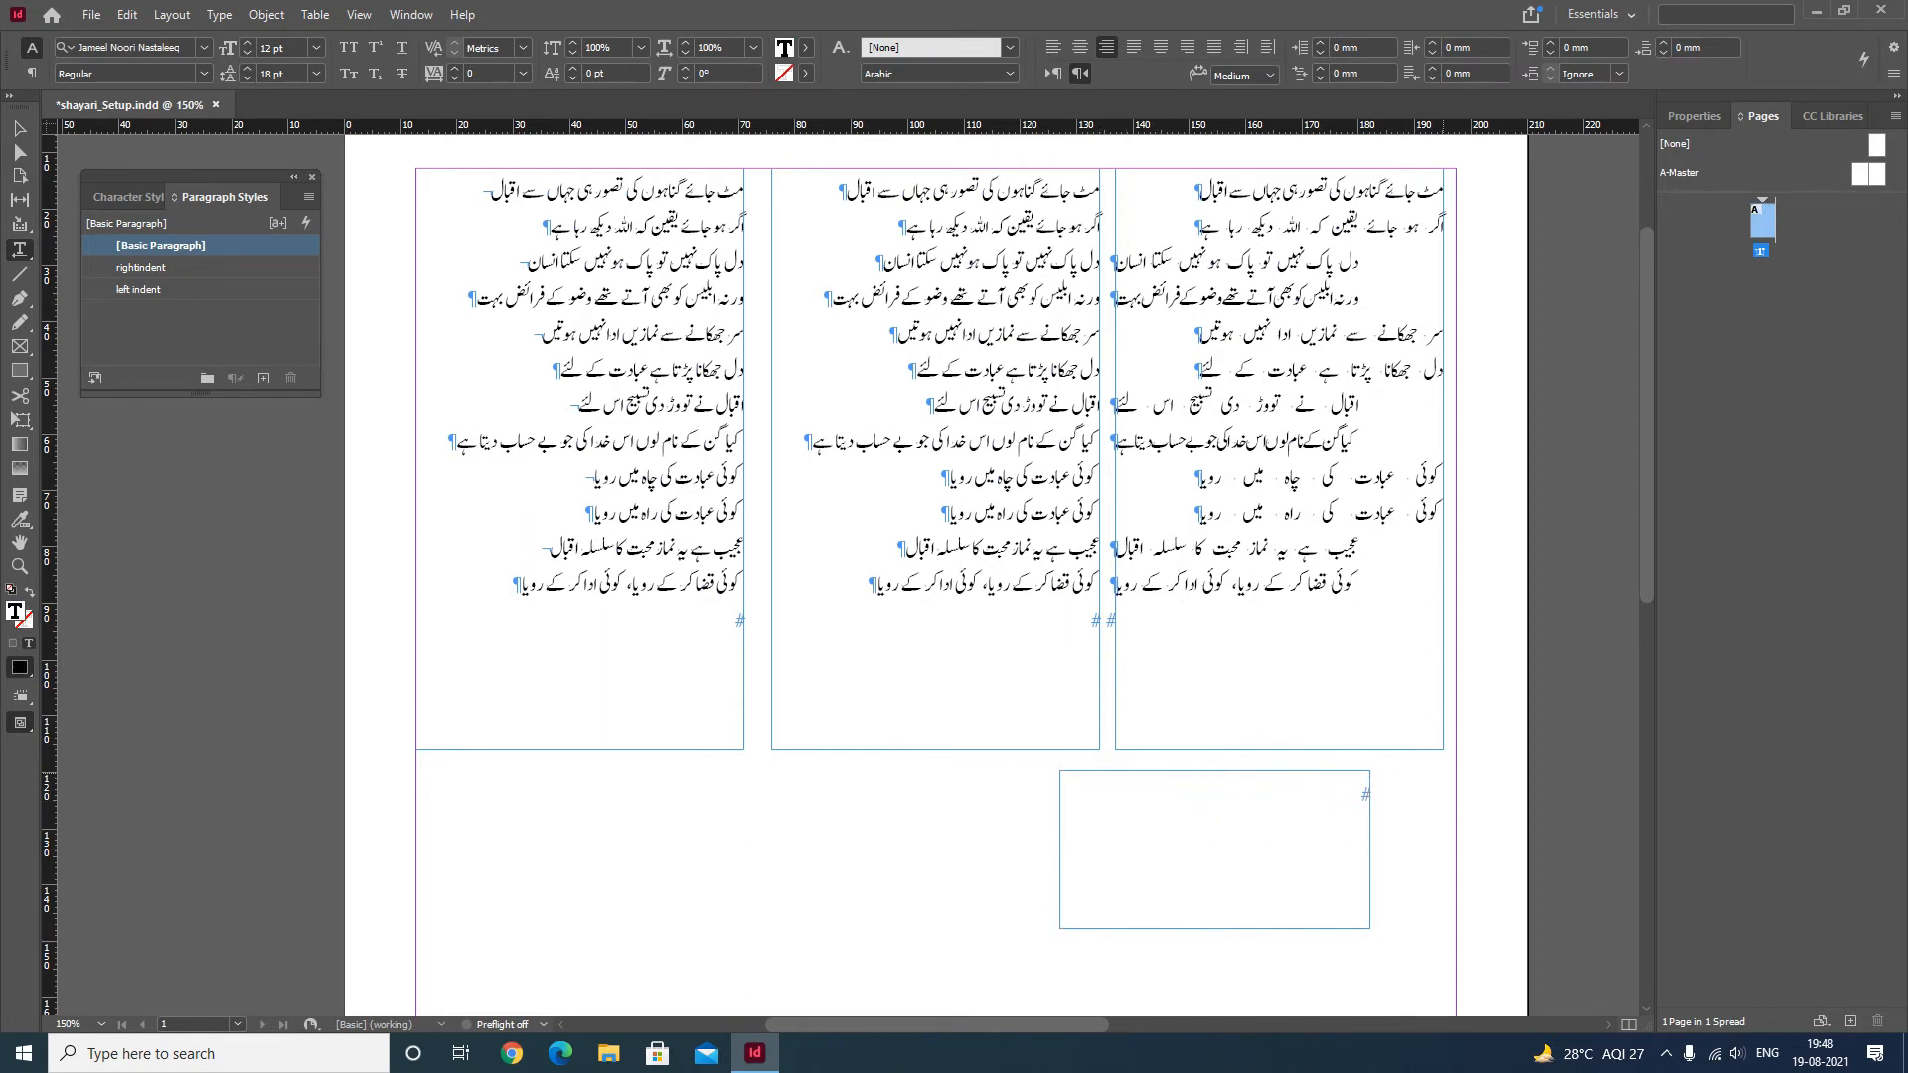
# Switch the keyboard to Urdu (Pakistan) and enter "کوئی عبادت کی چاہ میں رویا" and "کوئی عبادت کی راہ میں رویا" as separate paragraphs in the frame
pyautogui.click(1759, 1053)
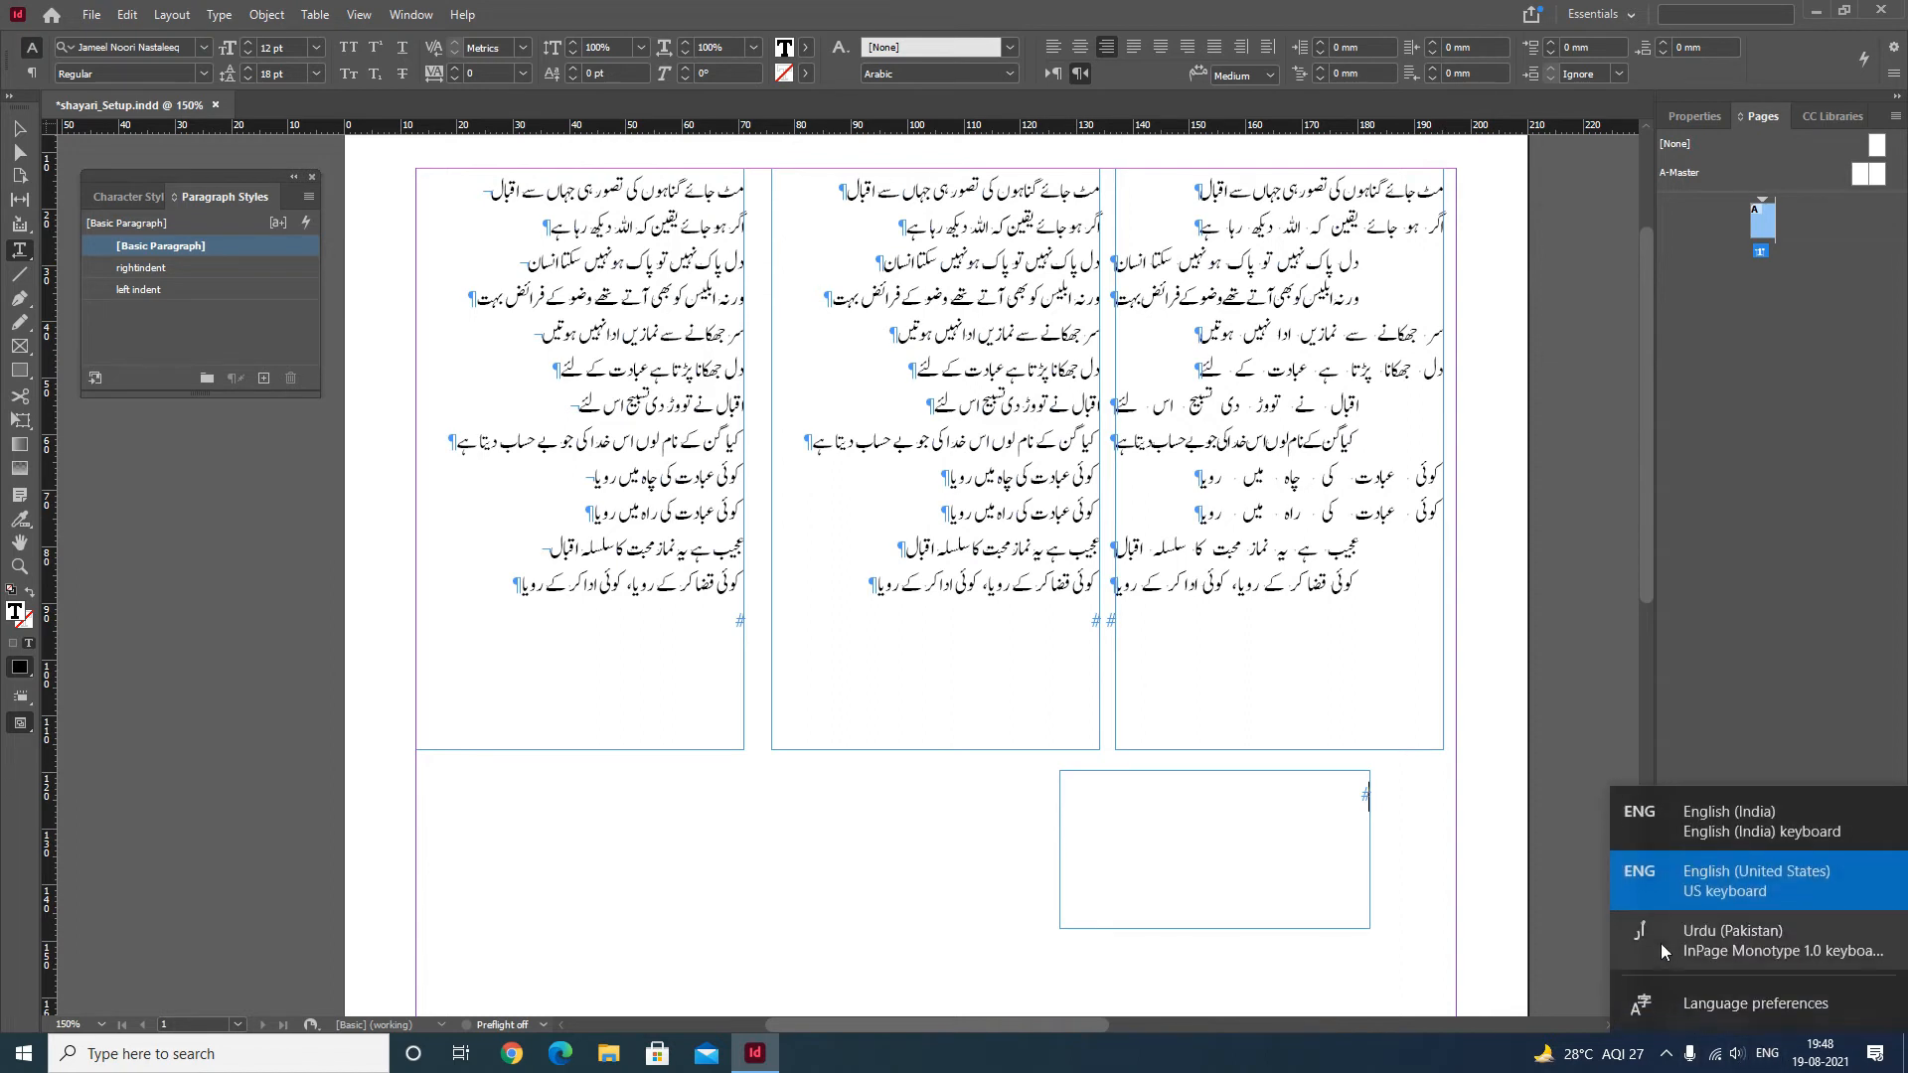
pyautogui.click(1660, 942)
pyautogui.click(1222, 820)
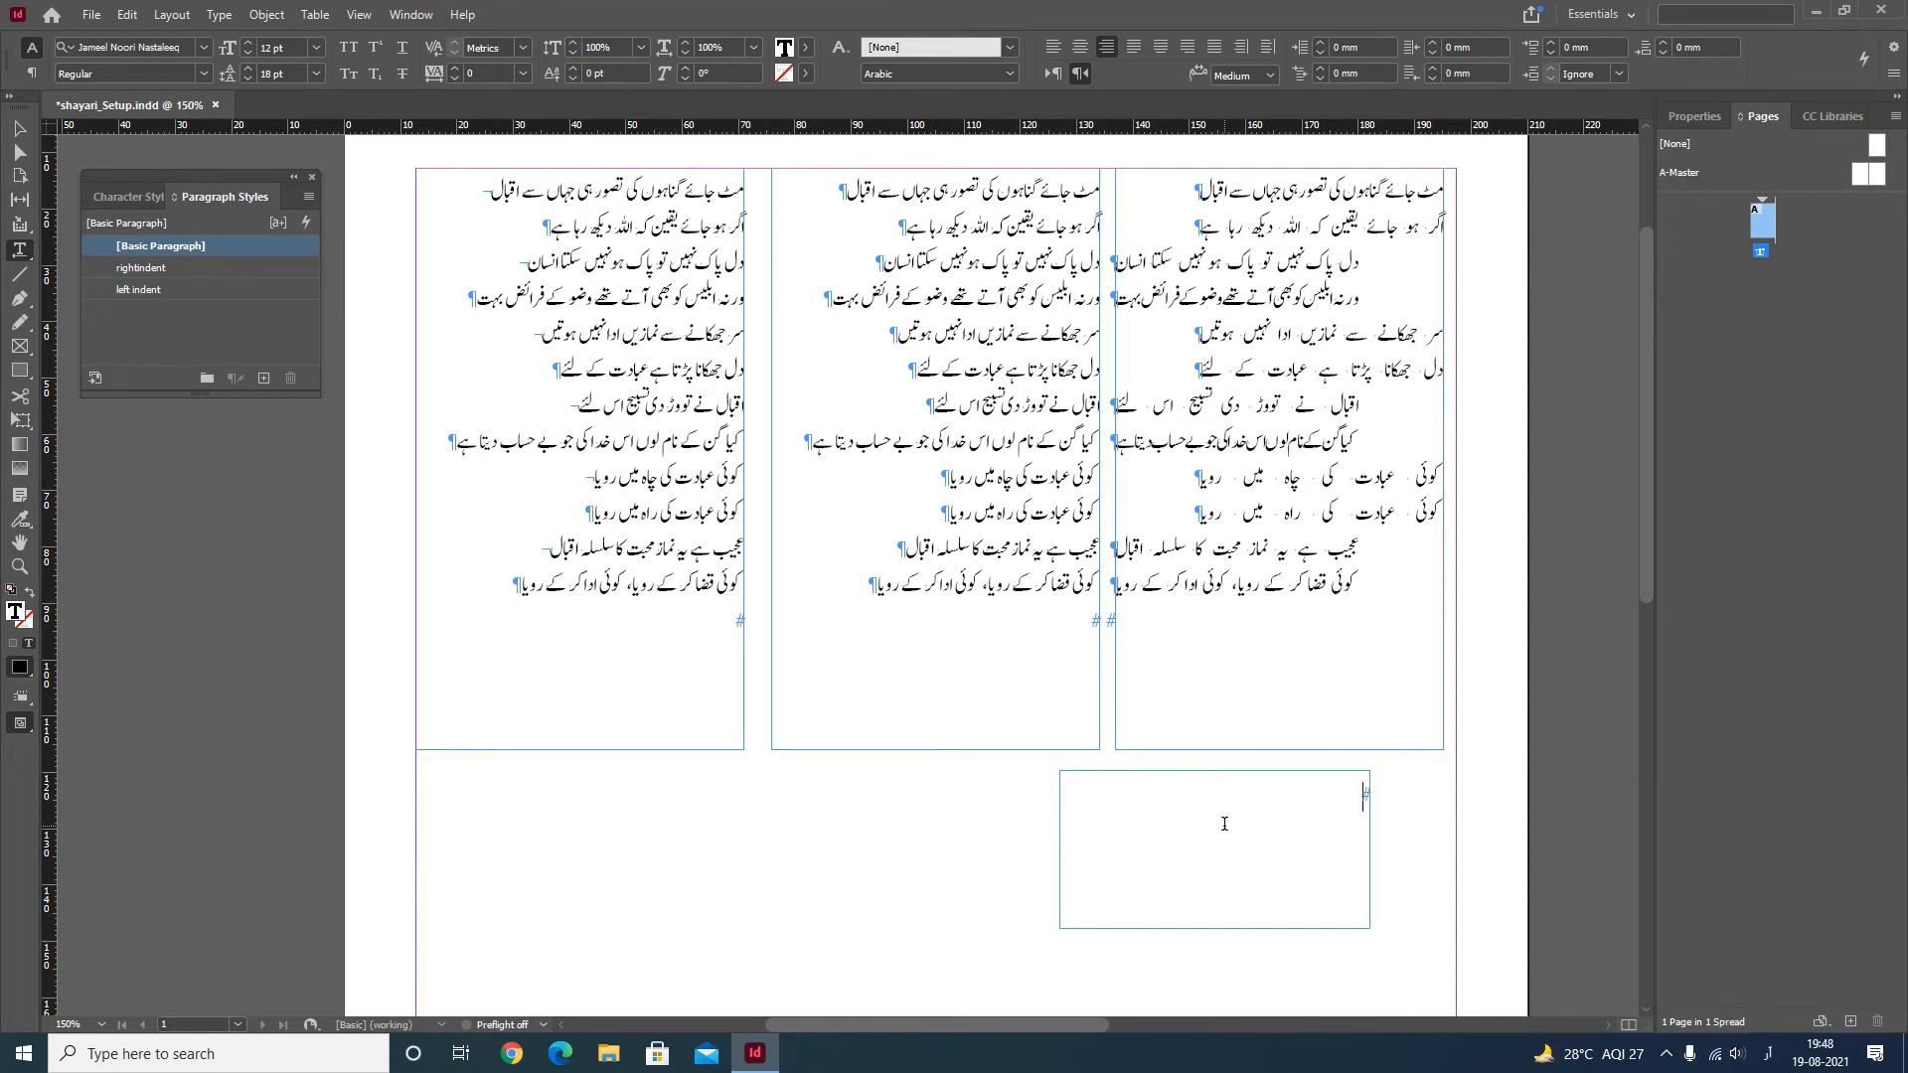
pyautogui.write('کوئی عبادت')
pyautogui.press('BackSpace')
pyautogui.press('BackSpace')
pyautogui.write('دت کی چاہ میں رویا')
pyautogui.press('Return')
pyautogui.write('کوئی عبادت کی ر')
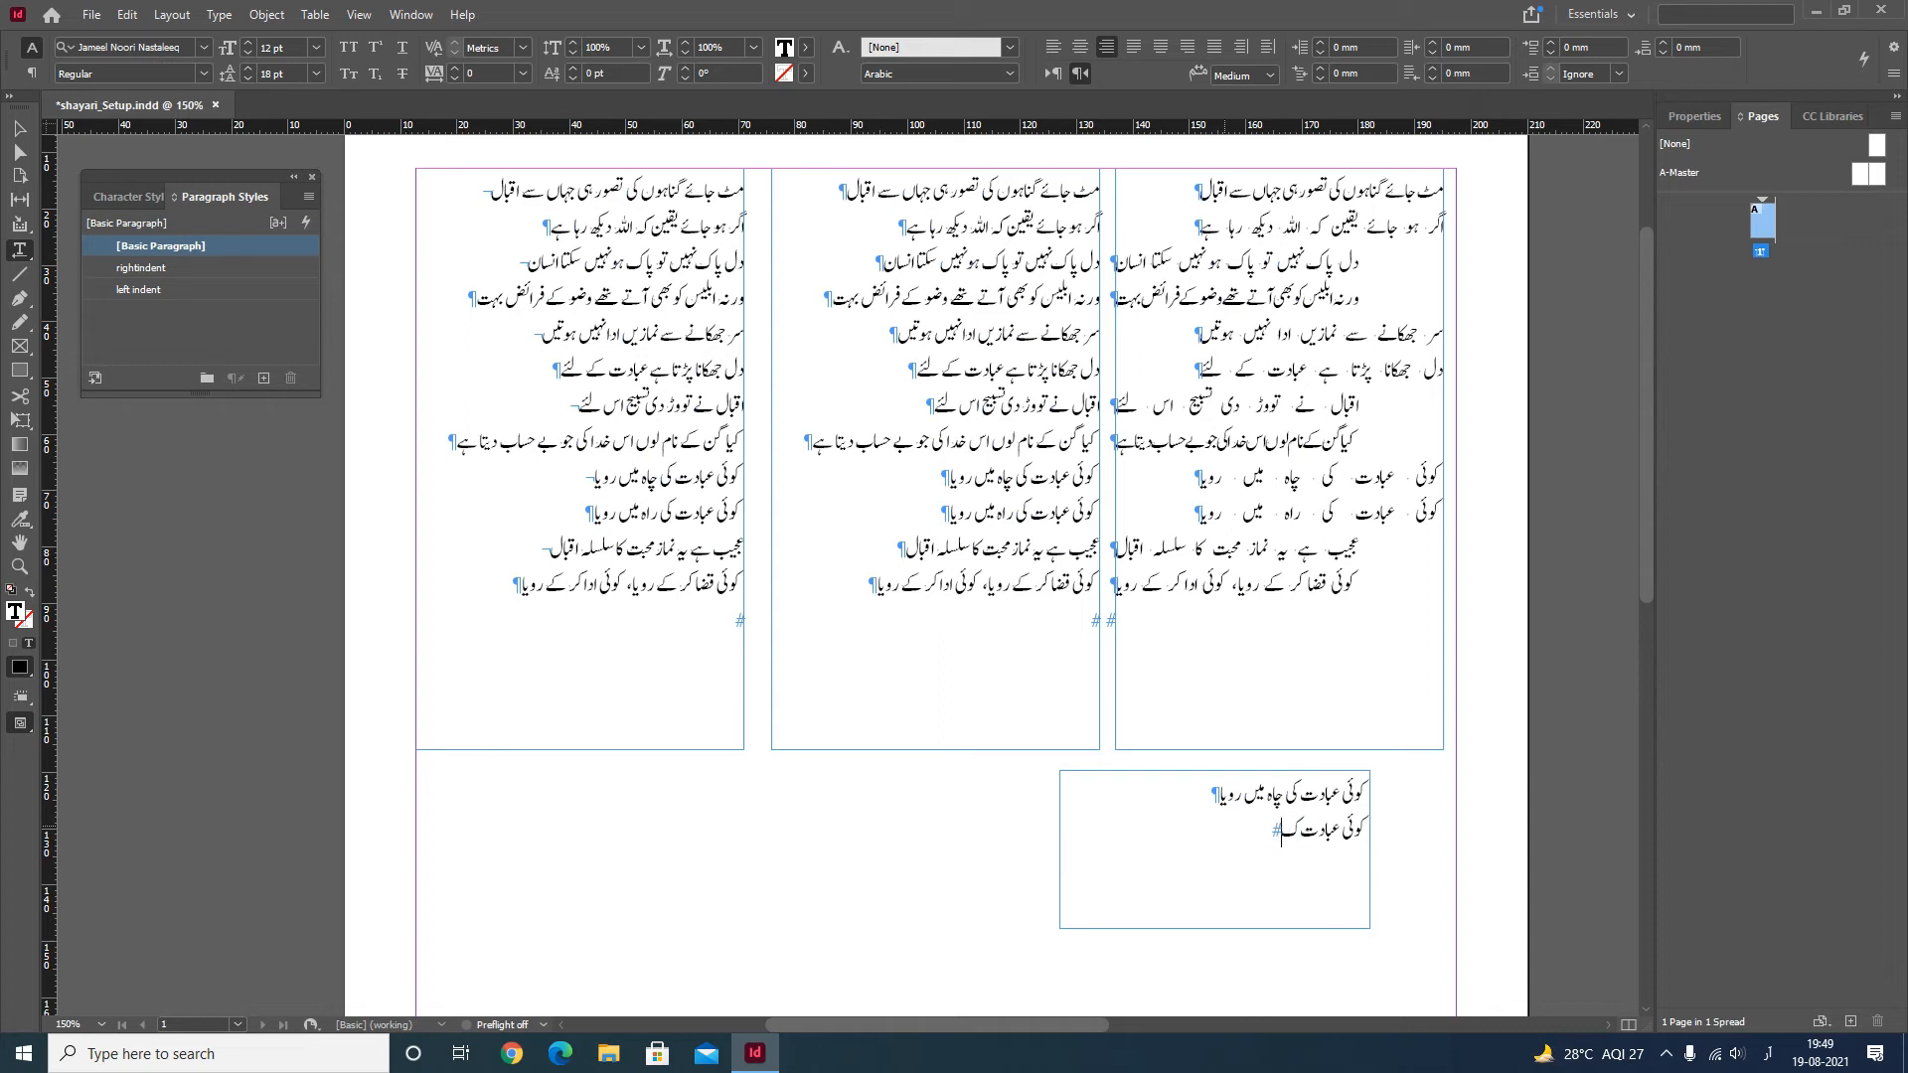
pyautogui.write('اہ میں رویا')
pyautogui.press('Return')
# Try applying "left indent" then Next Style to the two paragraphs in the small frame, and undo it
pyautogui.moveTo(1211, 833); pyautogui.dragTo(1405, 805)
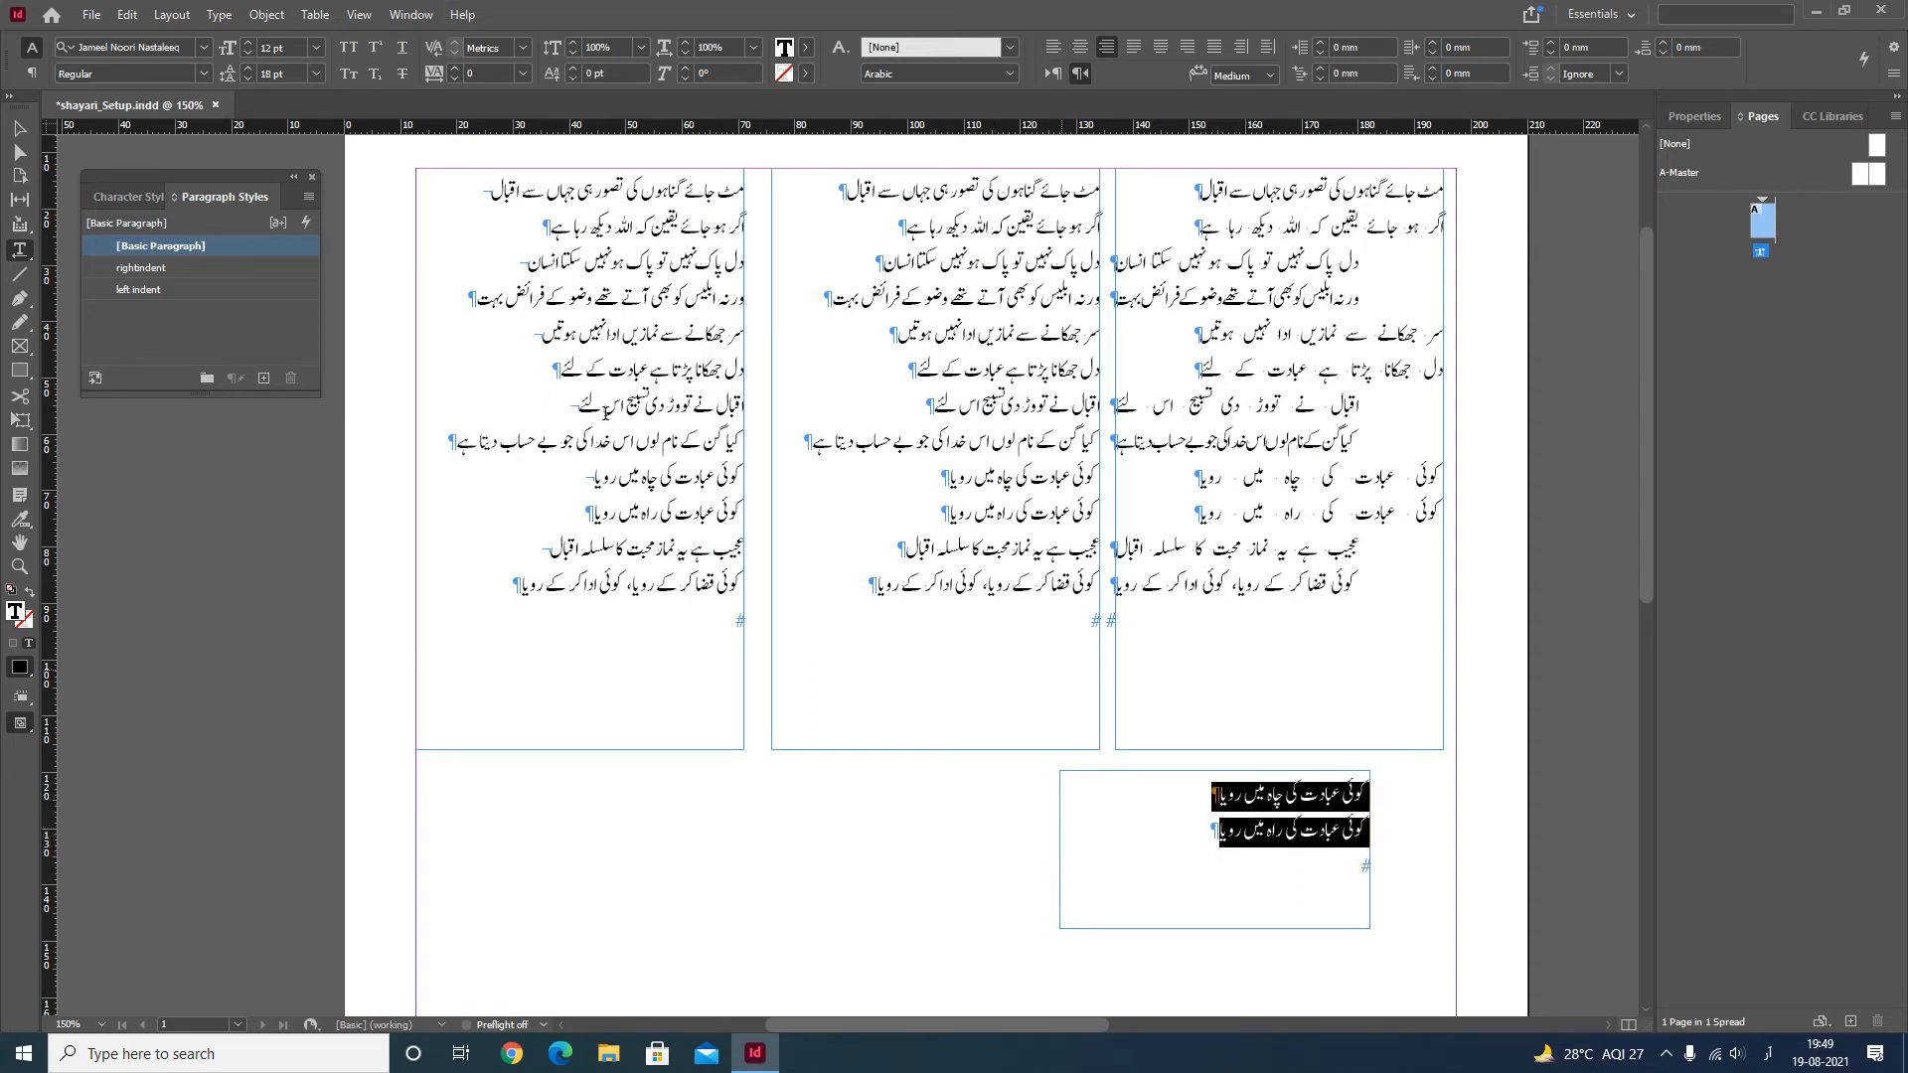
pyautogui.rightClick(187, 290)
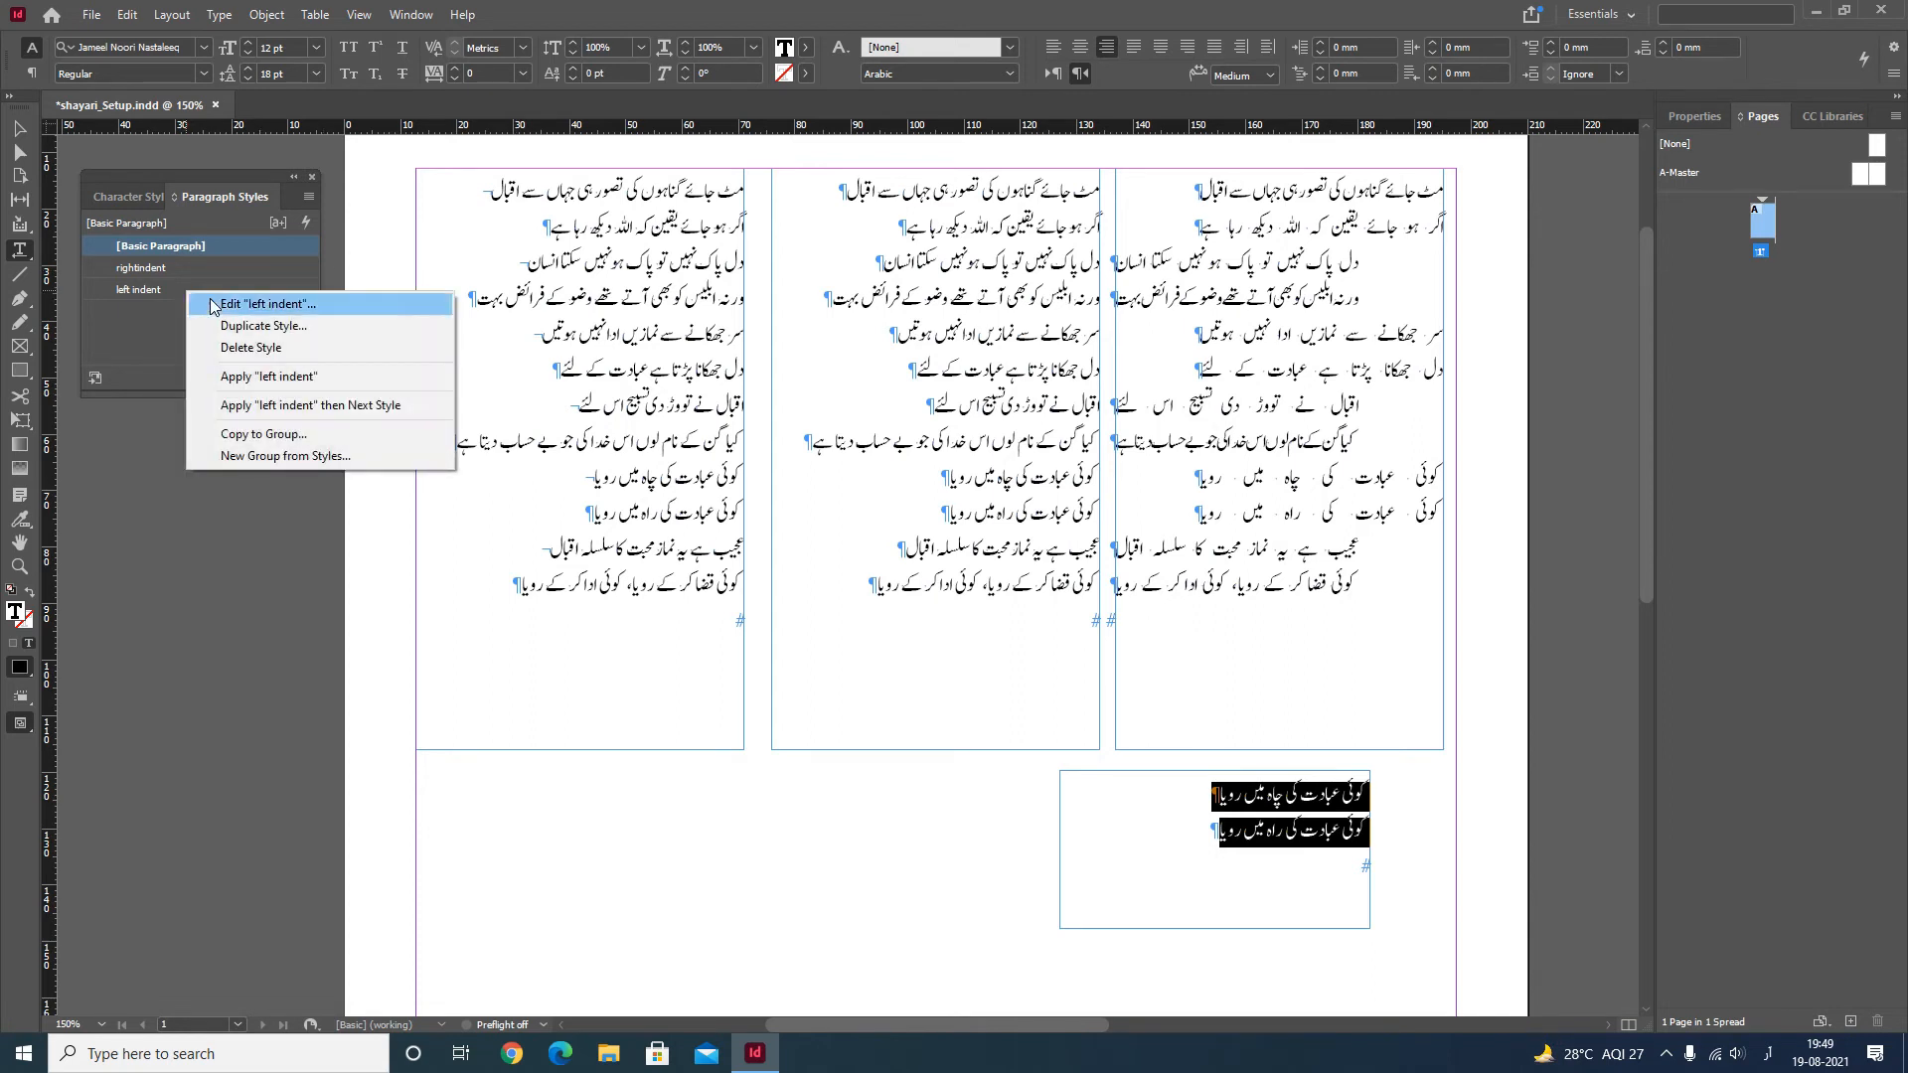
pyautogui.click(336, 408)
pyautogui.click(1210, 832)
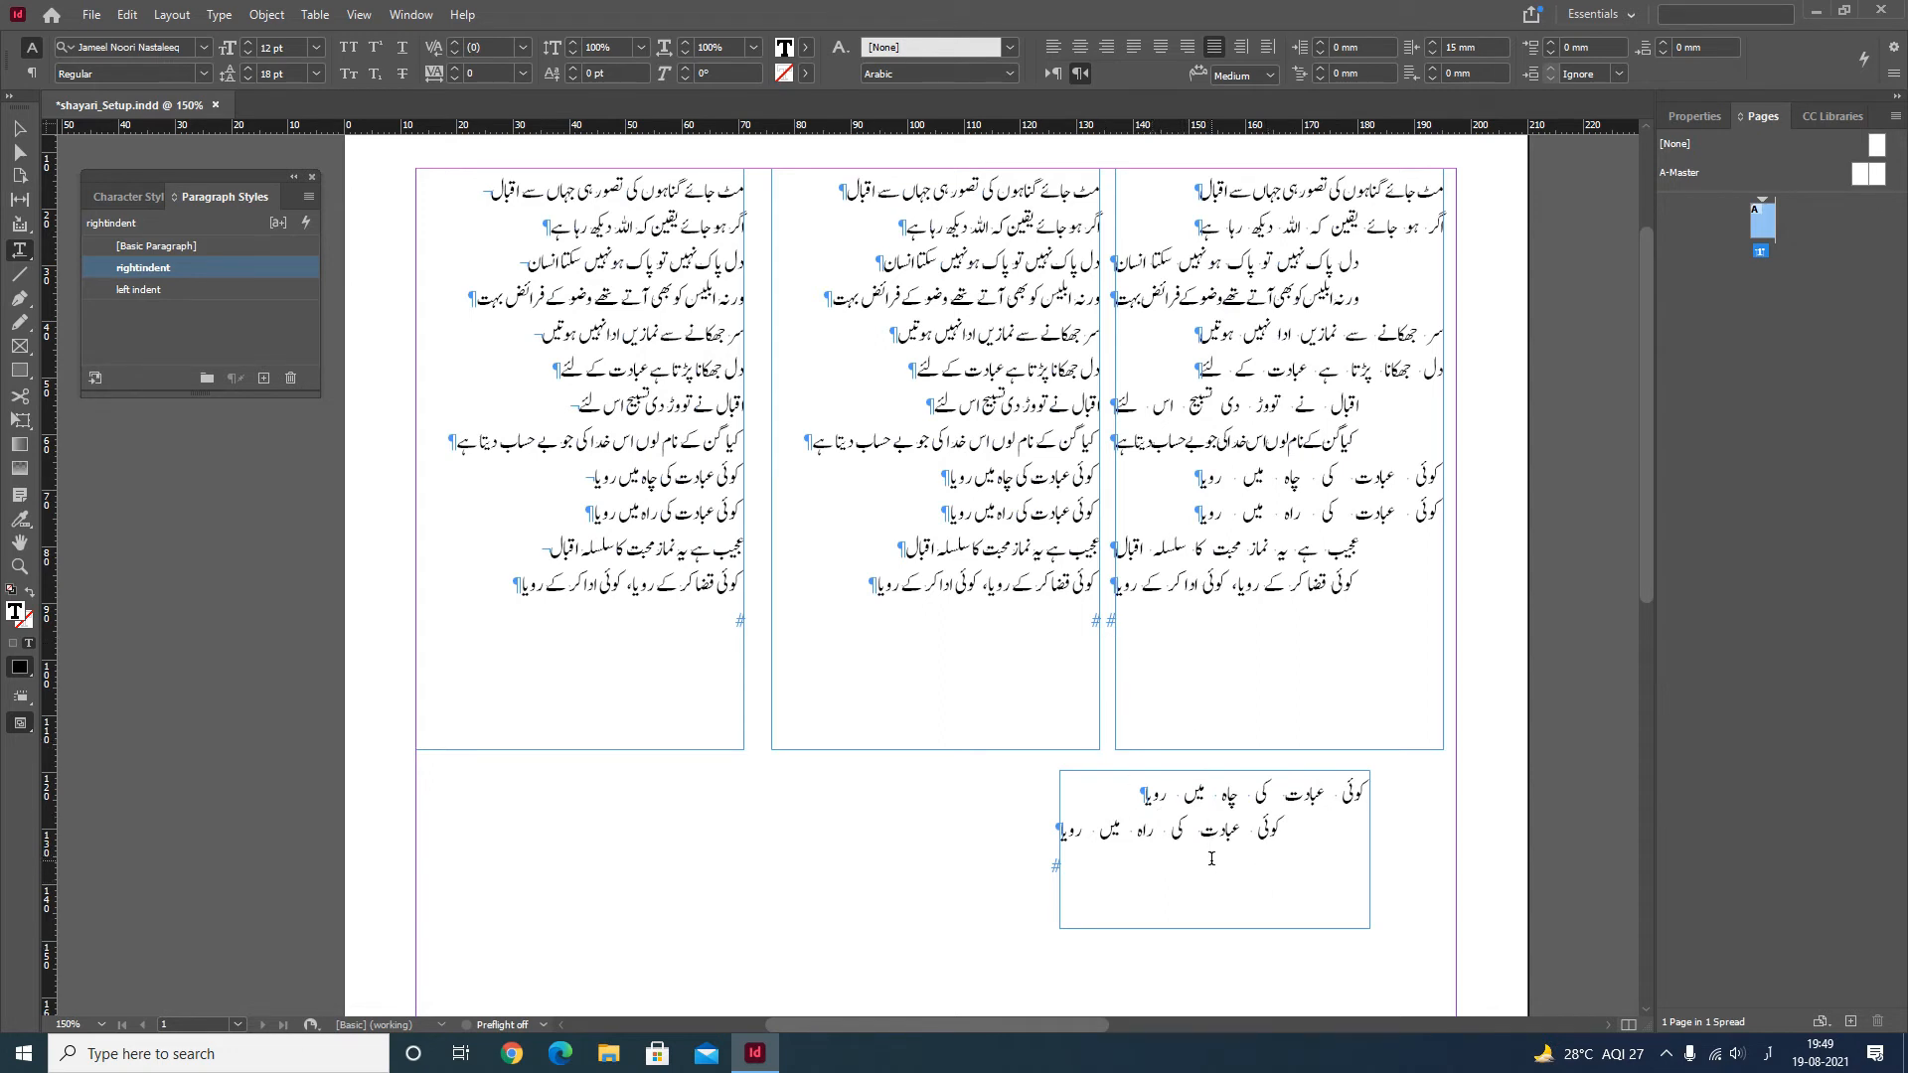
pyautogui.hotkey('ctrl', 'z')
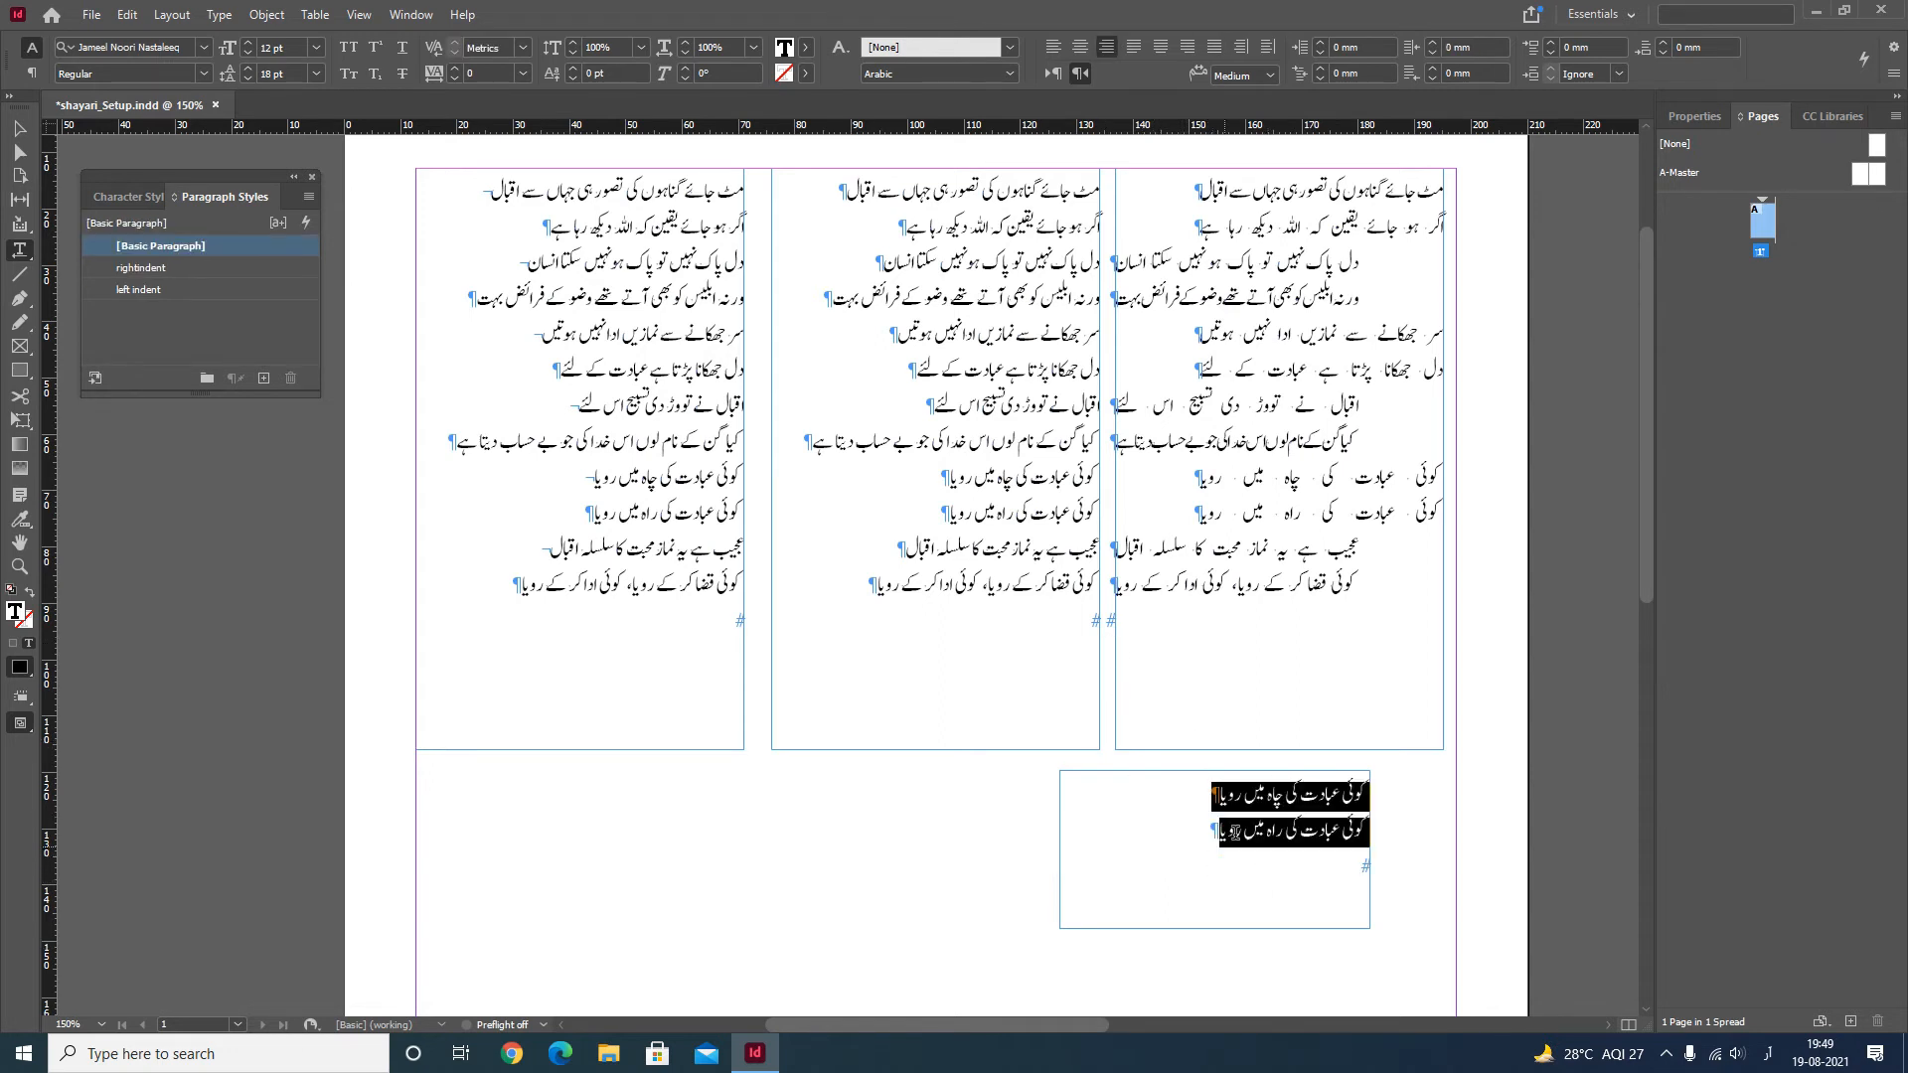
# Replace the paragraph break between the small frame's two lines with a forced line break
pyautogui.click(1207, 841)
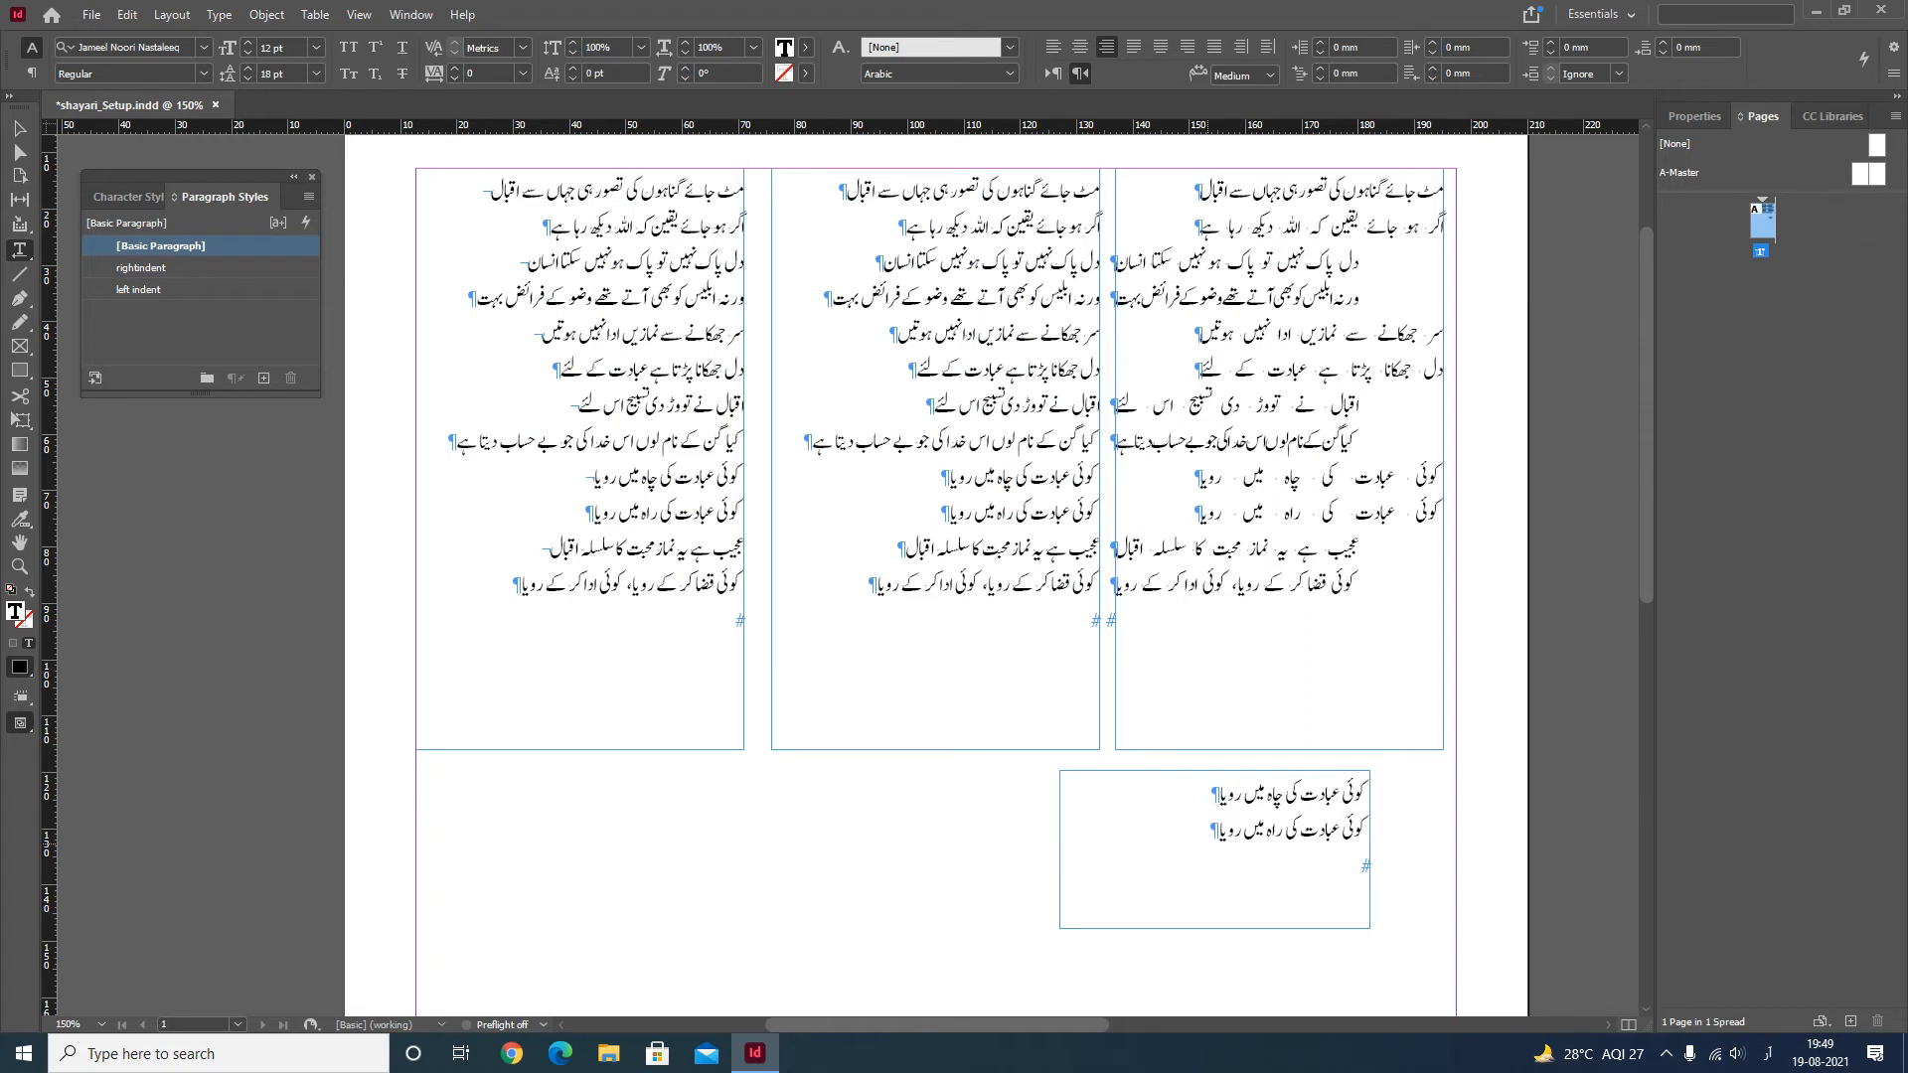
pyautogui.press('BackSpace')
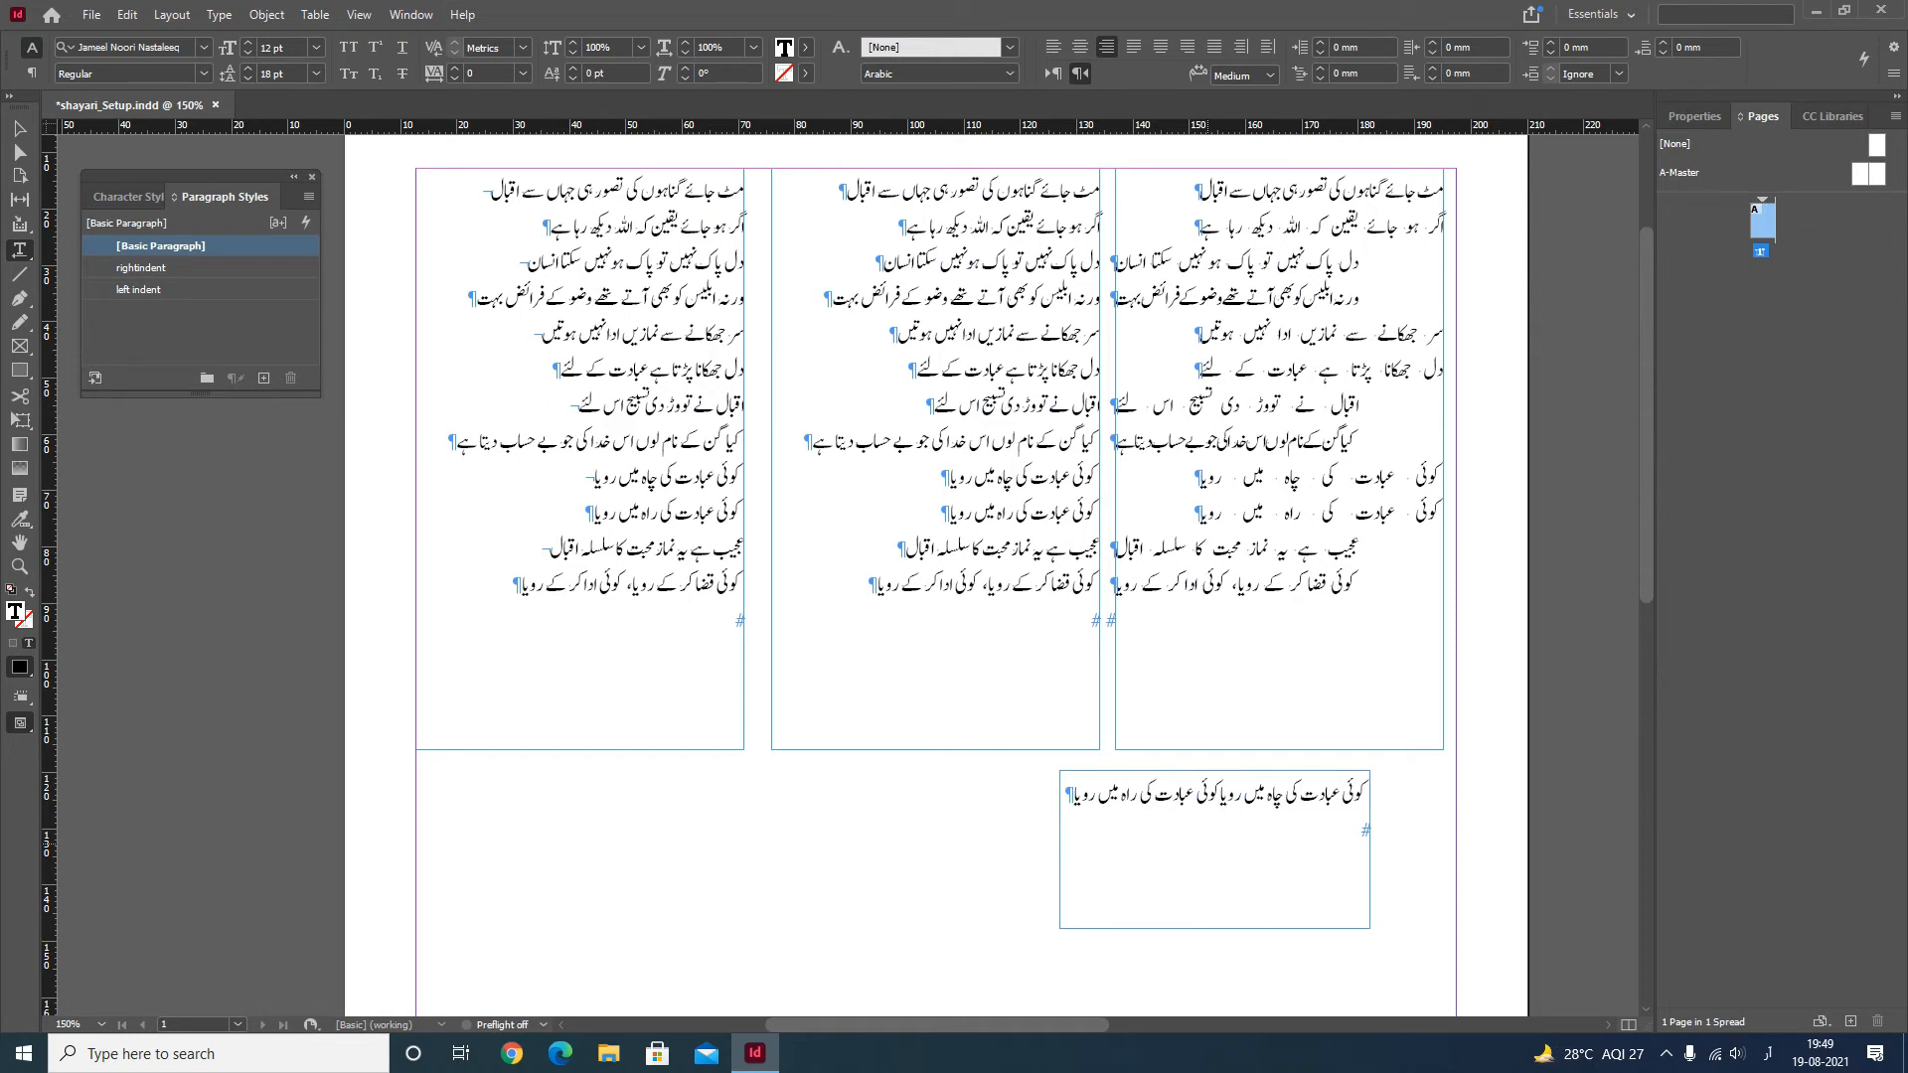
pyautogui.hotkey('ctrl', 'z')
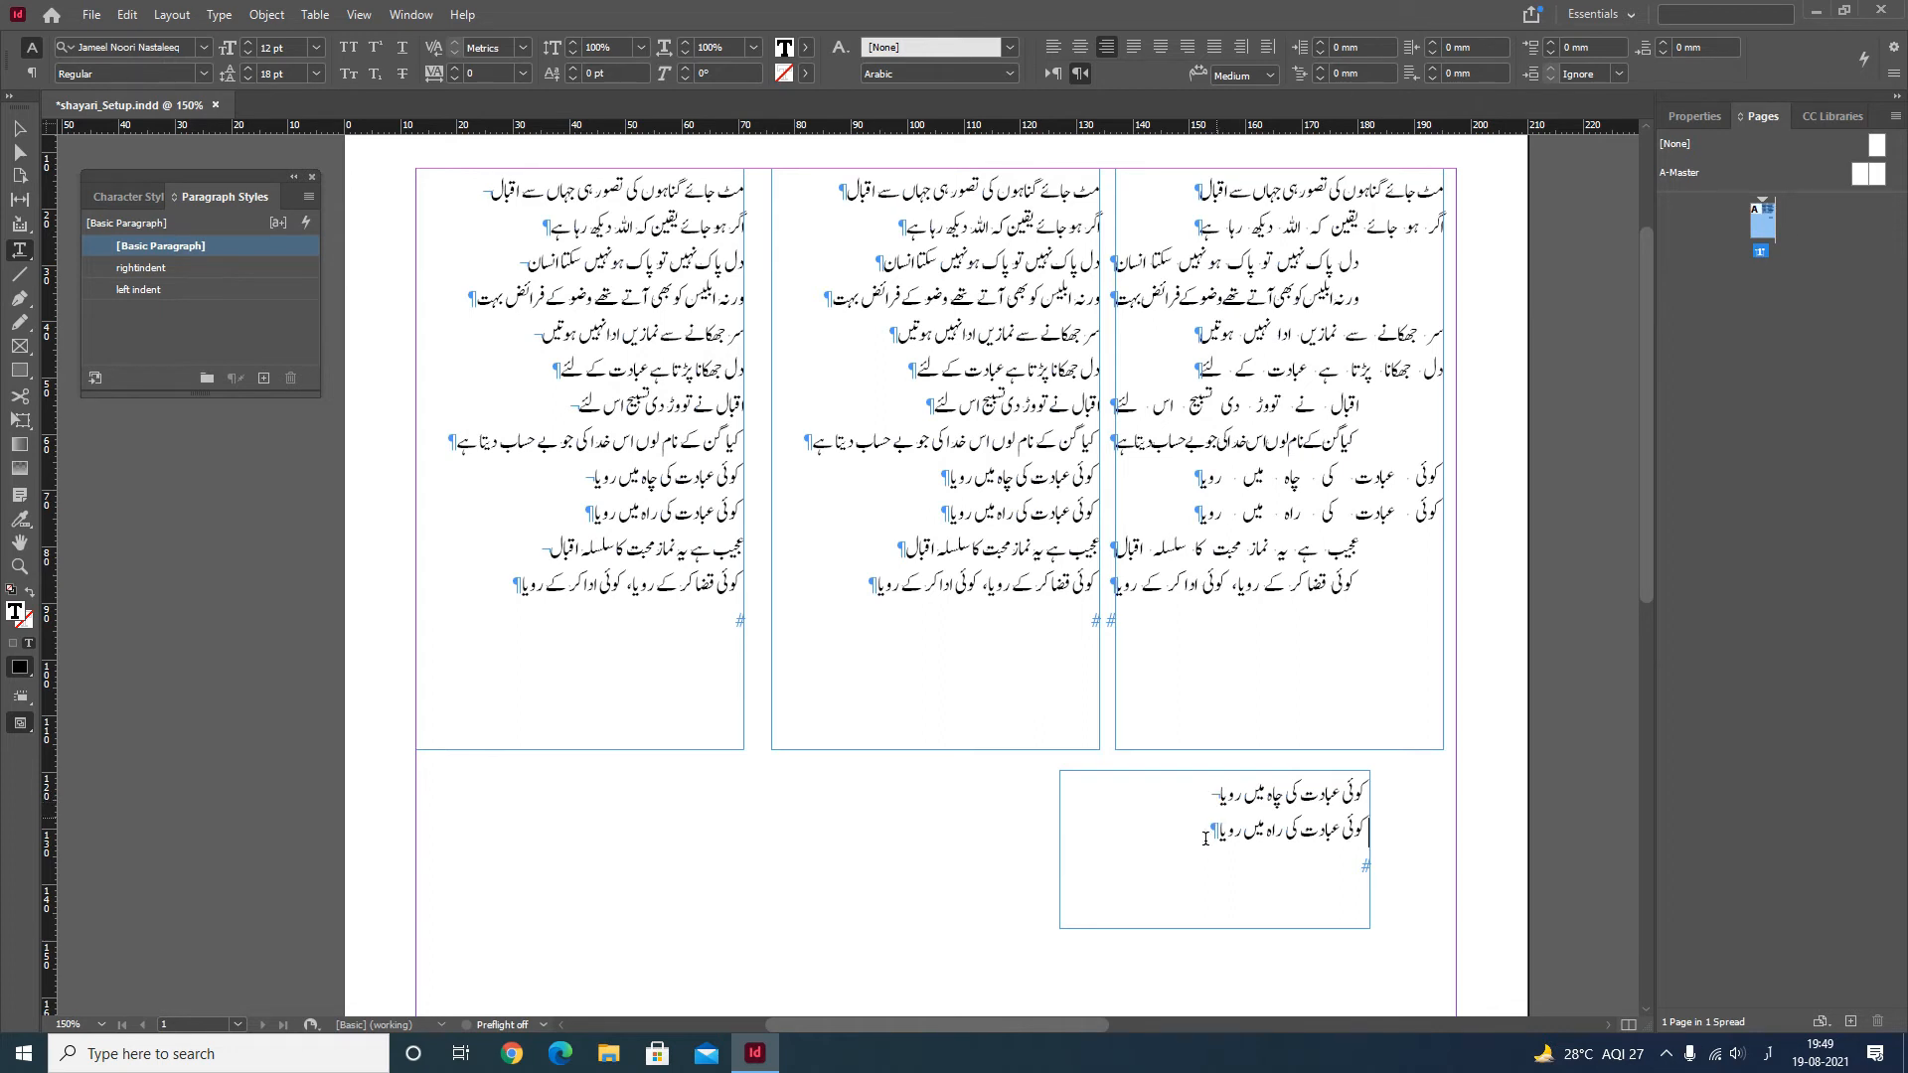
# Check the apply options of "left indent" for the couplet, try "rightindent" on both lines, and undo it
pyautogui.moveTo(1196, 840); pyautogui.dragTo(1391, 788)
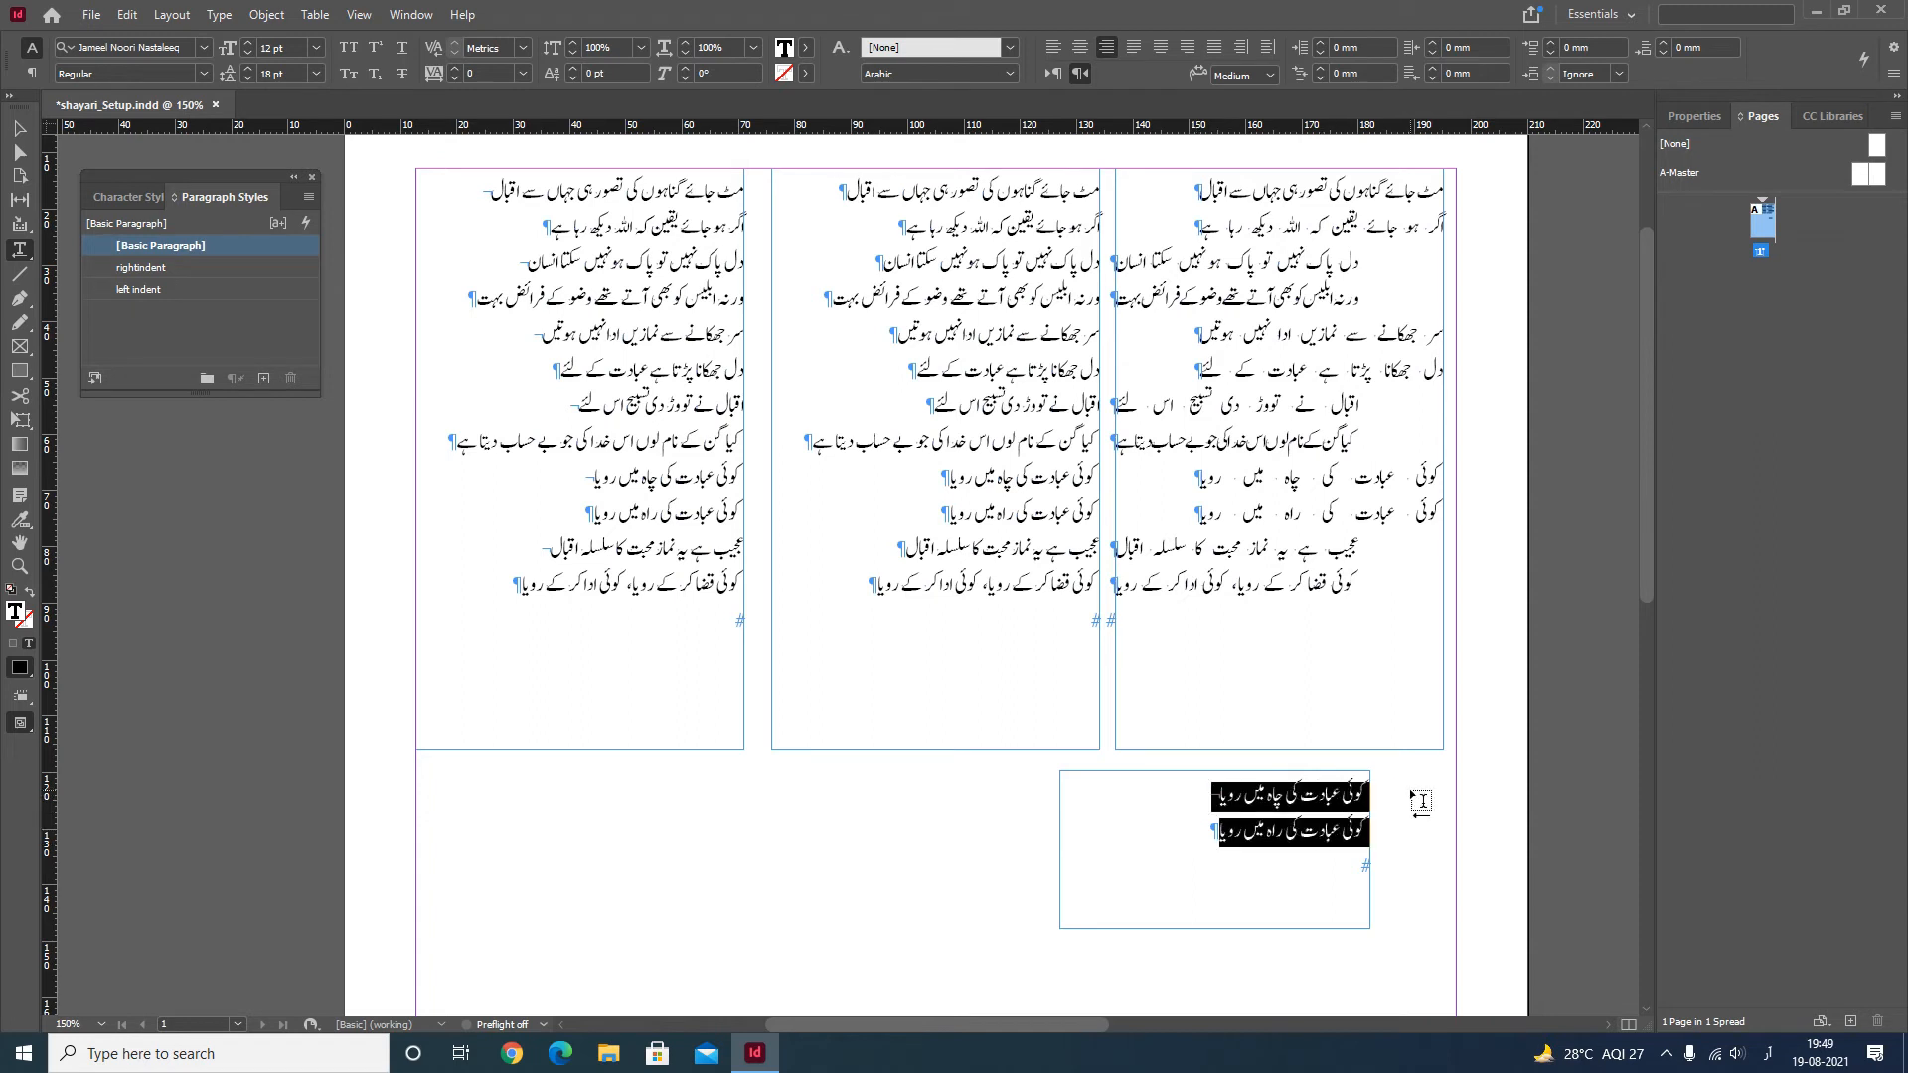
pyautogui.rightClick(160, 294)
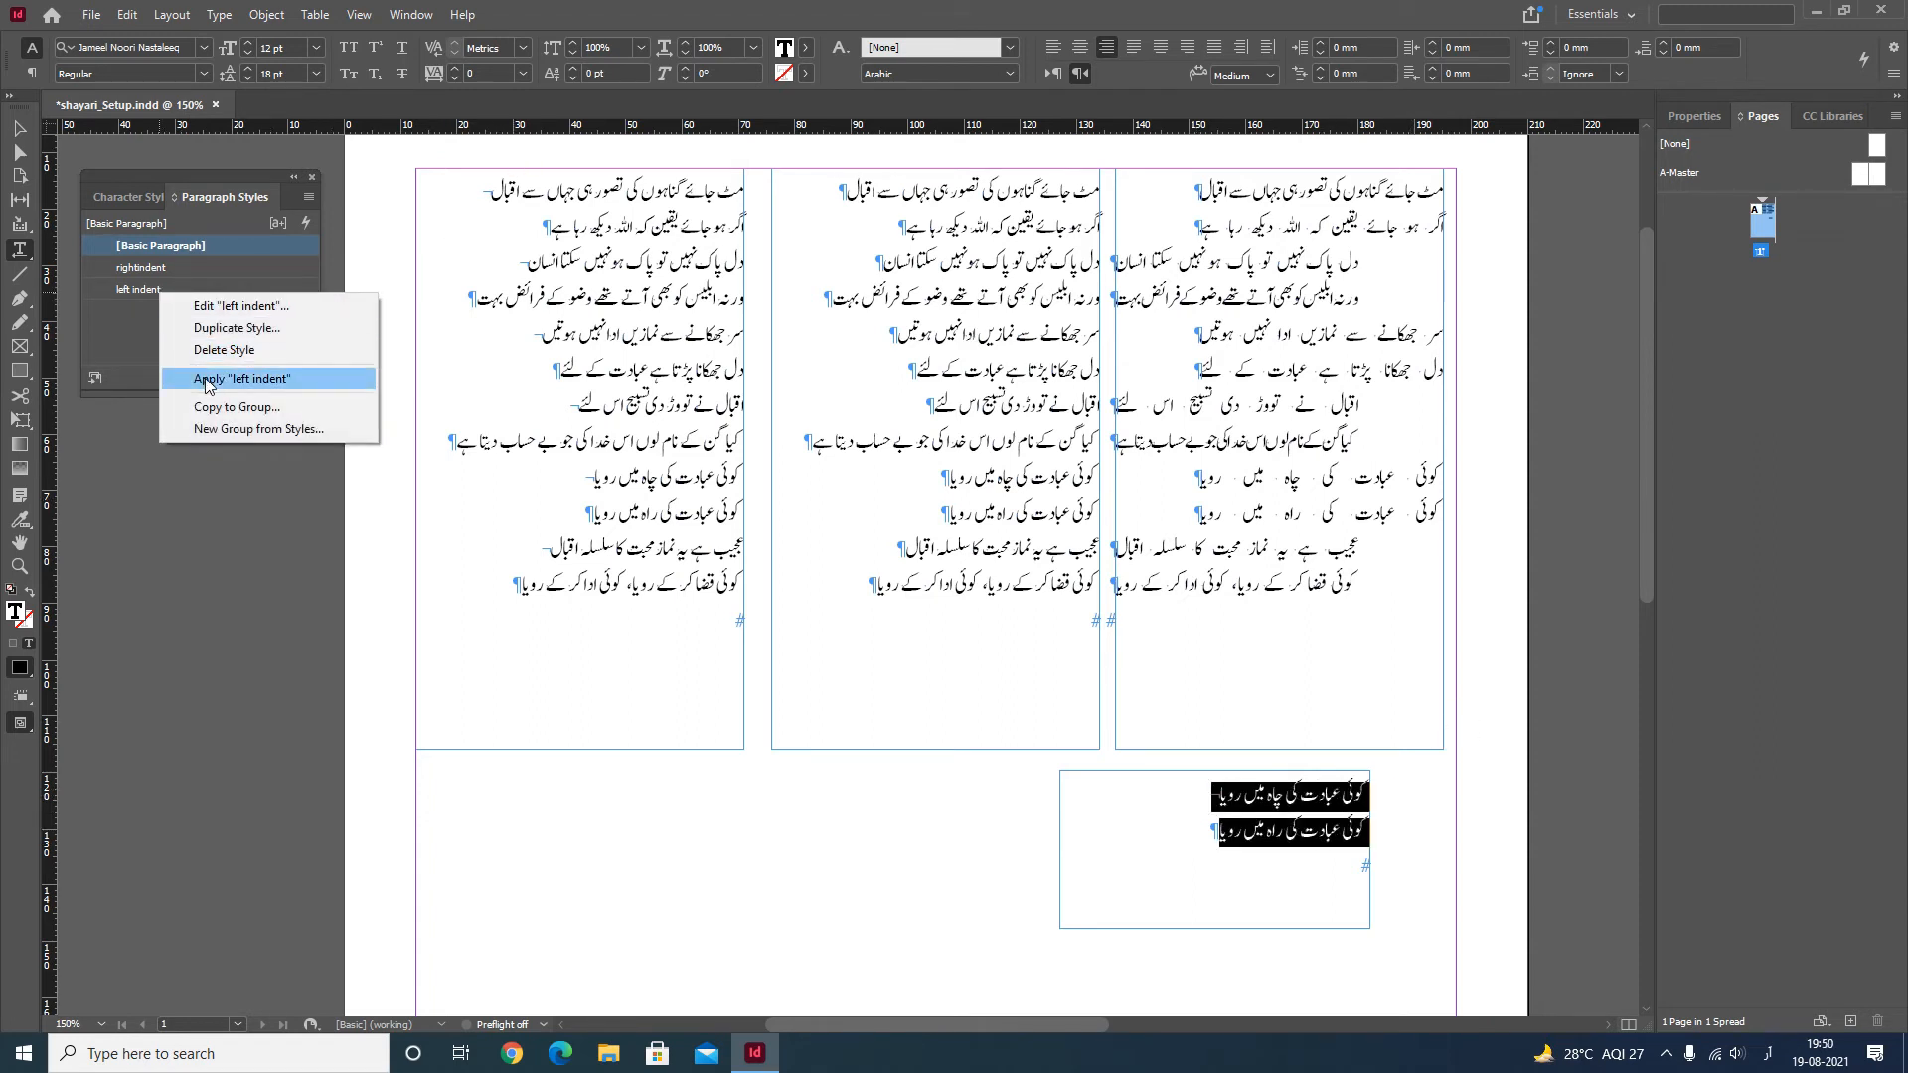
pyautogui.click(143, 272)
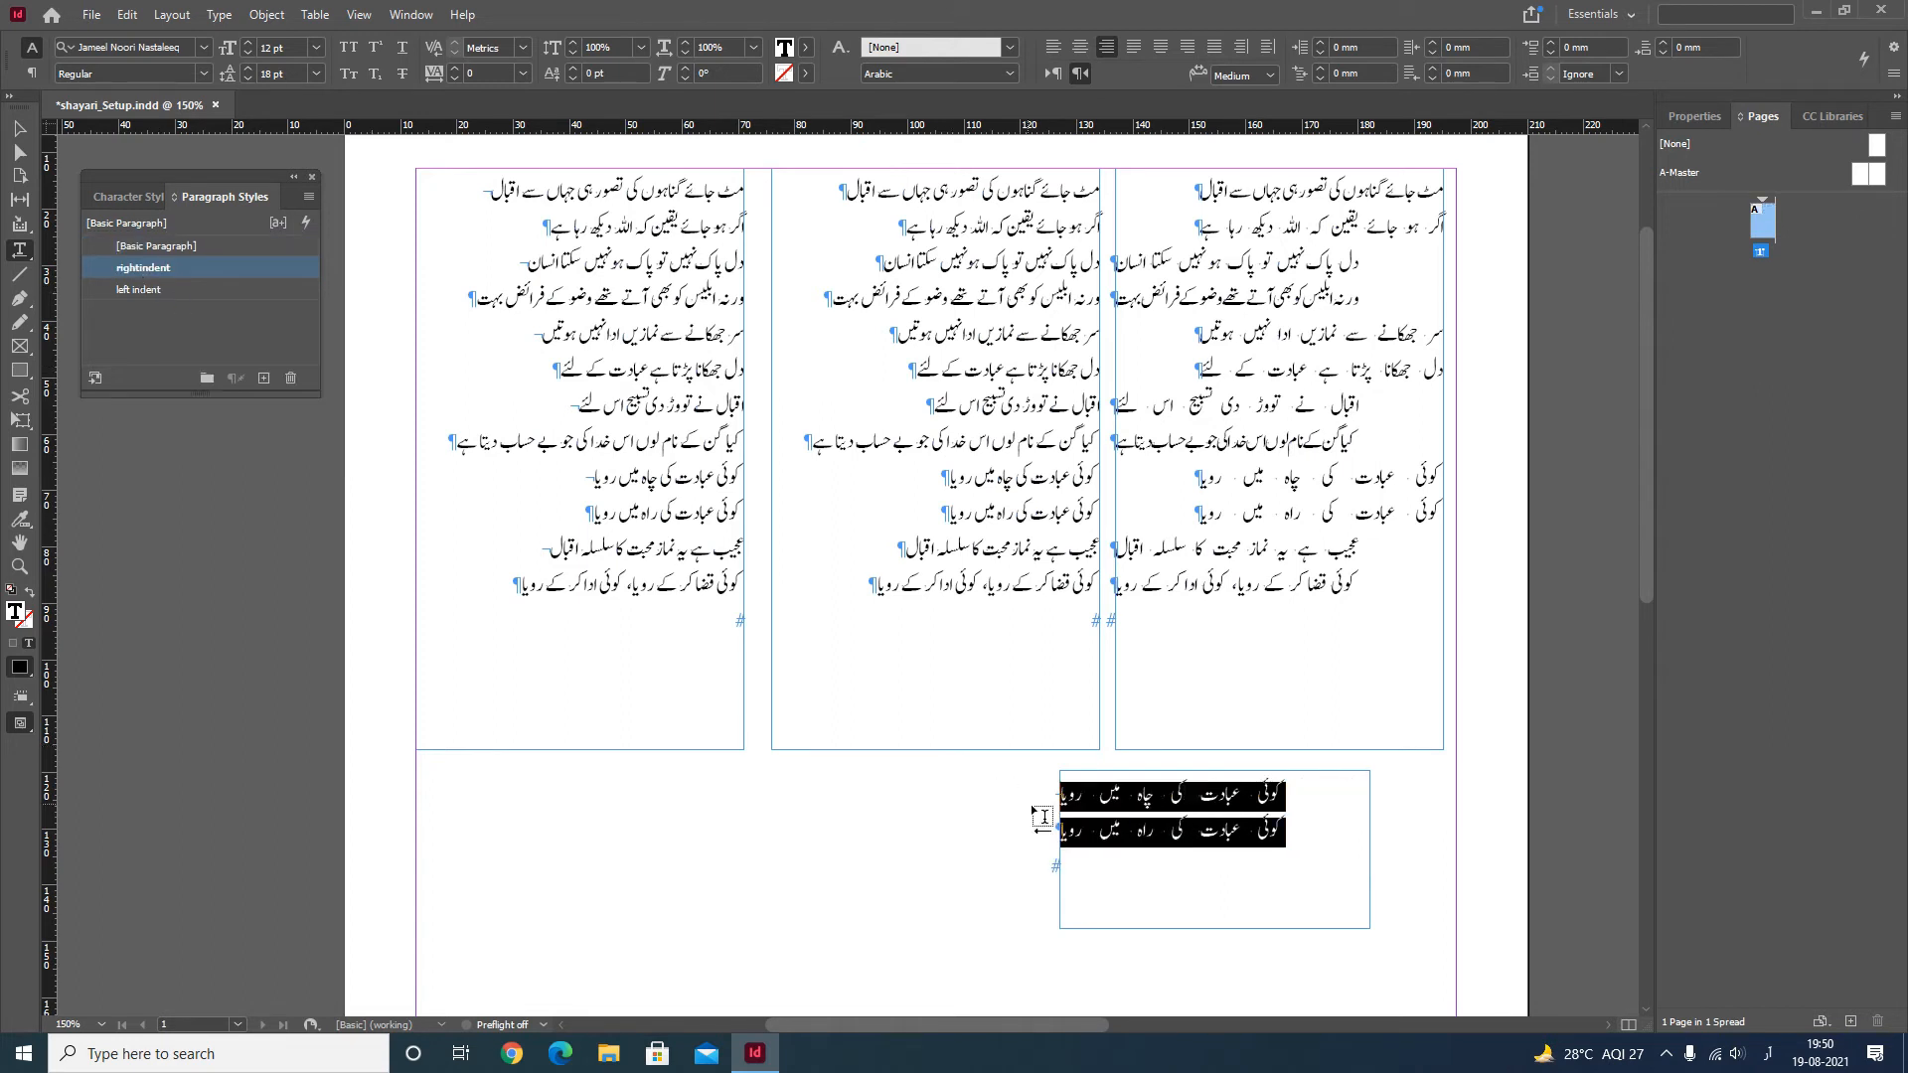
pyautogui.hotkey('ctrl', 'z')
# Copy the two-line couplet with its forced line break and paste the copy directly beneath it in the small frame
pyautogui.click(1225, 880)
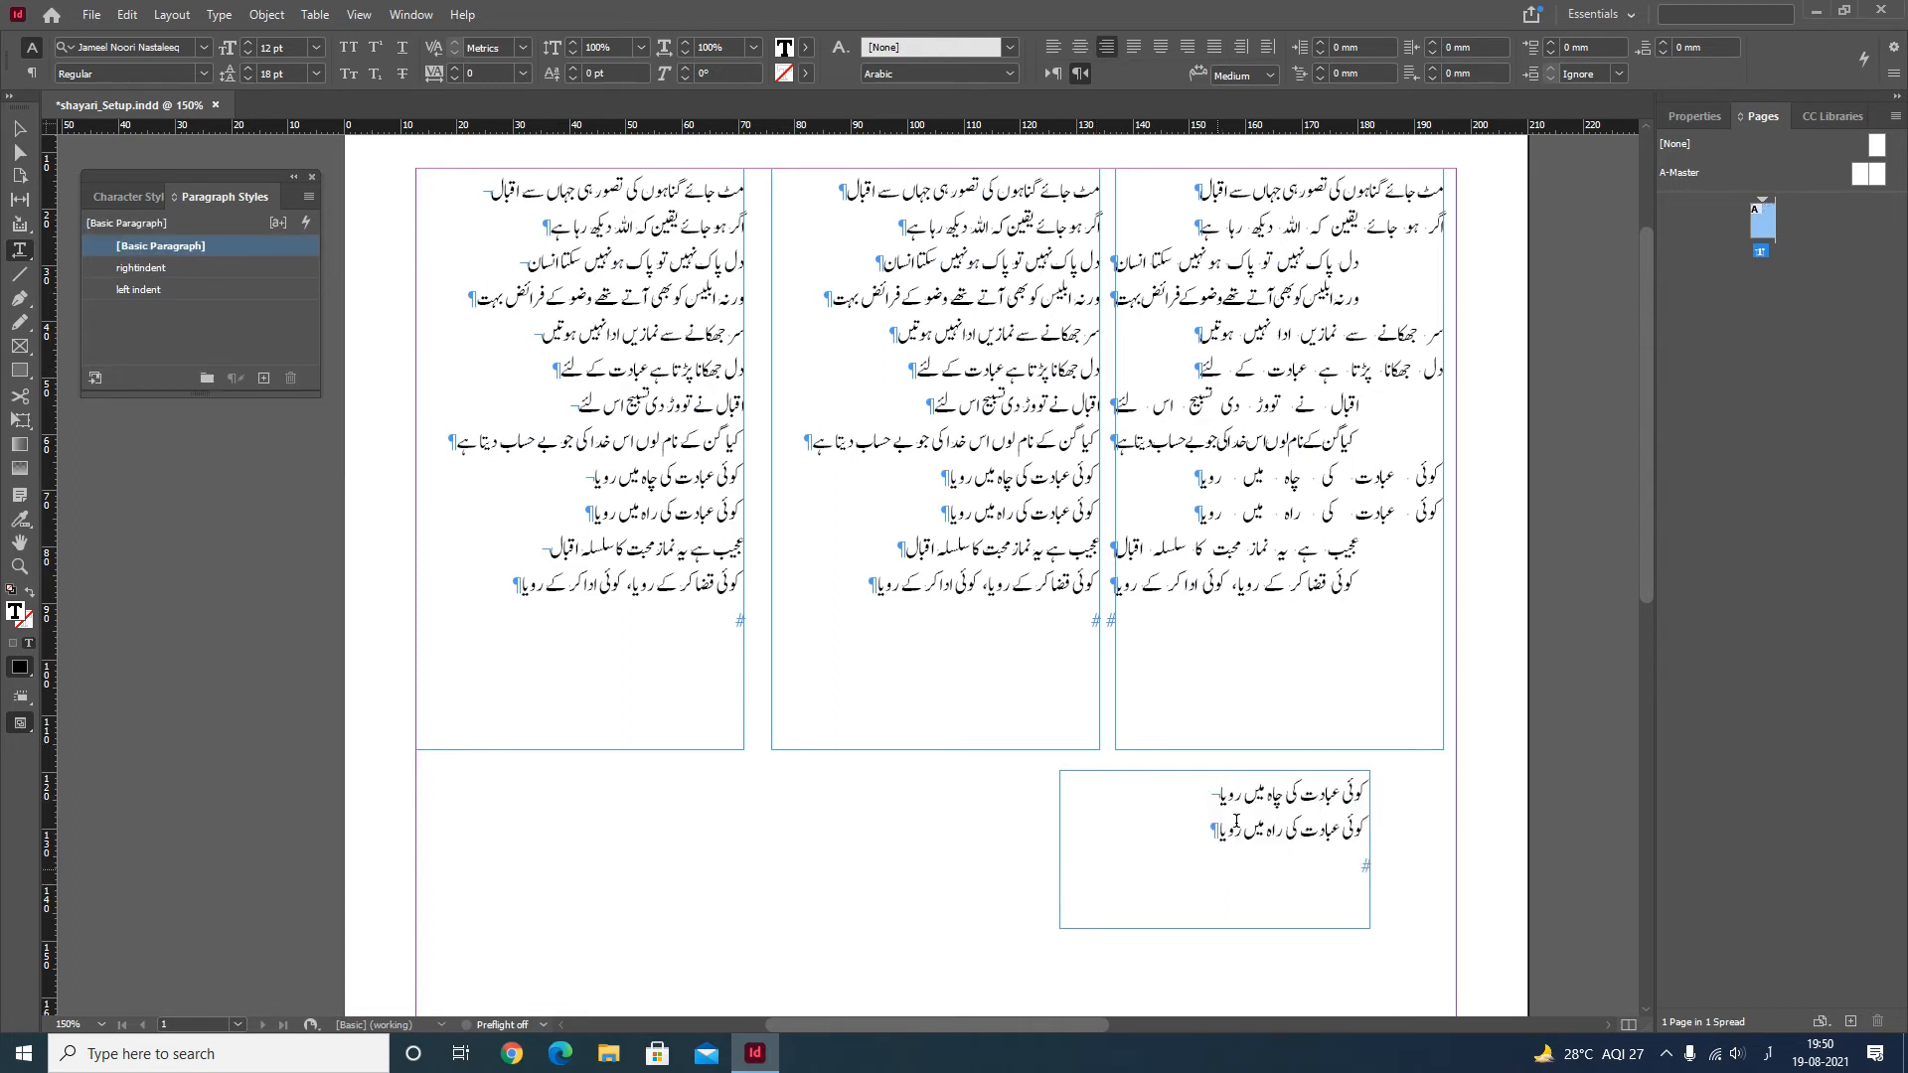
pyautogui.moveTo(1223, 833); pyautogui.dragTo(1299, 801)
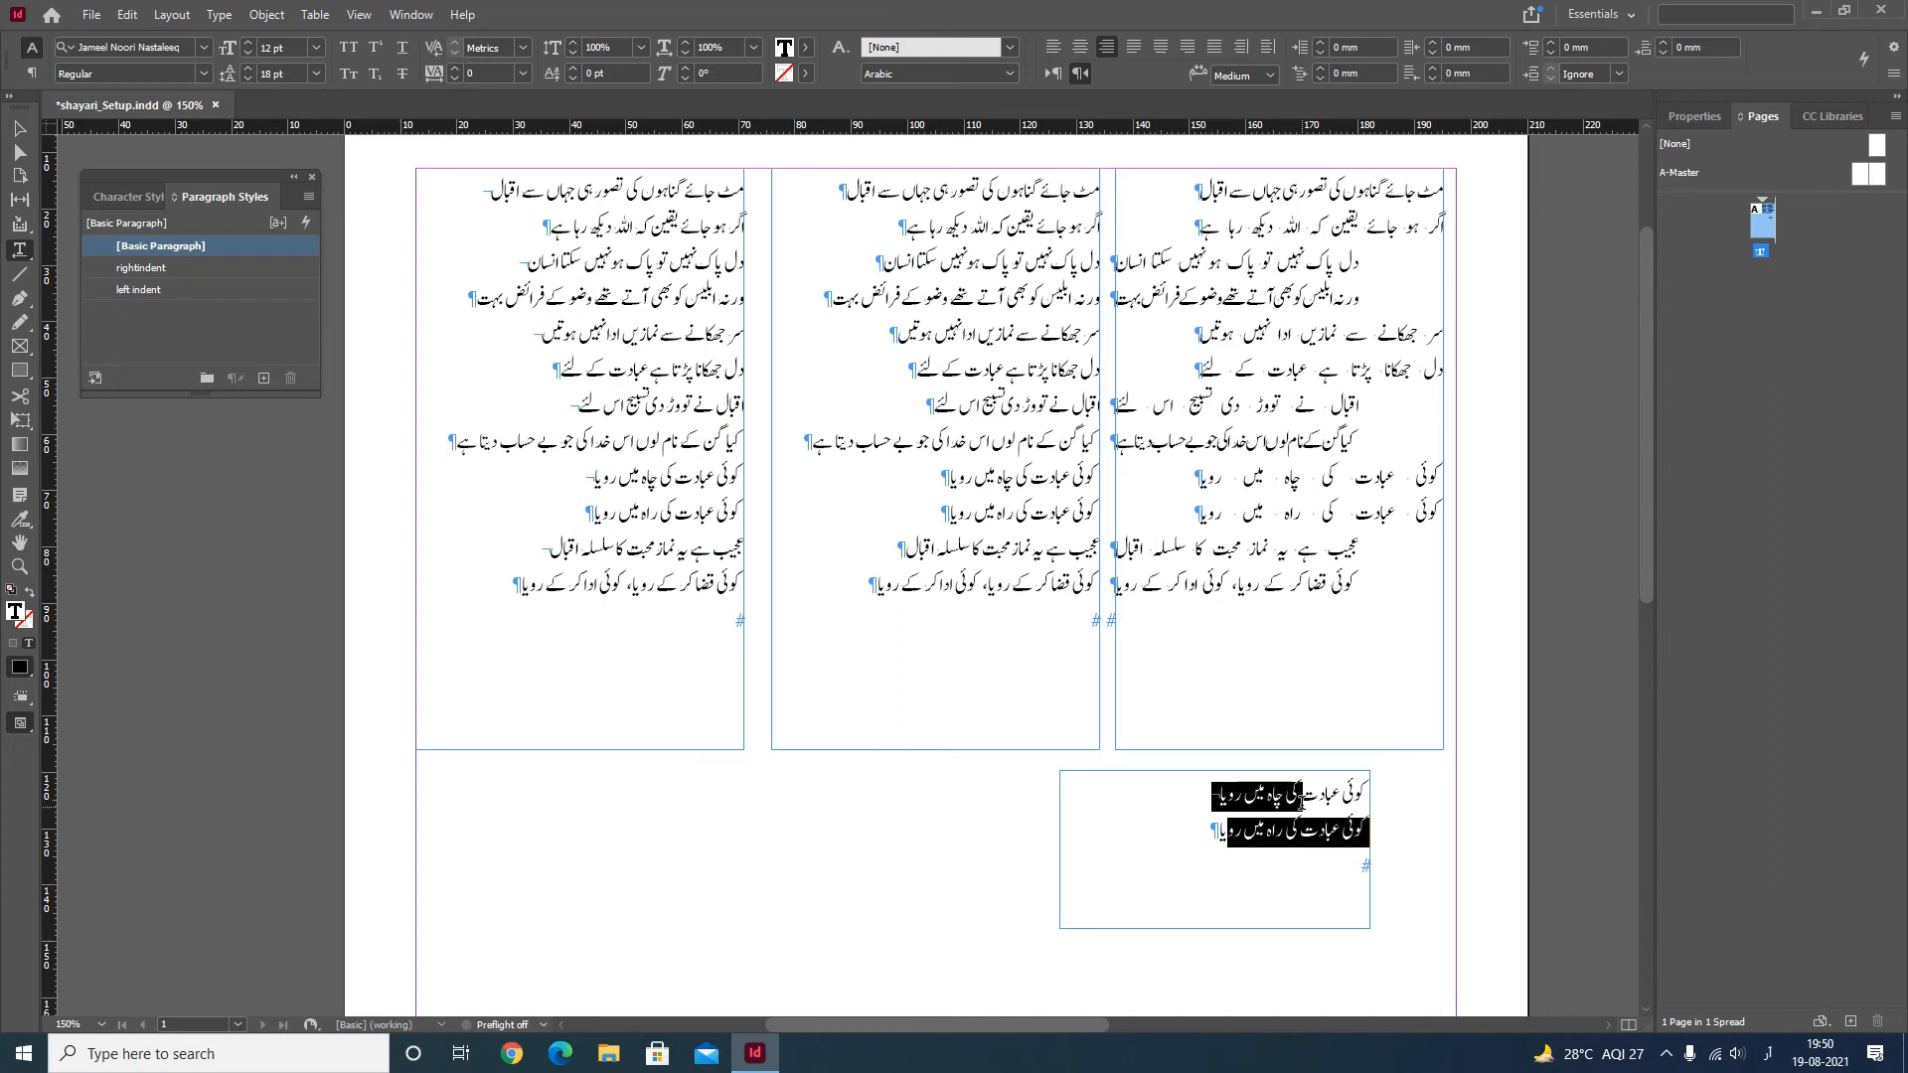
pyautogui.rightClick(199, 293)
pyautogui.click(161, 324)
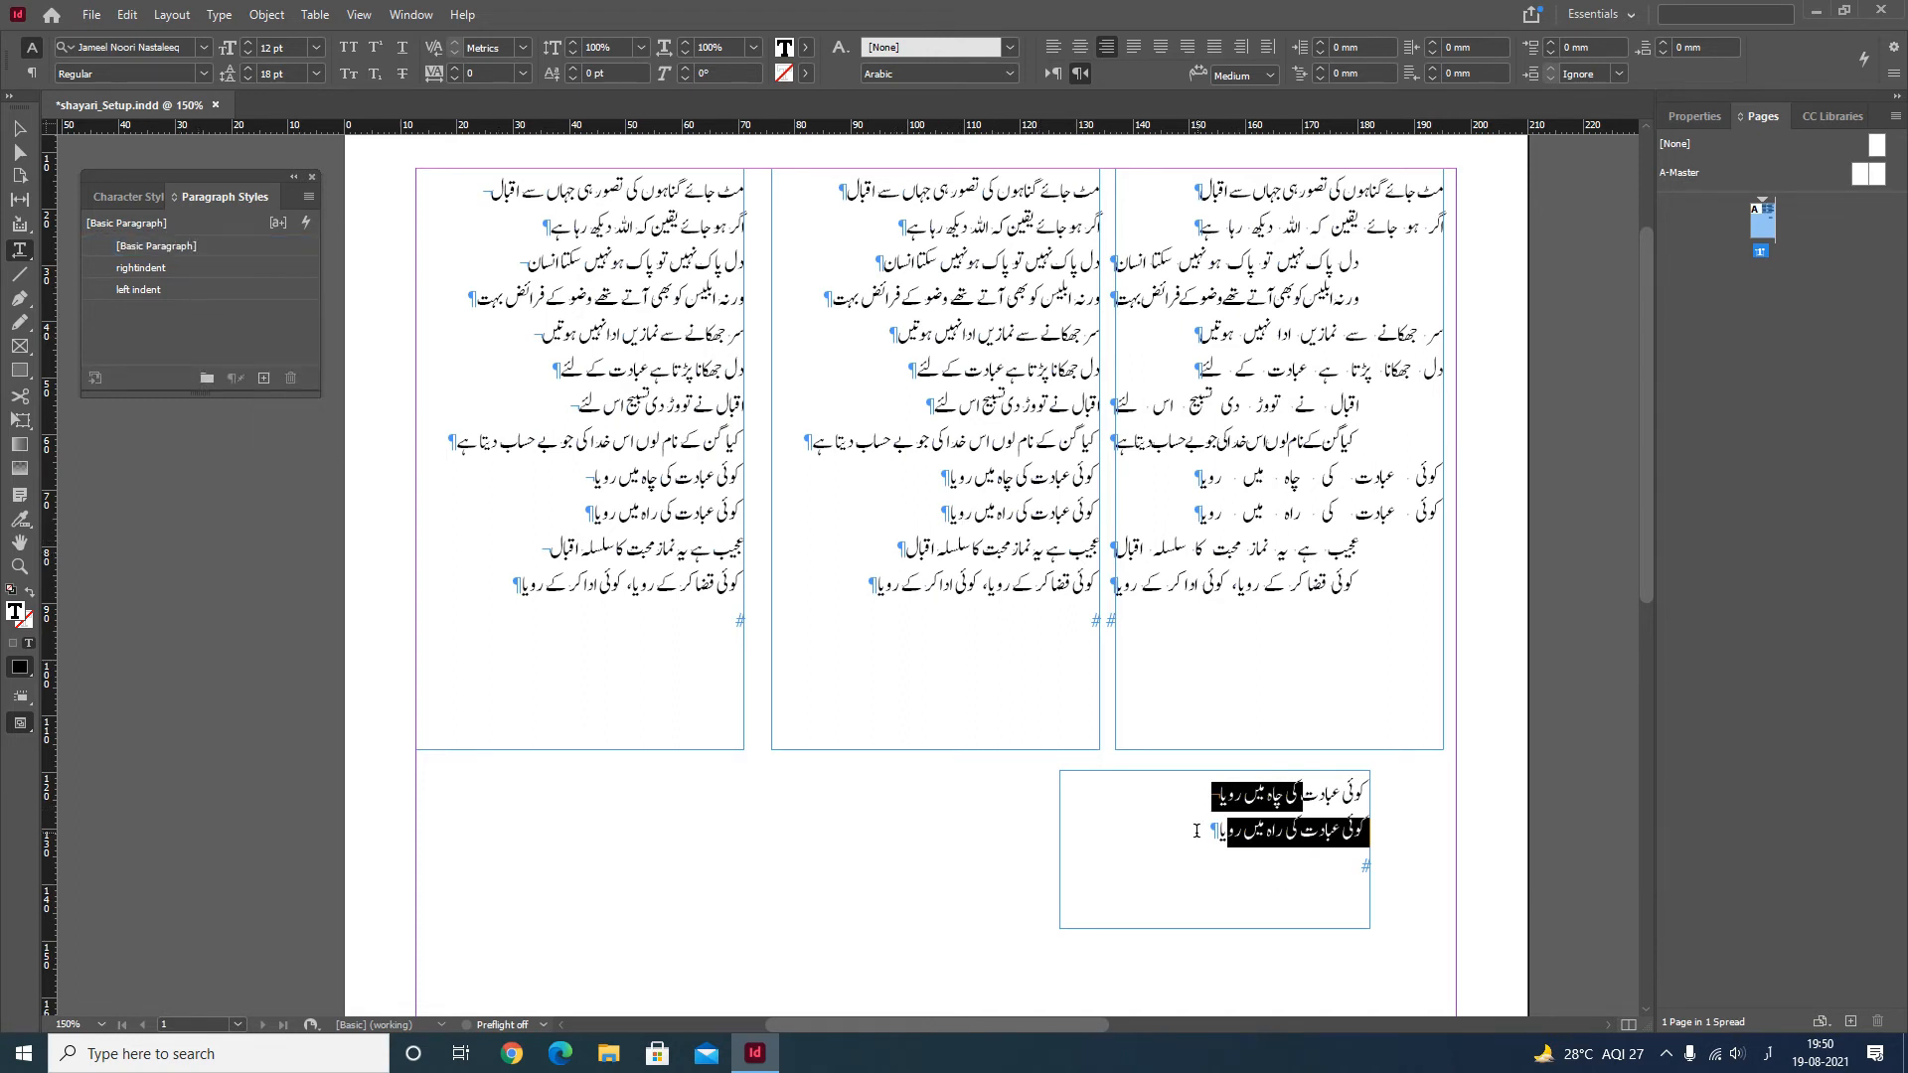
pyautogui.moveTo(1197, 831); pyautogui.dragTo(1391, 794)
pyautogui.hotkey('ctrl', 'c')
pyautogui.click(1158, 837)
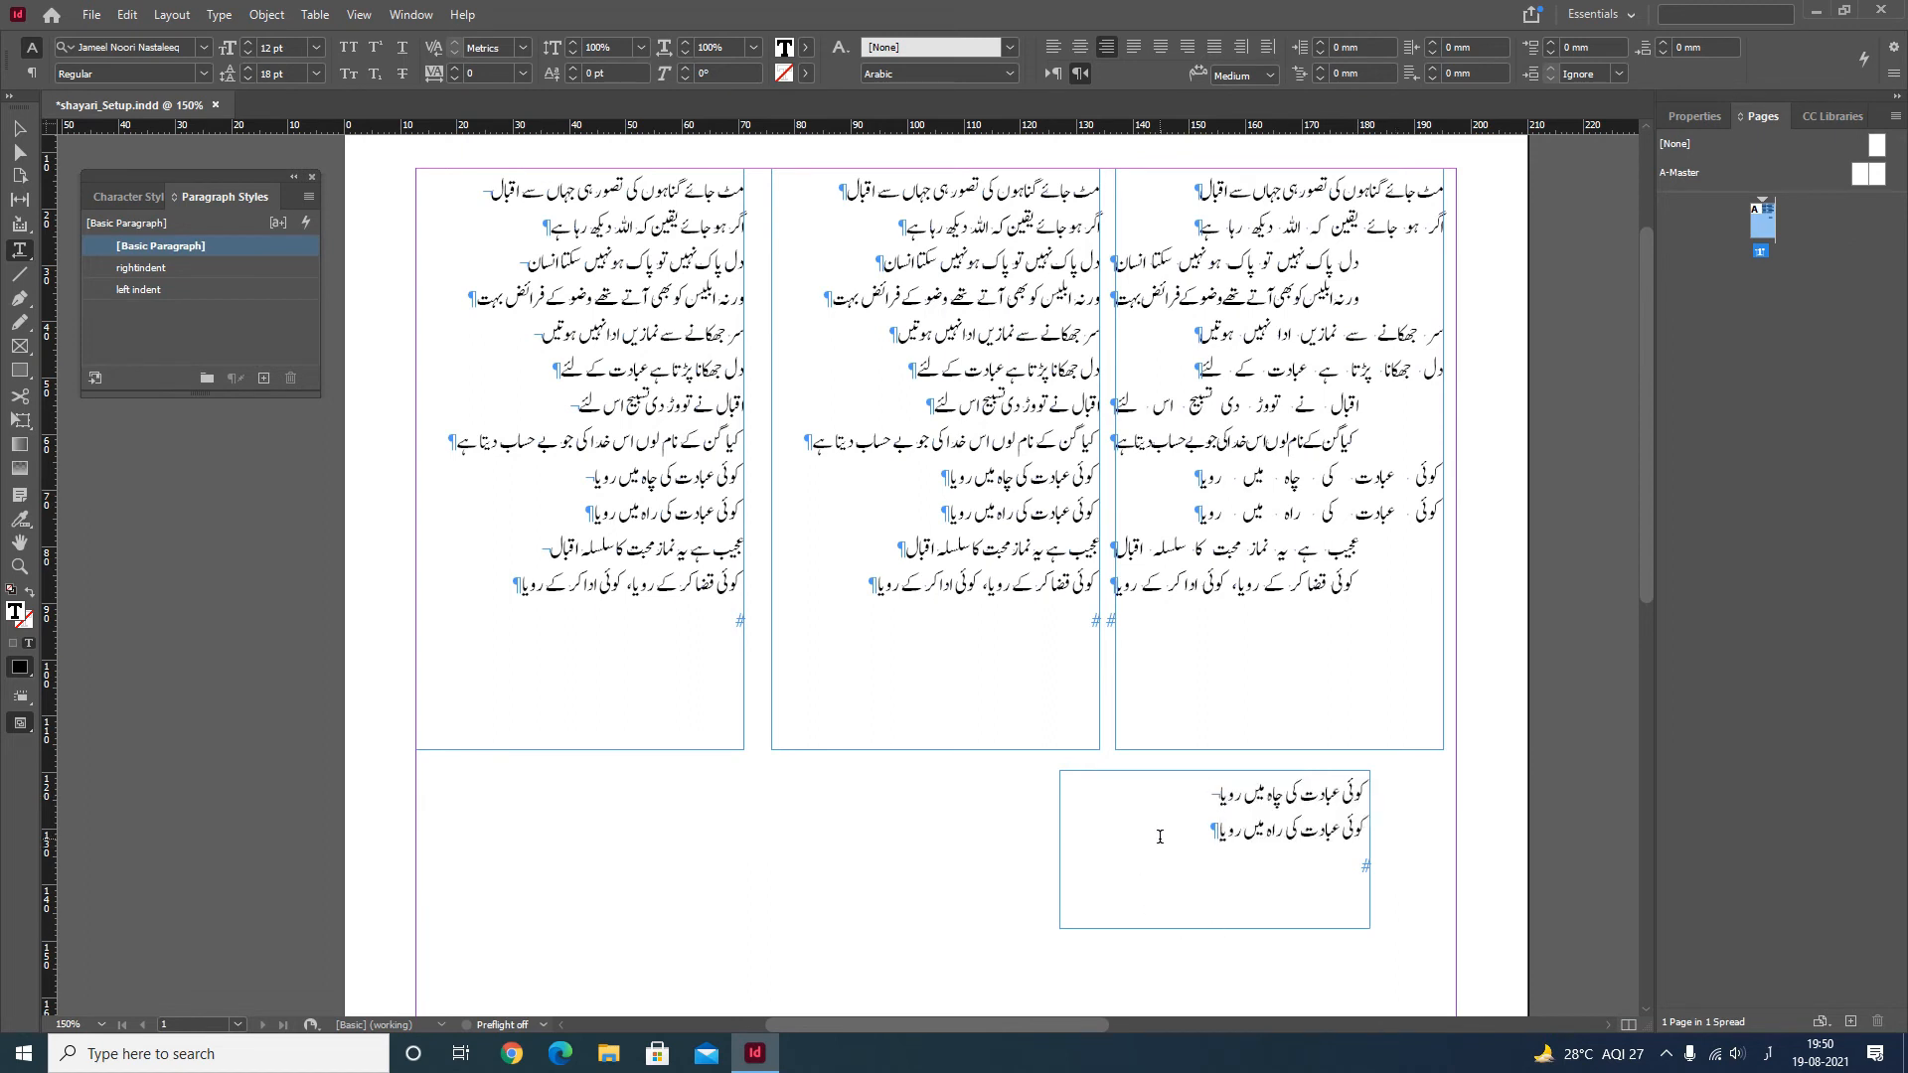
pyautogui.hotkey('ctrl', 'v')
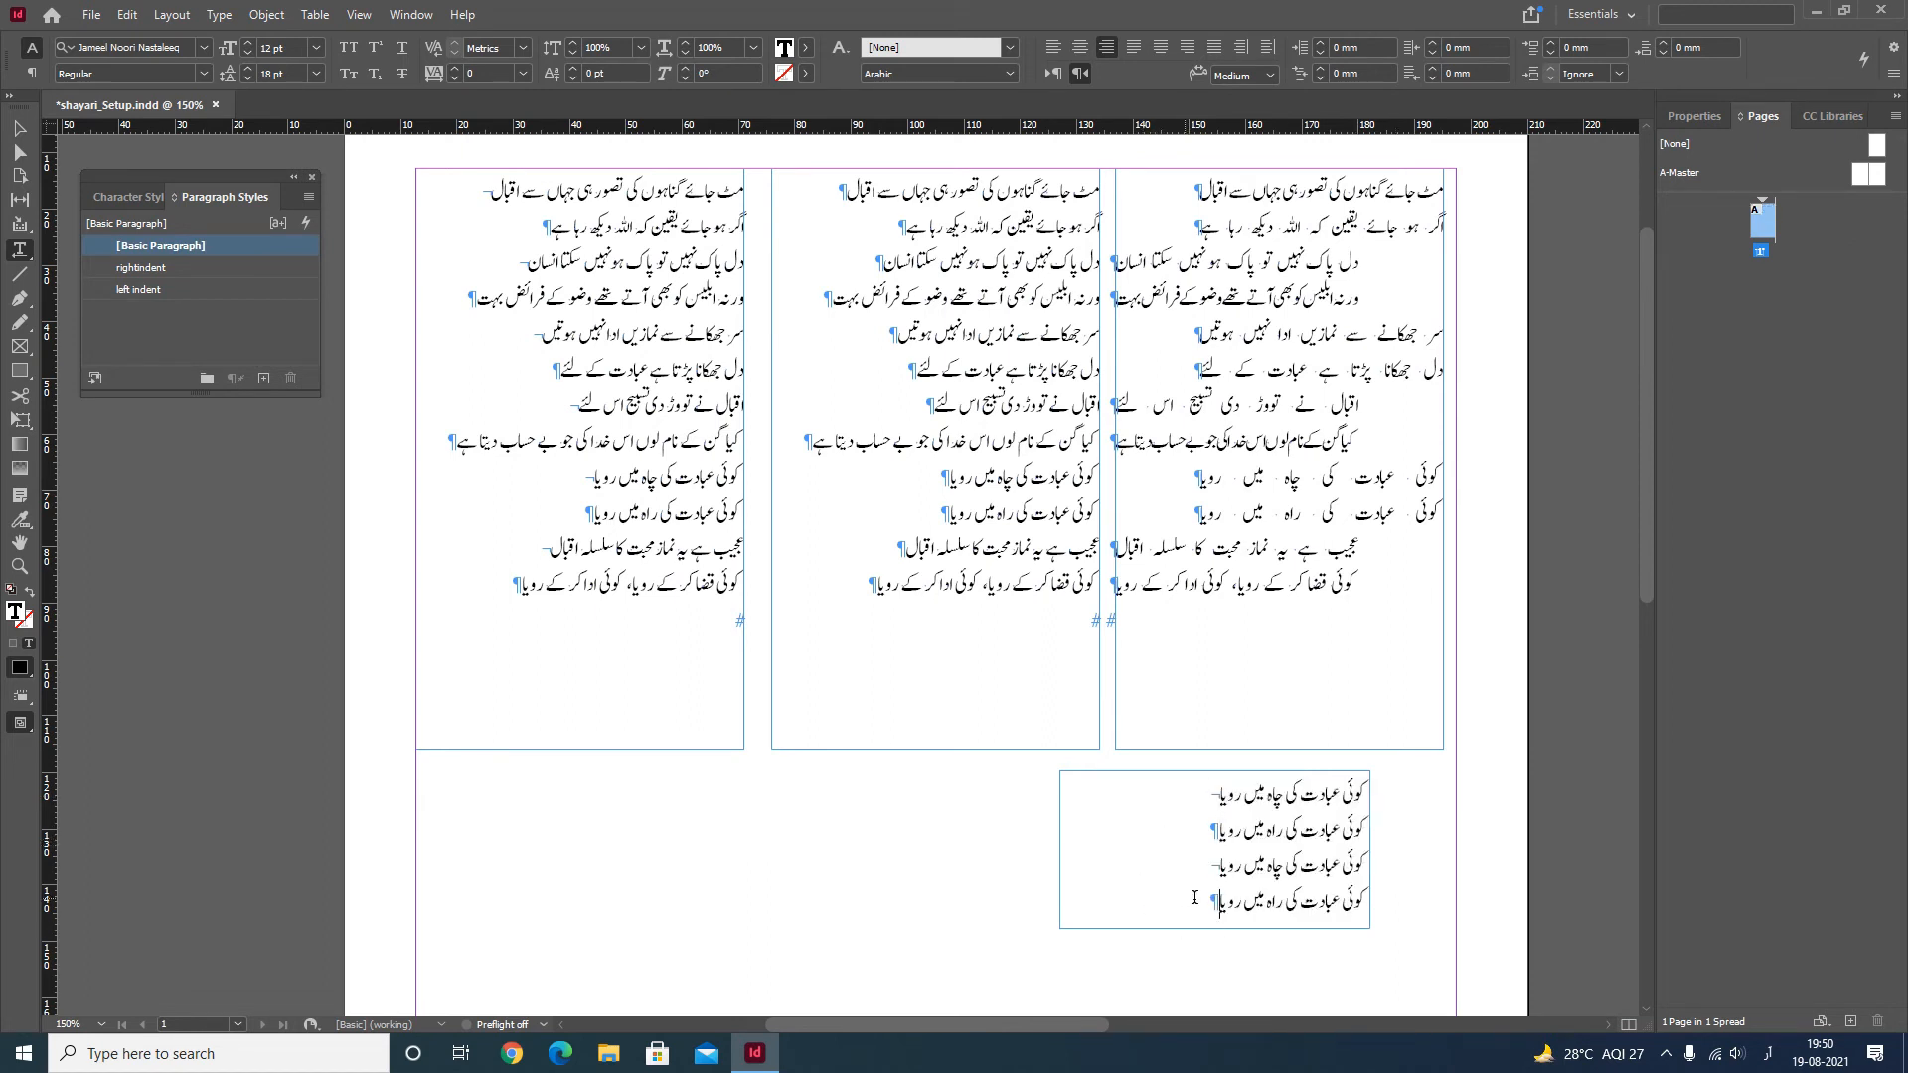
# Try applying "left indent" then Next Style to both couplets in the small frame
pyautogui.moveTo(1189, 899); pyautogui.dragTo(1376, 787)
pyautogui.rightClick(211, 288)
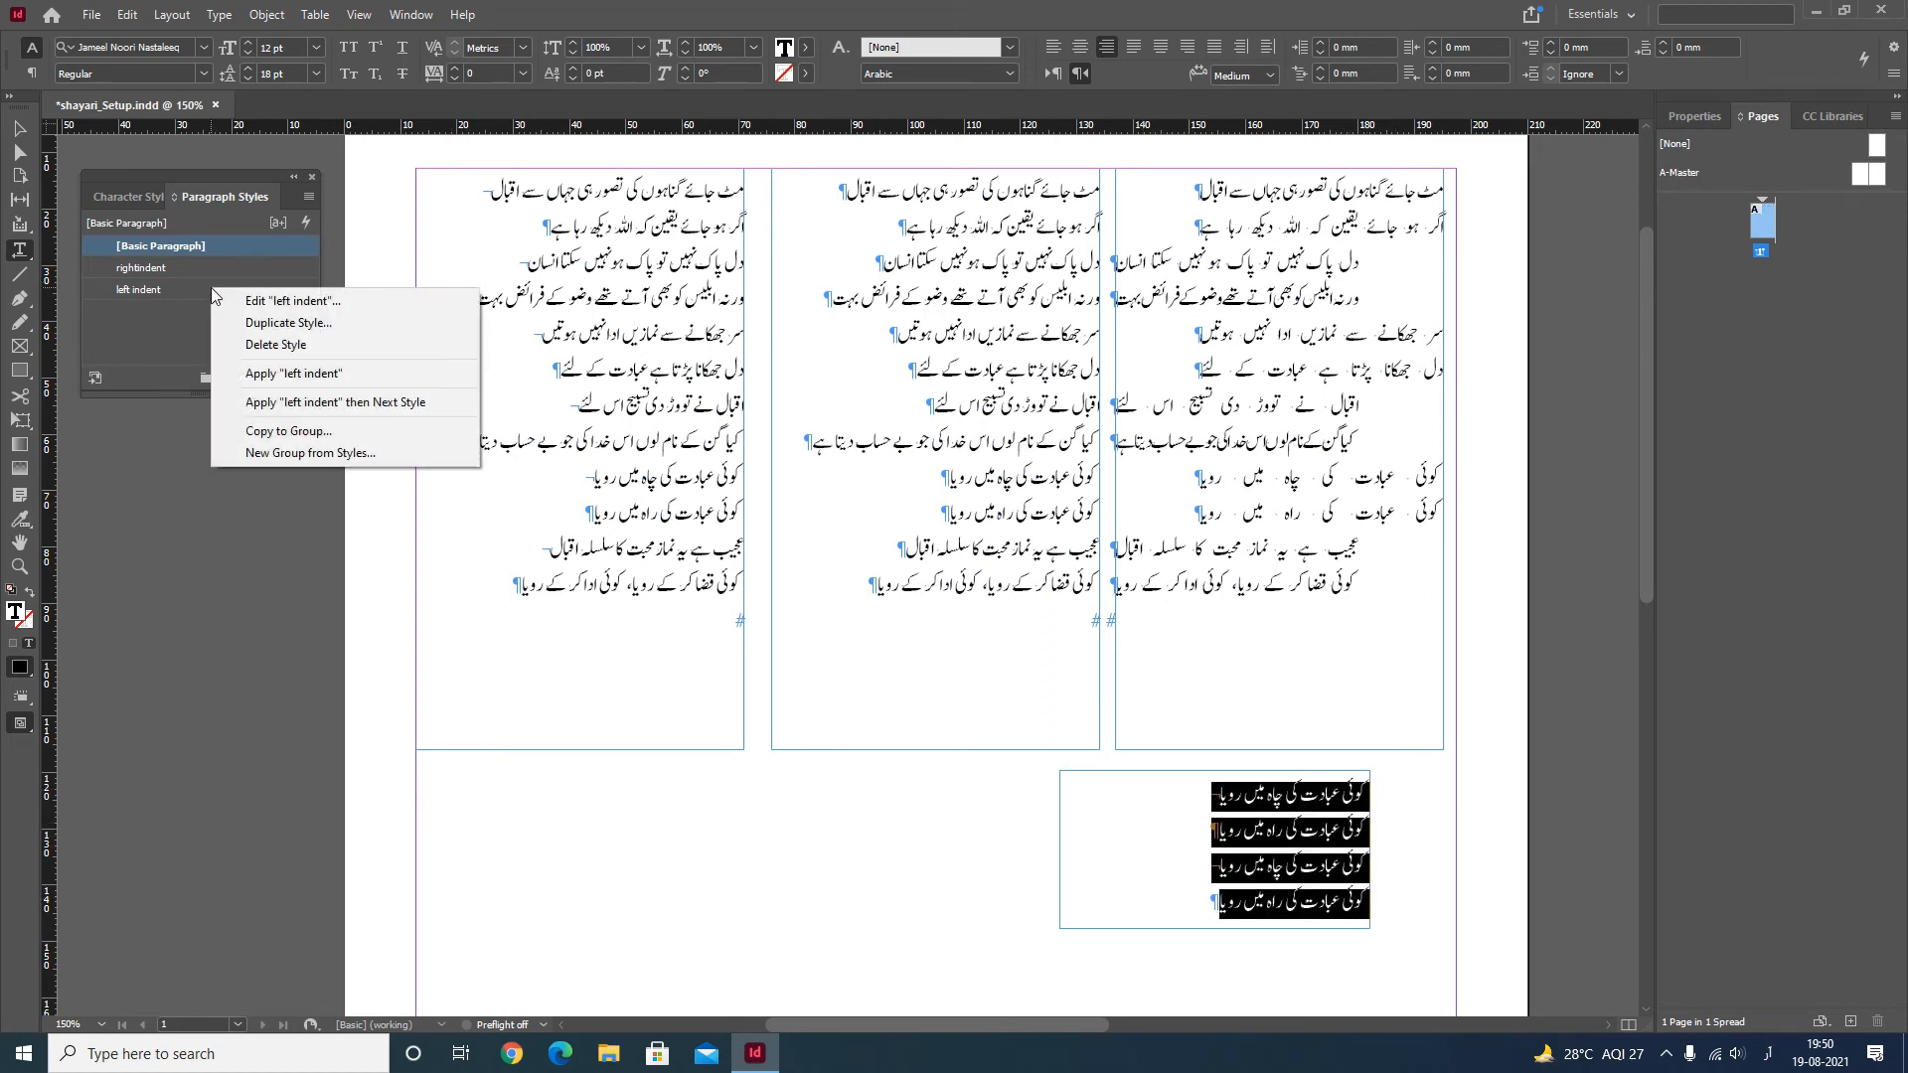
pyautogui.click(349, 402)
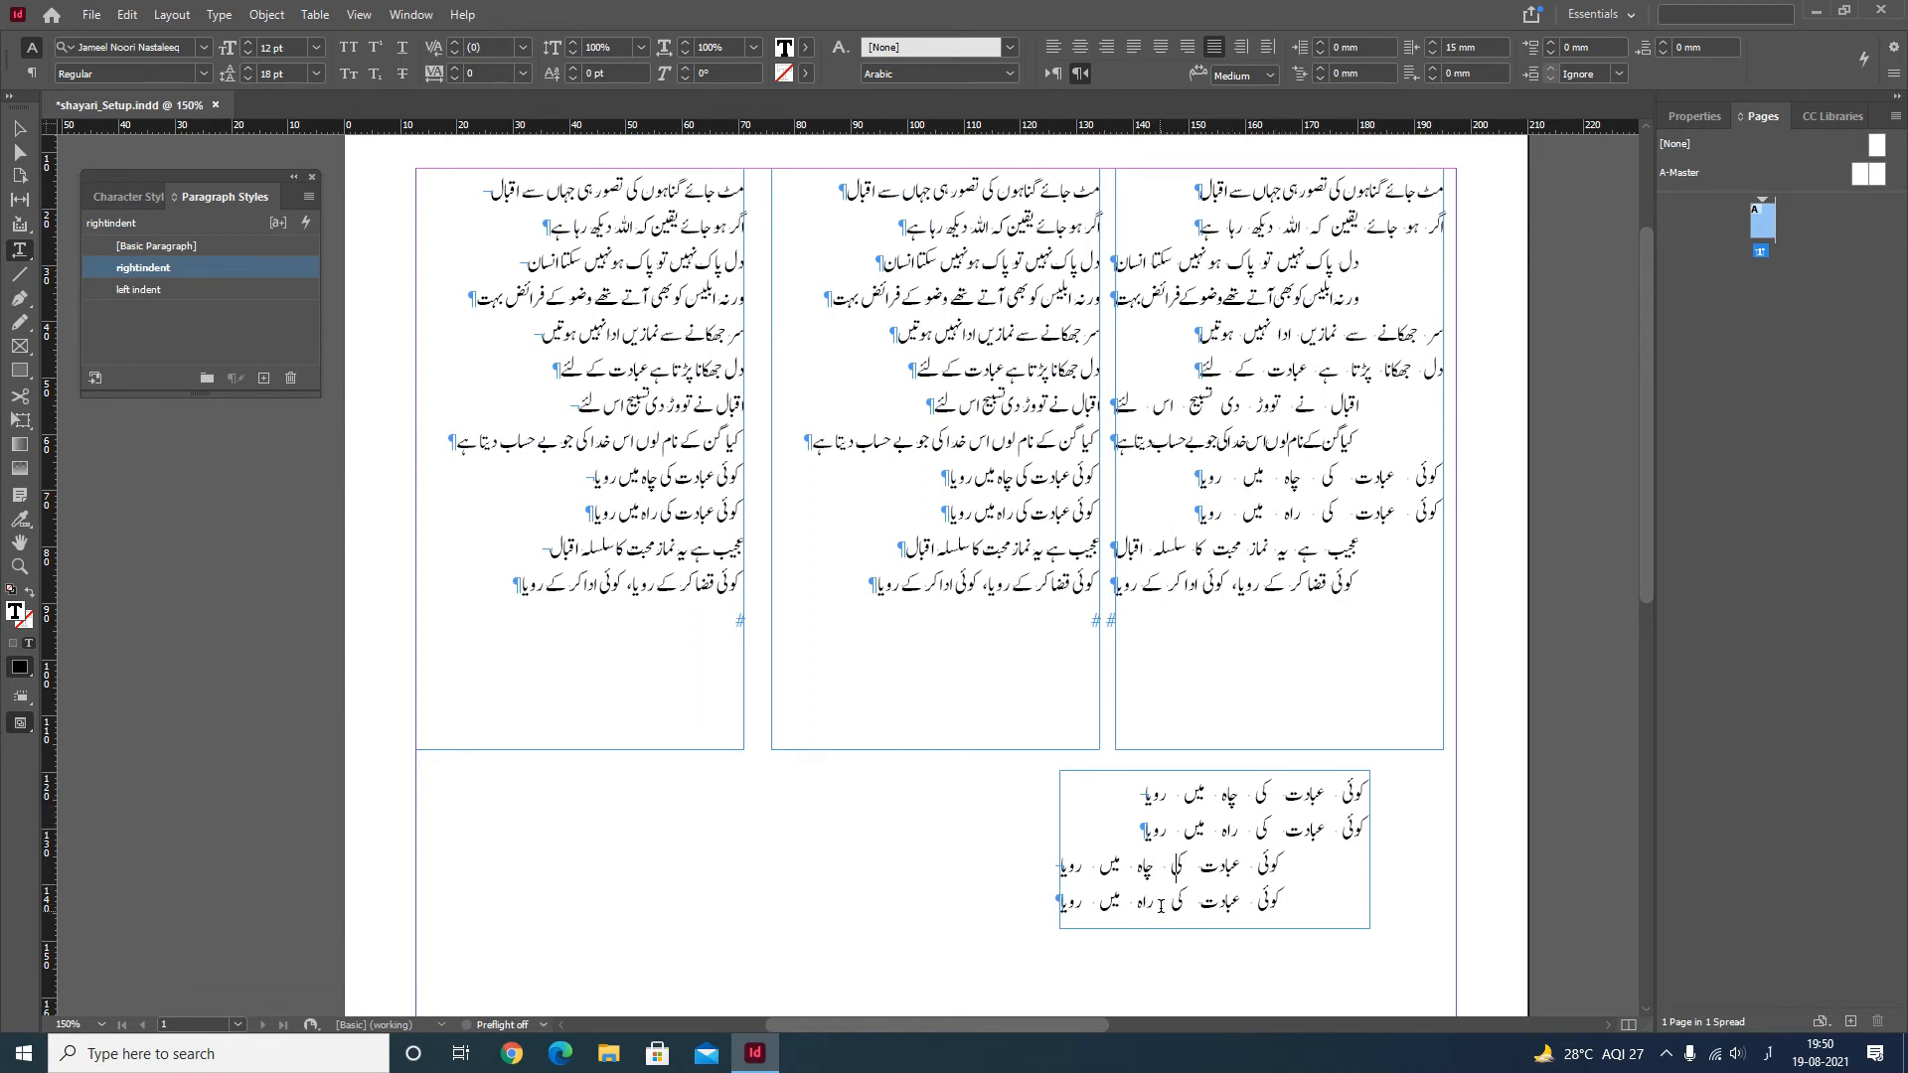
# Undo the style, paste and line-break edits in the small frame, back to its earlier sample text
pyautogui.hotkey('ctrl', 'z')
pyautogui.hotkey('ctrl', 'z')
pyautogui.hotkey('ctrl', 'z')
pyautogui.hotkey('ctrl', 'z')
pyautogui.hotkey('ctrl', 'z')
pyautogui.hotkey('ctrl', 'z')
pyautogui.hotkey('ctrl', 'z')
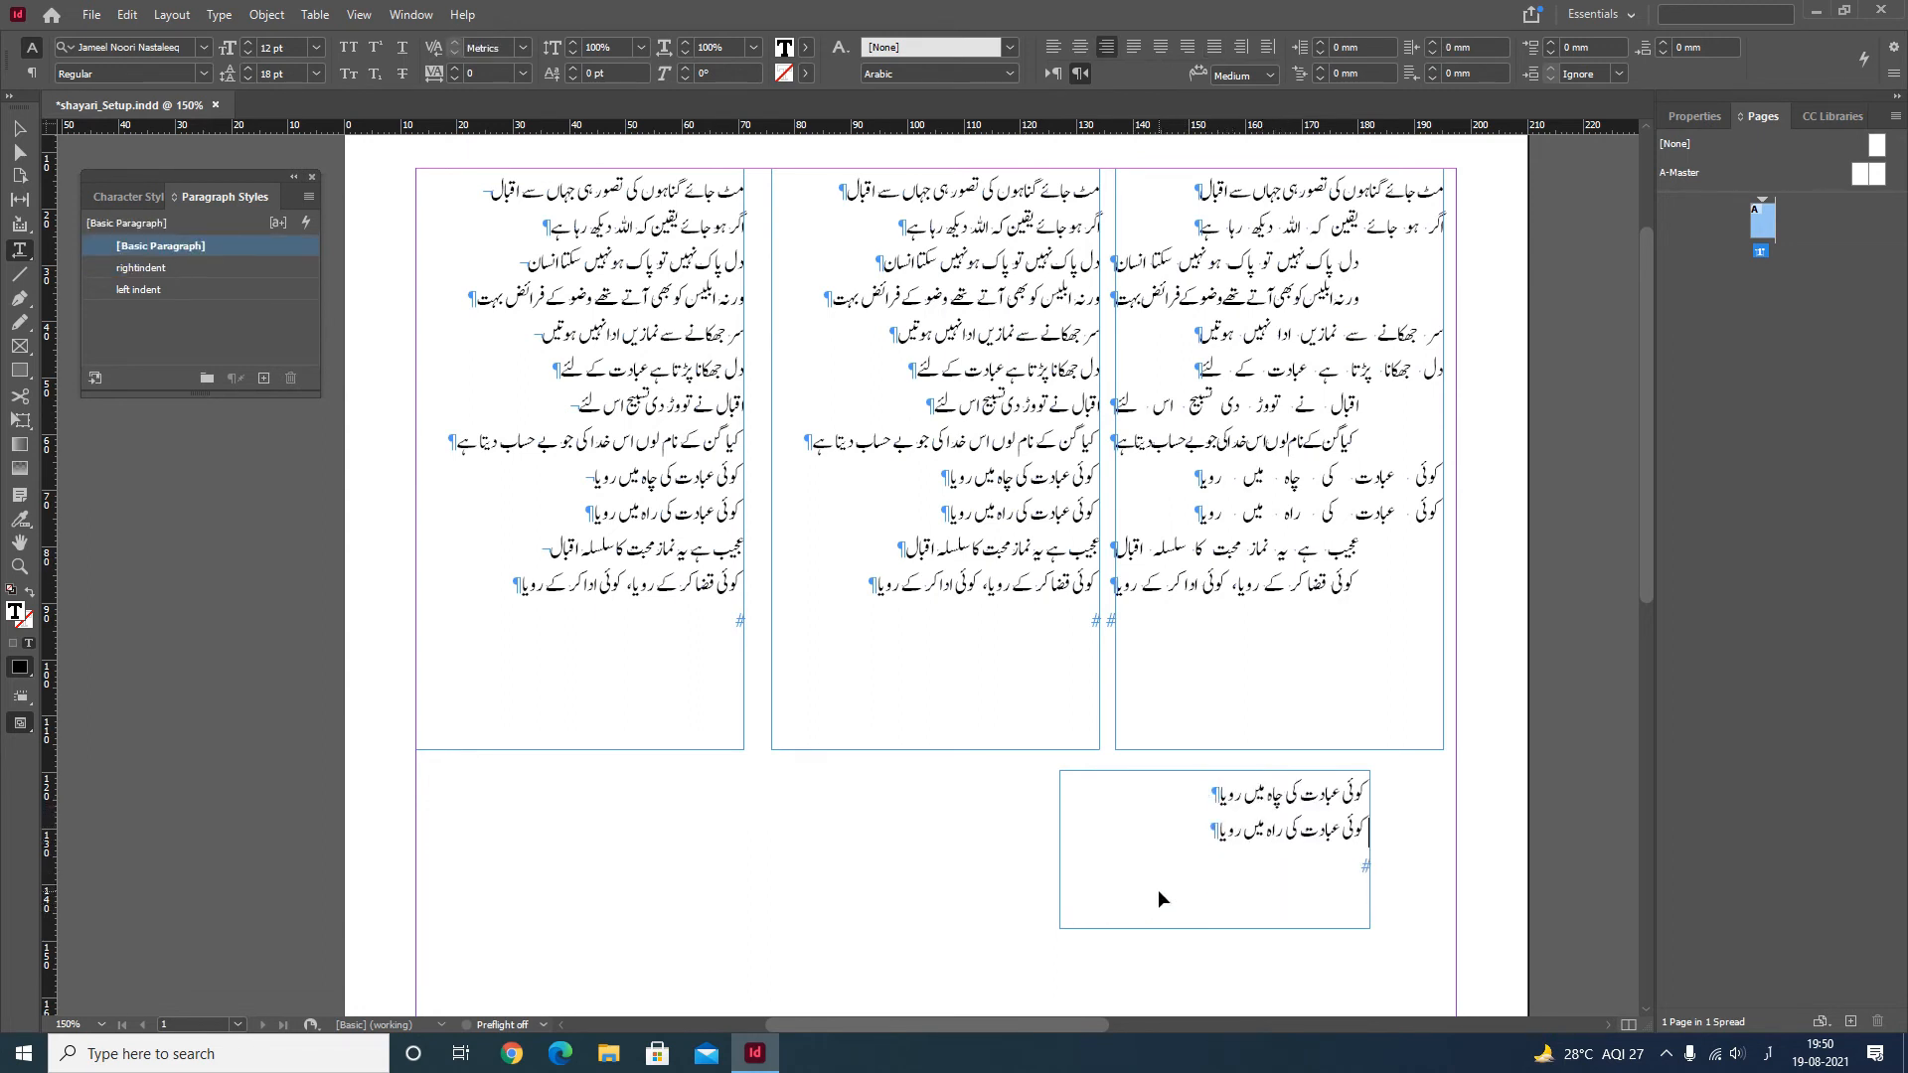
pyautogui.hotkey('ctrl', 'z')
pyautogui.hotkey('ctrl', 'z')
pyautogui.hotkey('ctrl', 'z')
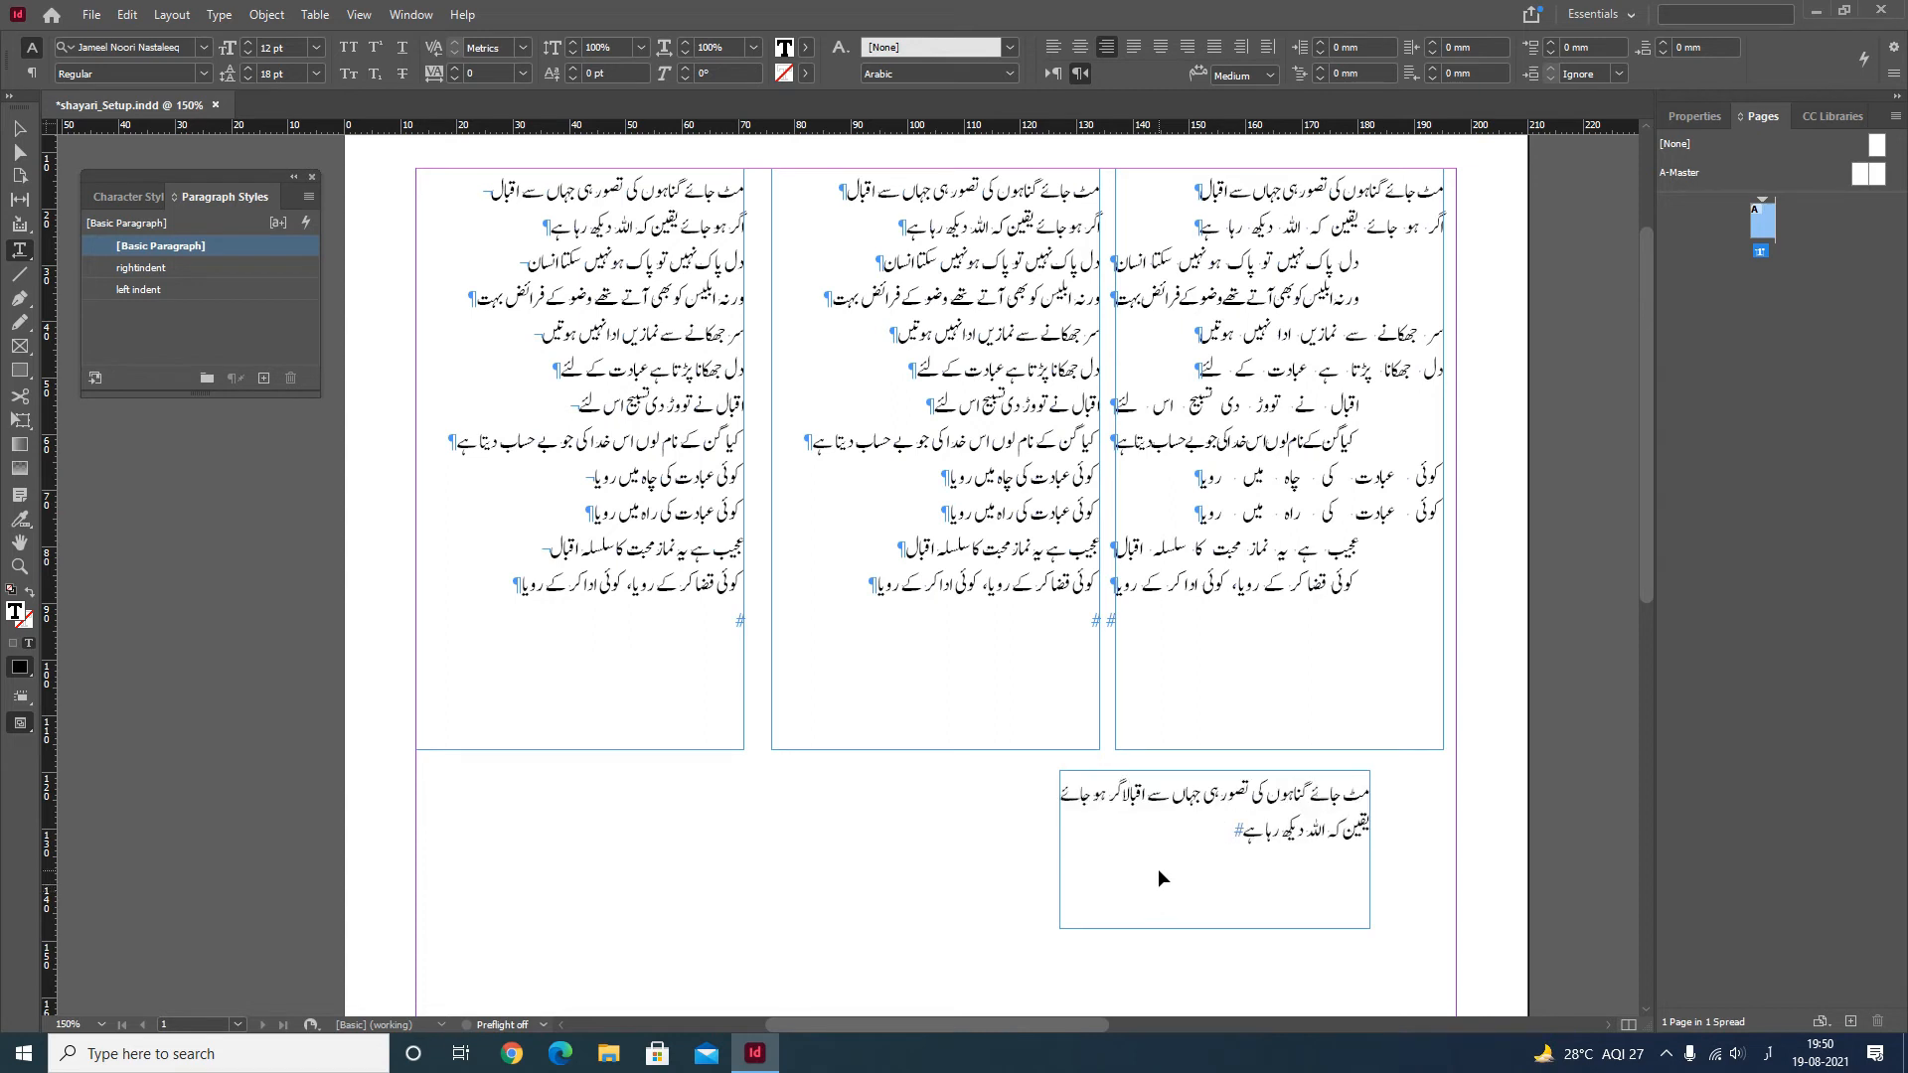
# Delete the small sample text frame below the columns
pyautogui.click(20, 129)
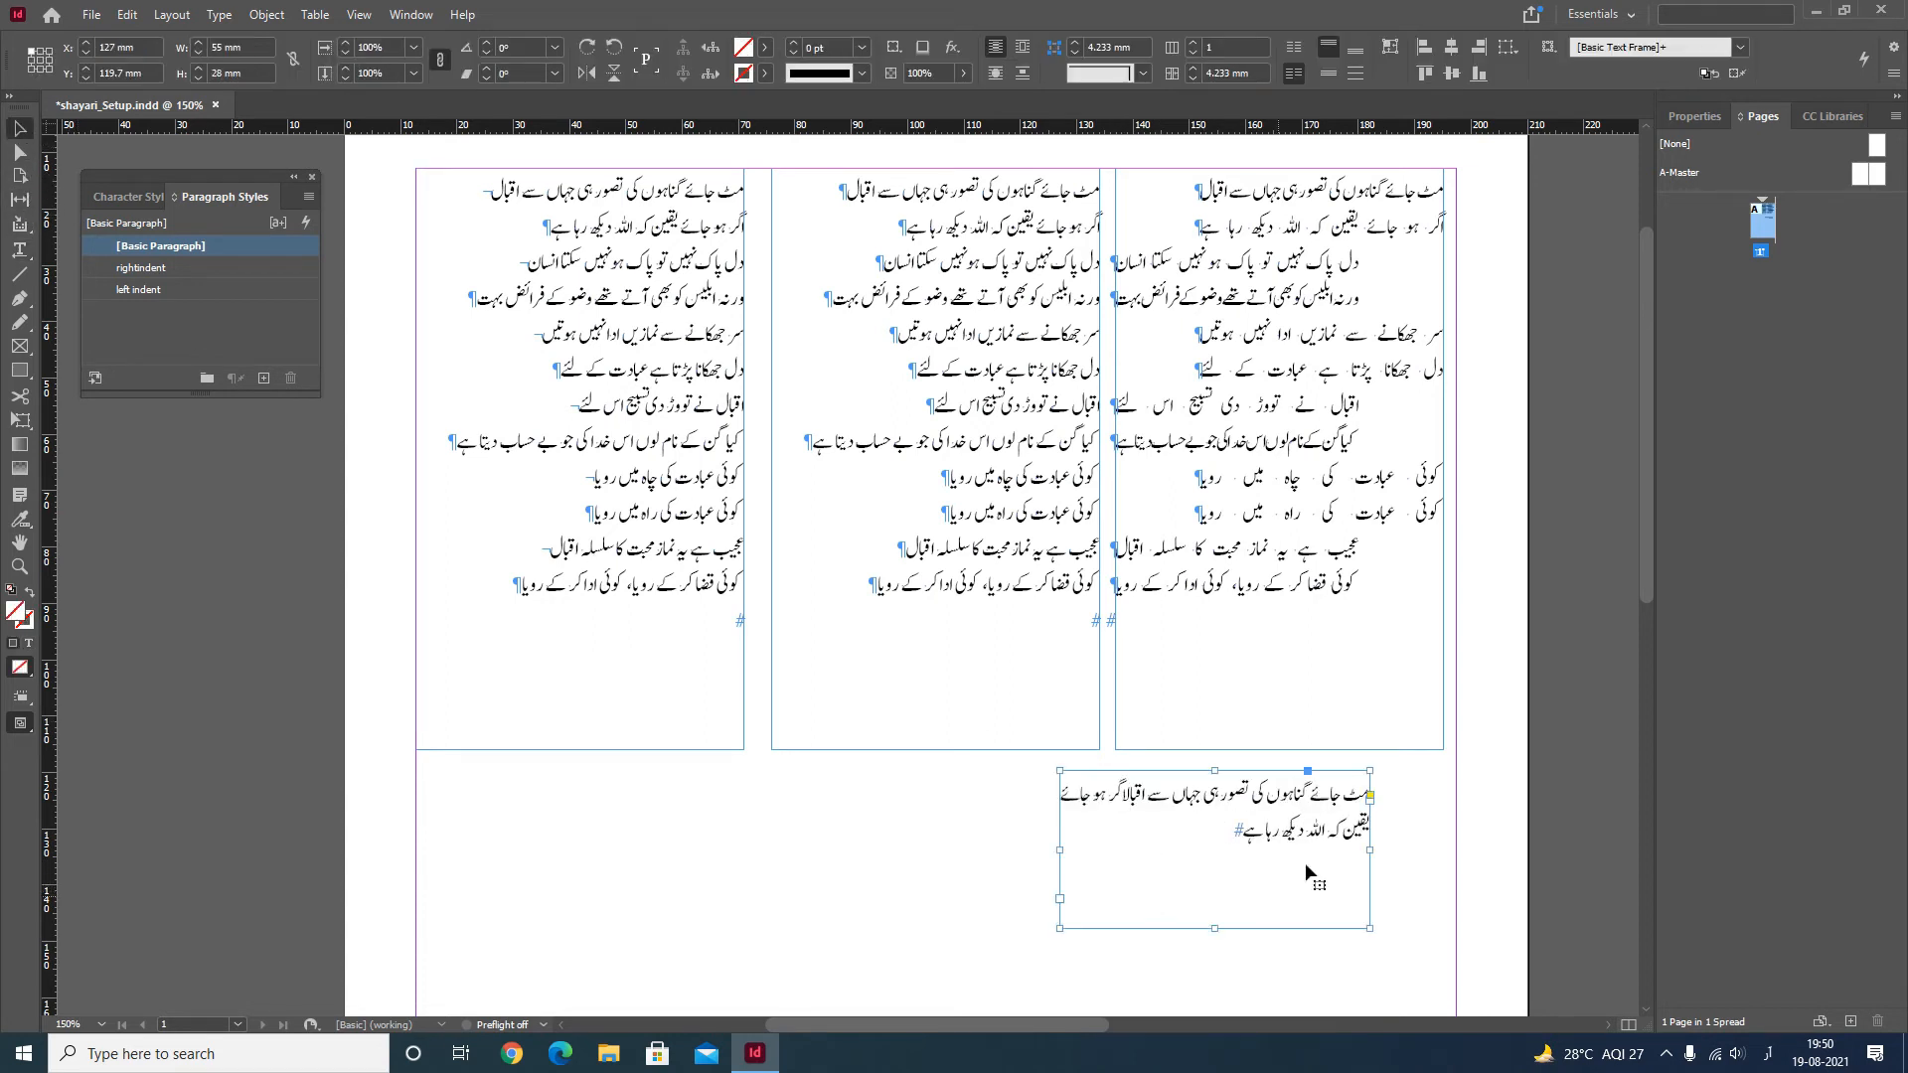
pyautogui.moveTo(1308, 846); pyautogui.dragTo(1310, 842)
pyautogui.press('Delete')
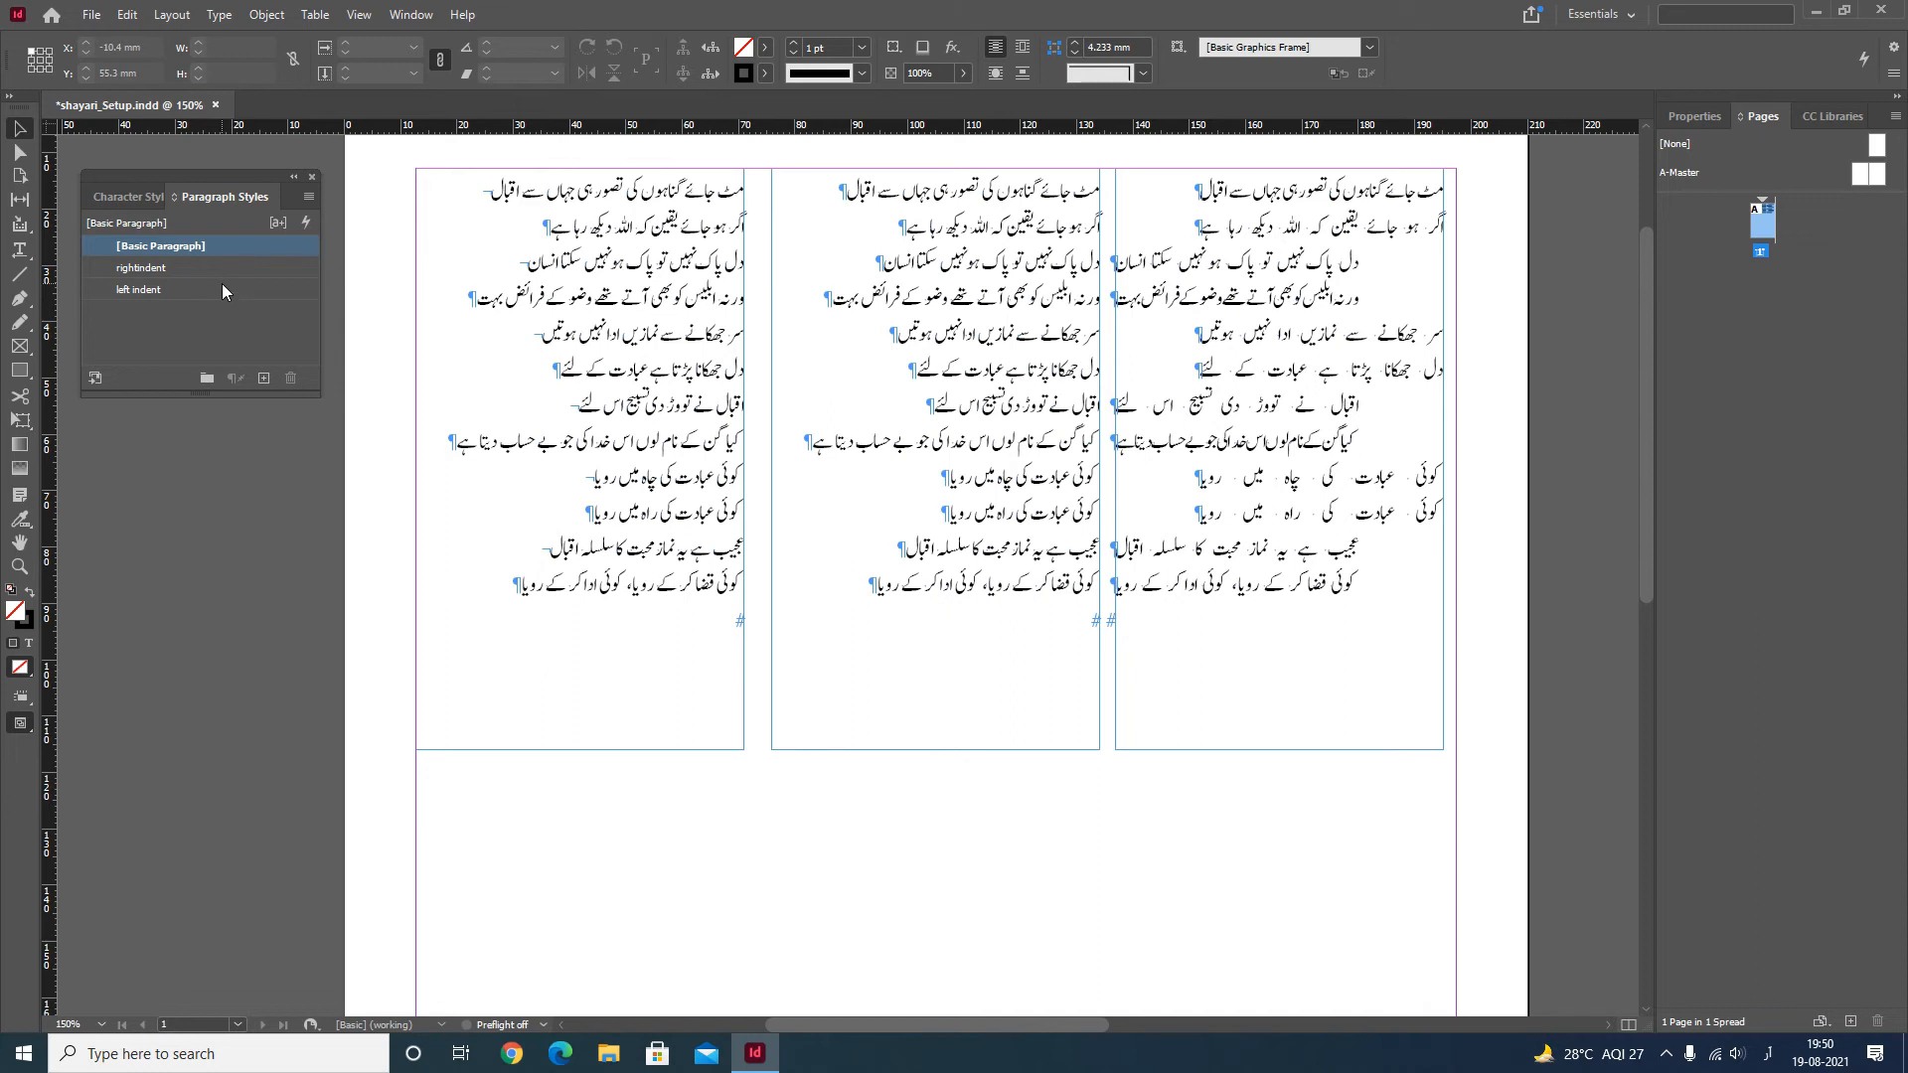
pyautogui.click(30, 256)
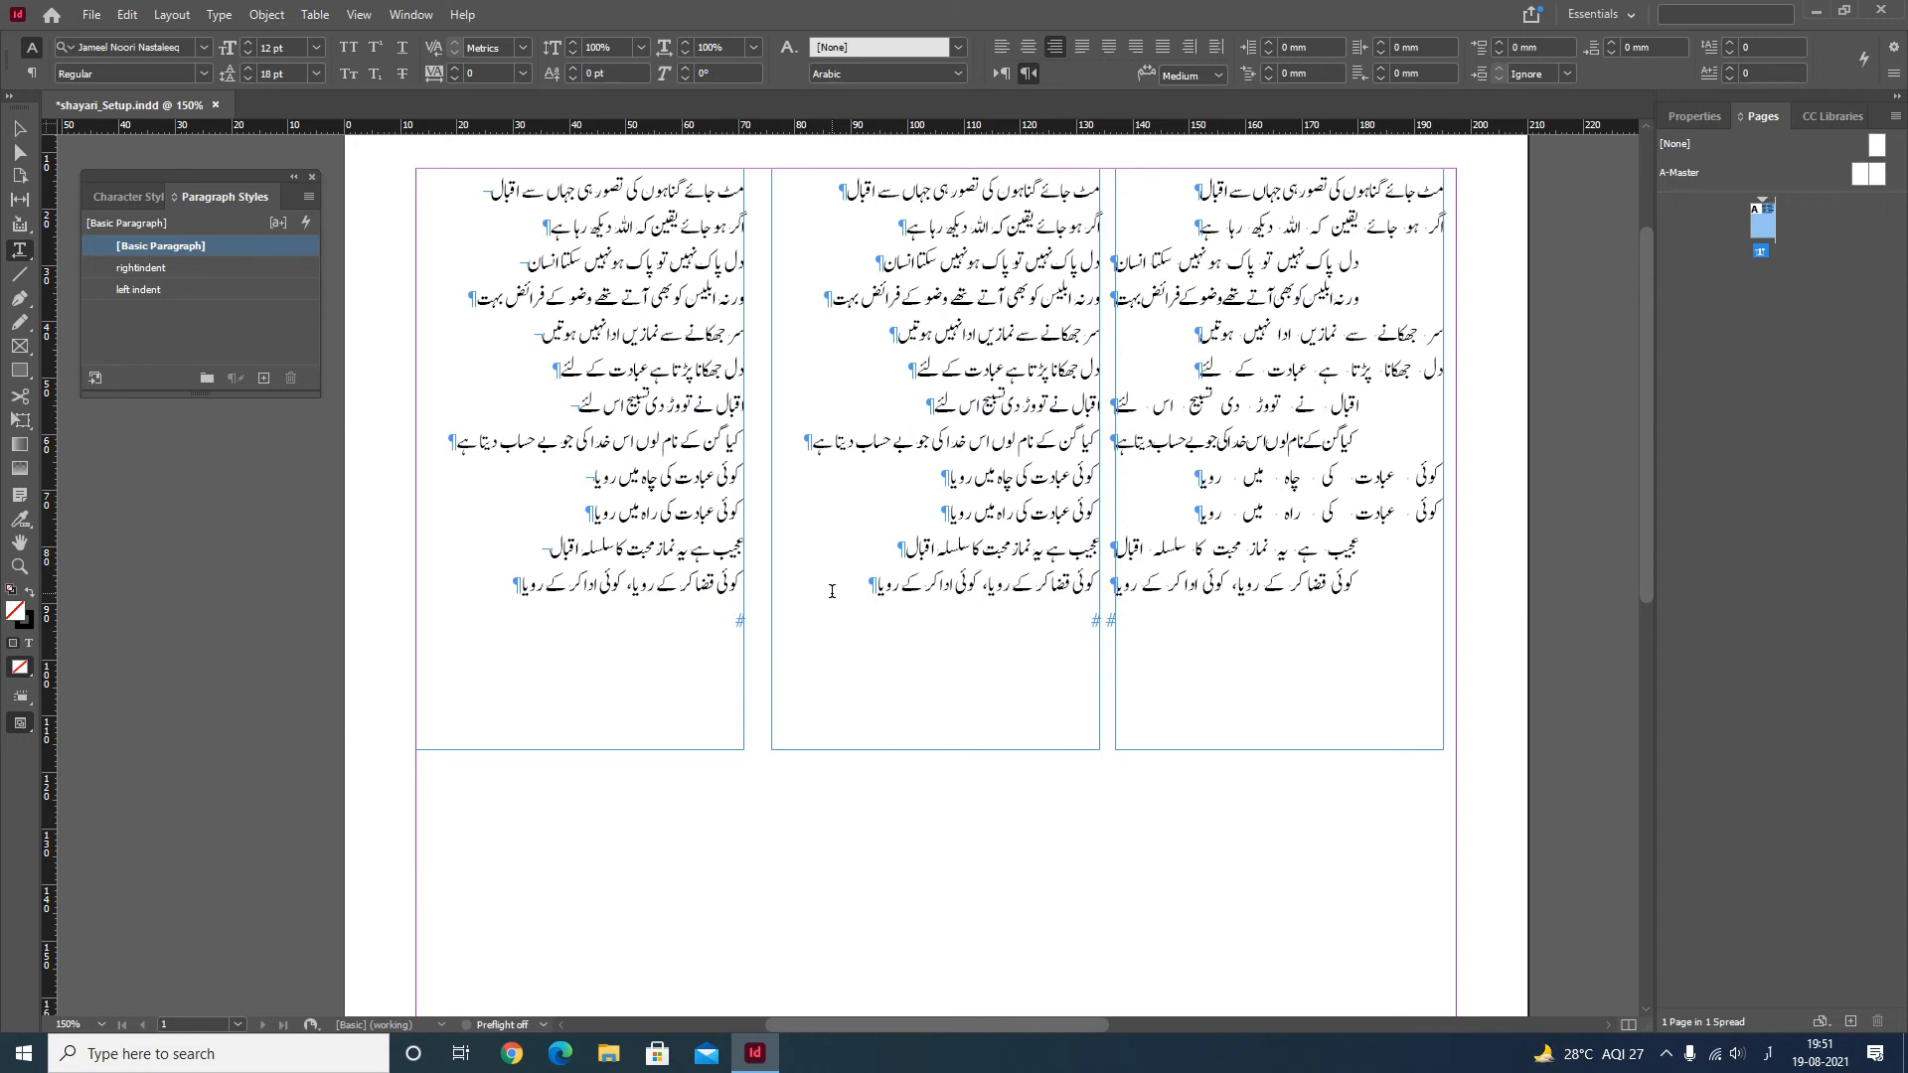
pyautogui.moveTo(831, 591); pyautogui.dragTo(1094, 187)
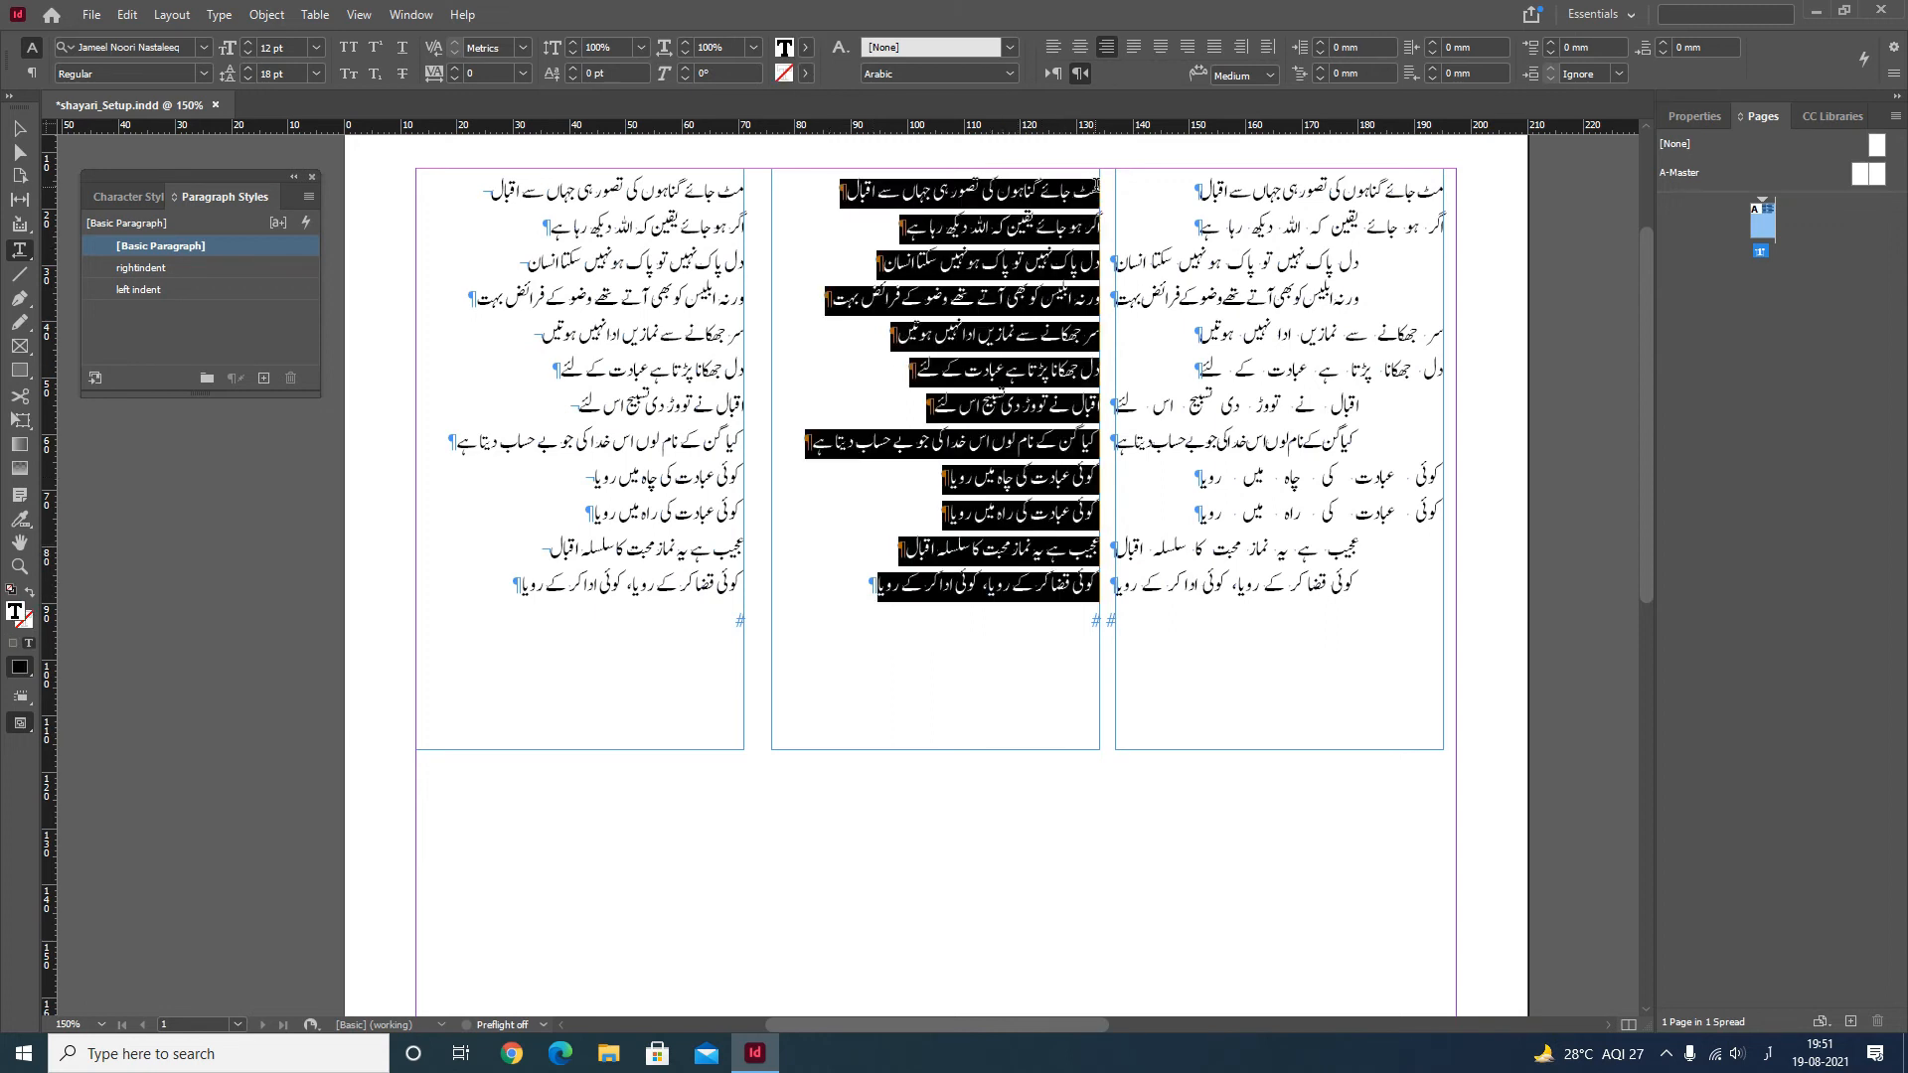
pyautogui.click(870, 584)
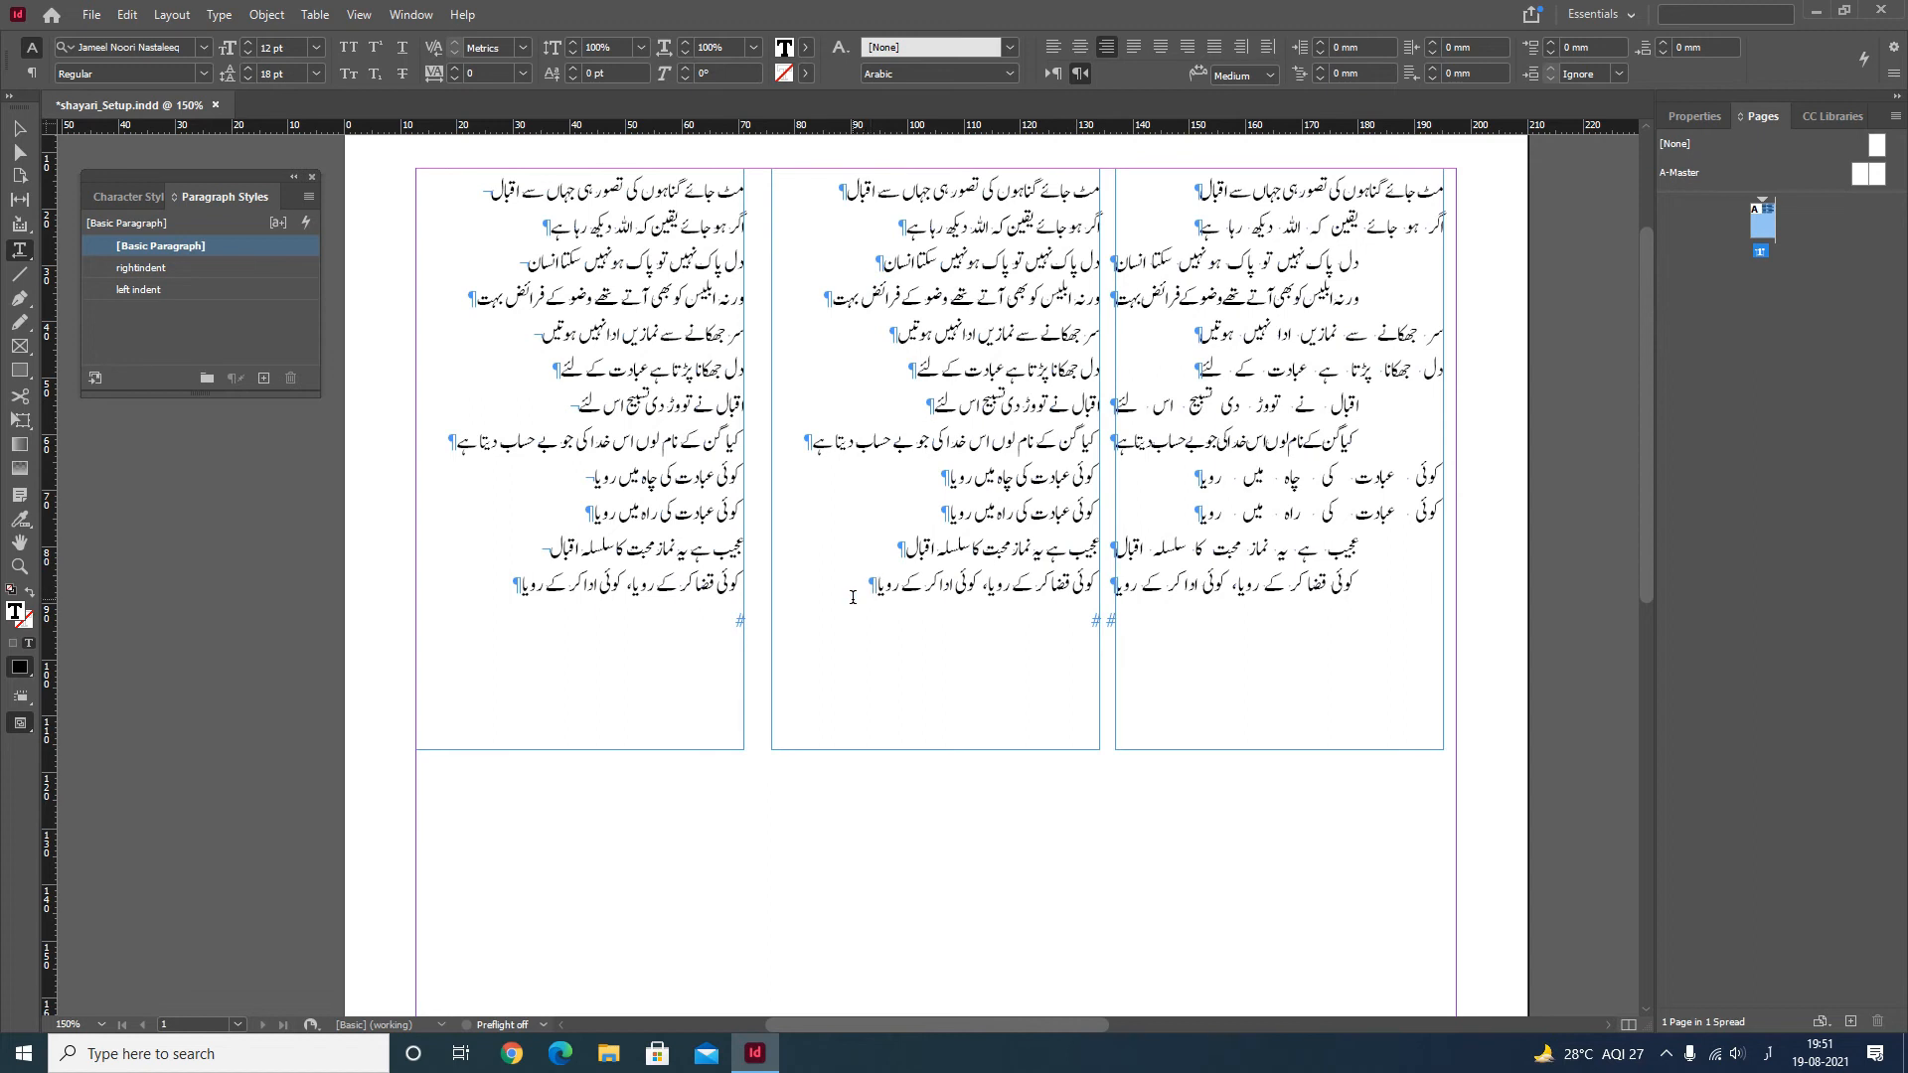
pyautogui.moveTo(856, 597); pyautogui.dragTo(1098, 226)
pyautogui.click(925, 438)
pyautogui.moveTo(869, 586); pyautogui.dragTo(1019, 194)
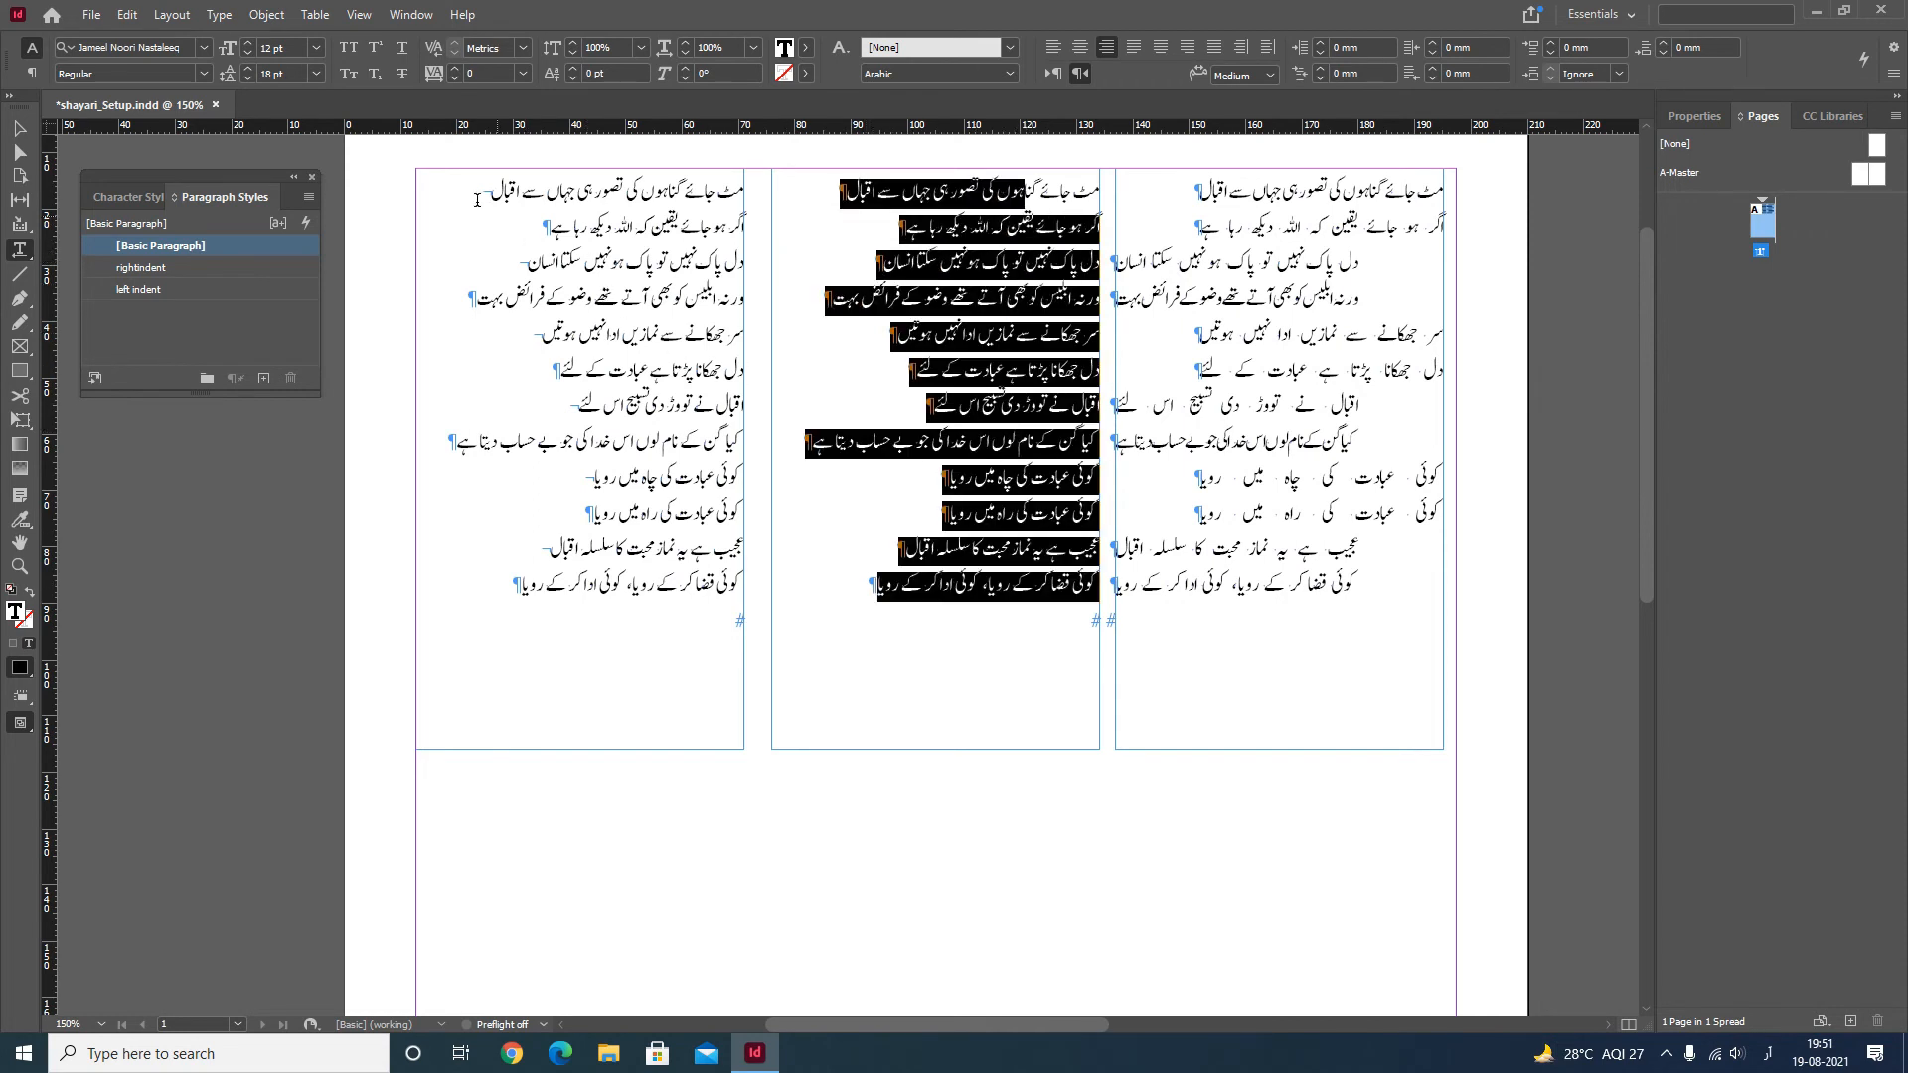
# Try applying "left indent" then Next Style to the forced-break couplets in the first column, and revert them to the basic formatting
pyautogui.moveTo(477, 199); pyautogui.dragTo(667, 549)
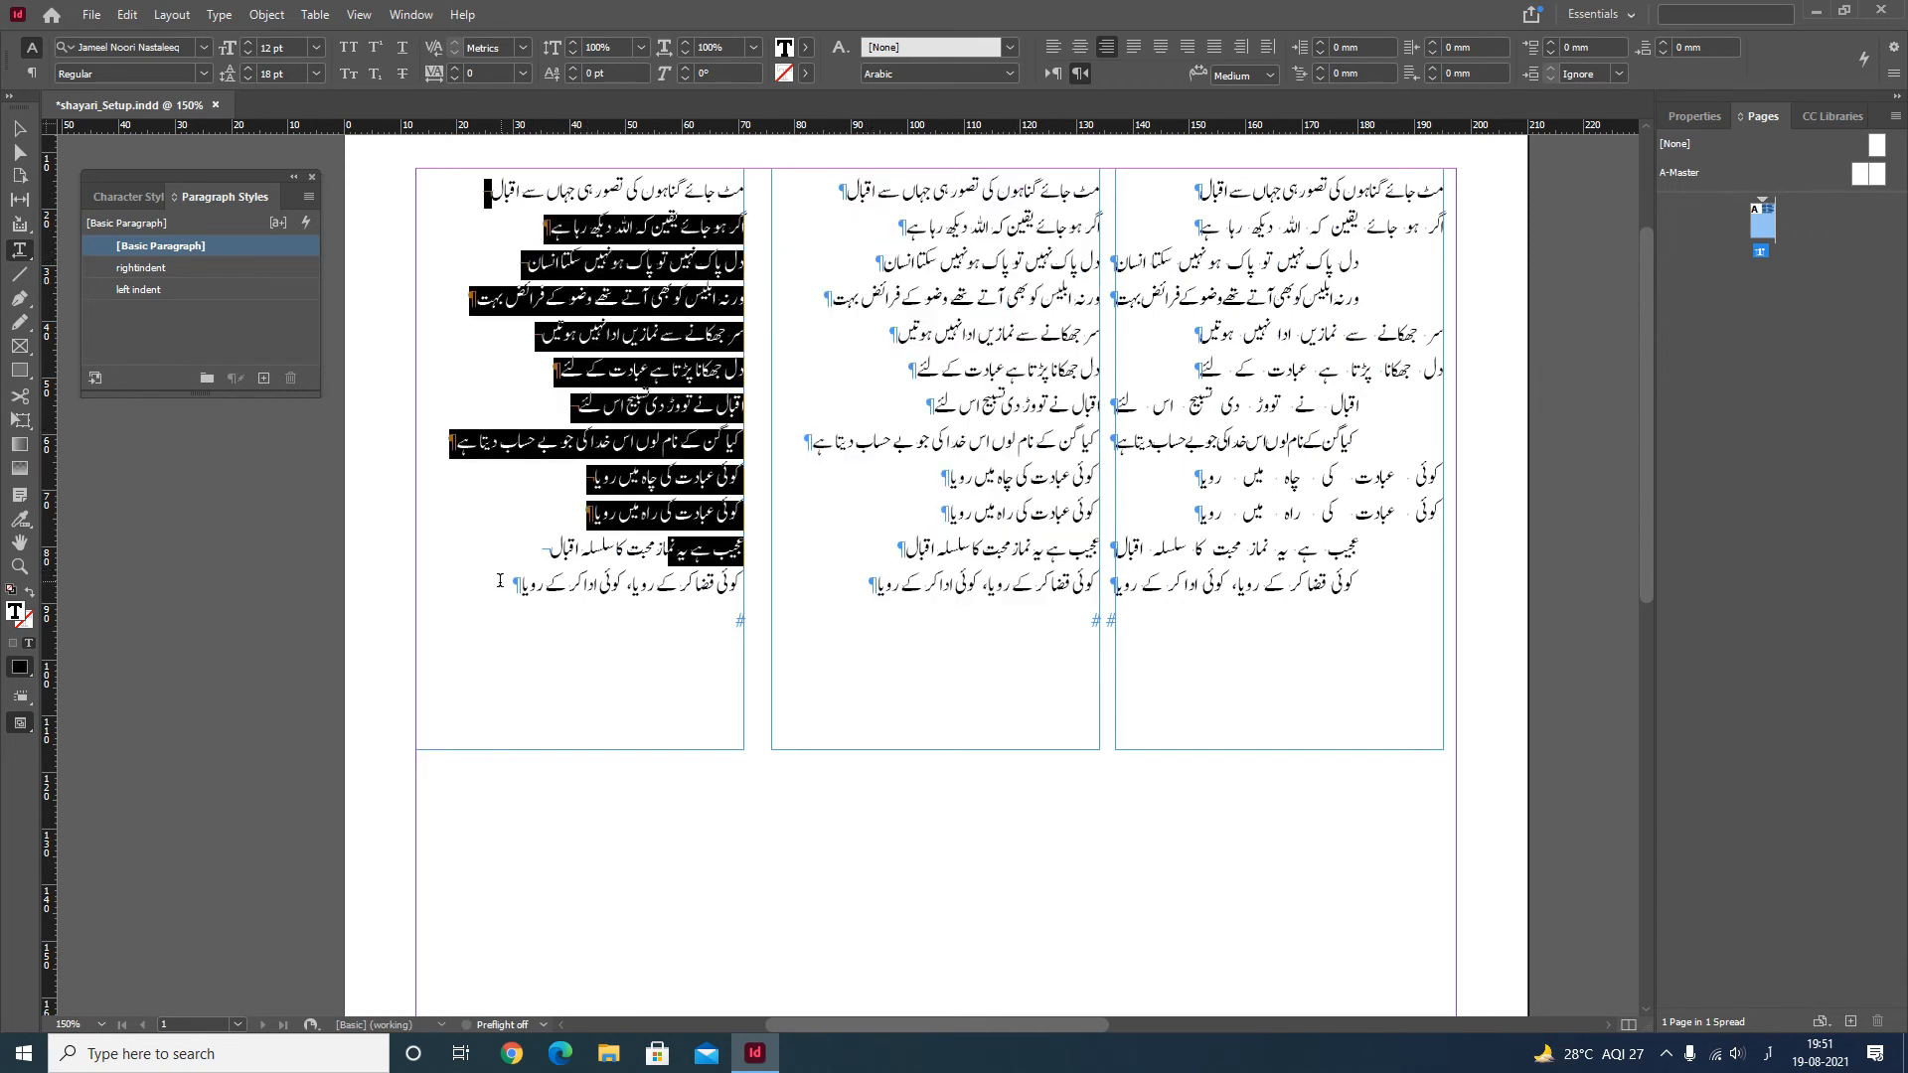
pyautogui.moveTo(502, 581); pyautogui.dragTo(679, 177)
pyautogui.rightClick(195, 291)
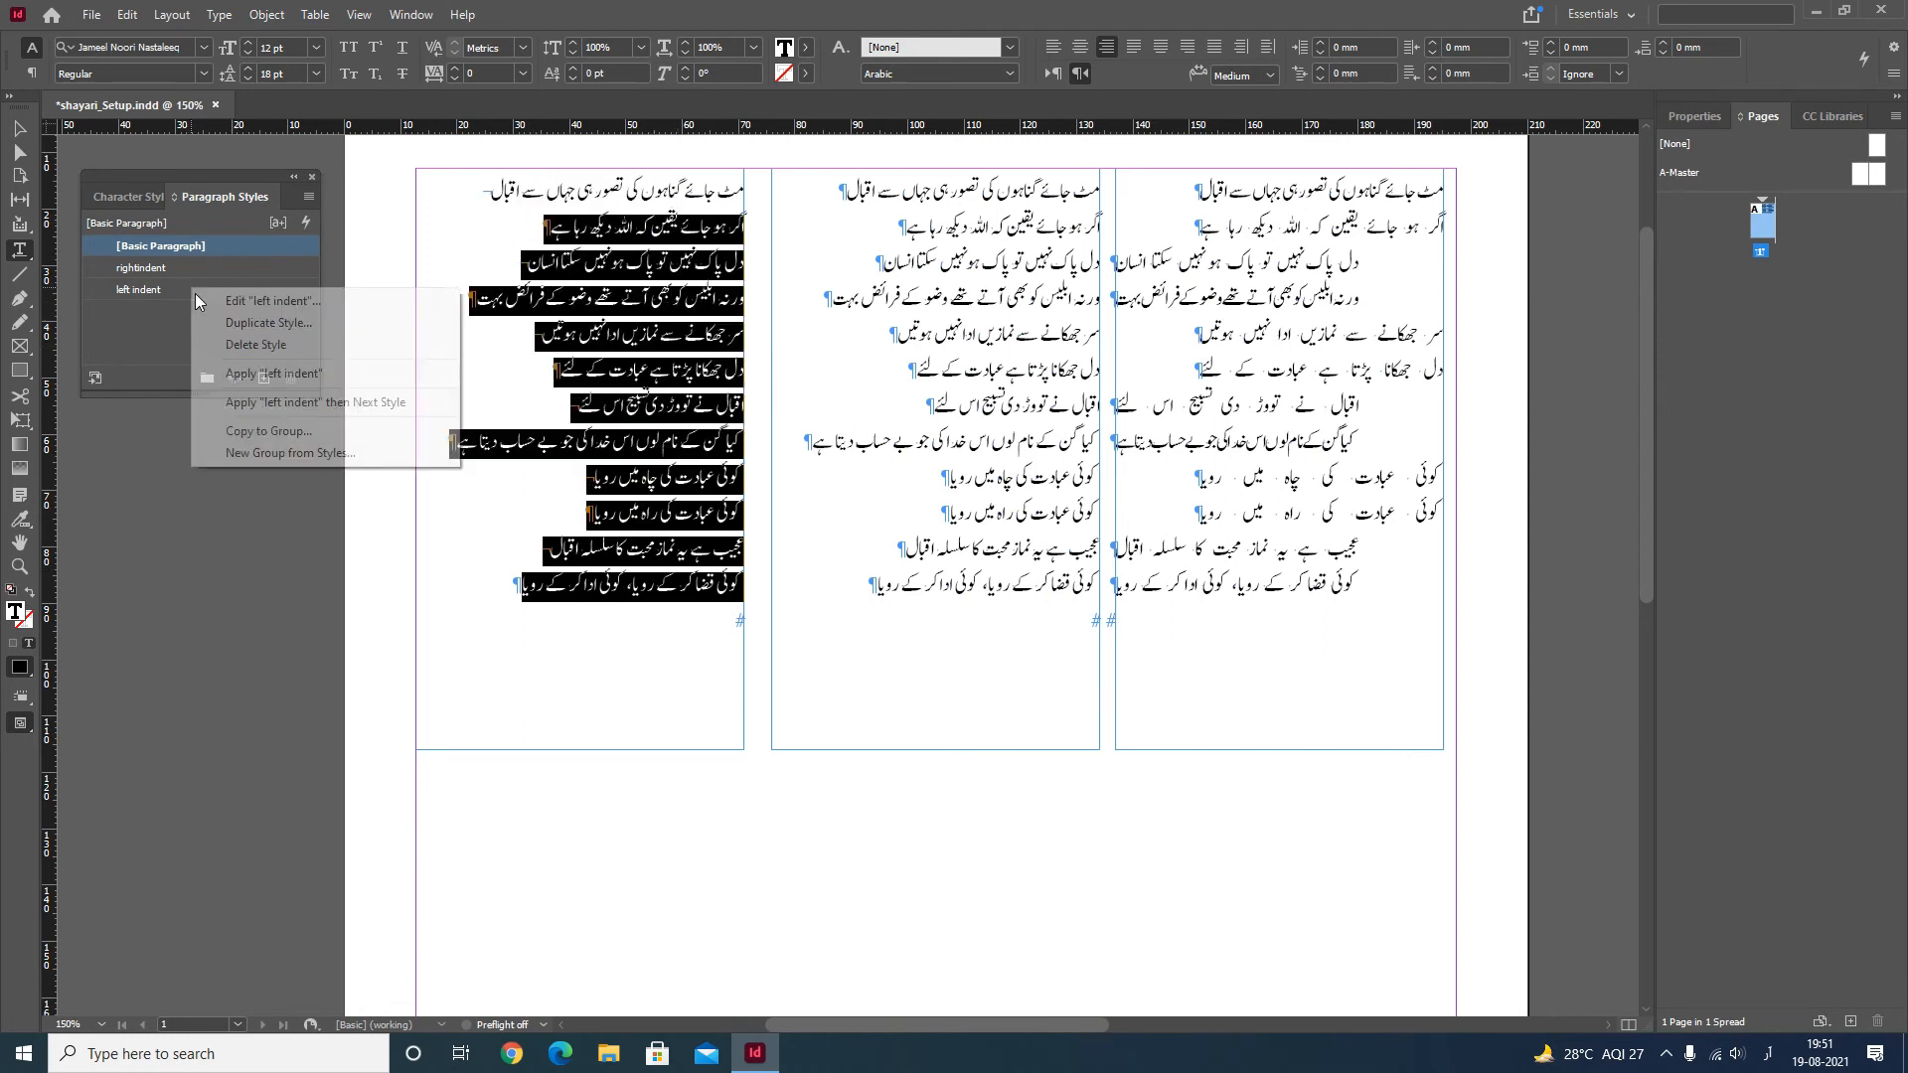
pyautogui.click(327, 403)
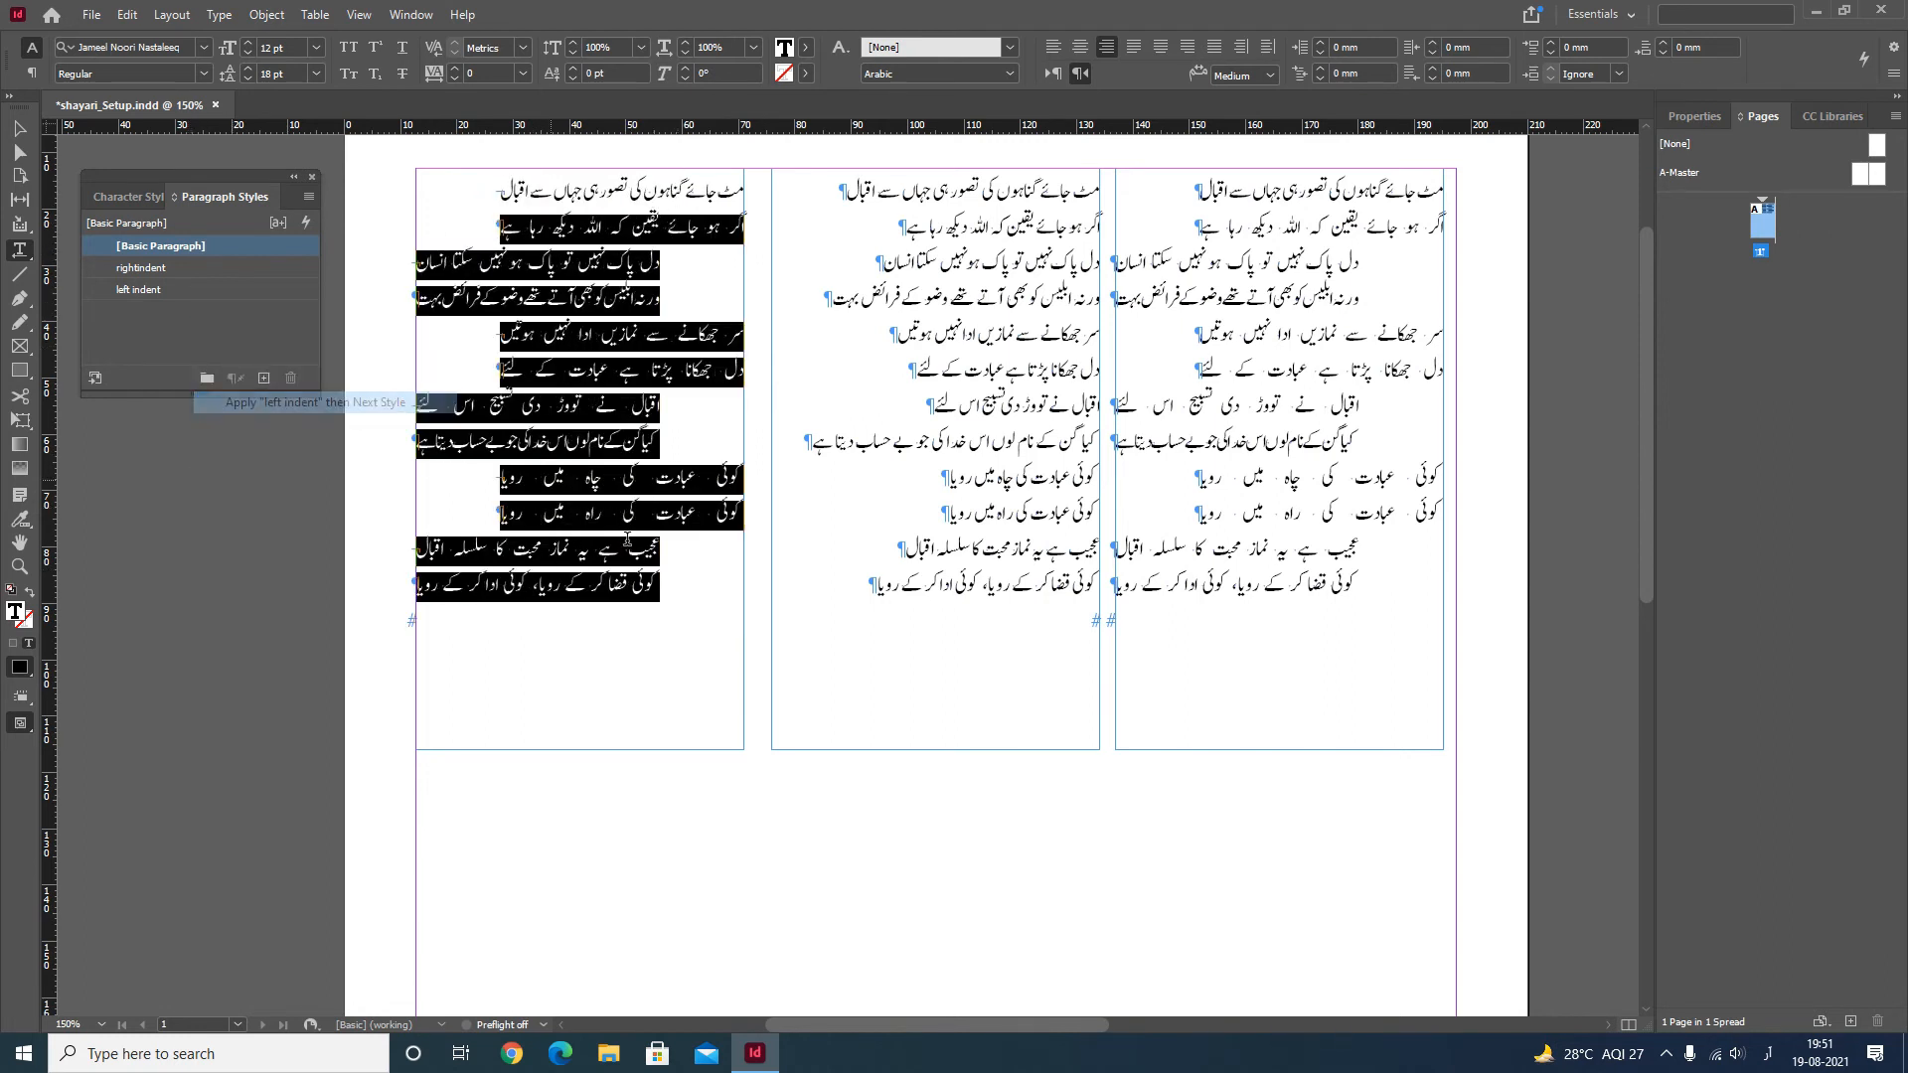
pyautogui.click(156, 245)
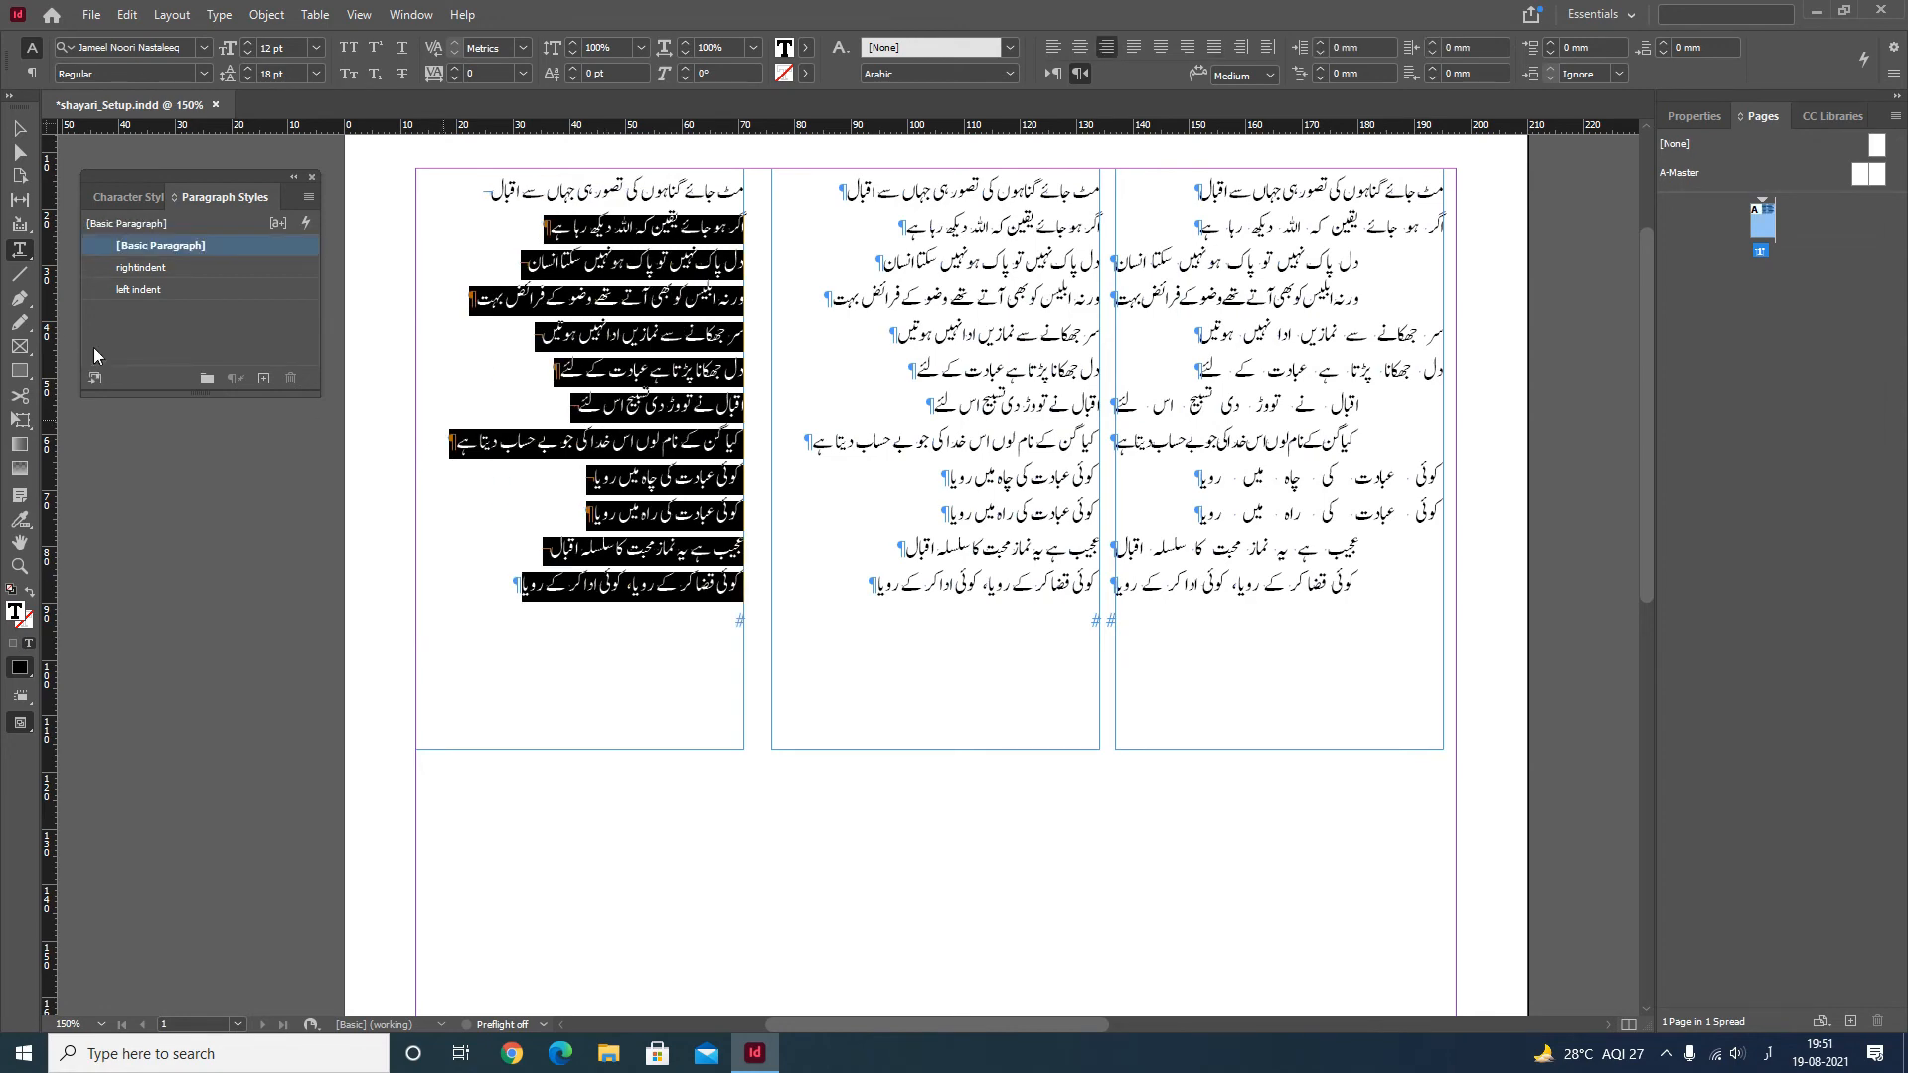
# Duplicate the middle column's text frame and place the copy in the empty area below the columns, at about X 90.7 mm, Y 133.25 mm
pyautogui.click(19, 129)
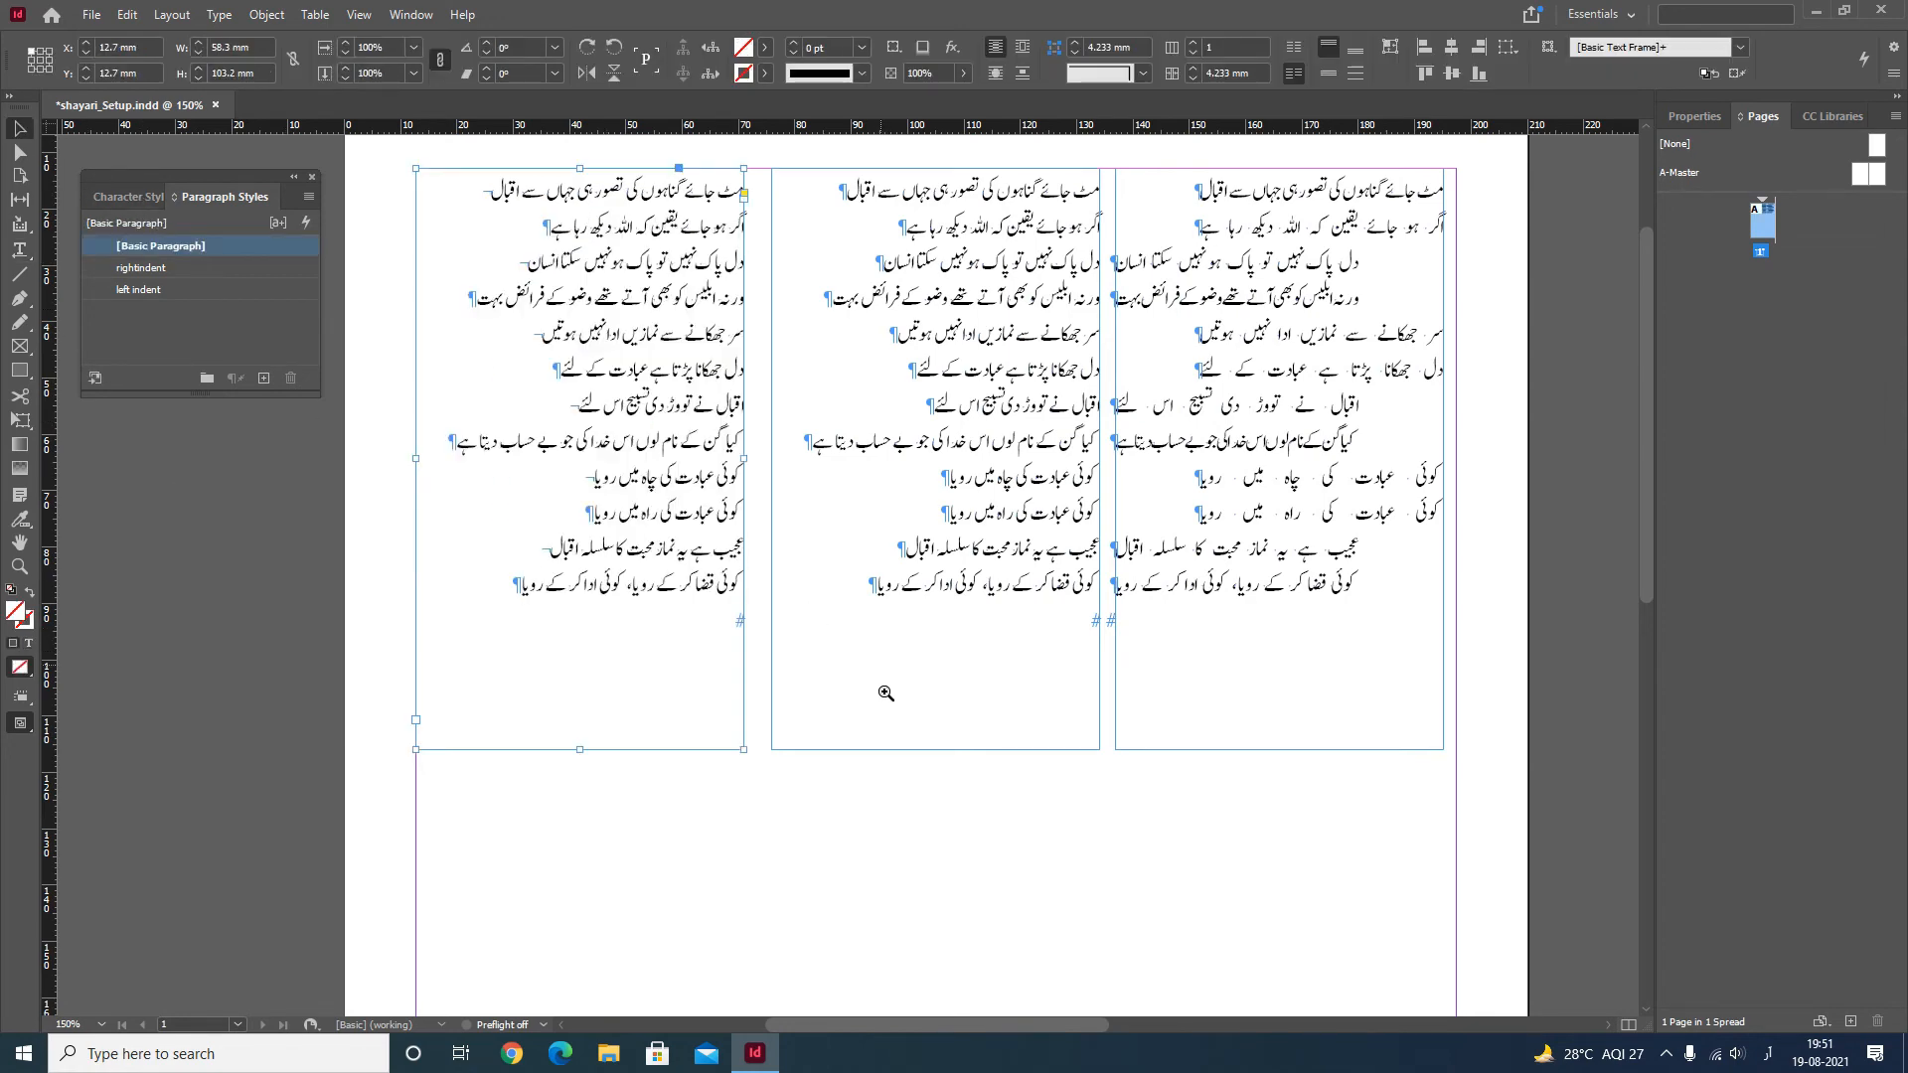
pyautogui.hotkey('ctrl', '-')
pyautogui.moveTo(991, 576); pyautogui.dragTo(1022, 321)
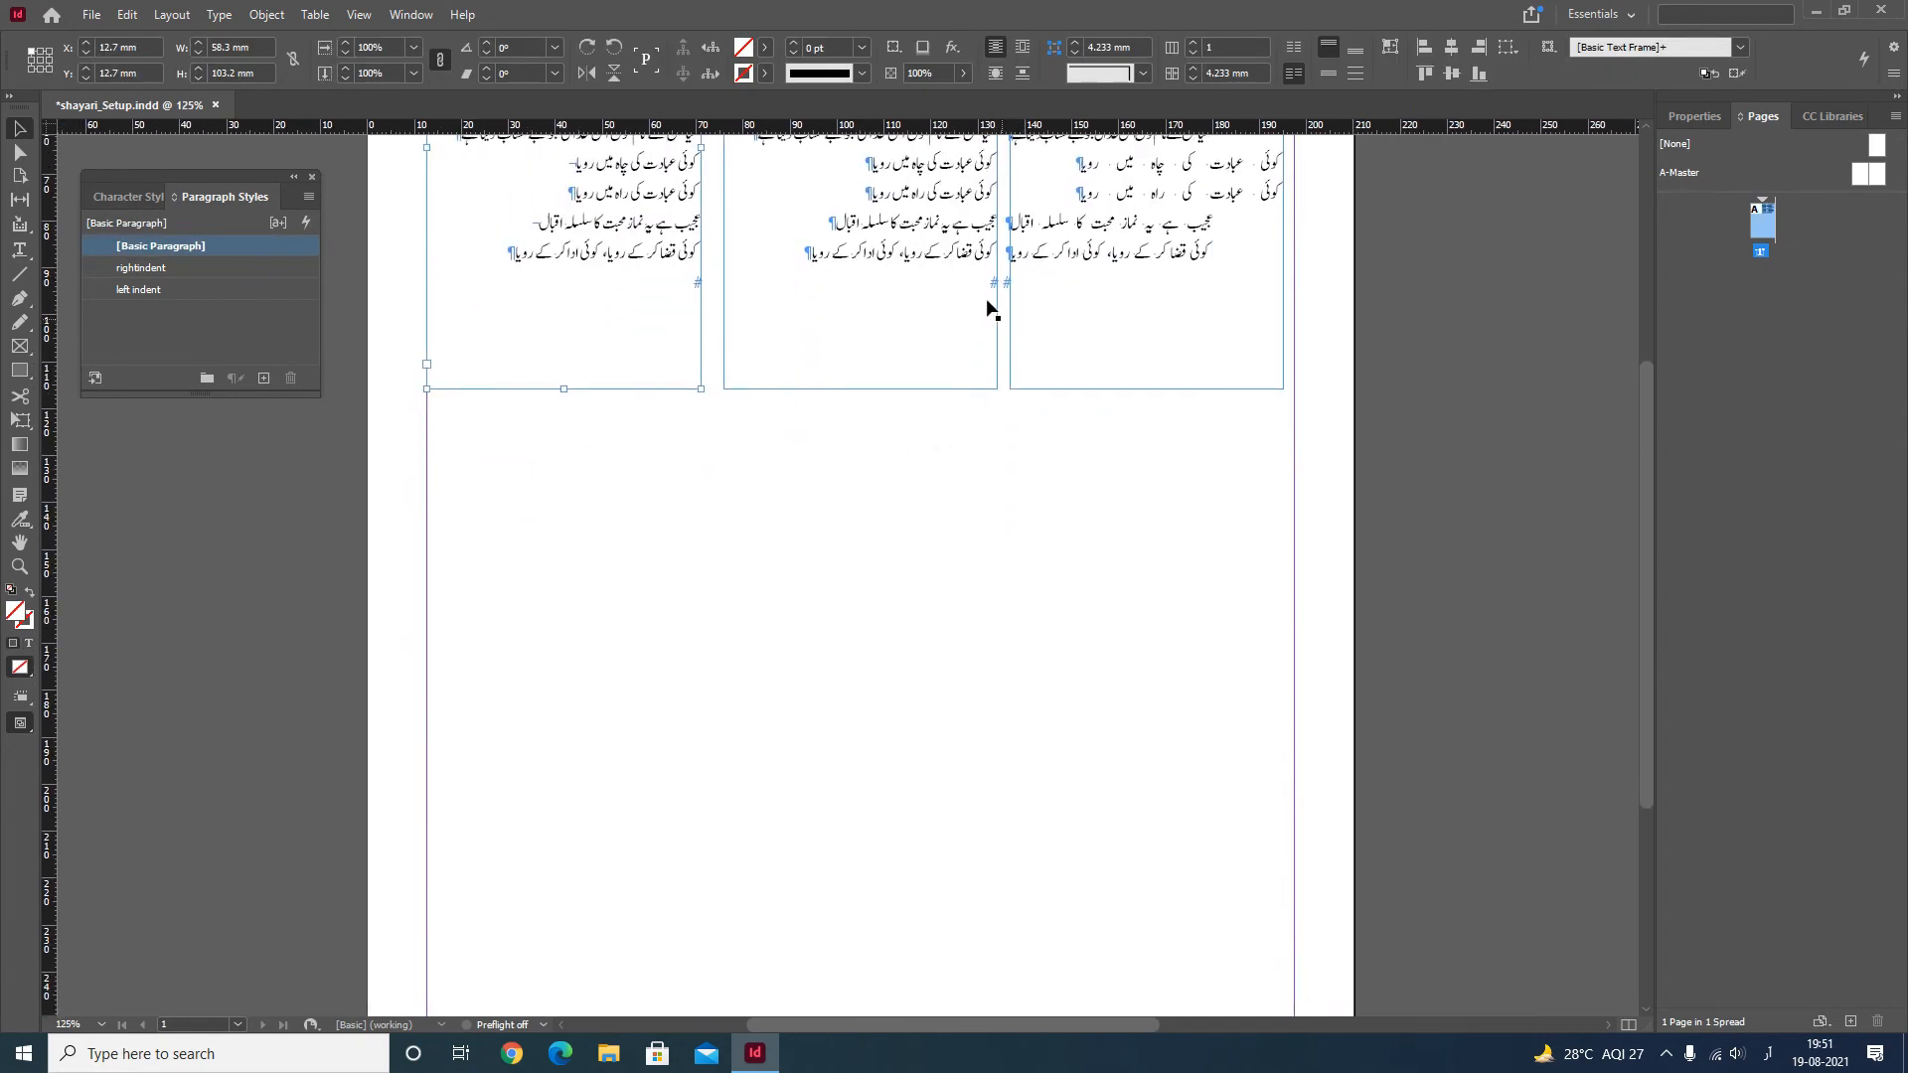
pyautogui.click(909, 238)
pyautogui.hotkey('ctrl', 'v')
pyautogui.moveTo(894, 481); pyautogui.dragTo(974, 626)
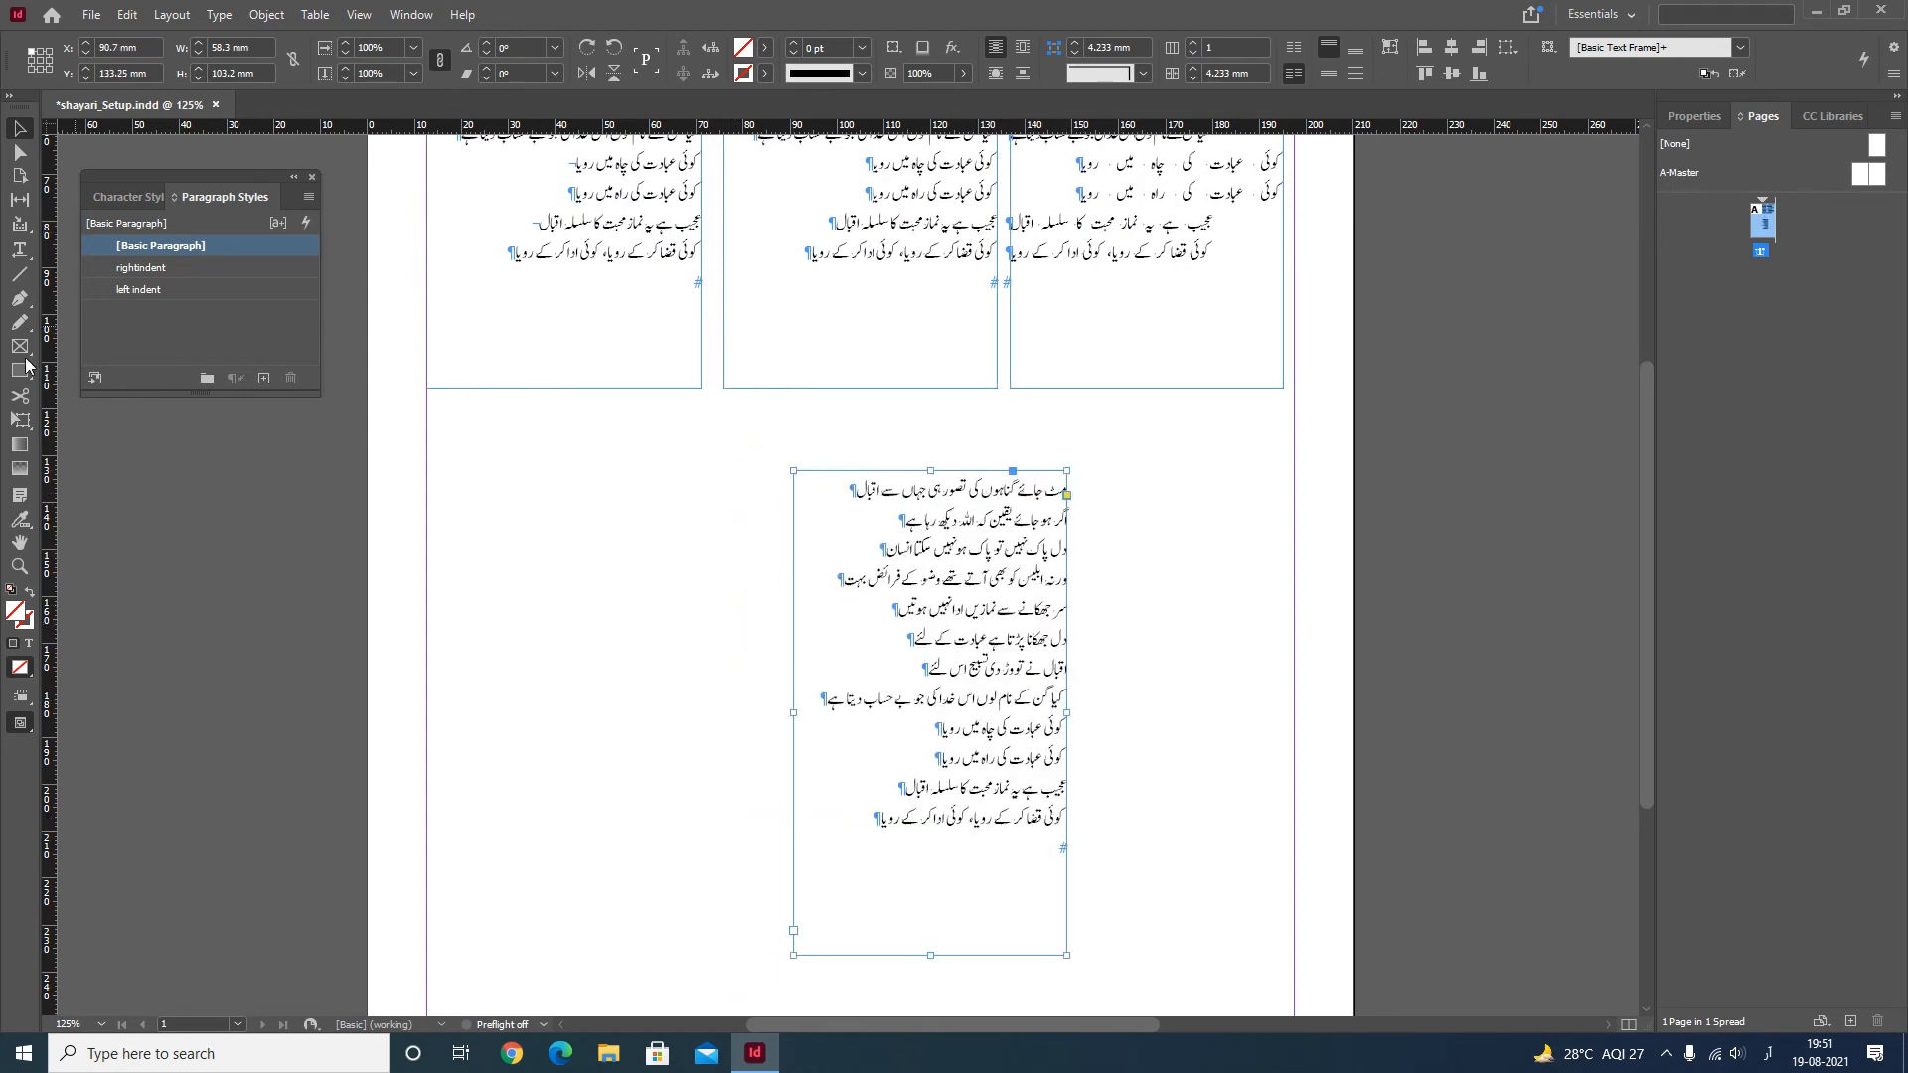
# Select all the verses in the copied frame and open Find/Change in GREP mode
pyautogui.click(19, 250)
pyautogui.moveTo(822, 819); pyautogui.dragTo(1105, 497)
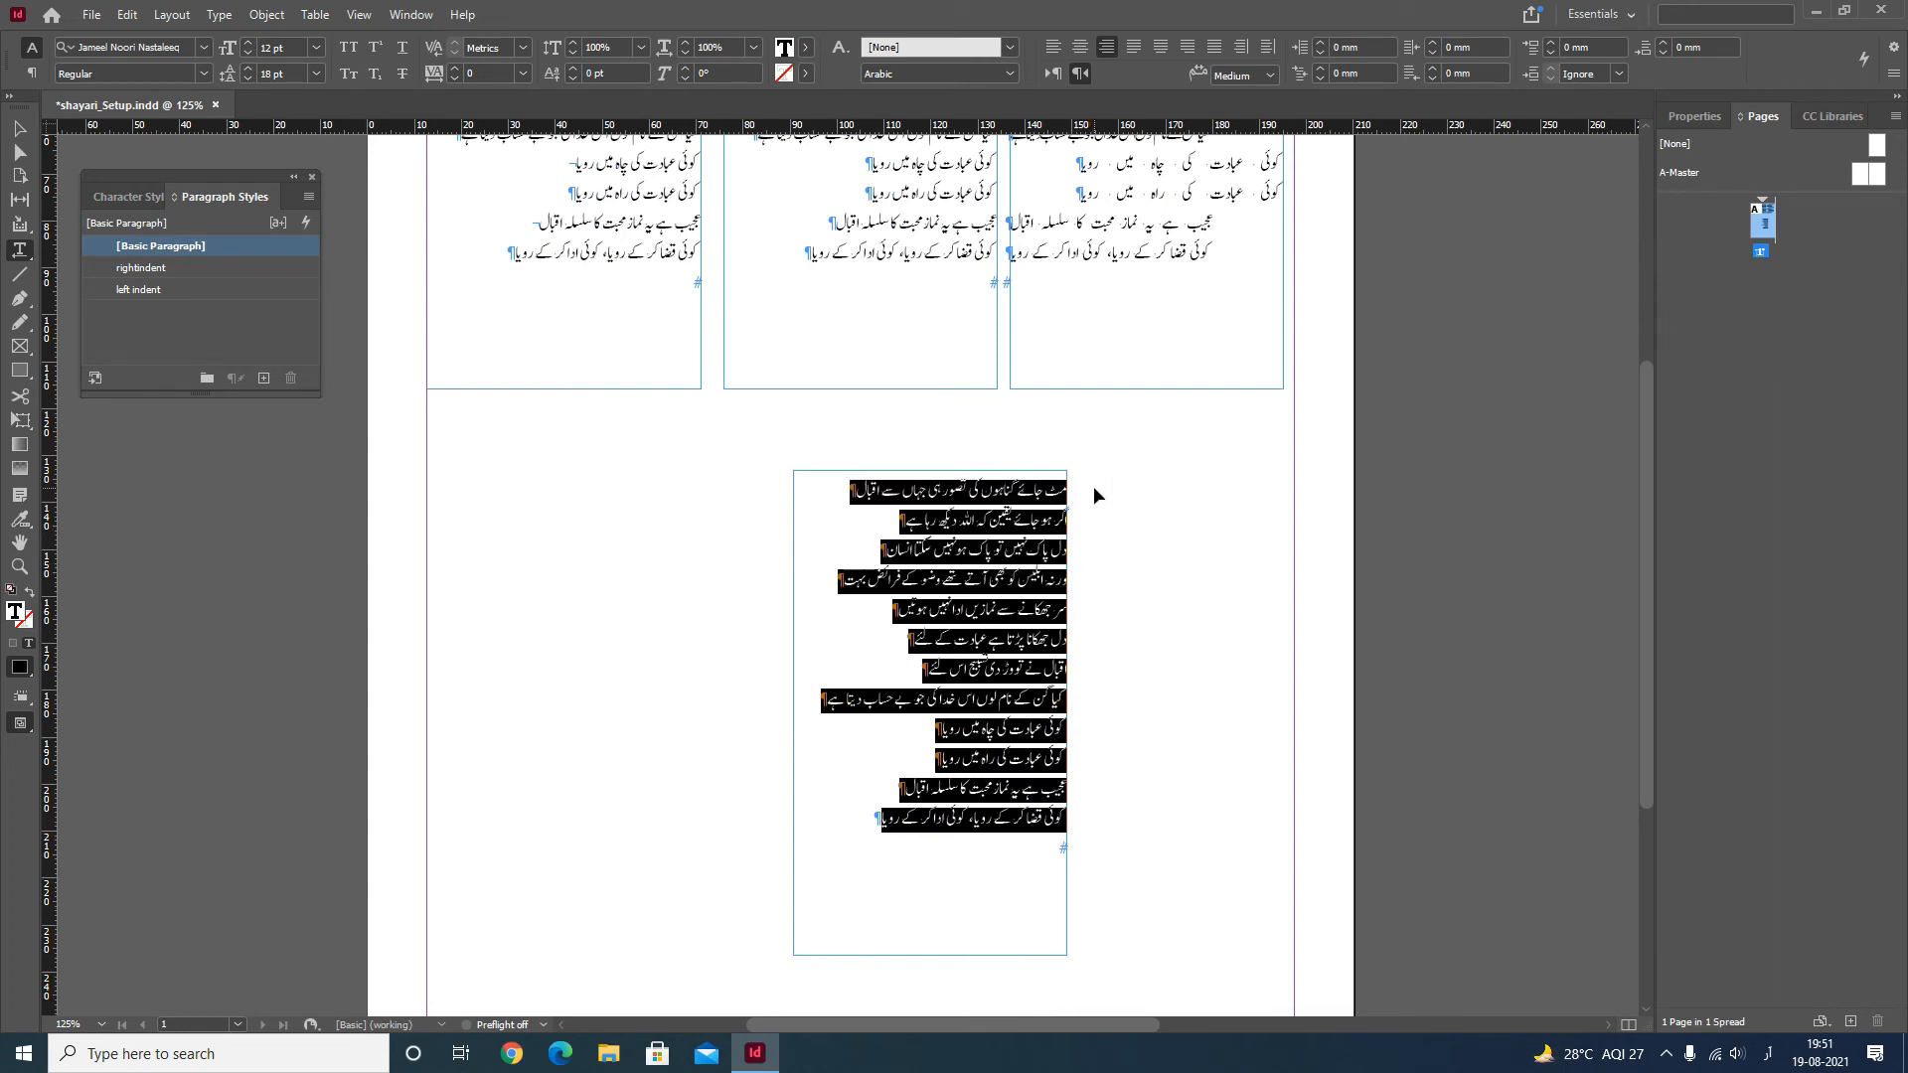
pyautogui.hotkey('ctrl', 'f')
pyautogui.moveTo(748, 336); pyautogui.dragTo(653, 305)
pyautogui.click(443, 369)
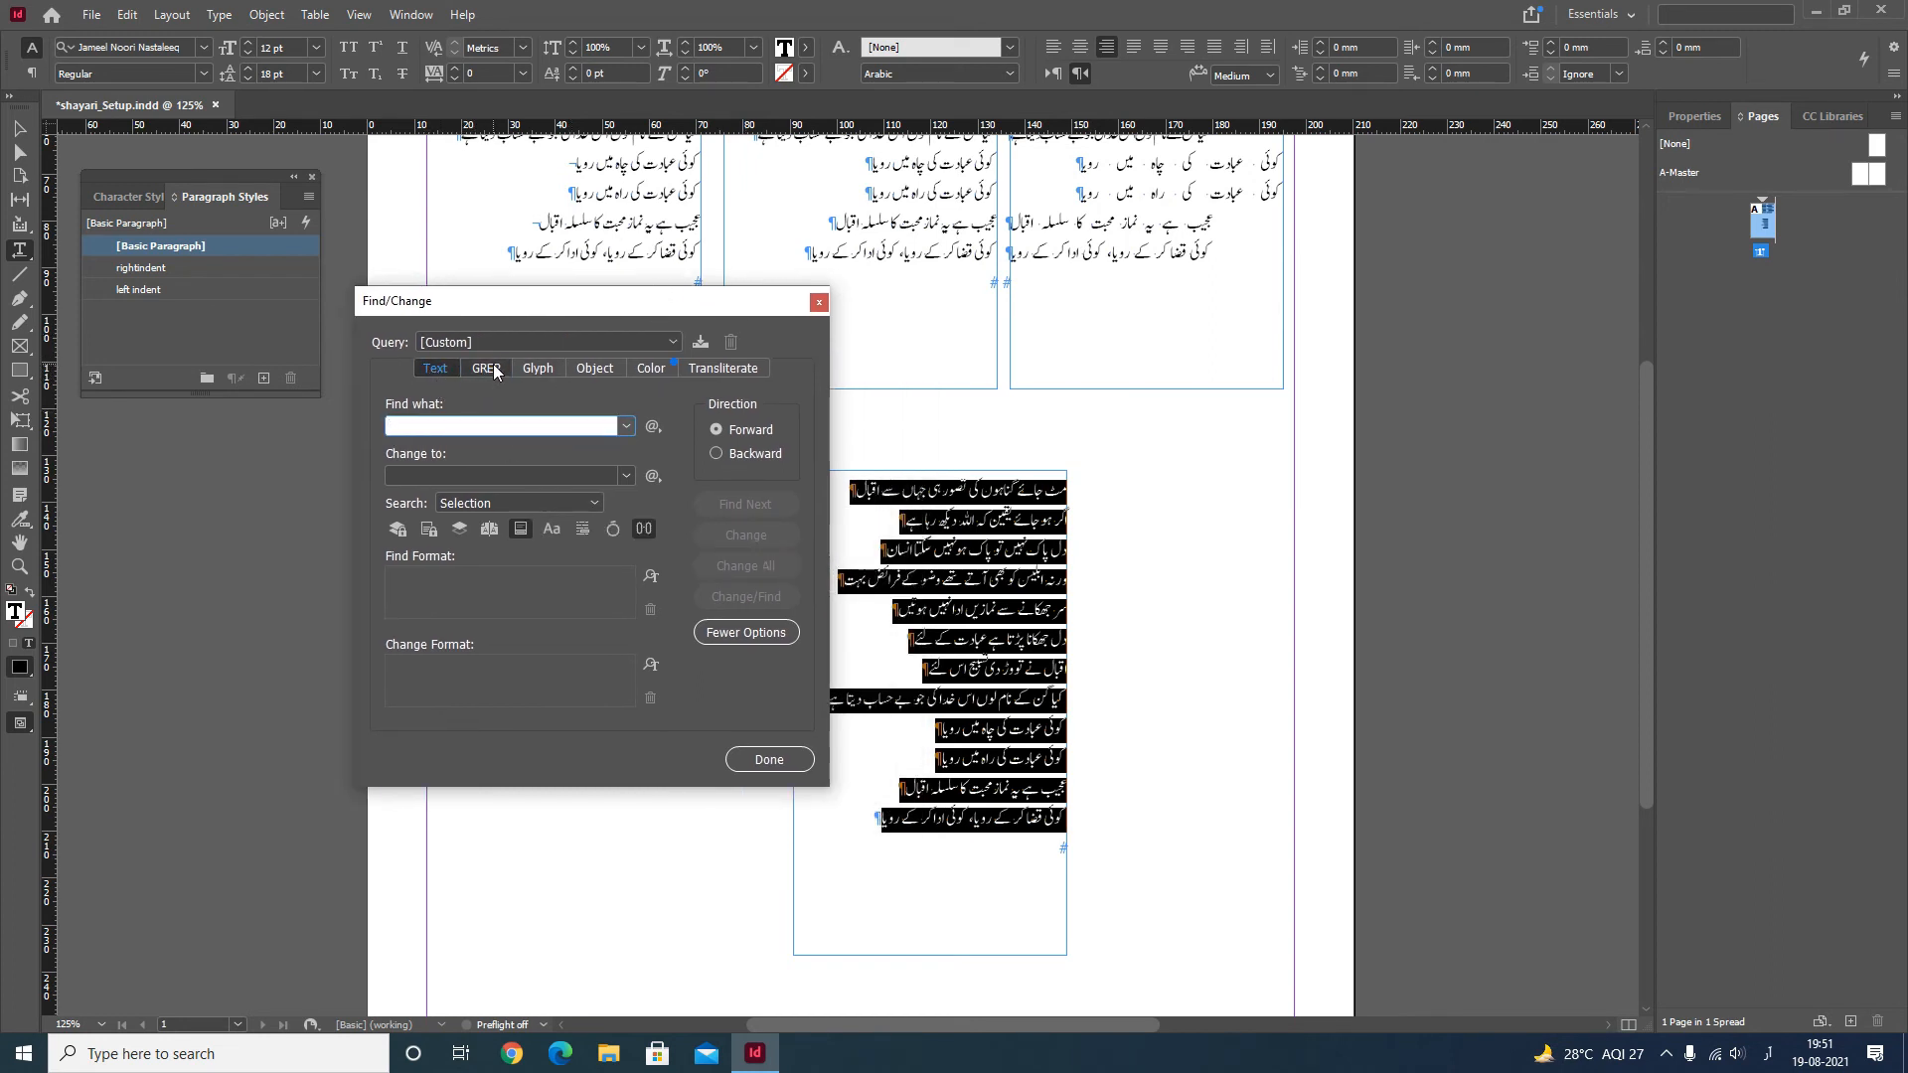
pyautogui.click(493, 368)
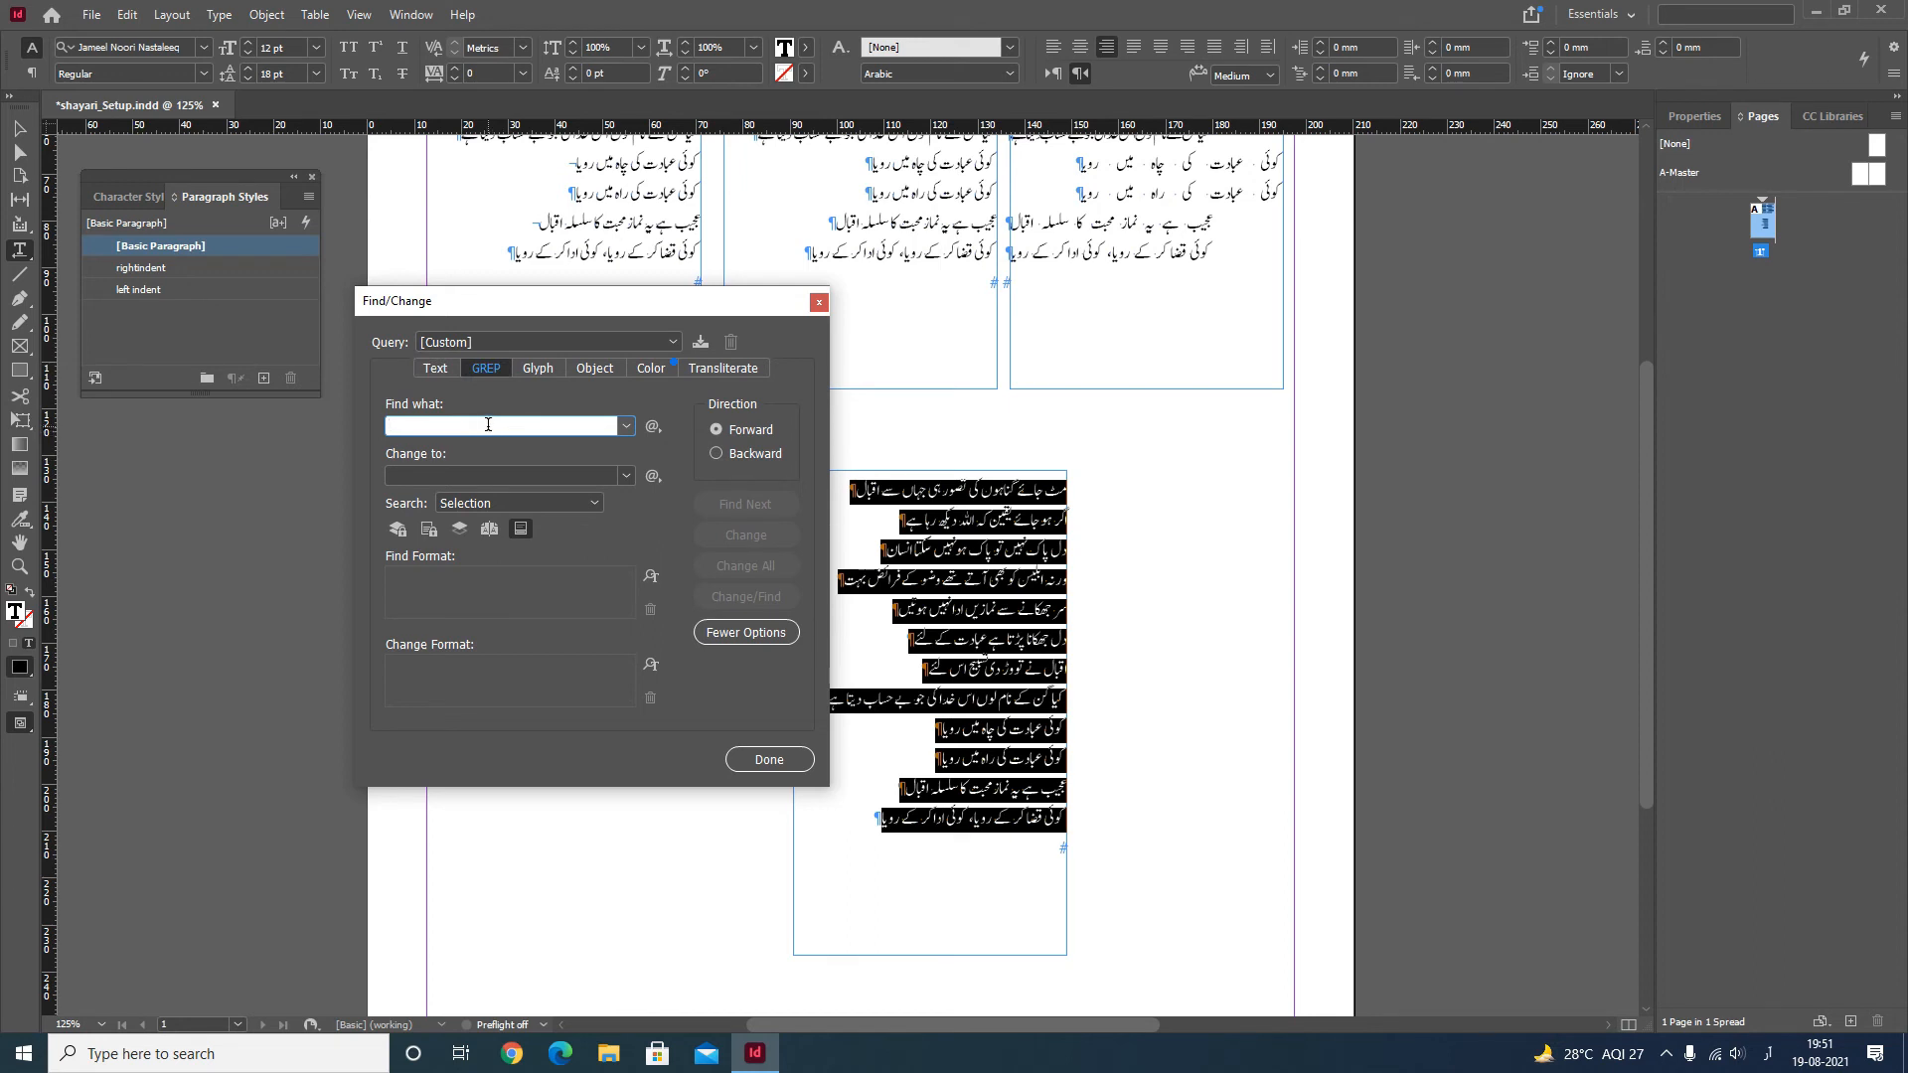
# Switch the keyboard to English and reselect all the text in the copied frame
pyautogui.click(1767, 1053)
pyautogui.click(1720, 939)
pyautogui.click(855, 488)
pyautogui.moveTo(856, 493); pyautogui.dragTo(850, 493)
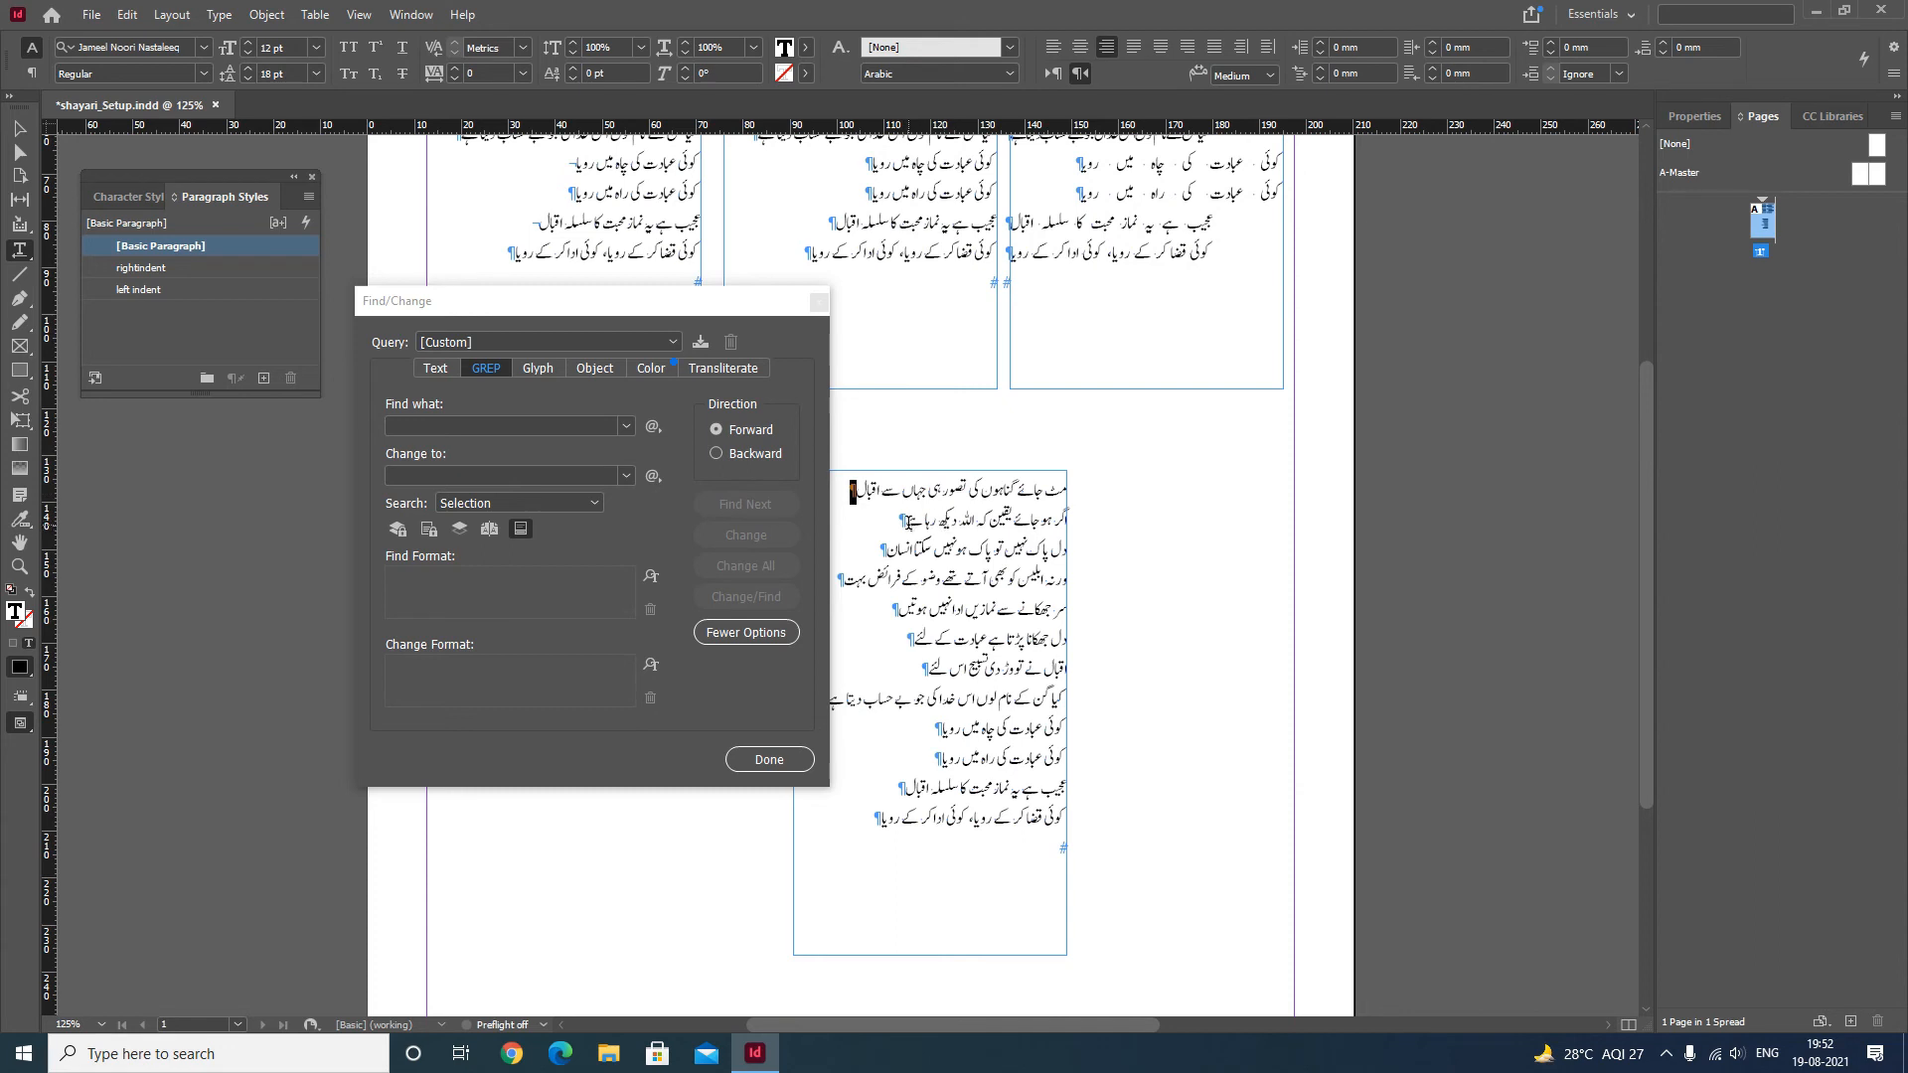
pyautogui.moveTo(908, 523); pyautogui.dragTo(1090, 527)
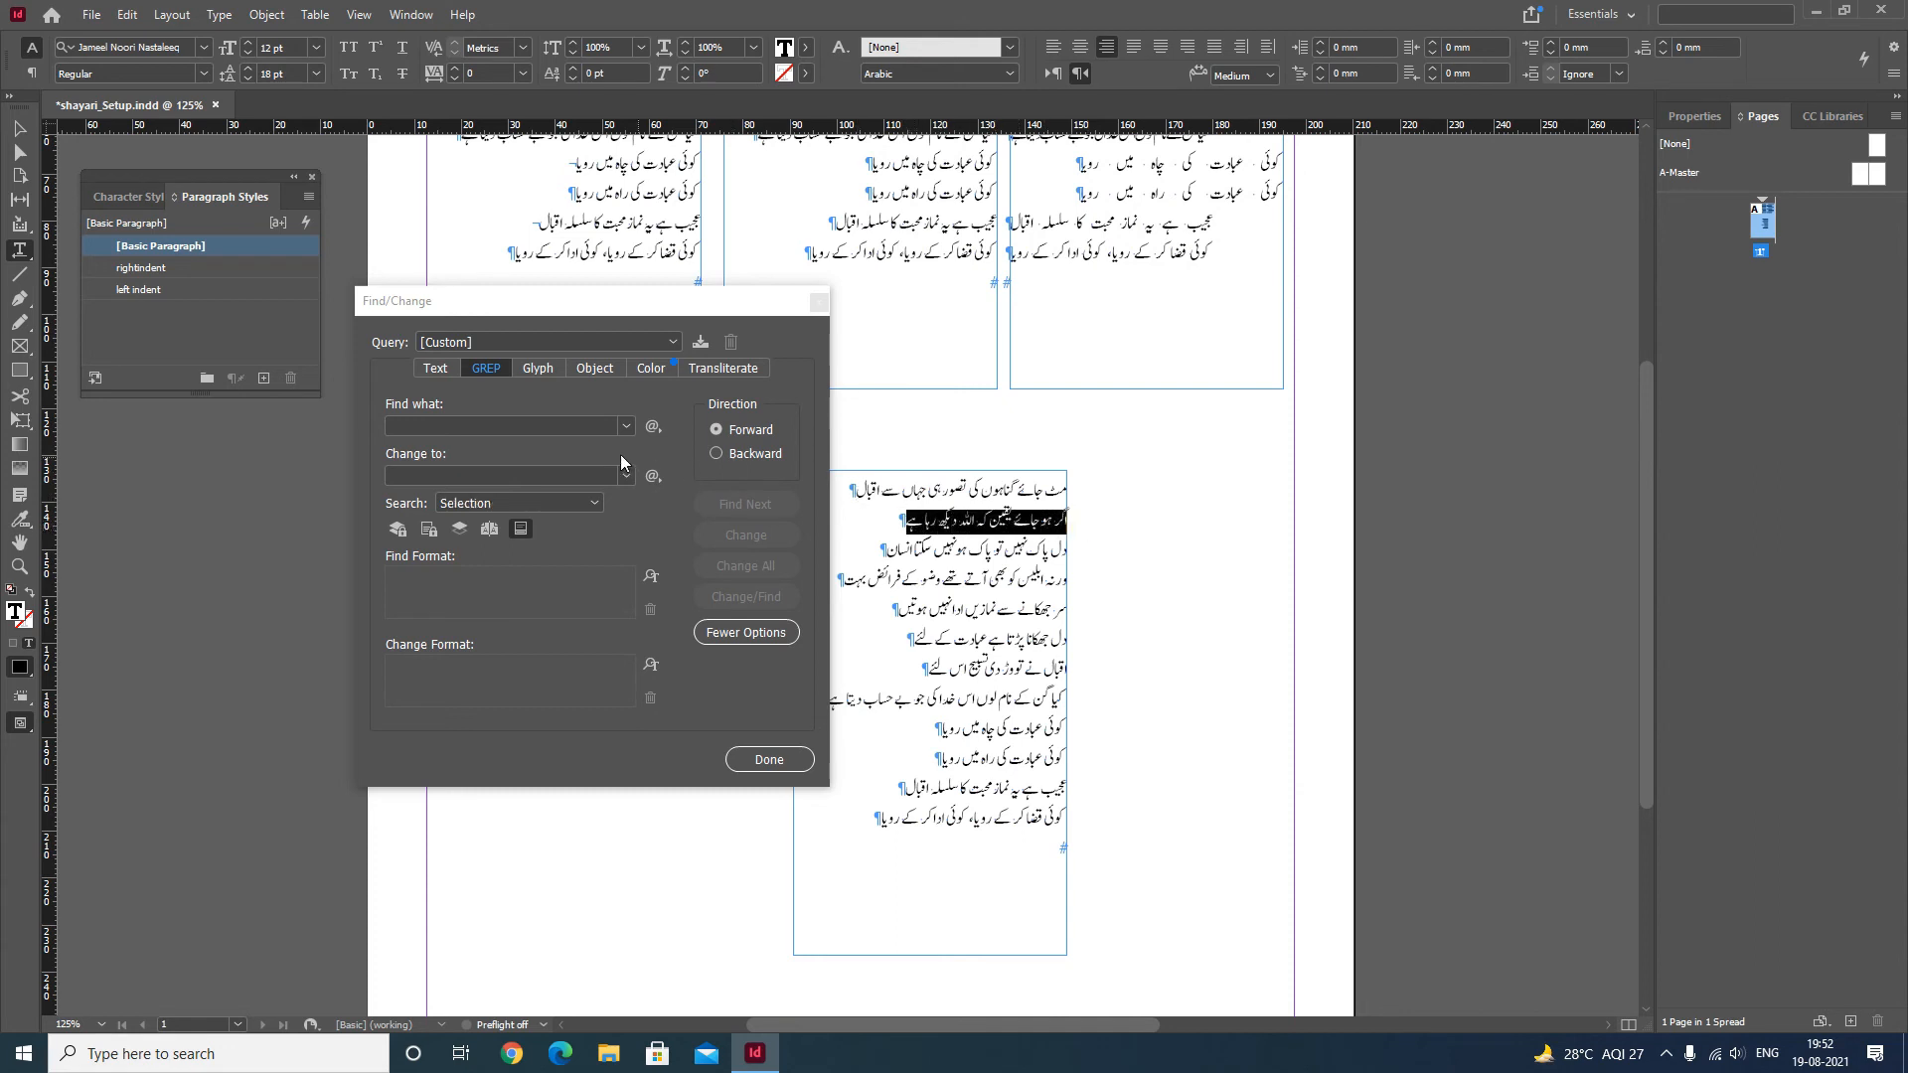
pyautogui.hotkey('ctrl', 'a')
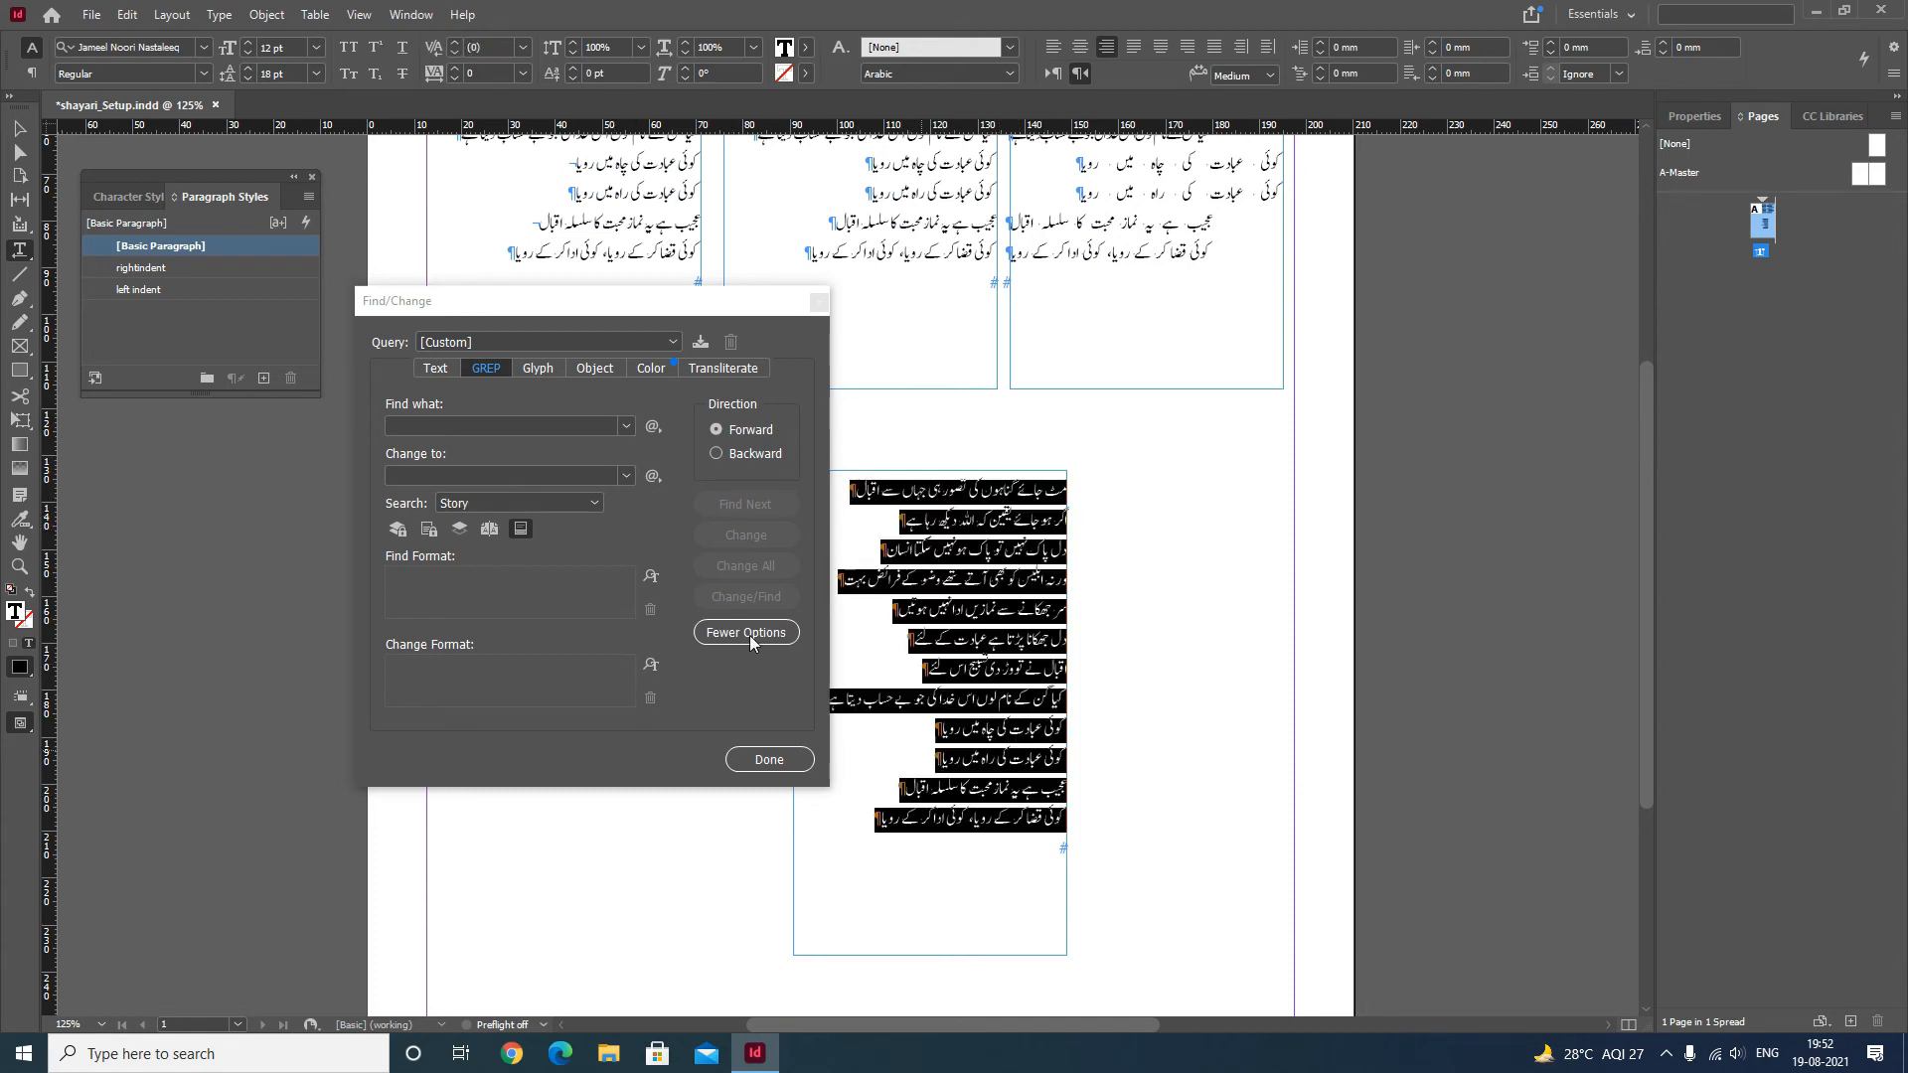
# Set the GREP search pattern to (.+)(\r)(.+) to match pairs of lines joined by a paragraph break
pyautogui.click(532, 426)
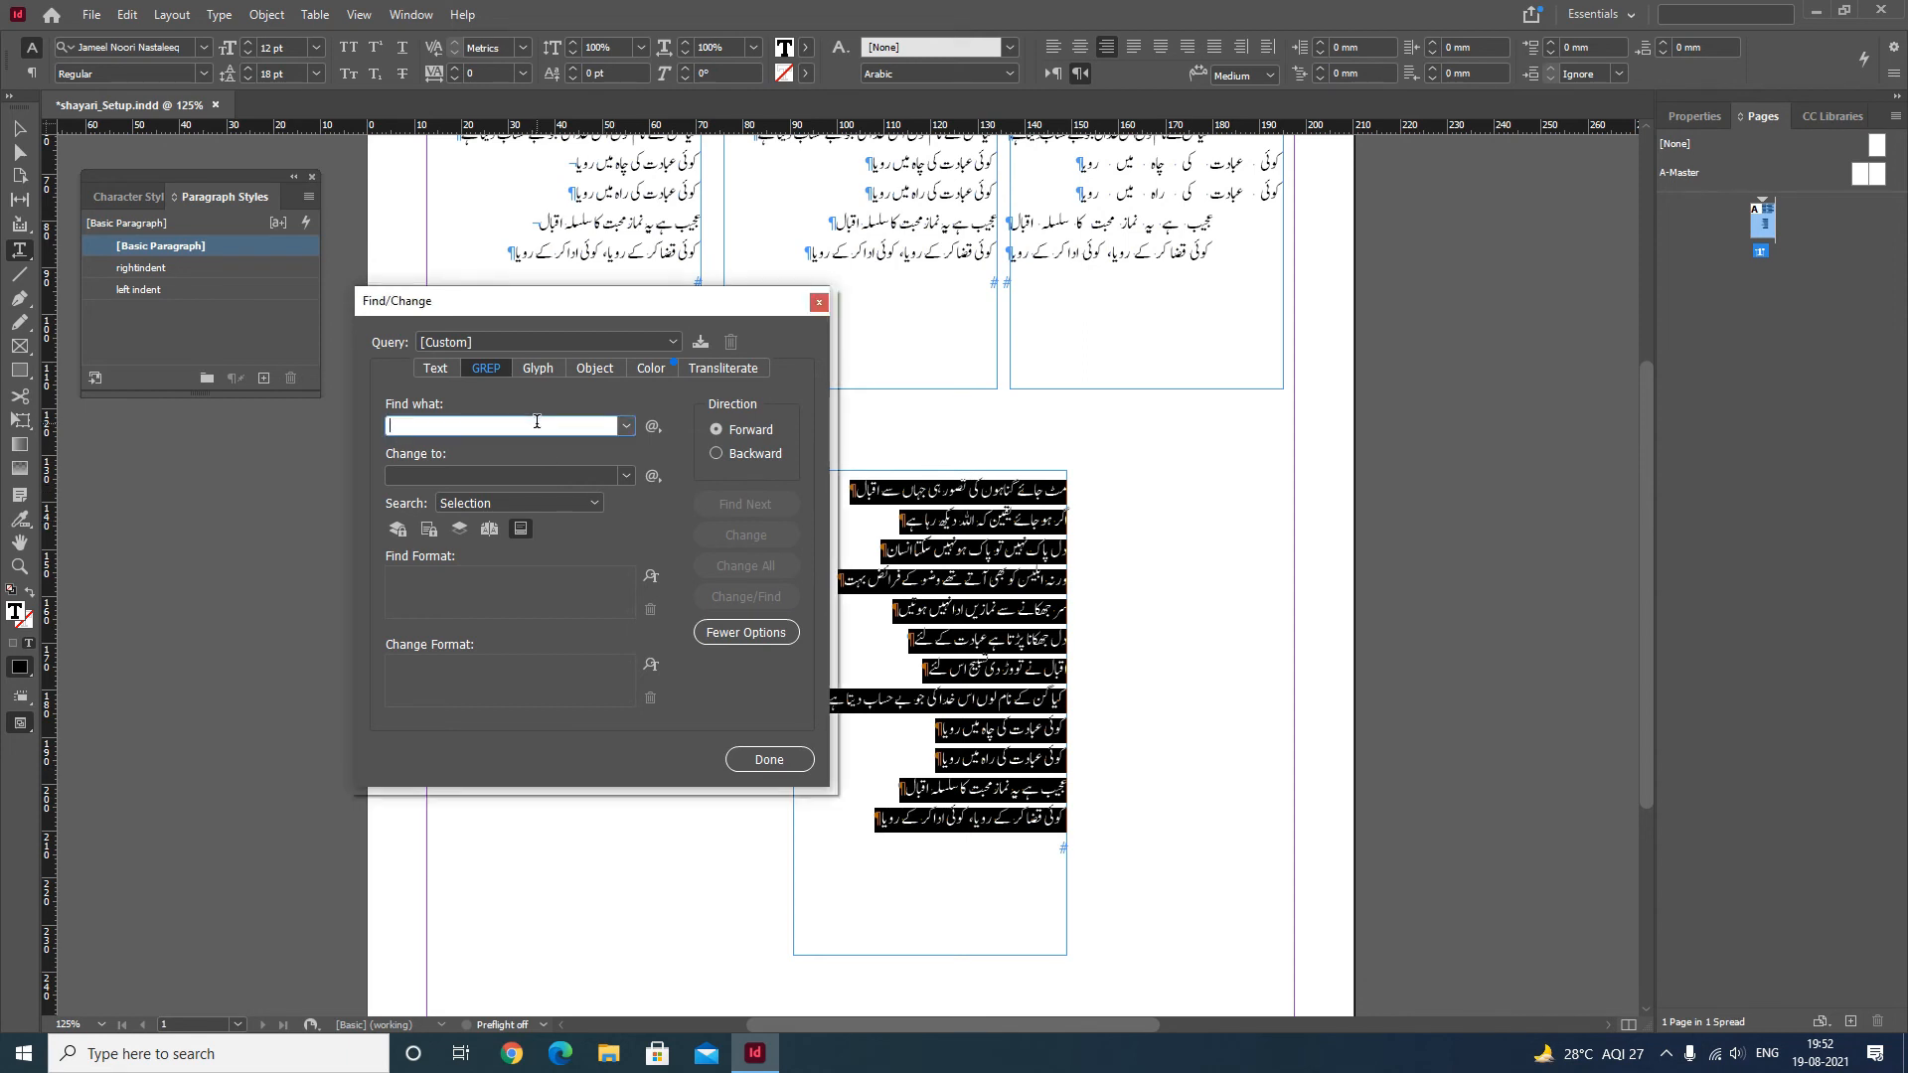
pyautogui.write('()')
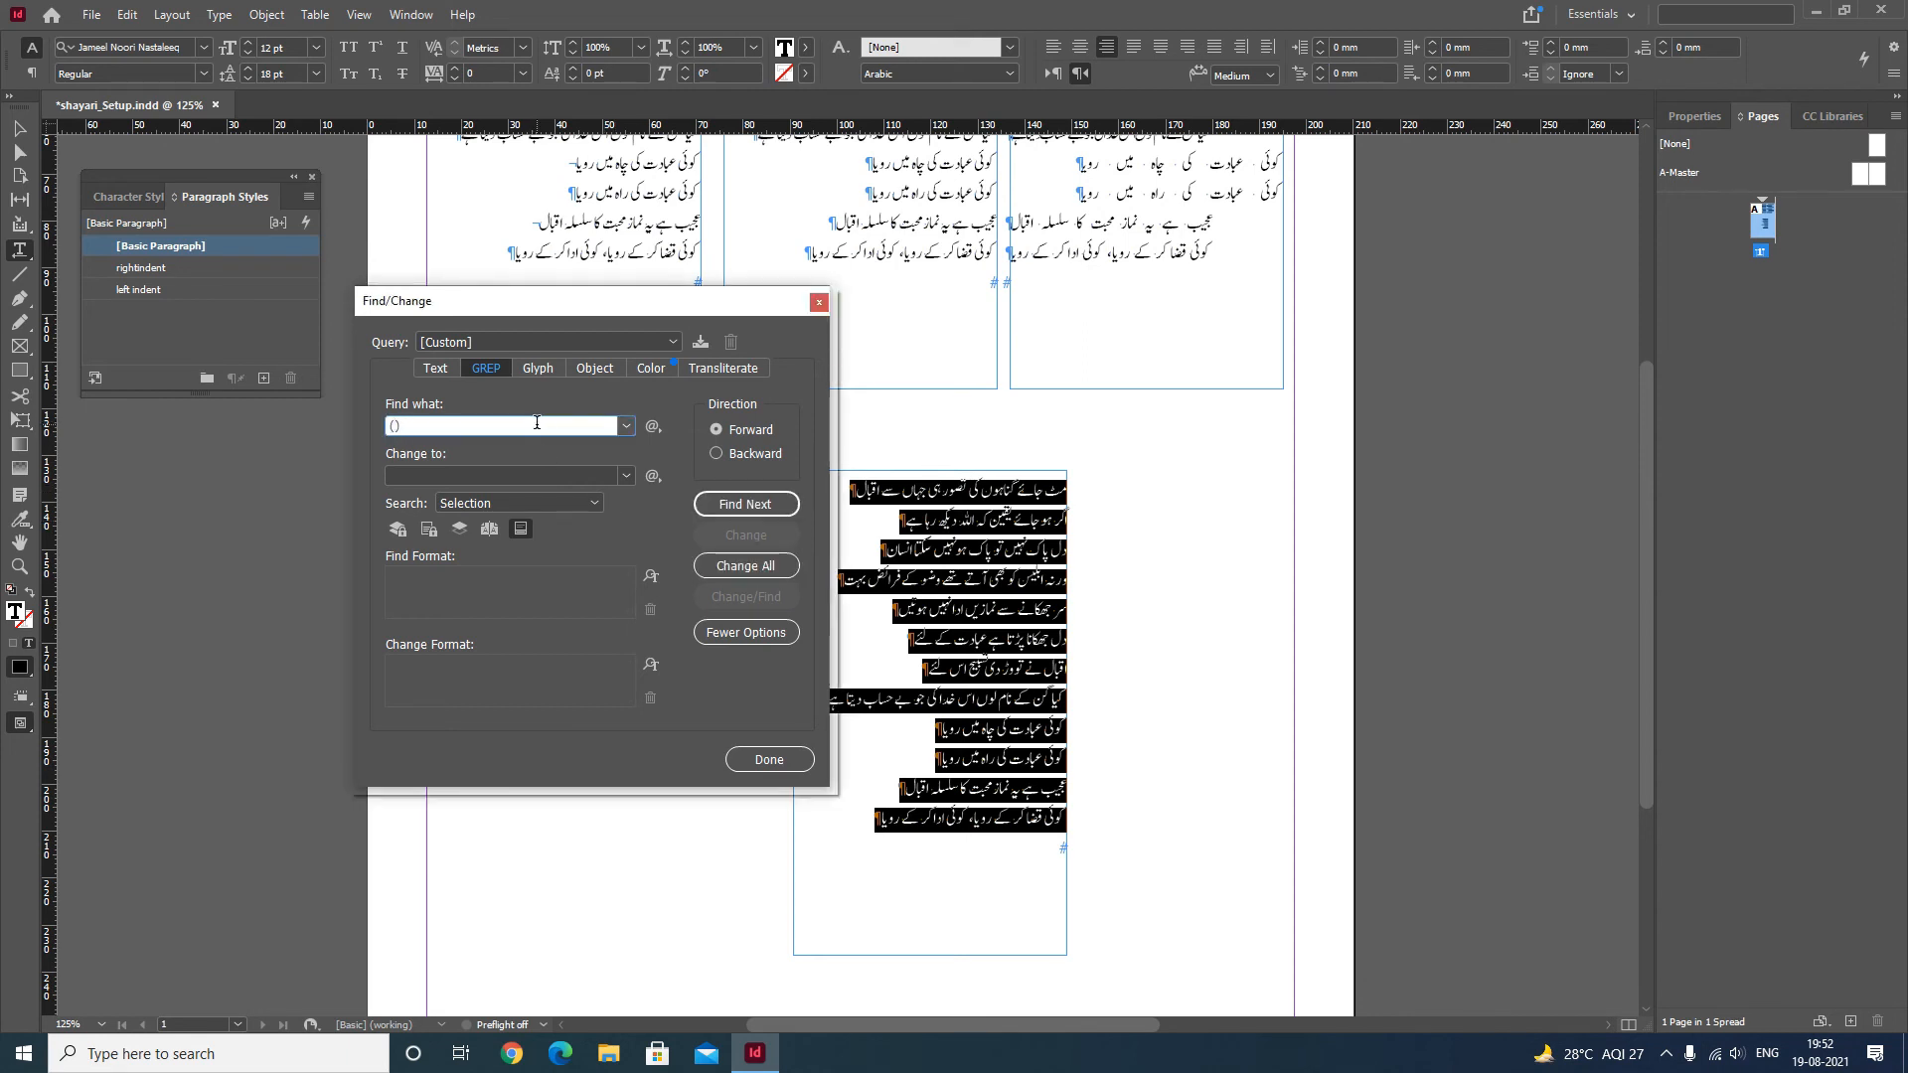
pyautogui.write('()()')
pyautogui.write('.')
pyautogui.write('+')
pyautogui.moveTo(396, 427); pyautogui.dragTo(403, 427)
pyautogui.click(417, 427)
pyautogui.write('\\r)(')
pyautogui.write('.+')
pyautogui.moveTo(449, 427); pyautogui.dragTo(365, 429)
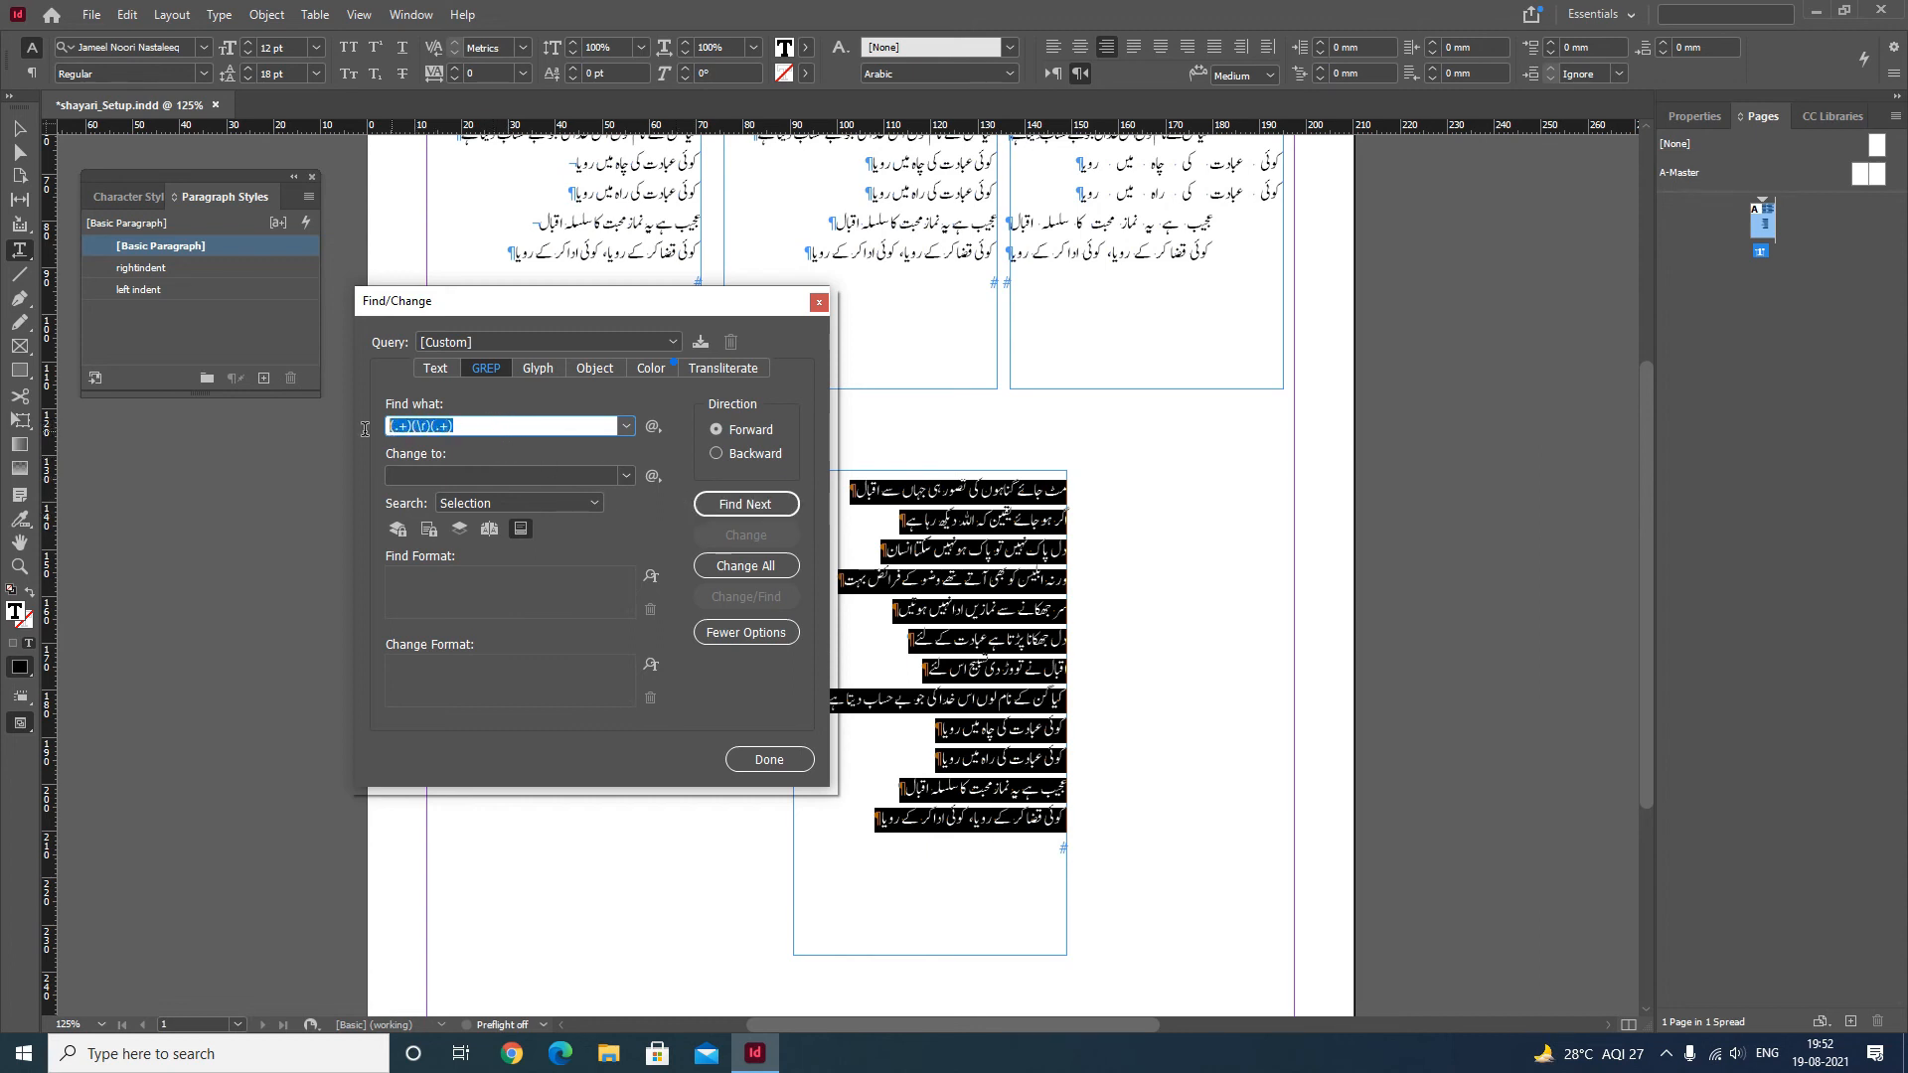
# Step through the line pairs that match the GREP pattern within the selected text
pyautogui.click(743, 505)
pyautogui.click(743, 504)
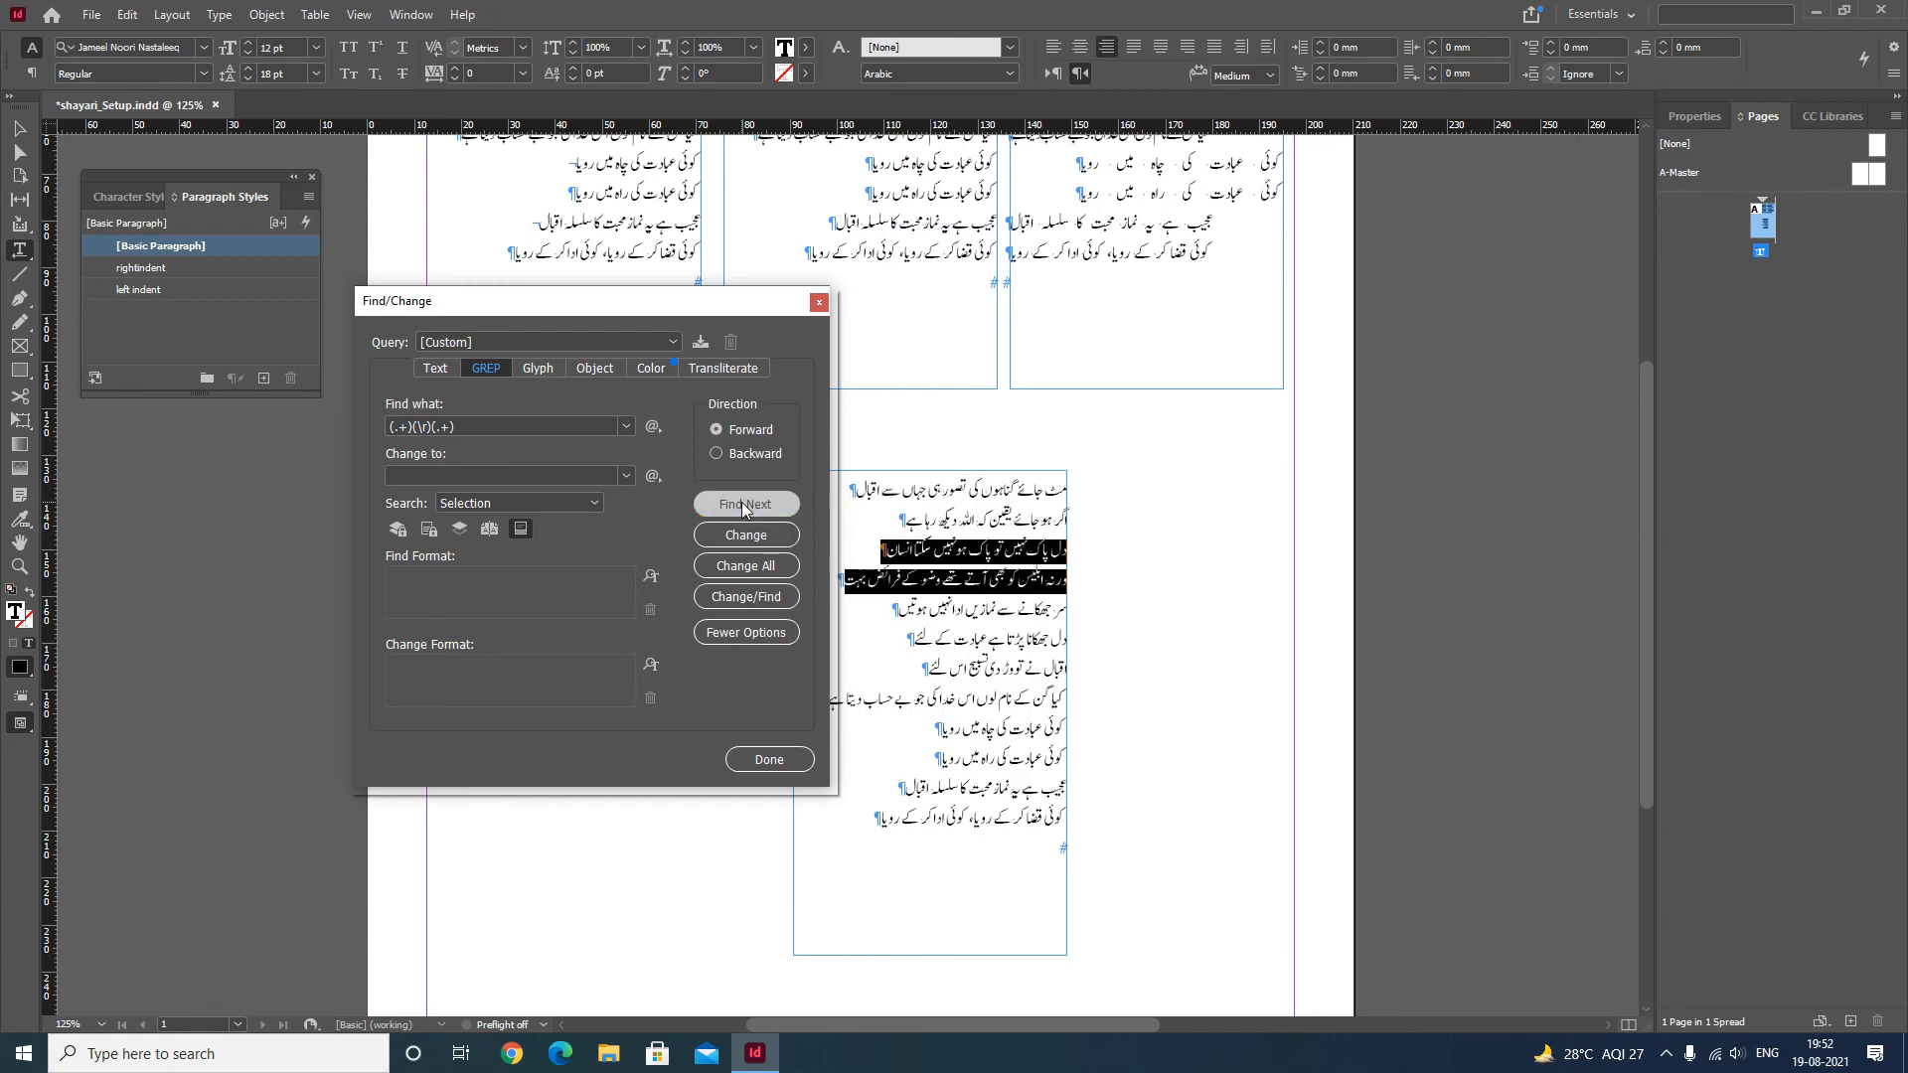
pyautogui.click(743, 504)
pyautogui.click(743, 505)
pyautogui.click(744, 504)
pyautogui.click(744, 505)
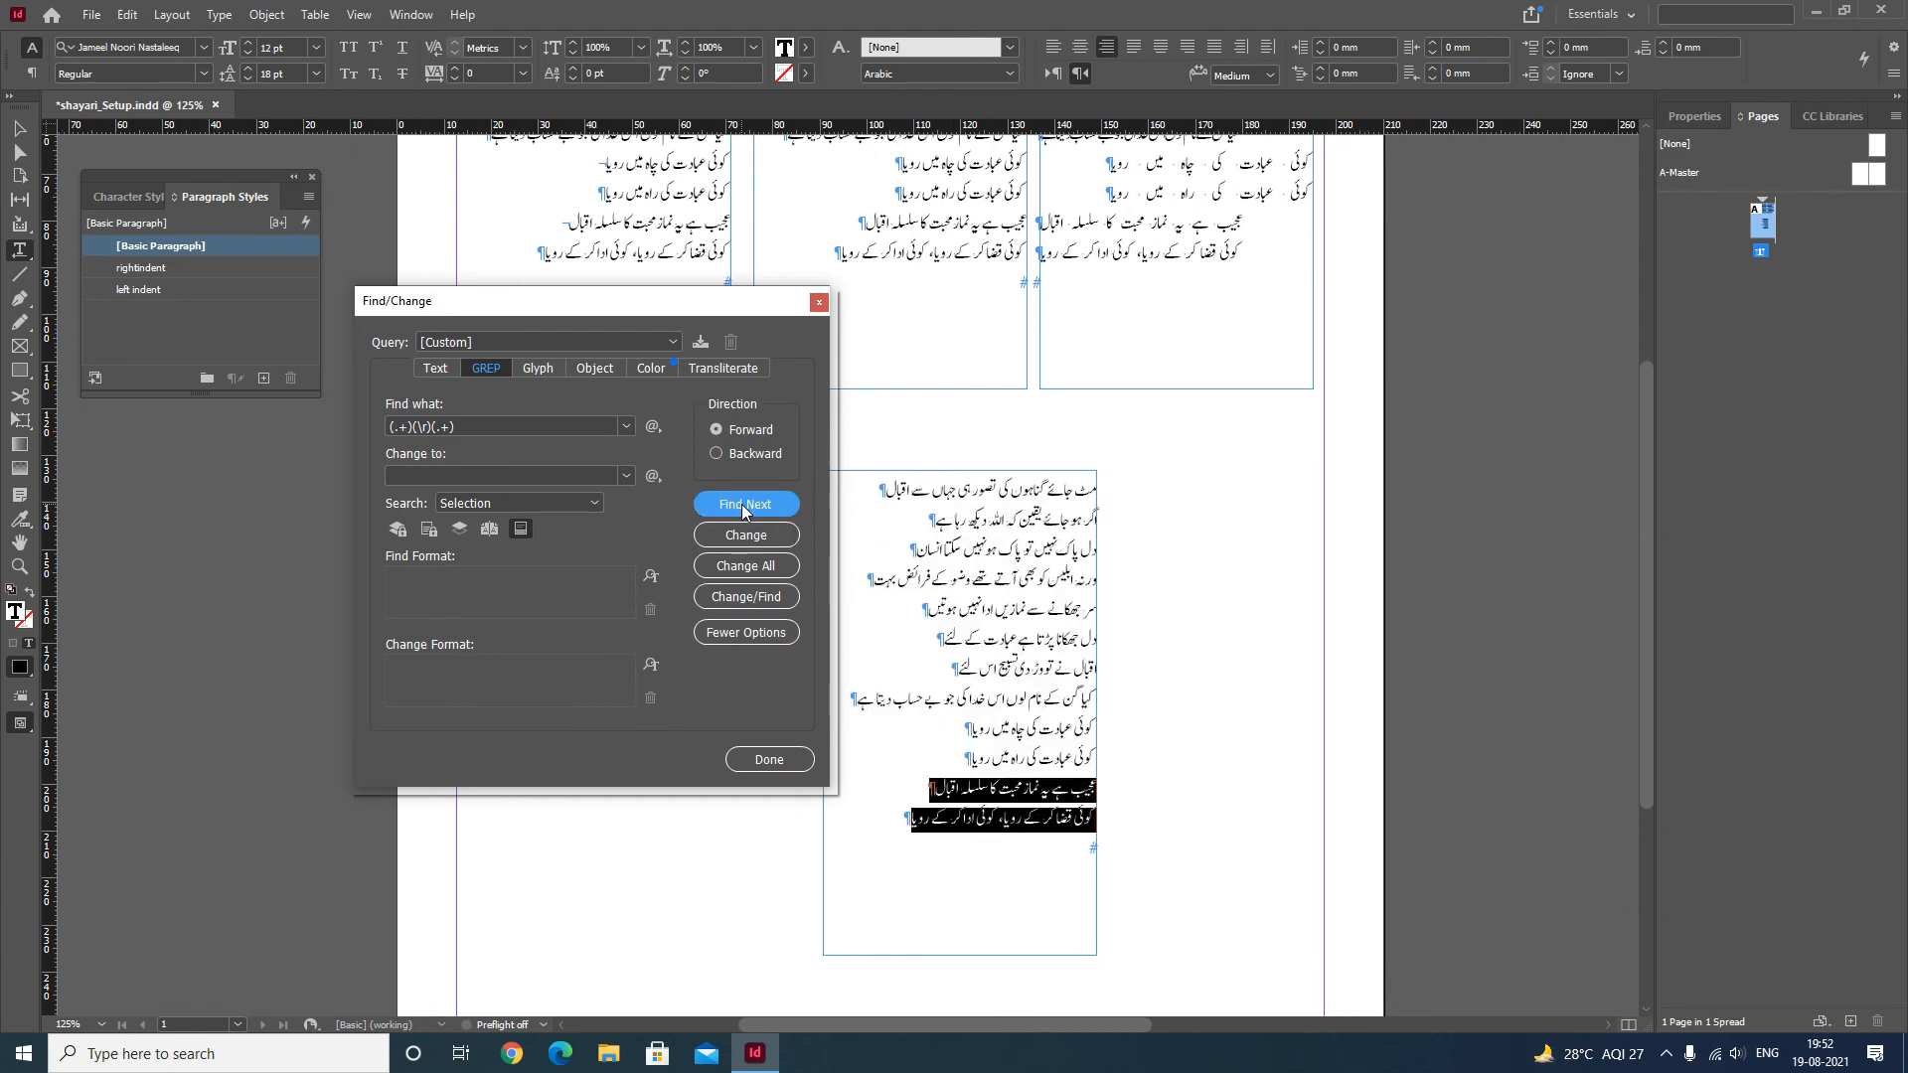
pyautogui.click(743, 505)
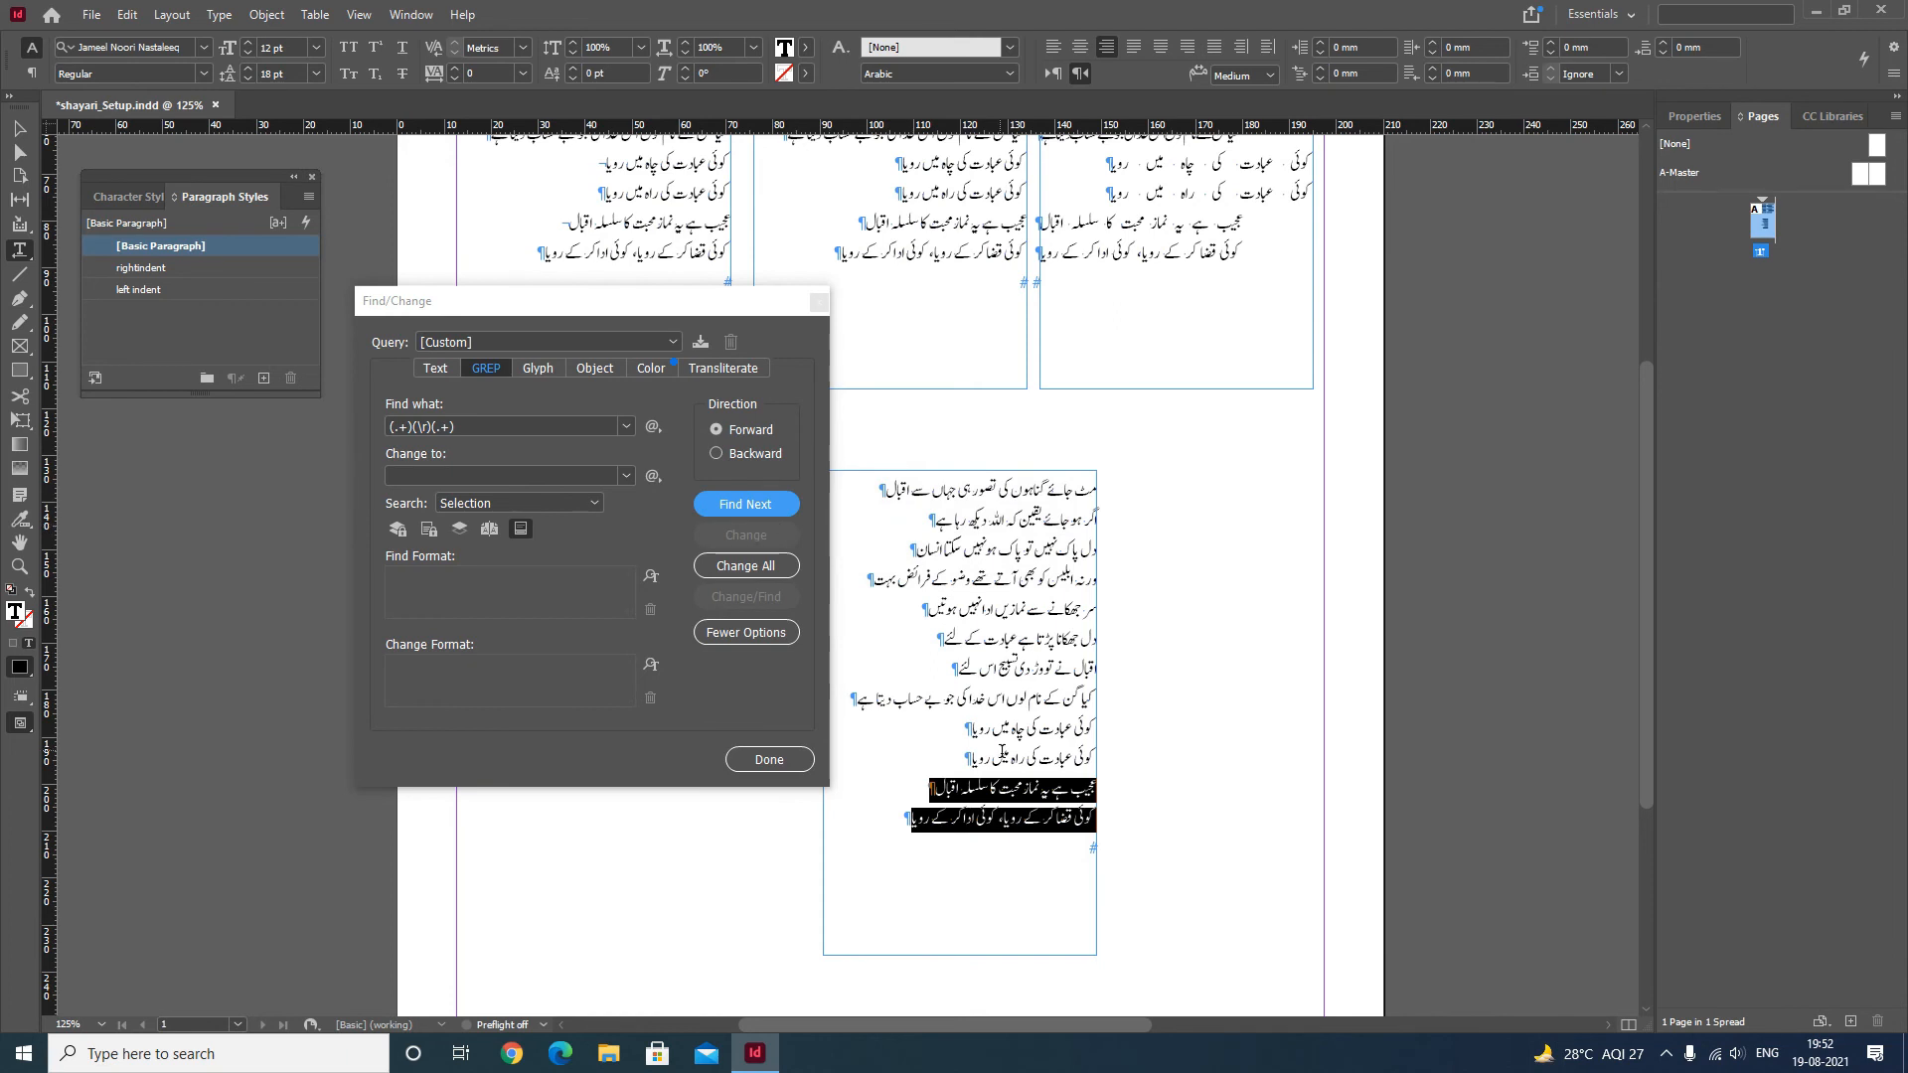
# Reselect all the text in the copied frame and set the GREP replacement to $1\x{000a}$3
pyautogui.click(999, 751)
pyautogui.hotkey('ctrl', 'a')
pyautogui.click(436, 477)
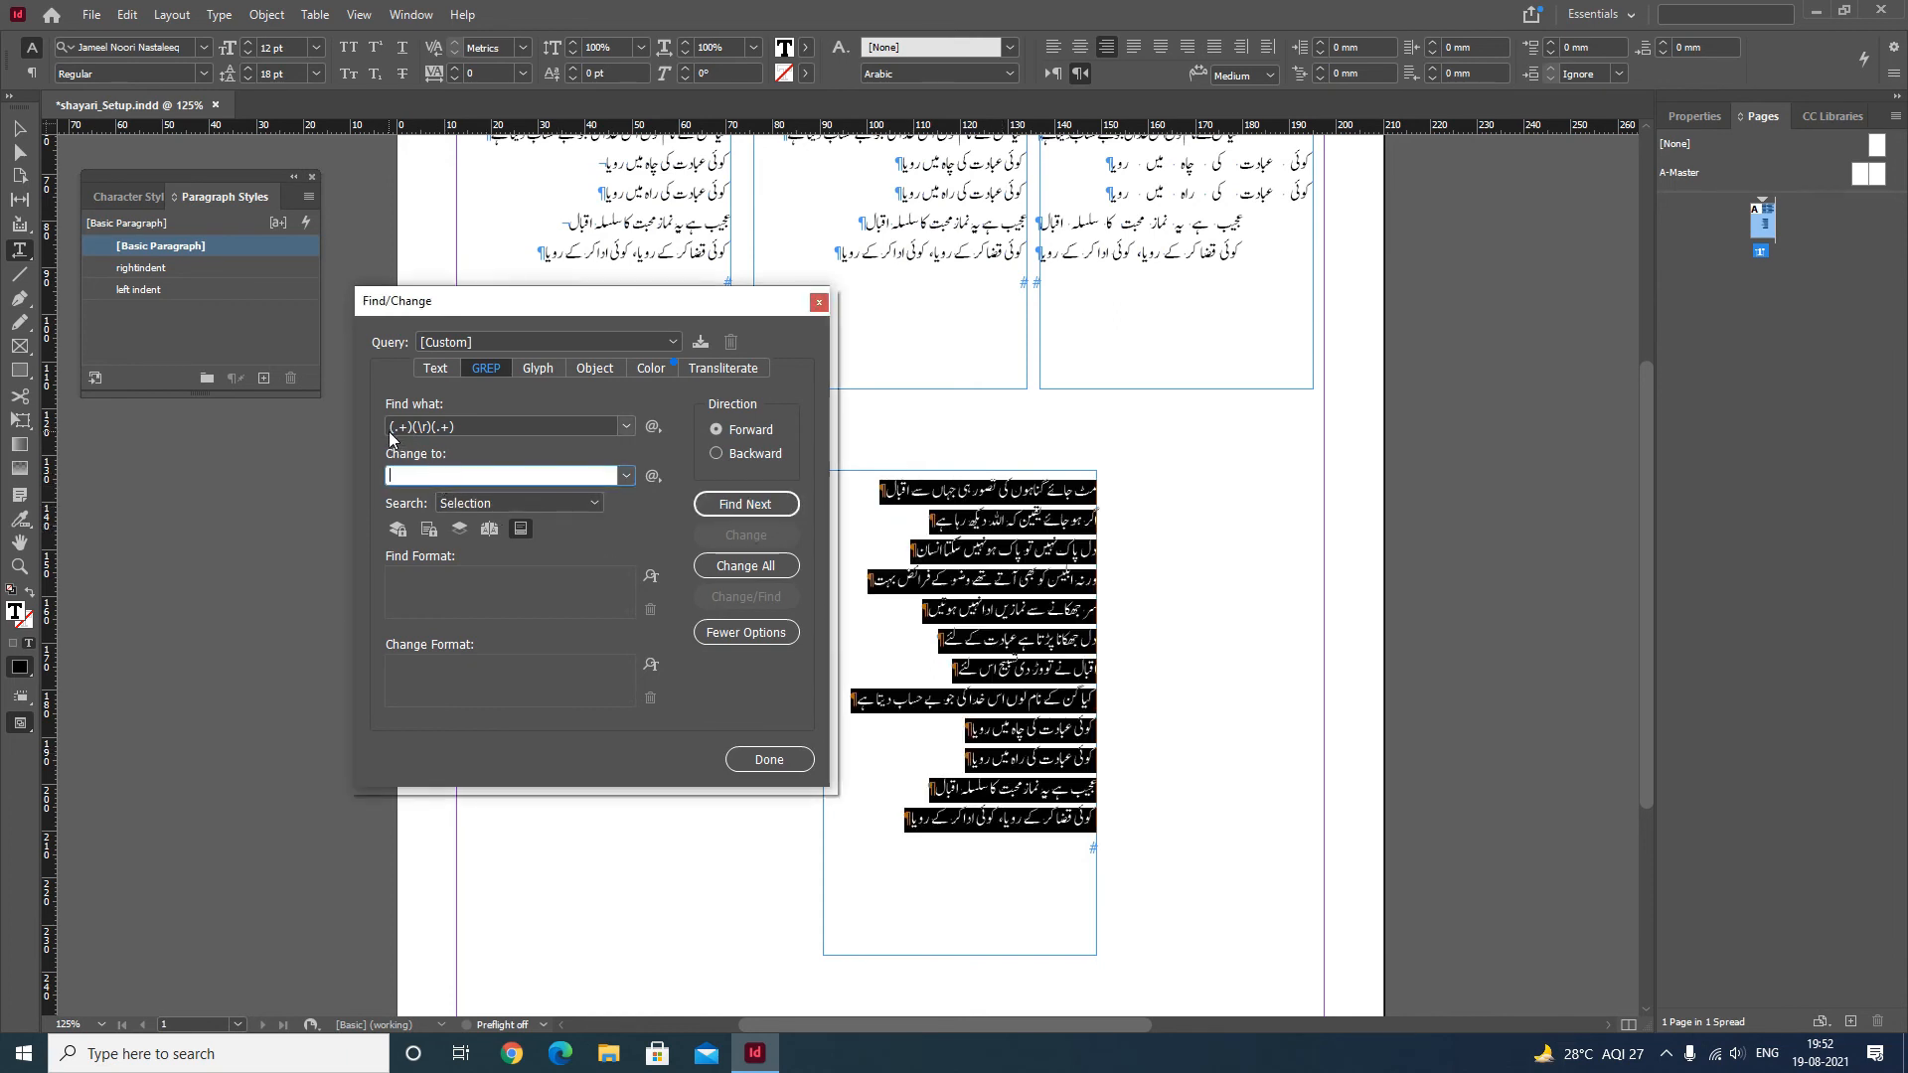
pyautogui.write('$1\\')
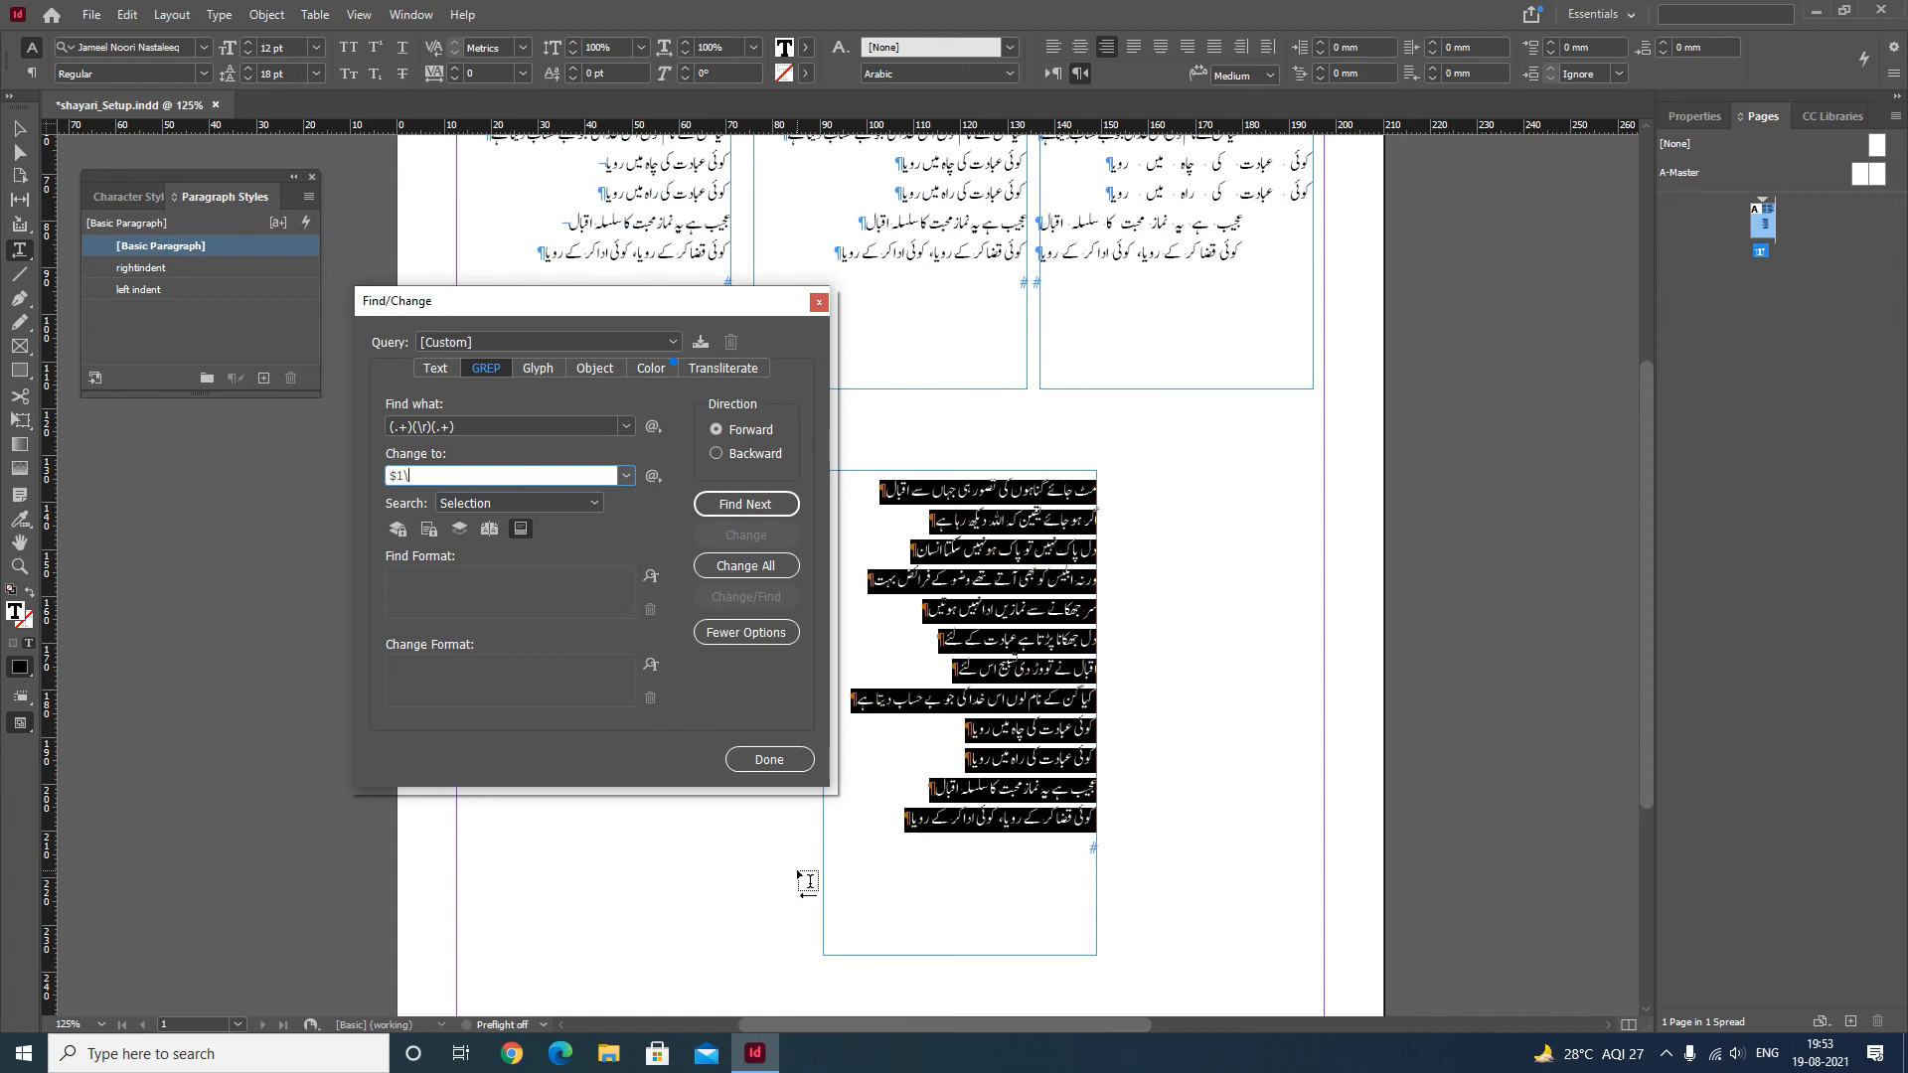
pyautogui.write('{}')
pyautogui.write('000a')
pyautogui.write('$3')
# Replace all the matching paragraph breaks in the frame's selected text with forced line breaks and close Find/Change
pyautogui.click(884, 491)
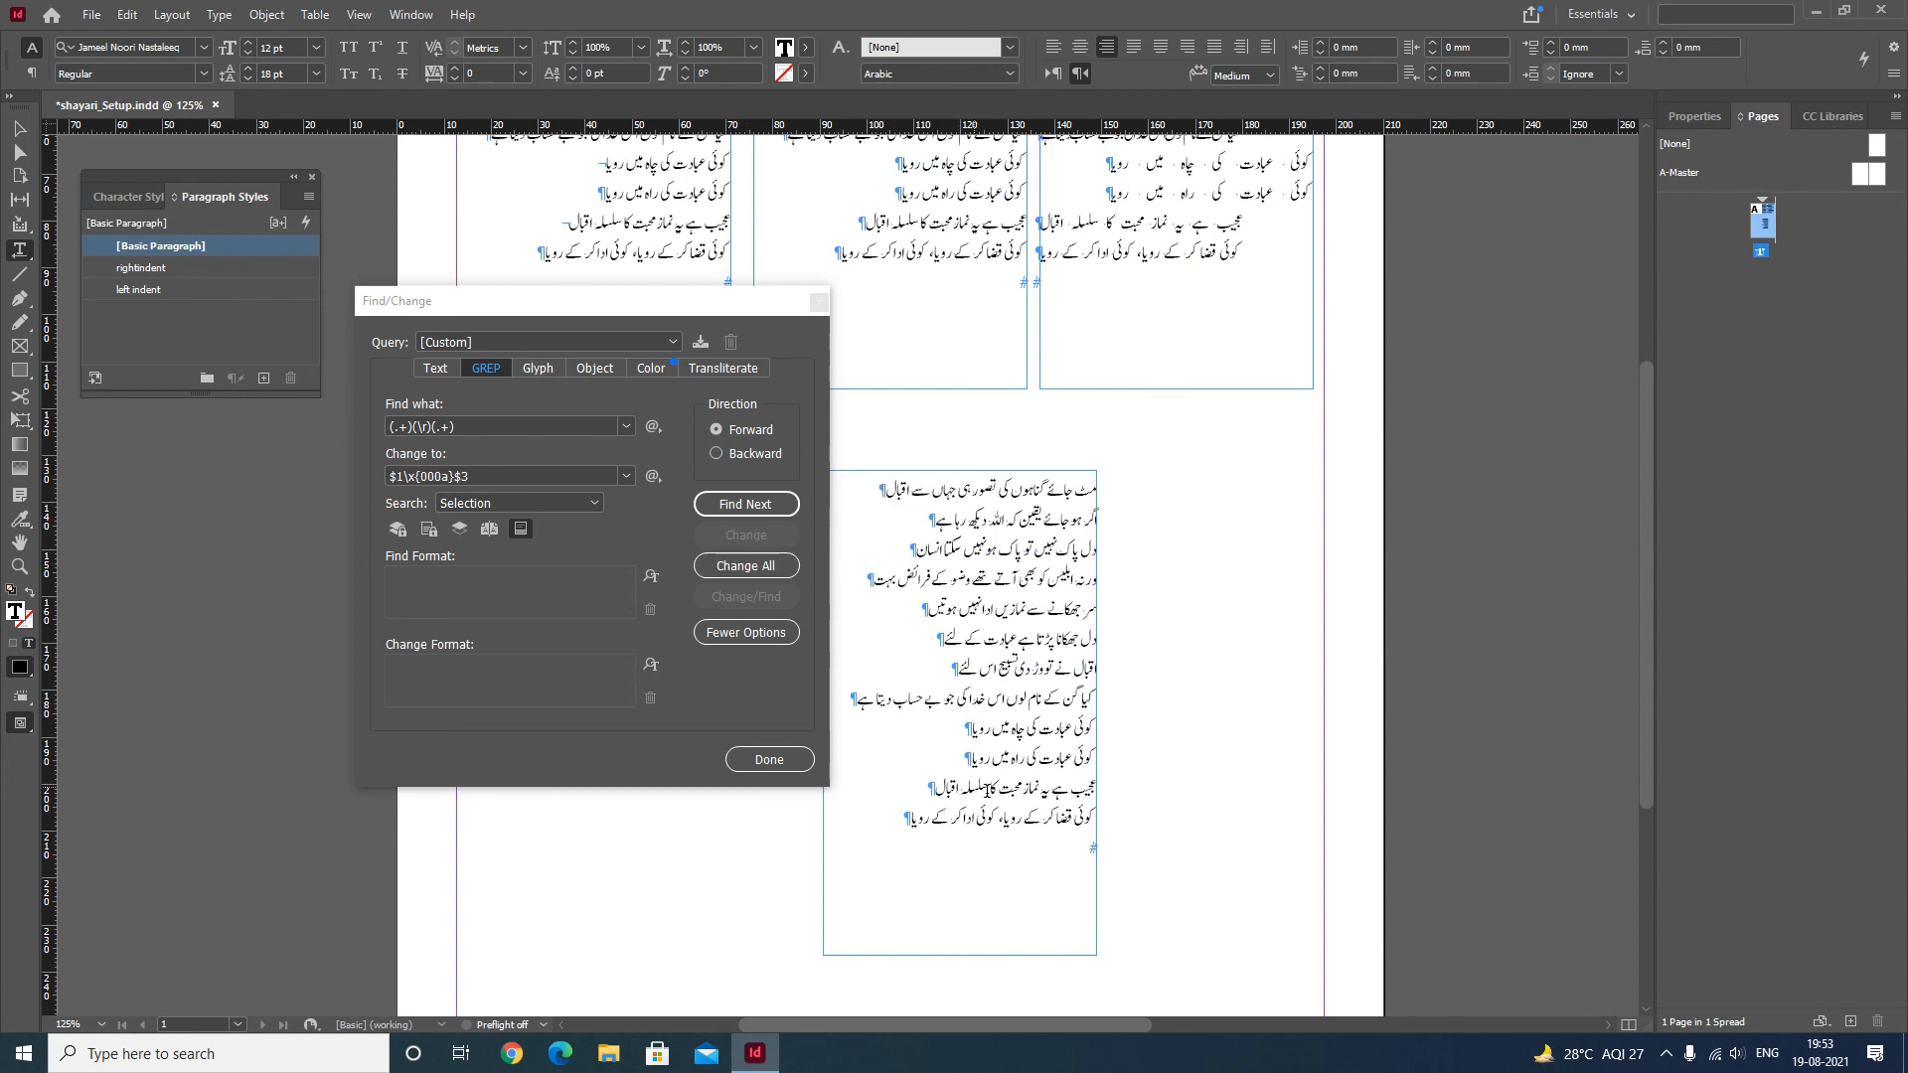
pyautogui.click(956, 775)
pyautogui.hotkey('ctrl', 'a')
pyautogui.click(771, 564)
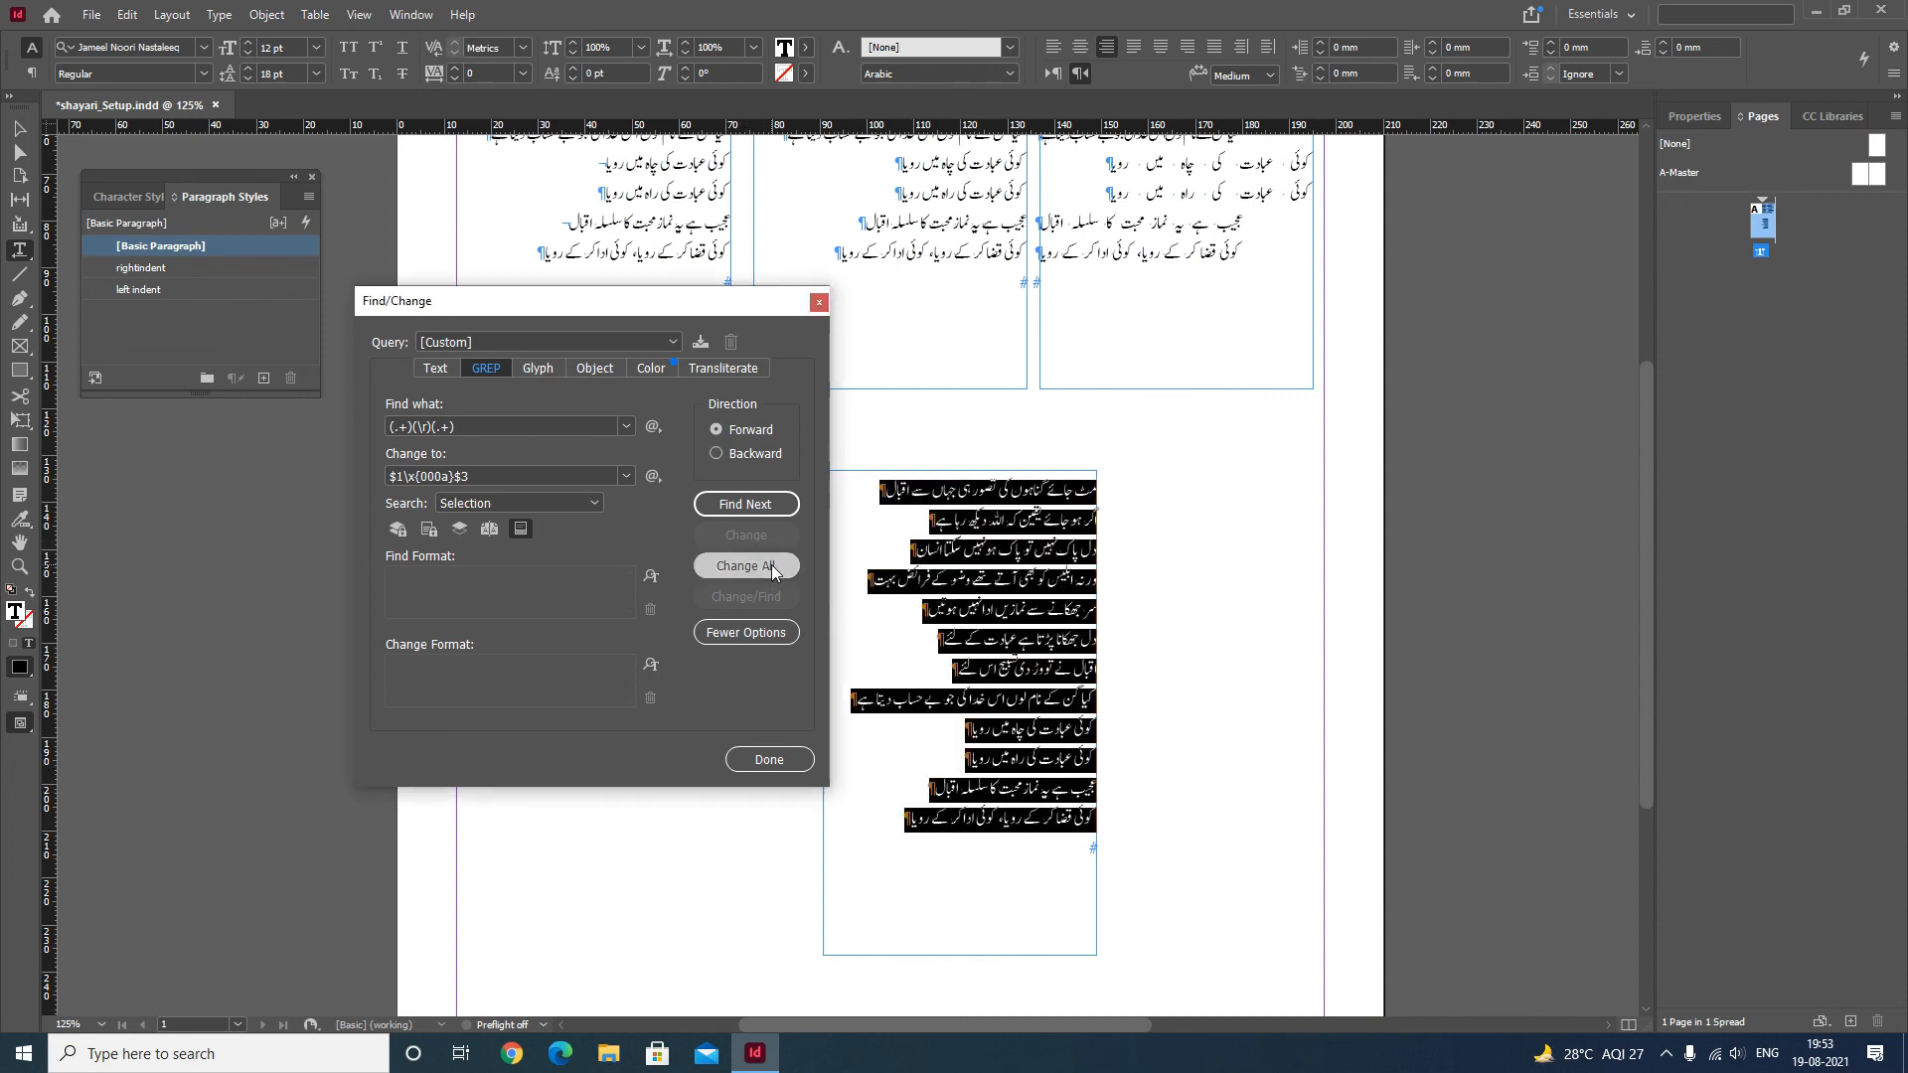
pyautogui.click(1071, 551)
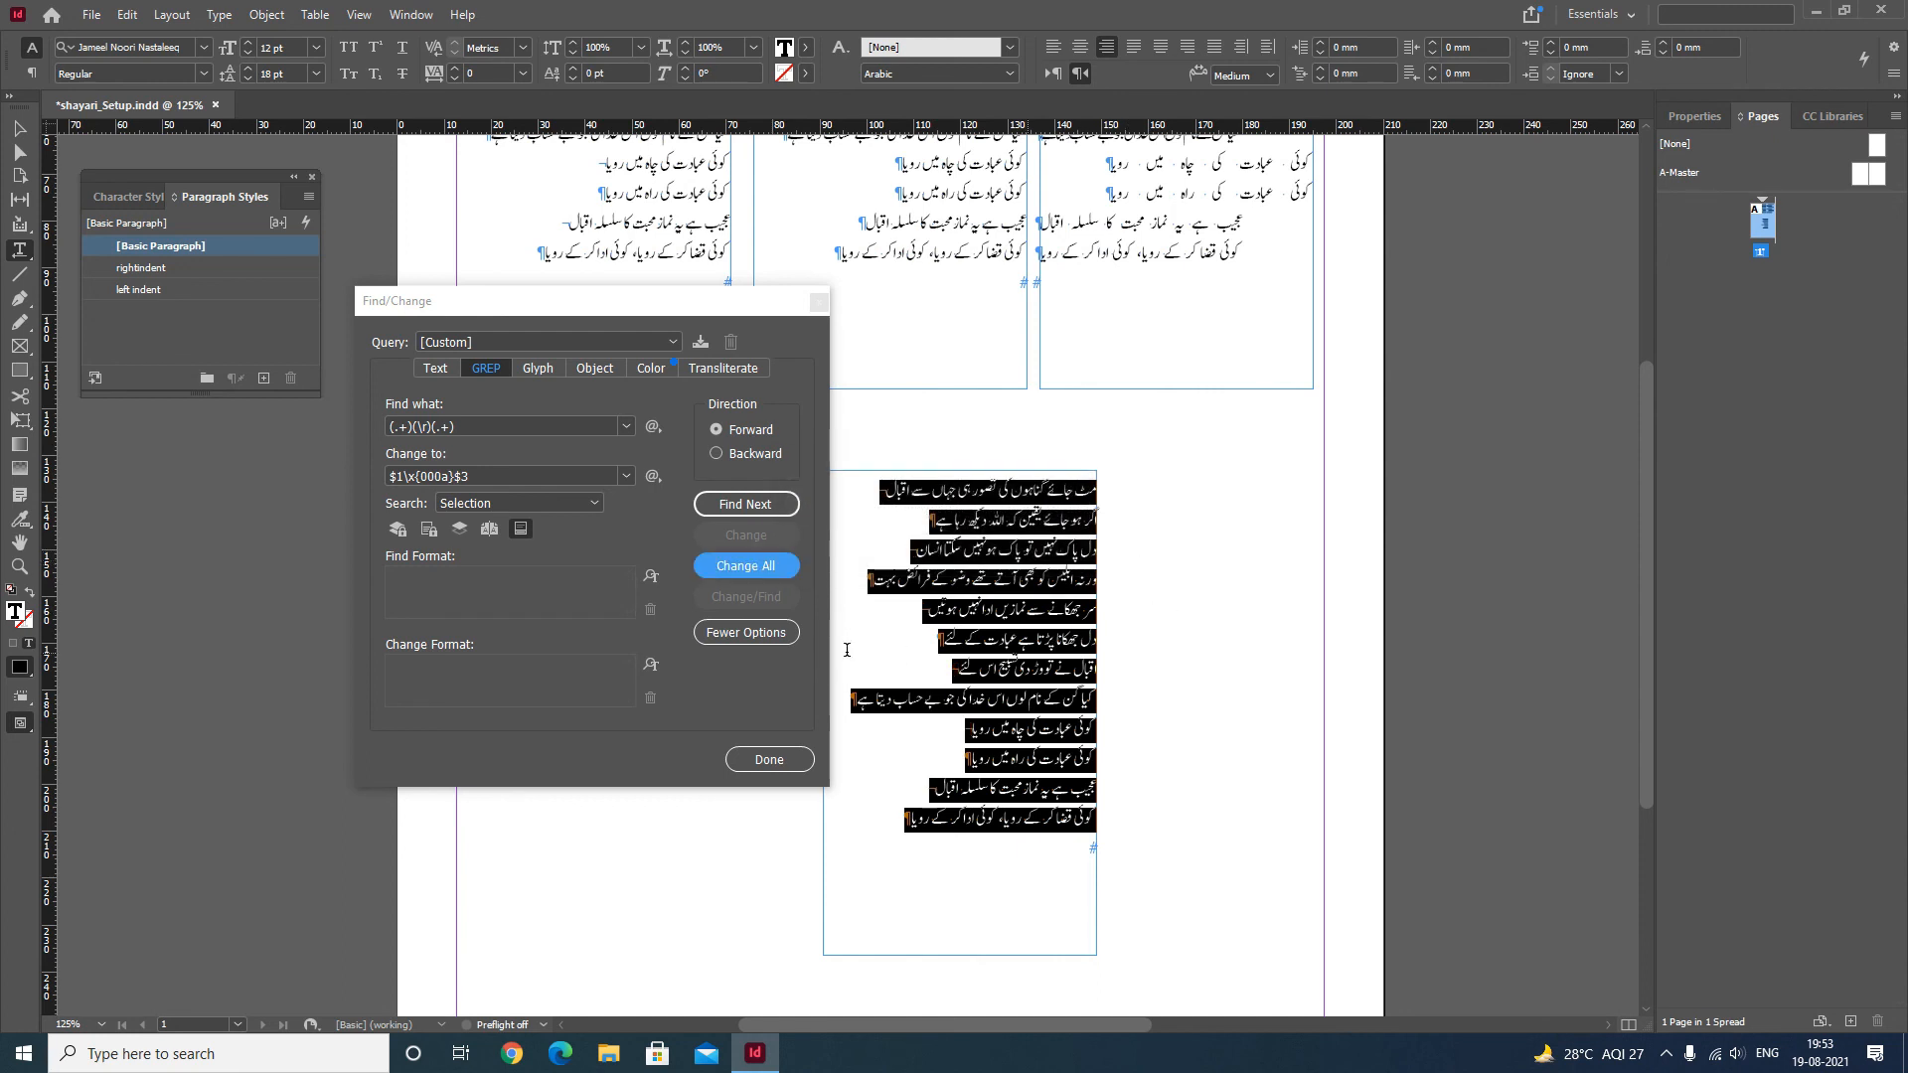
pyautogui.click(769, 759)
pyautogui.press('Escape')
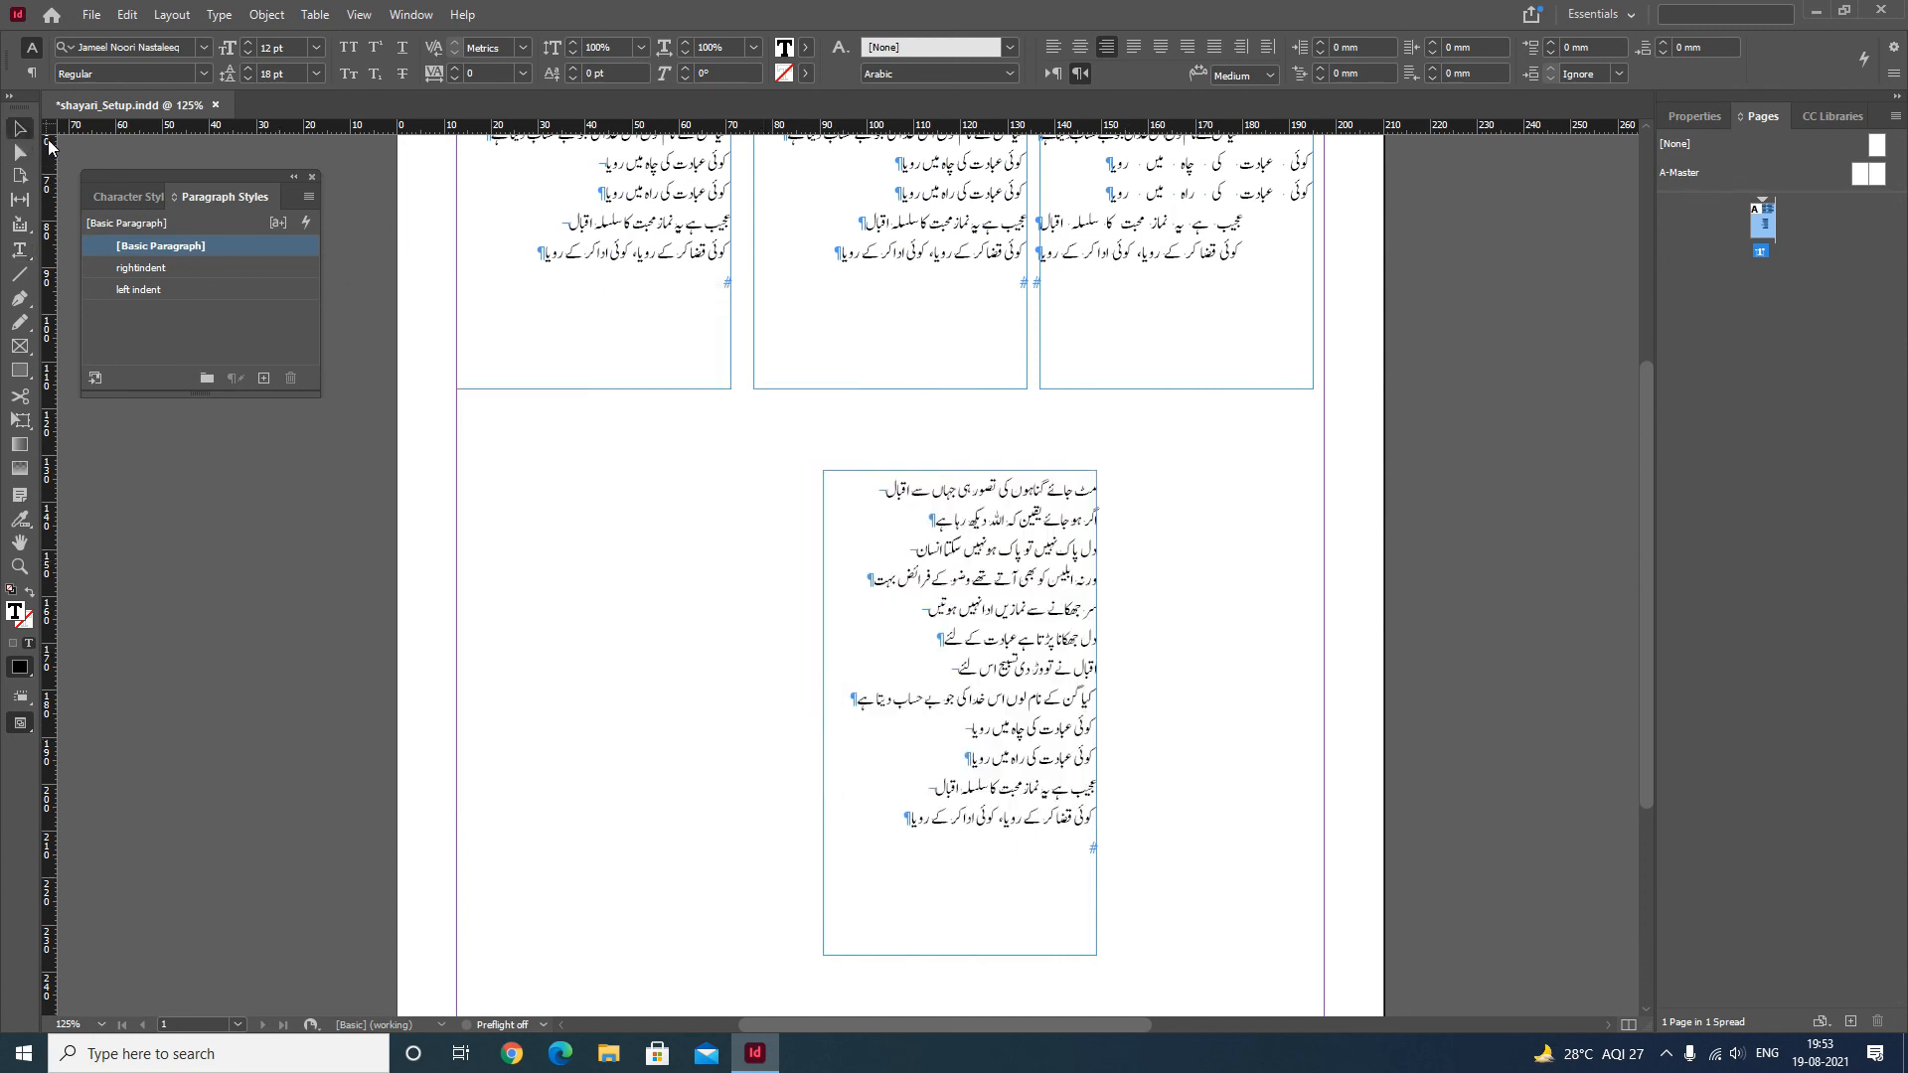
# Move the copied frame up slightly and apply the "left indent" style followed by its next style to all its verses
pyautogui.moveTo(975, 581); pyautogui.dragTo(955, 537)
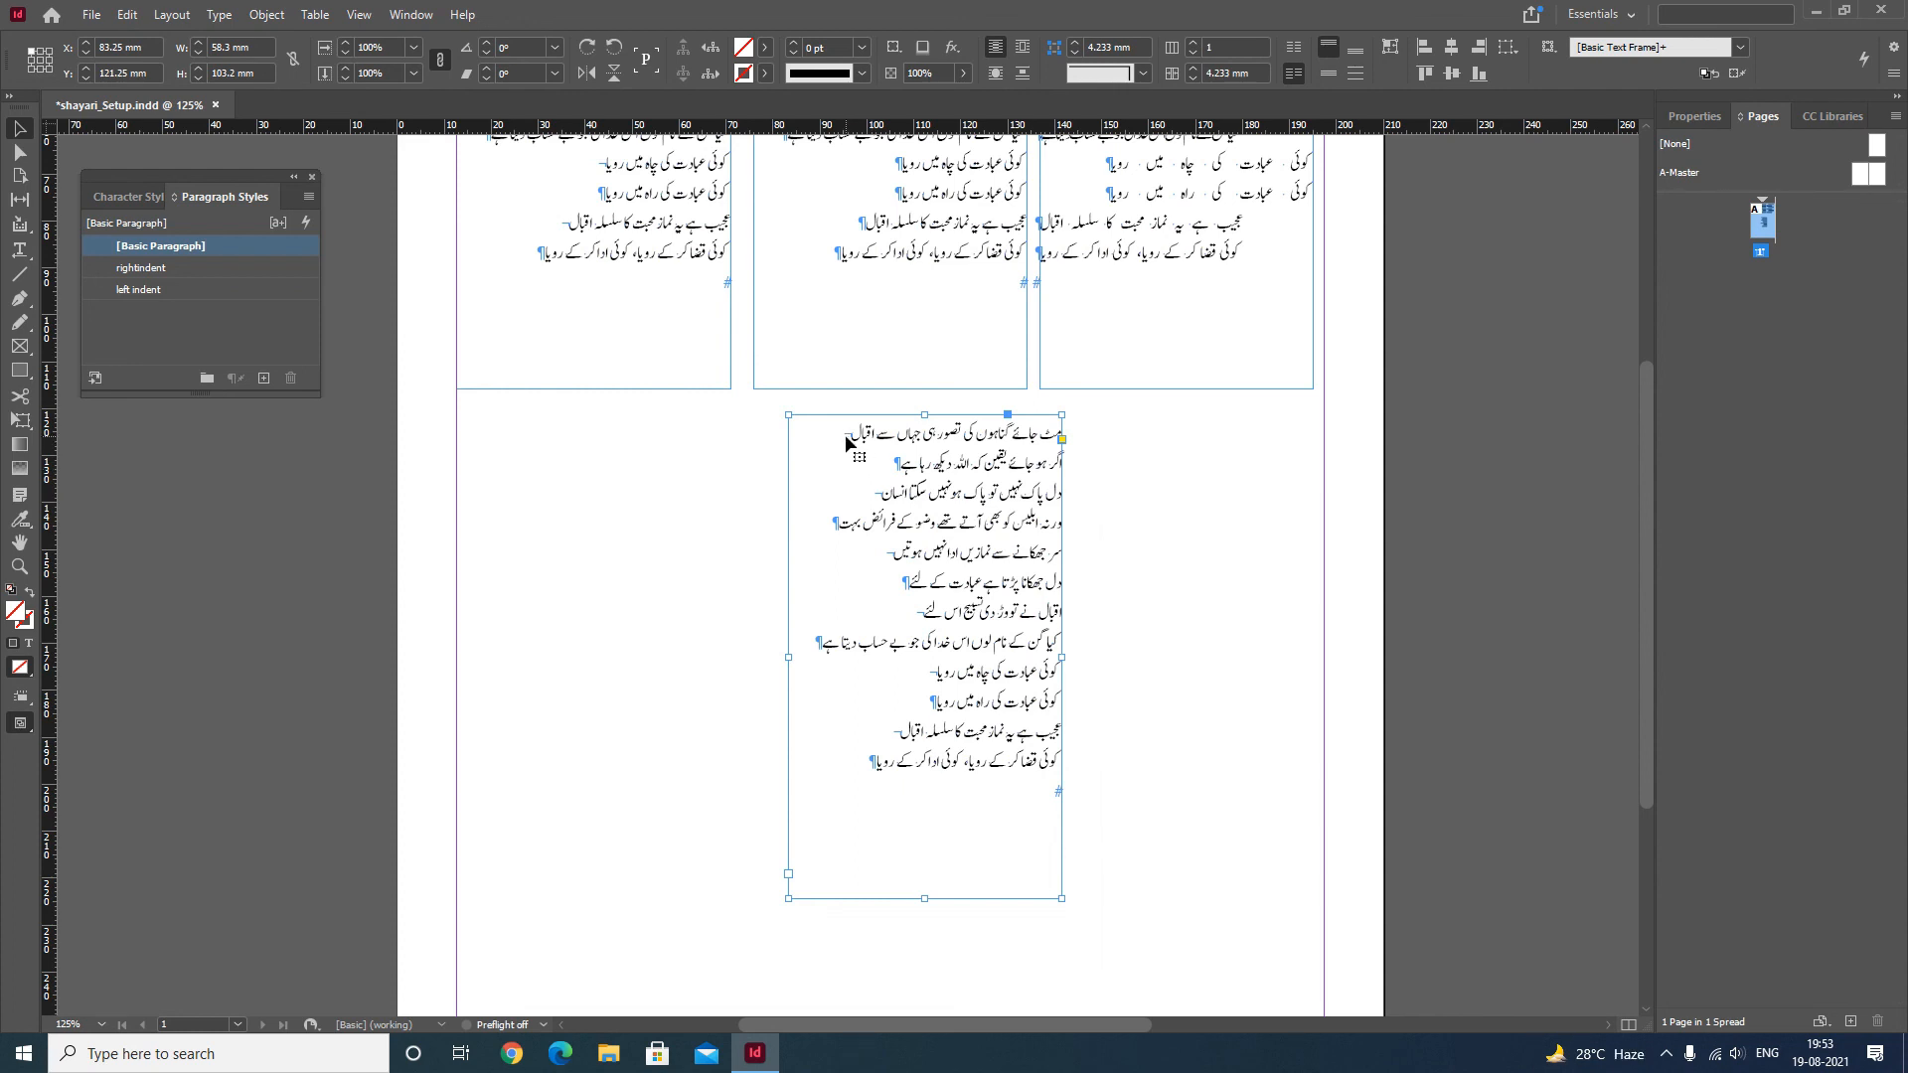
pyautogui.click(19, 250)
pyautogui.moveTo(857, 766); pyautogui.dragTo(1068, 429)
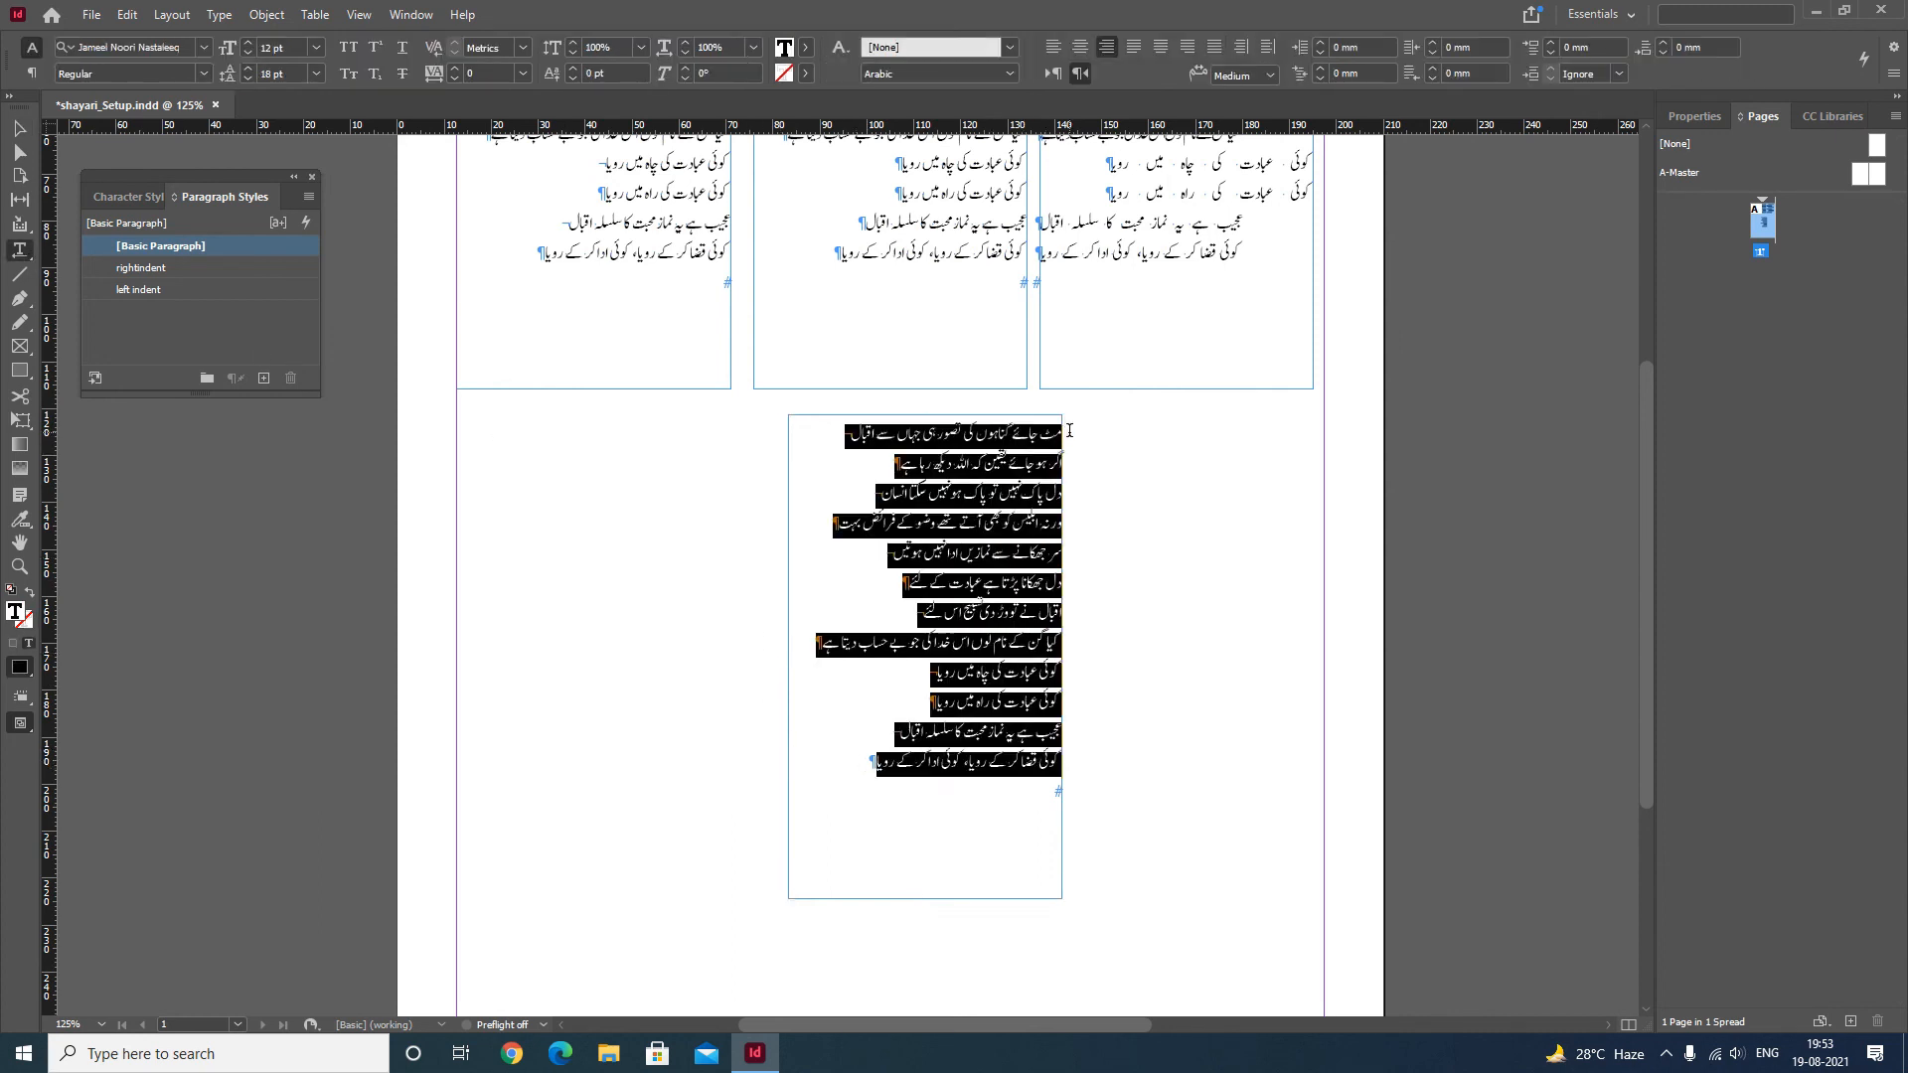
pyautogui.rightClick(222, 293)
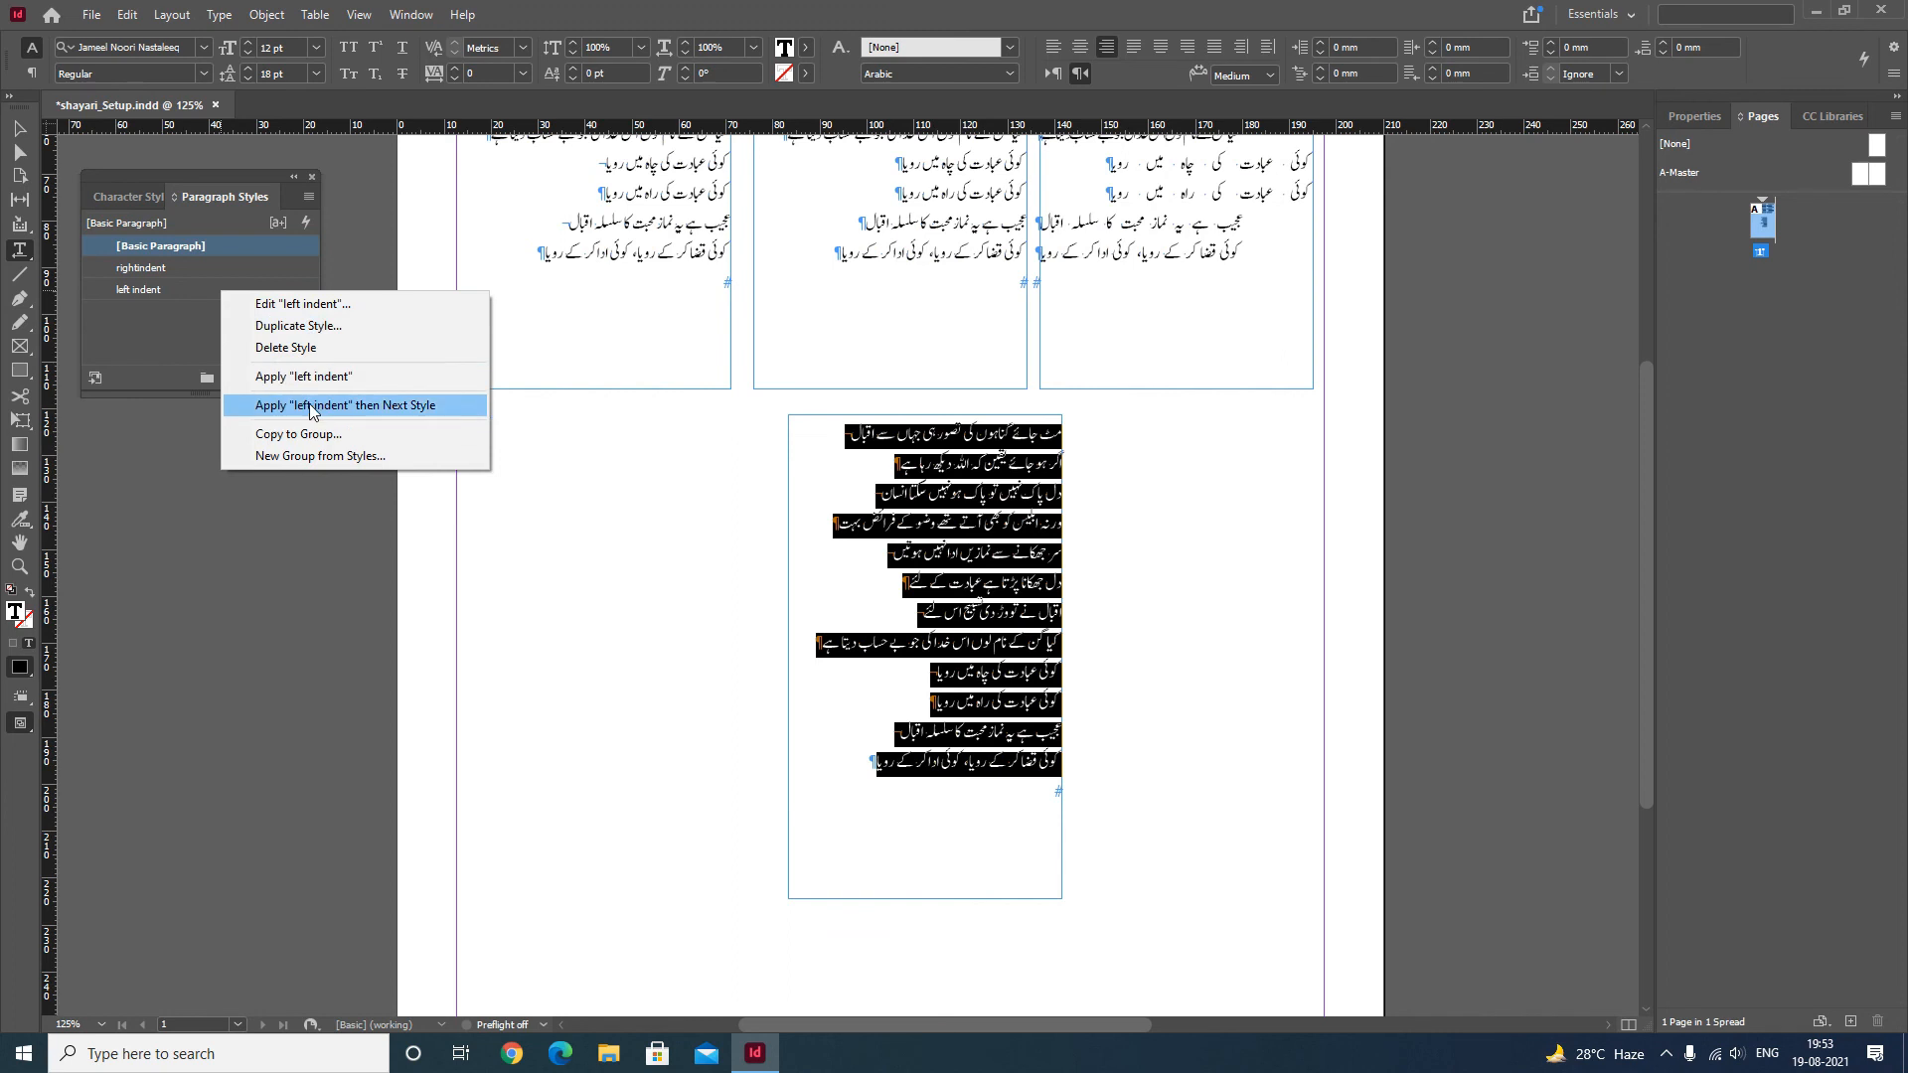
pyautogui.click(380, 406)
pyautogui.click(1002, 494)
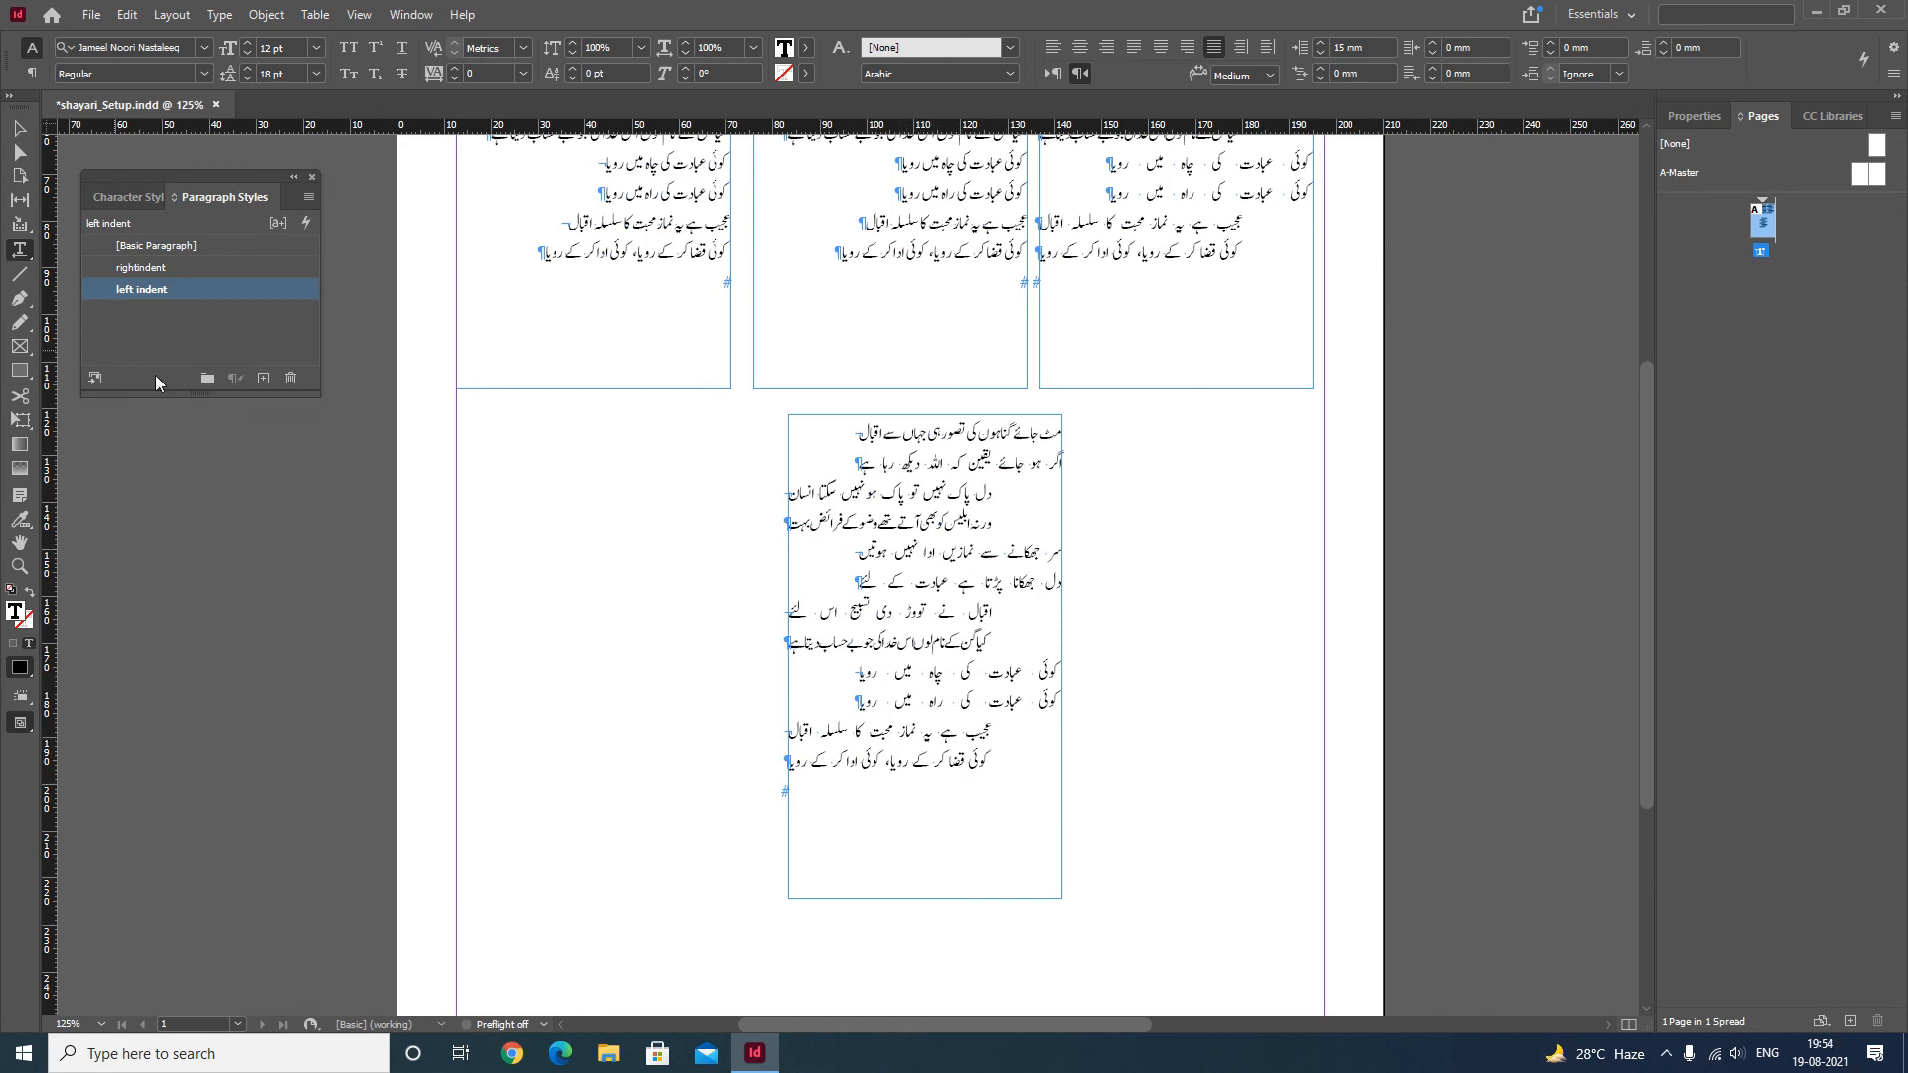
pyautogui.click(19, 130)
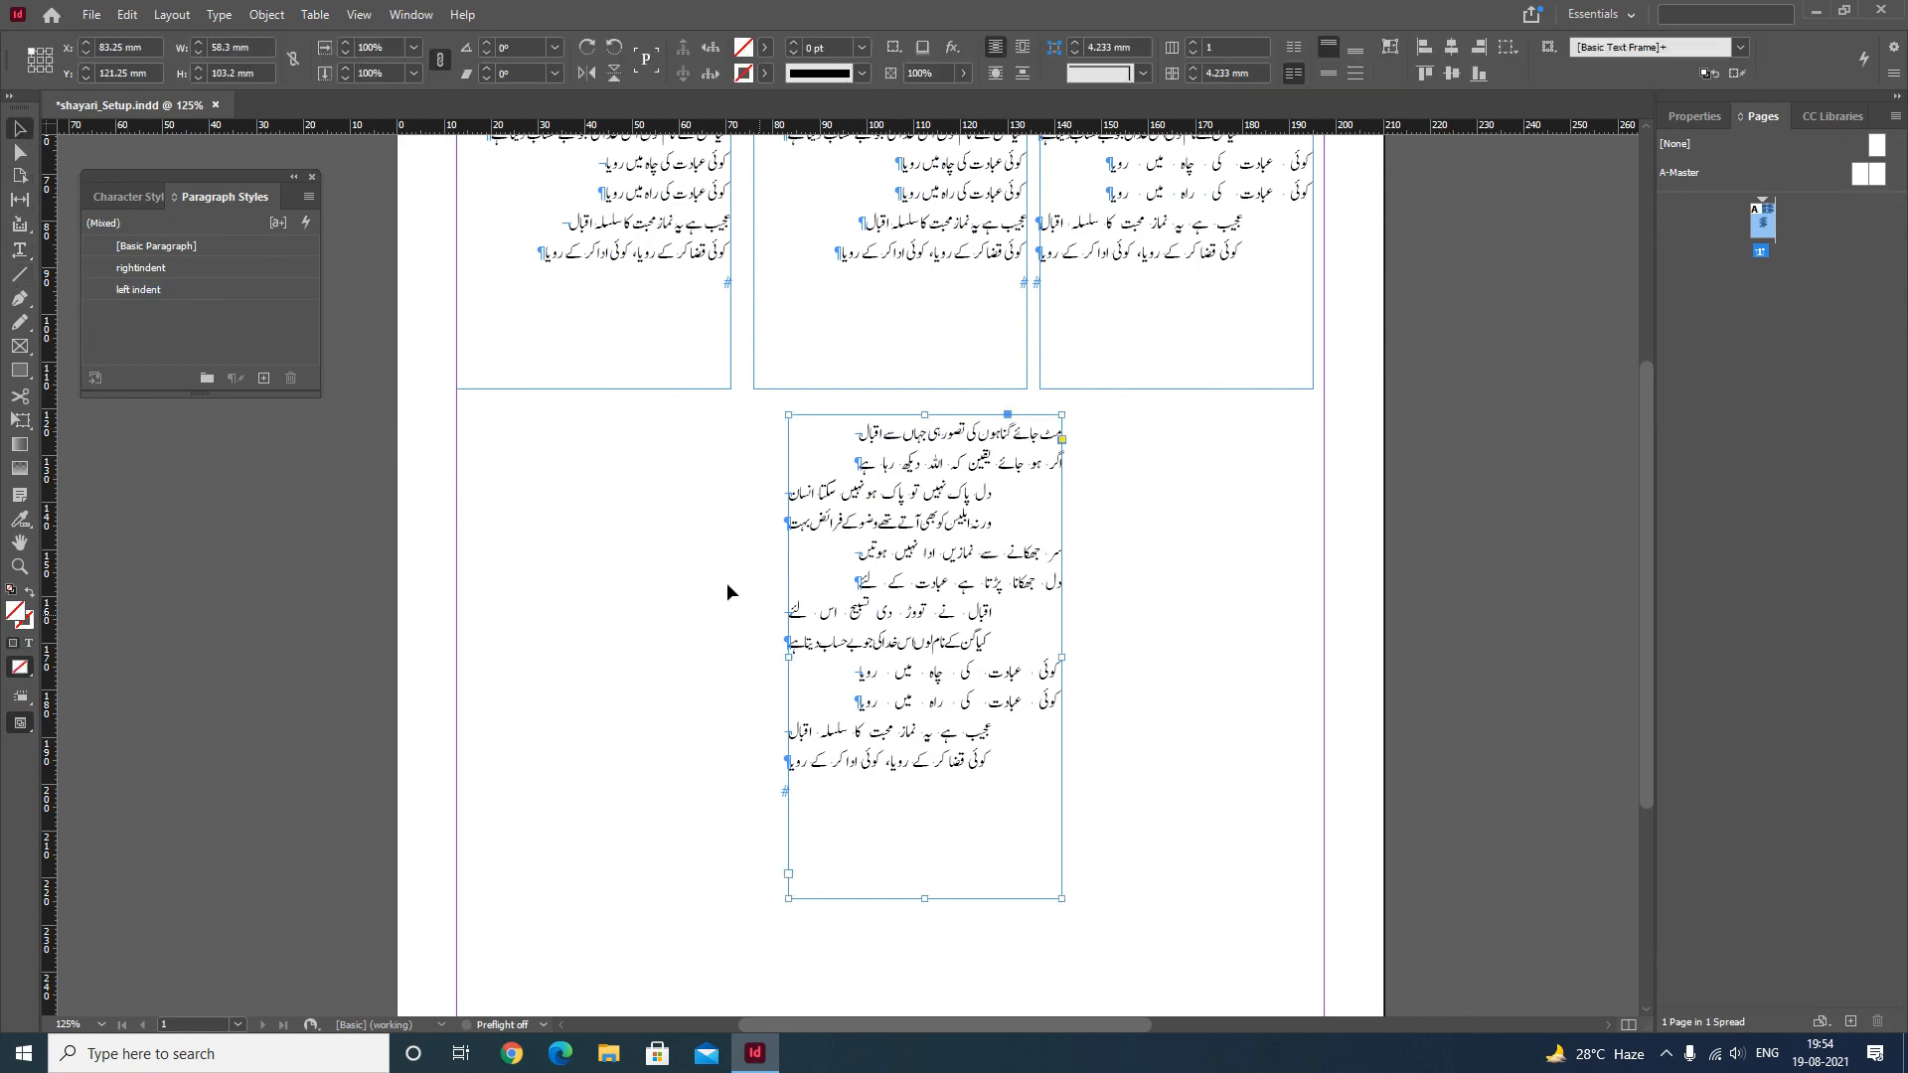
# Review the Next Style settings of the "left indent" and "rightindent" paragraph styles without changing them
pyautogui.rightClick(149, 289)
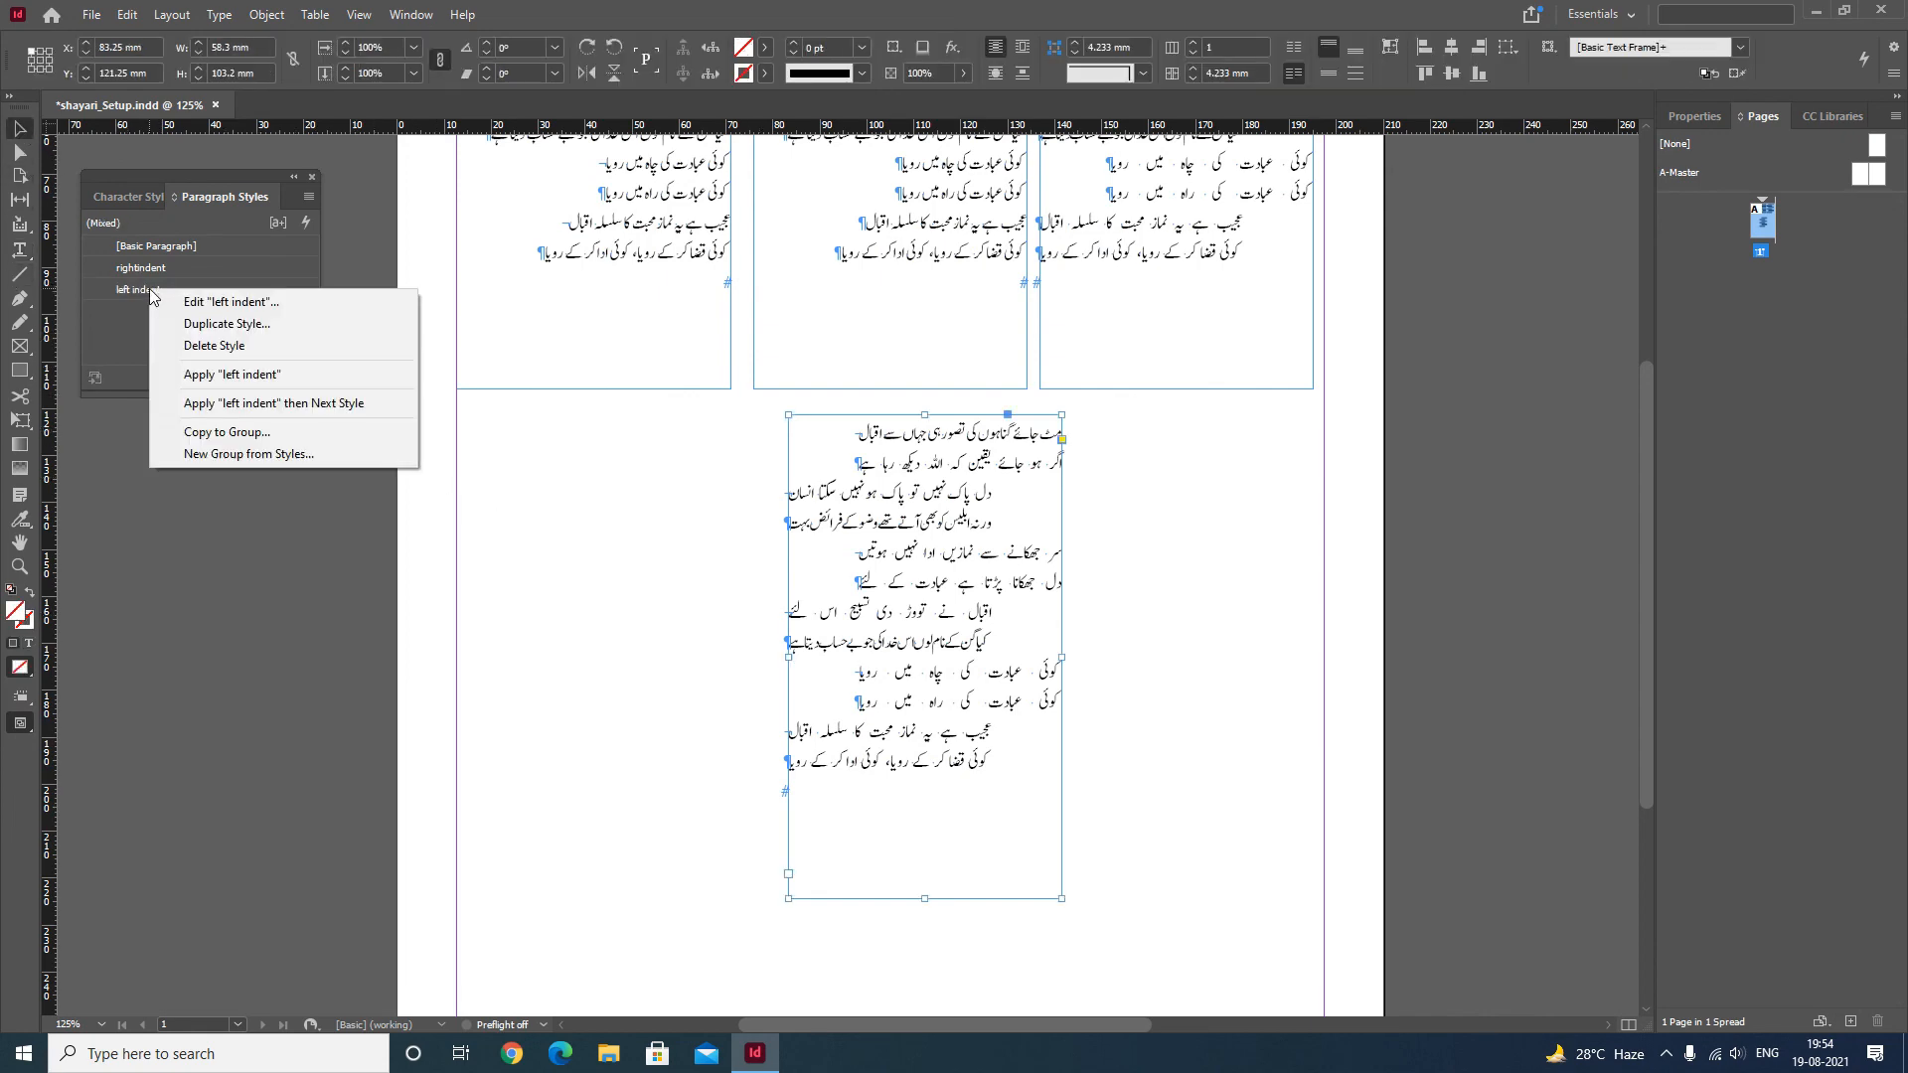
pyautogui.click(183, 303)
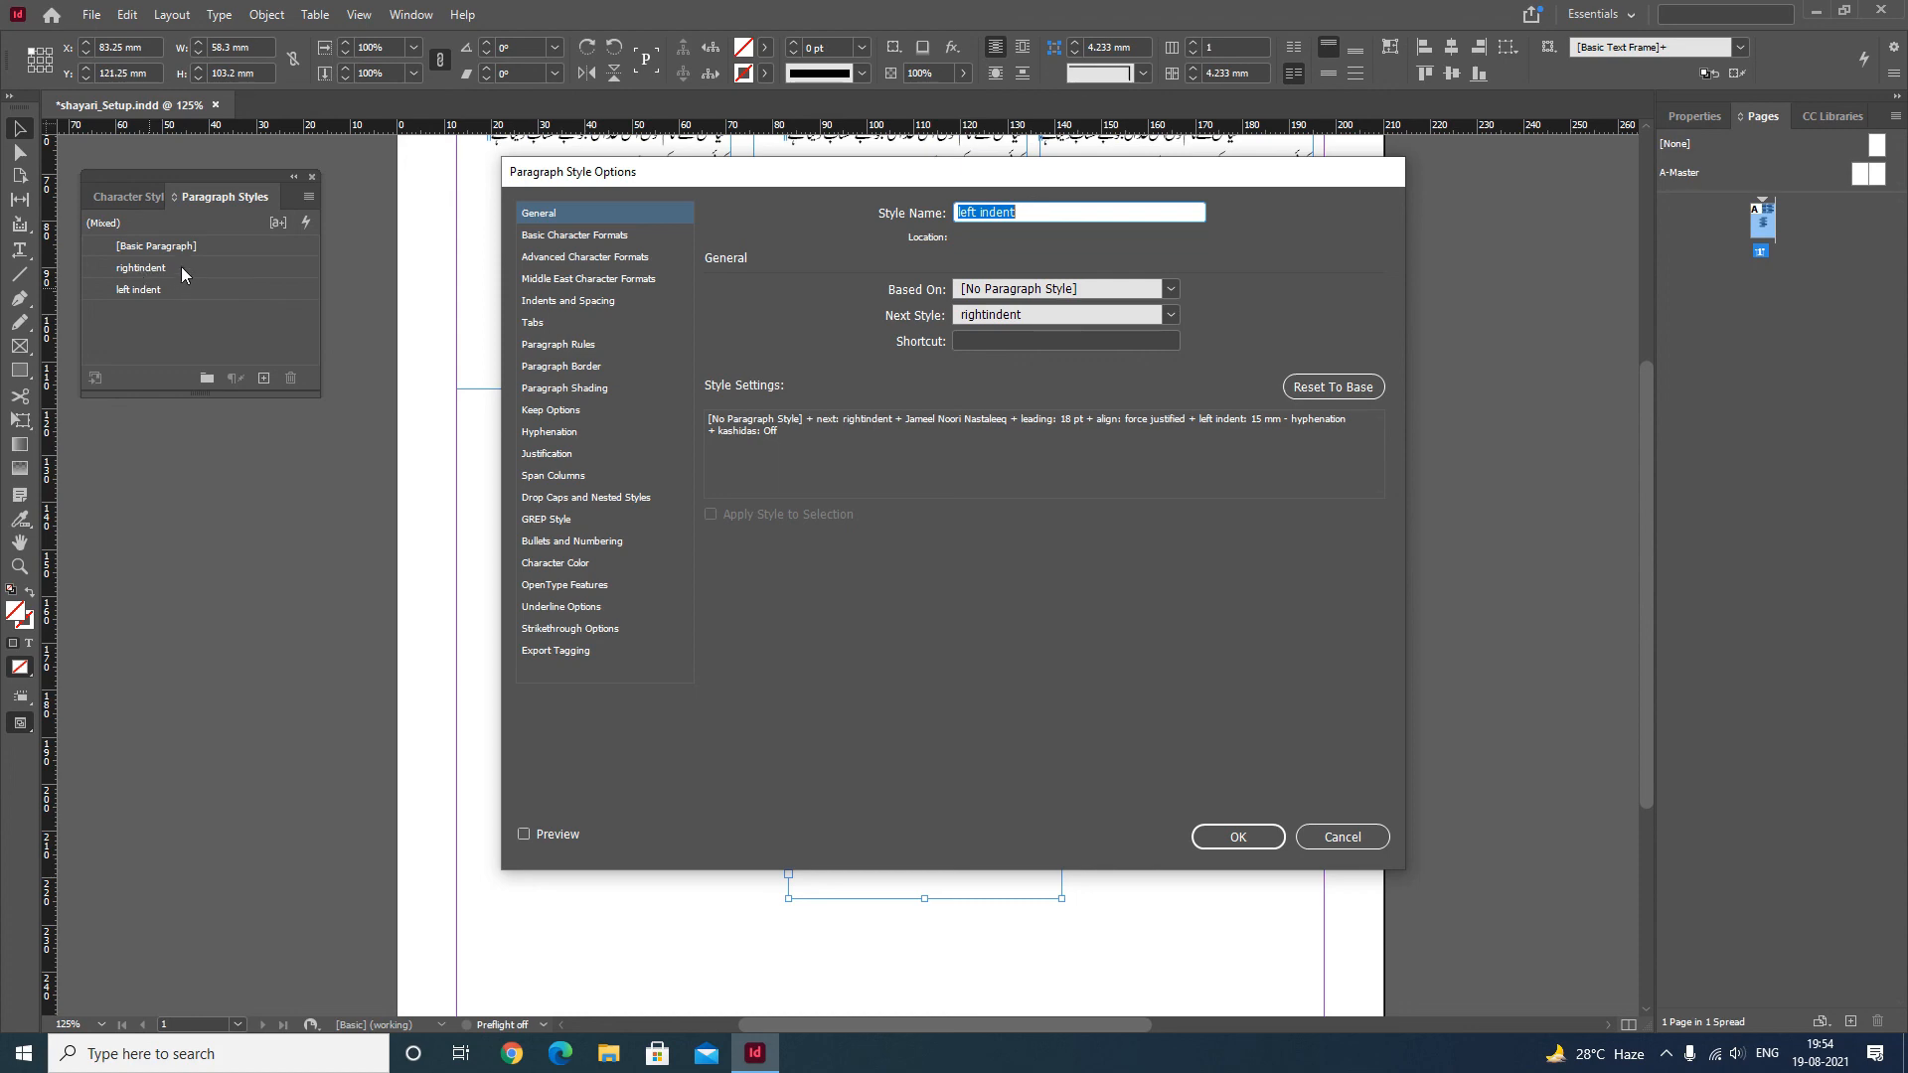
pyautogui.click(1343, 835)
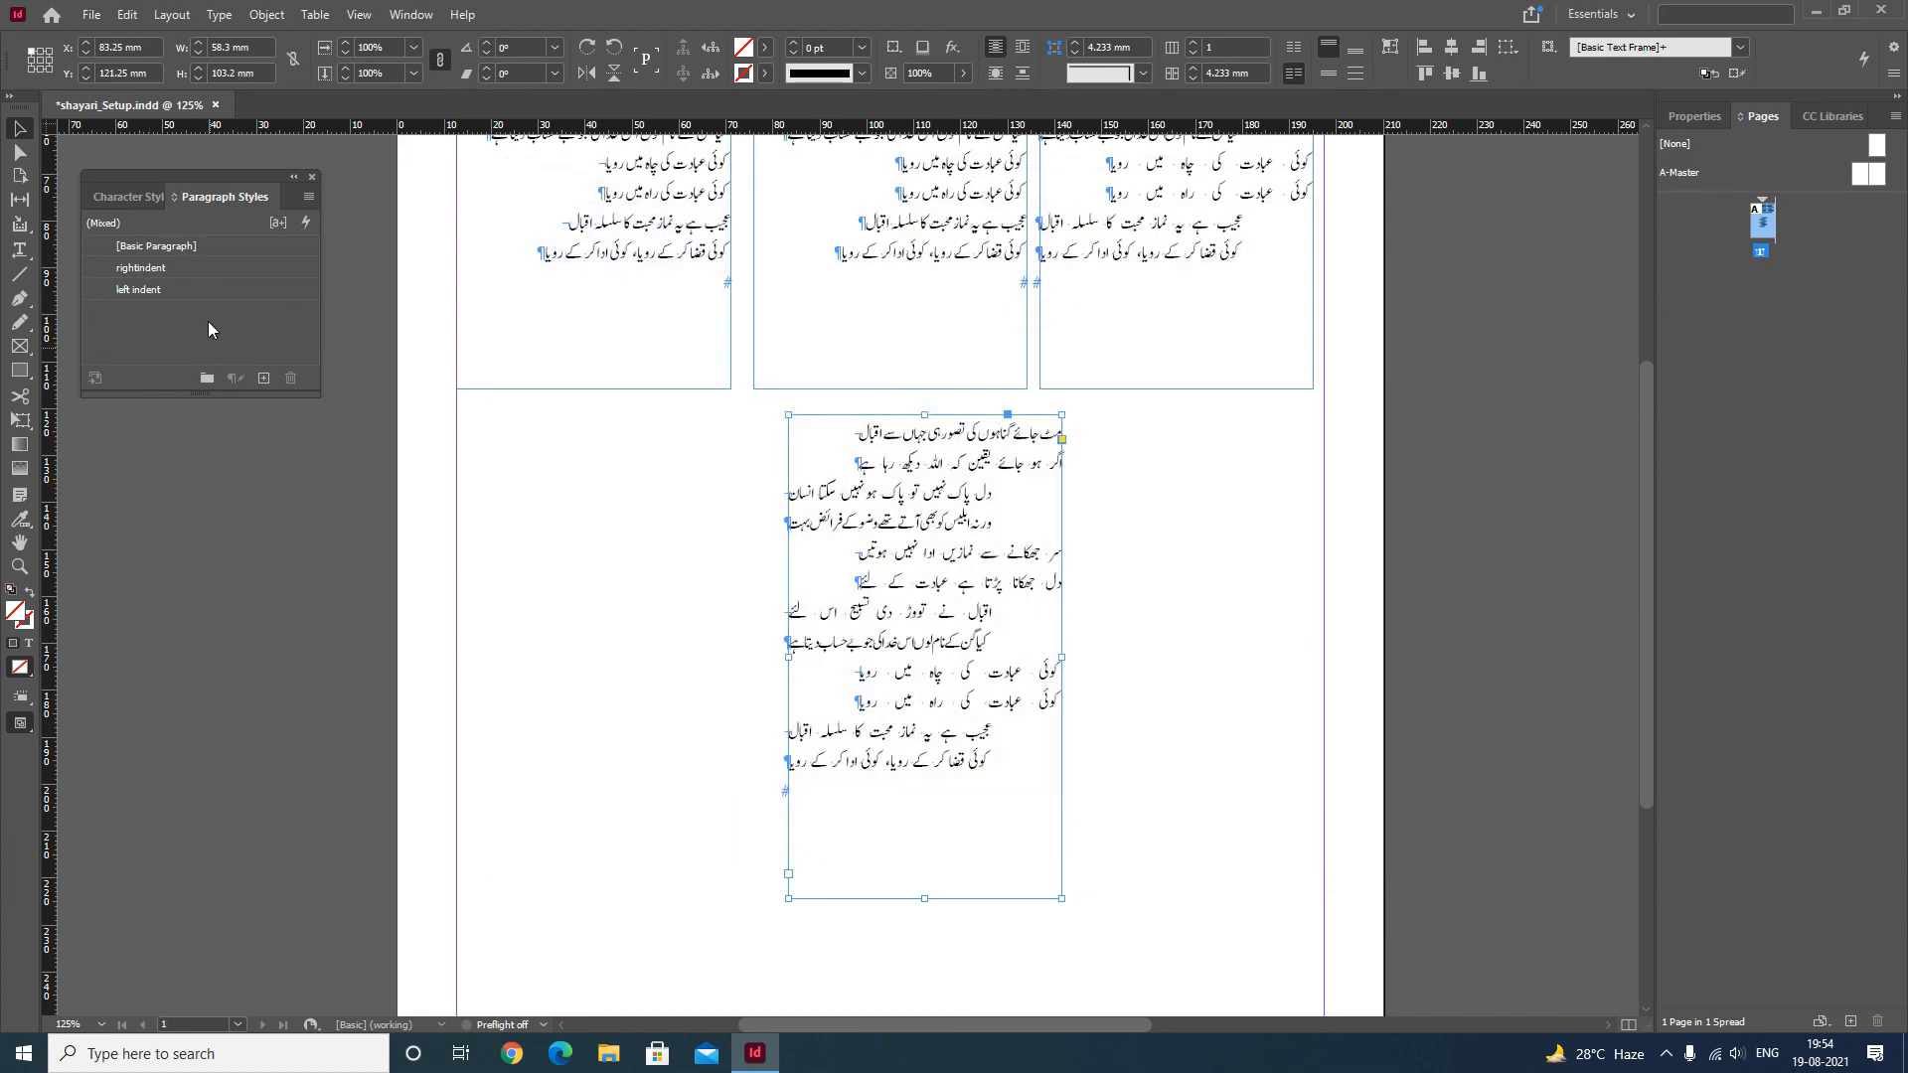
pyautogui.rightClick(193, 264)
pyautogui.click(244, 280)
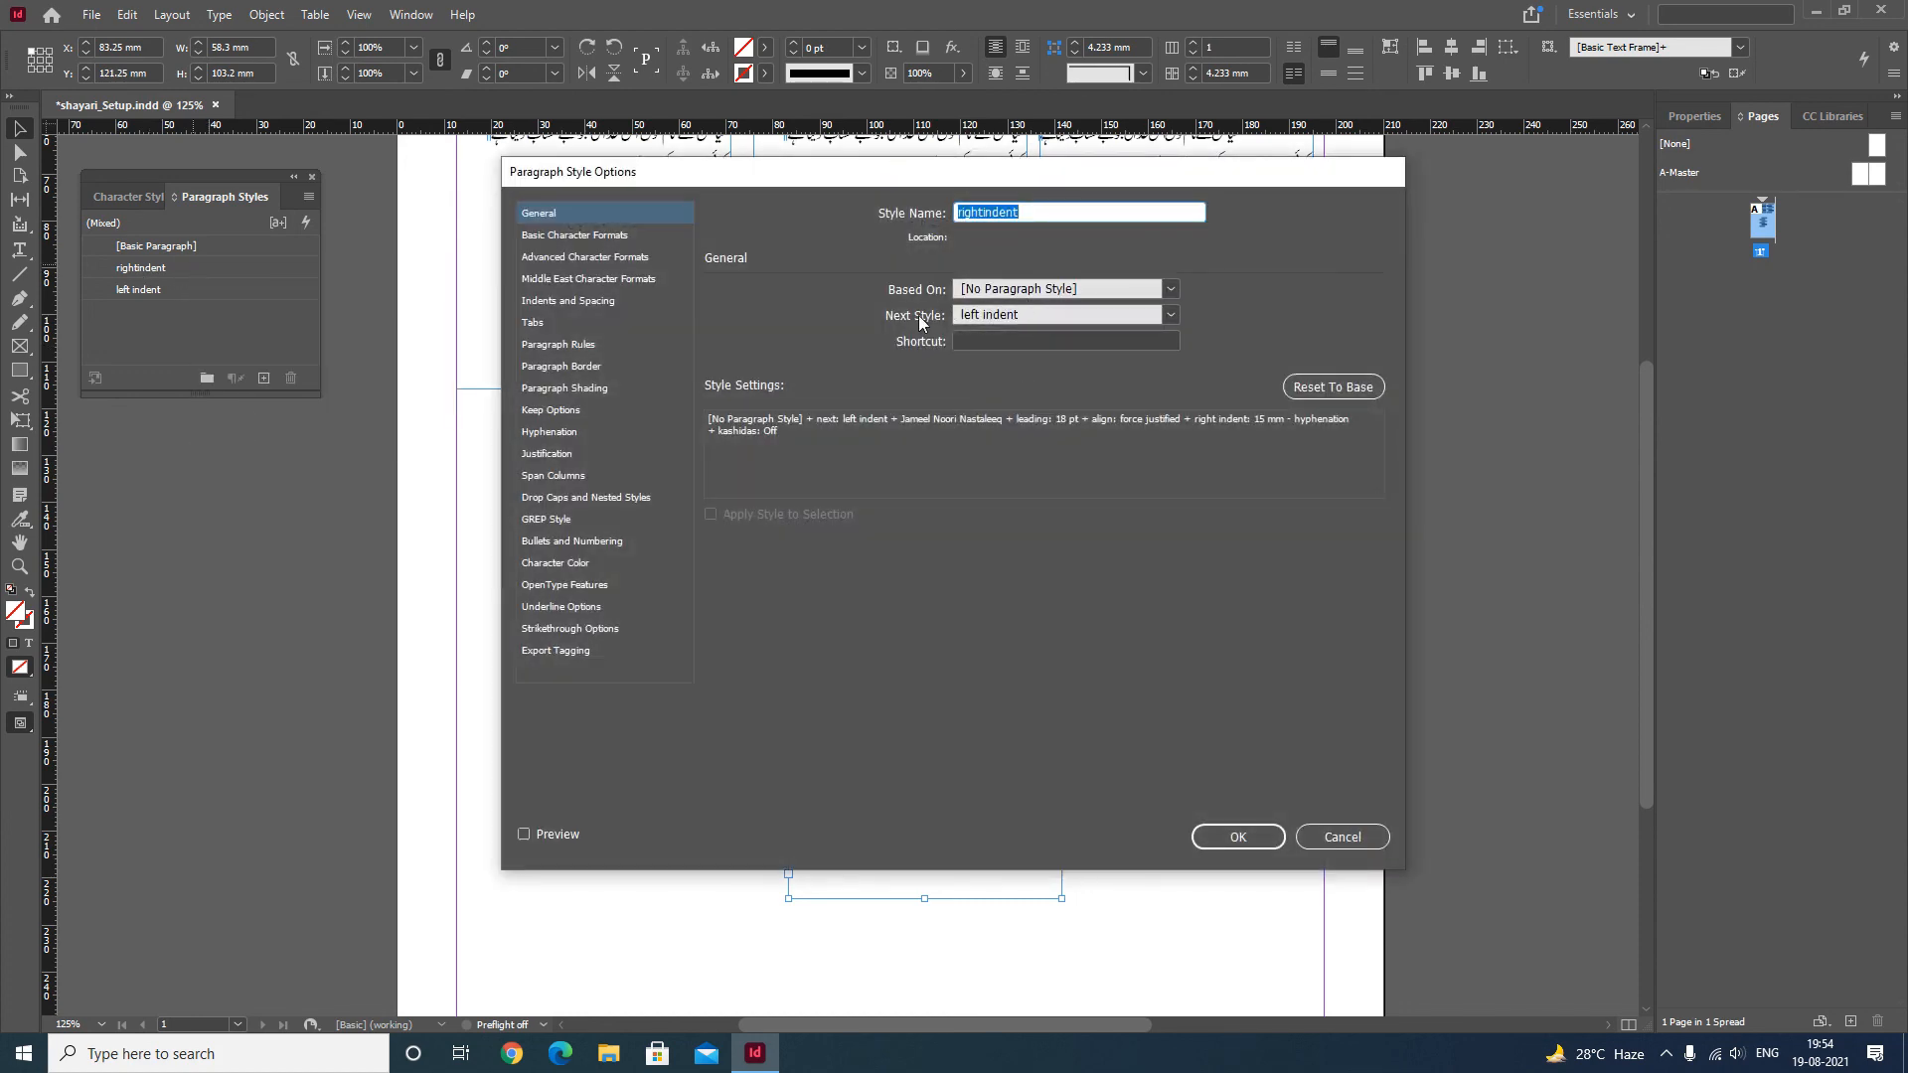
pyautogui.click(1353, 838)
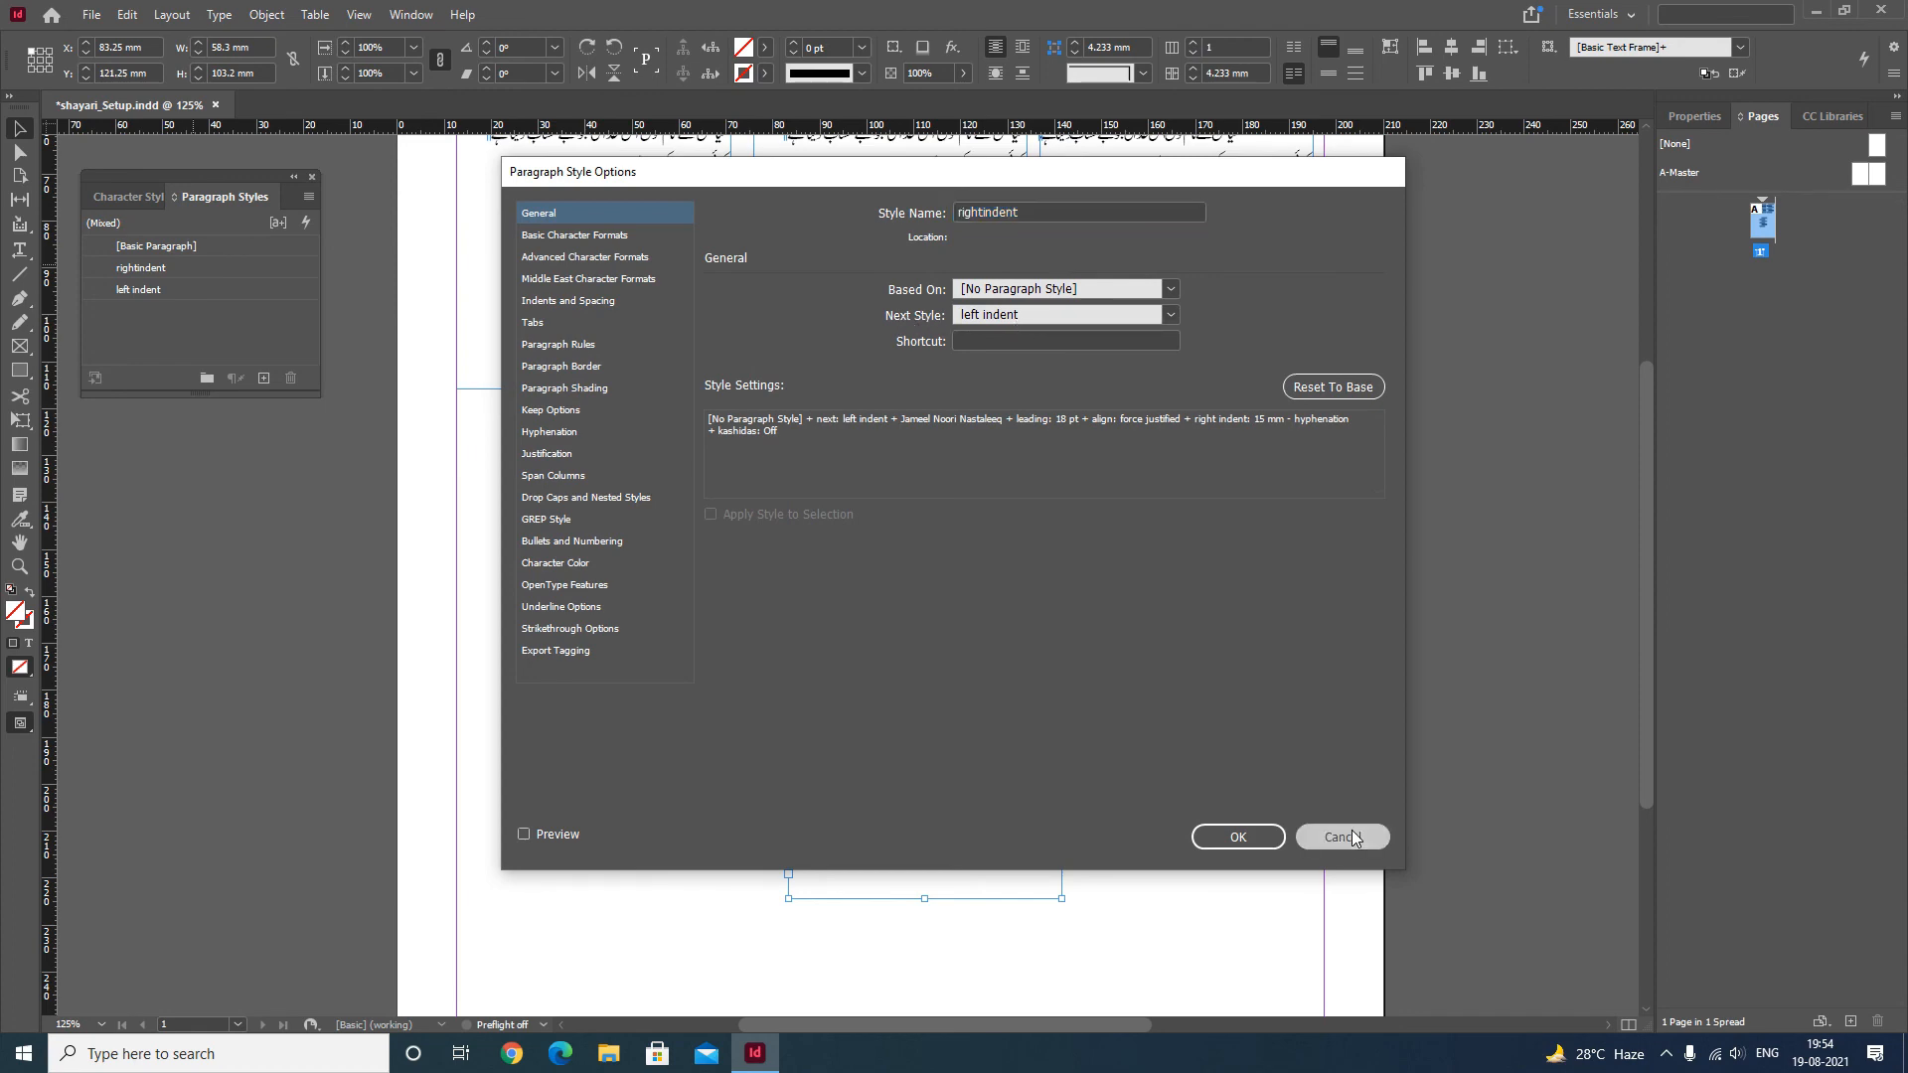
pyautogui.scroll(2, 1158, 576)
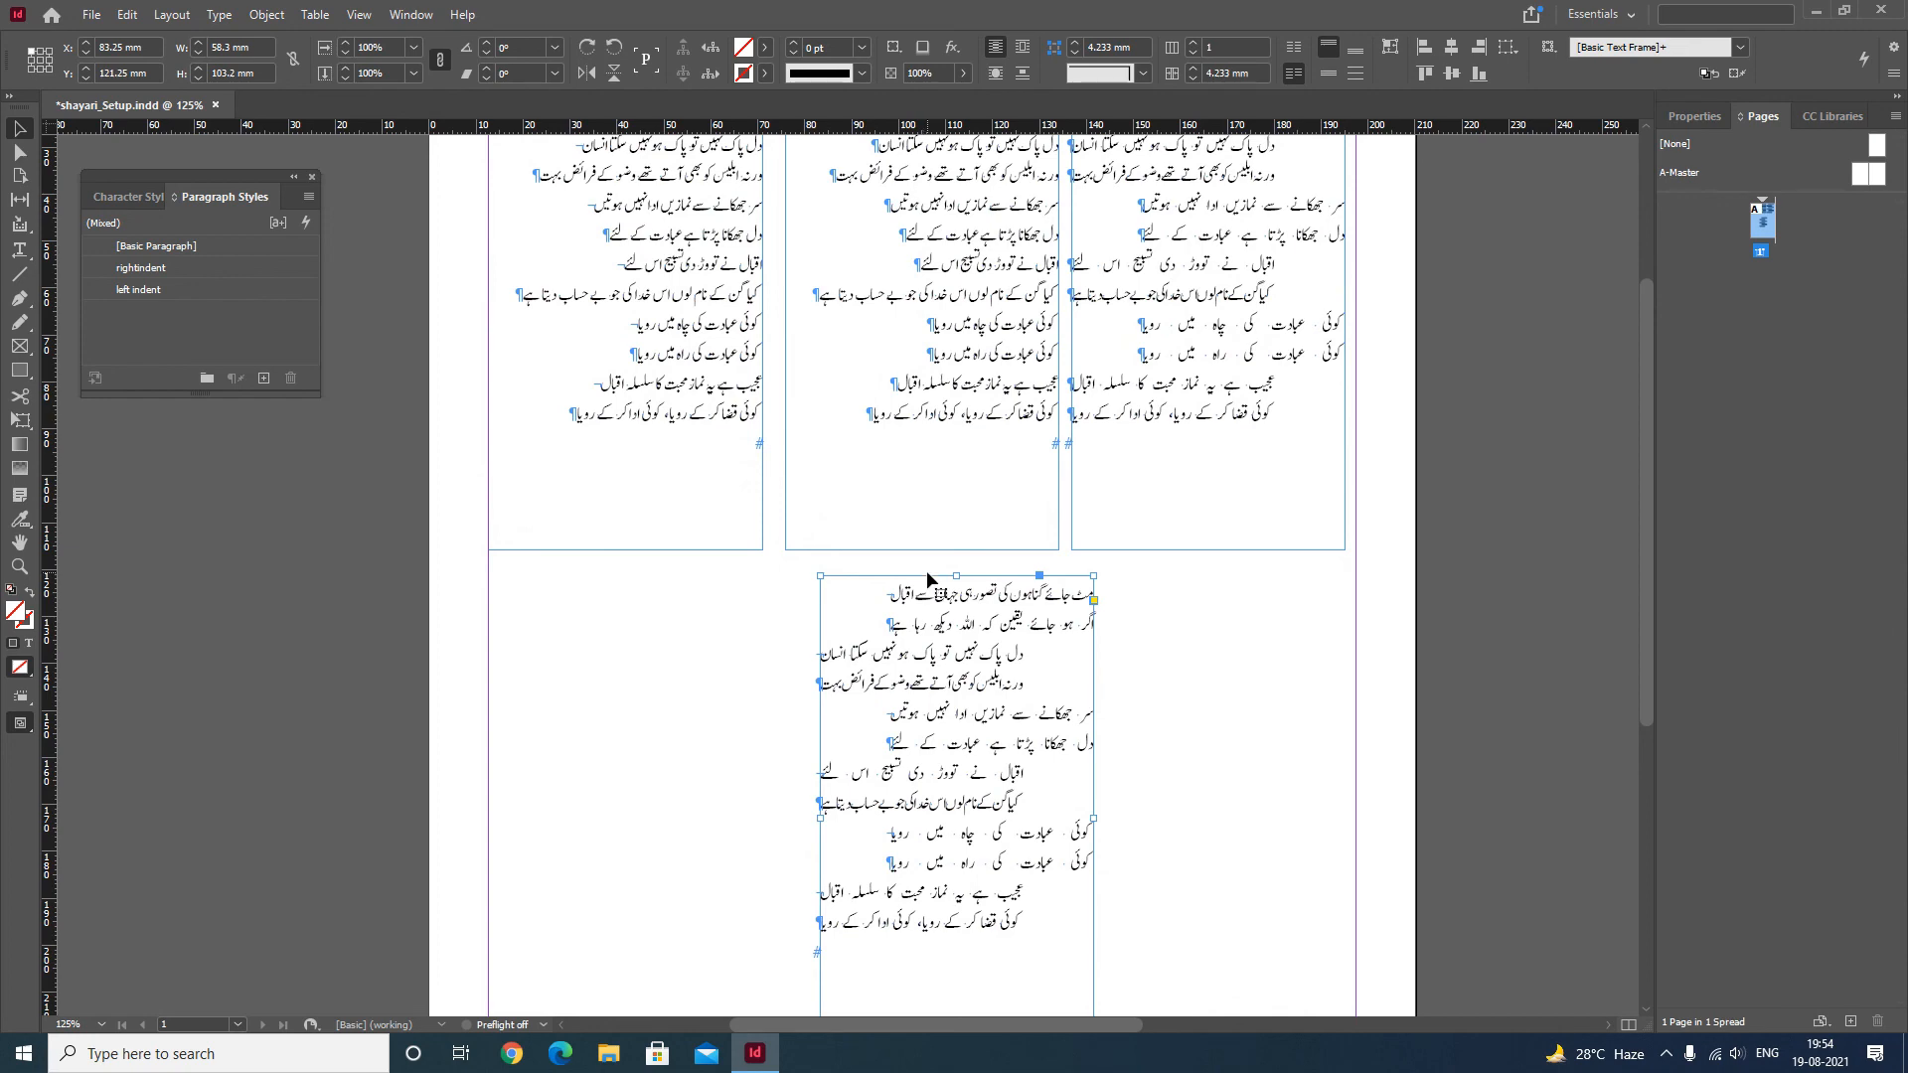
pyautogui.scroll(2, 927, 579)
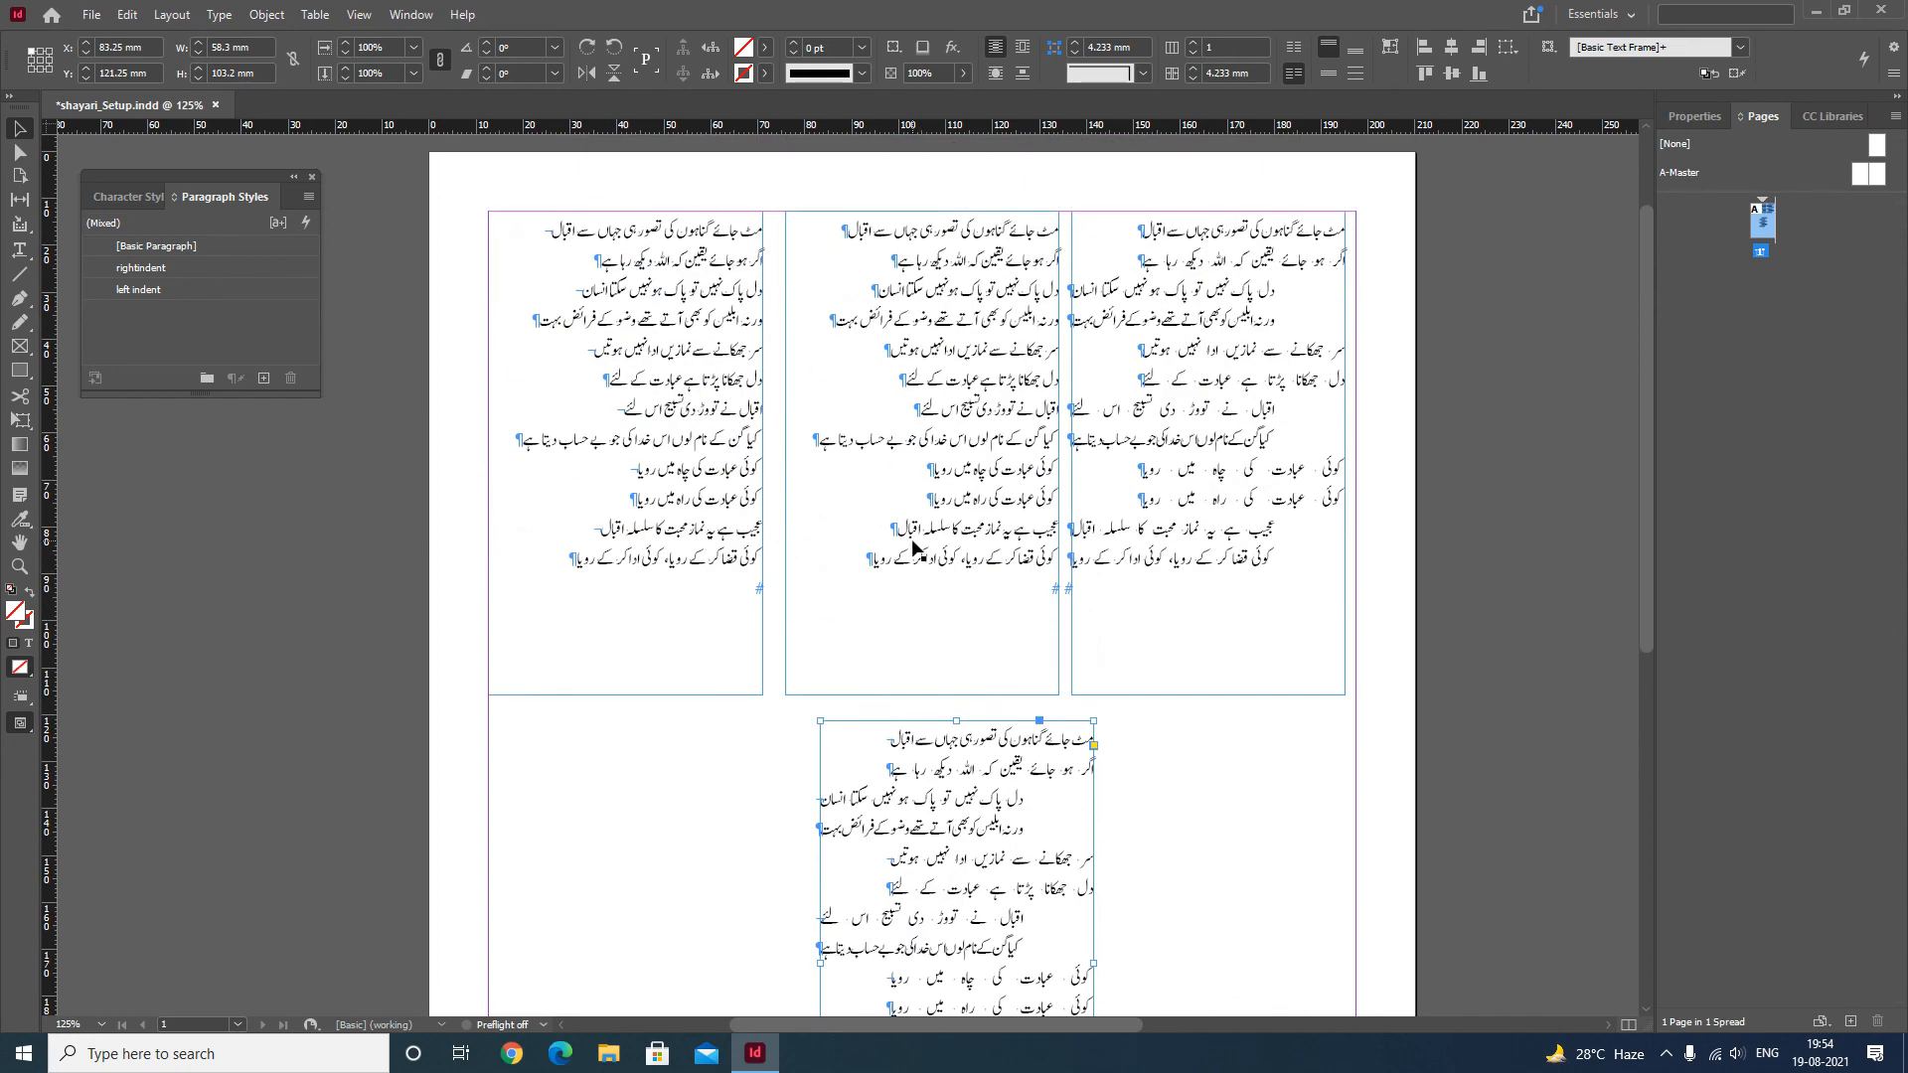